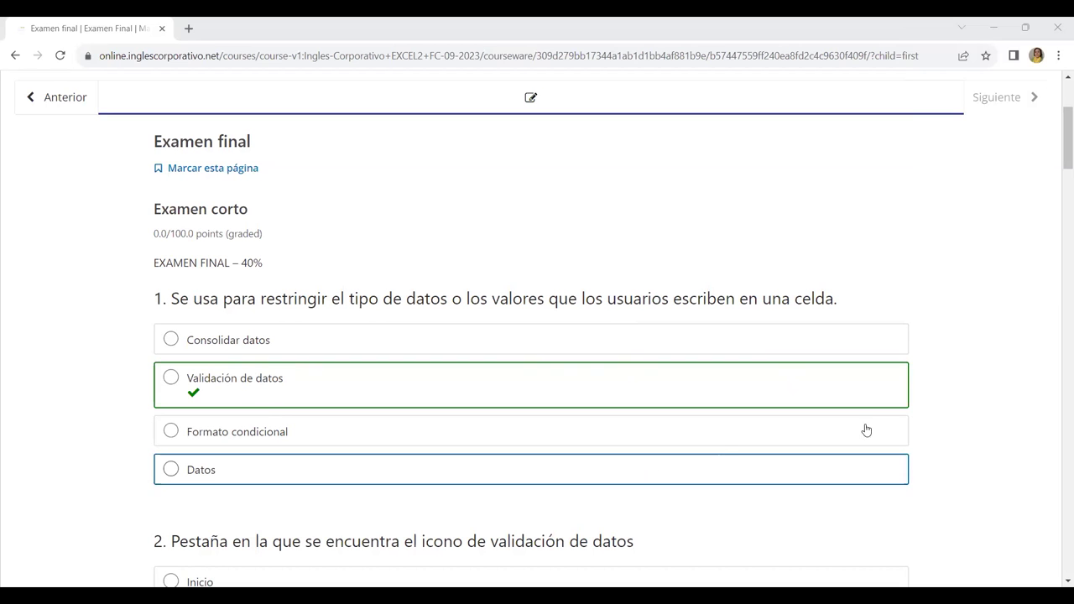
Advance the slideshow to the 'Agregar elementos visuales y formato' slide on titles, axis labels and legends.
scroll(971, 428, "down", 3)
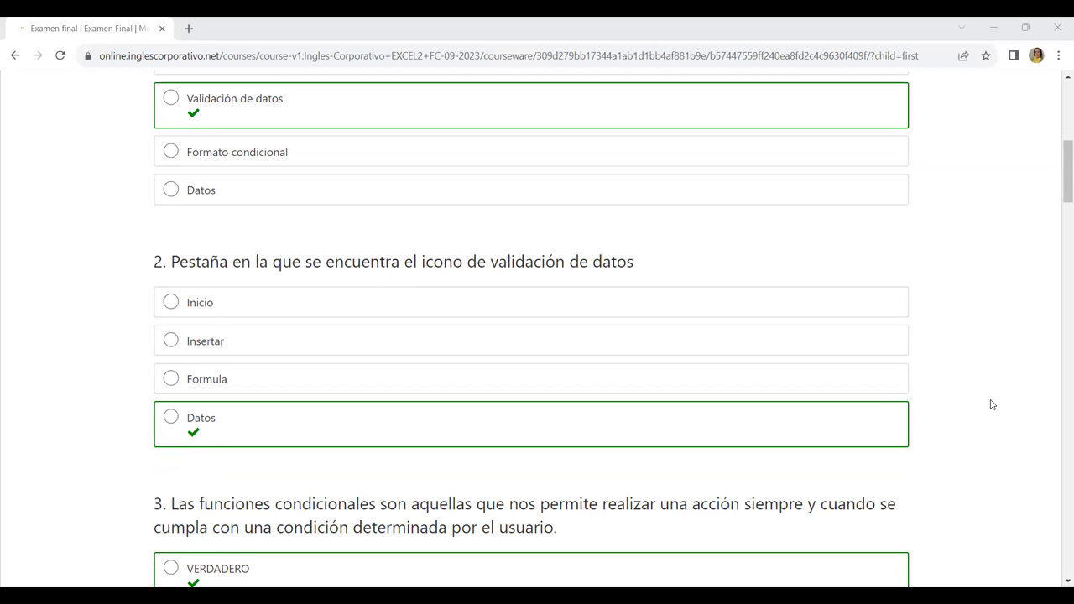
scroll(991, 404, "down", 1)
scroll(990, 403, "down", 2)
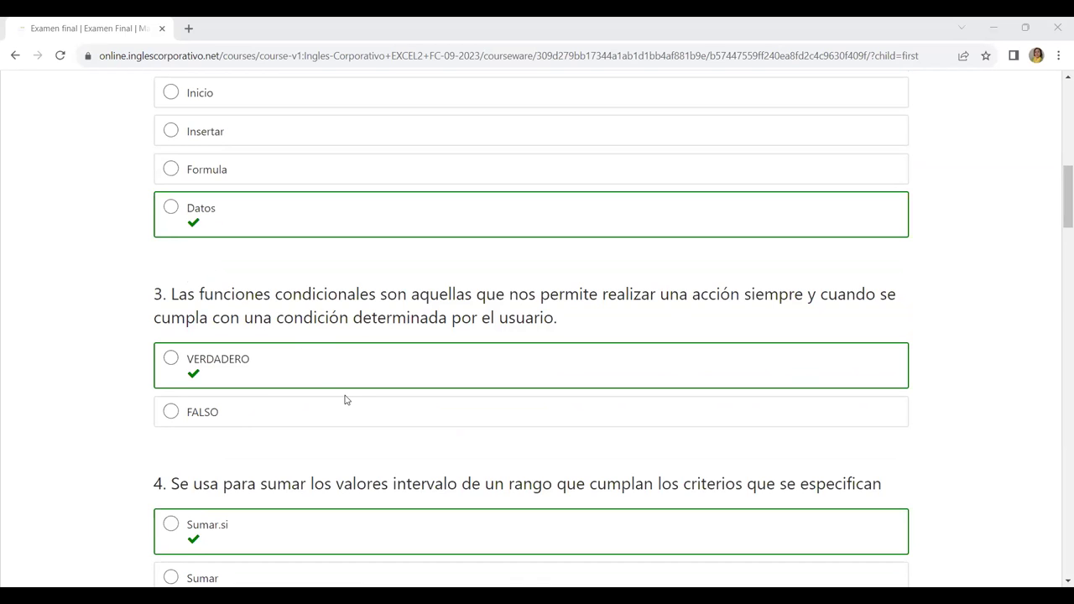
scroll(594, 455, "down", 3)
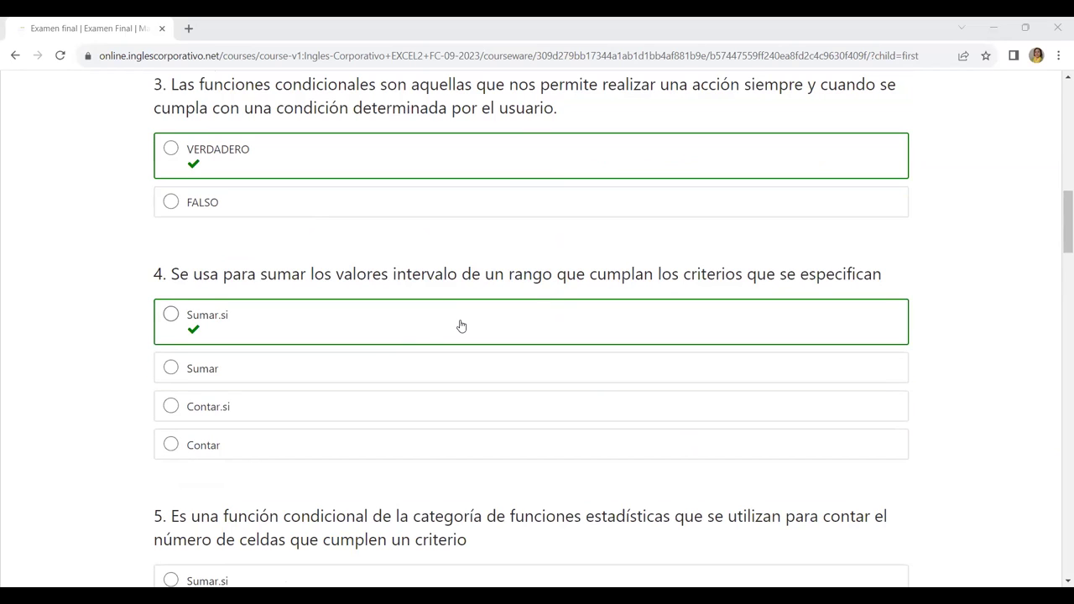
scroll(461, 326, "down", 3)
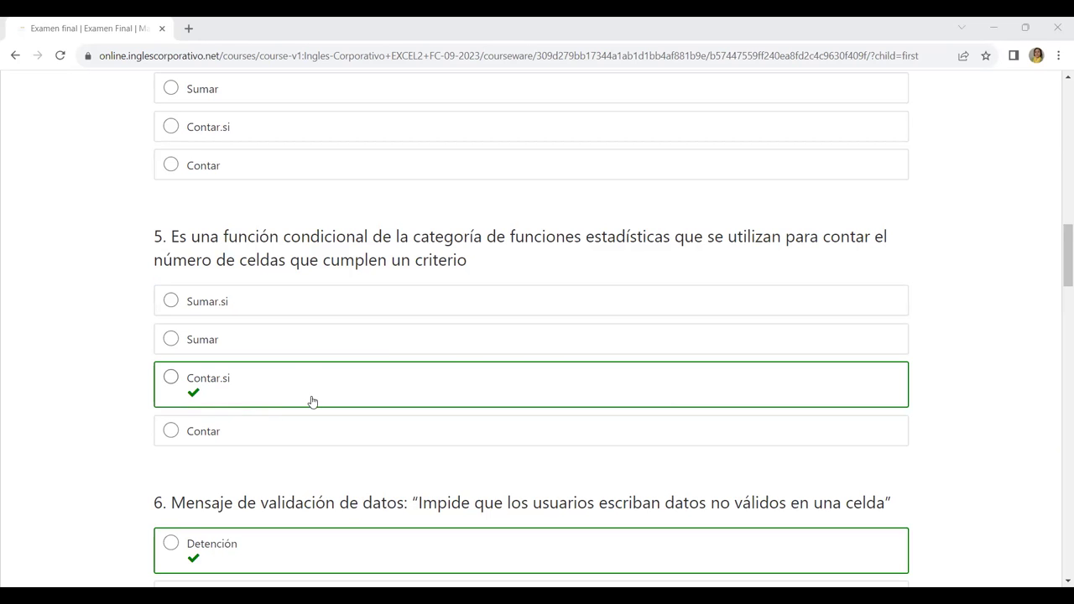
scroll(311, 400, "down", 2)
scroll(333, 396, "down", 1)
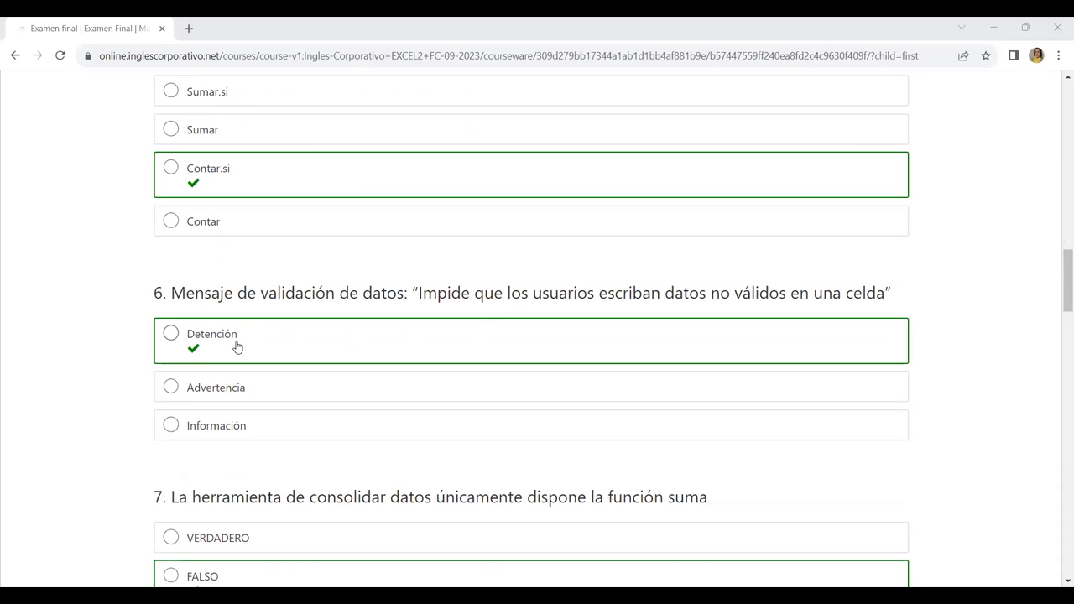
scroll(236, 347, "down", 1)
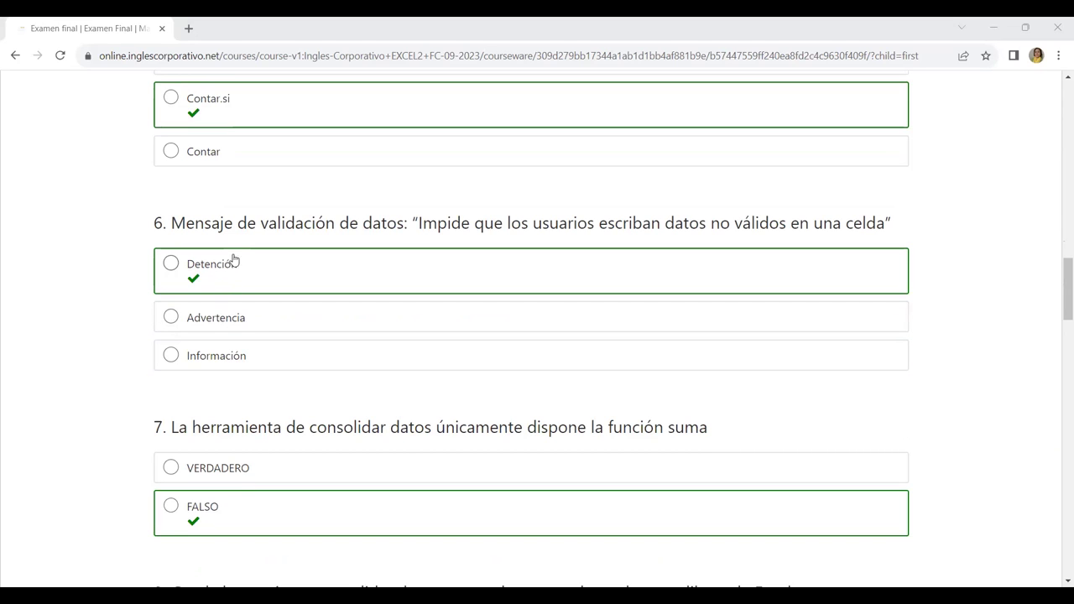
scroll(226, 281, "down", 3)
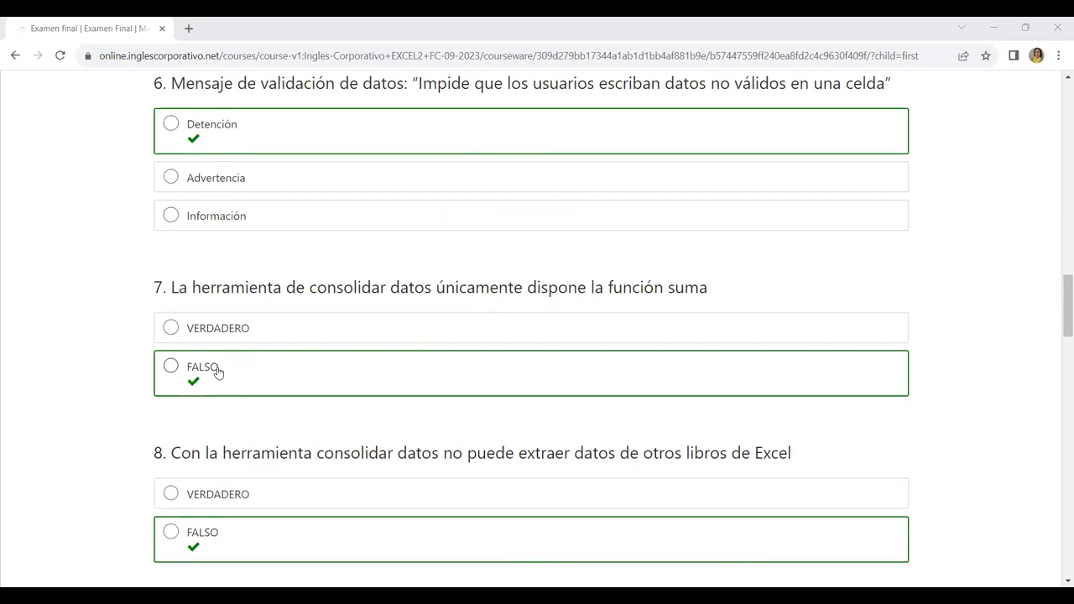
scroll(236, 383, "down", 2)
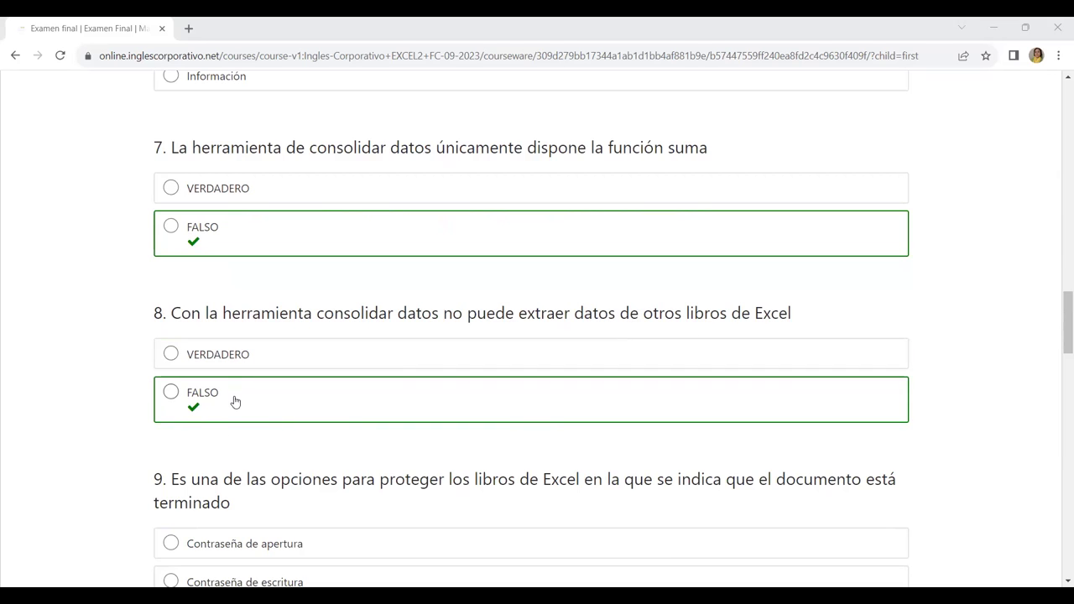
scroll(200, 411, "down", 1)
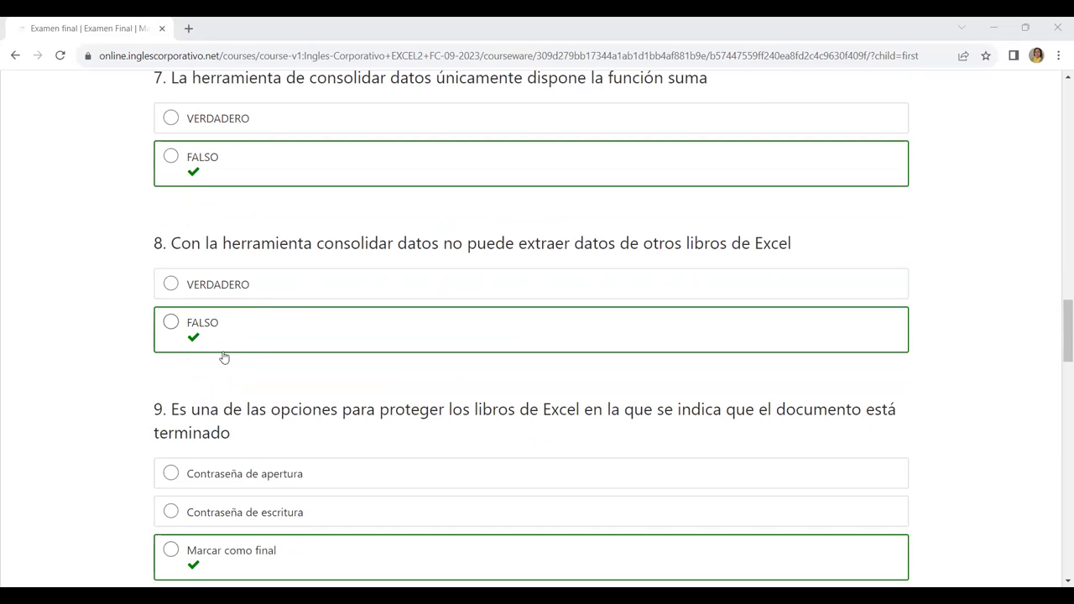
scroll(224, 357, "down", 1)
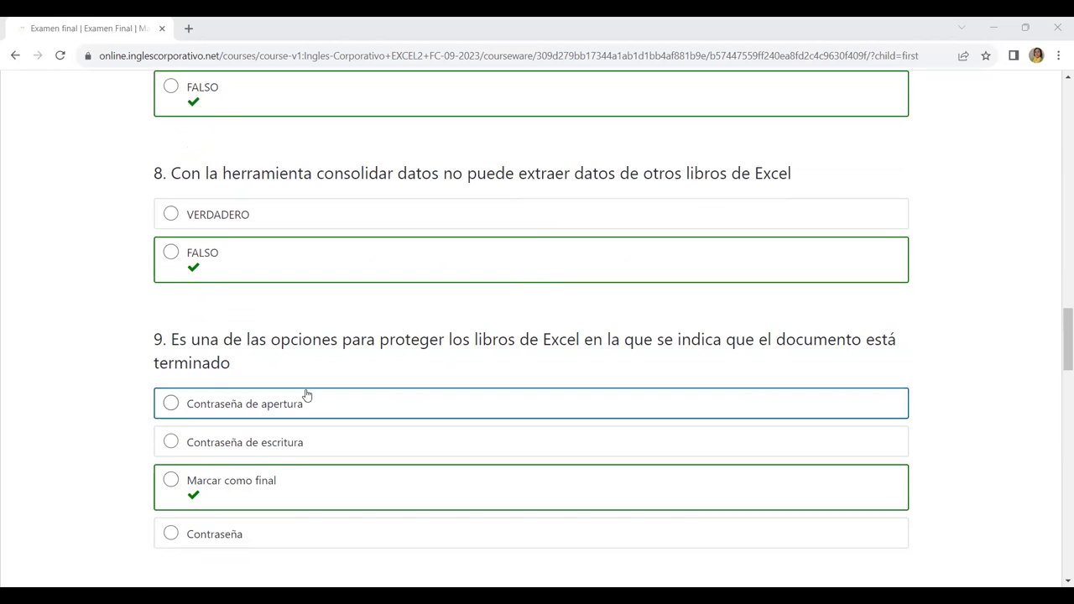
scroll(305, 393, "down", 2)
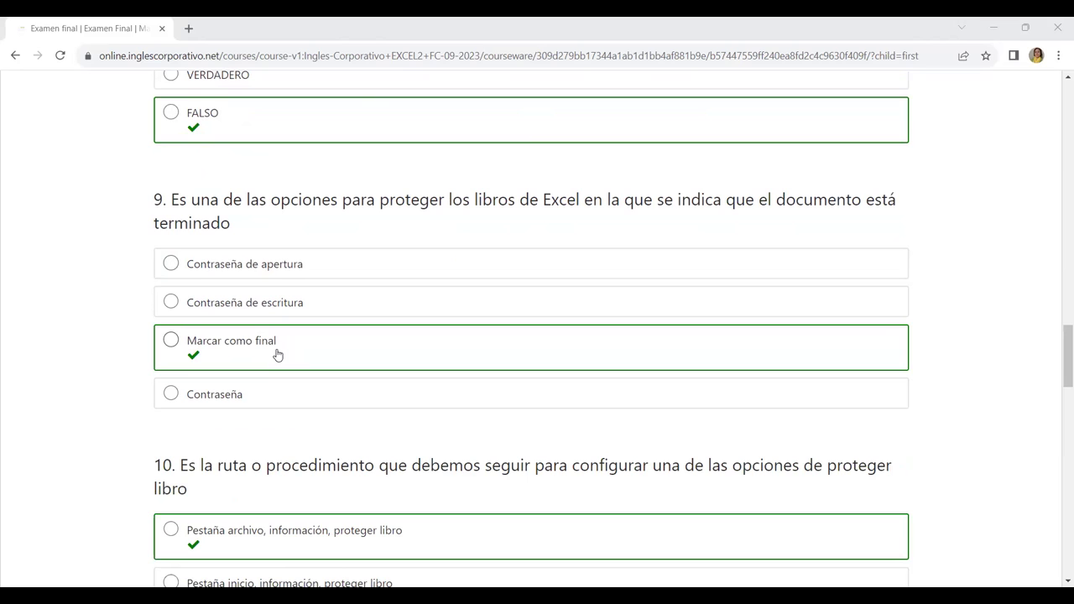
scroll(278, 355, "down", 2)
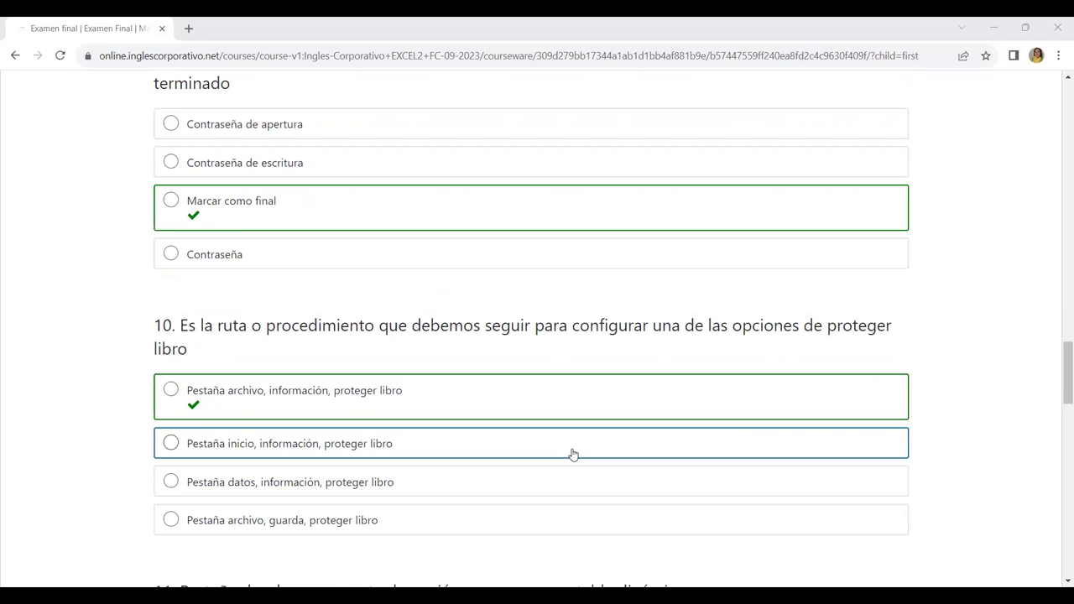
scroll(573, 454, "down", 1)
scroll(573, 454, "down", 2)
scroll(573, 453, "down", 1)
scroll(573, 454, "down", 1)
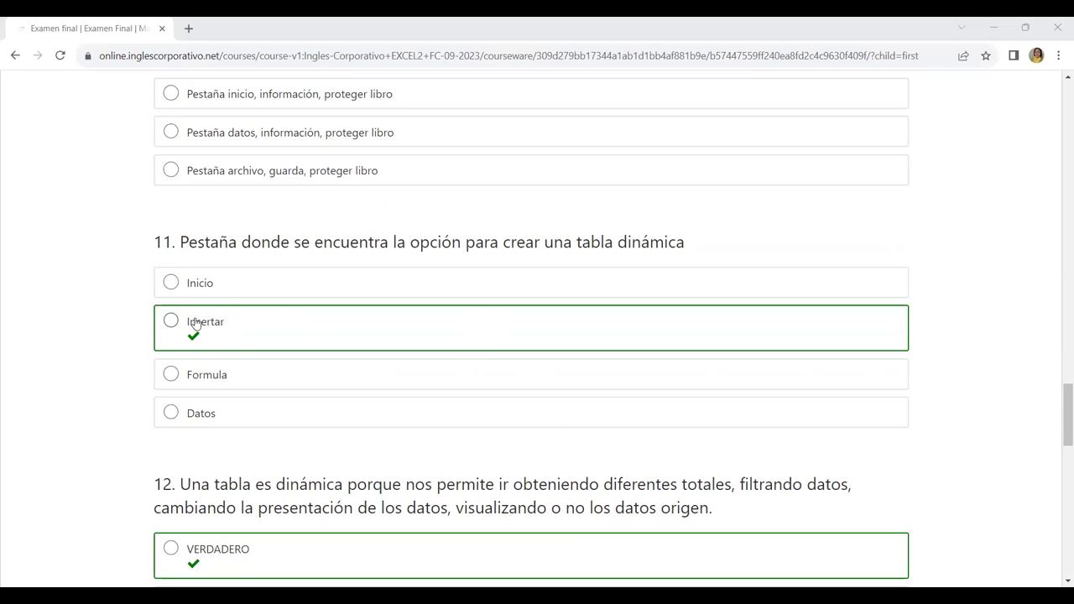
scroll(300, 367, "down", 1)
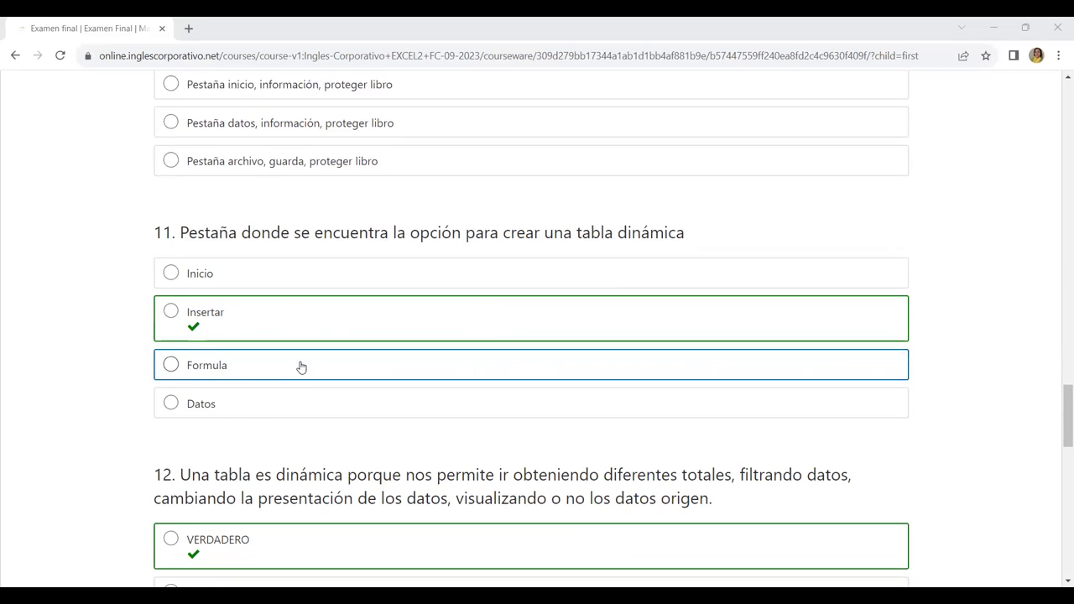
scroll(300, 367, "down", 2)
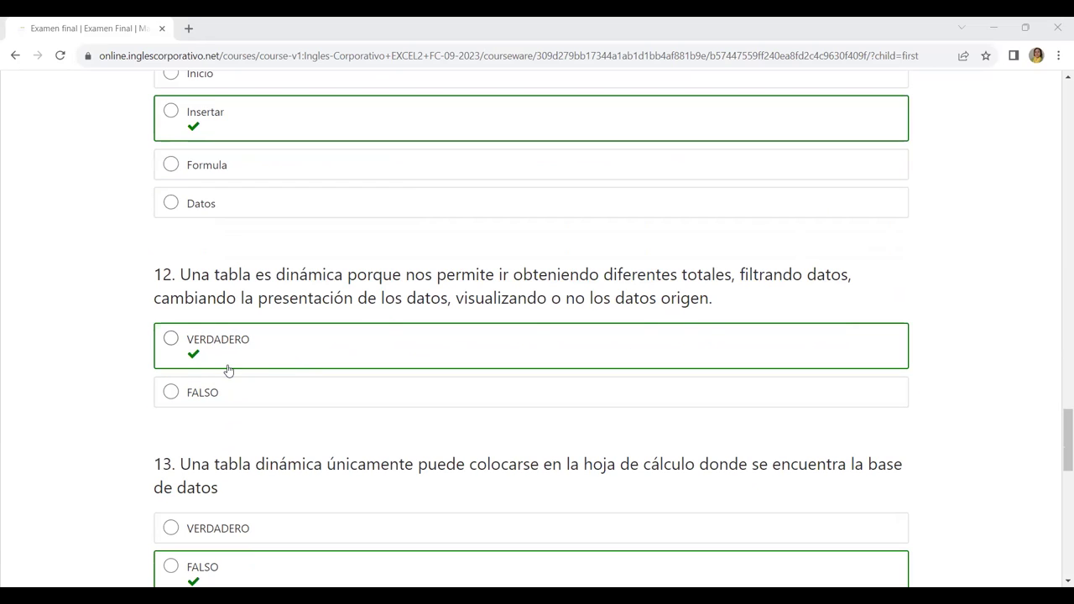
scroll(302, 449, "down", 2)
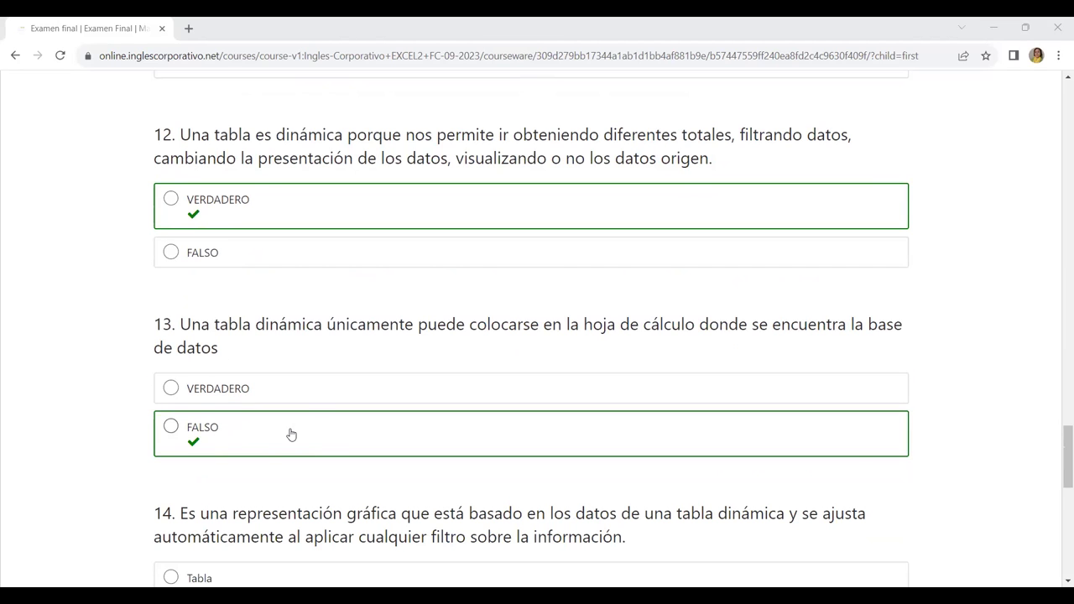
scroll(292, 434, "down", 3)
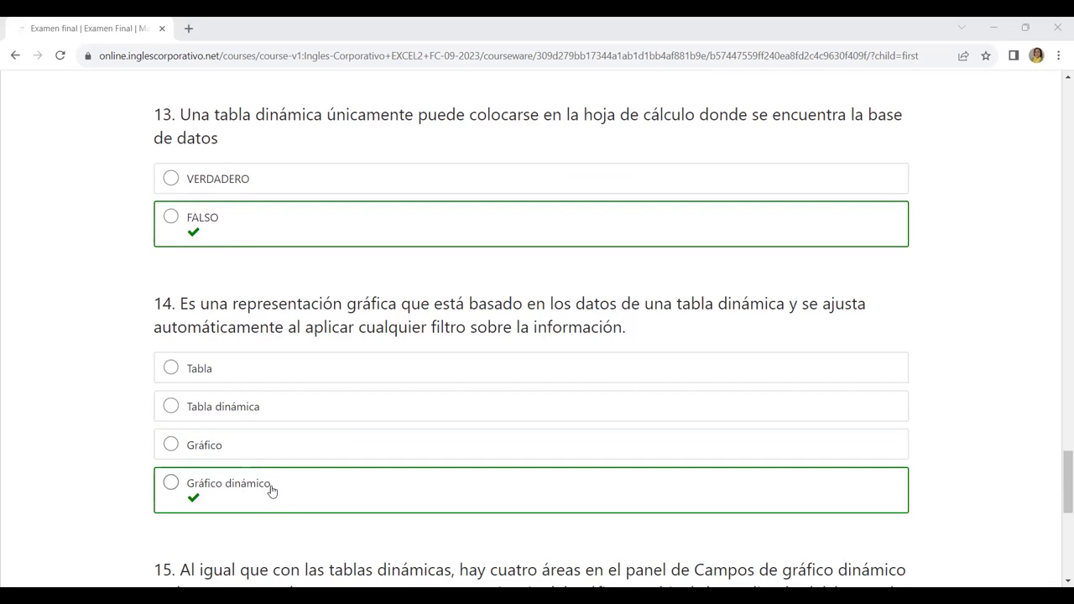
scroll(456, 401, "down", 3)
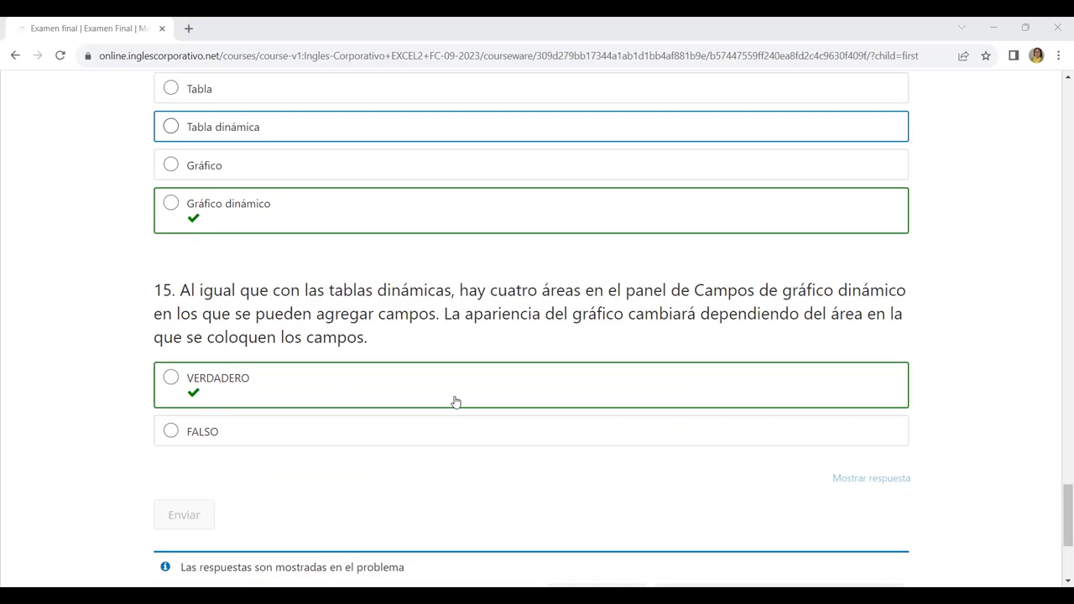
scroll(455, 402, "up", 1)
scroll(456, 403, "up", 2)
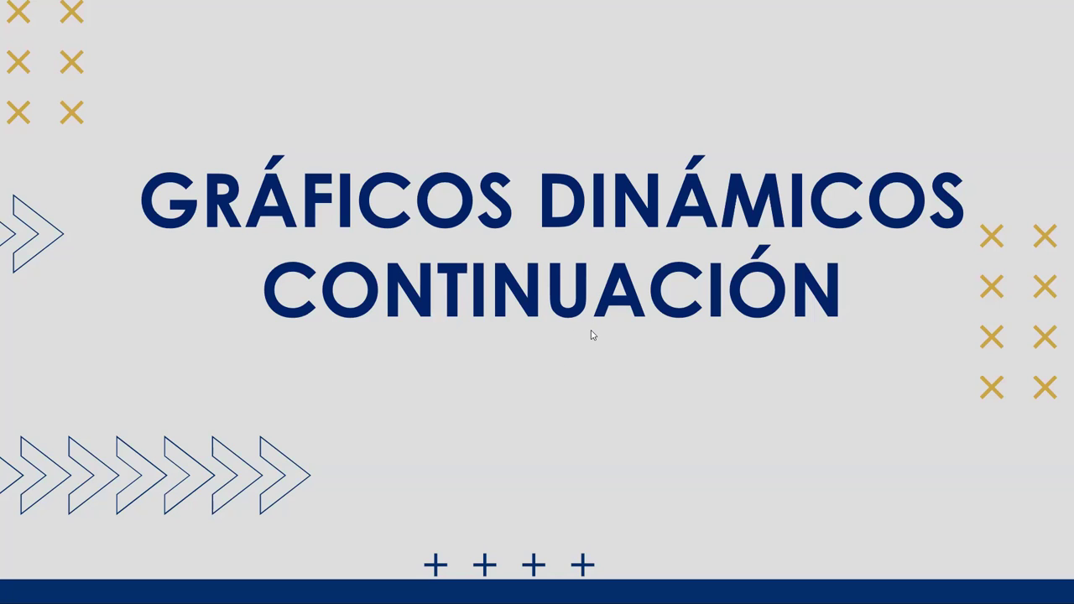
left_click(543, 369)
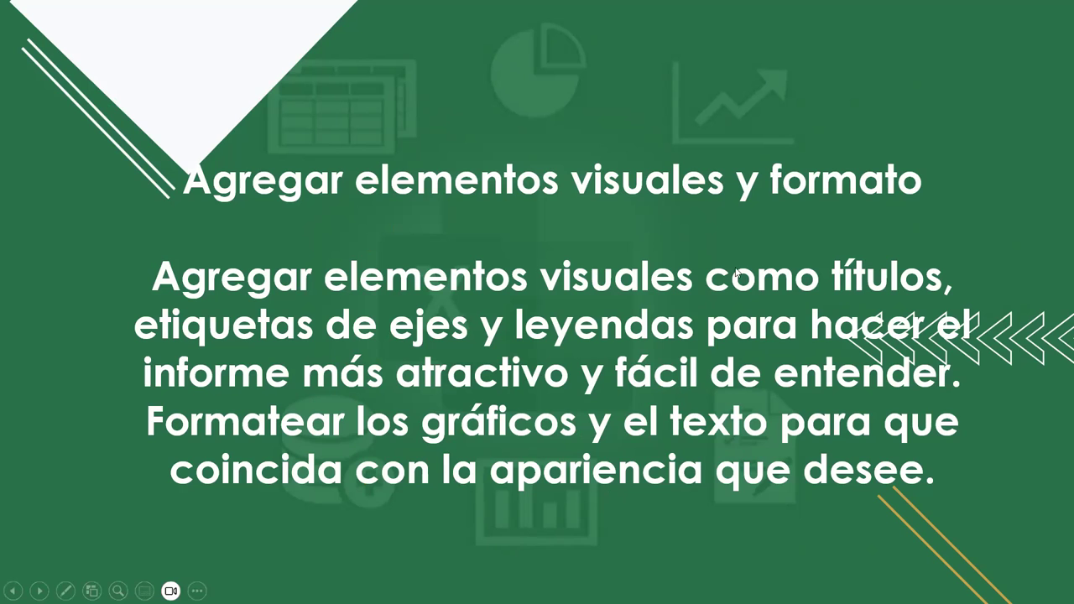
Move past 'Crear controles interactivos (opcional)' to the 'Recuerde que la creación de un informe…' slide.
left_click(649, 259)
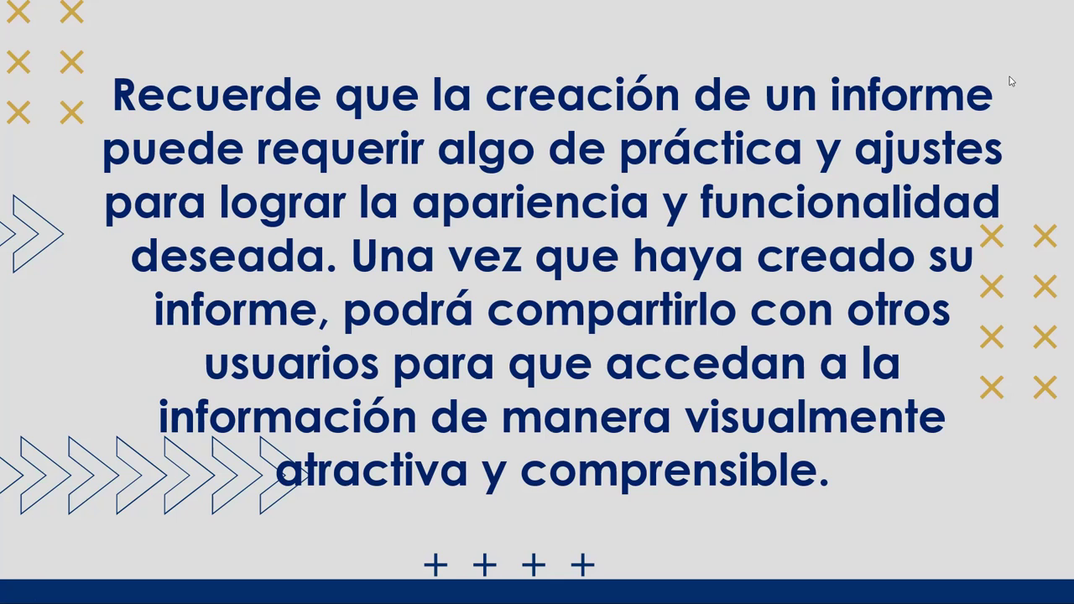
Advance to the '¡A practicar!' slide, then bring up the Gráficos Dinamicos workbook.
left_click(482, 180)
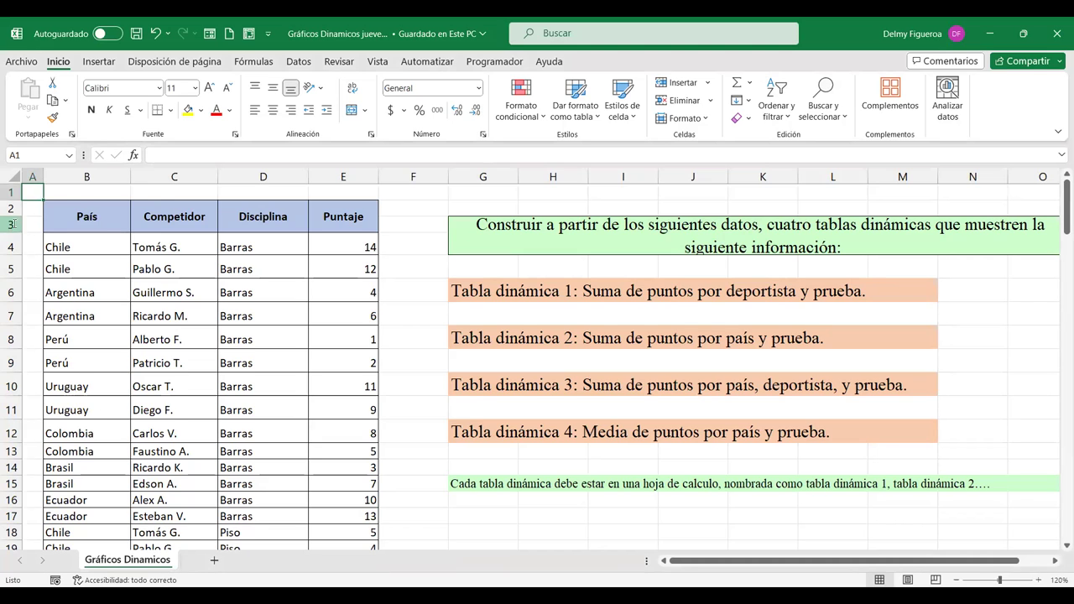
Delete row 3 so the competitor data header moves up one row.
right_click(17, 224)
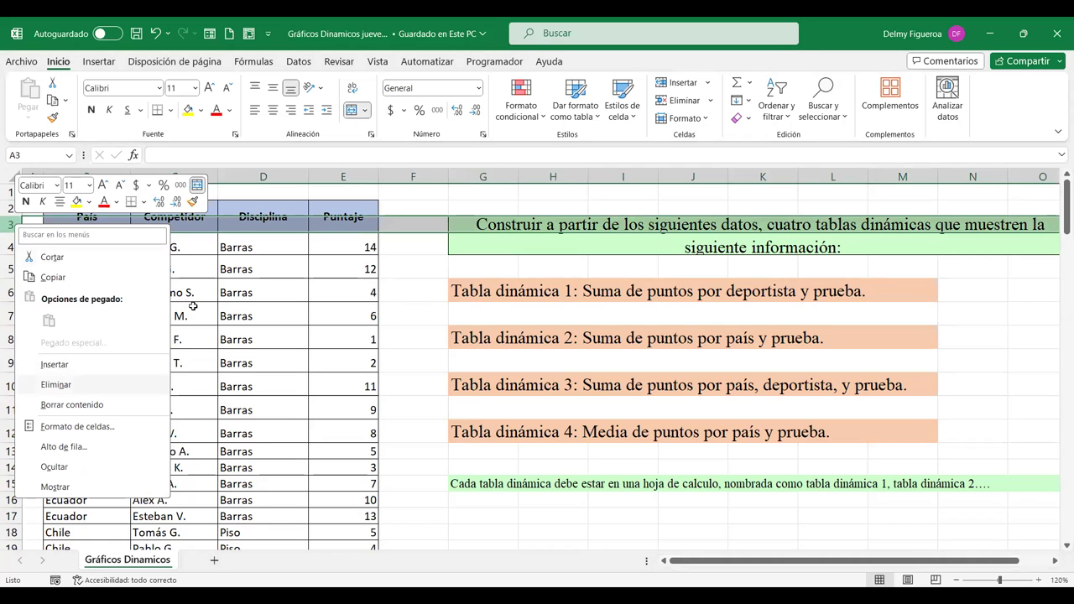
key("e")
left_click(415, 228)
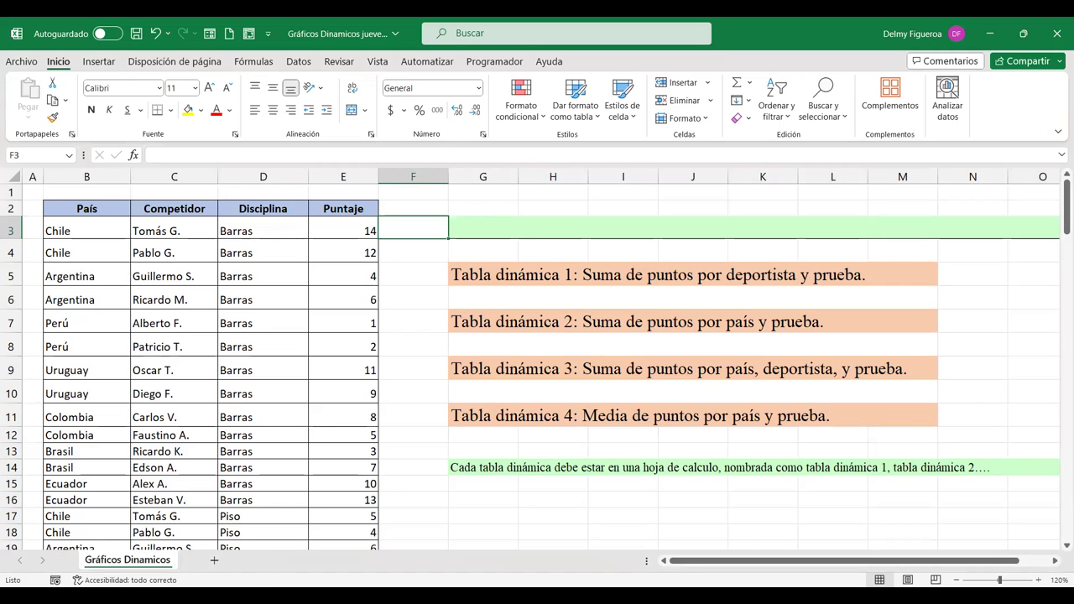
Format the range B2:E142 as a table with headers, Tabla1.
left_click(264, 393)
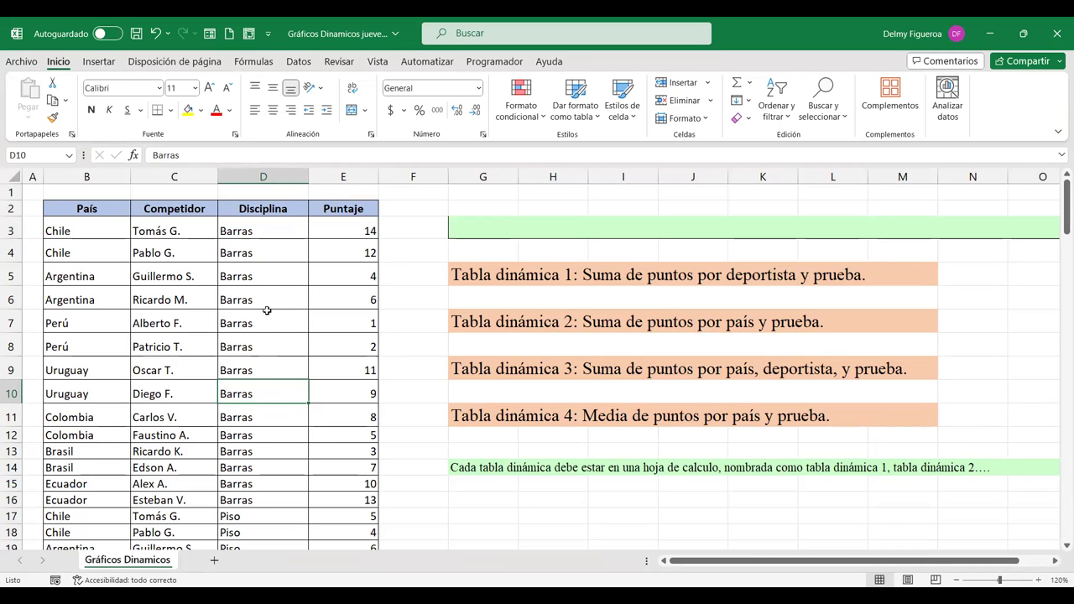
key("ctrl+t")
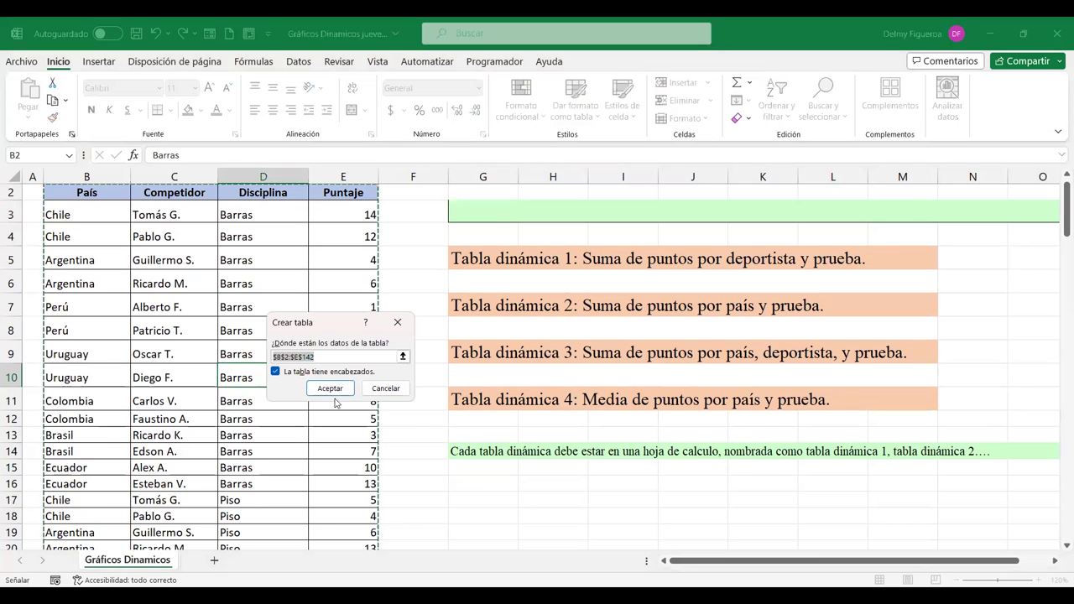
left_click(342, 392)
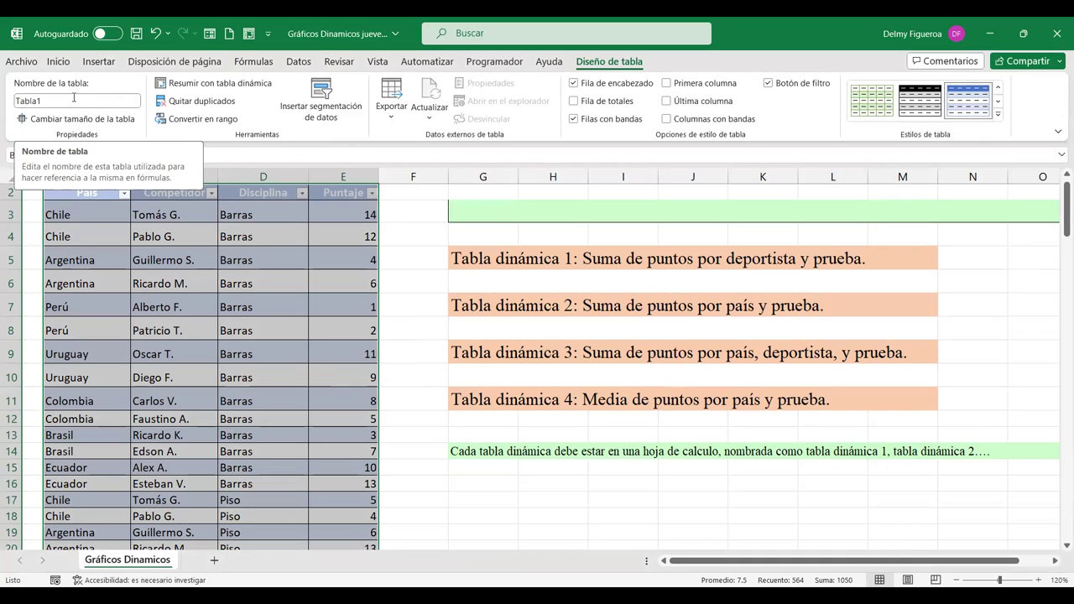
left_click(74, 98)
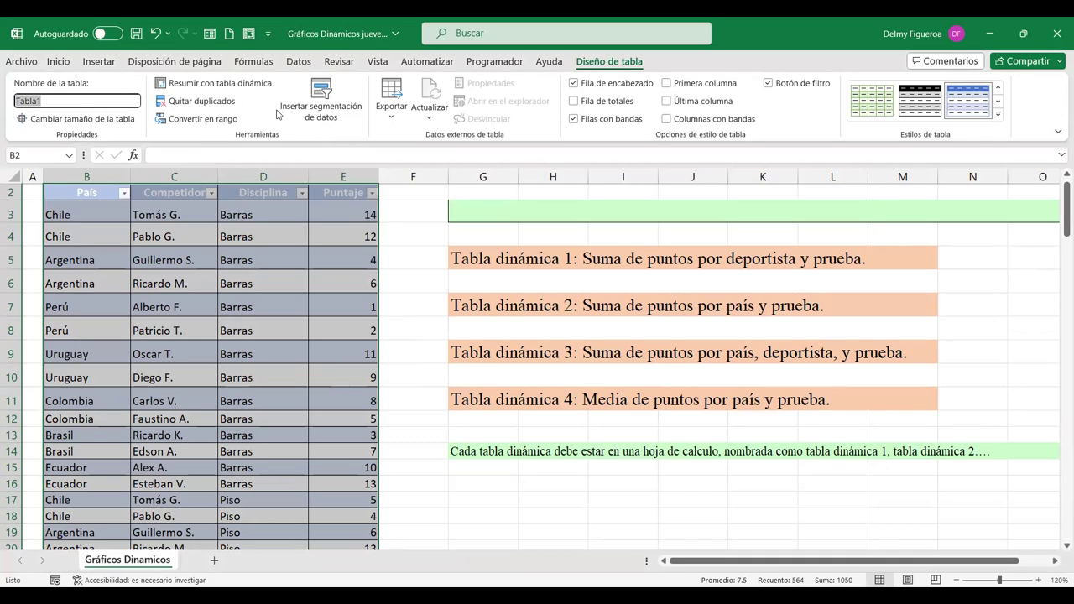
type("Competencia")
key("Return")
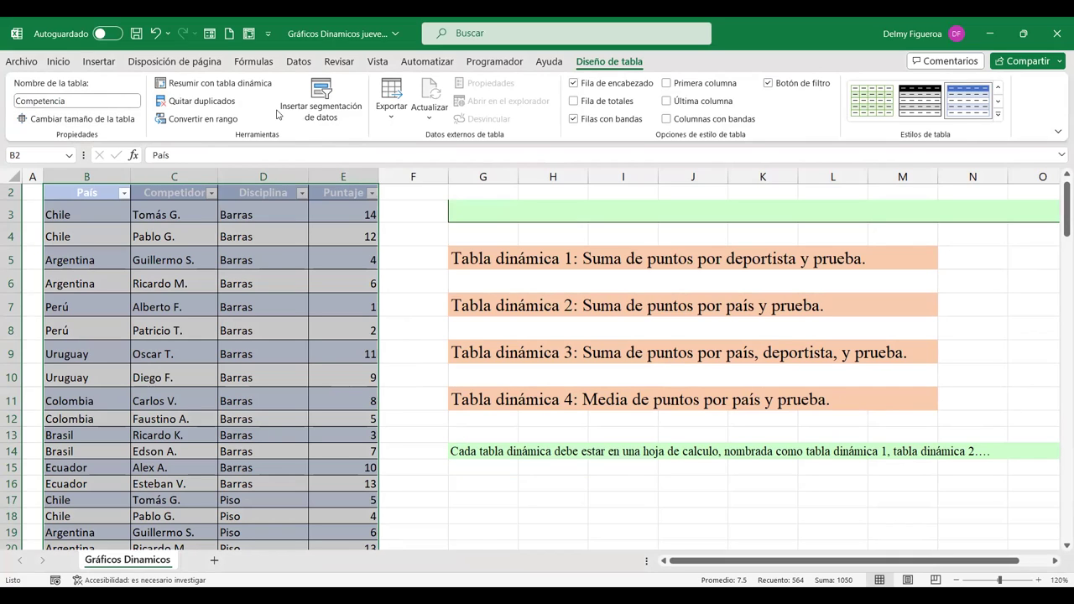
left_click(396, 252)
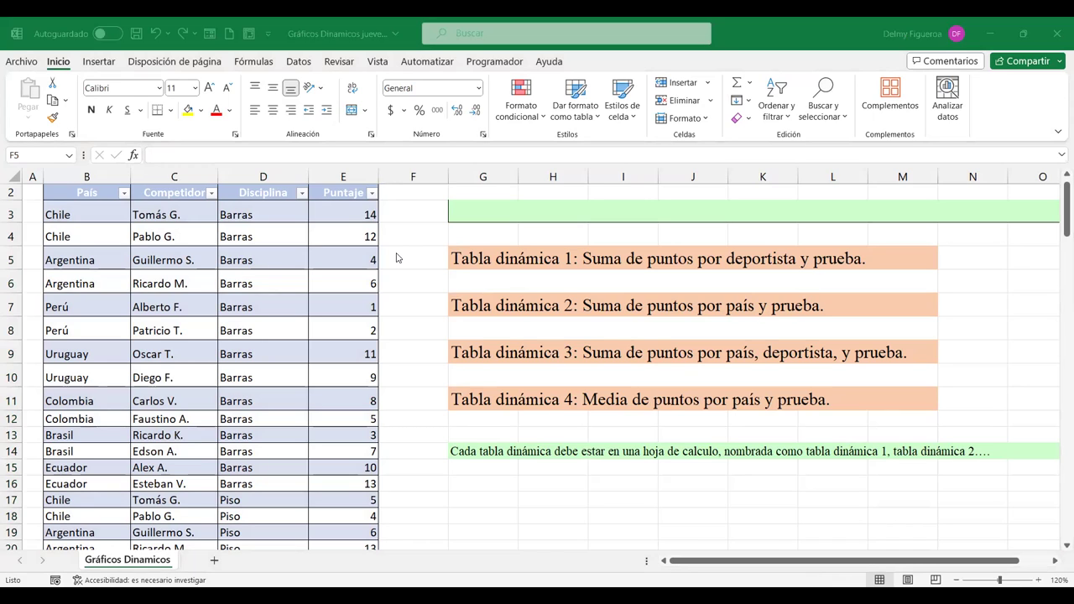
left_click(398, 258)
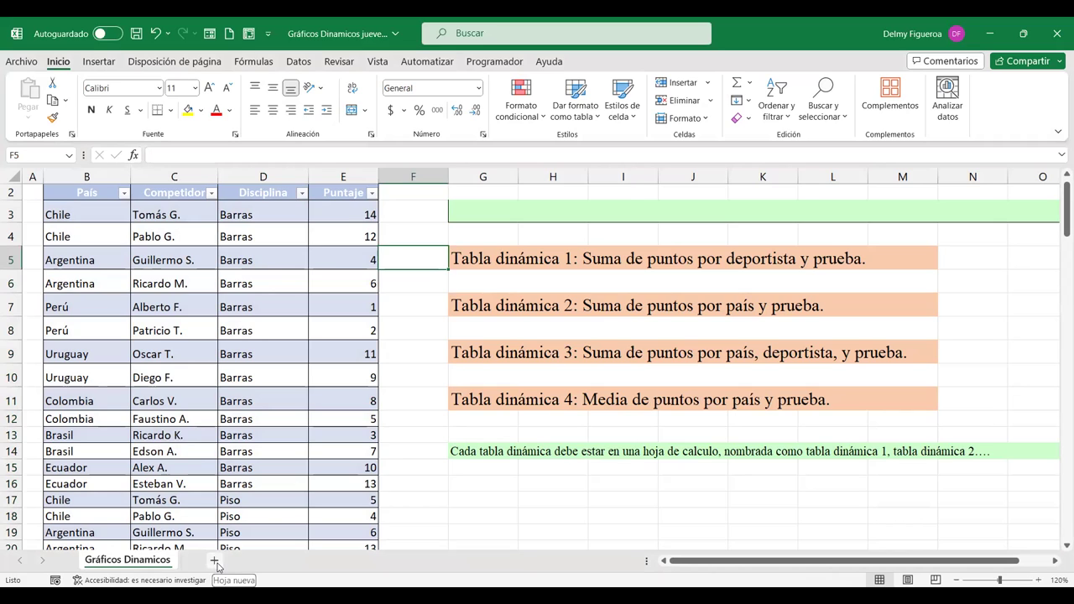
Add a new sheet Hoja1 and set font size 14 for all its cells.
left_click(215, 561)
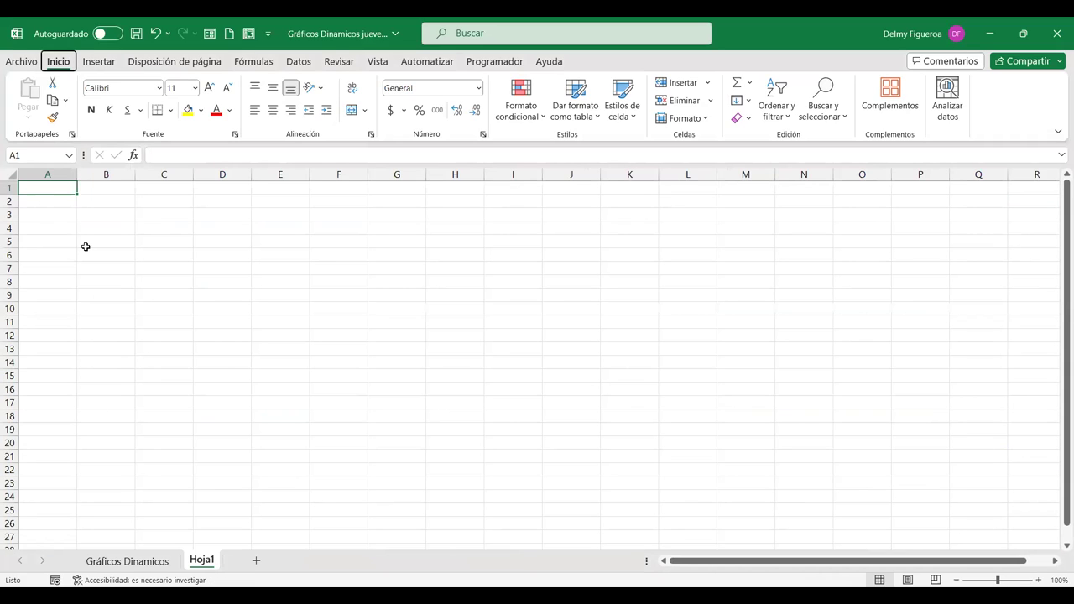
left_click(10, 175)
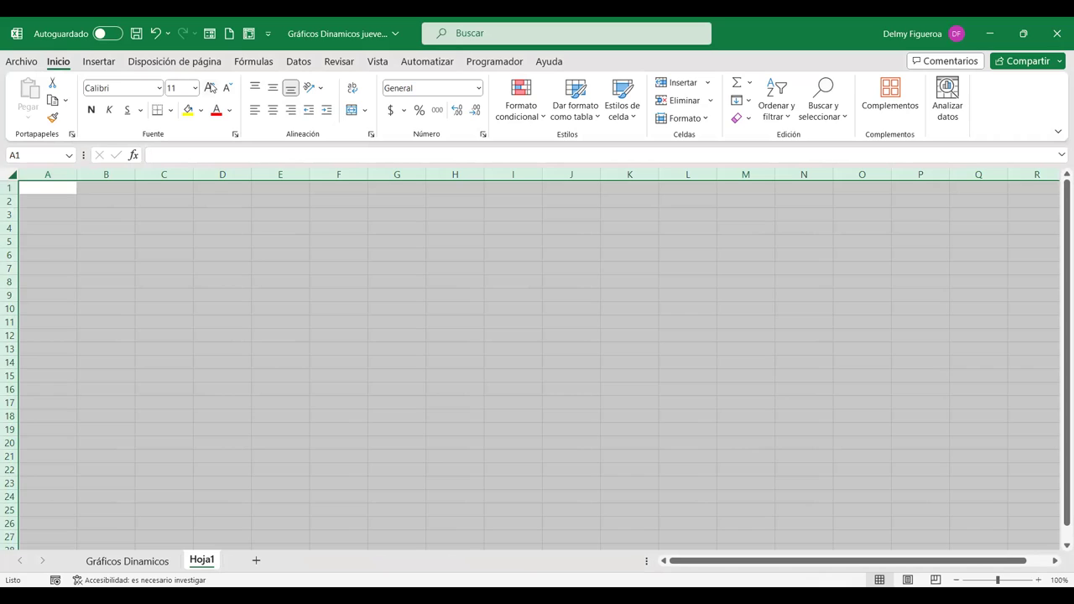
left_click(209, 88)
left_click(210, 87)
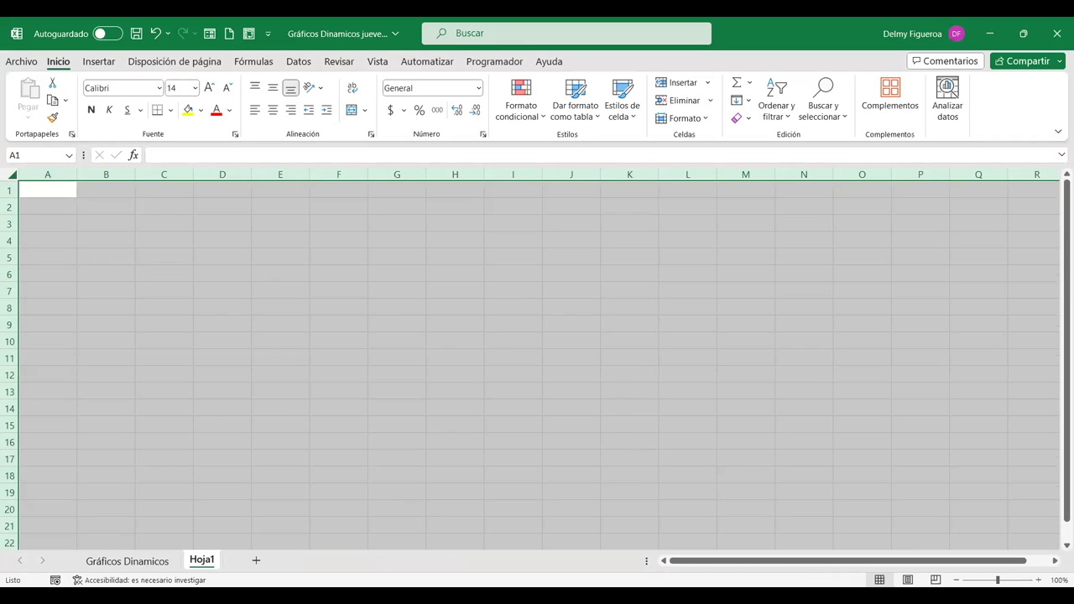
scroll(831, 512, "up", 1)
Turn off Líneas de cuadrícula on Hoja1 and reselect the whole sheet.
scroll(842, 443, "up", 1)
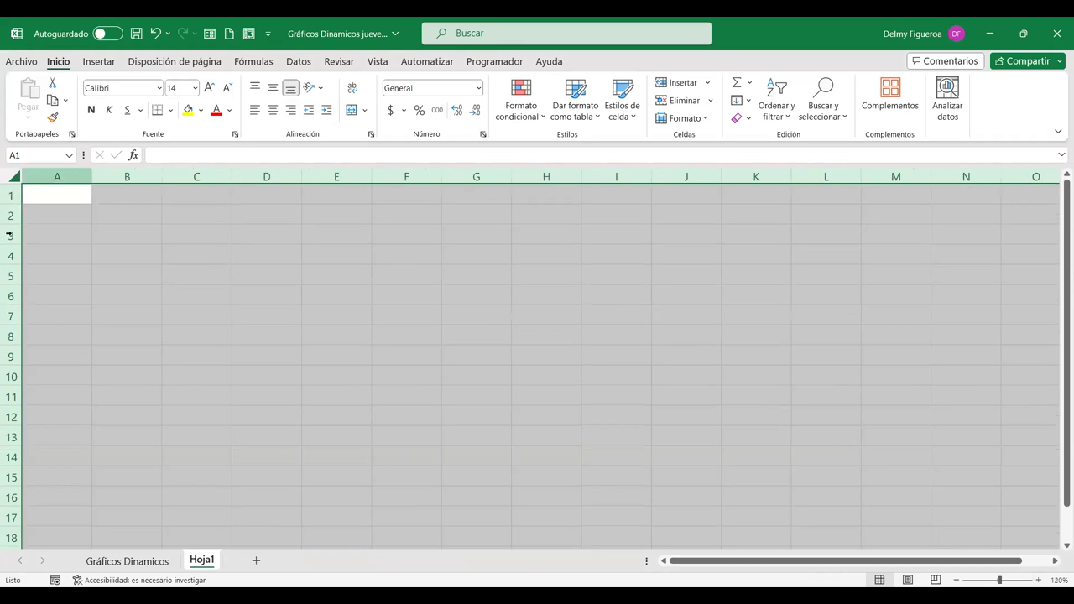
left_click(56, 197)
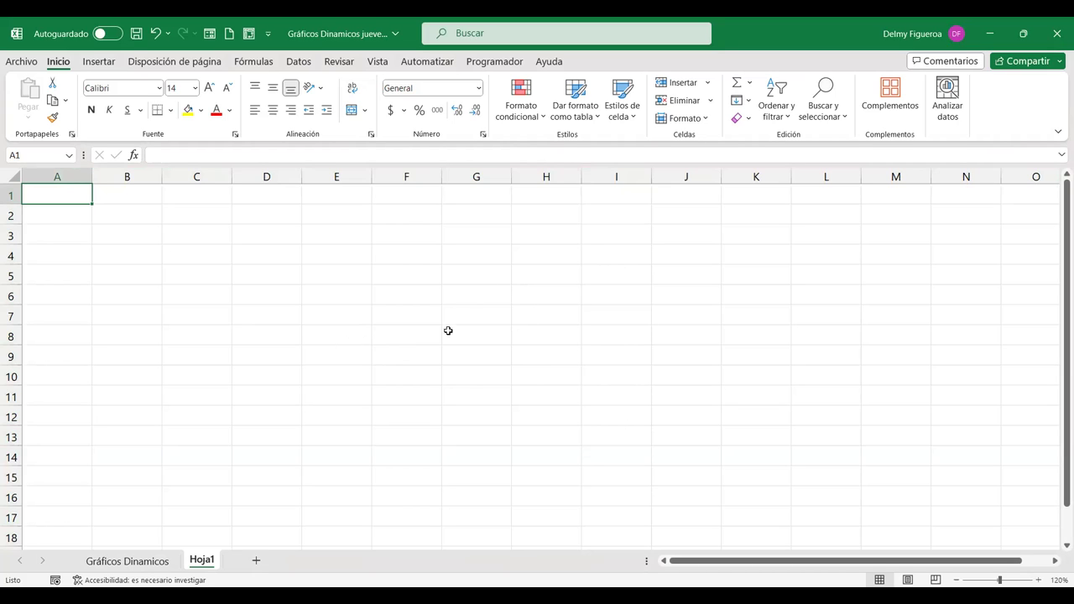
left_click(371, 64)
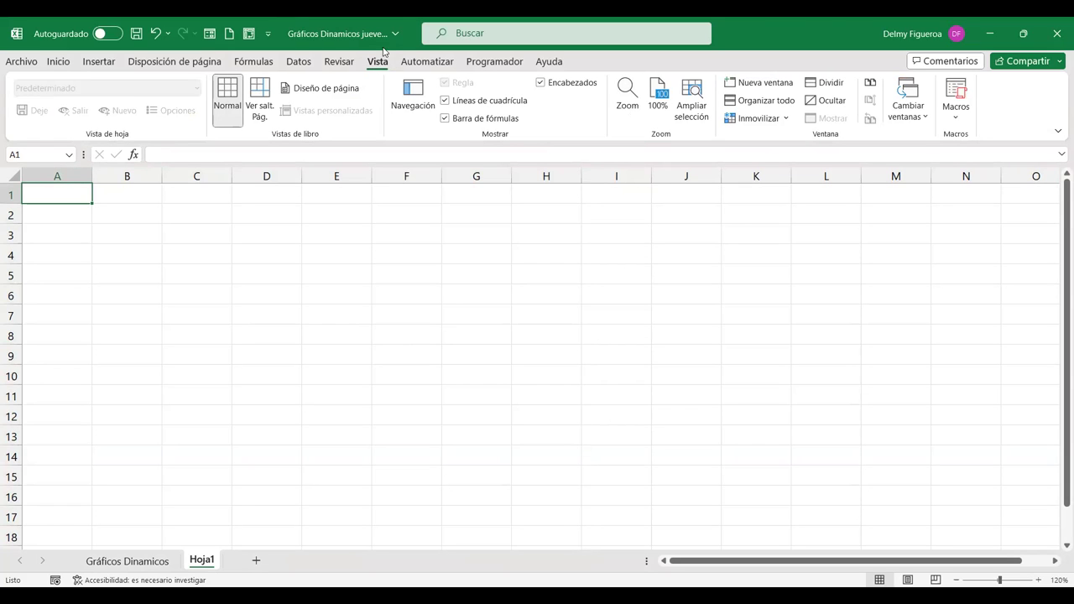
left_click(445, 102)
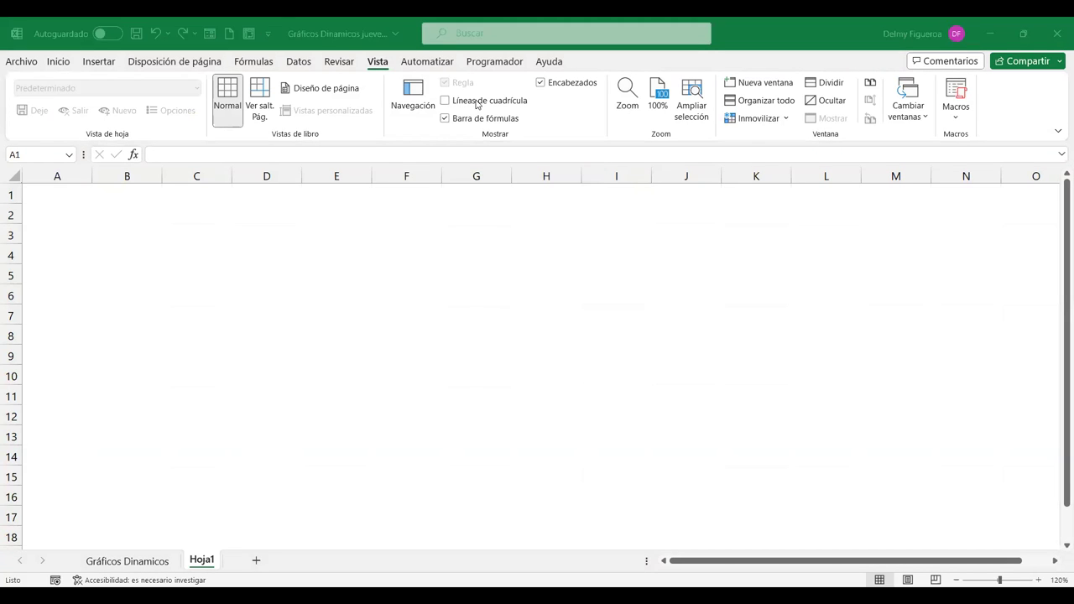
left_click(13, 175)
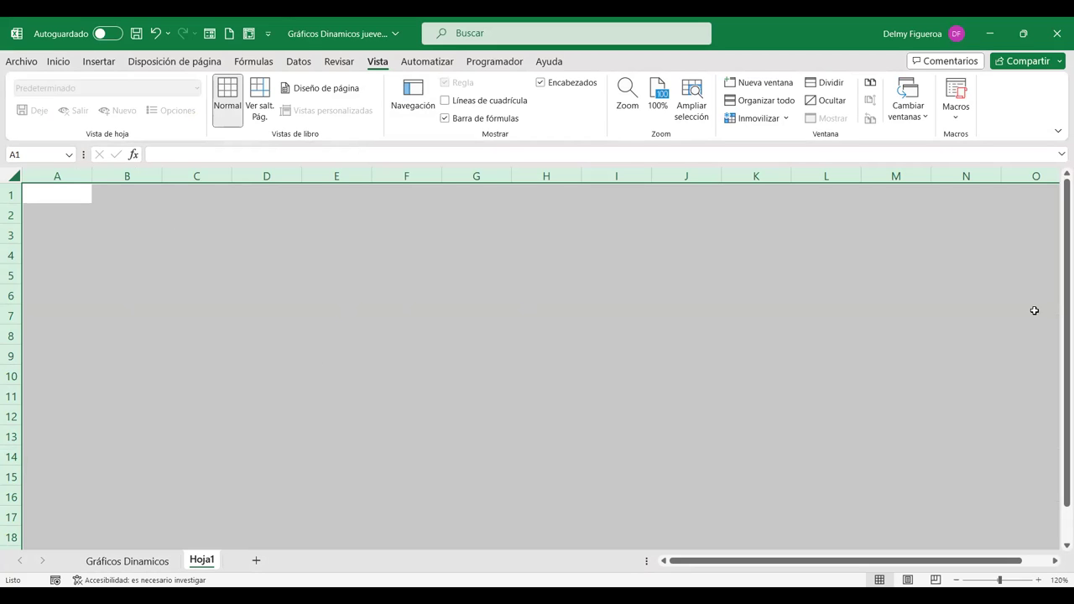
Fill every cell on Hoja1 with Verde, Énfasis 6, Claro 80%.
left_click(59, 62)
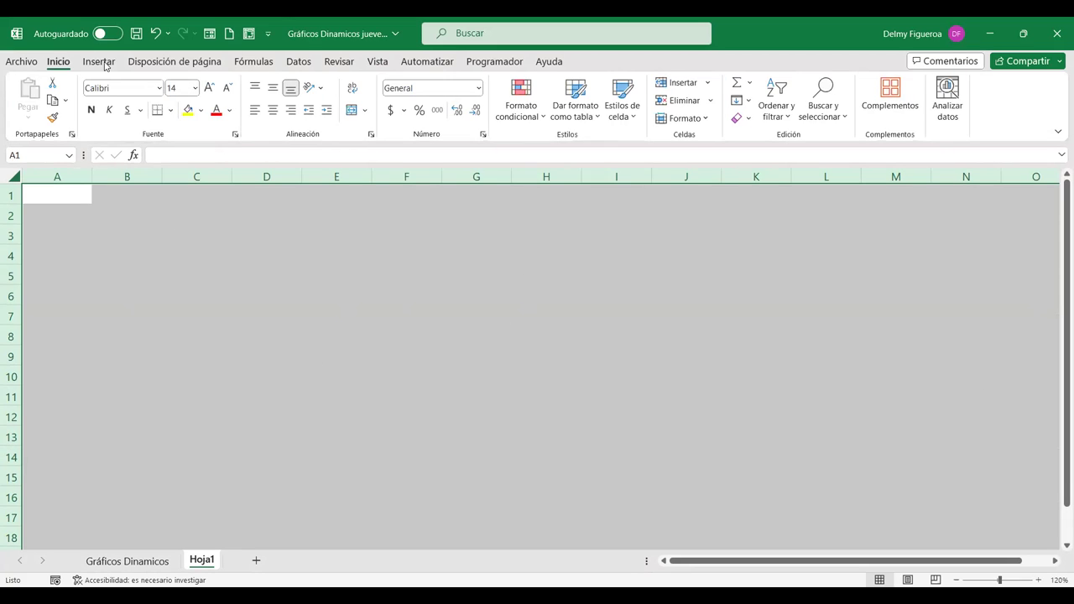
left_click(202, 110)
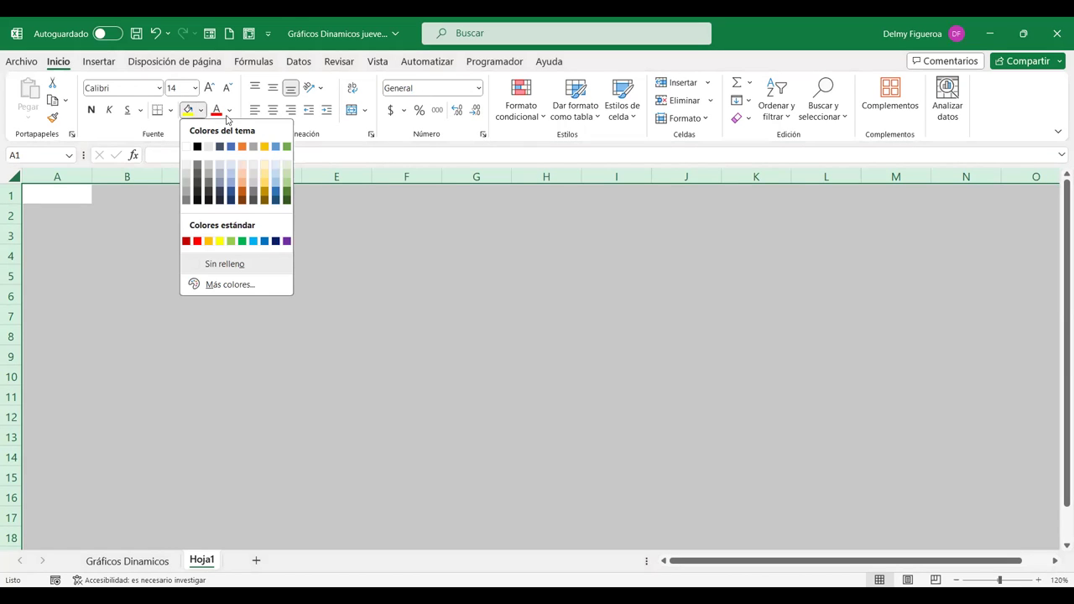
left_click(287, 164)
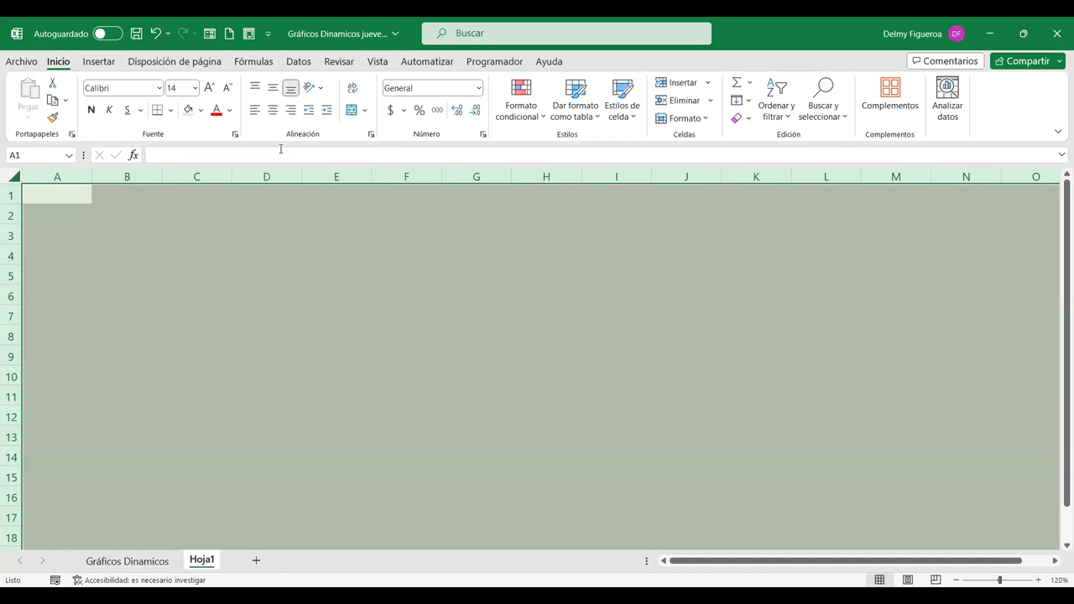
left_click(70, 192)
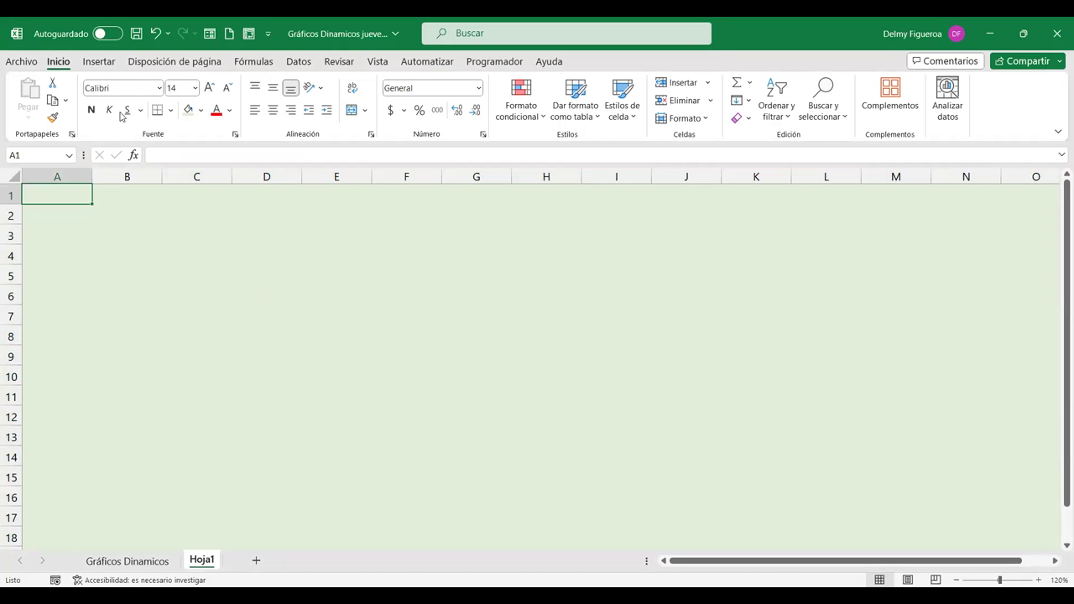
Insert a pivot table from the Competencia table at Hoja1!$A$1.
left_click(99, 63)
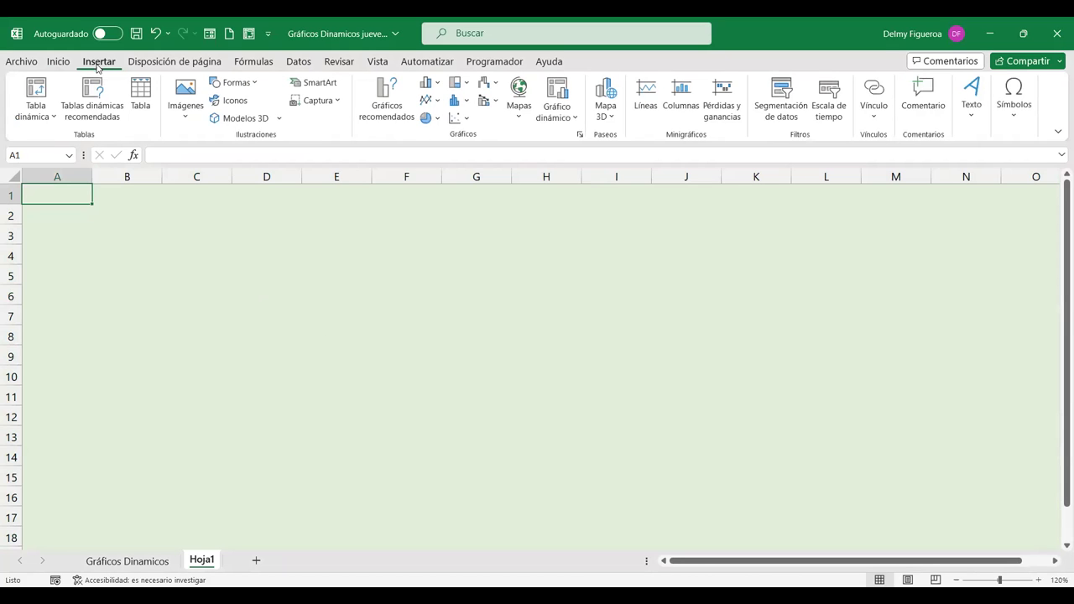
left_click(36, 88)
left_click(329, 317)
type("Competencia")
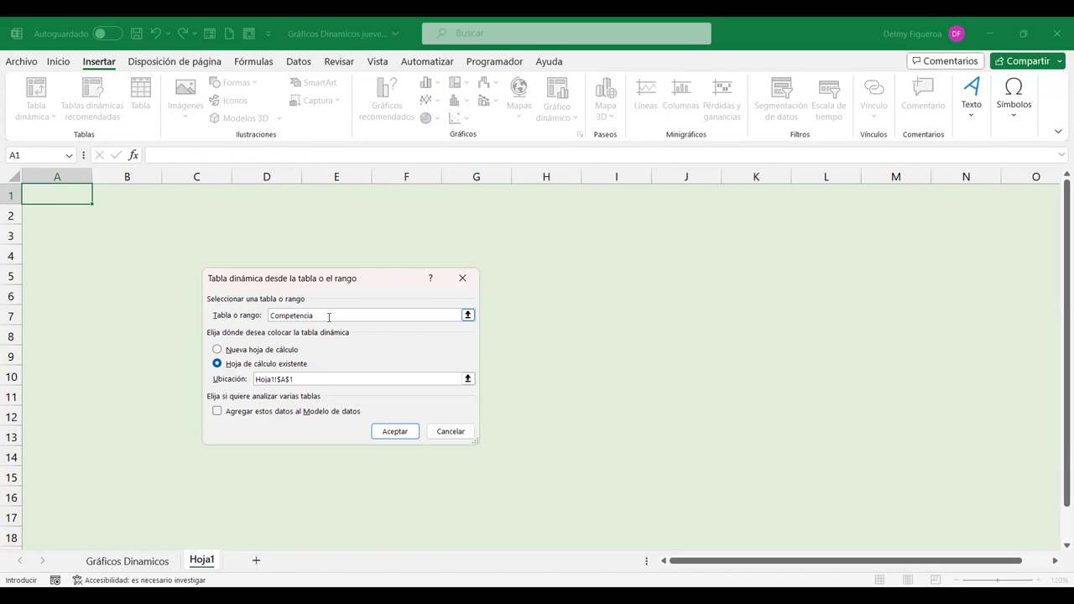
left_click(274, 378)
left_click(398, 435)
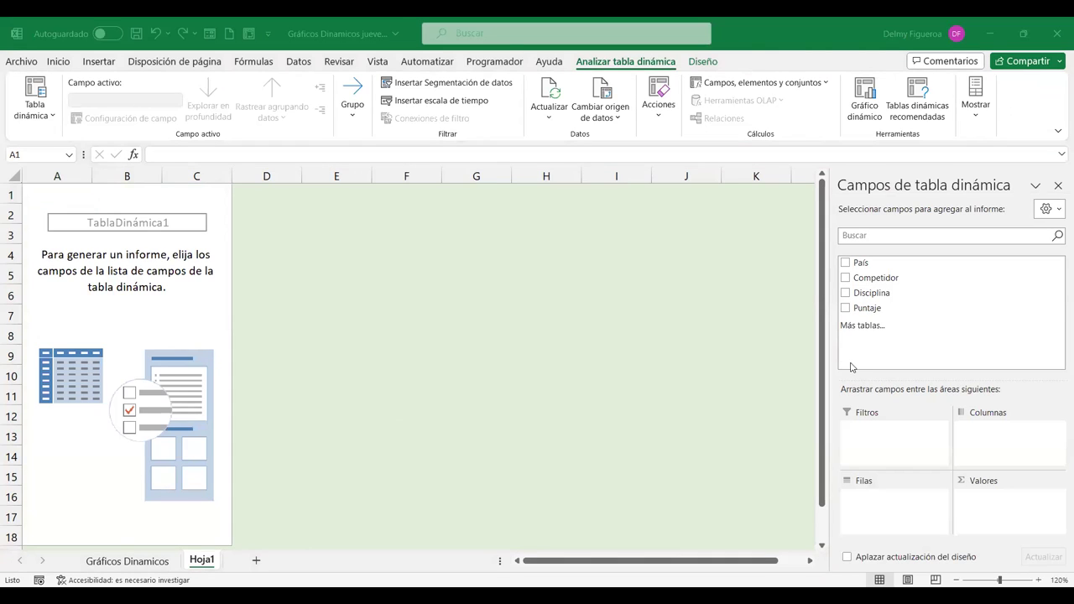
Lay out the pivot with País as rows, Disciplina as columns and summed Puntaje, totalling 1050.
left_click(845, 263)
left_click(845, 292)
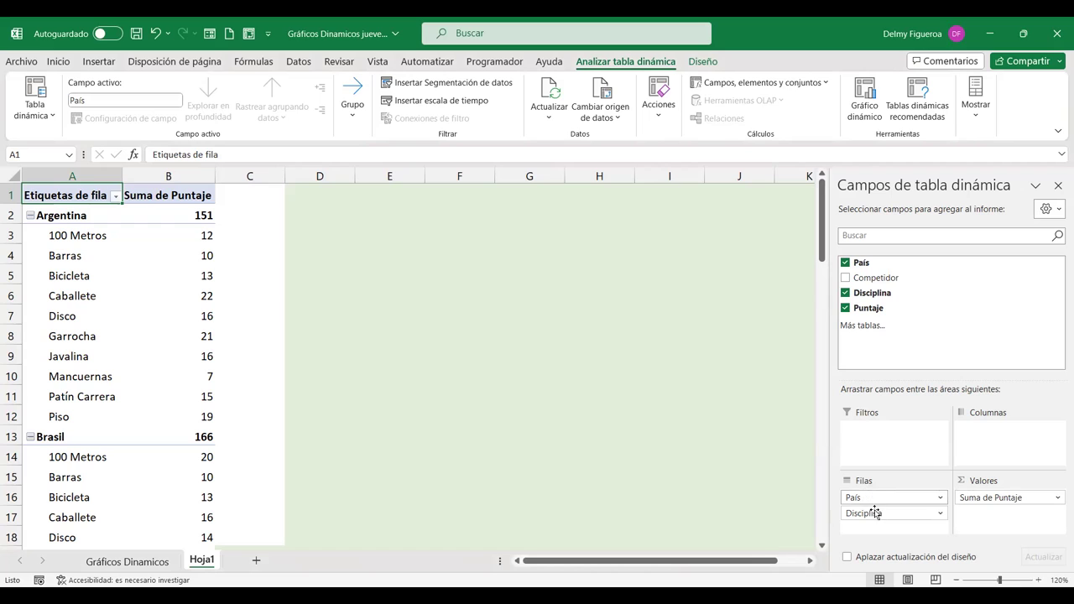
left_click_drag(875, 516, 1011, 432)
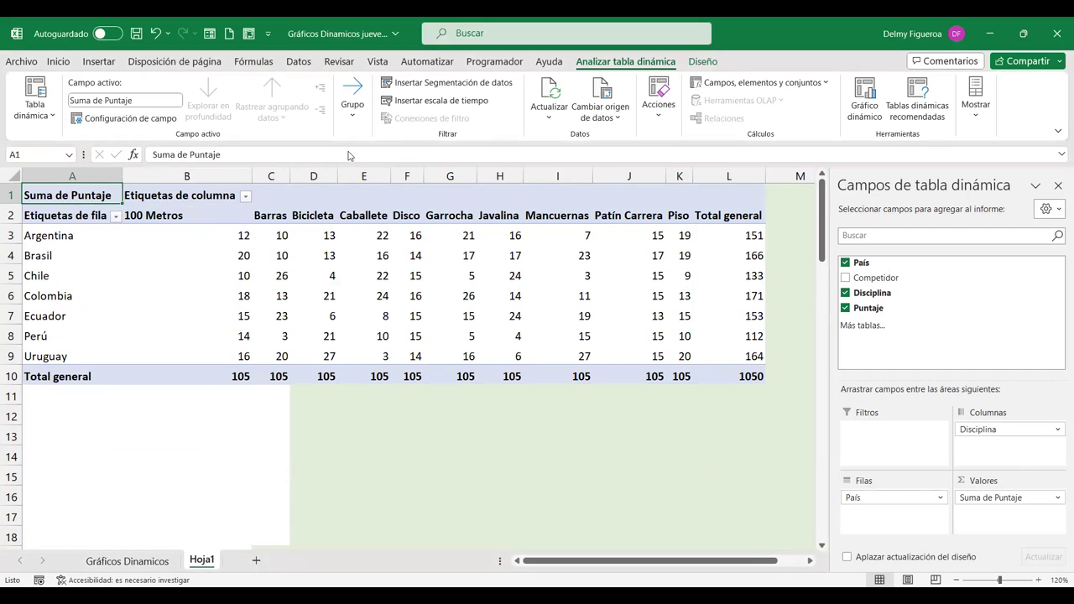
left_click(101, 62)
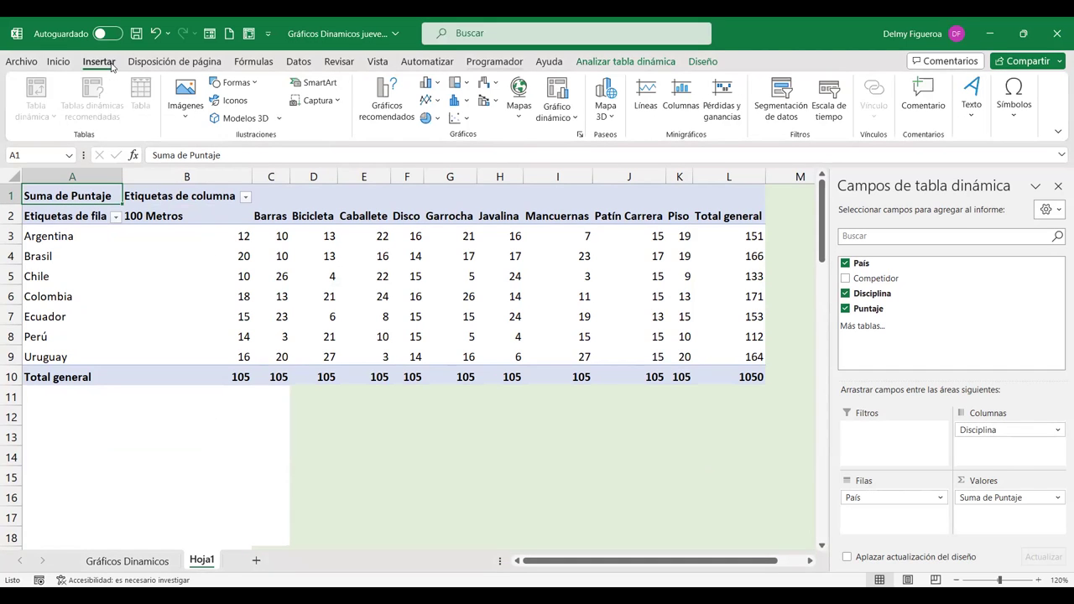
Insert a Segmentación de datos slicer on the Competidor field for the pivot table.
left_click(546, 219)
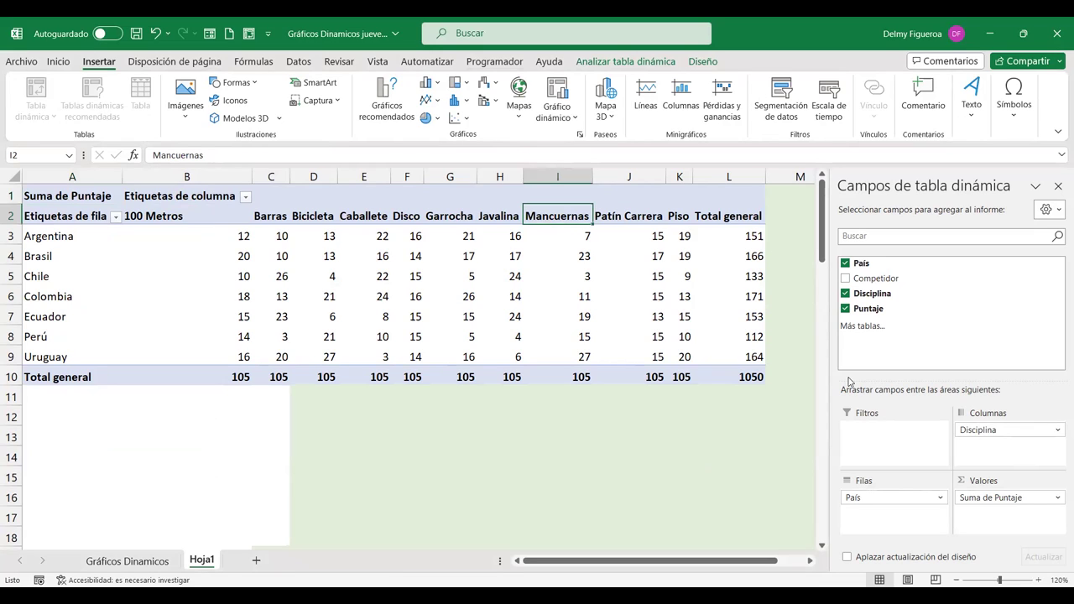
left_click(789, 109)
left_click(780, 94)
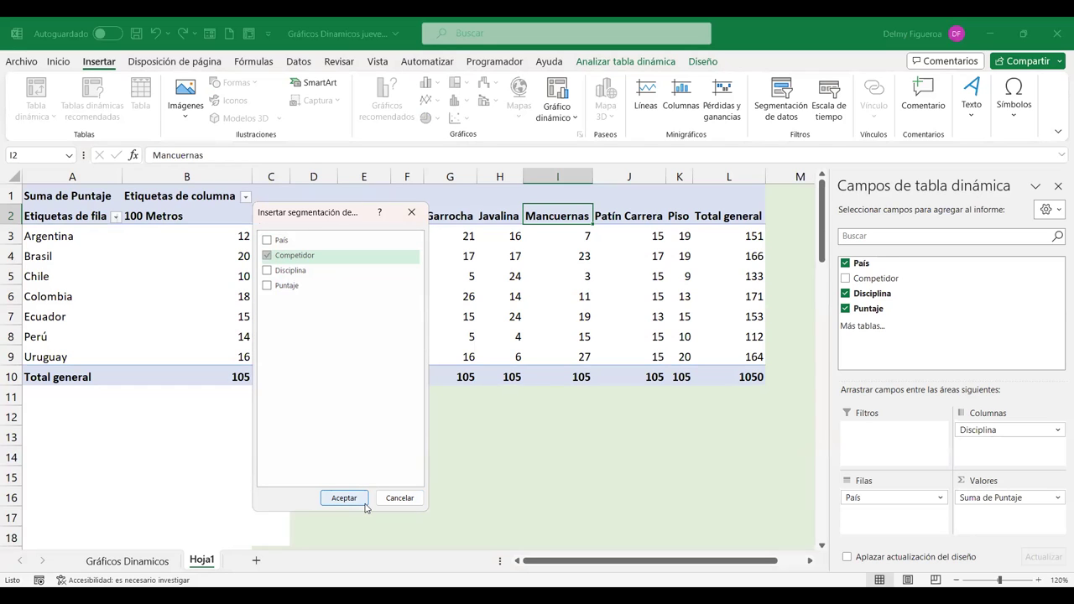
left_click(356, 499)
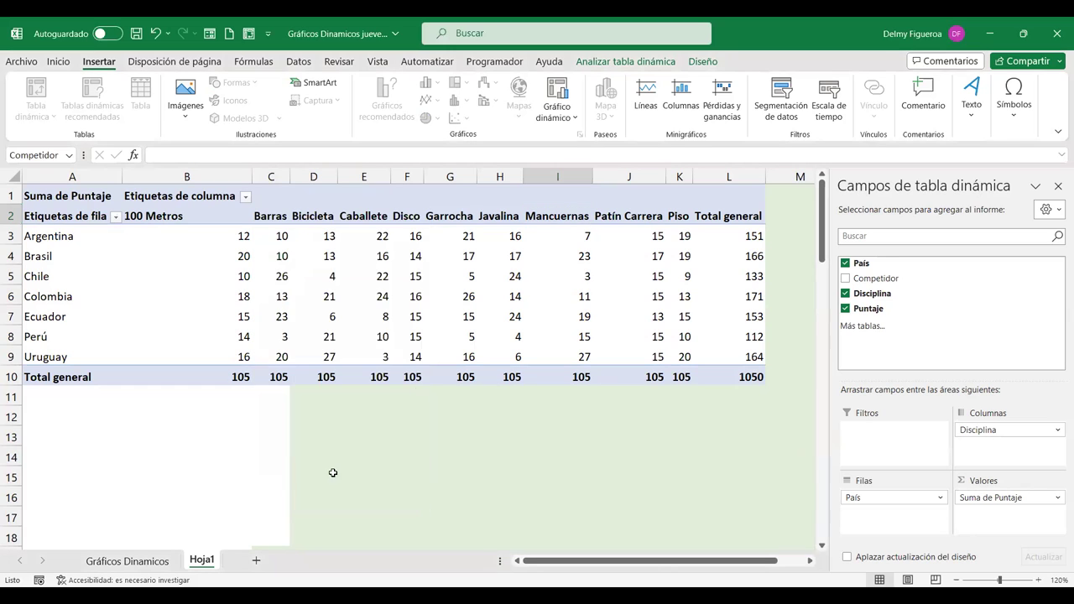
Move the Competidor slicer below the pivot table and try filtering by single competitors.
left_click_drag(398, 280, 440, 399)
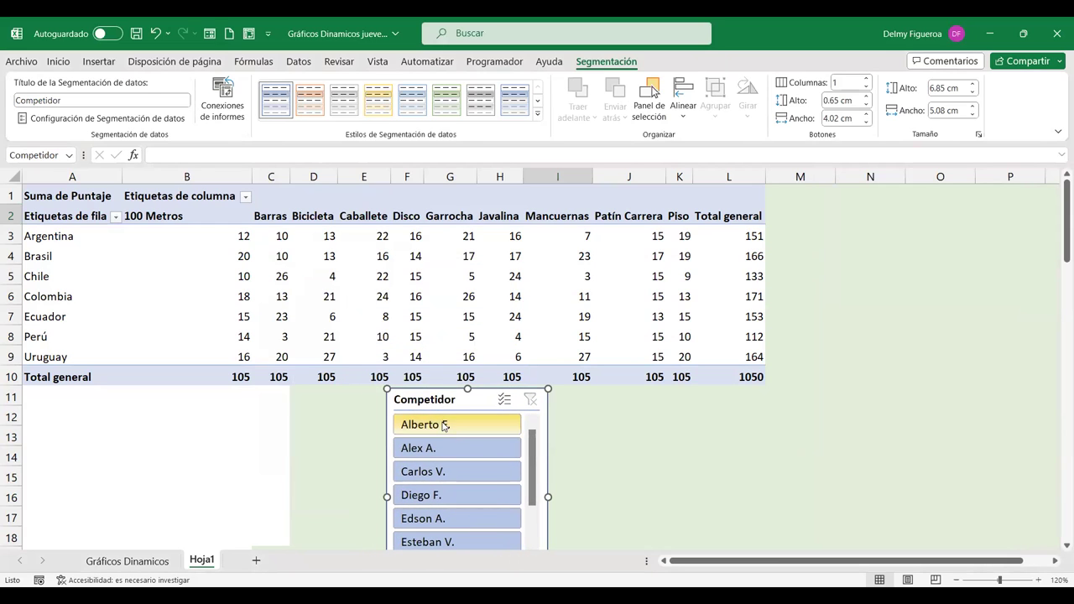
left_click(441, 423)
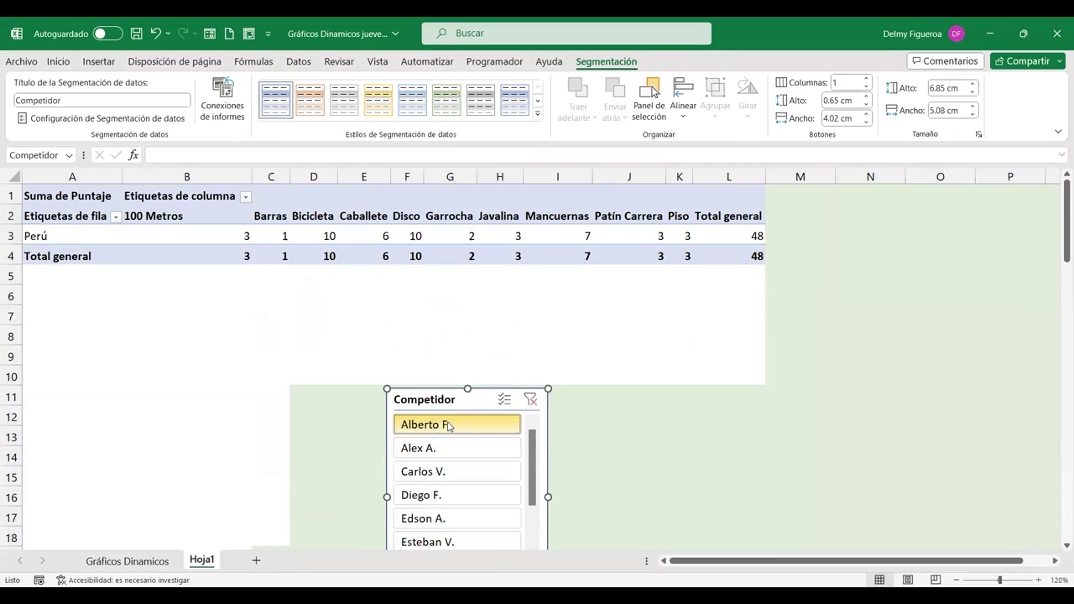
left_click(427, 448, "ctrl")
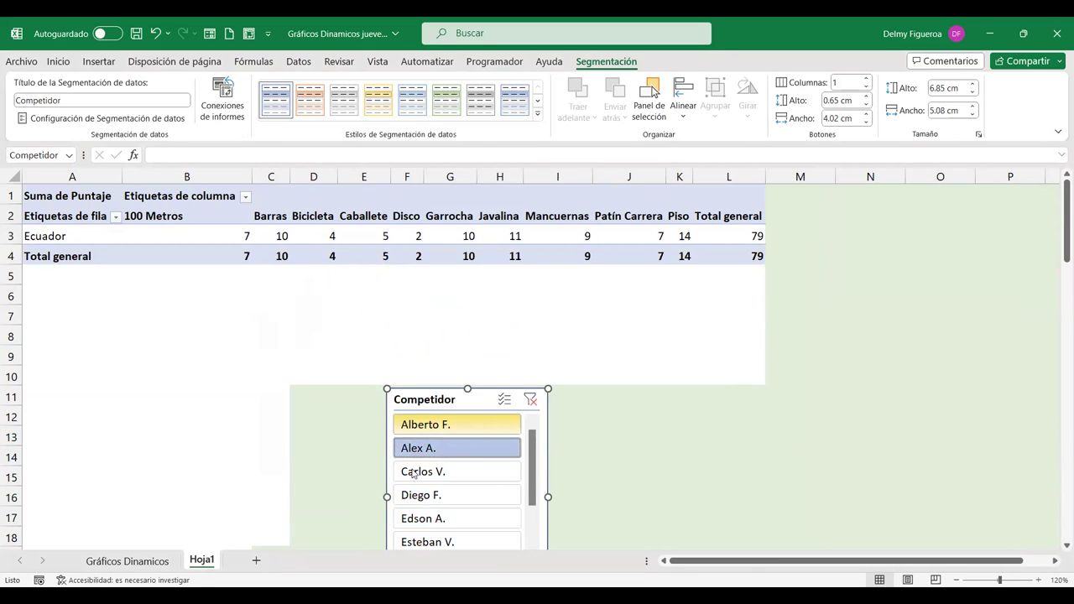
left_click(418, 473)
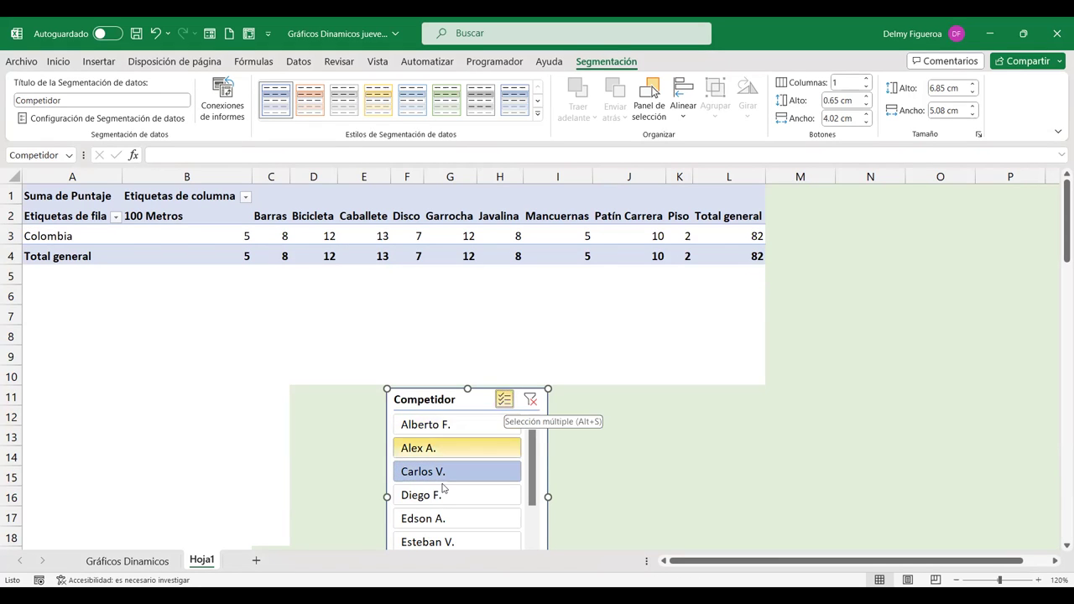
Enable multi-select and add a second competitor, leaving Argentina 66 and Colombia 82.
scroll(444, 488, "down", 5)
left_click(504, 400)
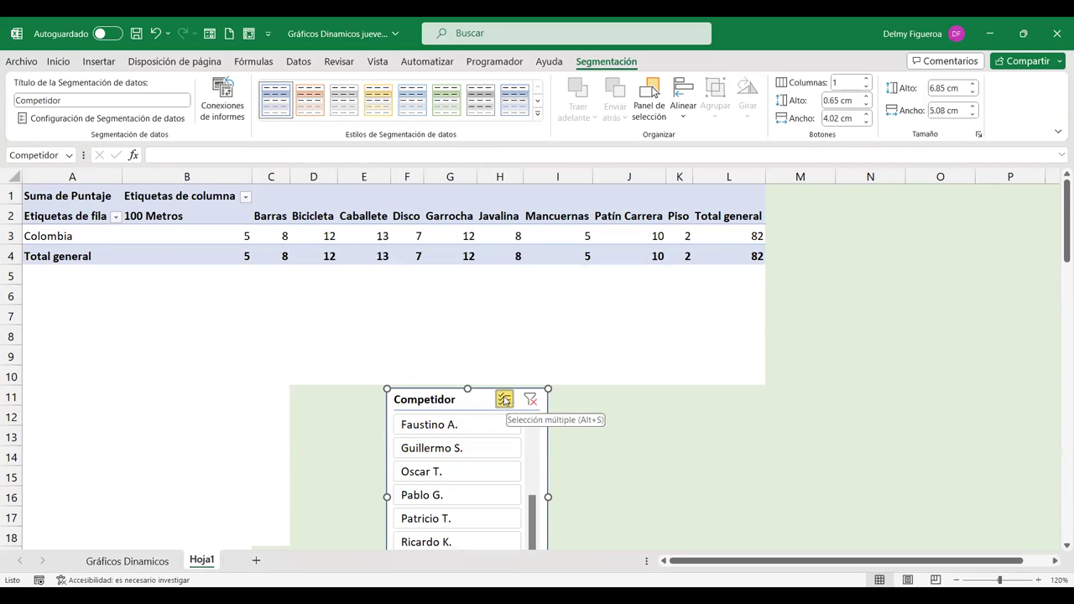
left_click(447, 448)
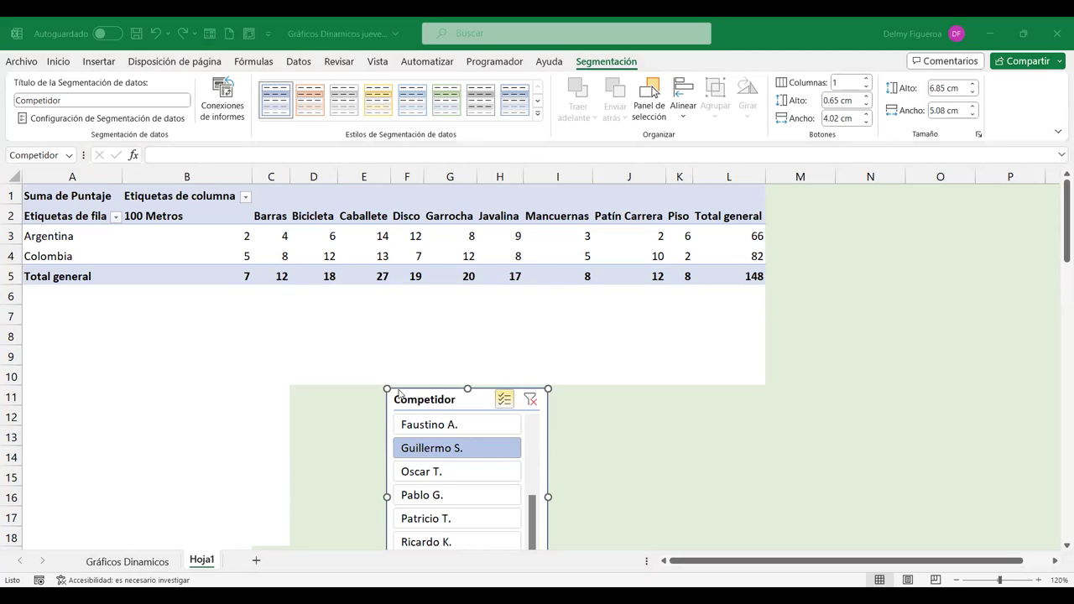
left_click(401, 394)
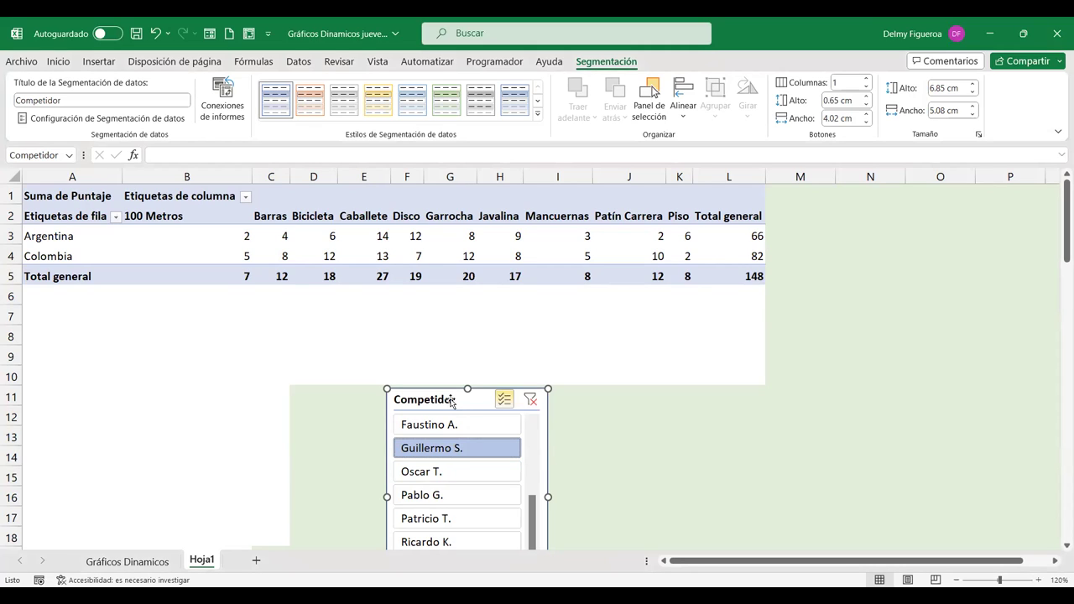
Move the Competidor slicer up and right, then turn off Mostrar encabezado in its settings.
mouse_move(450, 402)
left_mouse_down()
mouse_move(670, 317)
mouse_move(666, 309)
left_mouse_up()
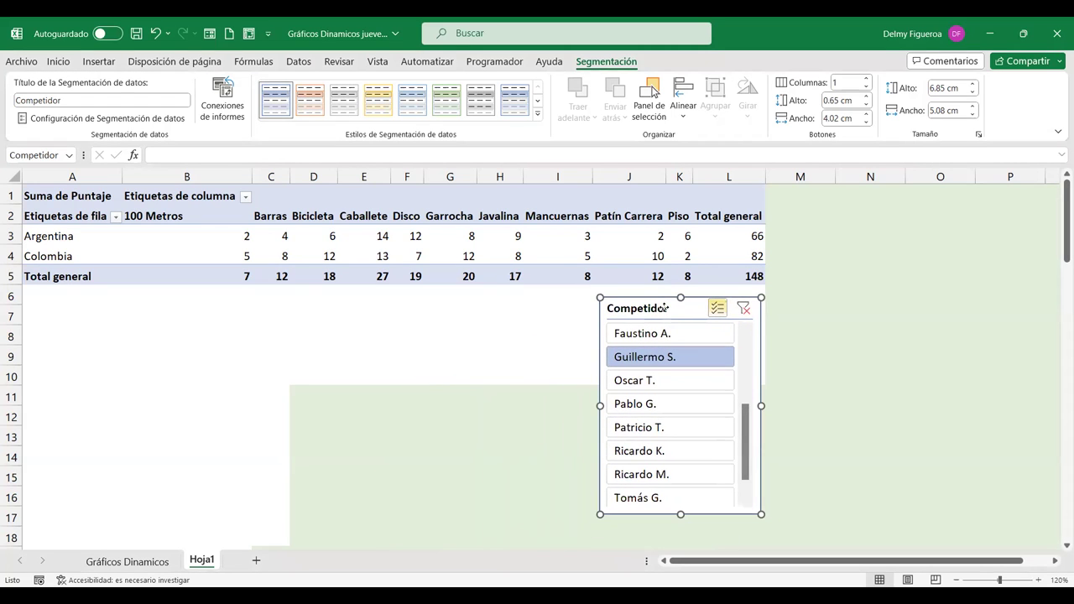
right_click(666, 308)
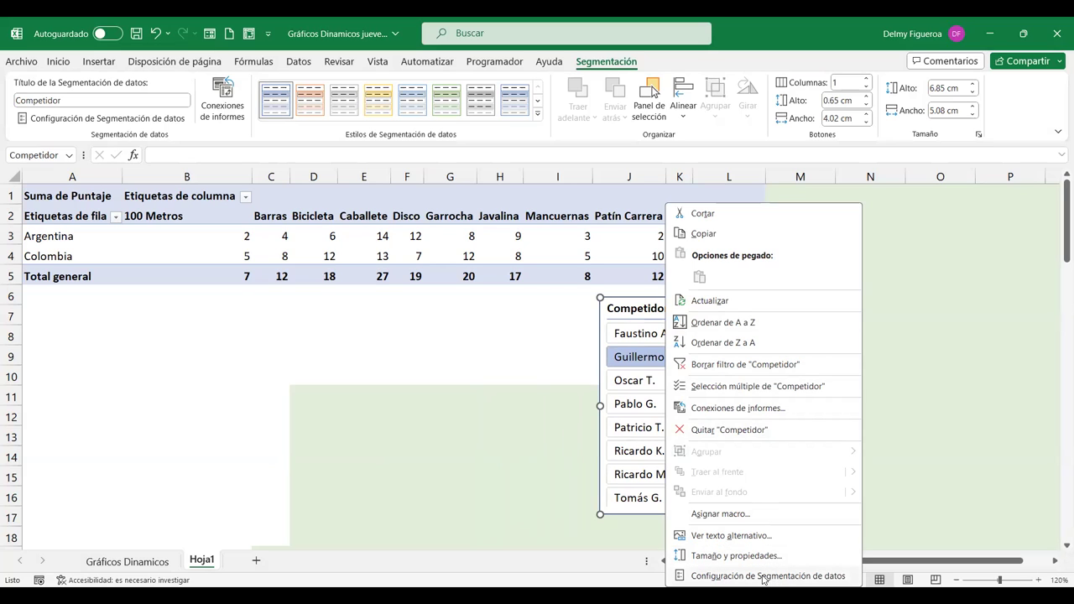
left_click(764, 576)
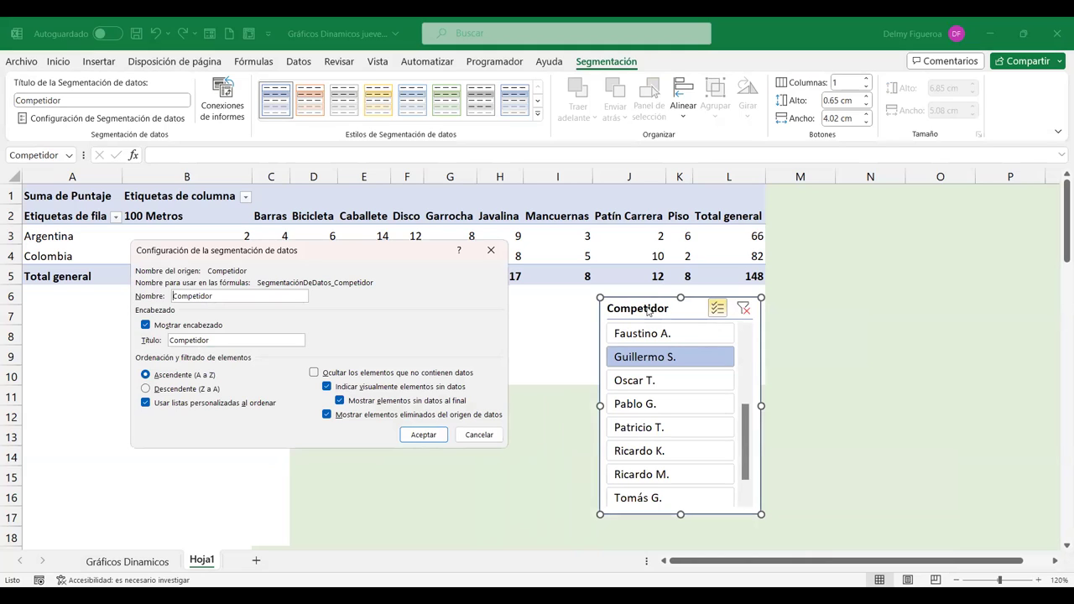
left_click(146, 325)
left_click(423, 436)
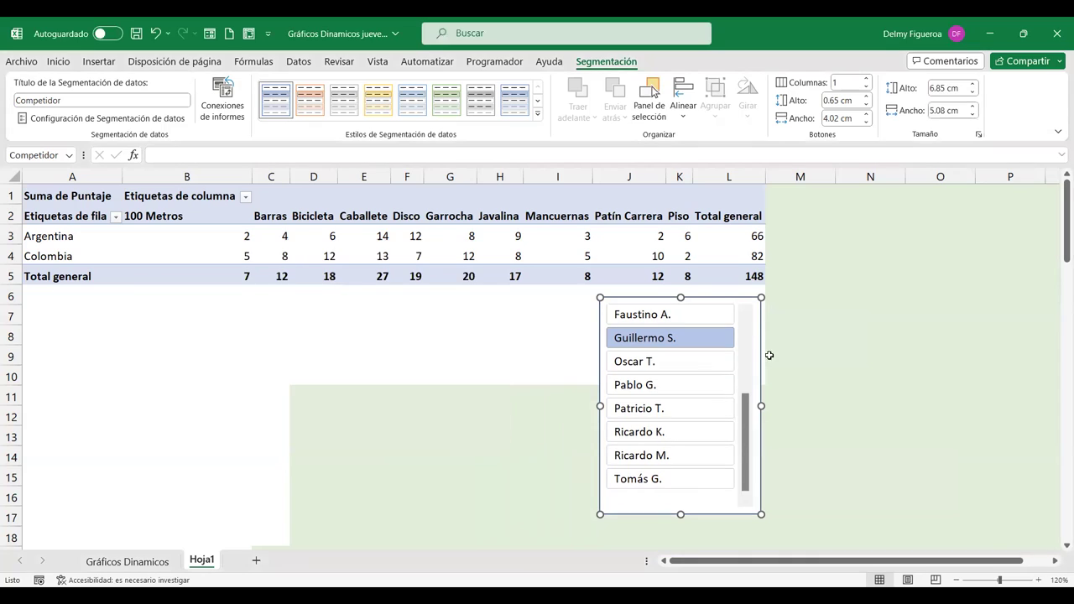
left_click(668, 361)
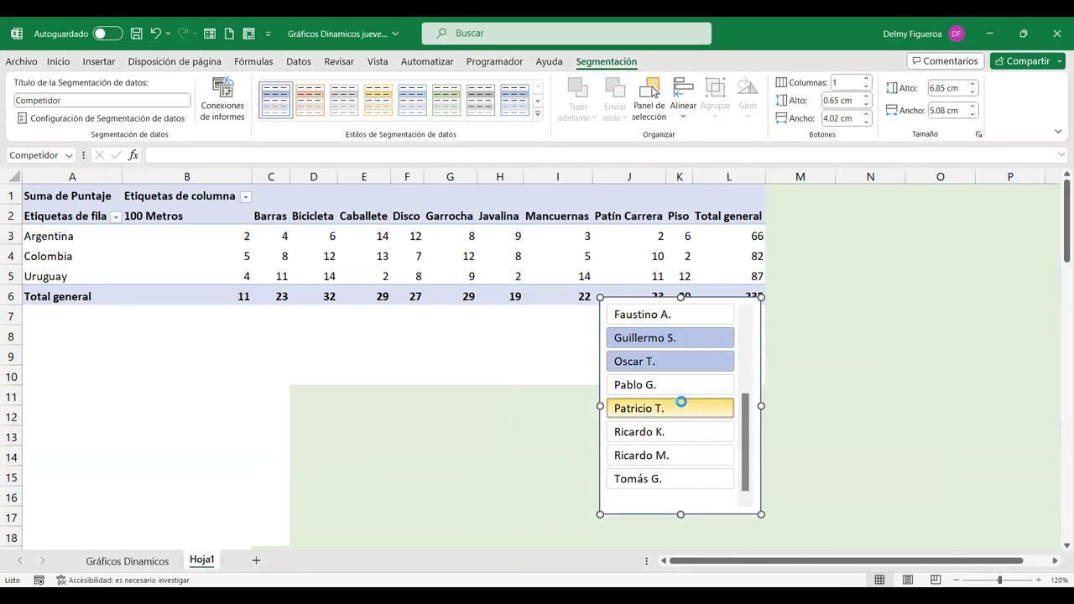
left_click(682, 407, "ctrl")
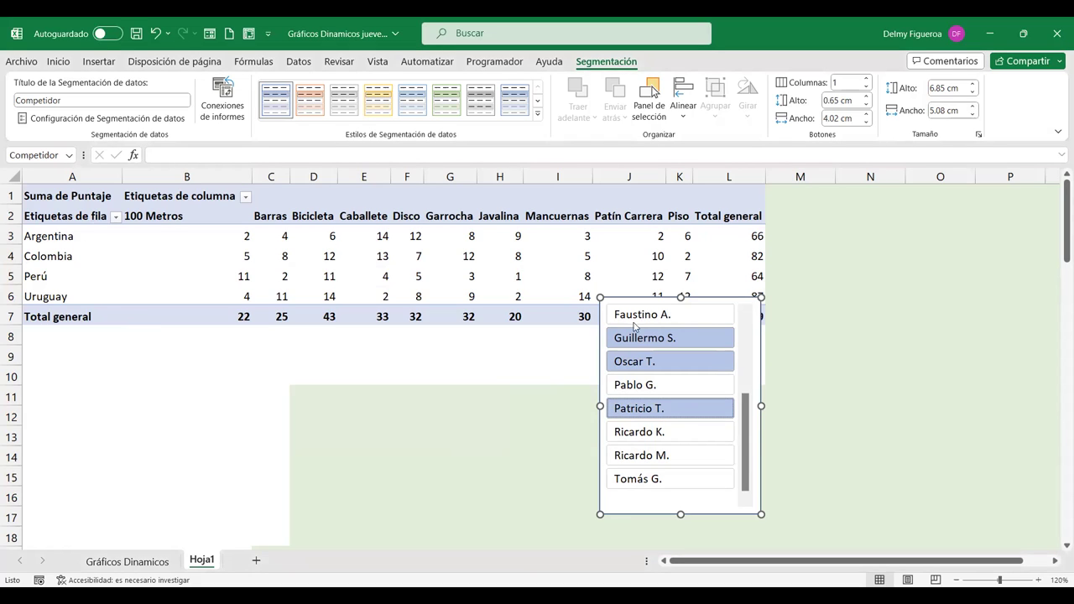
mouse_move(744, 407)
left_click(750, 331)
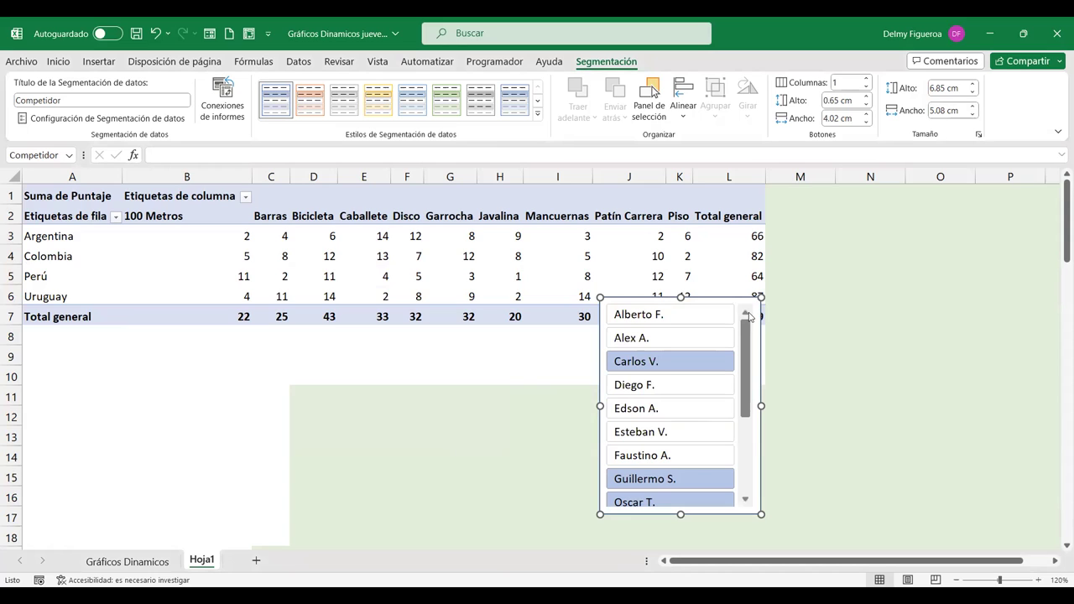
left_click(136, 212)
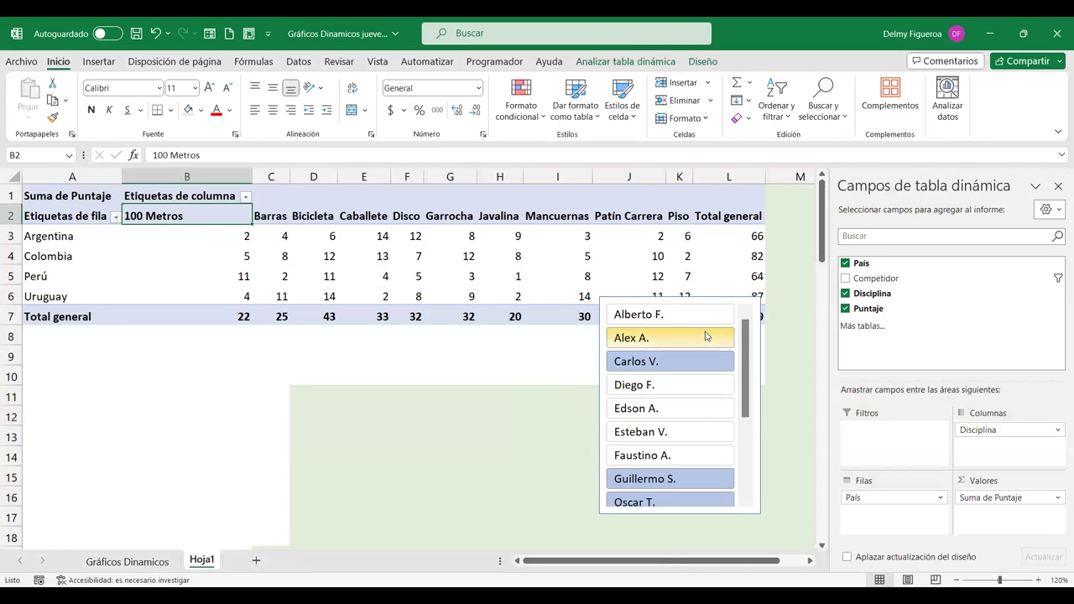
left_click(726, 303)
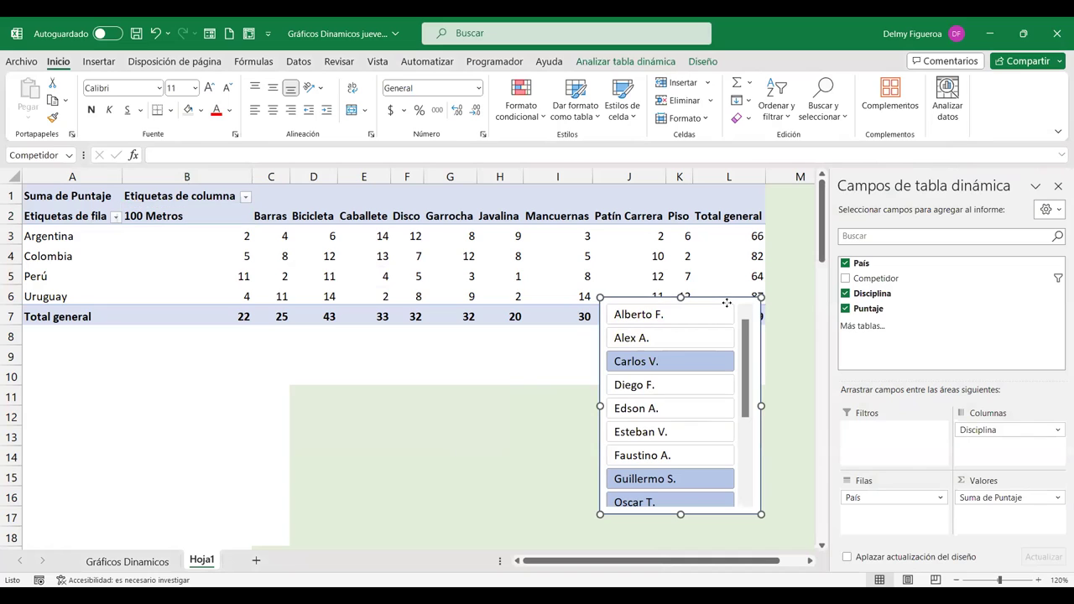
right_click(727, 303)
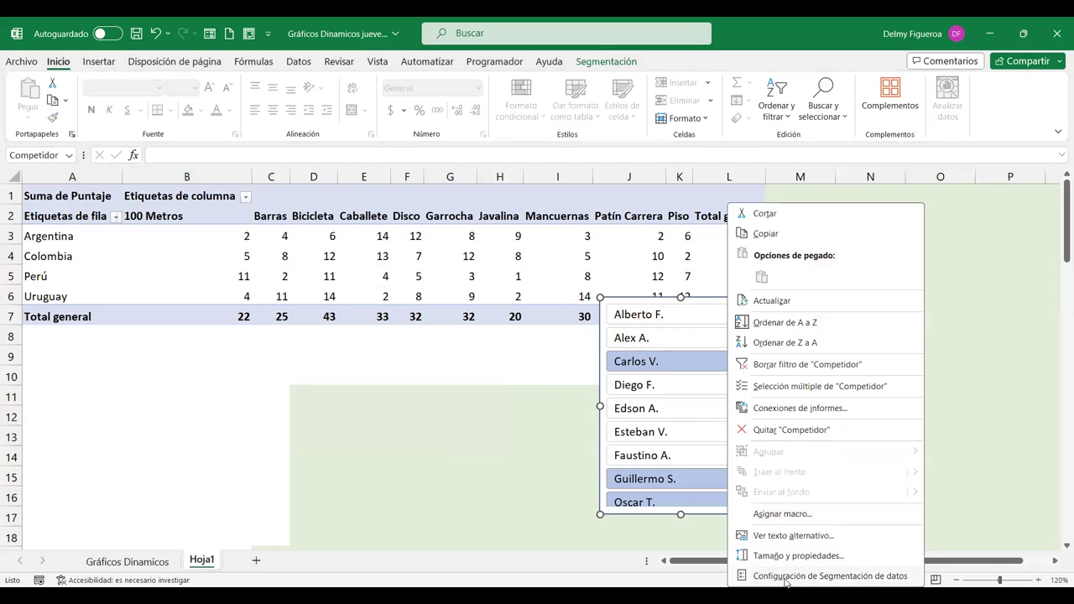
Turn the slicer header back on and clear its filter so all seven countries show.
left_click(786, 577)
left_click(611, 459)
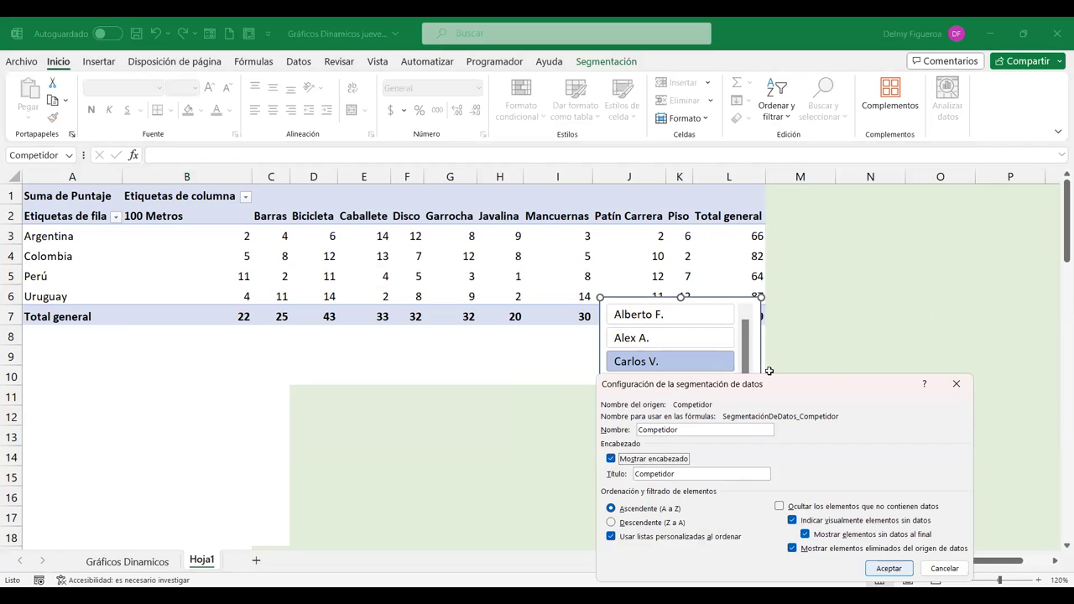
key("Return")
left_click(743, 308)
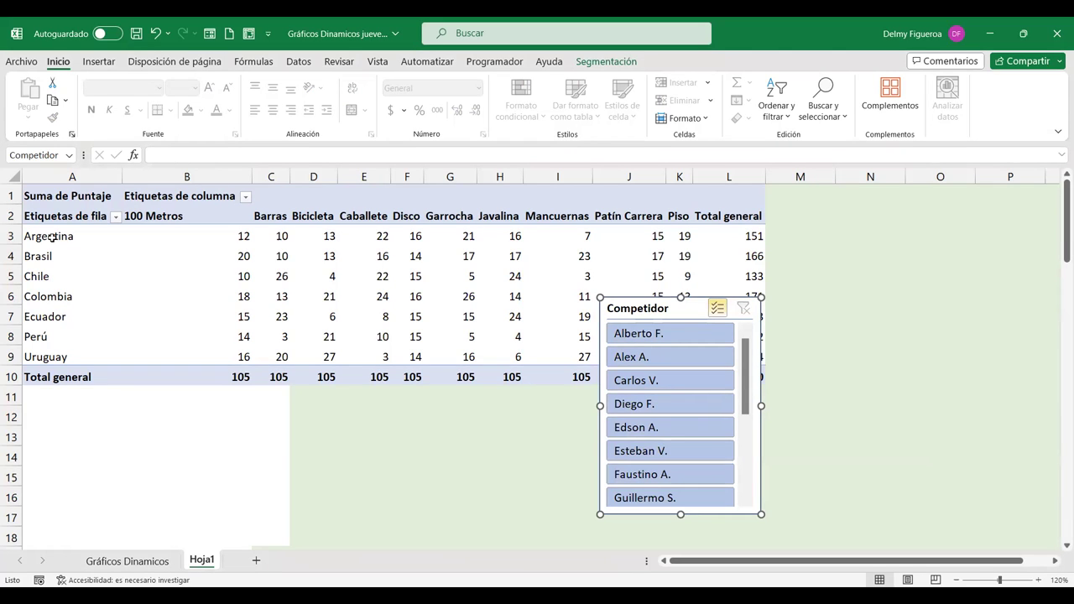
Copy the country names A3:A9 and paste them as values into A14.
left_click_drag(52, 237, 46, 357)
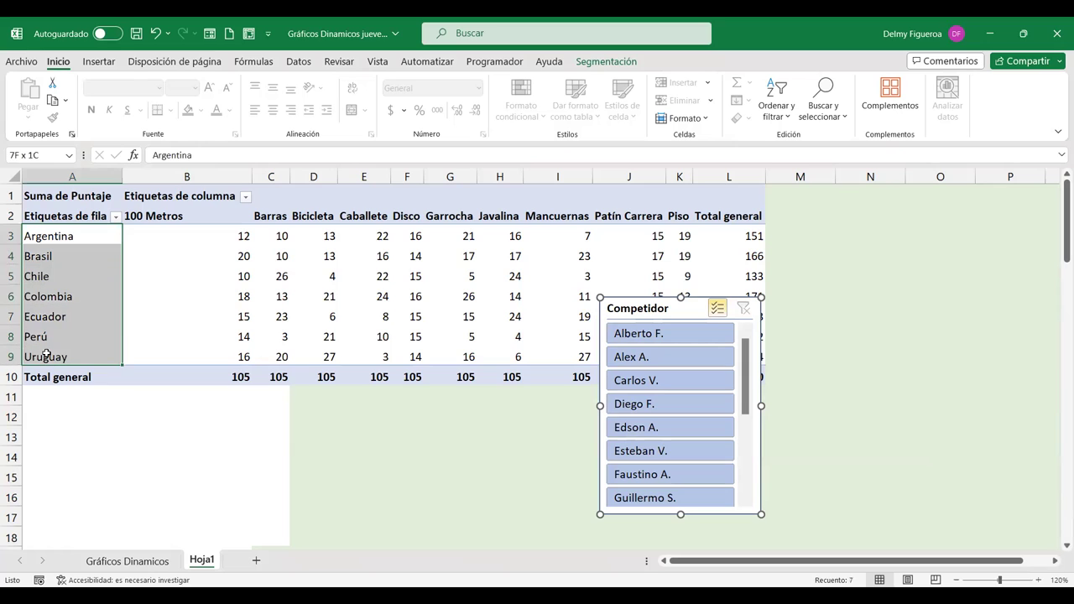
key("ctrl+c")
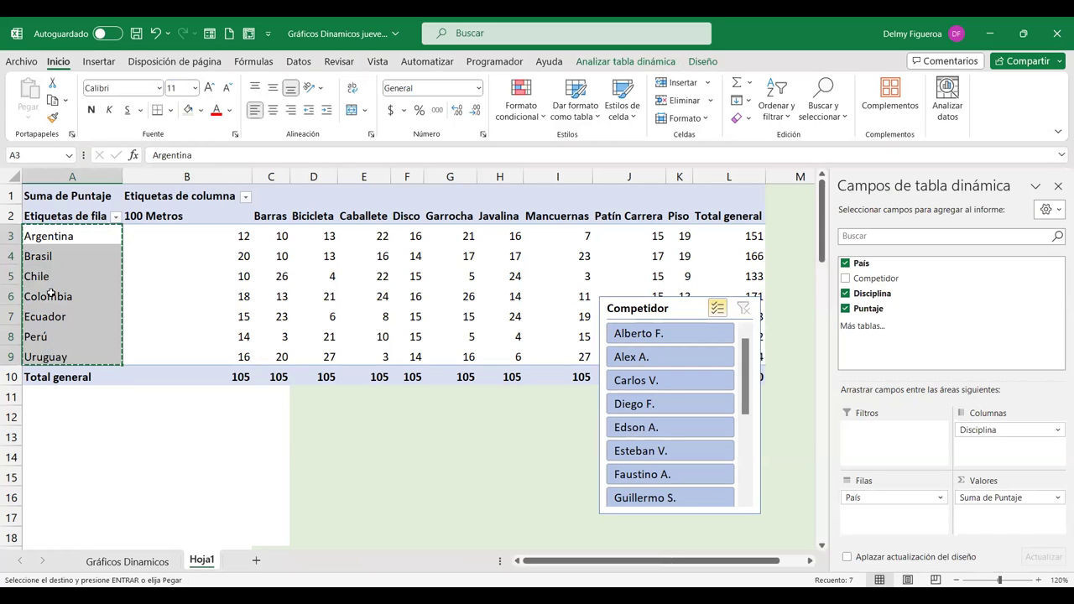
left_click(37, 455)
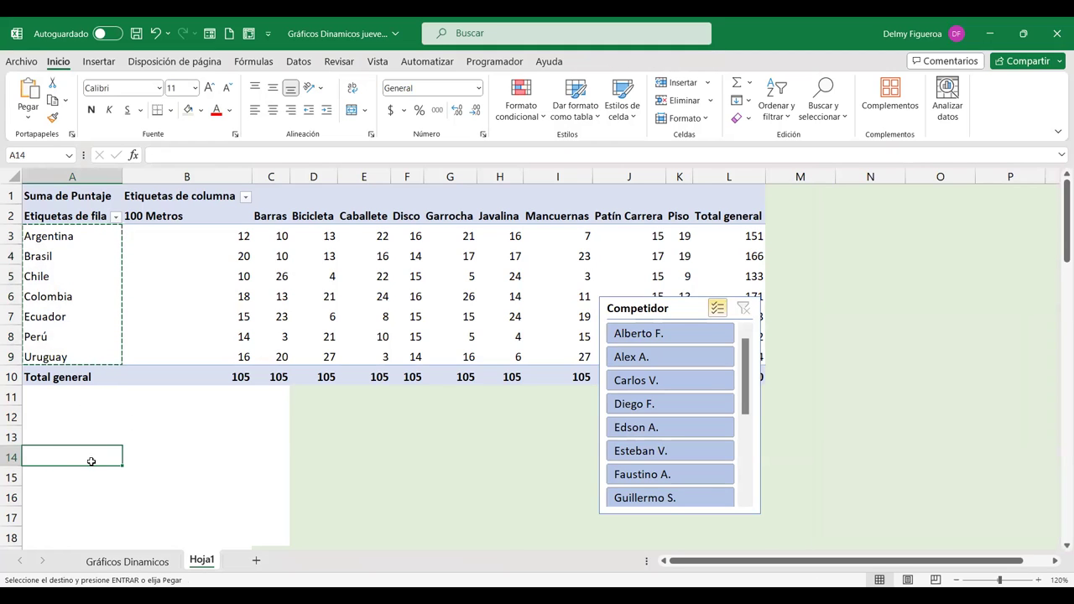
left_click(28, 121)
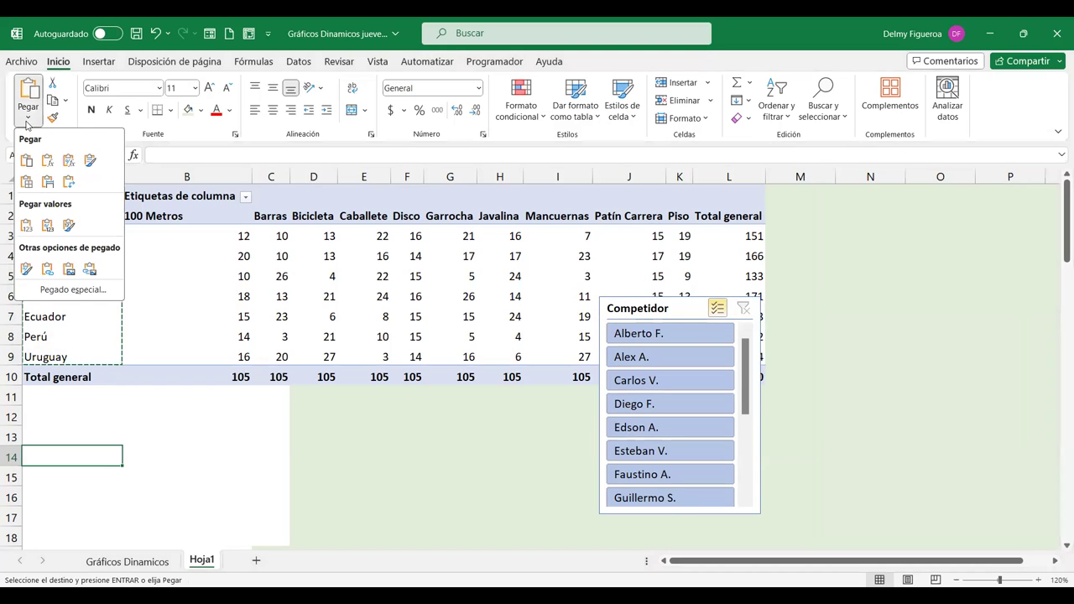
left_click(26, 226)
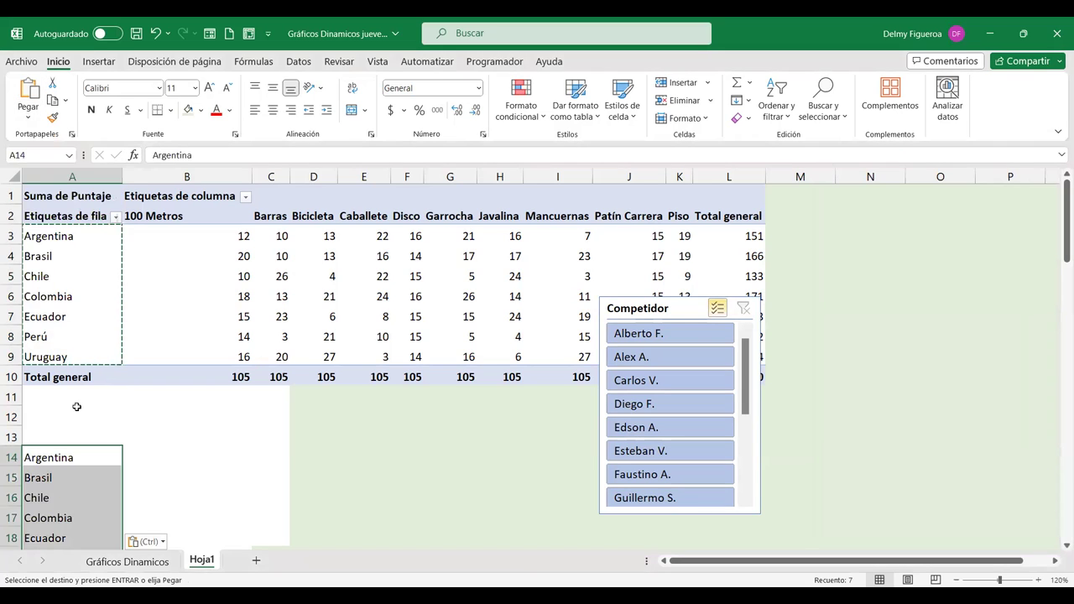
Select the A11:D24 block below the pivot, then pick plain-formatted cell H18.
scroll(100, 447, "down", 2)
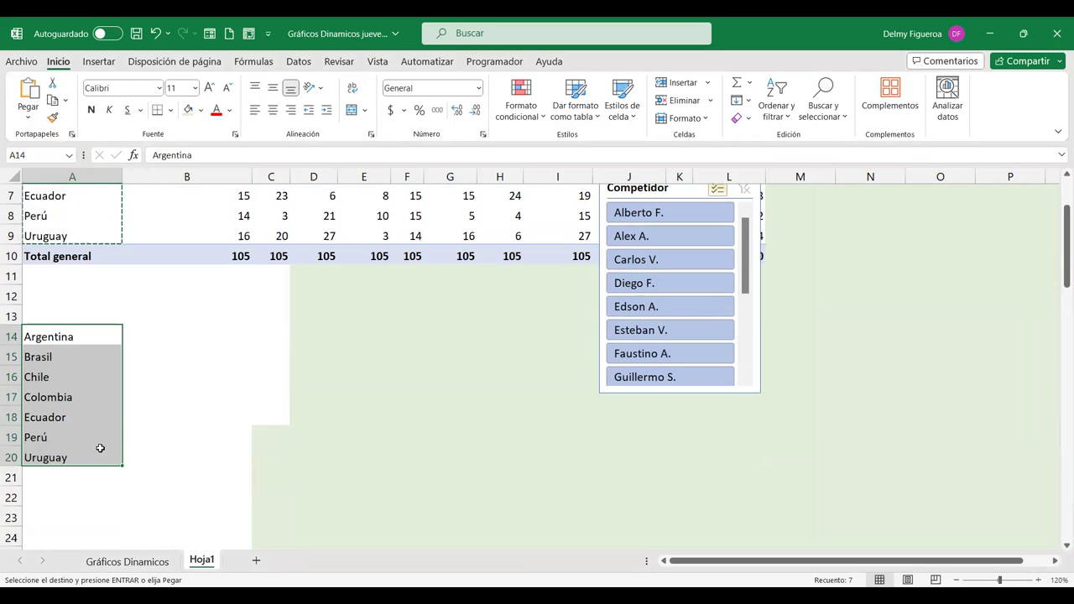
left_click(181, 331)
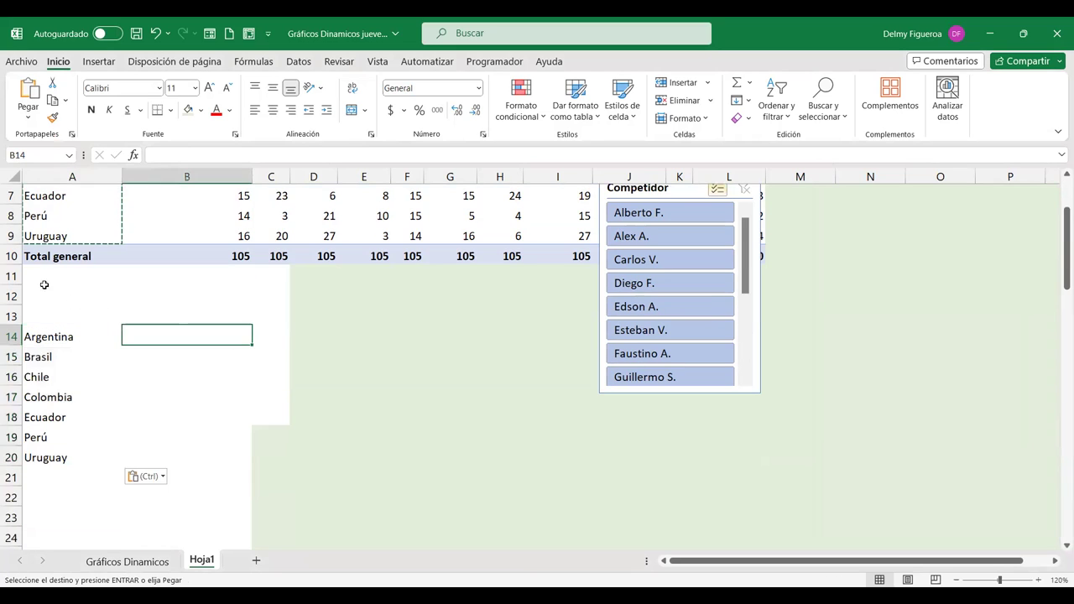
left_click_drag(33, 272, 294, 553)
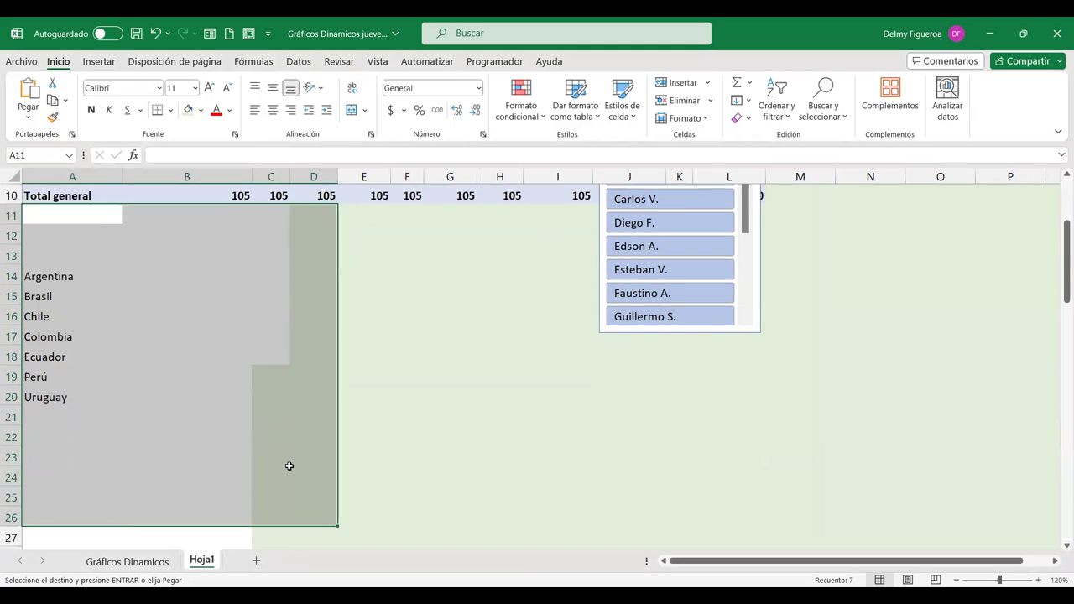
scroll(289, 466, "up", 3)
scroll(288, 466, "up", 1)
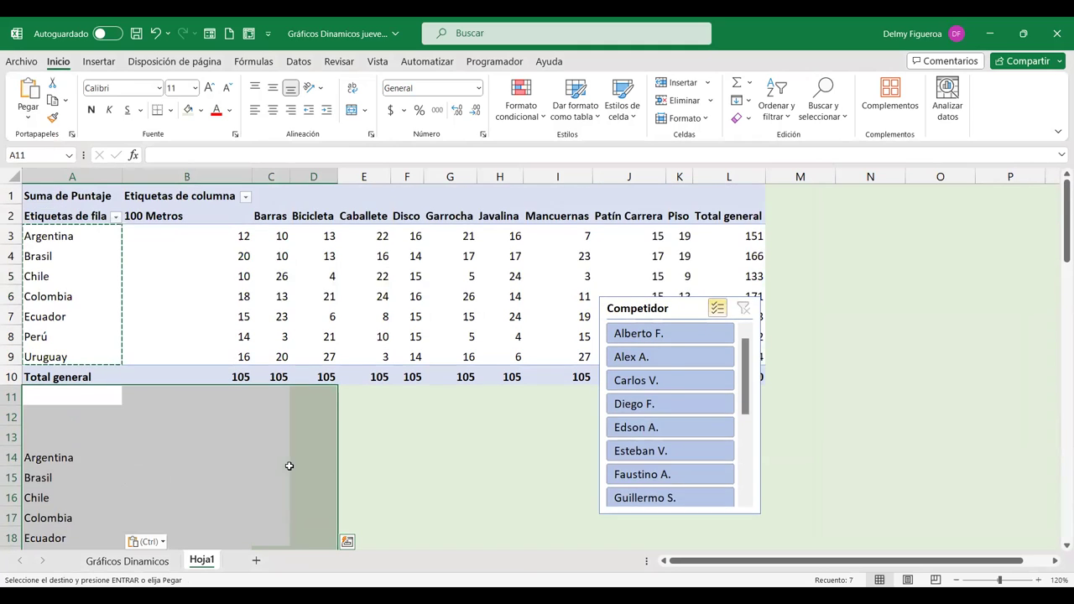
scroll(289, 466, "down", 2)
left_click(478, 419)
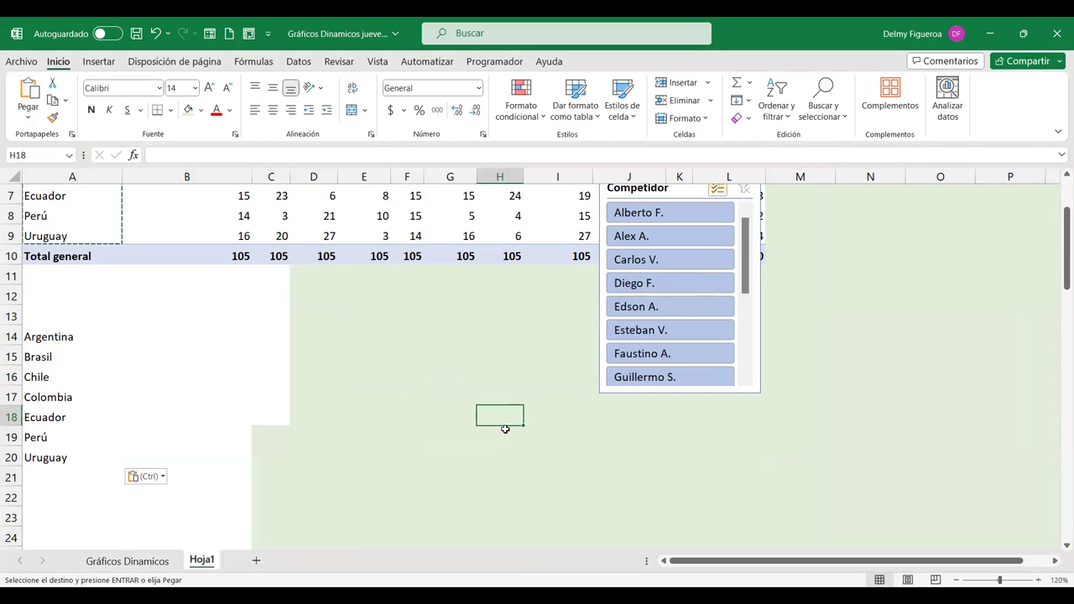
Paint H18's plain formatting onto the area from A11 downward.
left_click(52, 118)
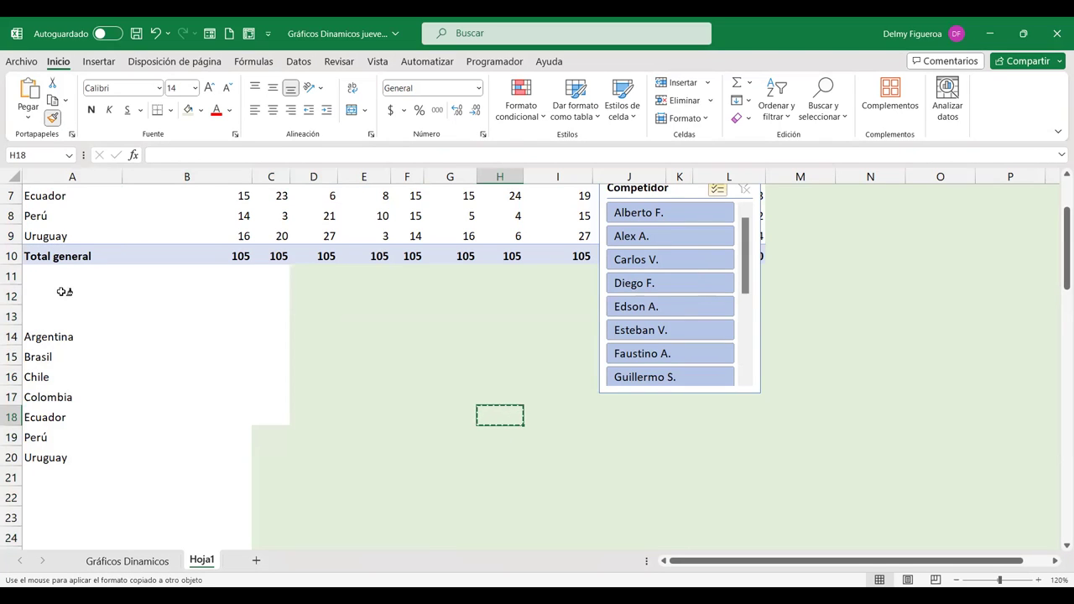
left_click_drag(50, 276, 314, 570)
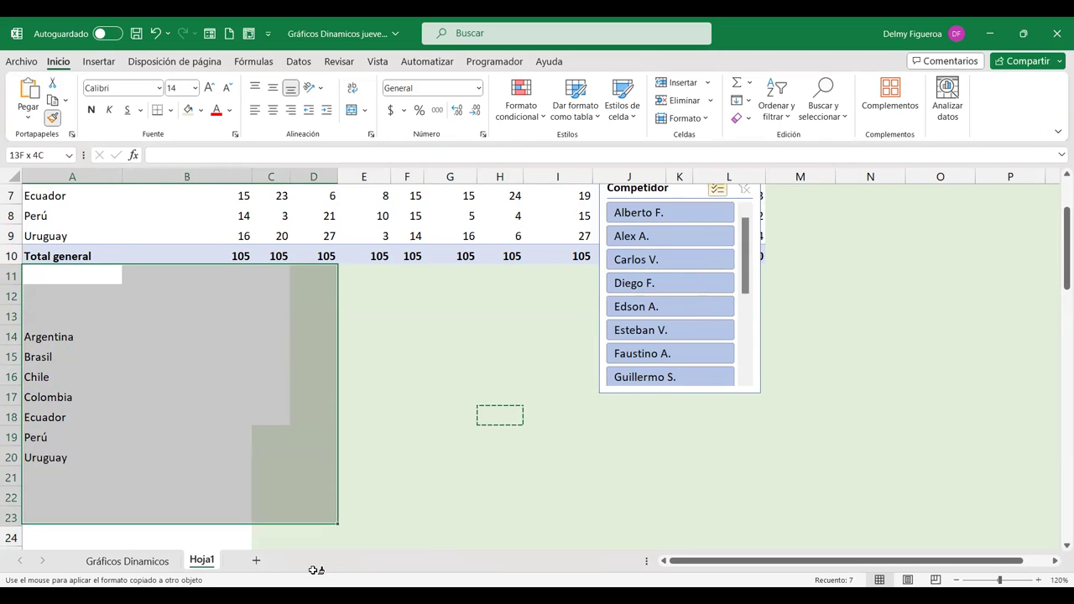
left_click_drag(319, 554, 285, 468)
left_click(107, 369)
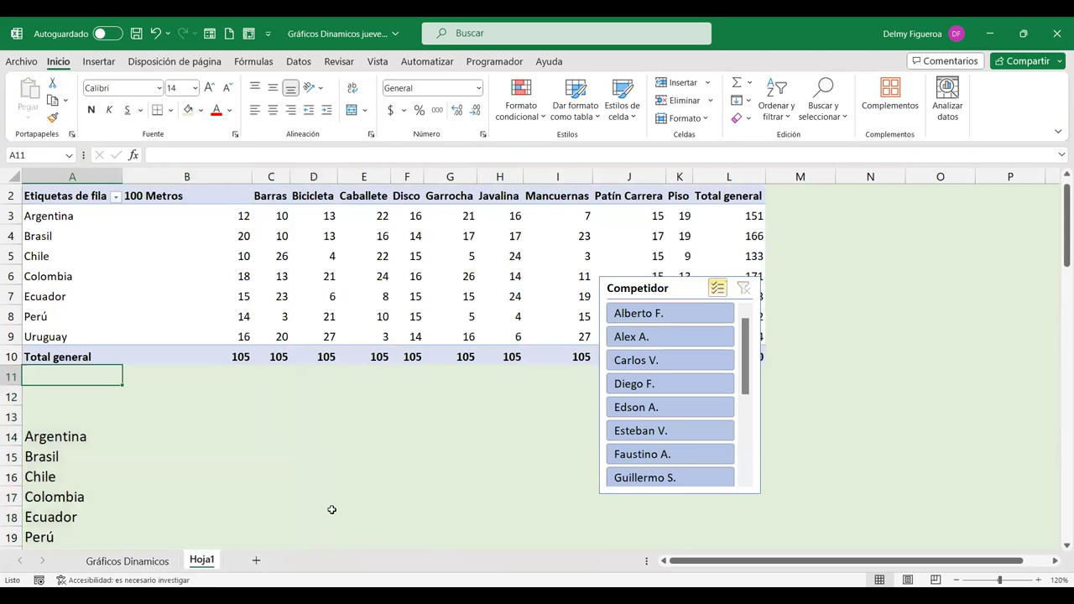
Select cell B14 beside Argentina in the country list.
scroll(113, 439, "down", 2)
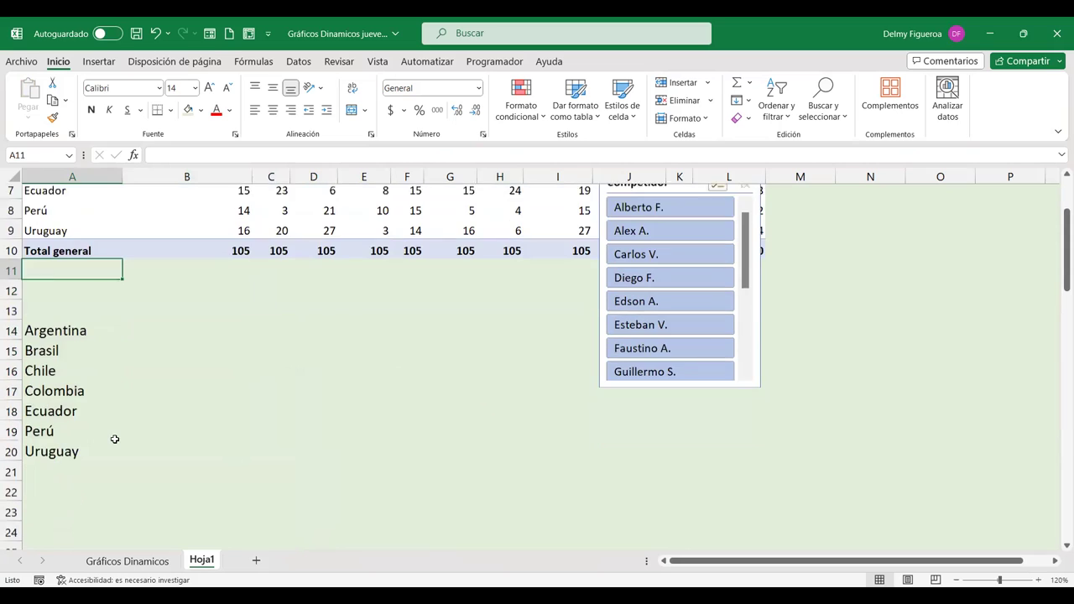
left_click(63, 315)
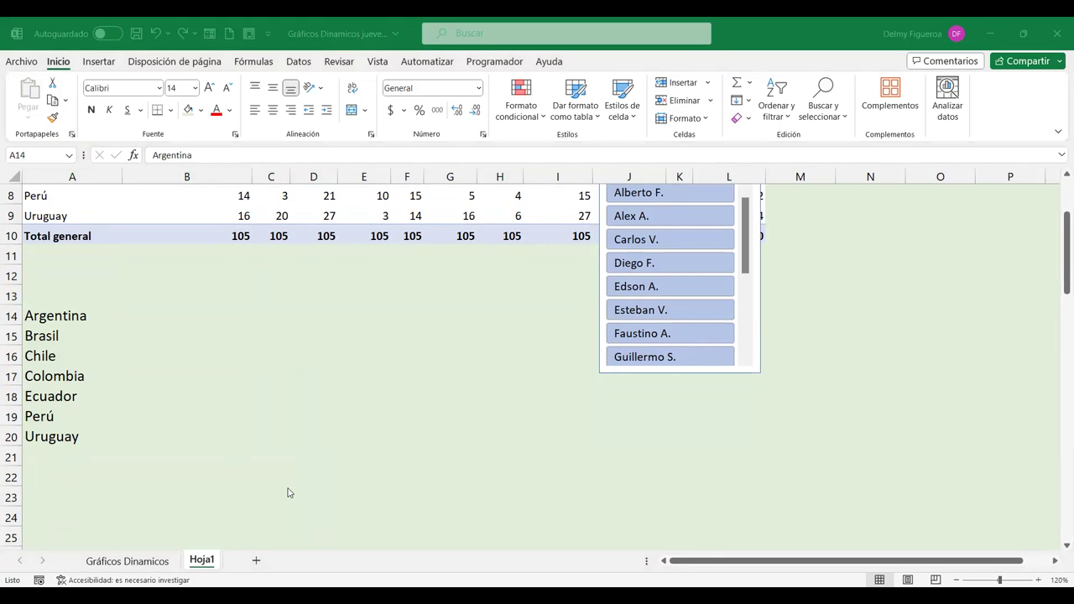
left_click(175, 312)
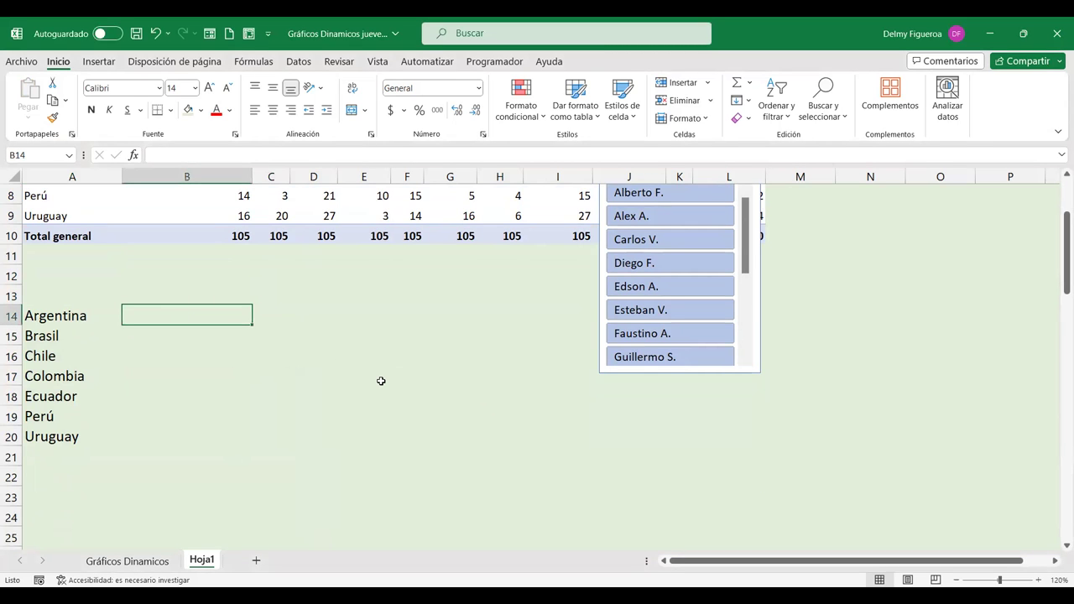
scroll(380, 380, "up", 1)
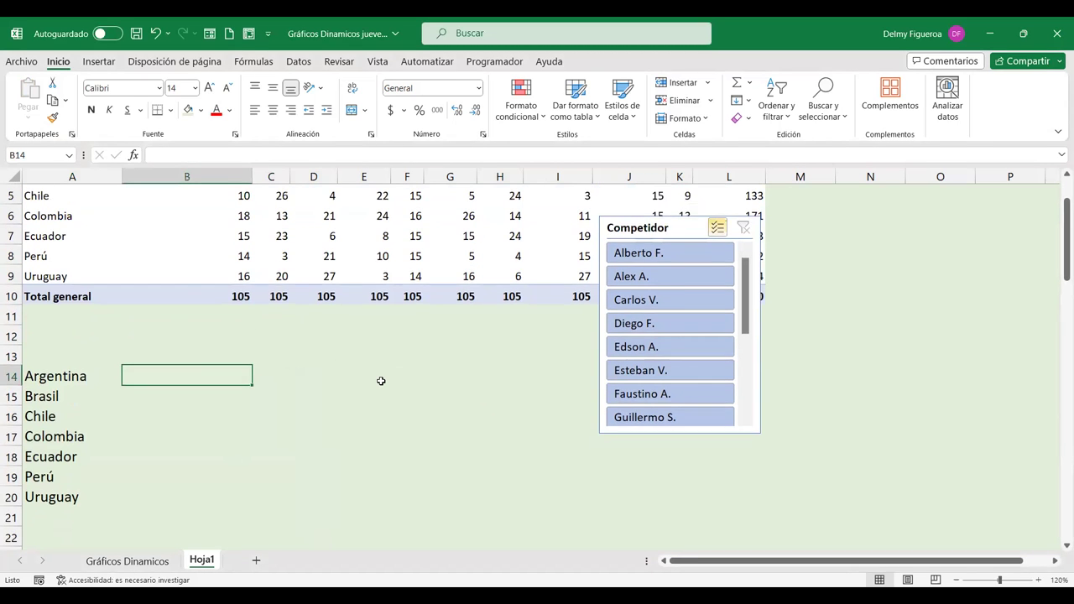
scroll(380, 380, "up", 1)
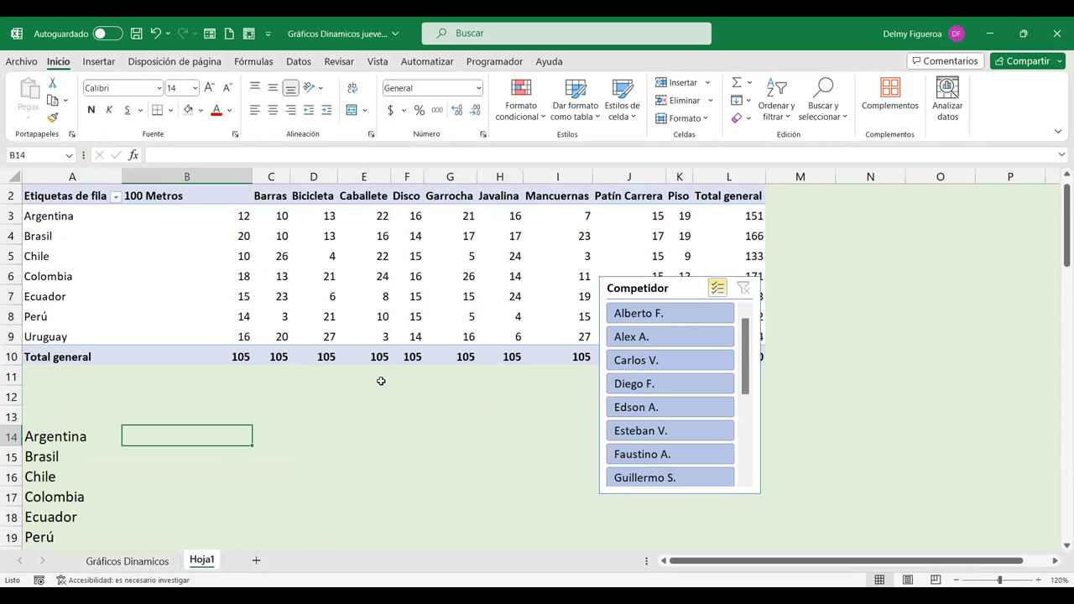
Drag the Competidor slicer into columns M–N beside the pivot and return to B14.
left_click_drag(635, 288, 812, 204)
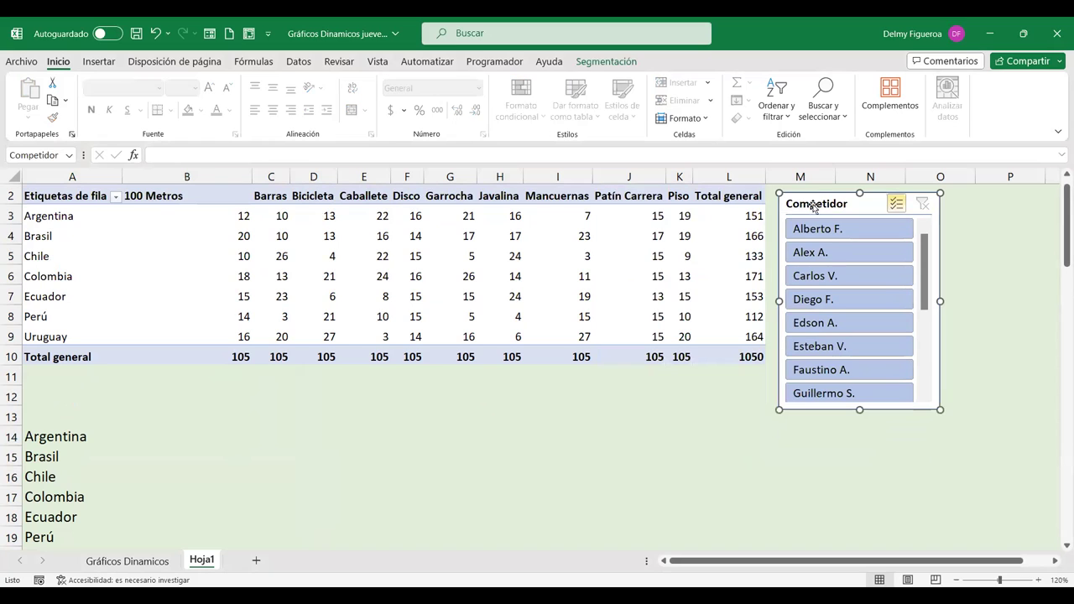
left_click(178, 434)
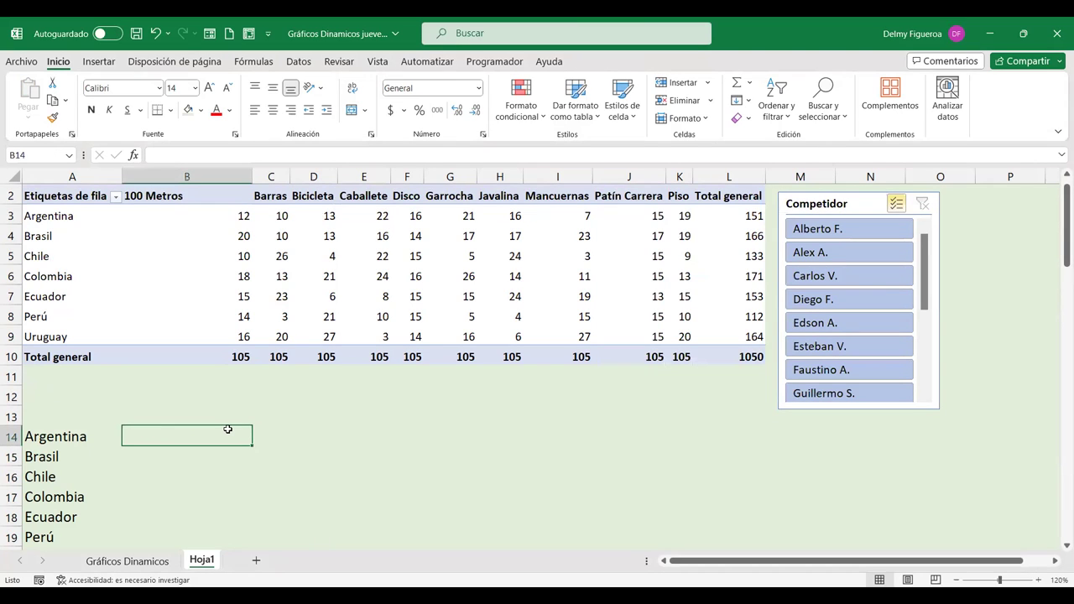
scroll(227, 429, "down", 1)
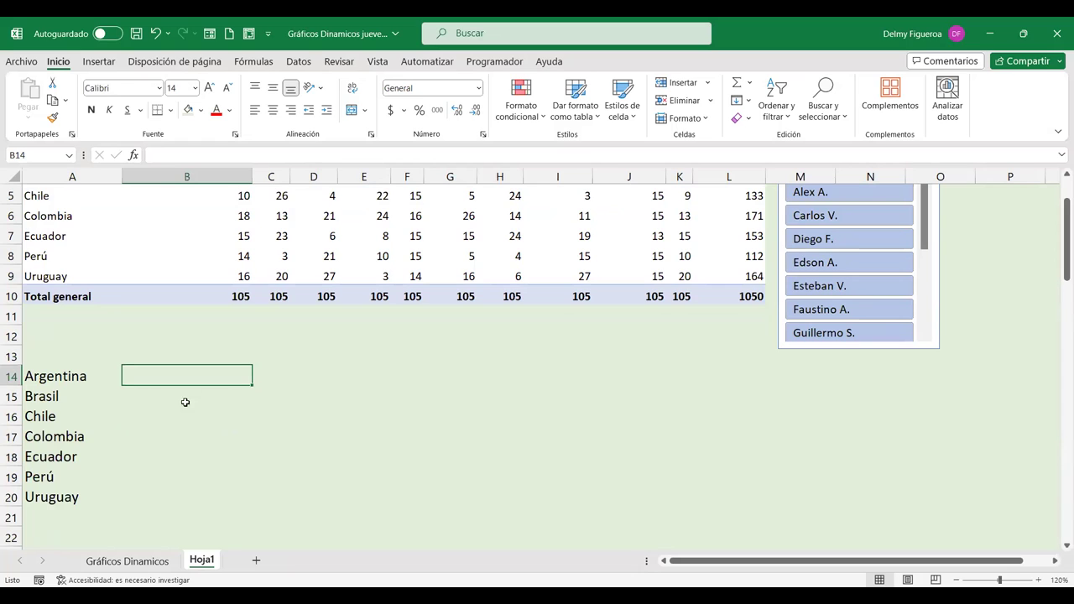
Draw a form-control checkbox from Programador > Insertar in row 22 below the country list.
left_click(501, 67)
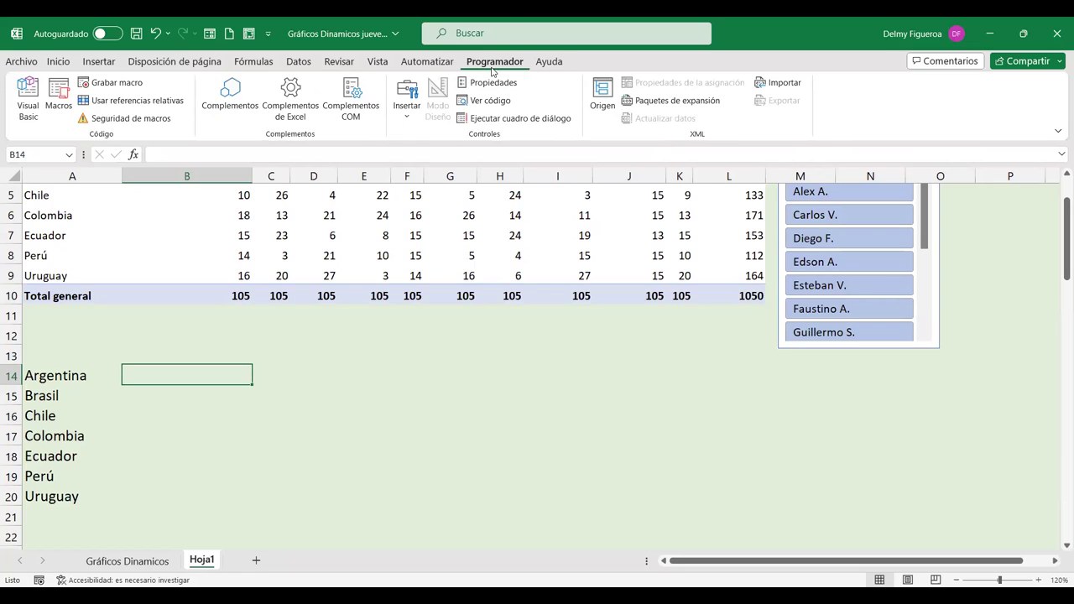
left_click(407, 121)
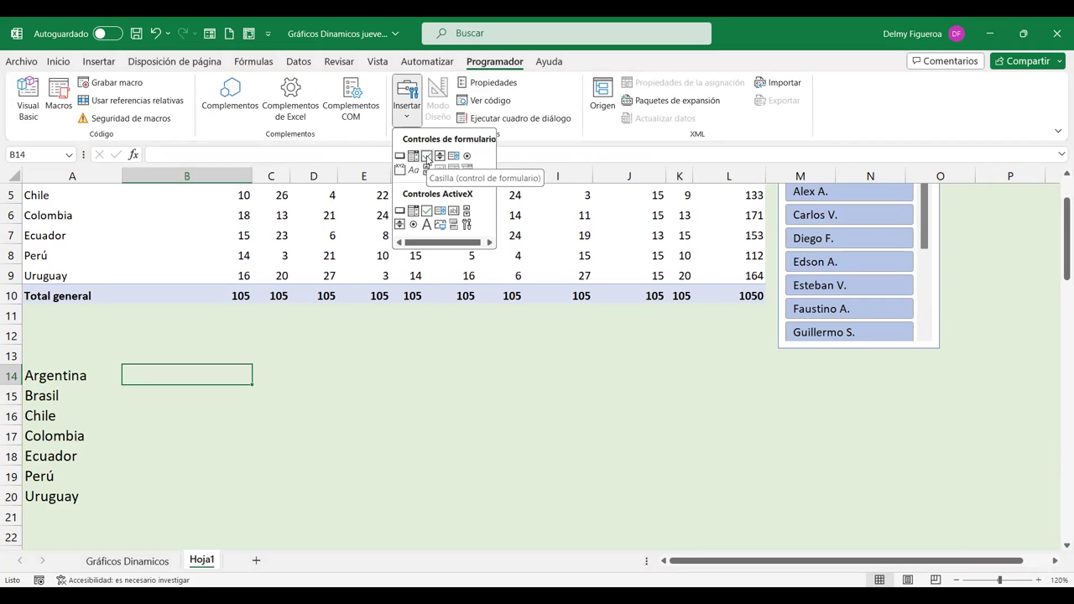
left_click(426, 156)
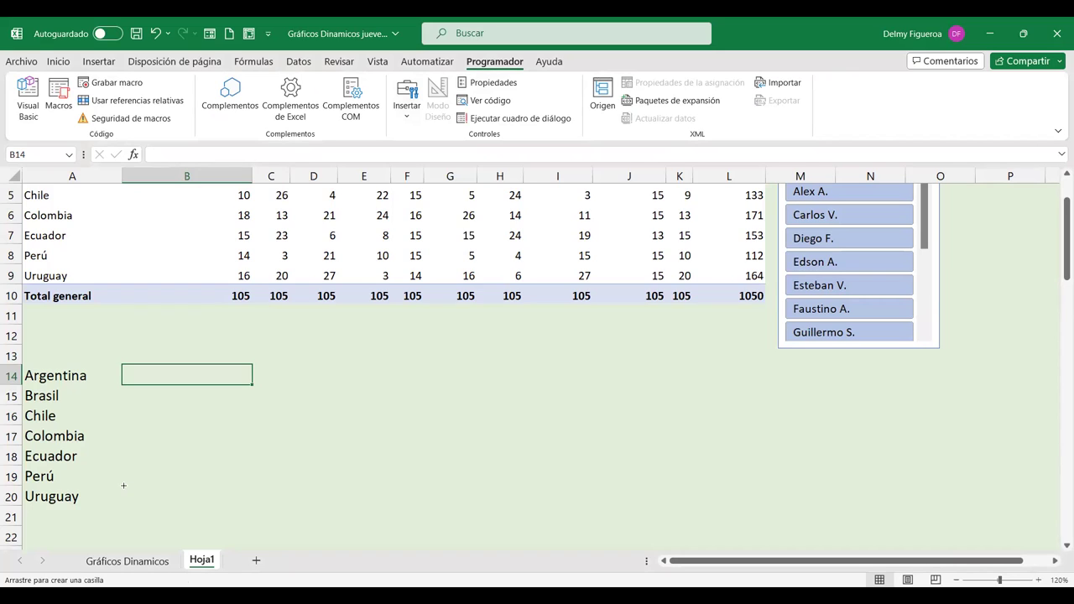
scroll(124, 485, "down", 1)
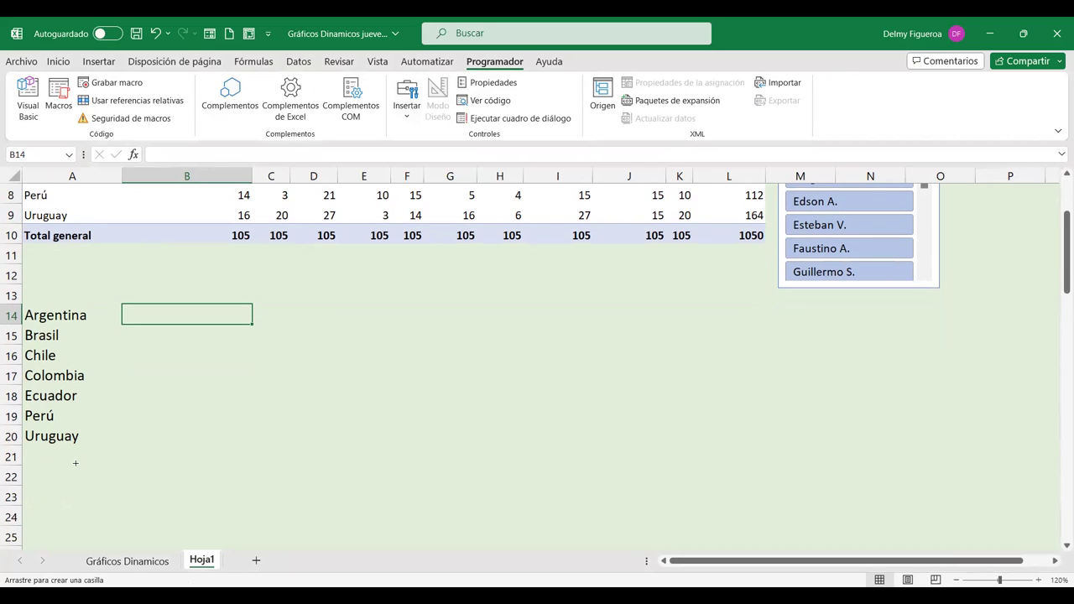
left_click_drag(76, 463, 126, 484)
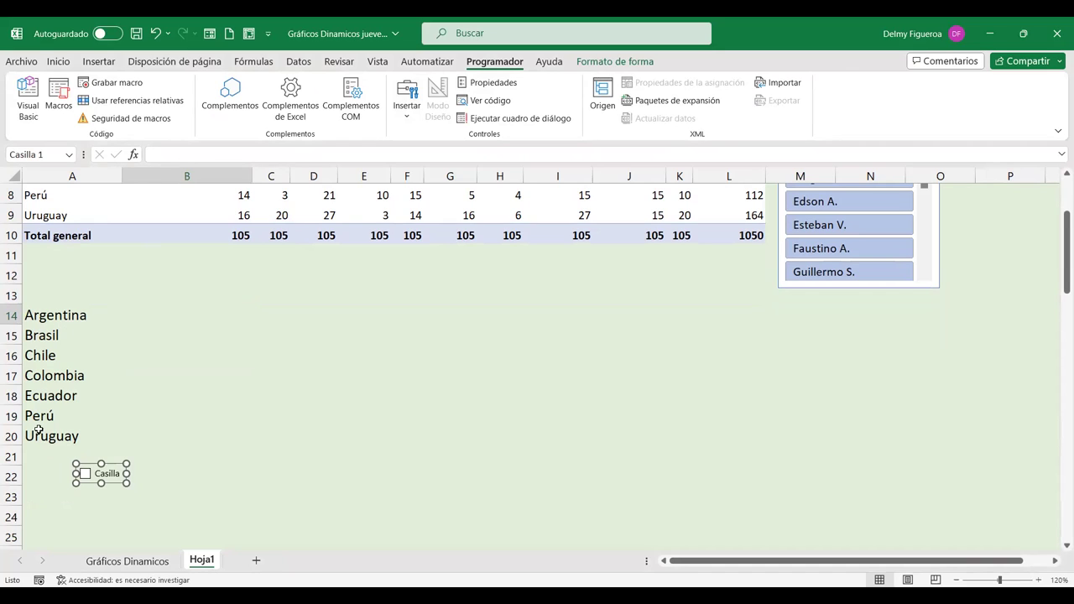
Delete the checkbox's 'Casilla 1' caption so only the box remains.
left_click(95, 473)
key("BackSpace")
key("BackSpace")
key("BackSpace")
key("BackSpace")
key("BackSpace")
key("BackSpace")
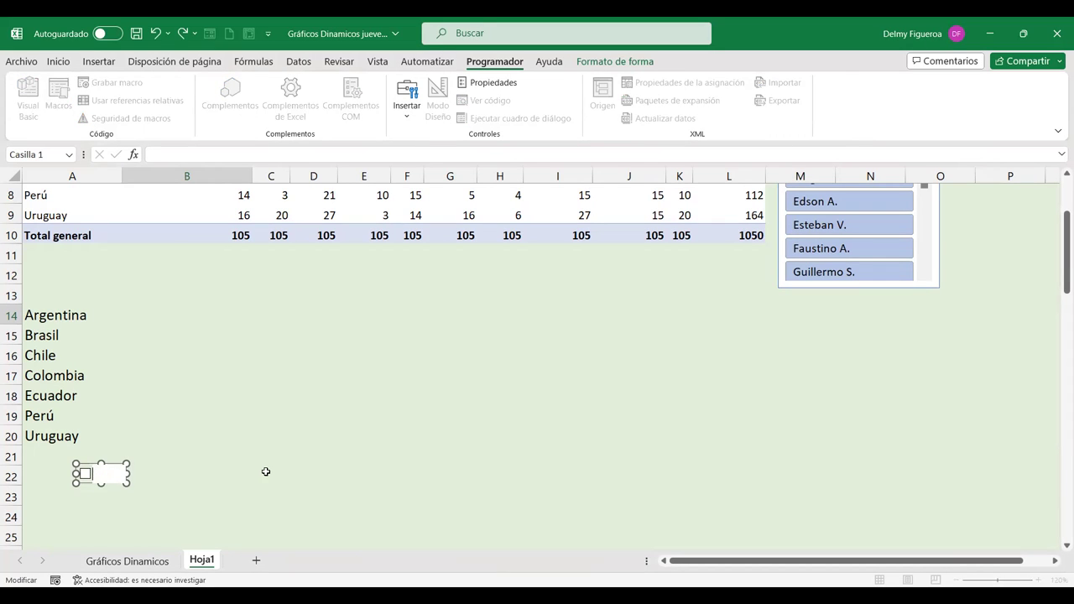
left_click(265, 472)
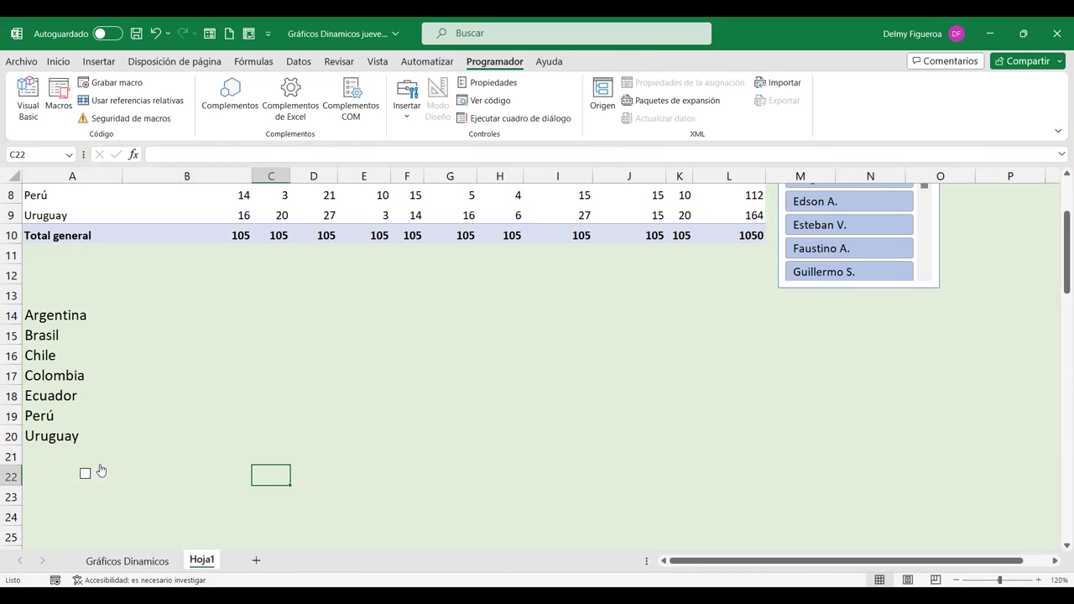
Shrink the checkbox to just the box and make several duplicate copies.
right_click(87, 471)
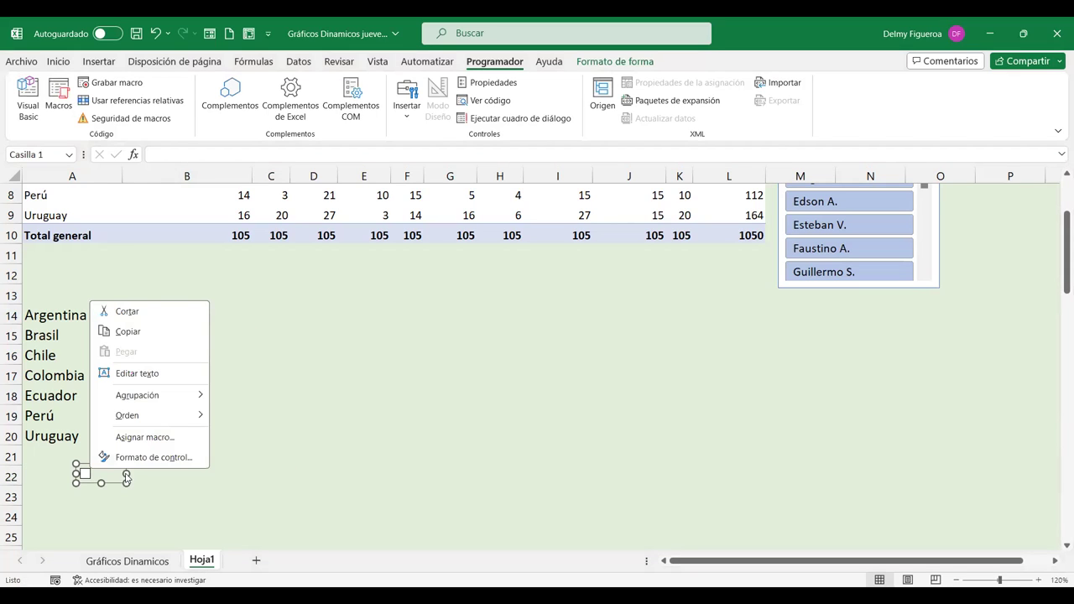
left_click_drag(126, 476, 103, 475)
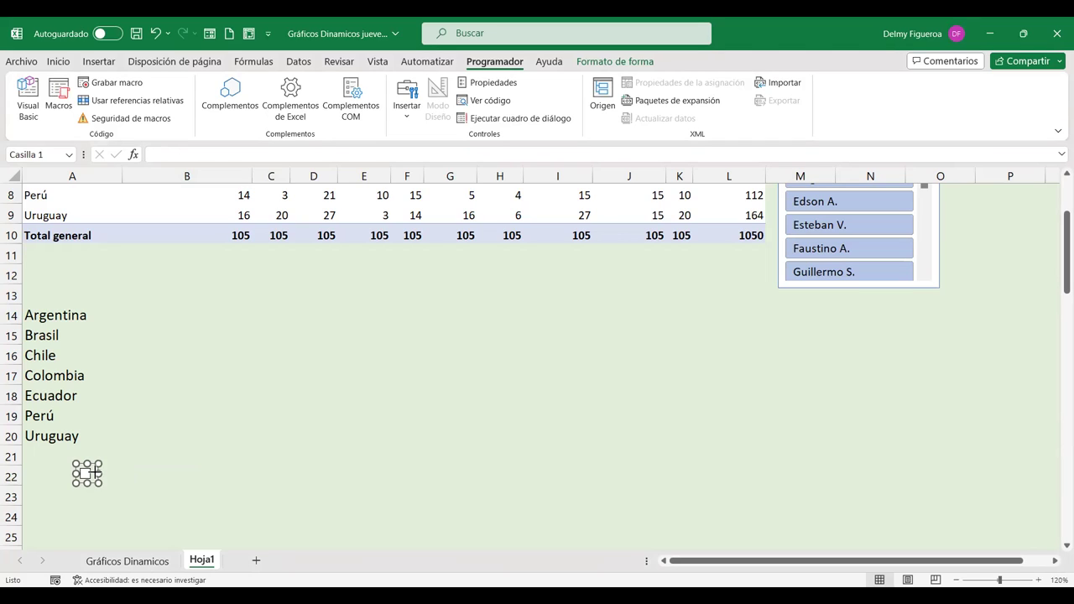
left_click(138, 477)
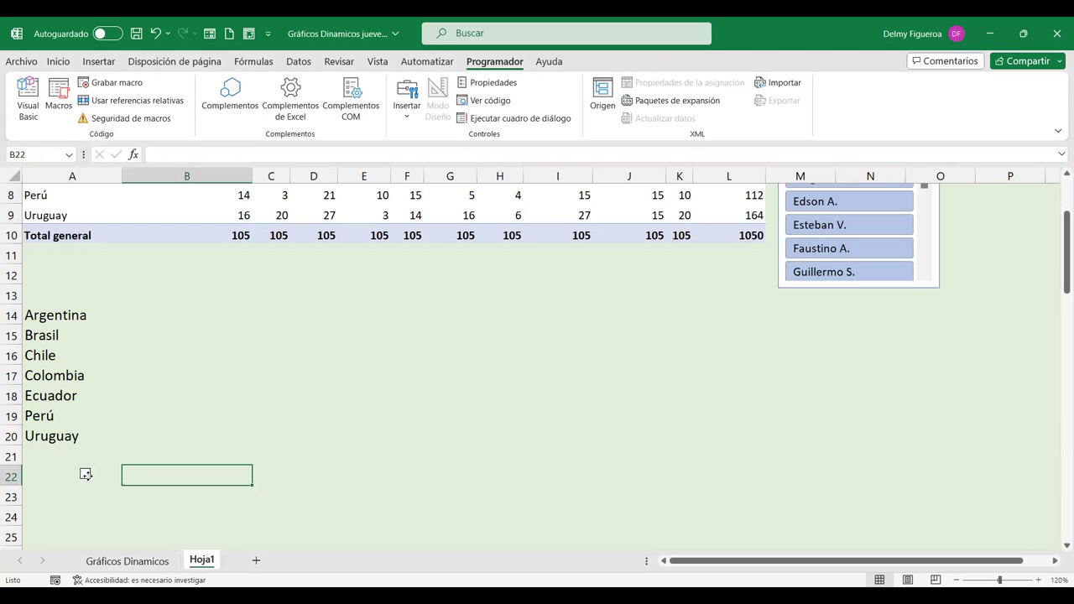
right_click(86, 473)
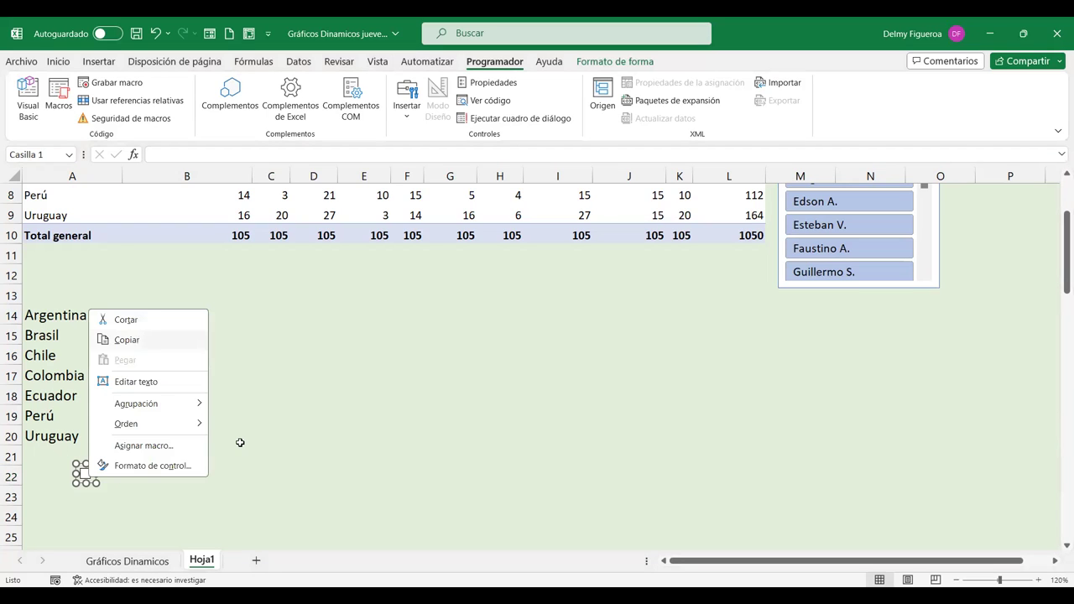
left_click(240, 442)
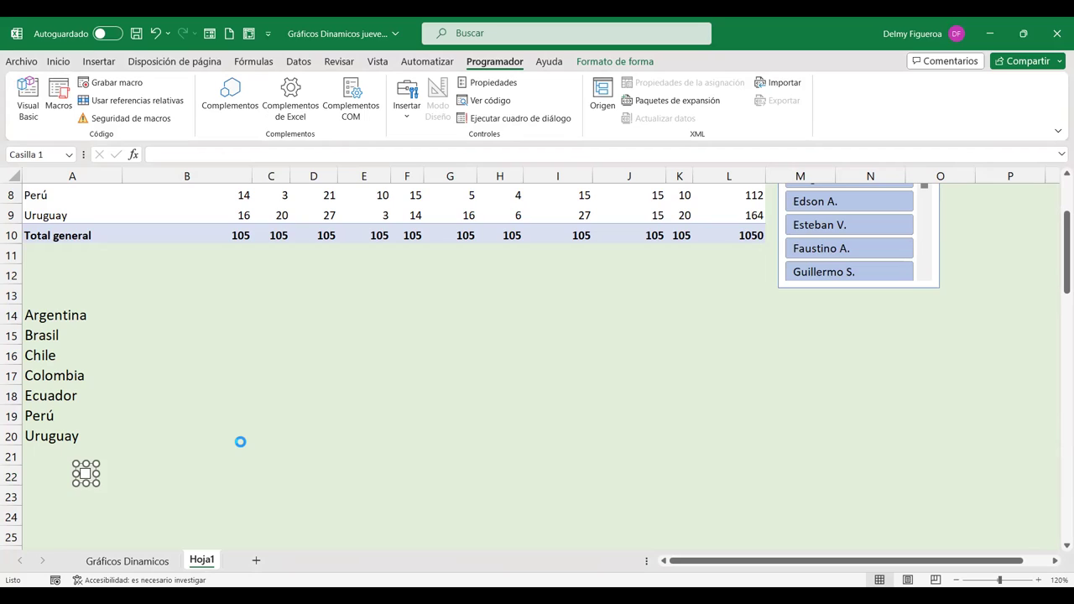
key("ctrl+d")
key("ctrl+d")
key("ctrl+d")
key("ctrl+d")
key("ctrl+d")
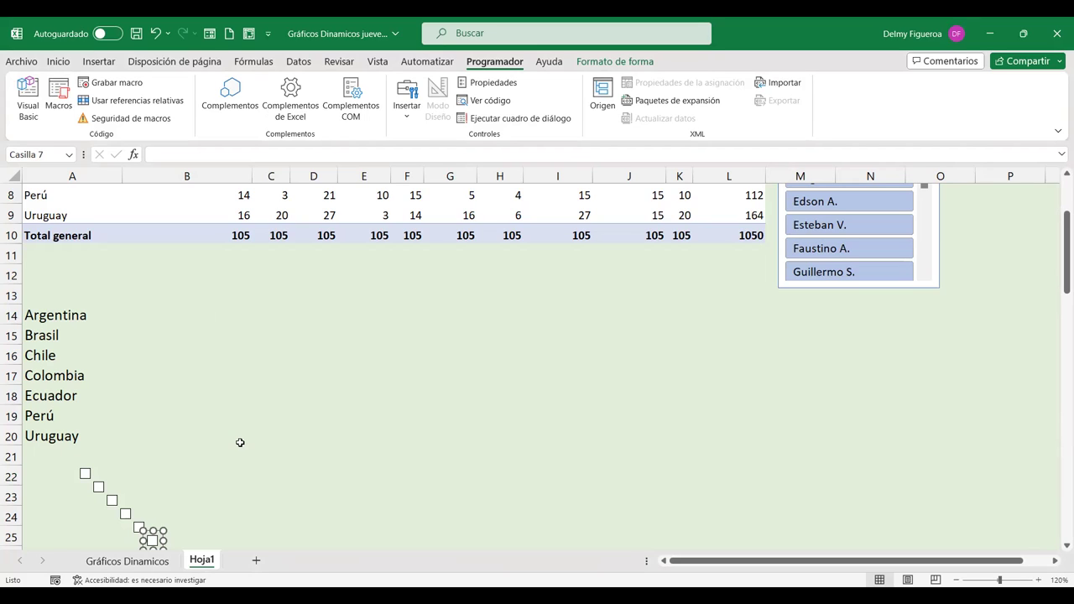
Move the third checkbox copy up into row 22 and tick the first checkbox.
left_click(100, 489, "ctrl")
right_click(101, 476)
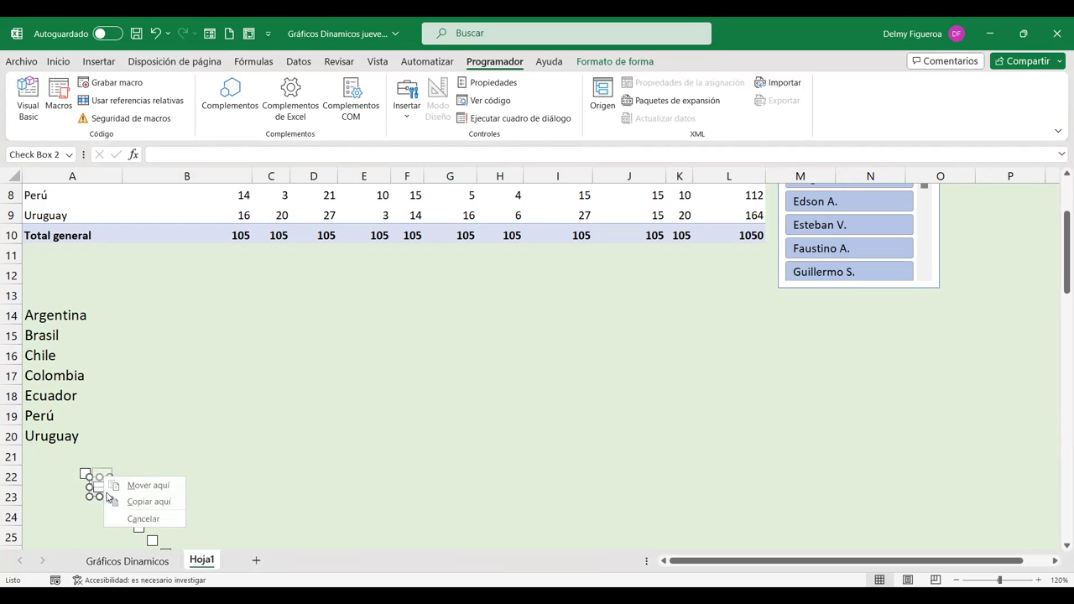
left_click(139, 482)
left_click_drag(115, 504, 119, 478)
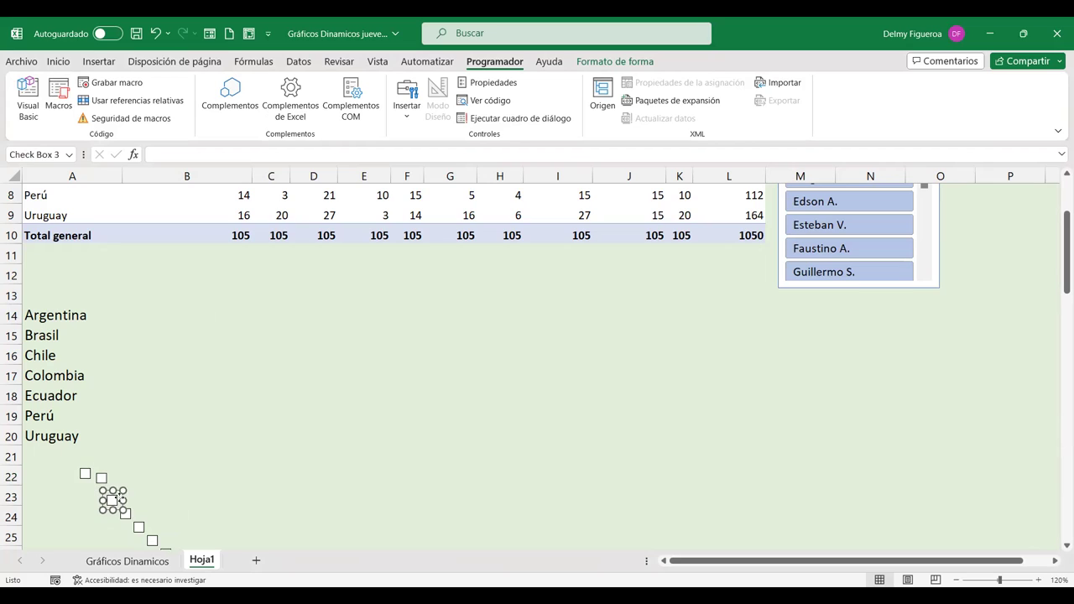
left_click(180, 485)
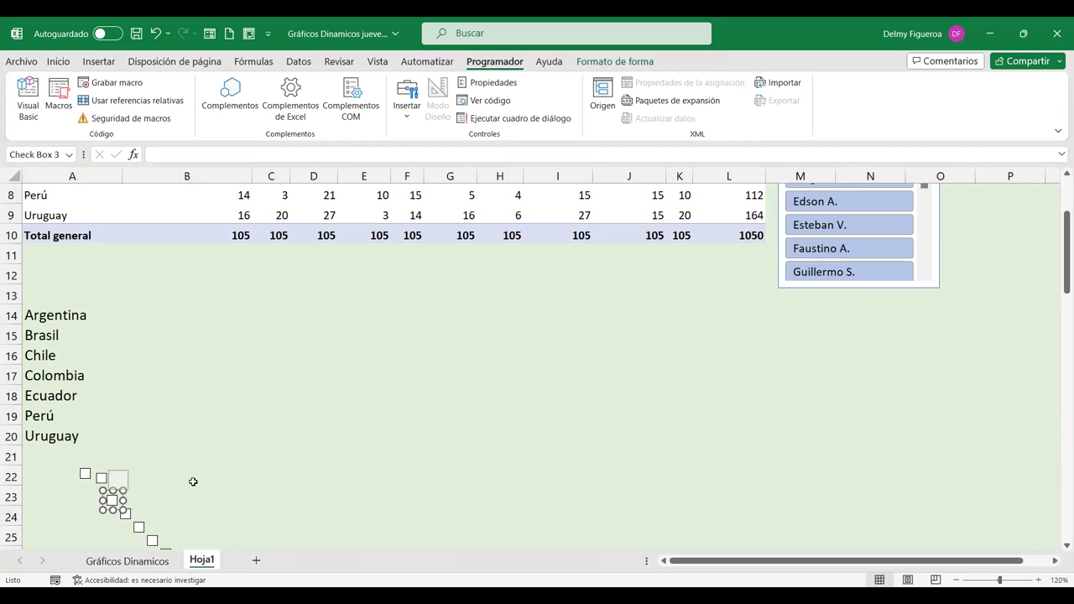
left_click(85, 475)
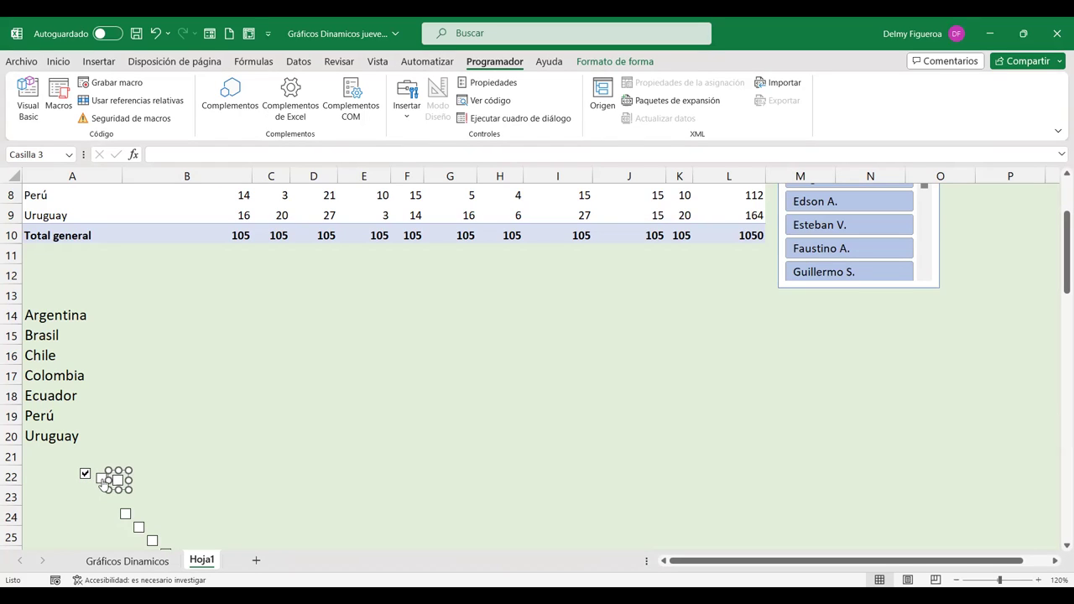
Slide the second checkbox right along row 22 and line it up with the others.
left_click(100, 480, "ctrl")
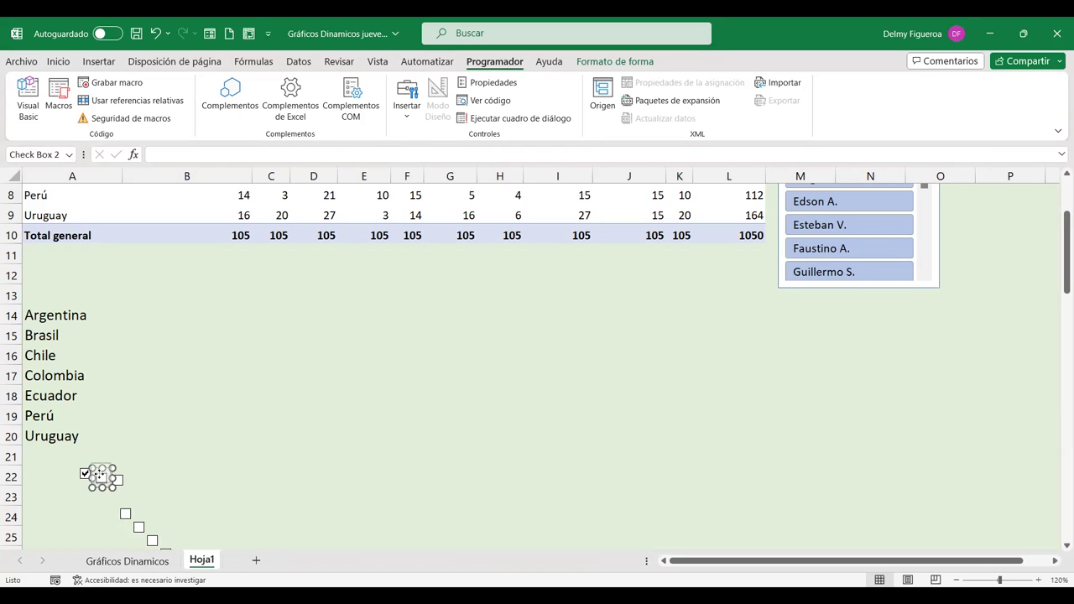
left_click_drag(99, 475, 164, 481)
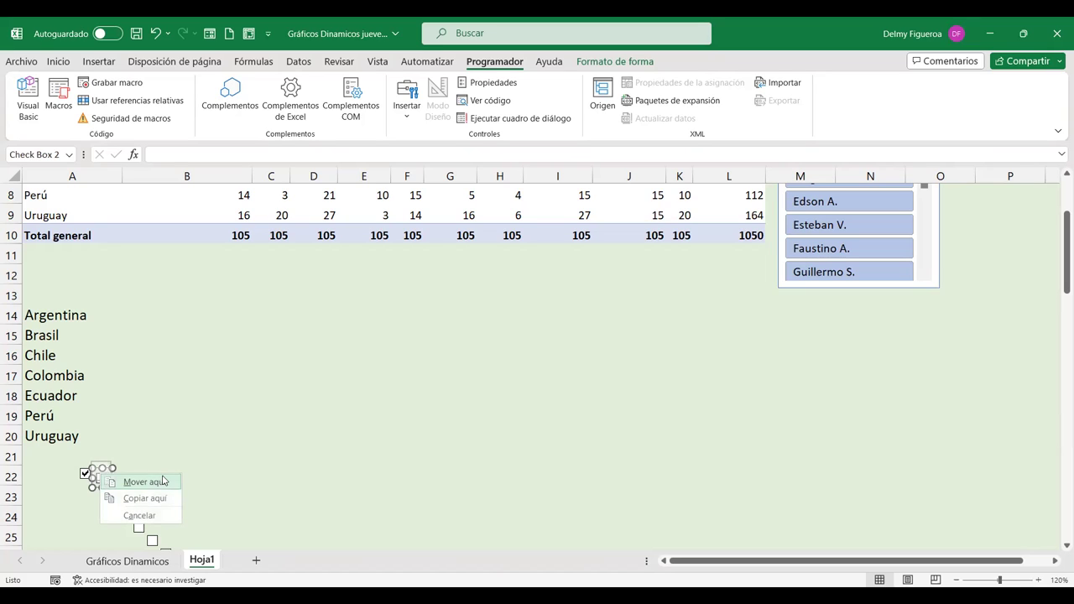
left_click(139, 482)
key("Down")
key("Down")
key("Down")
key("Down")
key("Down")
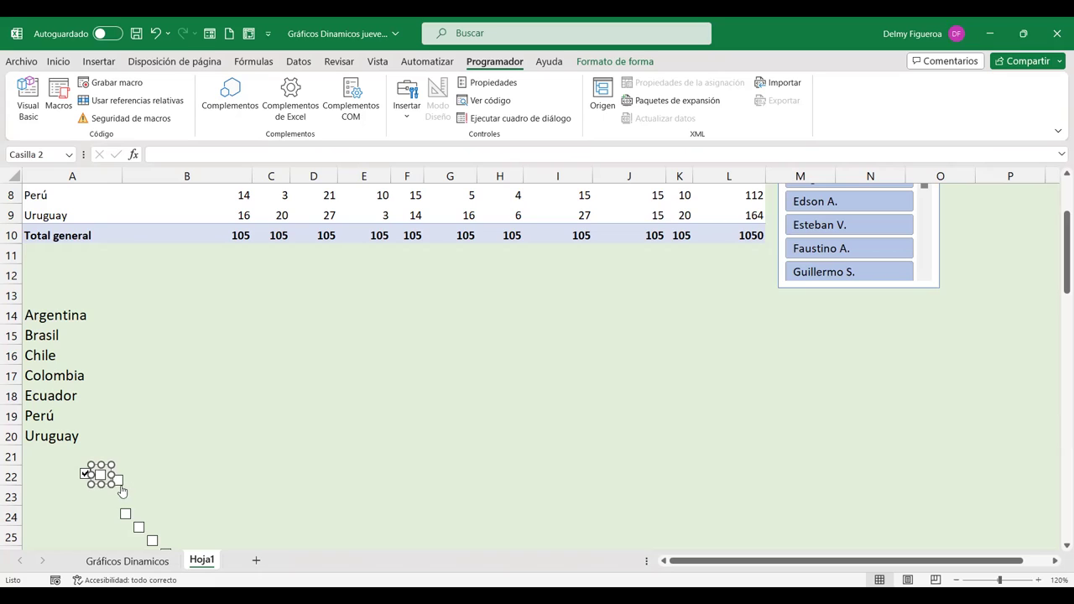
left_click(120, 481)
right_click(121, 484)
key("Escape")
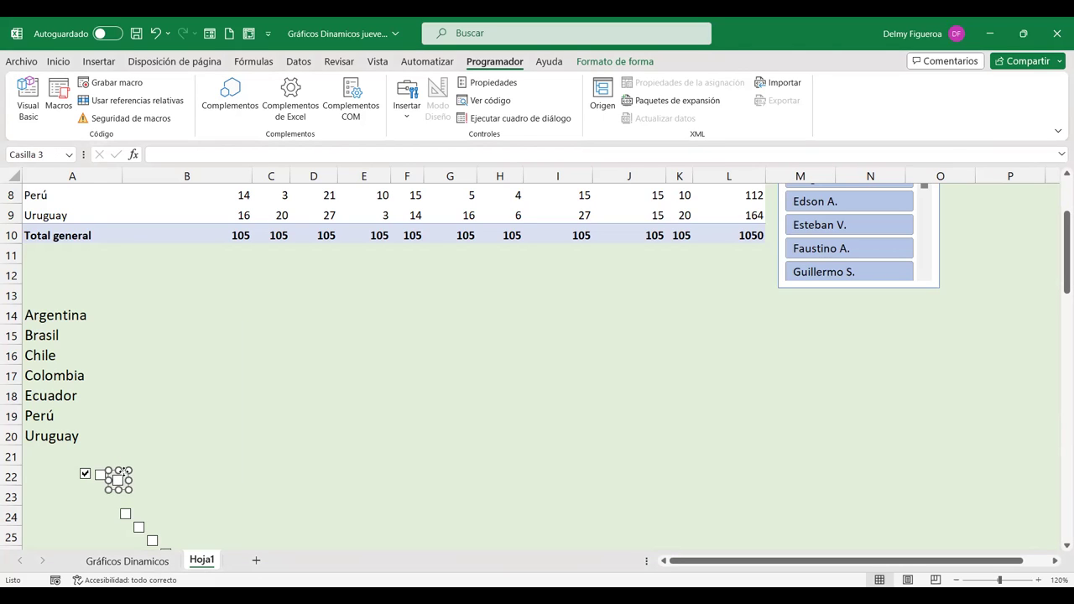
left_click(123, 471)
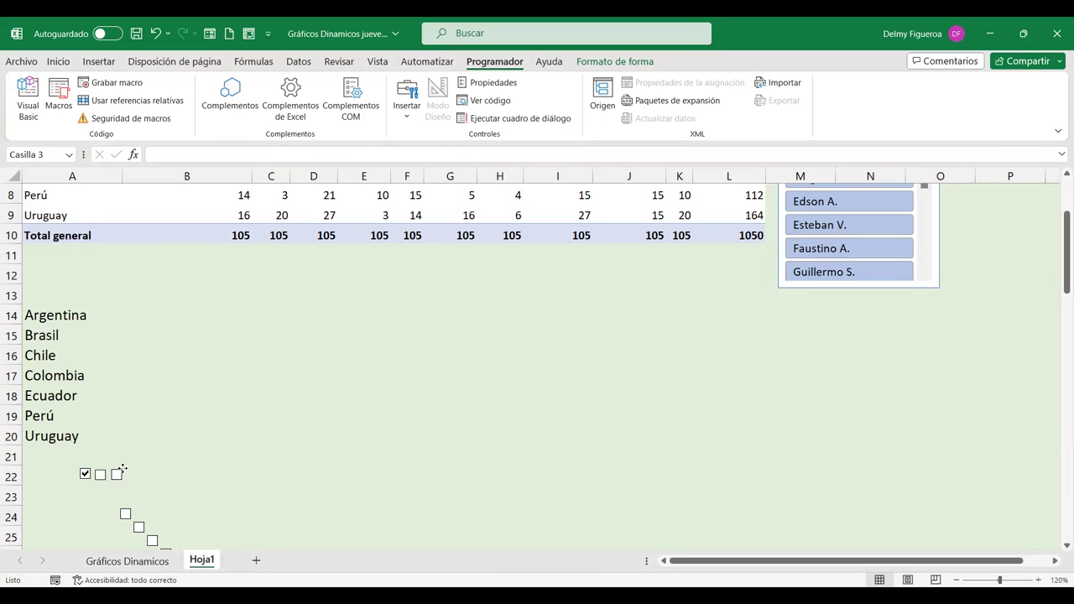
Bring the fourth and fifth checkboxes up into row 22.
left_click(120, 474)
left_click(125, 513)
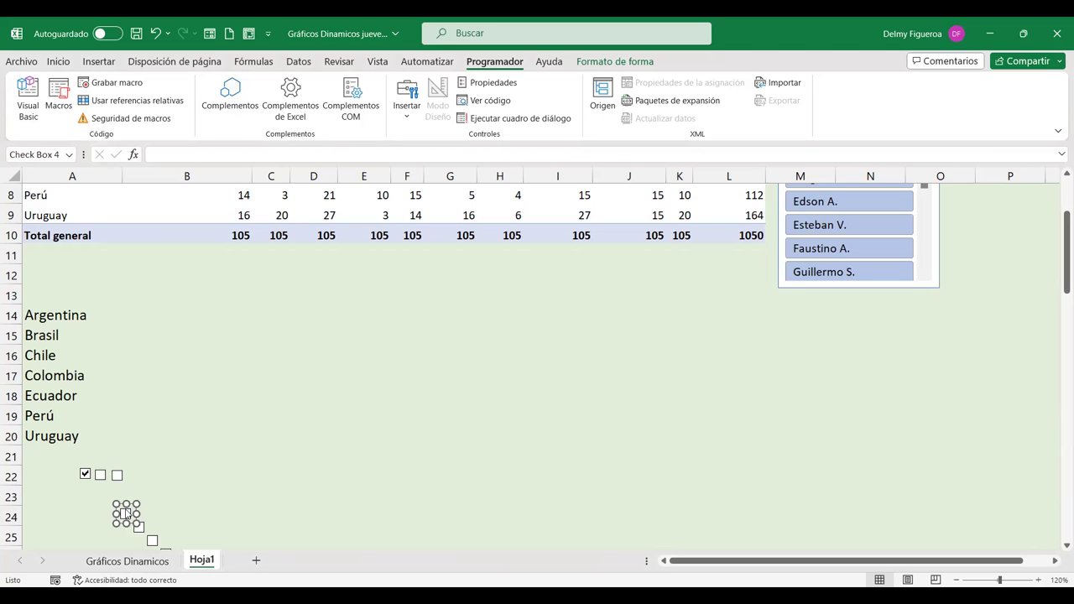
right_click(125, 514)
key("Escape")
left_click_drag(125, 512, 133, 475)
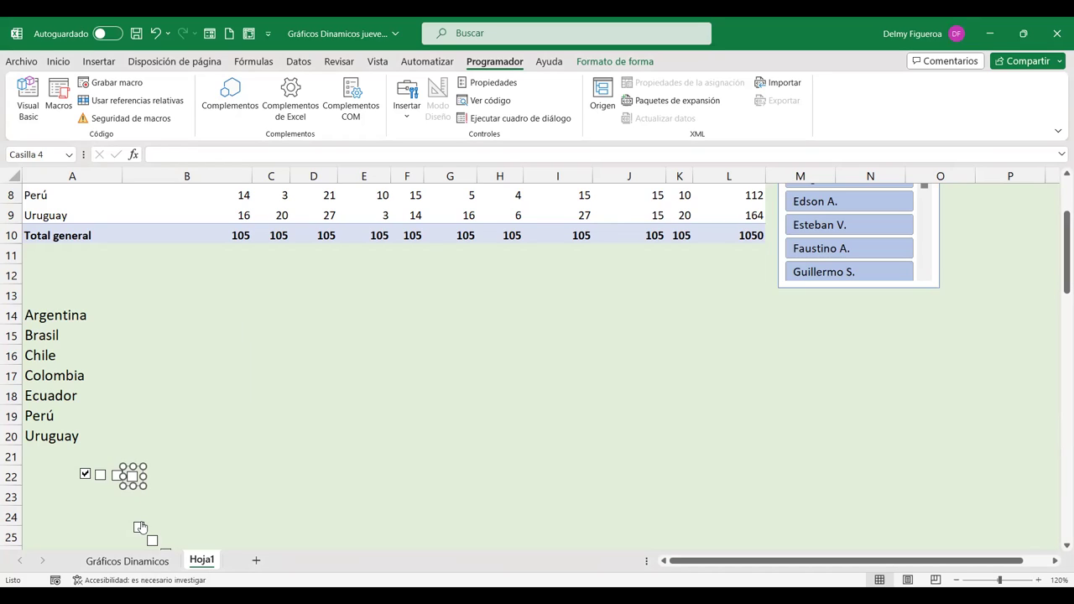
left_click_drag(140, 527, 150, 478)
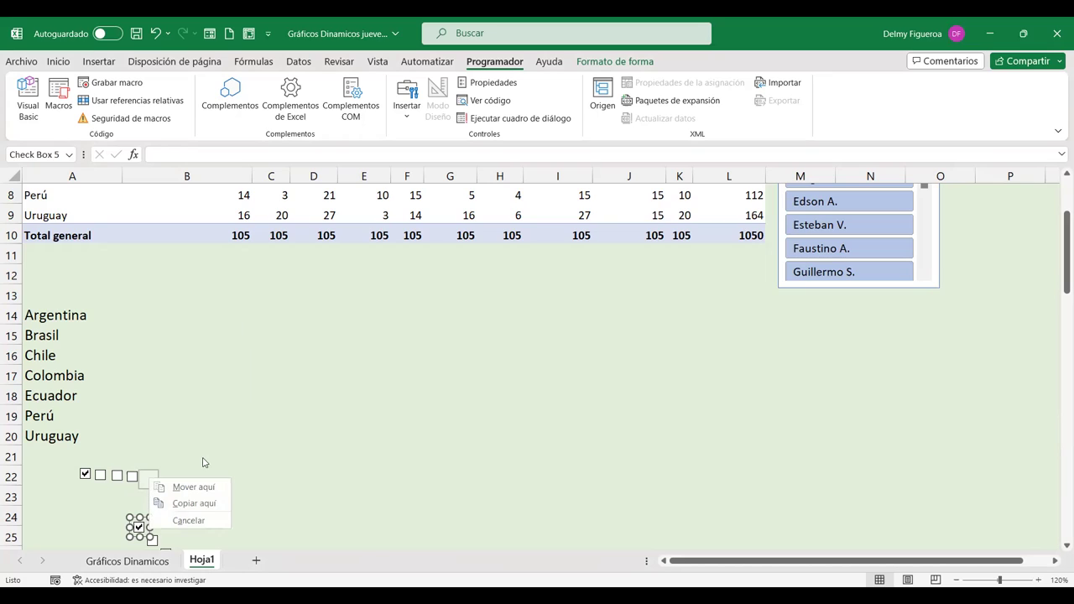
left_click(201, 486)
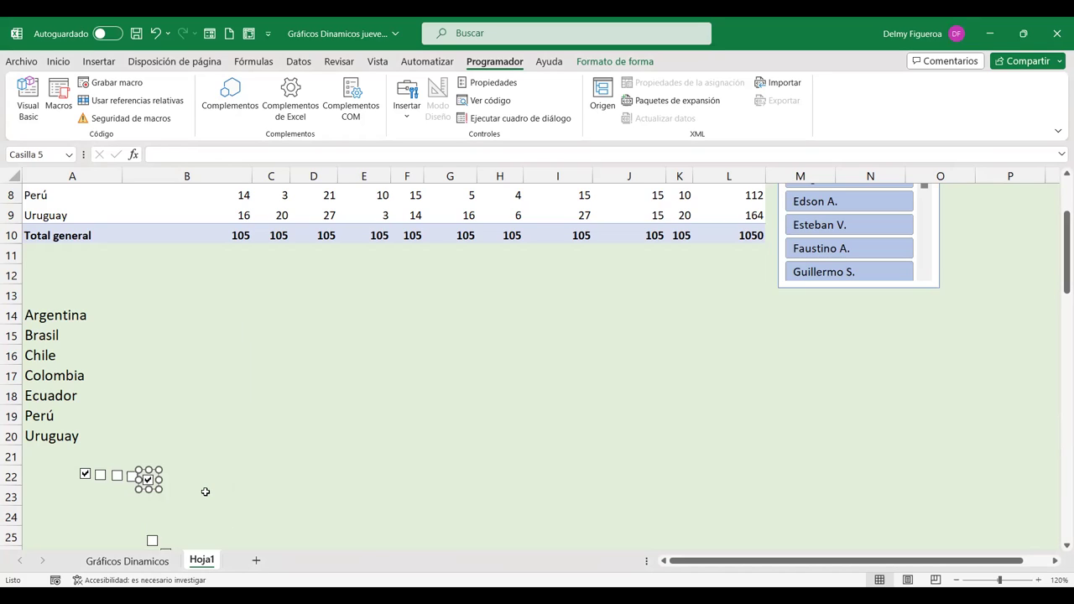
key("Escape")
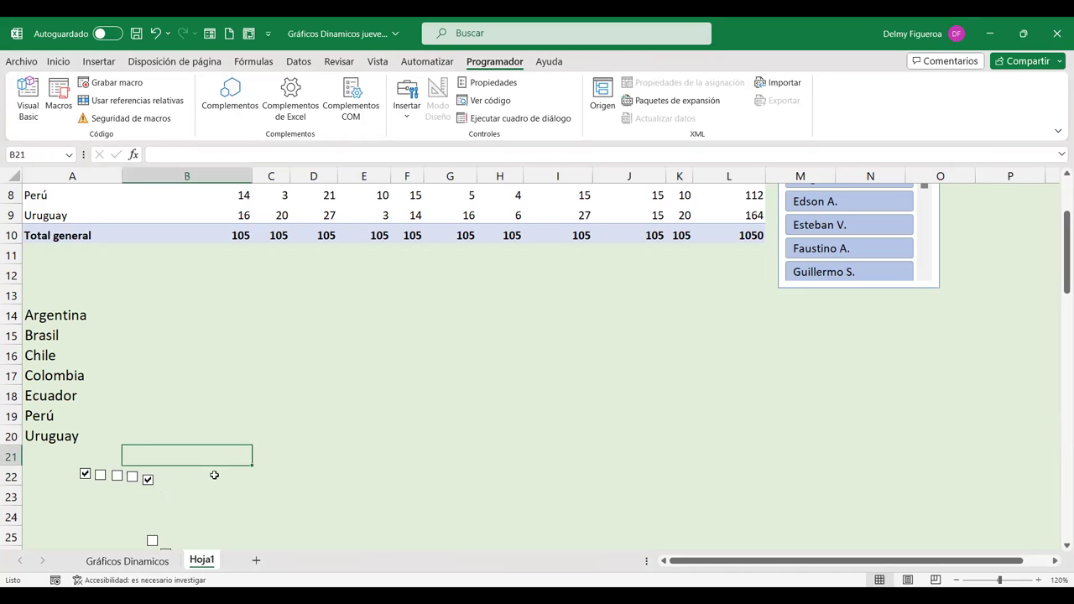
Move the sixth checkbox up into row 22 and nudge it into alignment.
right_click(148, 479)
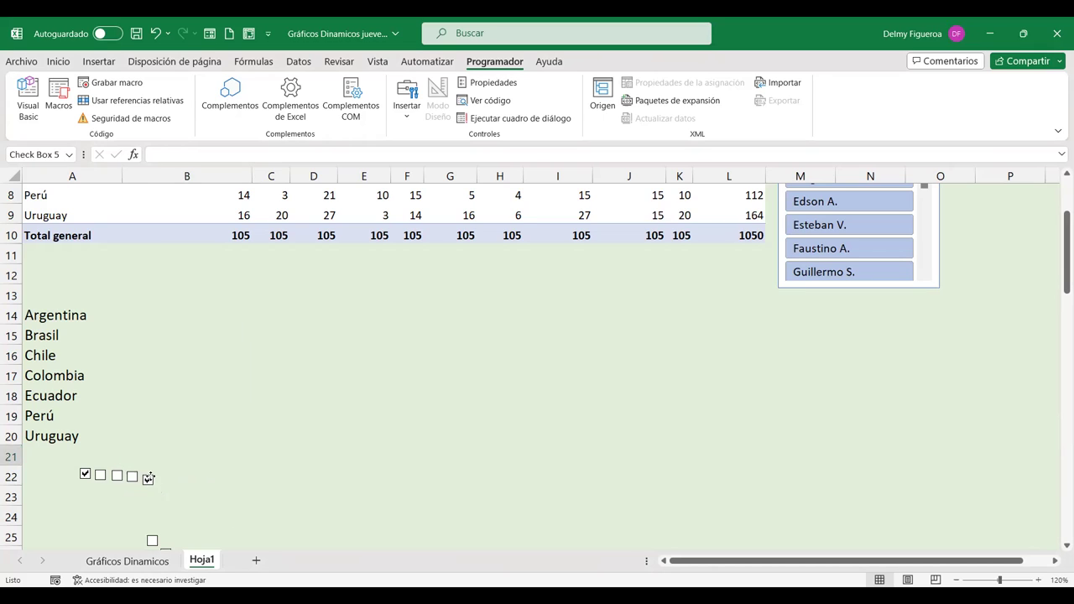
key("Escape")
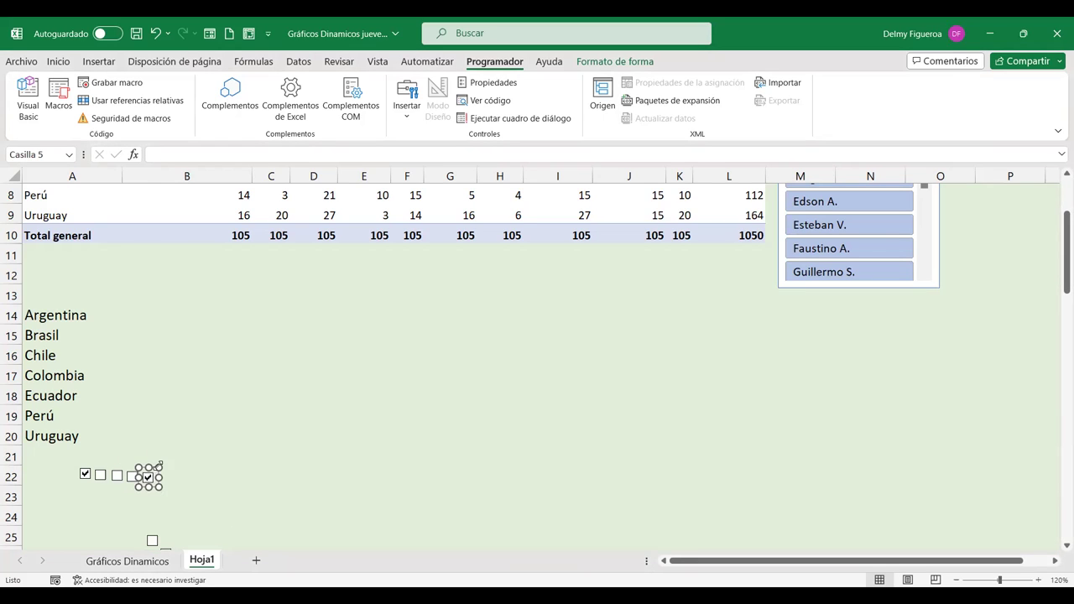
left_click(207, 479)
left_click_drag(151, 544, 171, 475)
left_click(211, 484)
key("Up")
key("Up")
key("Up")
key("Up")
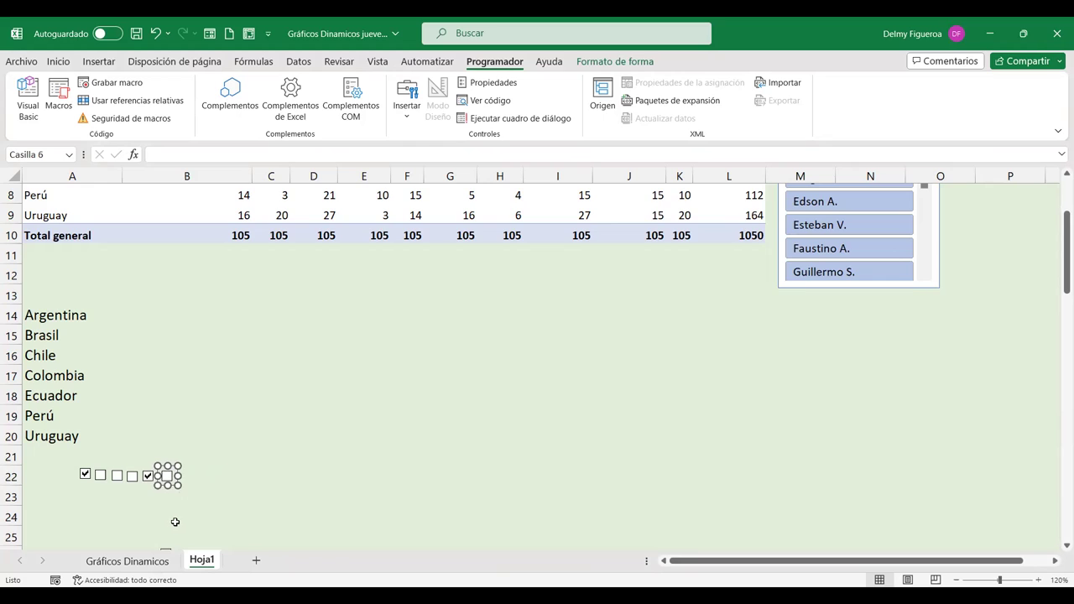
Move the seventh checkbox from row 26 up into row 22 beside the others.
scroll(173, 519, "down", 1)
scroll(166, 470, "down", 1)
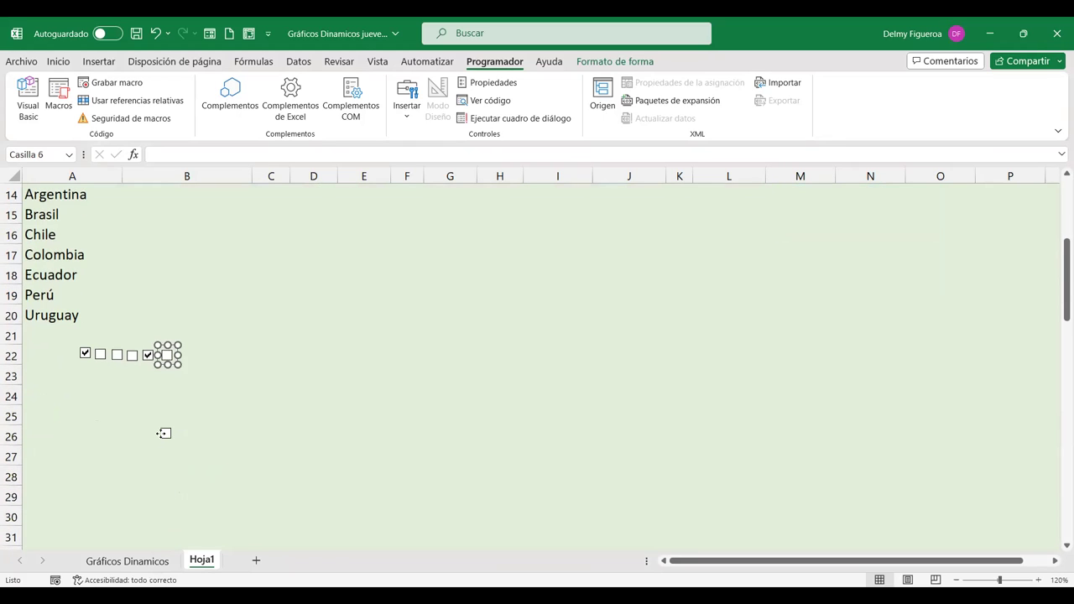
right_click(151, 435)
left_click(166, 426)
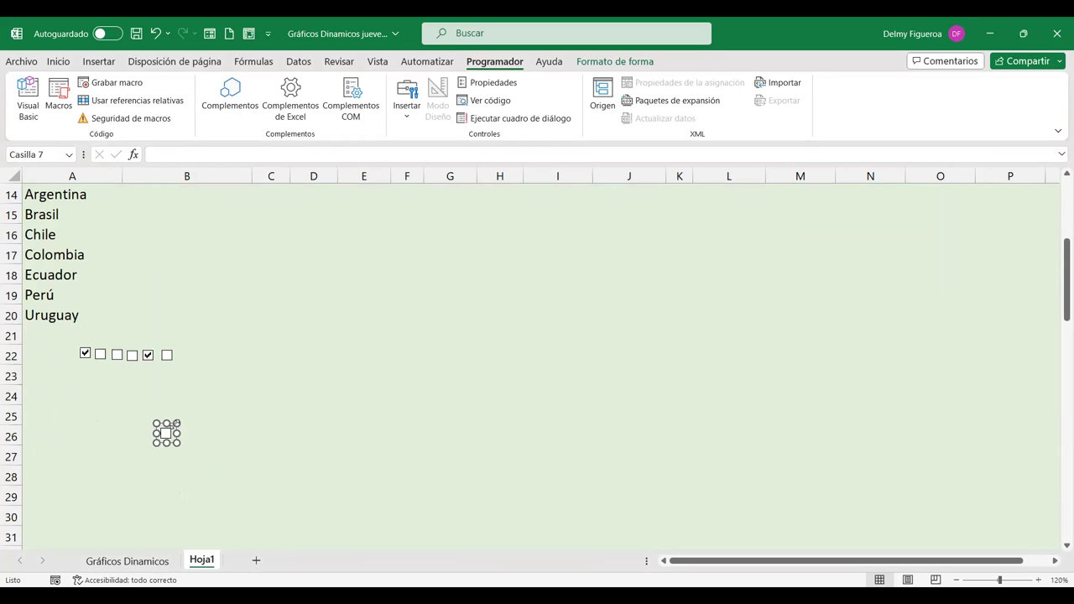
left_click_drag(172, 425, 186, 347)
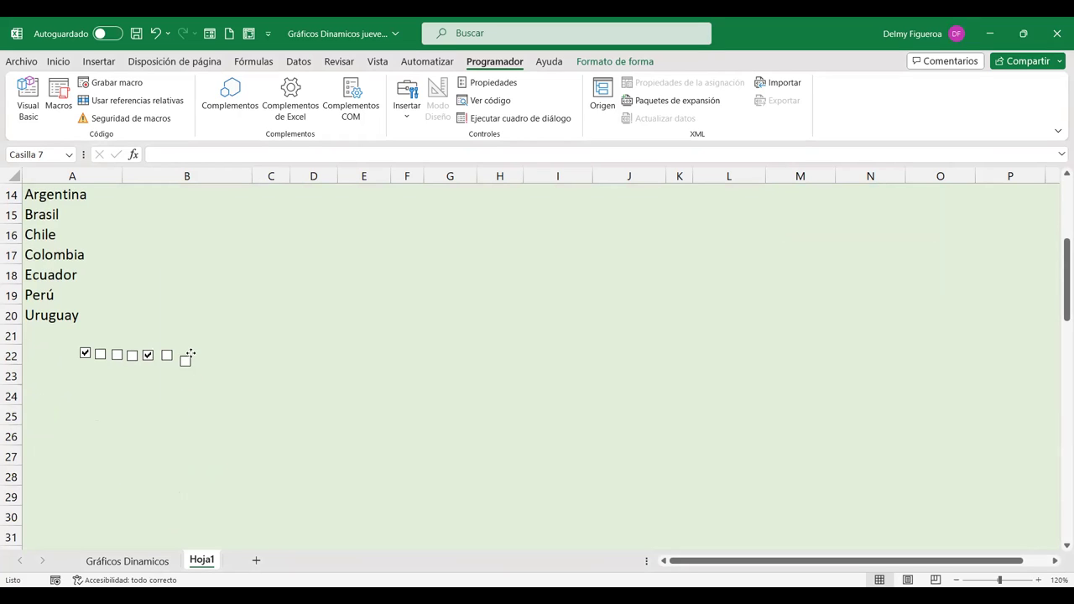
left_click(266, 397)
scroll(267, 398, "up", 2)
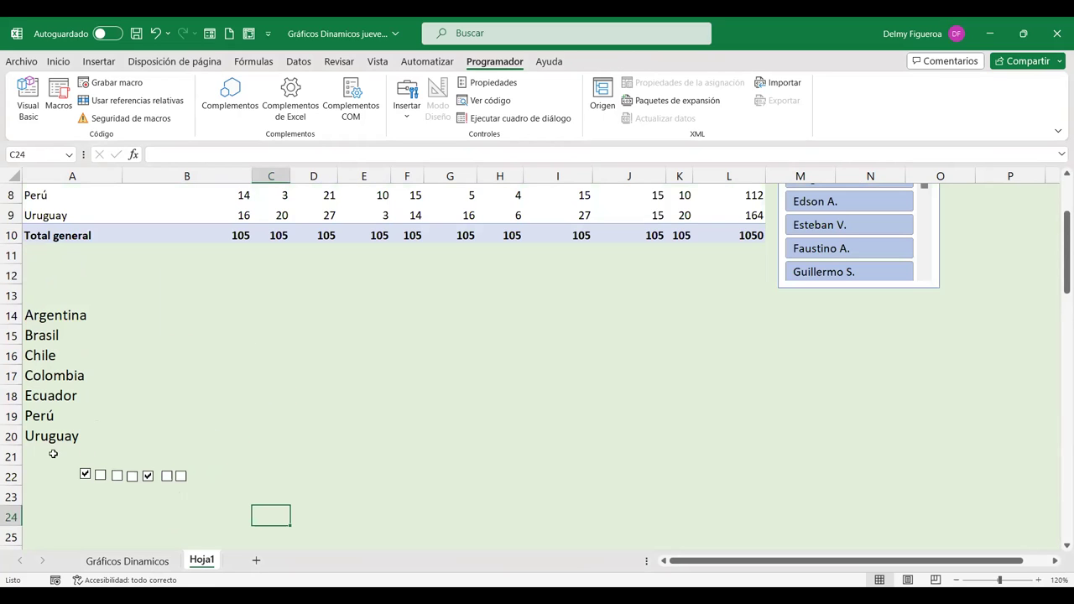
mouse_move(54, 499)
left_mouse_down()
mouse_move(174, 513)
mouse_move(204, 436)
left_mouse_up()
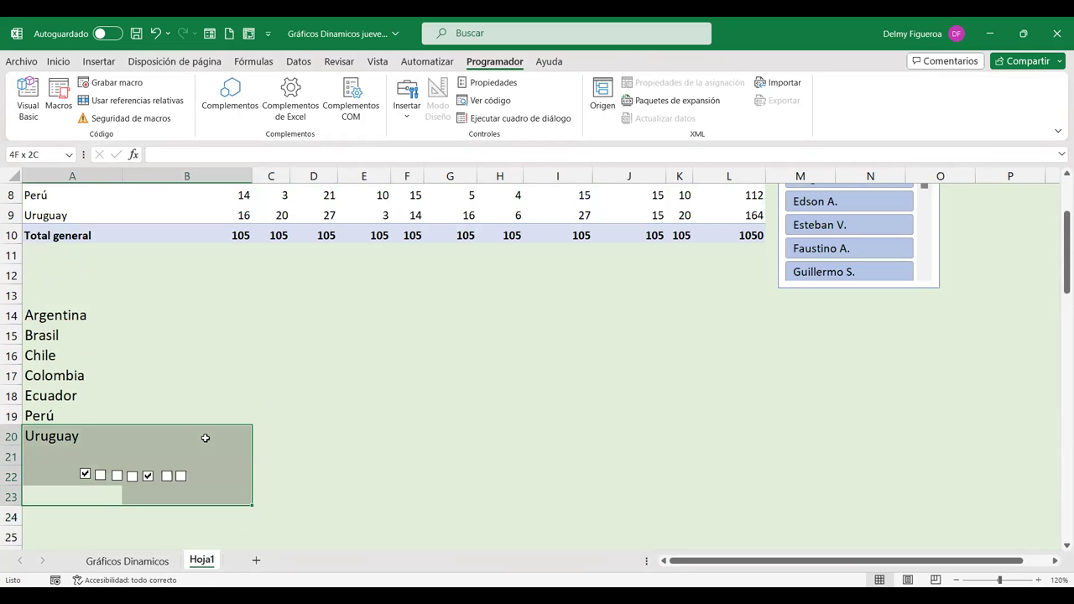
left_click(267, 453)
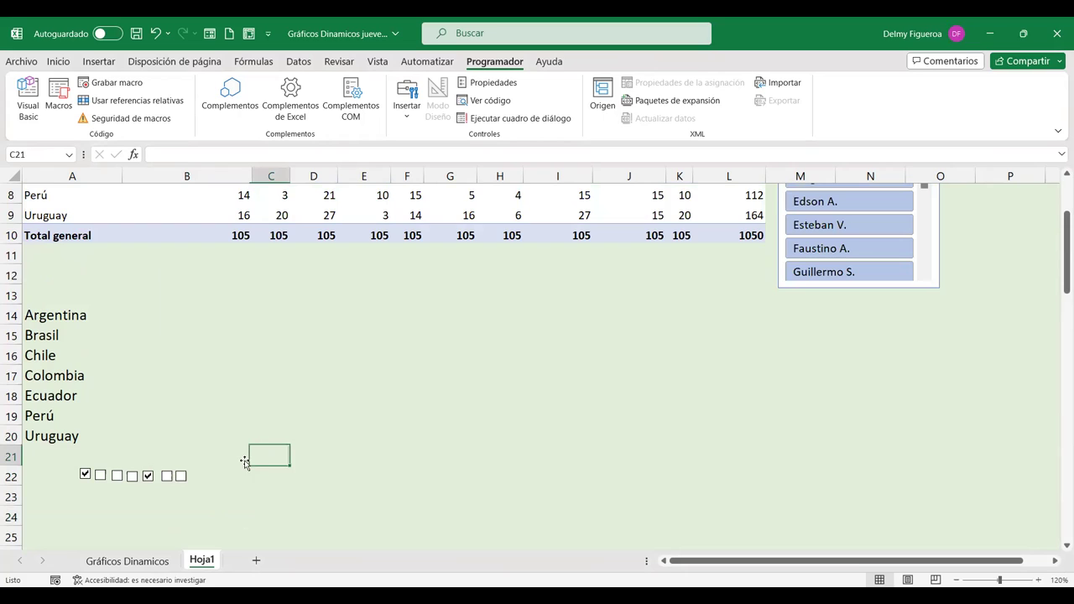
right_click(85, 474)
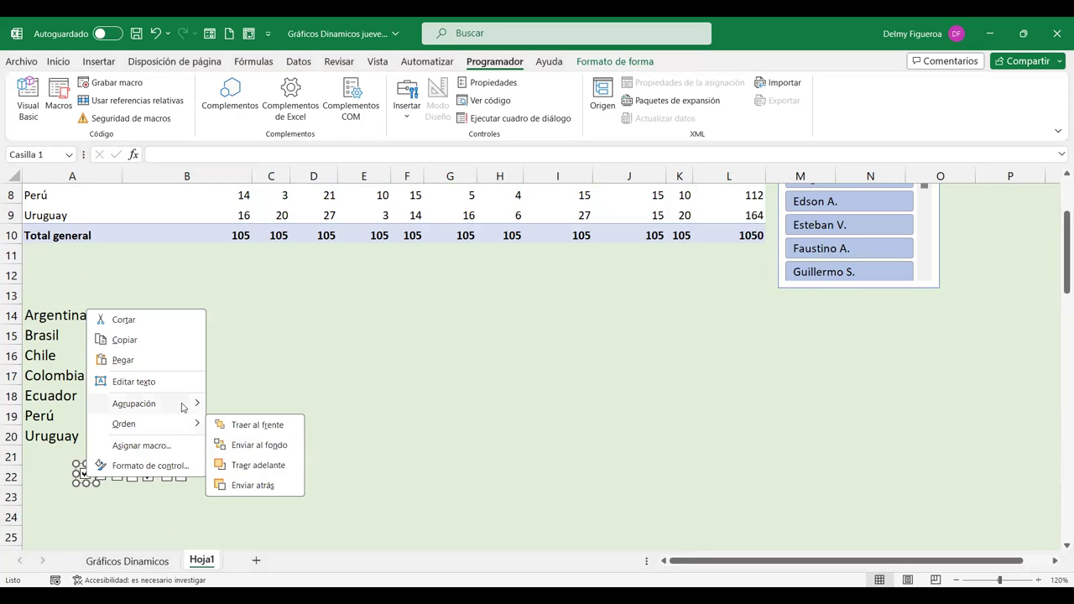
mouse_move(134, 403)
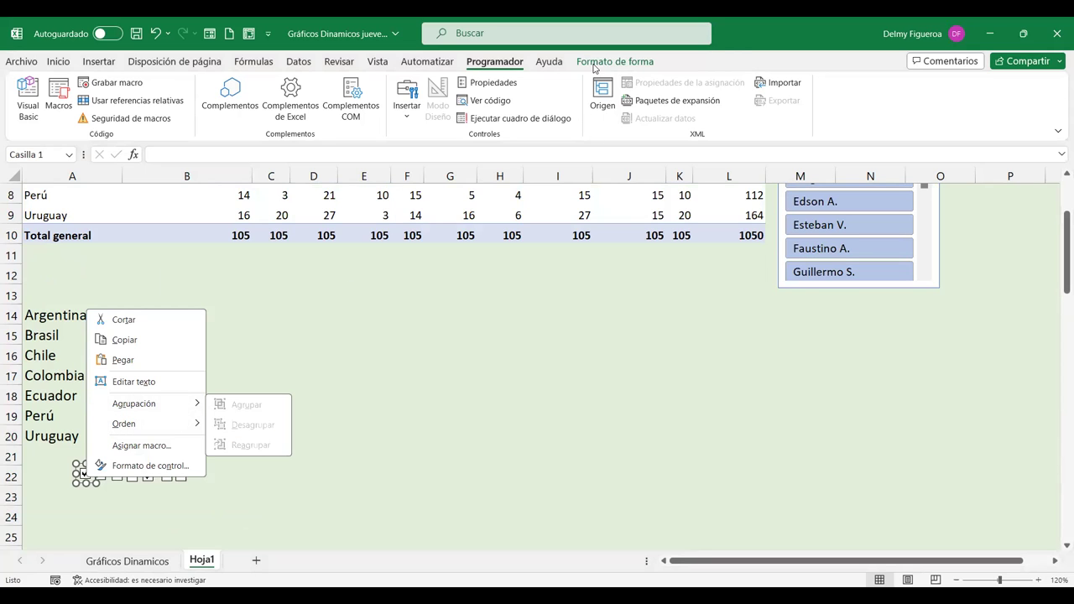
left_click(593, 66)
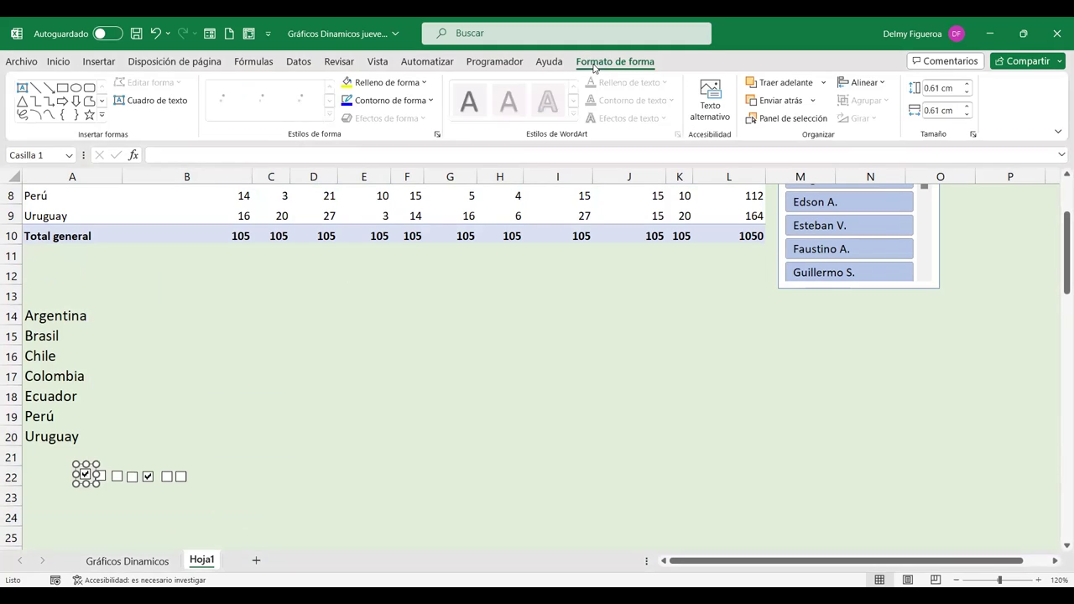
left_click(882, 85)
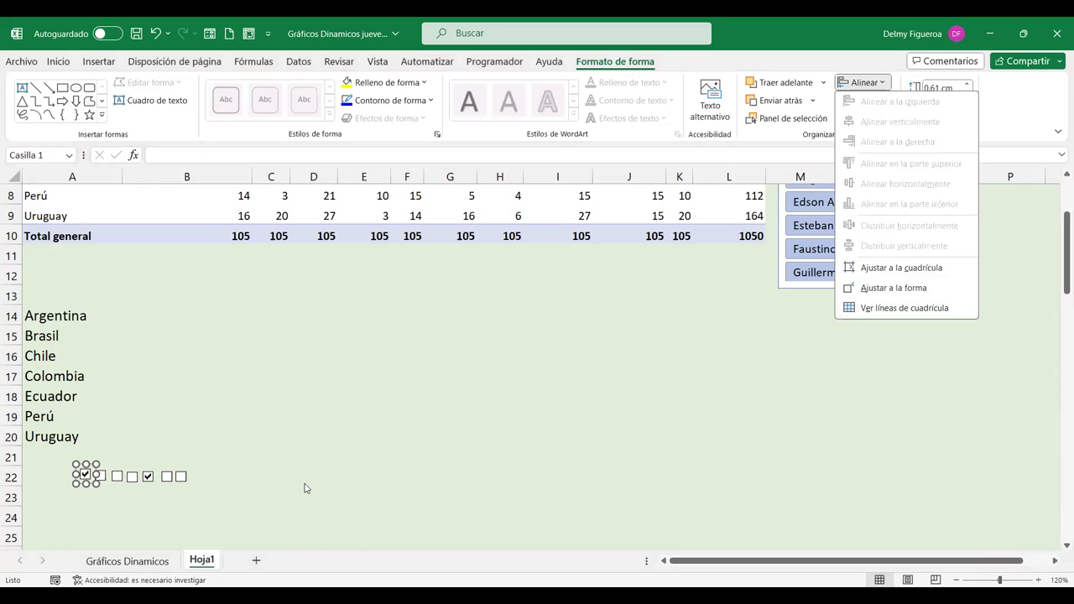
left_click(104, 486)
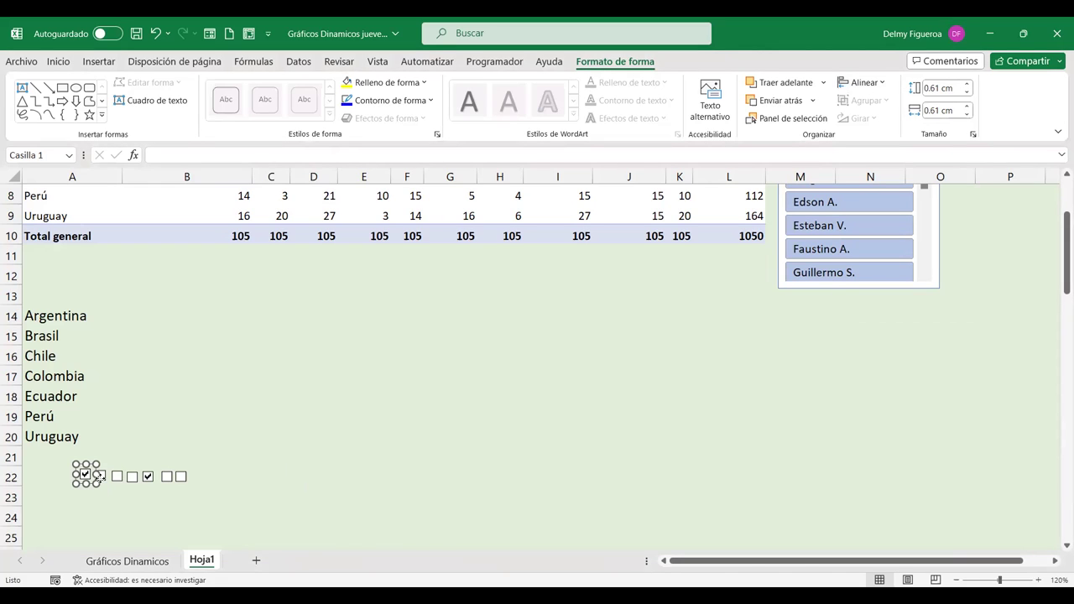
right_click(99, 476)
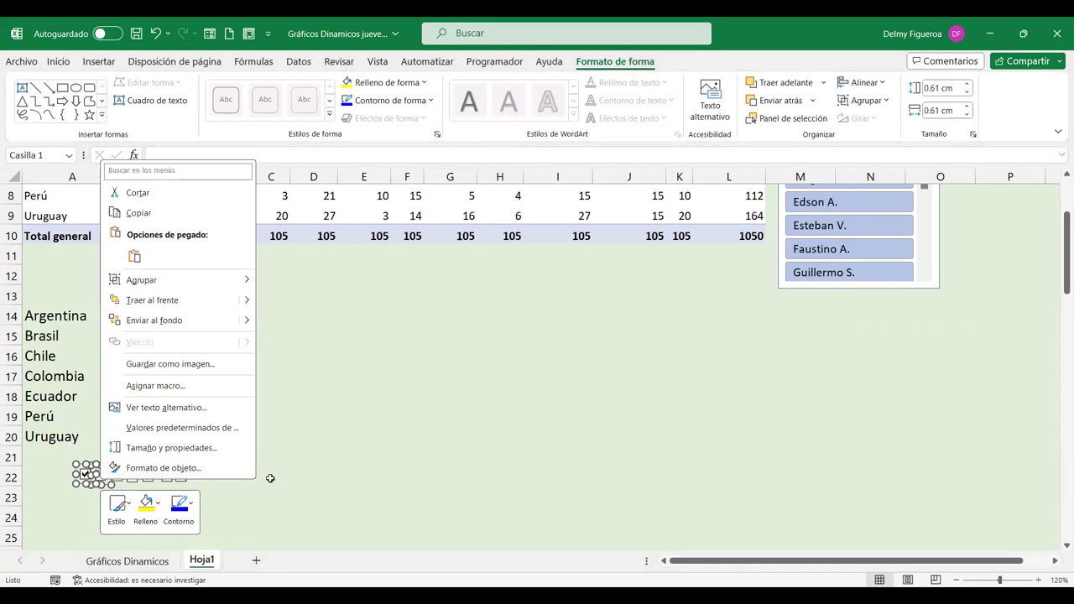
left_click(270, 478)
left_click(168, 415)
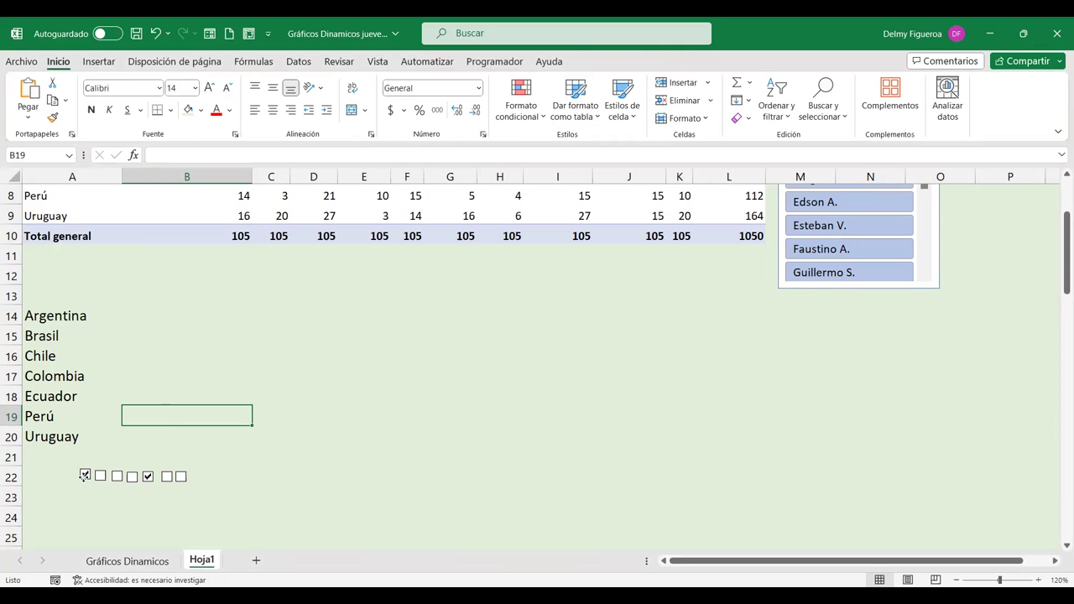
Link the first checkbox to cell $A$23 and turn on Sombreado 3D in Formato de control.
right_click(84, 474)
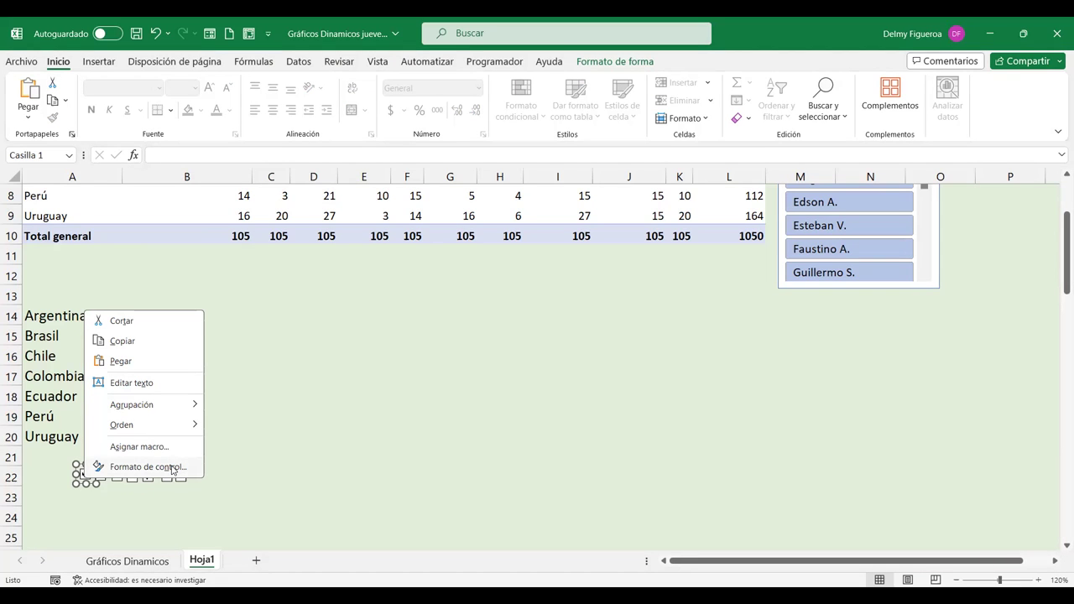
left_click(172, 469)
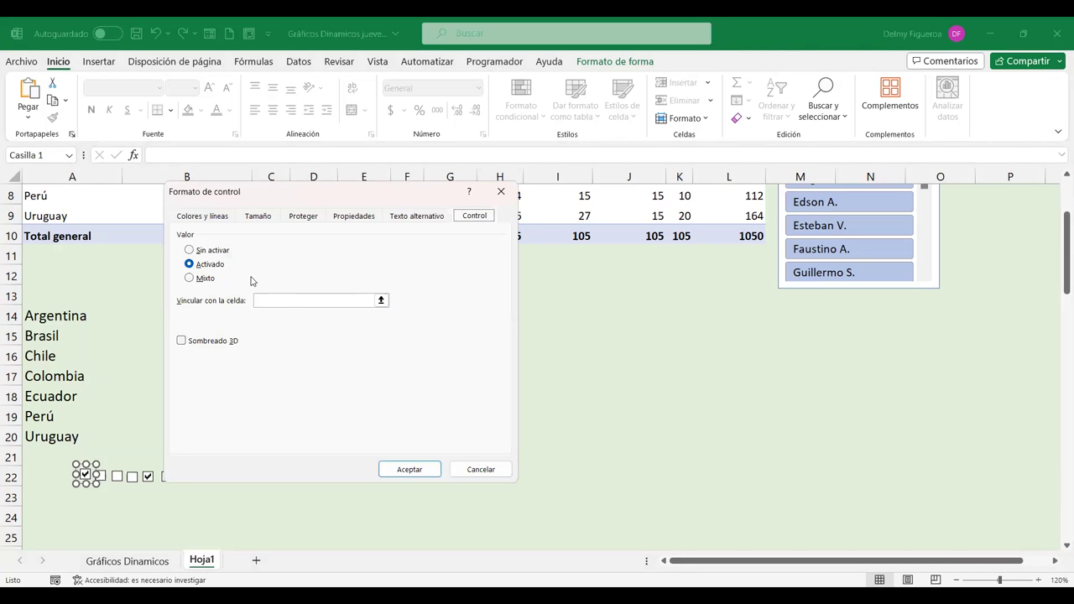
left_click(265, 299)
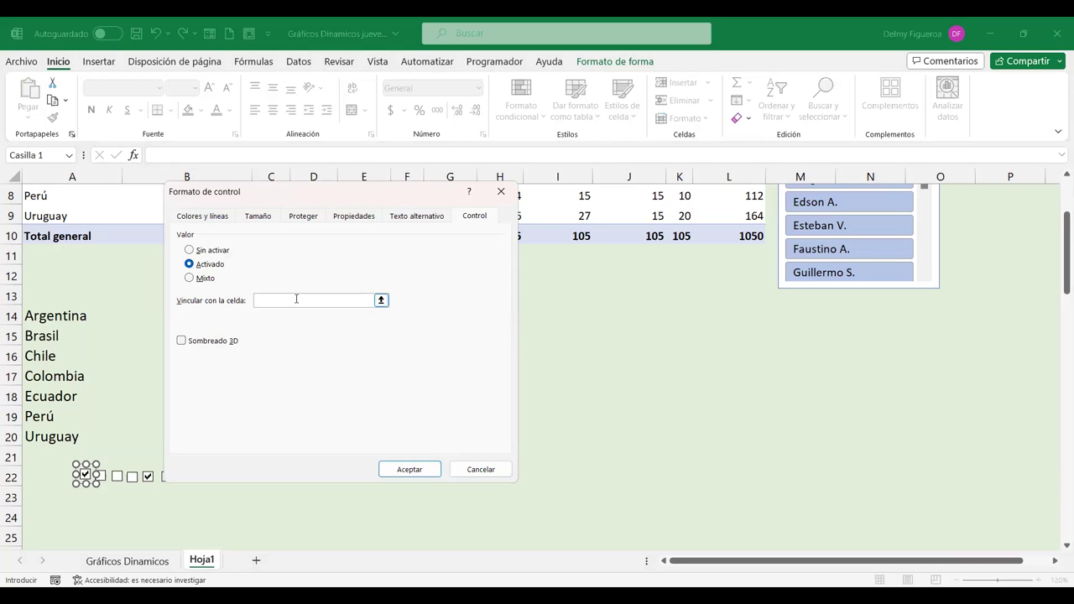
left_click(86, 495)
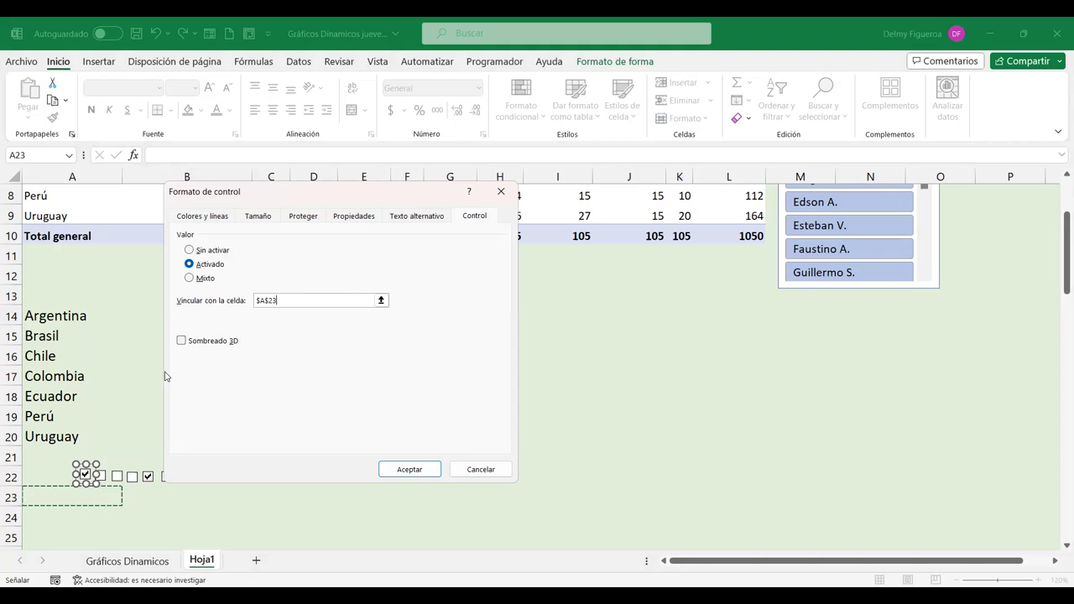
left_click(188, 344)
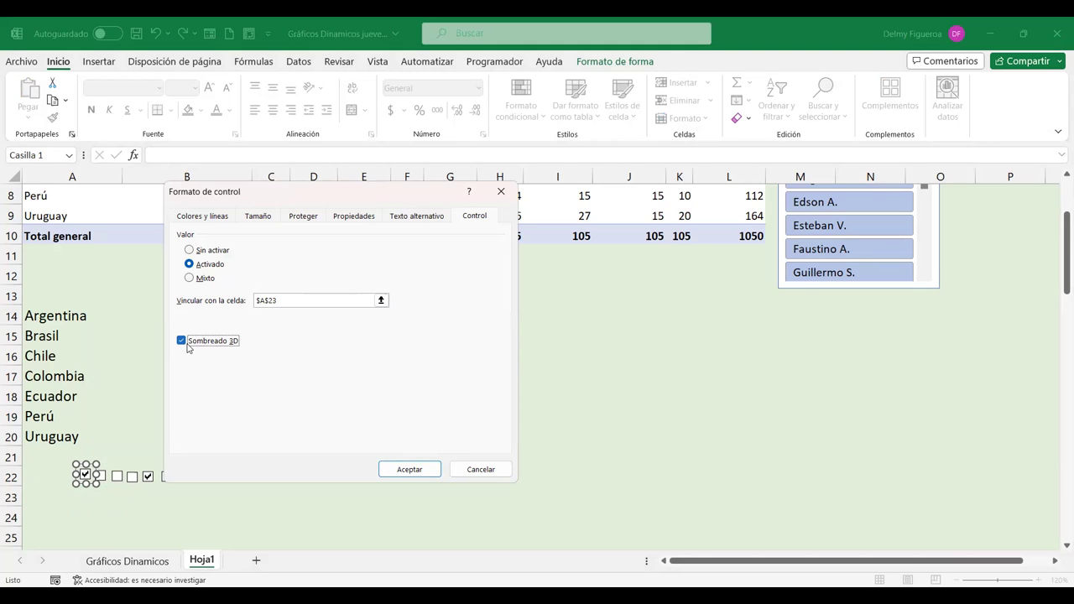
left_click(400, 469)
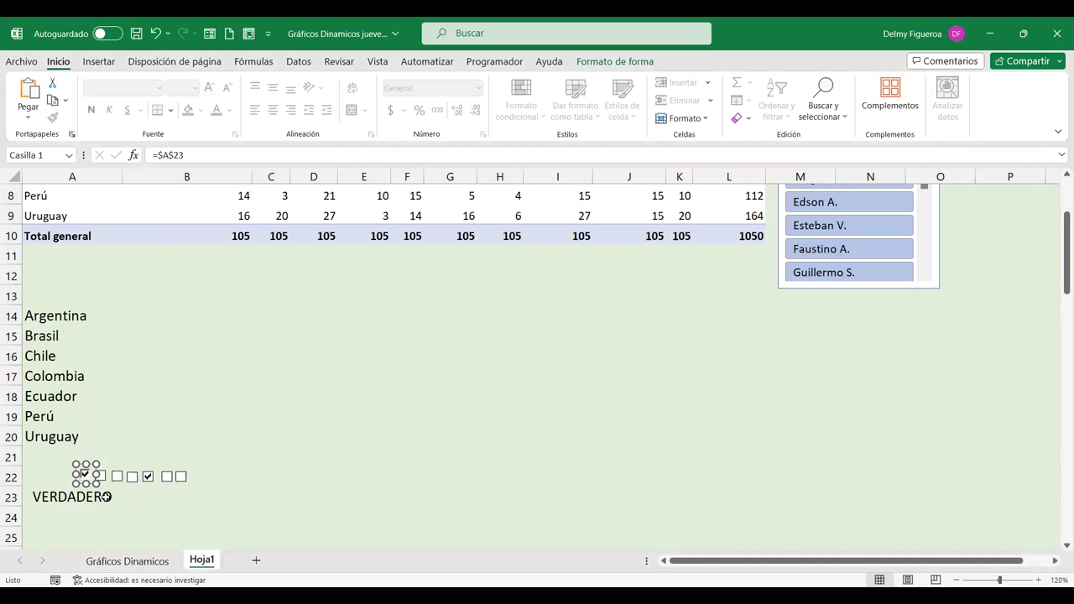
Untick the first checkbox so A23 shows FALSO.
left_click(138, 436)
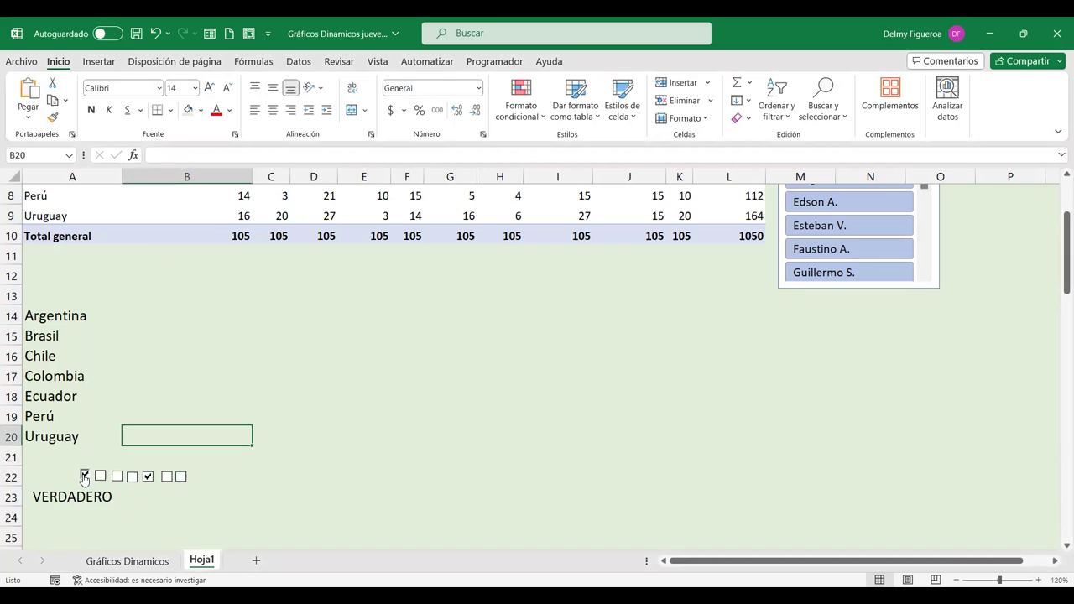
left_click(83, 477)
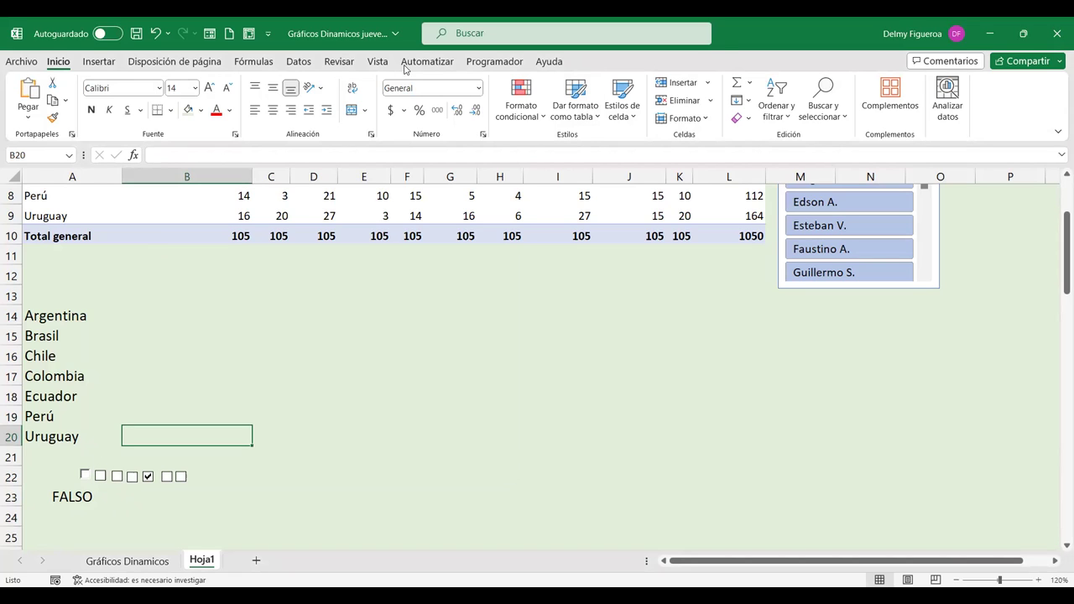
left_click(377, 62)
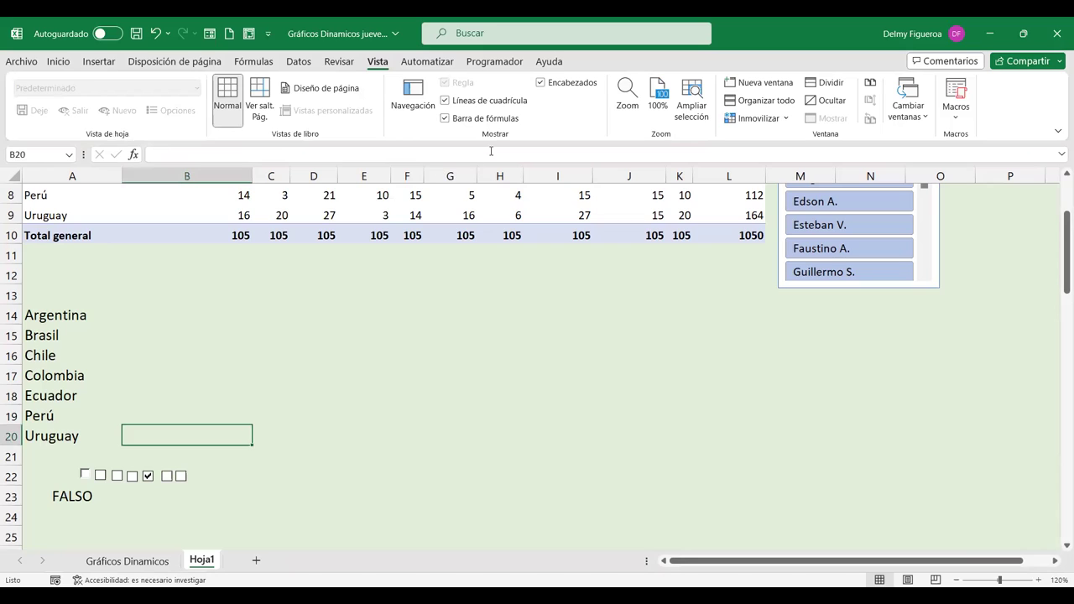
Hide the worksheet gridlines and select cell A23.
left_click(385, 429)
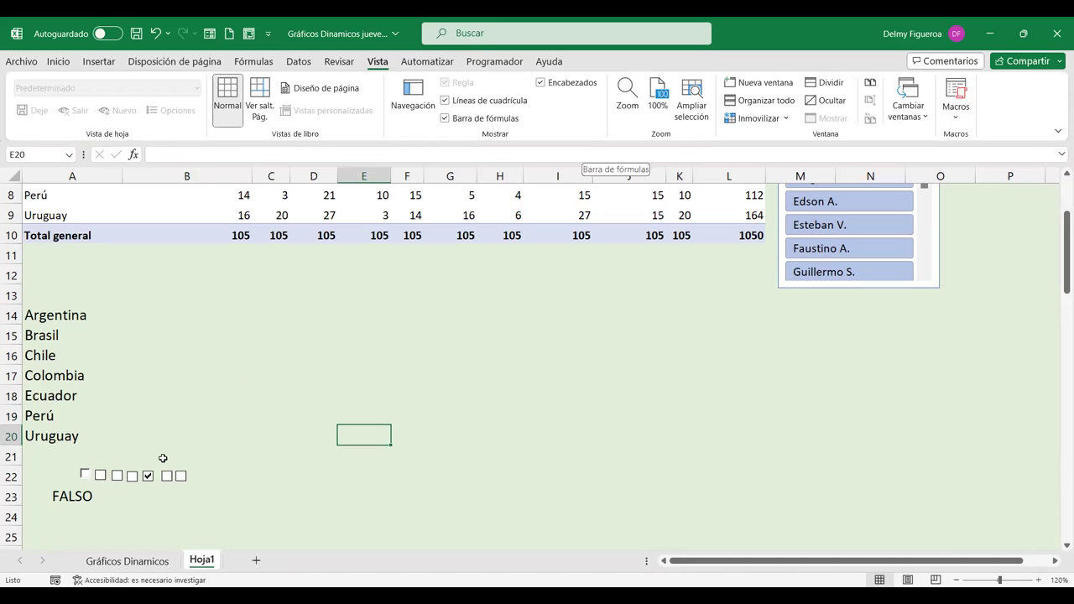
left_click(445, 101)
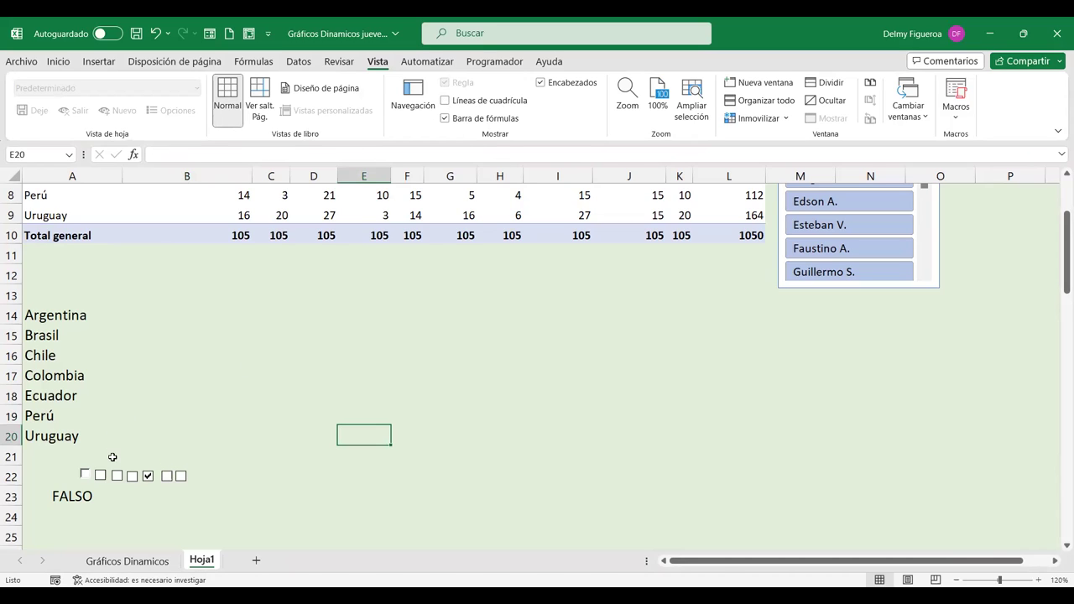
left_click(74, 495)
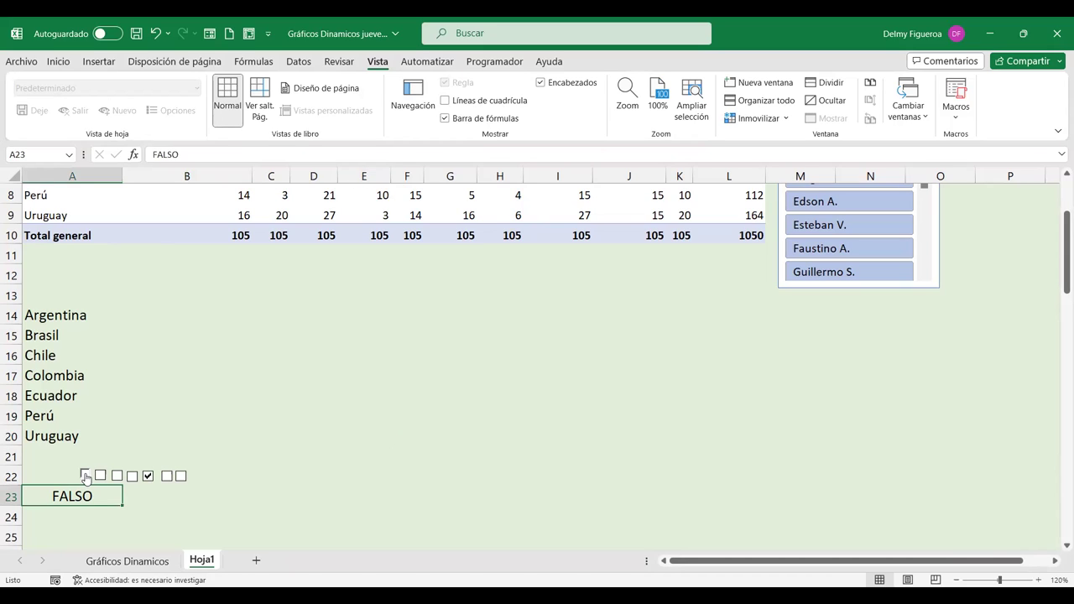
Toggle the first checkbox on and off twice, leaving A23 reading FALSO.
left_click(85, 477)
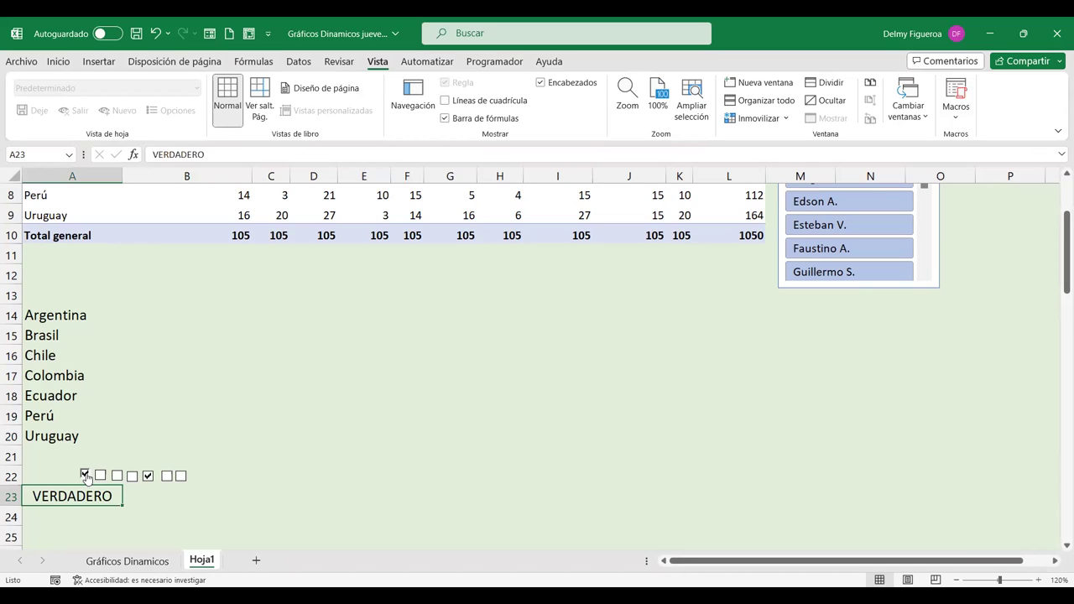
left_click(85, 476)
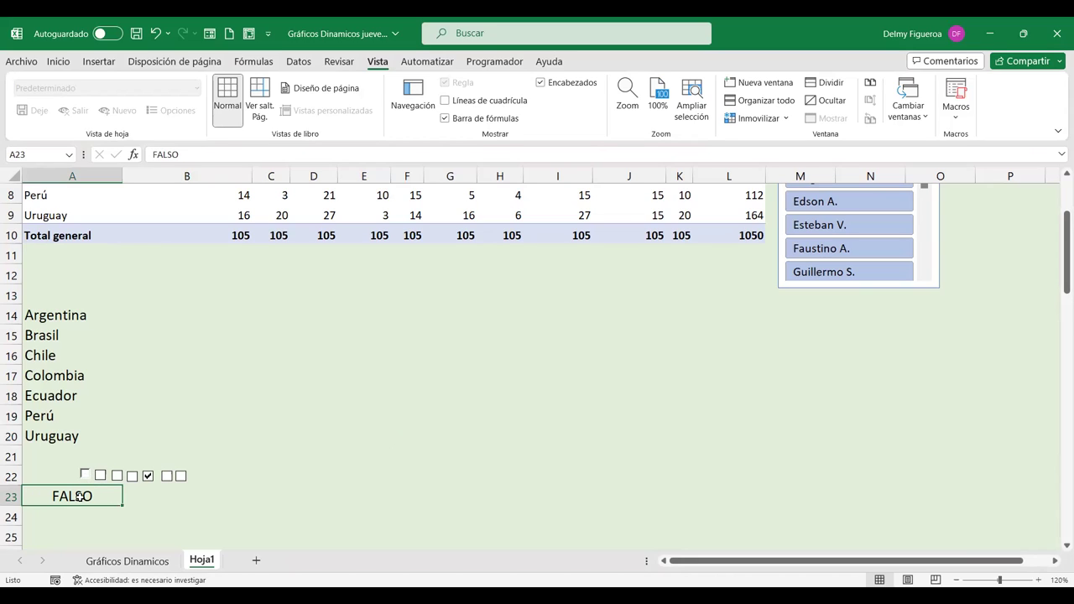
left_click(85, 477)
left_click(85, 476)
Link the second checkbox to B23 with 3D shading, then tick it so B23 reads VERDADERO.
right_click(104, 477)
key("Escape")
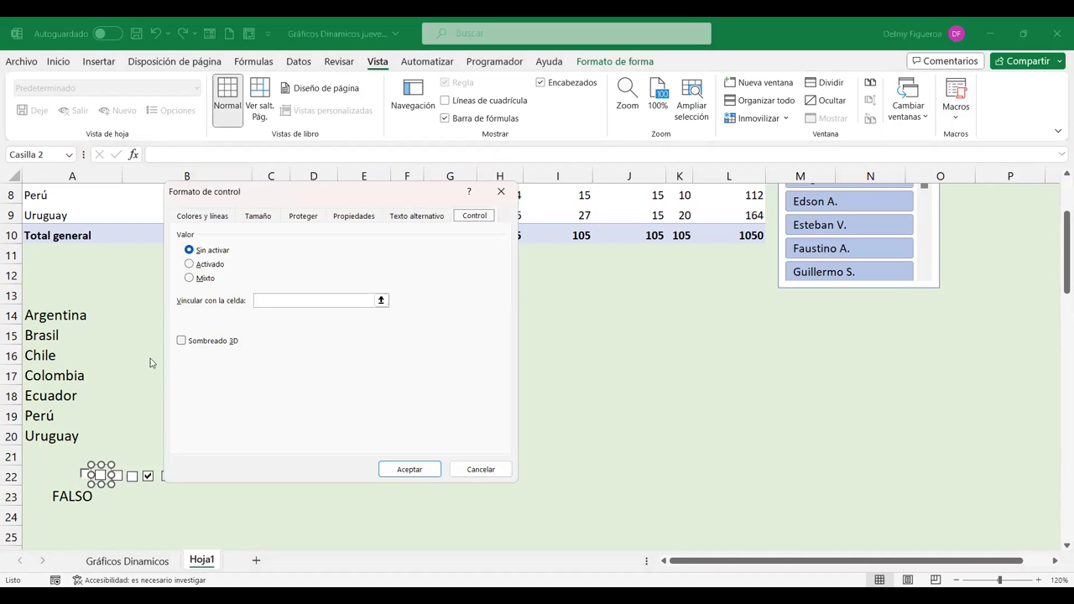
left_click(274, 300)
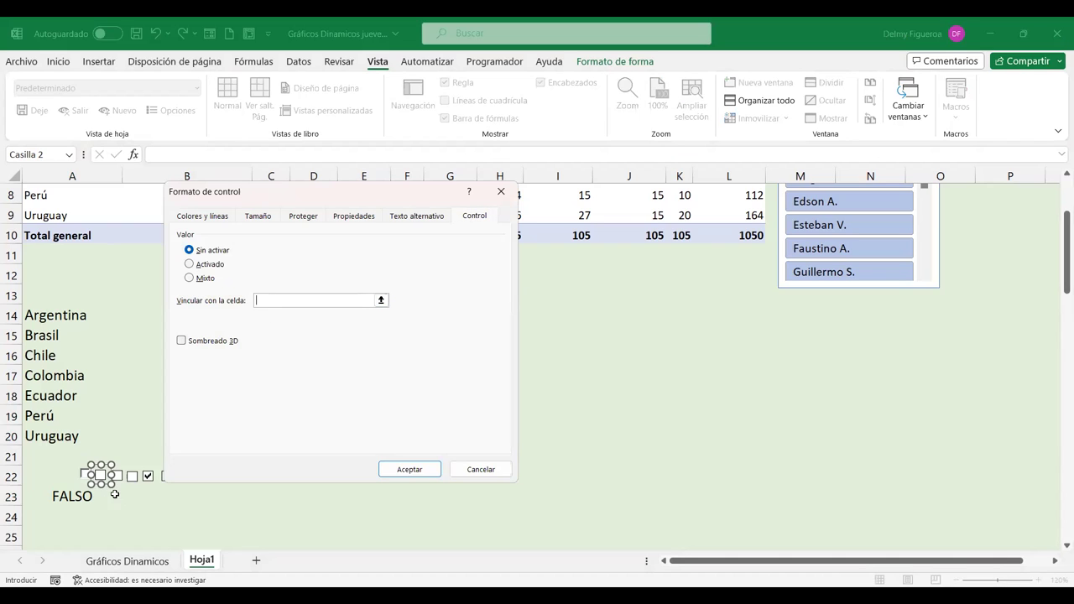
left_click(124, 497)
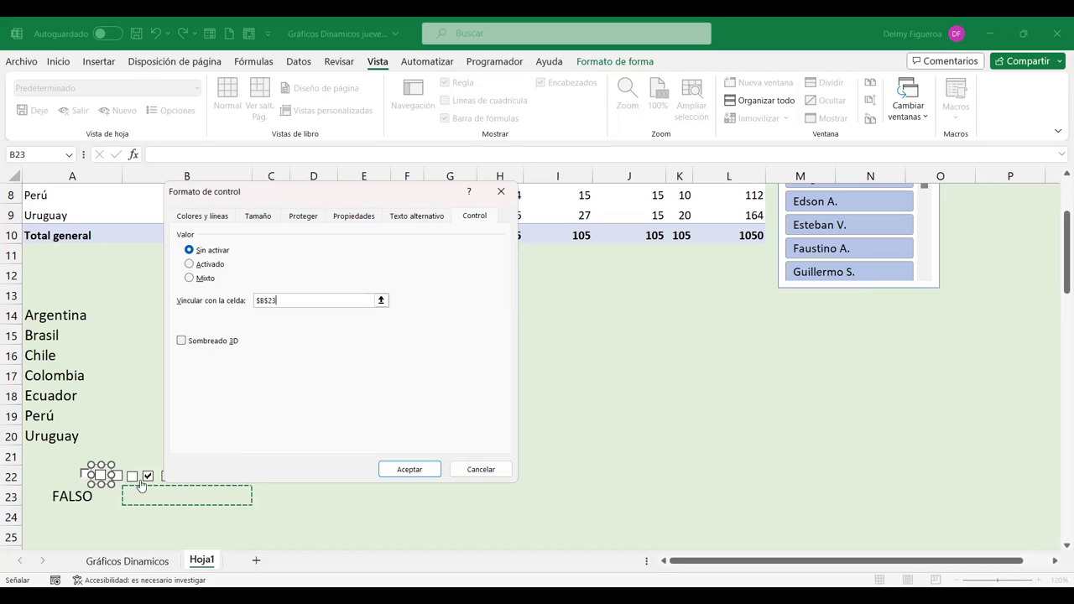
left_click(189, 342)
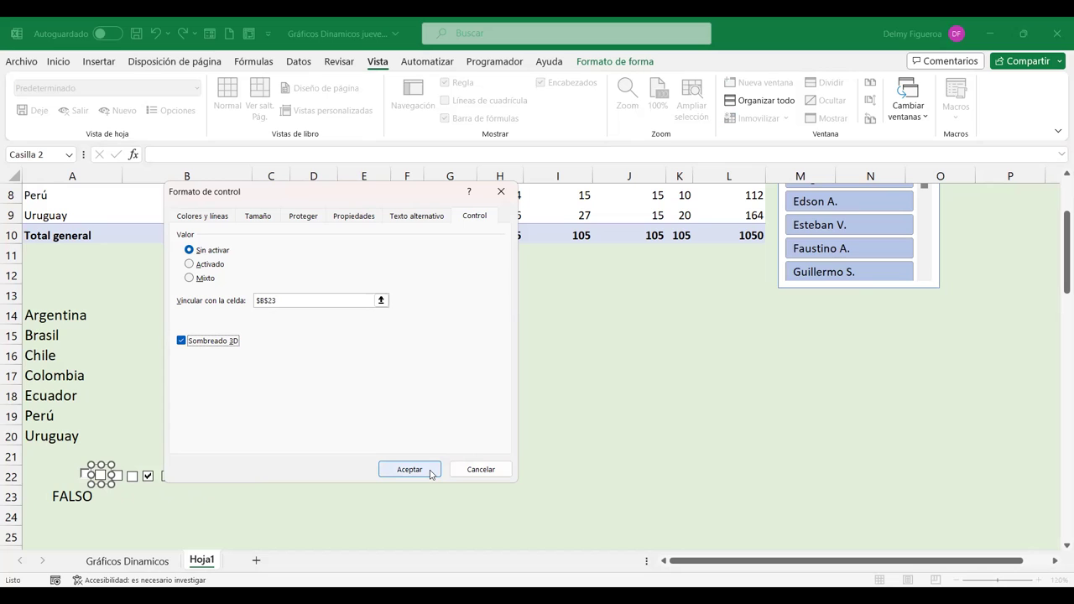
key("Return")
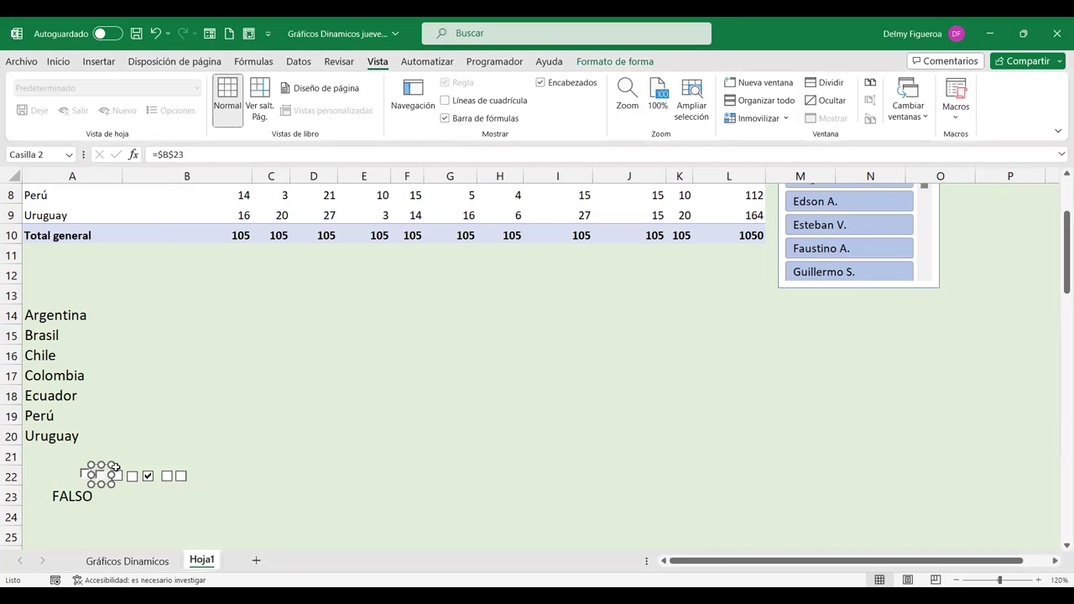
left_click(221, 430)
left_click(100, 476)
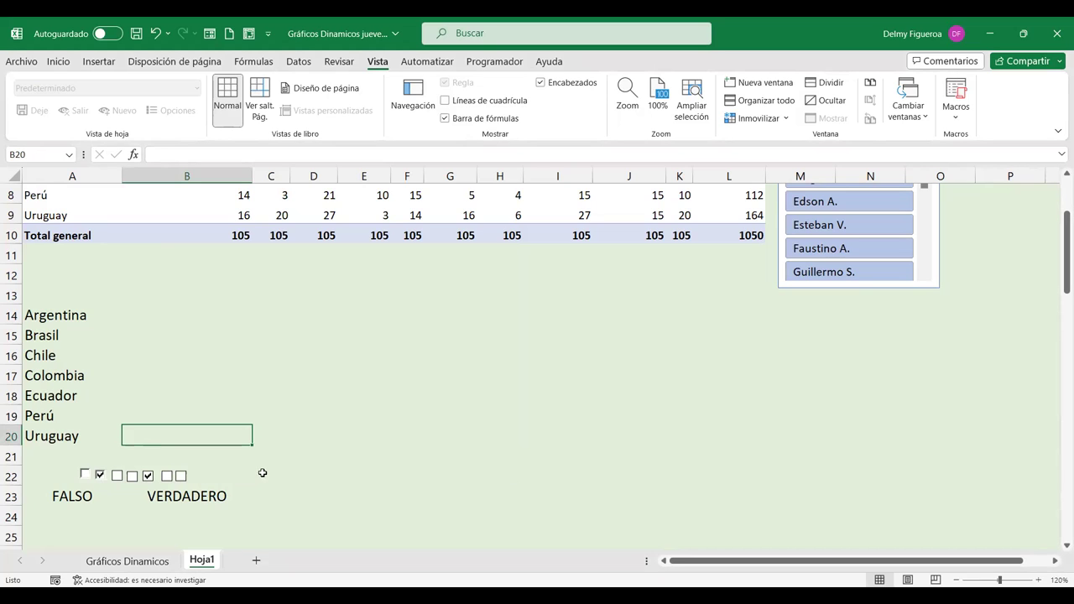
Link the third checkbox to C23 and tick it, leaving C23 showing ####.
right_click(117, 475)
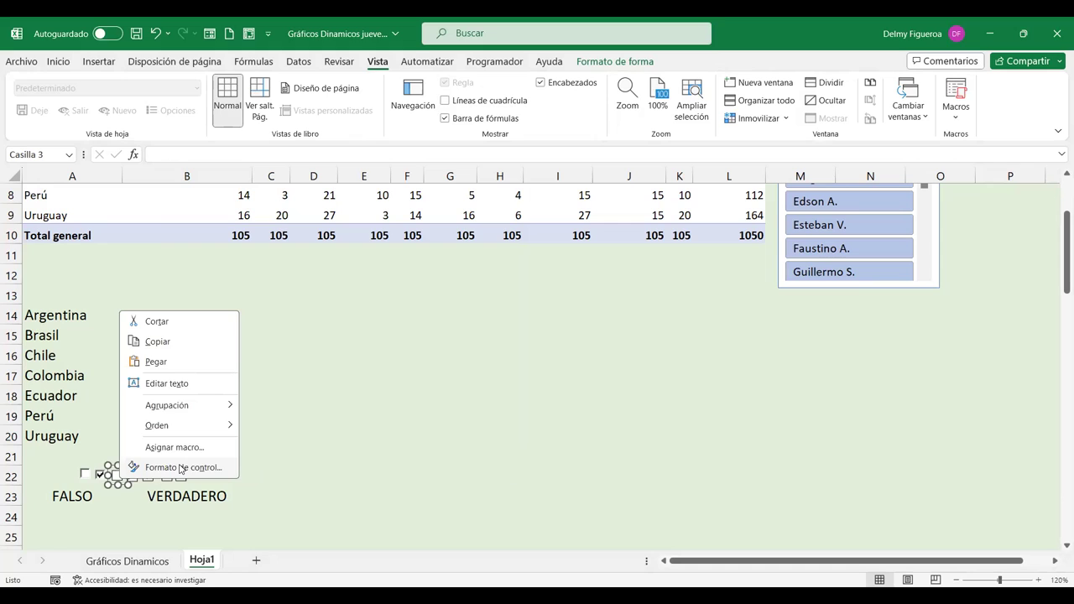
key("Escape")
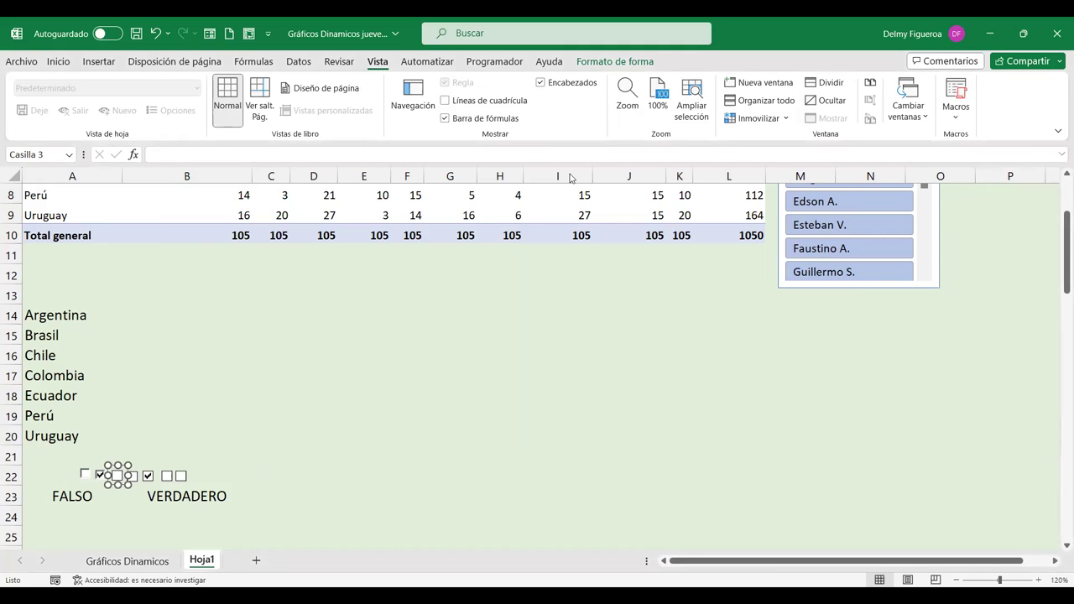
key("ctrl+1")
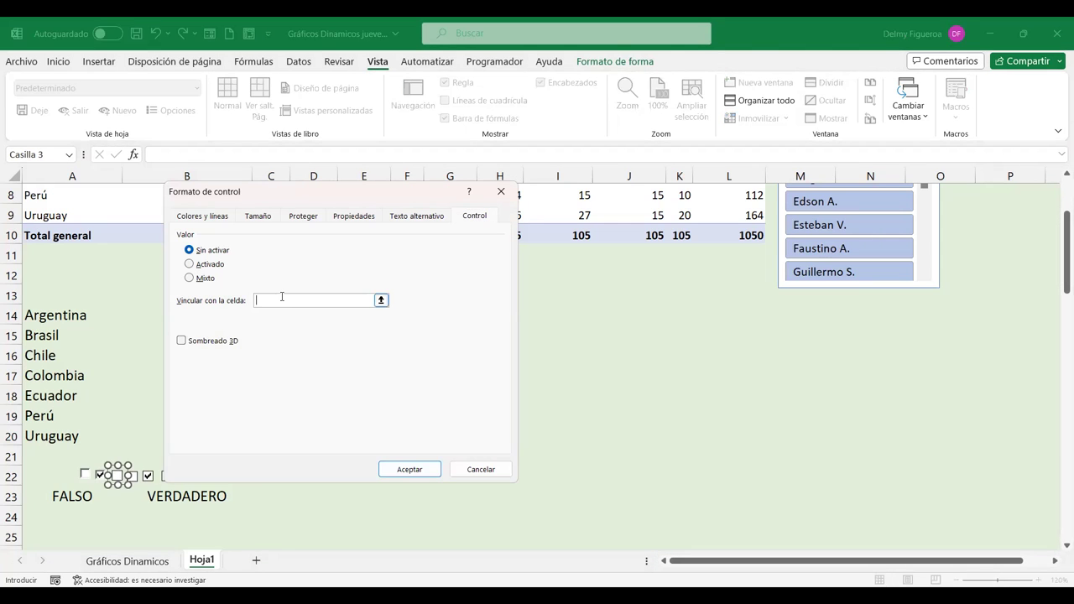
left_click(265, 495)
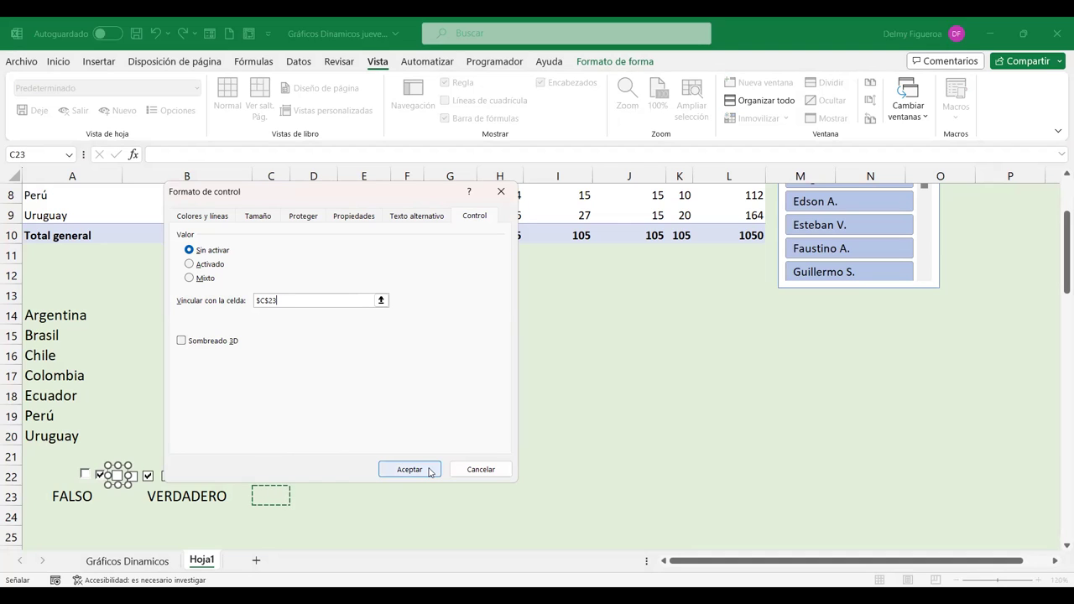
left_click(409, 469)
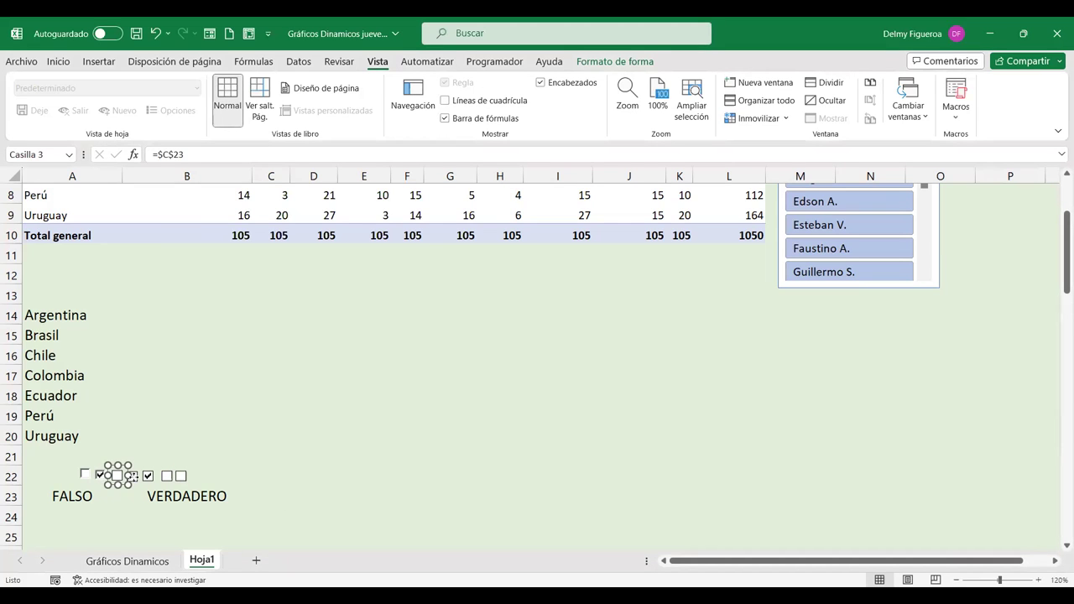
right_click(133, 476)
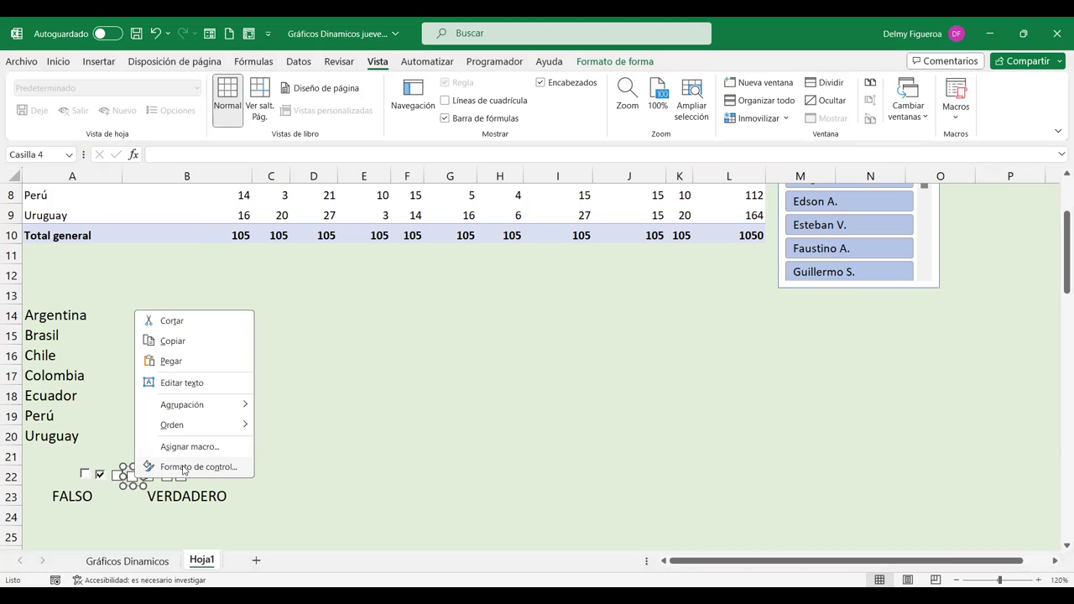
left_click(118, 476)
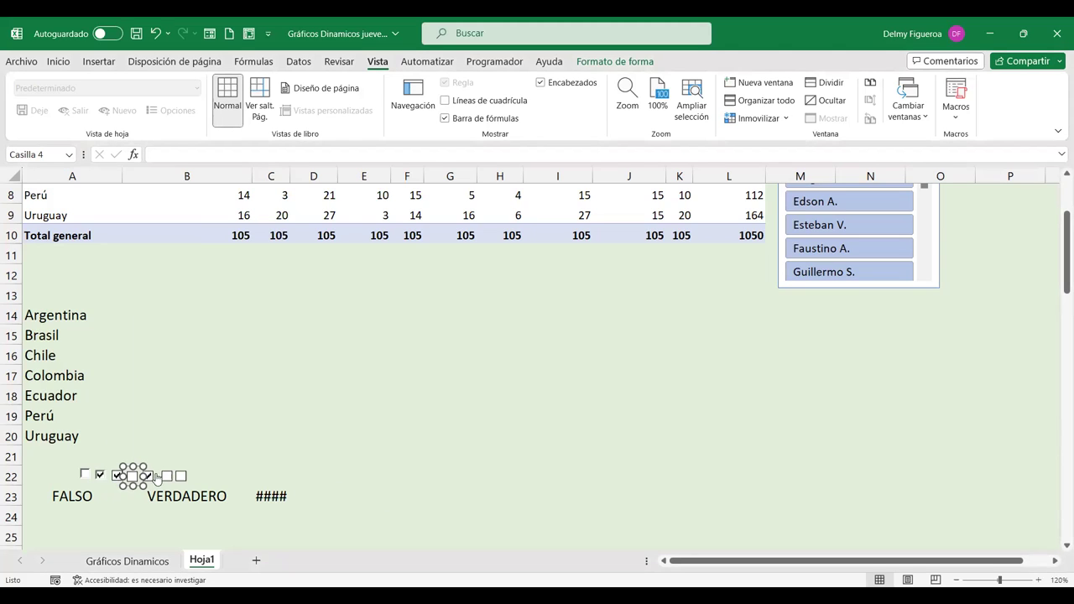
left_click(238, 441)
Link the next checkbox to D23 with 3D shading.
right_click(147, 476)
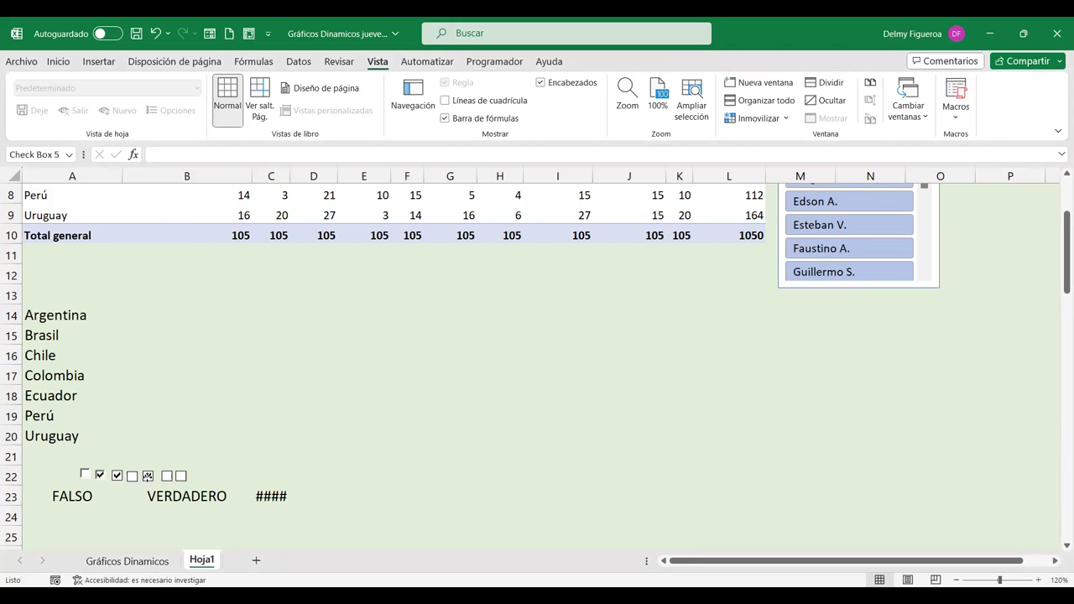
right_click(147, 476)
key("Escape")
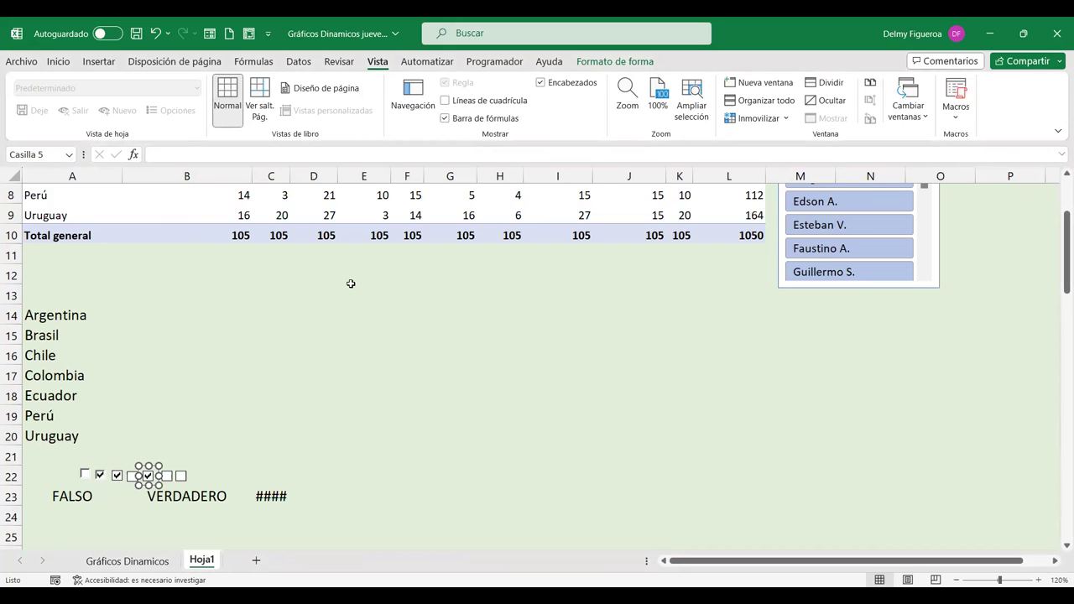
key("ctrl+1")
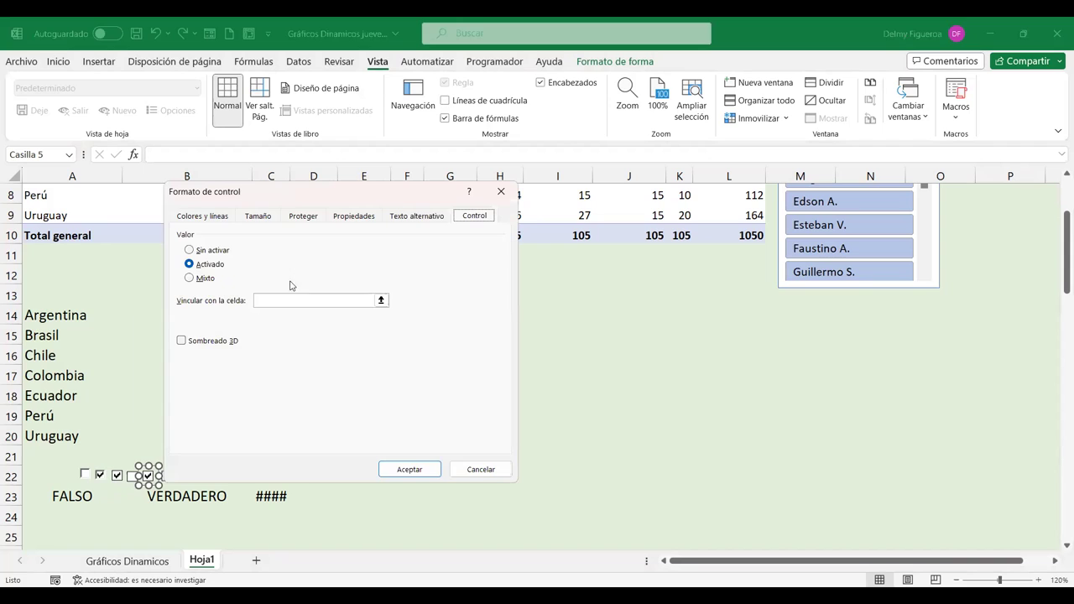
left_click(322, 496)
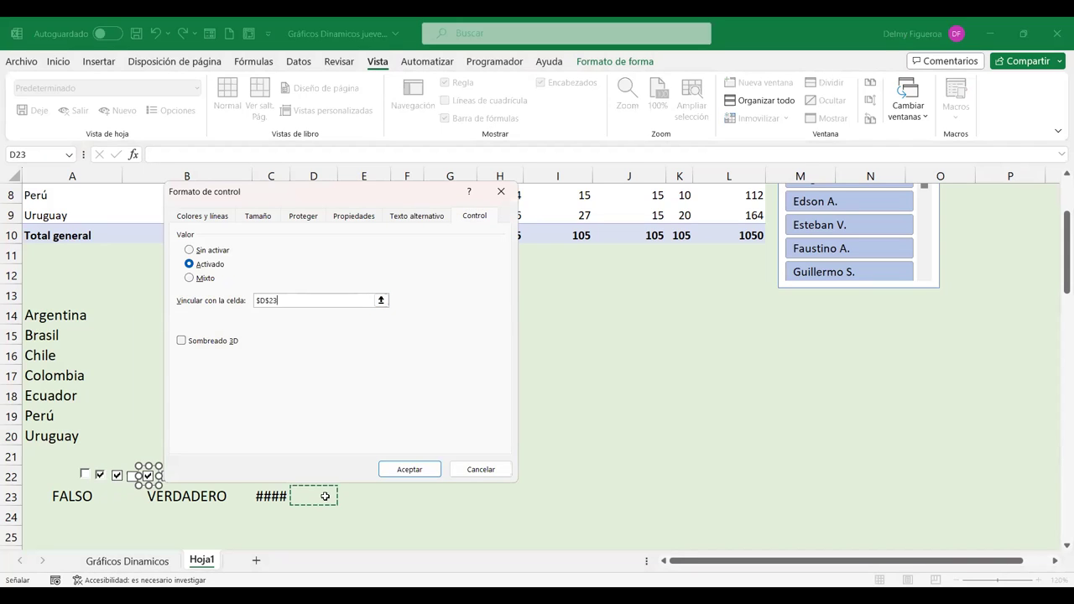
left_click(200, 344)
left_click(411, 470)
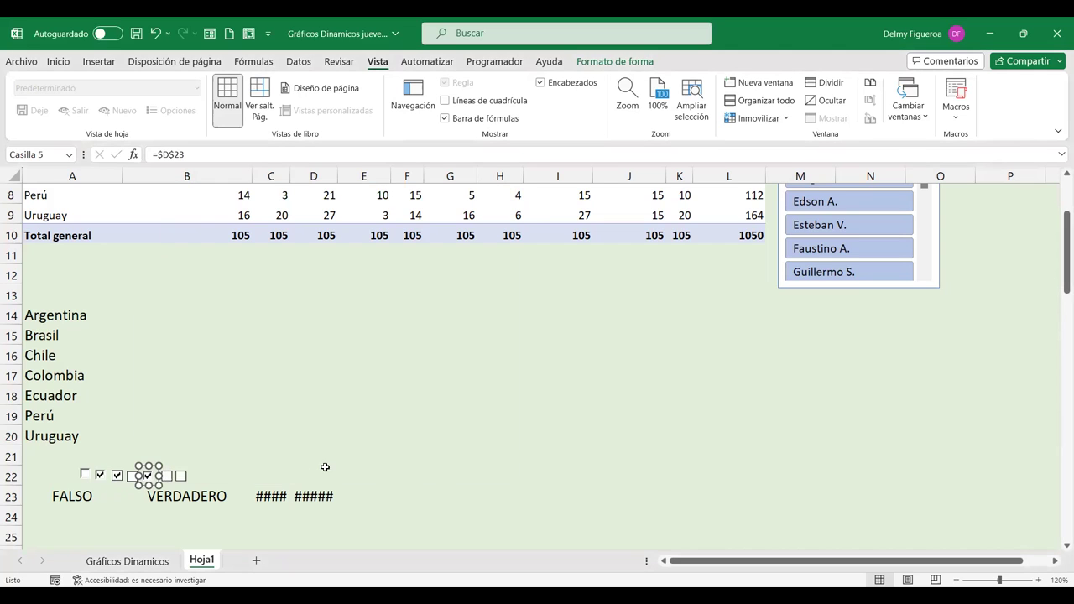
Link the following checkbox to E23 and tick it.
right_click(167, 479)
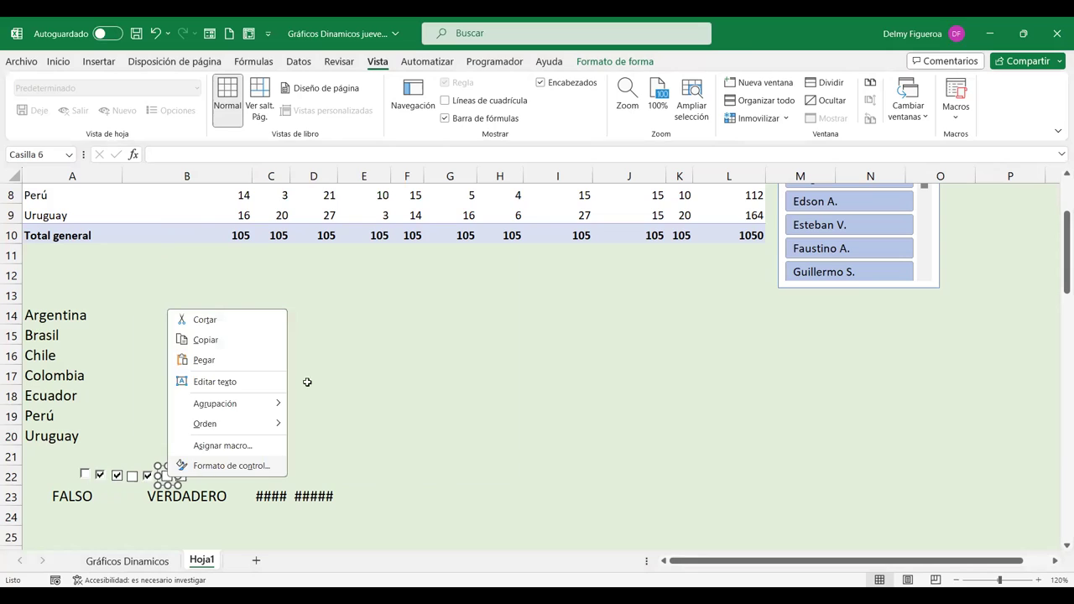
key("Escape")
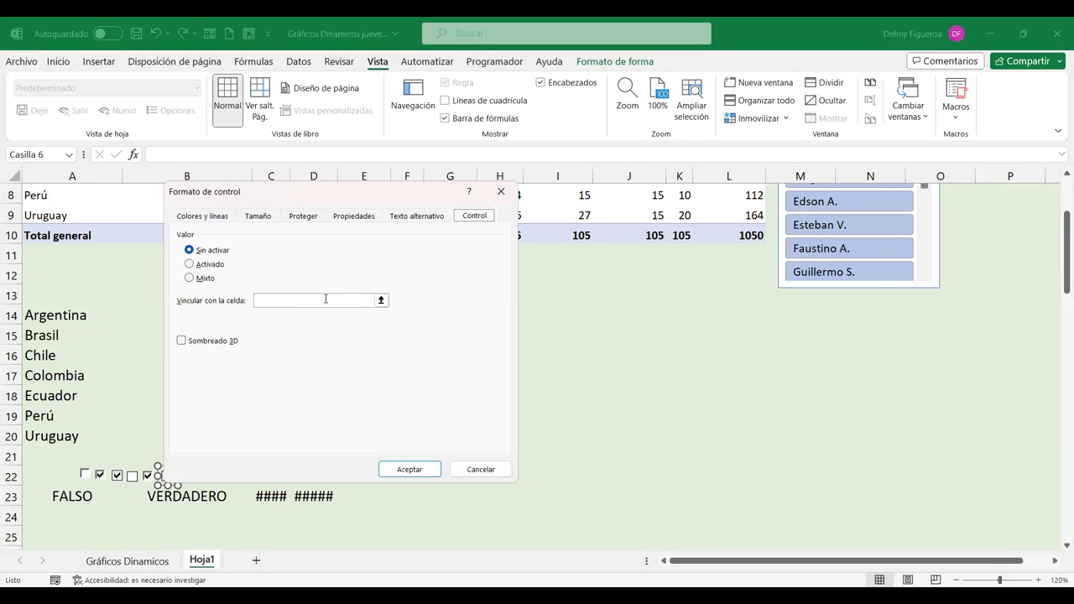
left_click(361, 496)
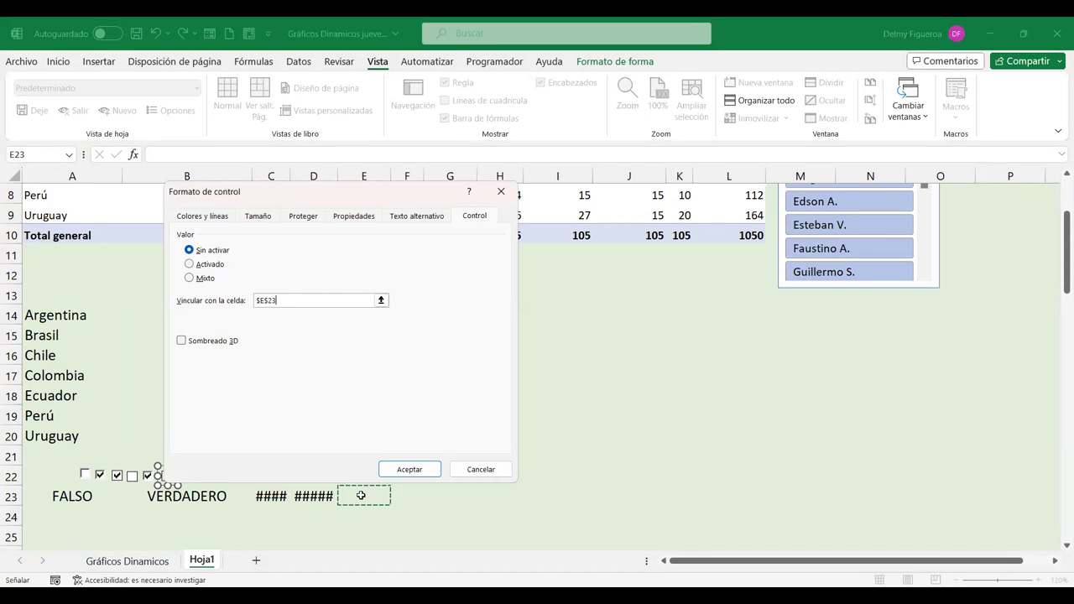
left_click(410, 470)
left_click(237, 449)
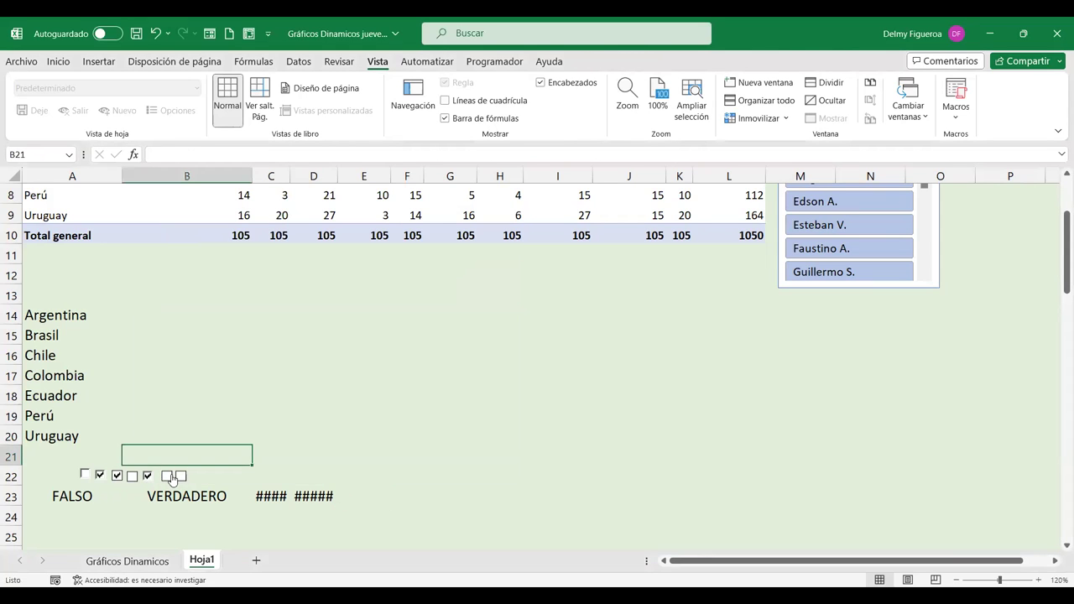
left_click(168, 476)
Link the last checkbox to F23 with 3D shading.
right_click(179, 475)
left_click(251, 465)
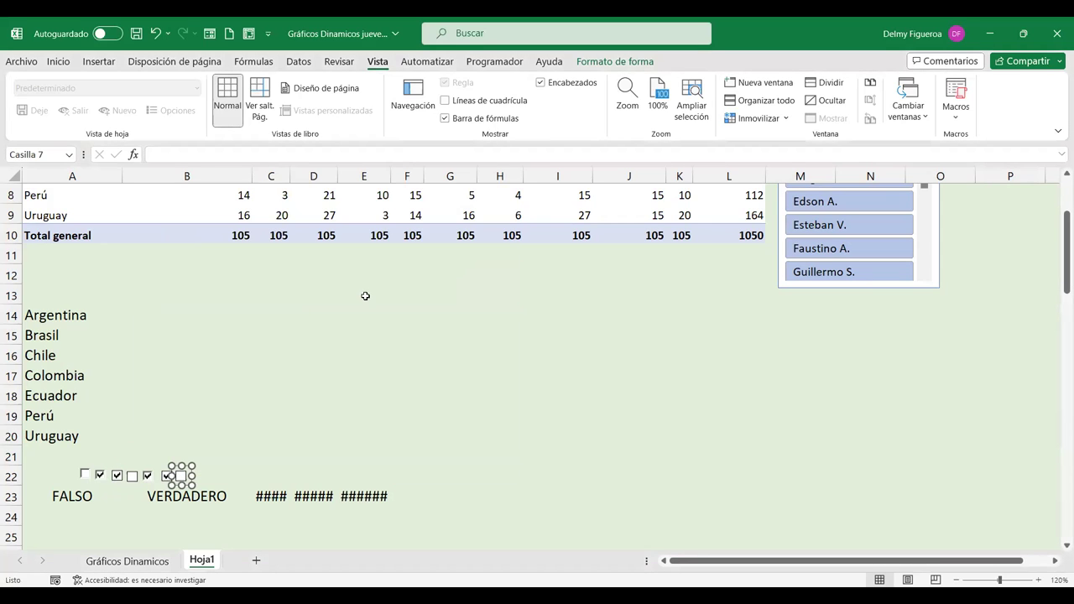
left_click(295, 300)
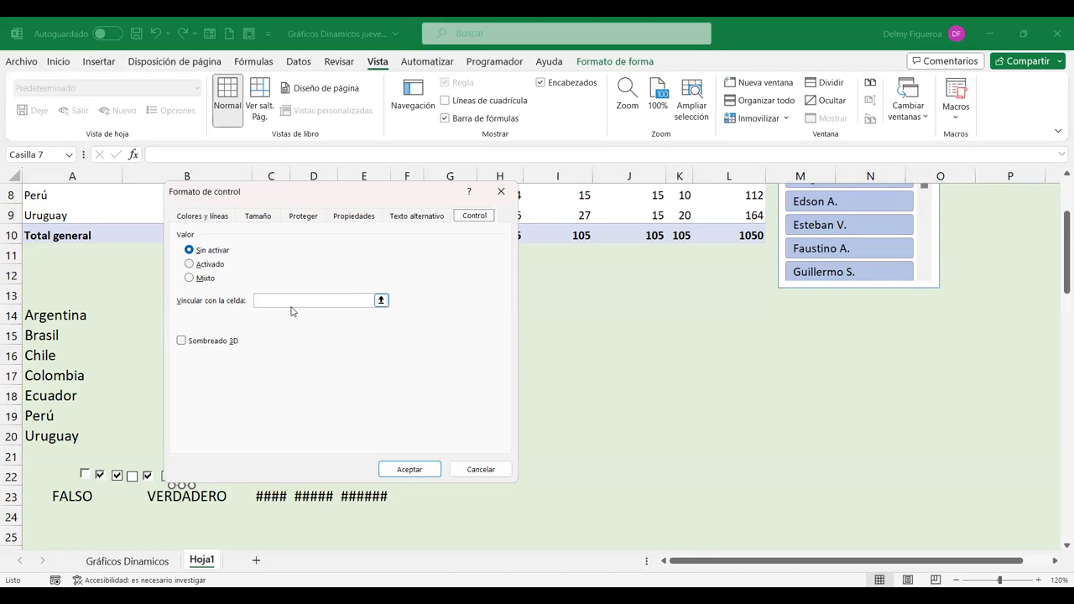
left_click(408, 496)
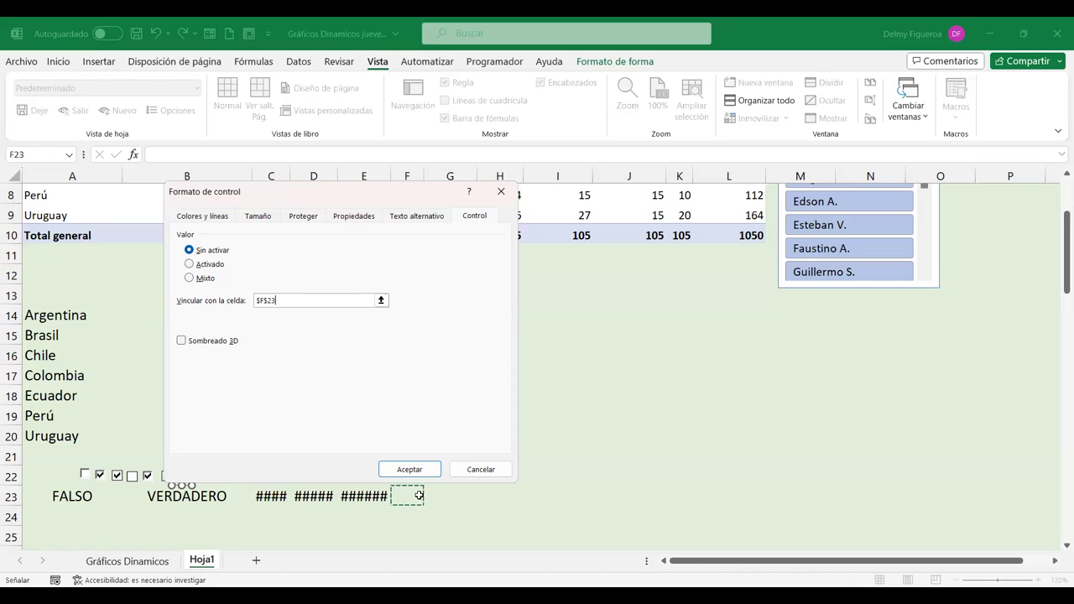
left_click(181, 341)
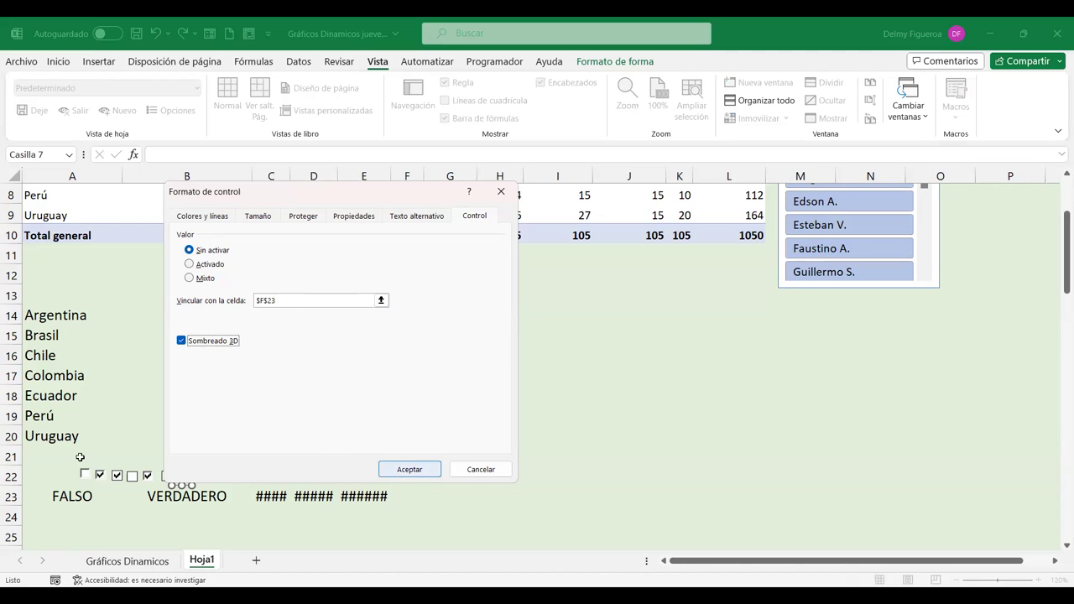
key("Return")
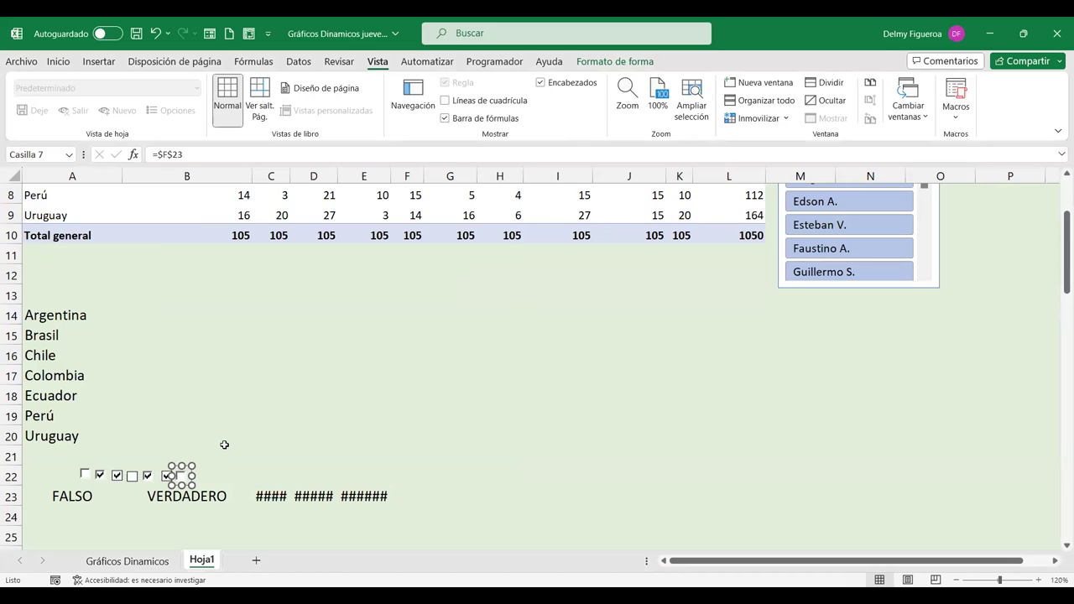
left_click(224, 445)
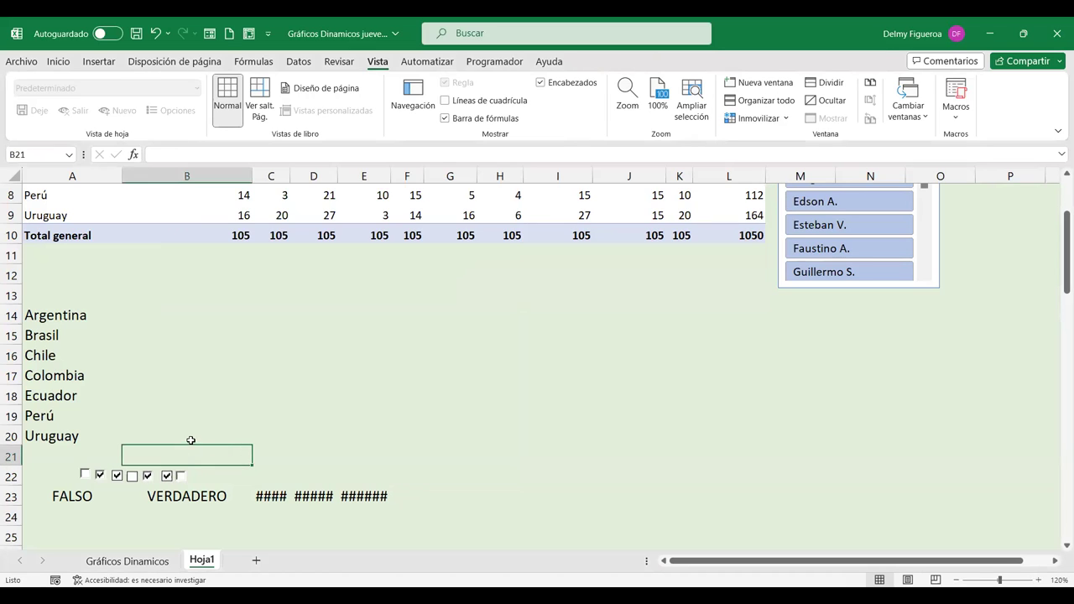
left_click(173, 313)
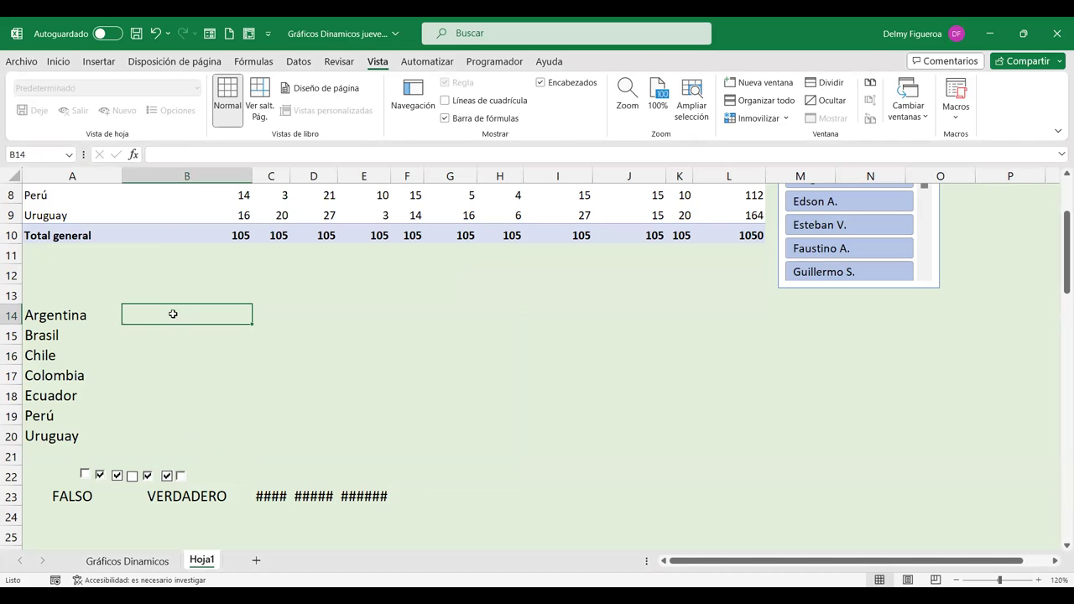
scroll(355, 375, "up", 1)
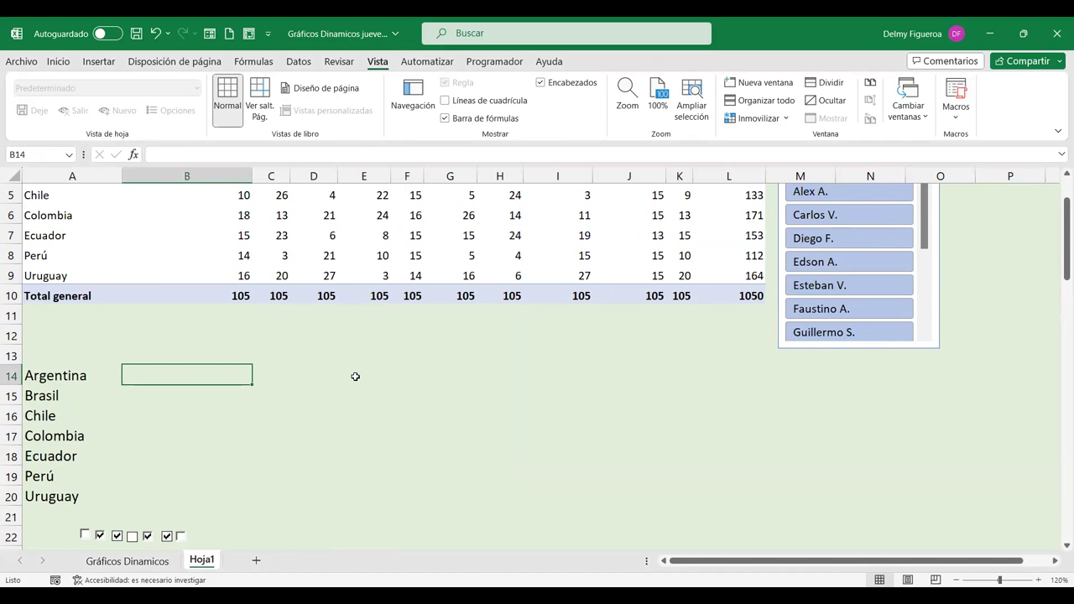
scroll(354, 376, "up", 1)
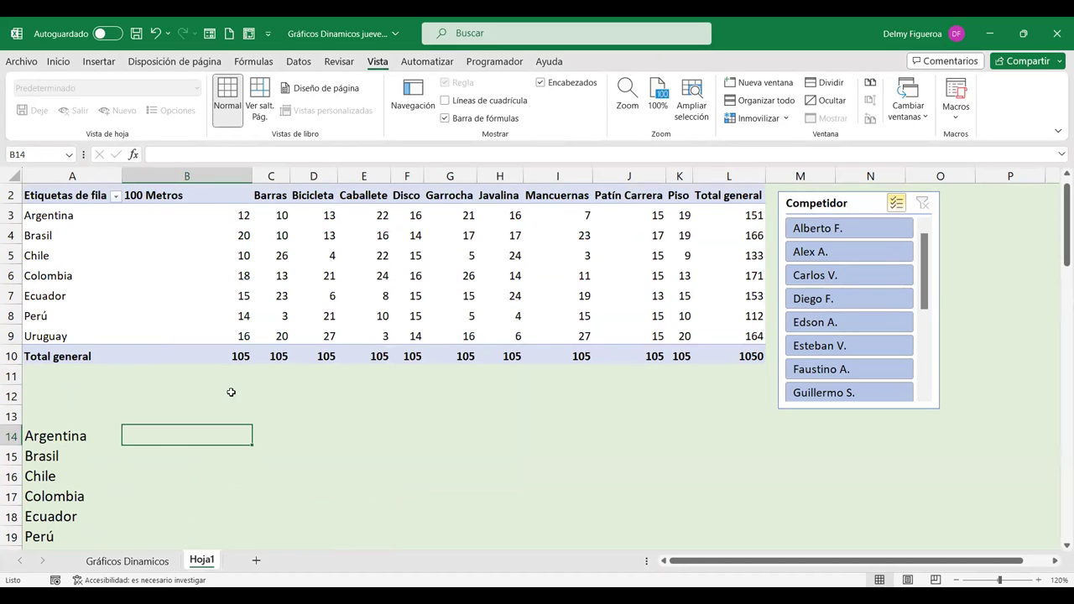
scroll(177, 407, "down", 1)
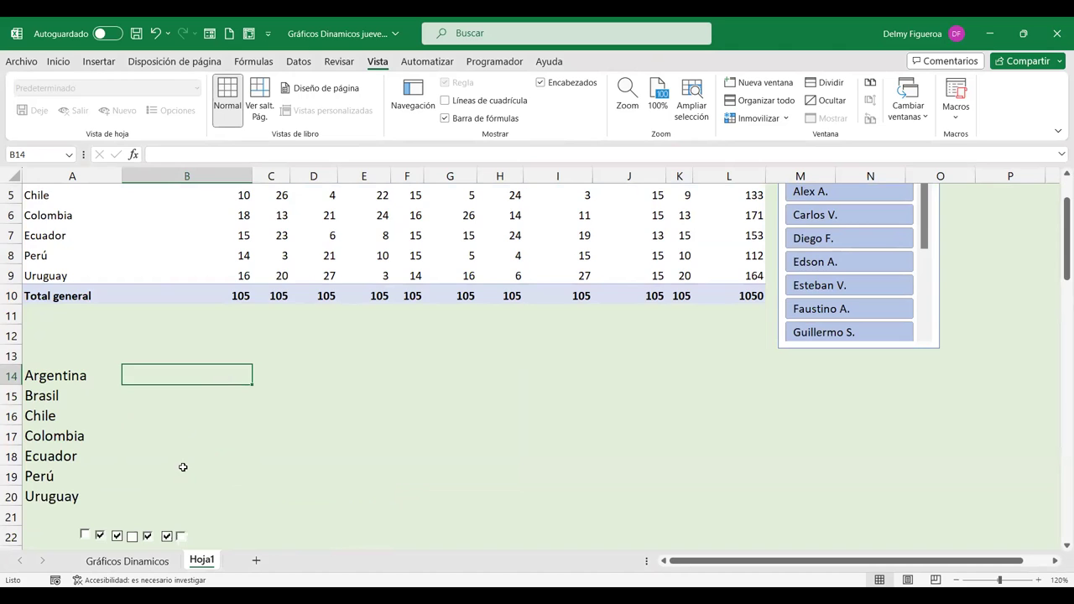
scroll(184, 473, "down", 1)
scroll(183, 473, "down", 2)
scroll(110, 401, "up", 2)
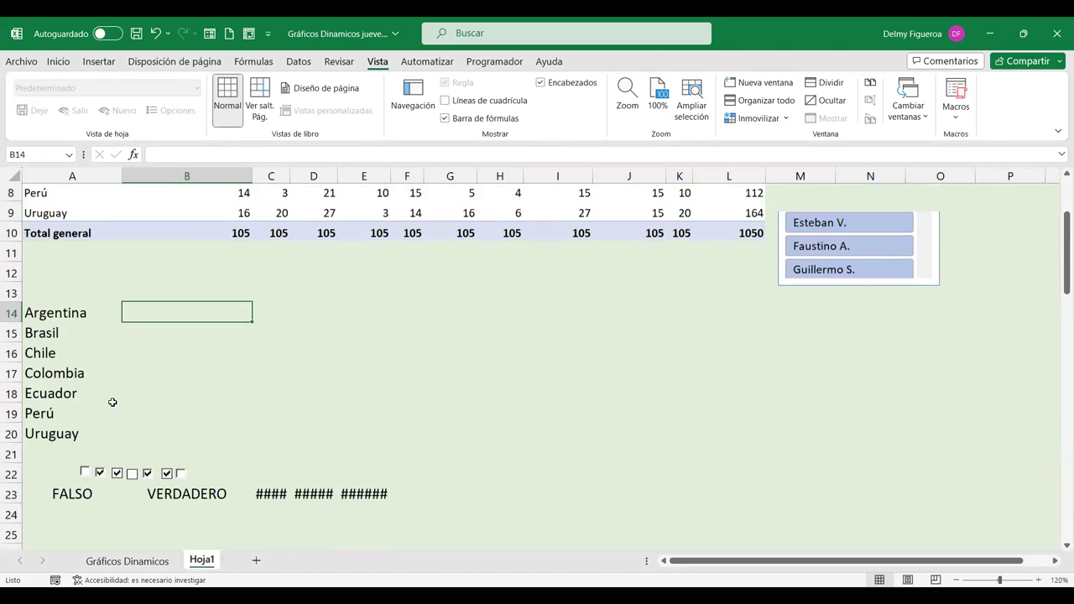
scroll(161, 334, "up", 1)
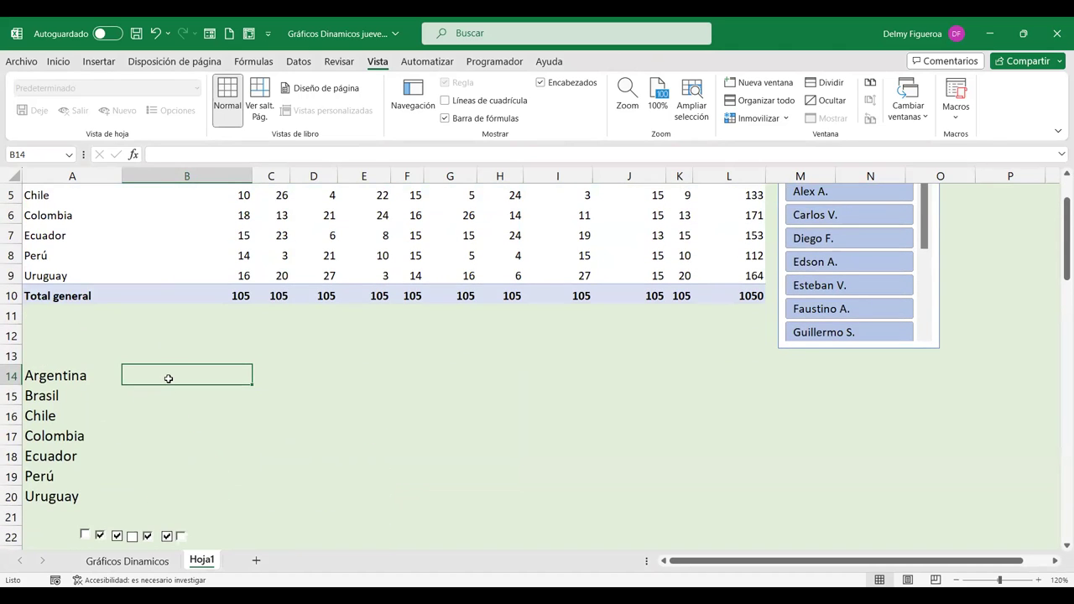
scroll(165, 376, "up", 1)
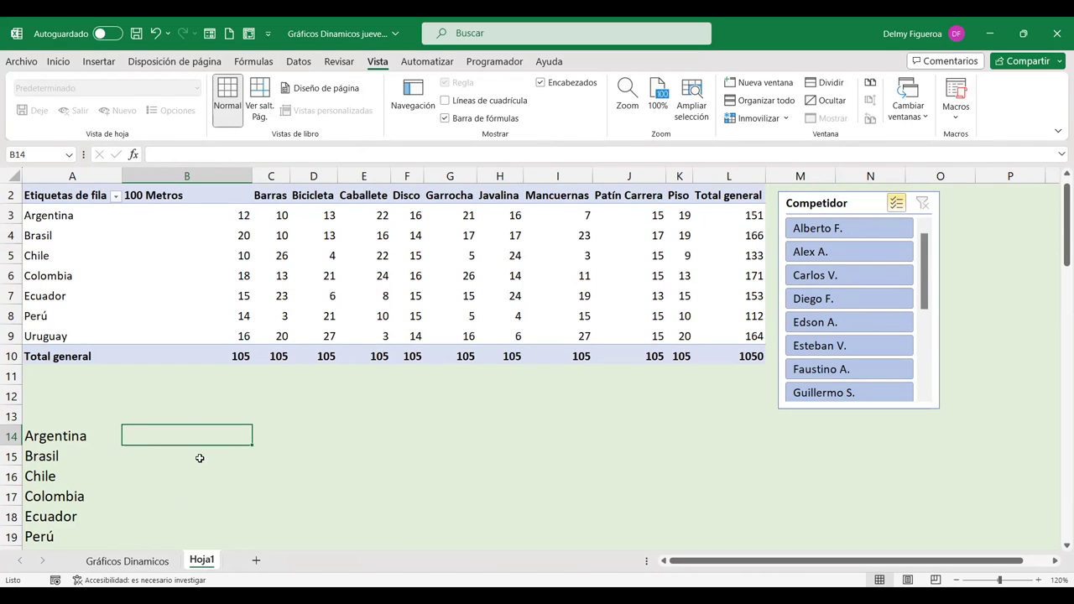
scroll(201, 455, "down", 1)
scroll(199, 455, "down", 1)
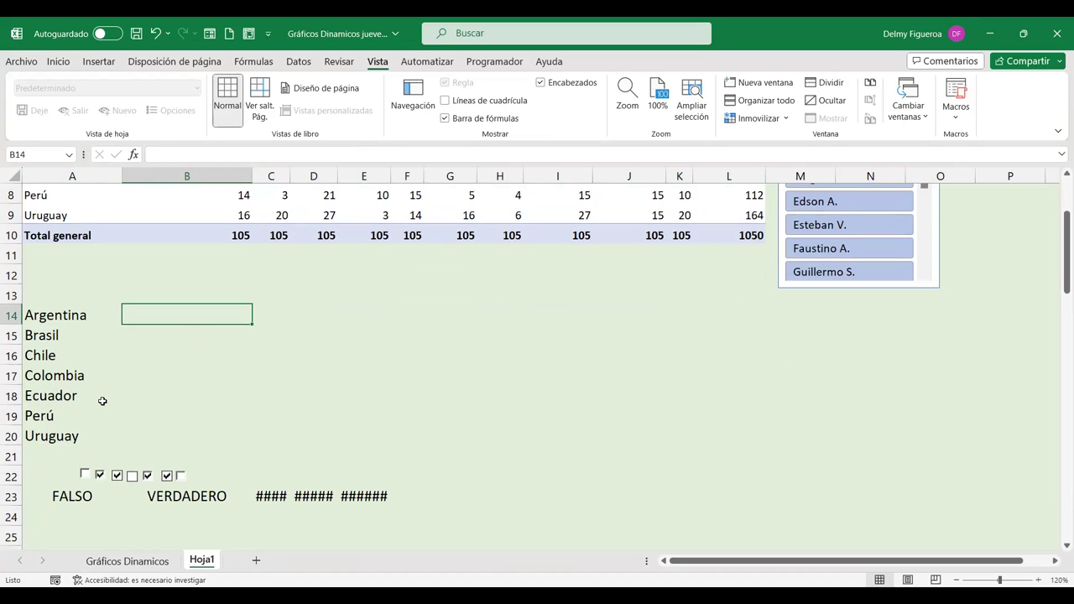
left_click(85, 475)
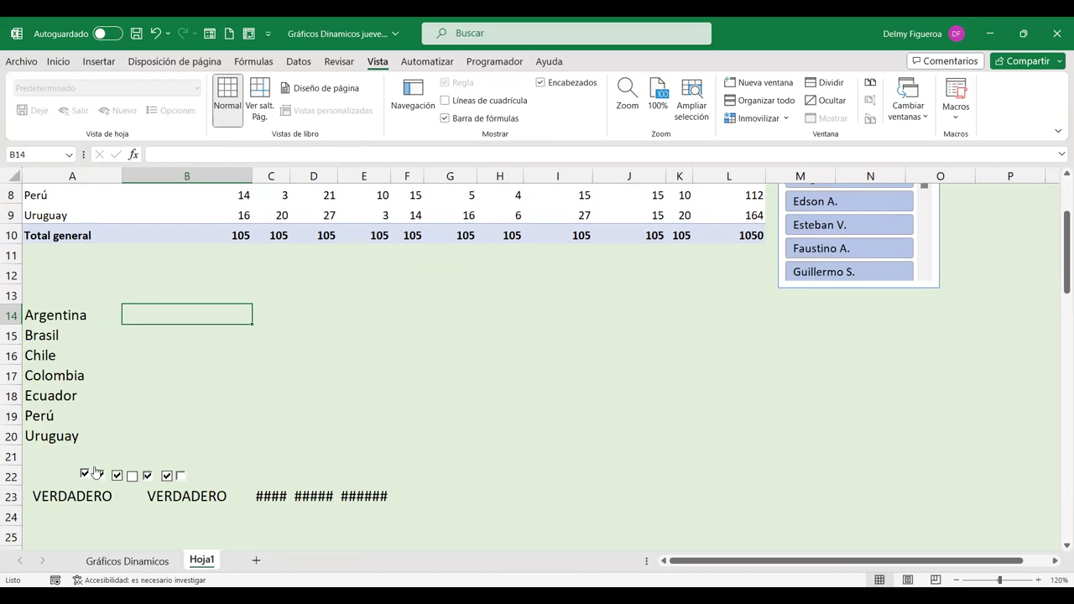
left_click(182, 335)
left_click(176, 375)
left_click(193, 416)
scroll(201, 427, "up", 3)
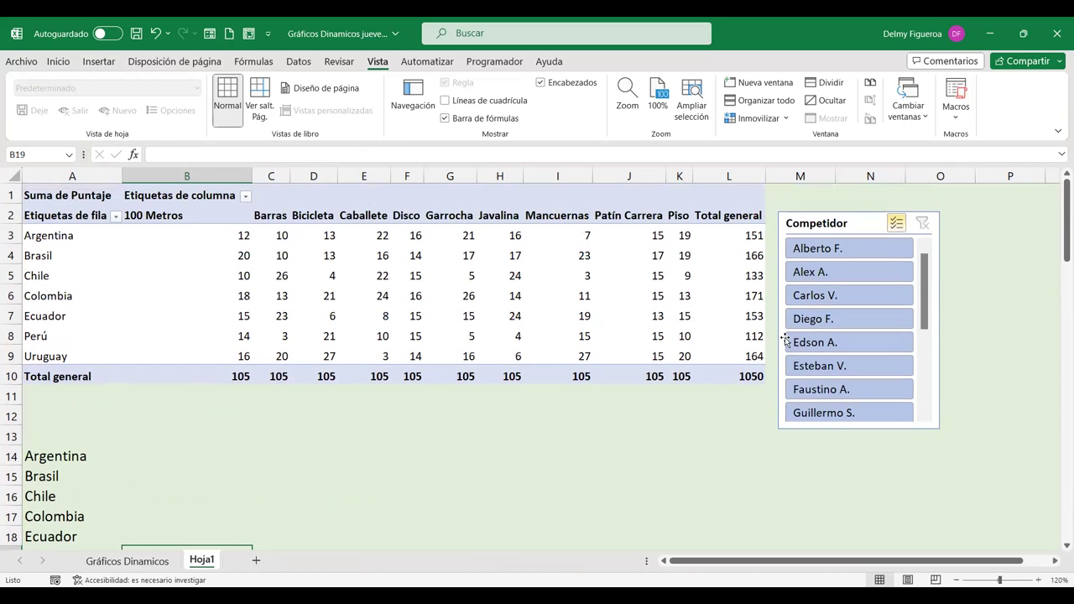
scroll(238, 384, "down", 1)
left_click(189, 397)
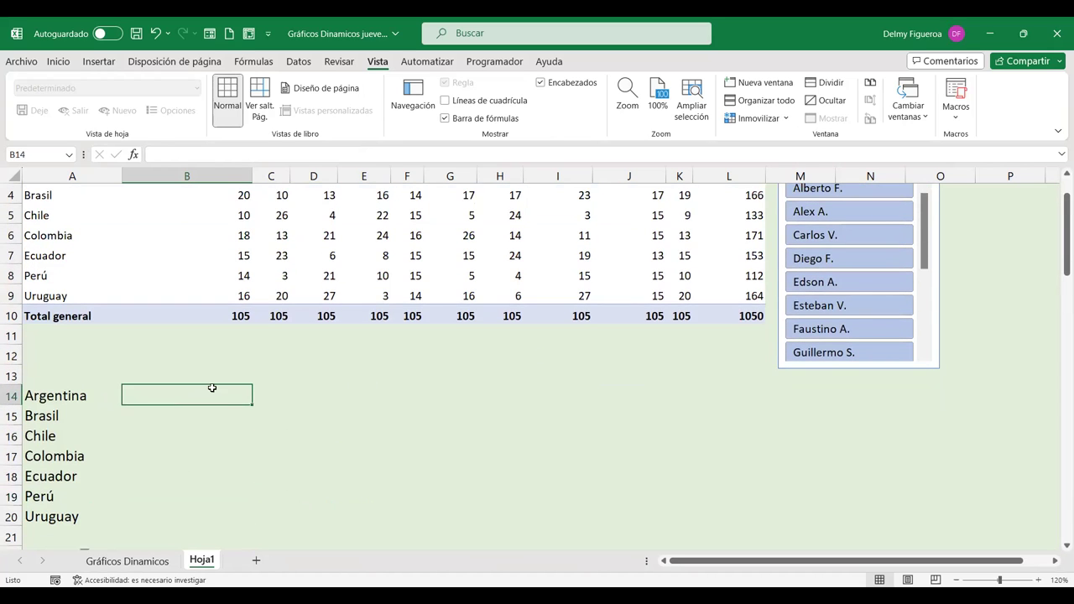
scroll(330, 424, "down", 1)
scroll(331, 424, "down", 1)
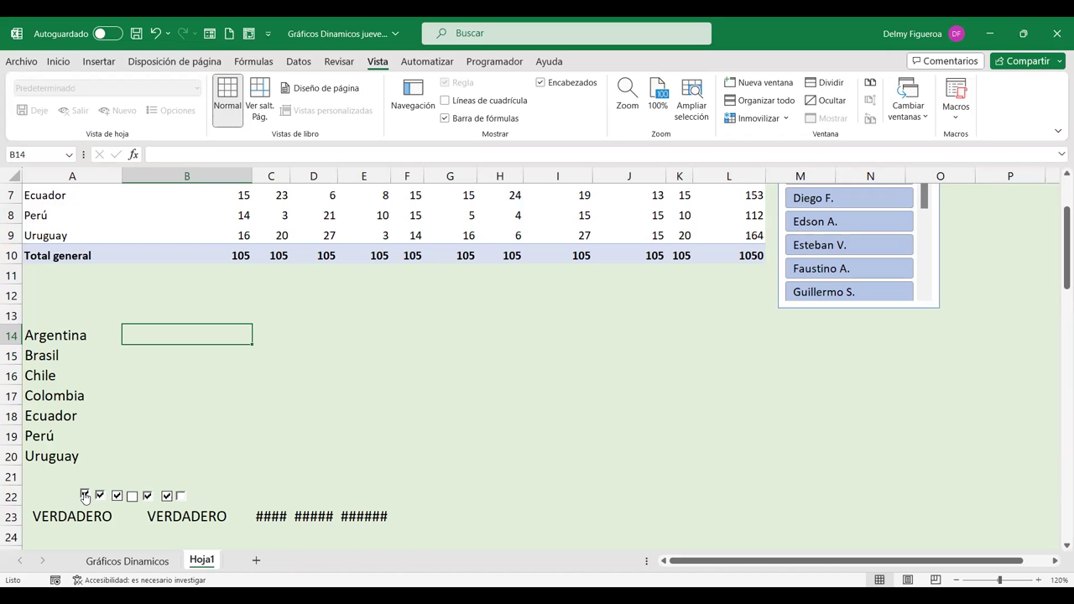
scroll(265, 357, "up", 1)
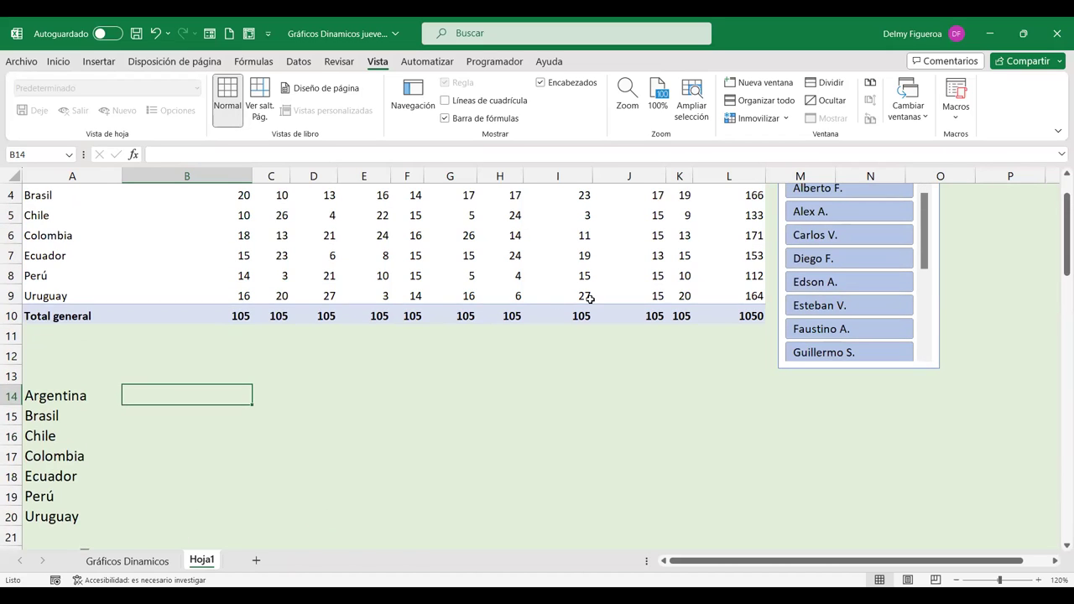
scroll(590, 298, "up", 1)
scroll(199, 445, "down", 2)
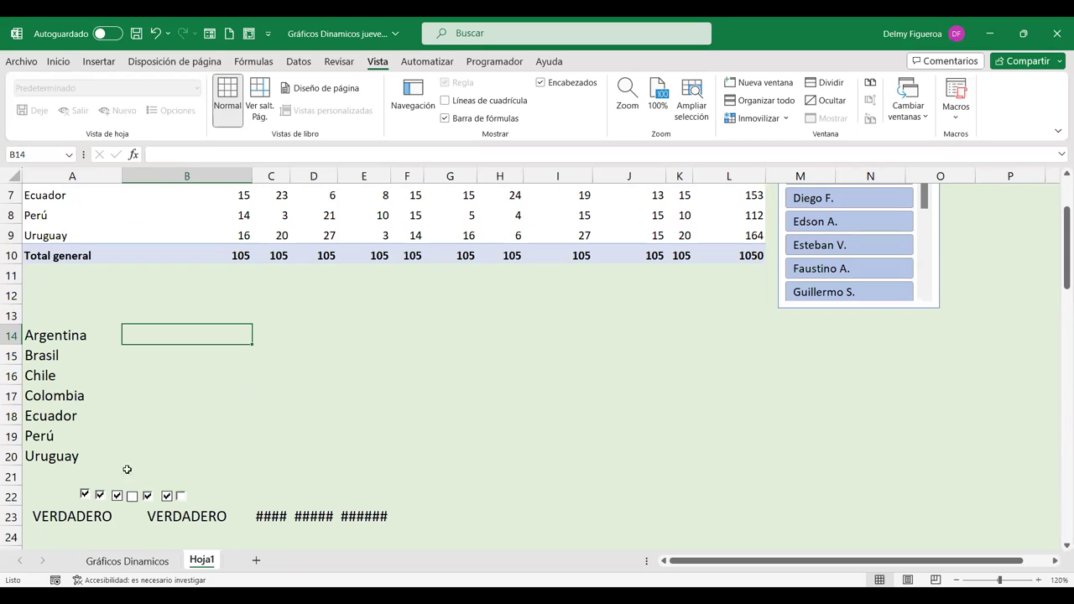
left_click(85, 495)
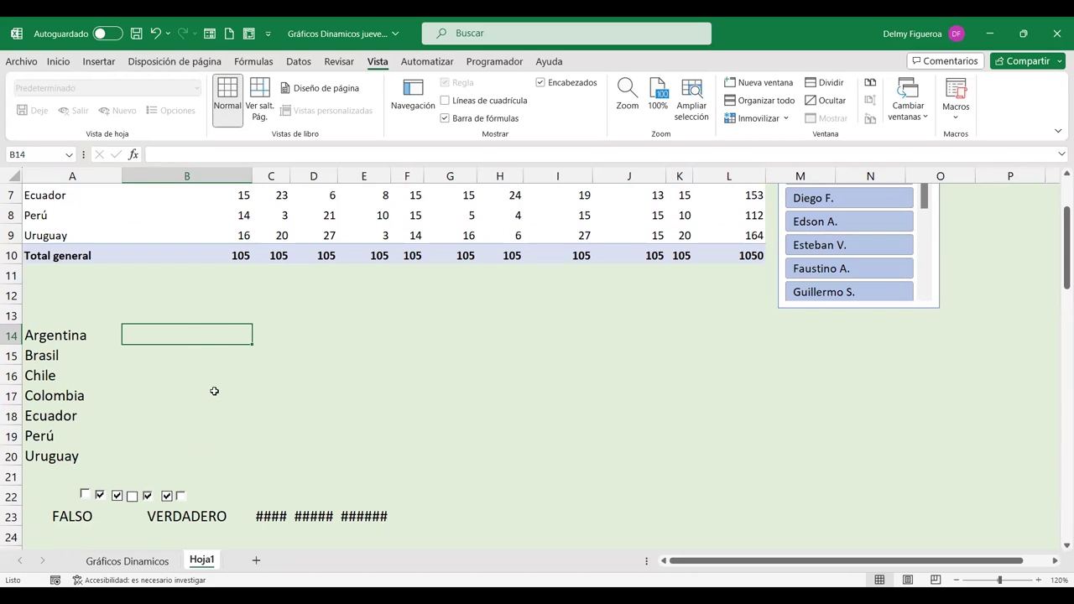
scroll(214, 390, "up", 1)
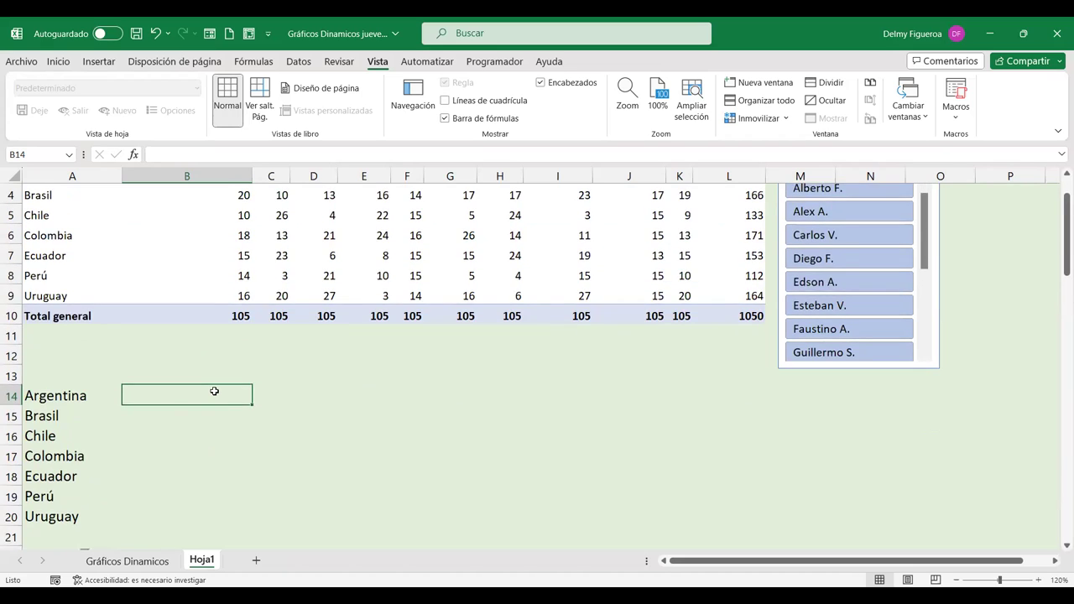
scroll(214, 391, "up", 1)
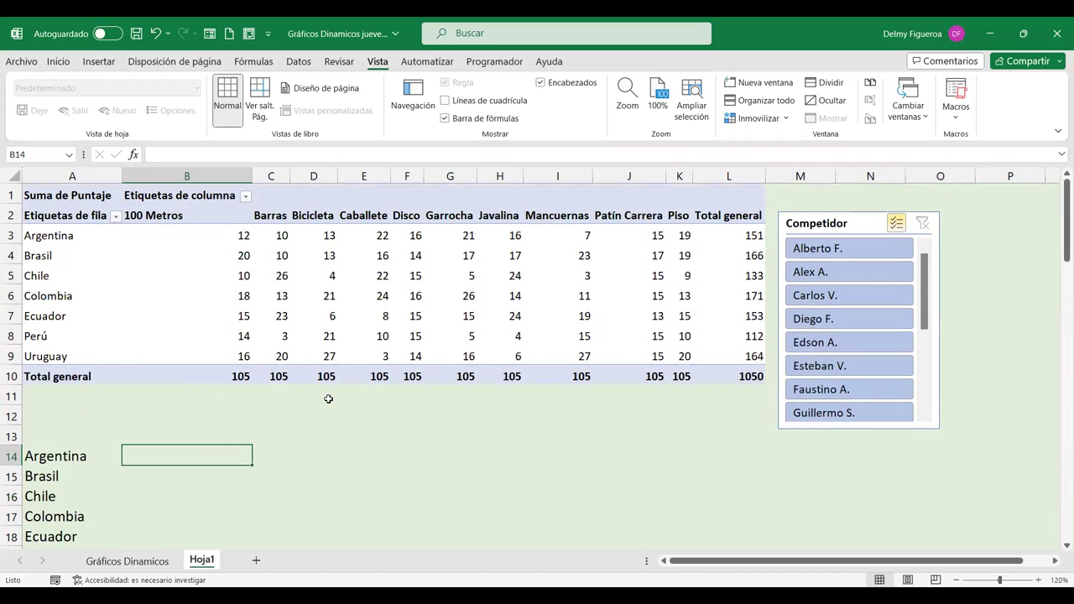
scroll(328, 398, "down", 1)
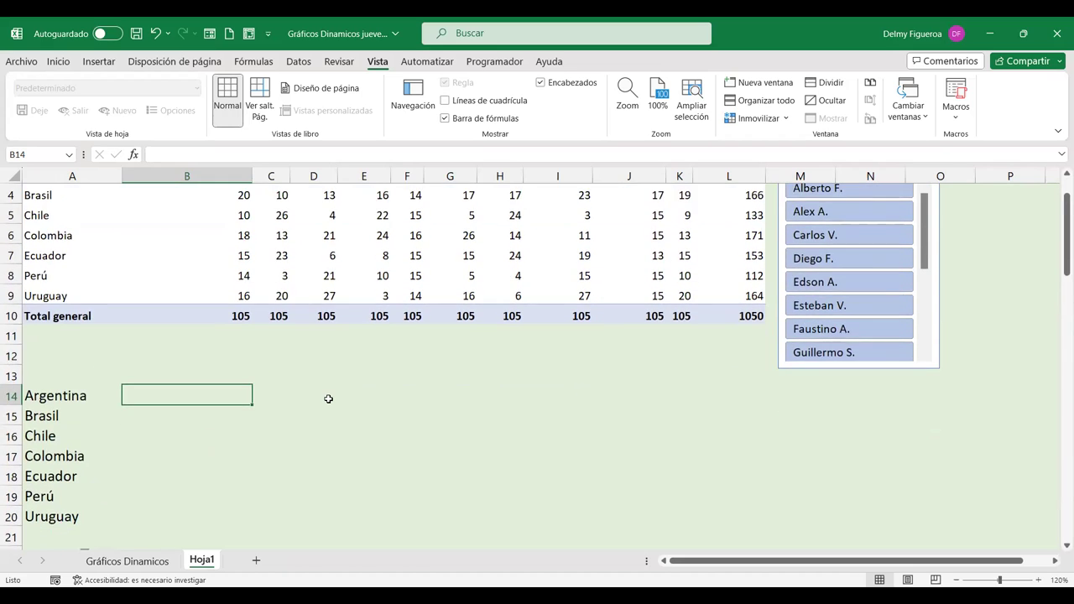
scroll(328, 399, "down", 2)
scroll(326, 405, "up", 1)
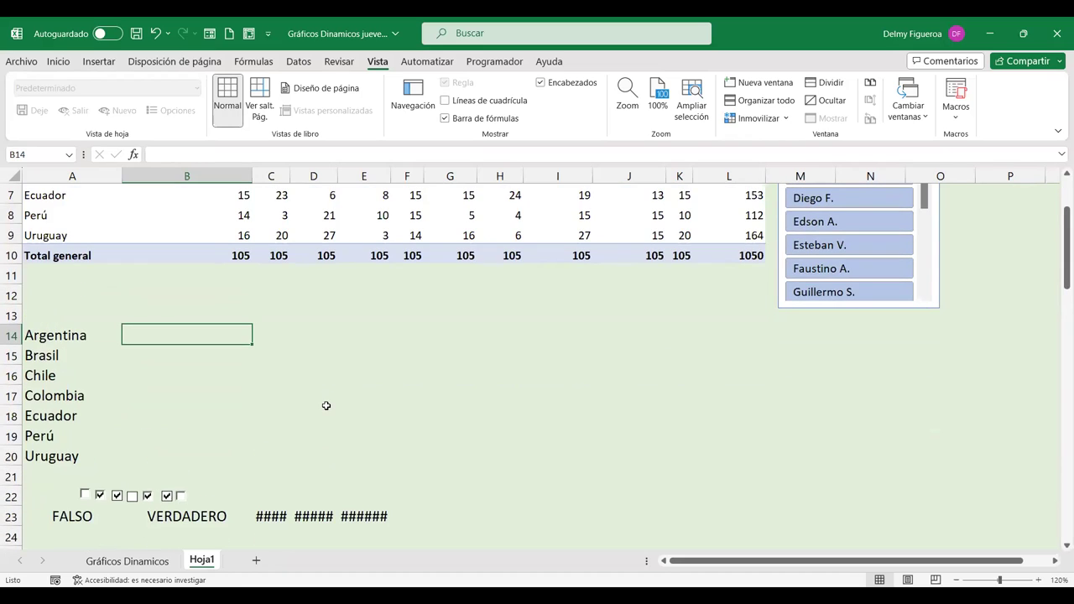
scroll(327, 405, "up", 2)
scroll(327, 405, "down", 2)
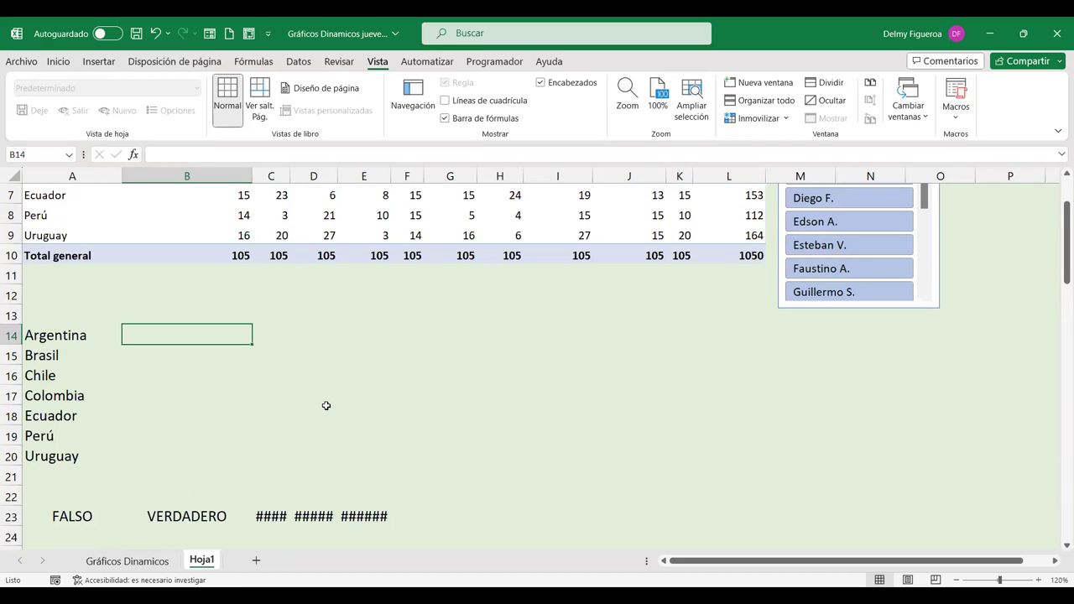
scroll(326, 405, "up", 1)
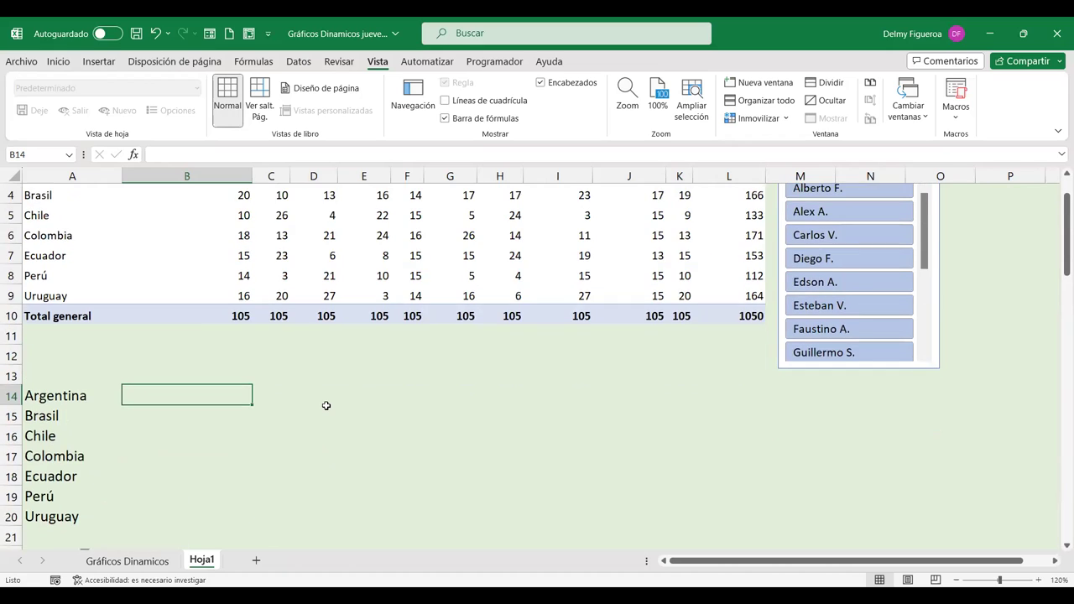
scroll(326, 405, "up", 1)
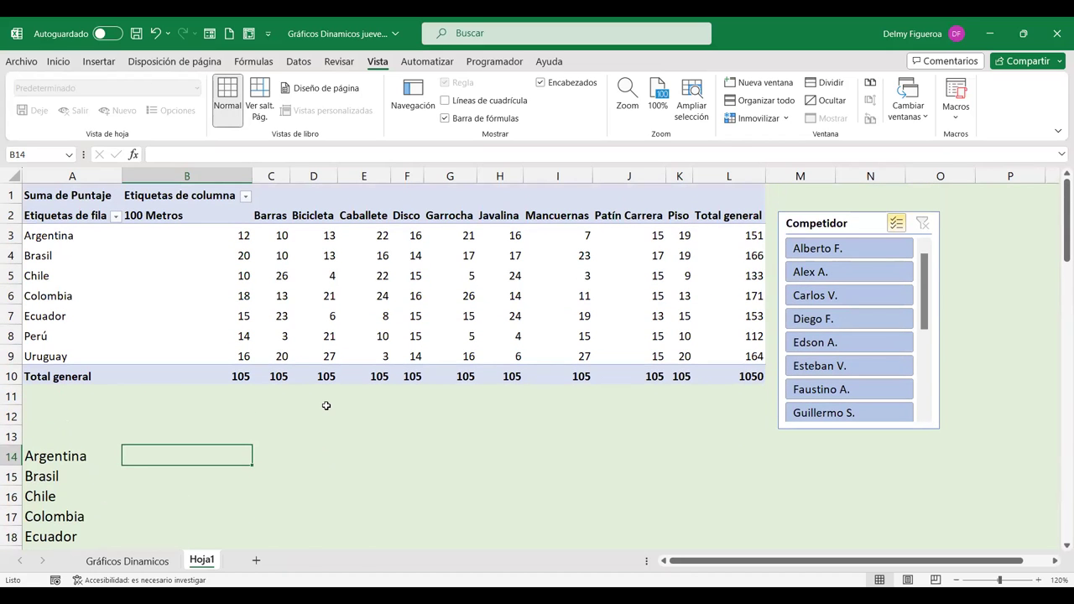
Try starting an SI formula in B14, then abandon it and tick the first checkbox so A23 reads VERDADERO.
type("+")
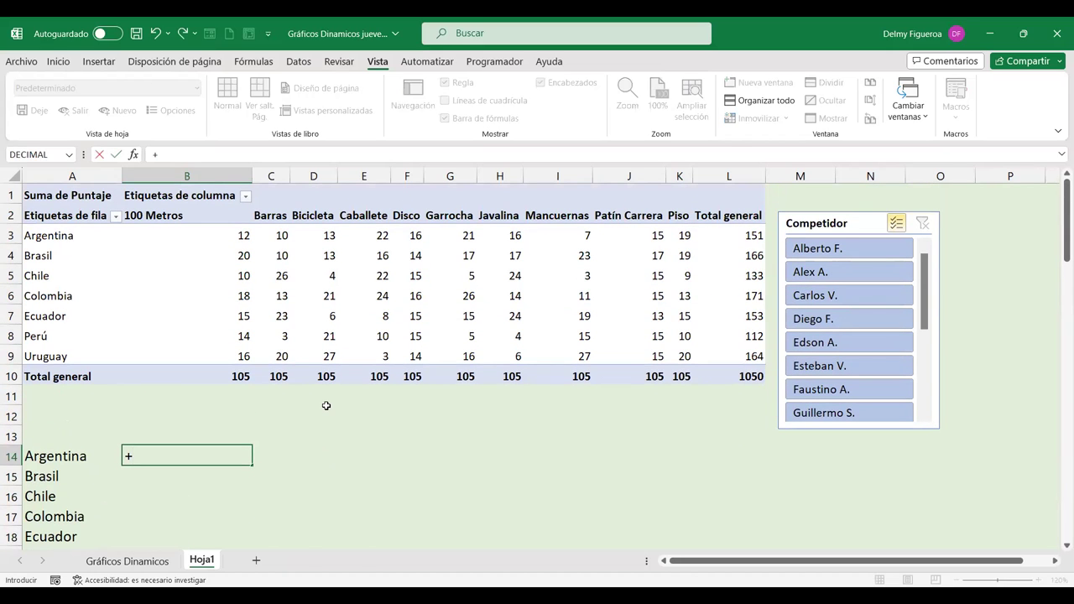
type("si")
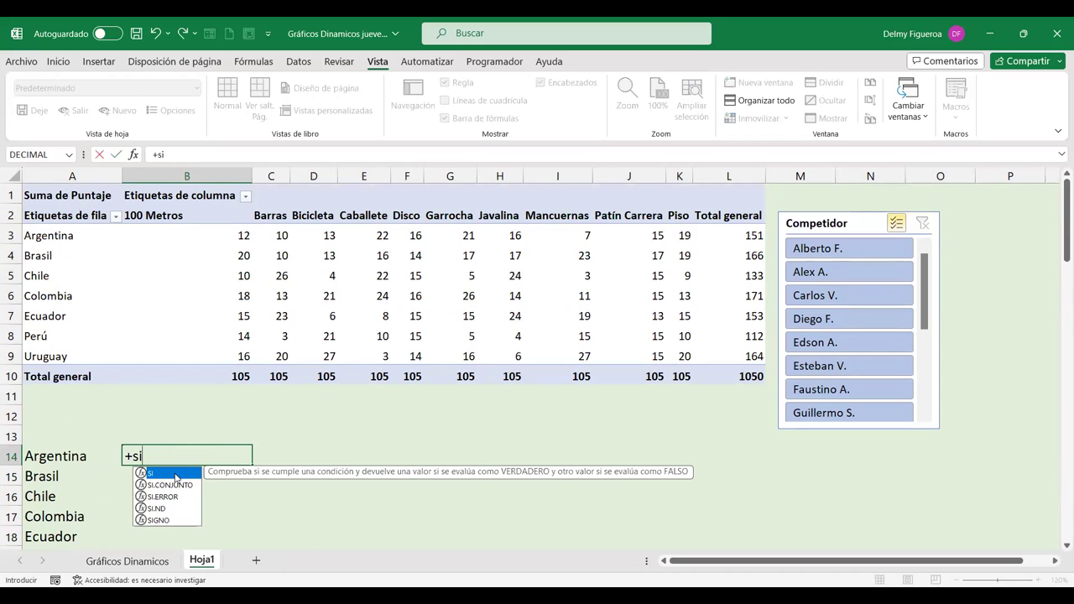
double_click(176, 477)
scroll(199, 453, "down", 2)
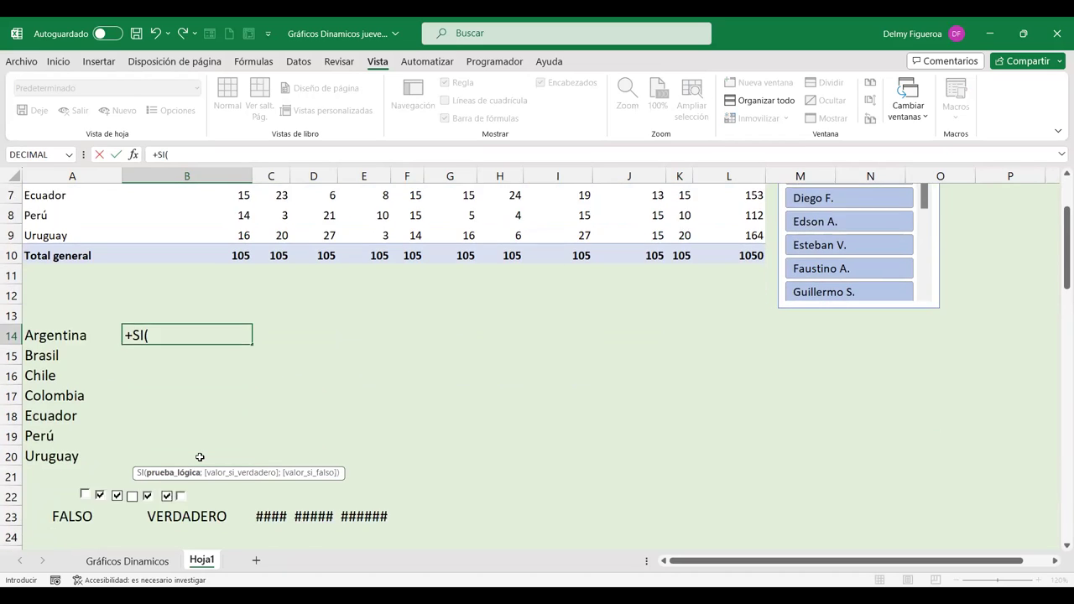
scroll(192, 443, "down", 1)
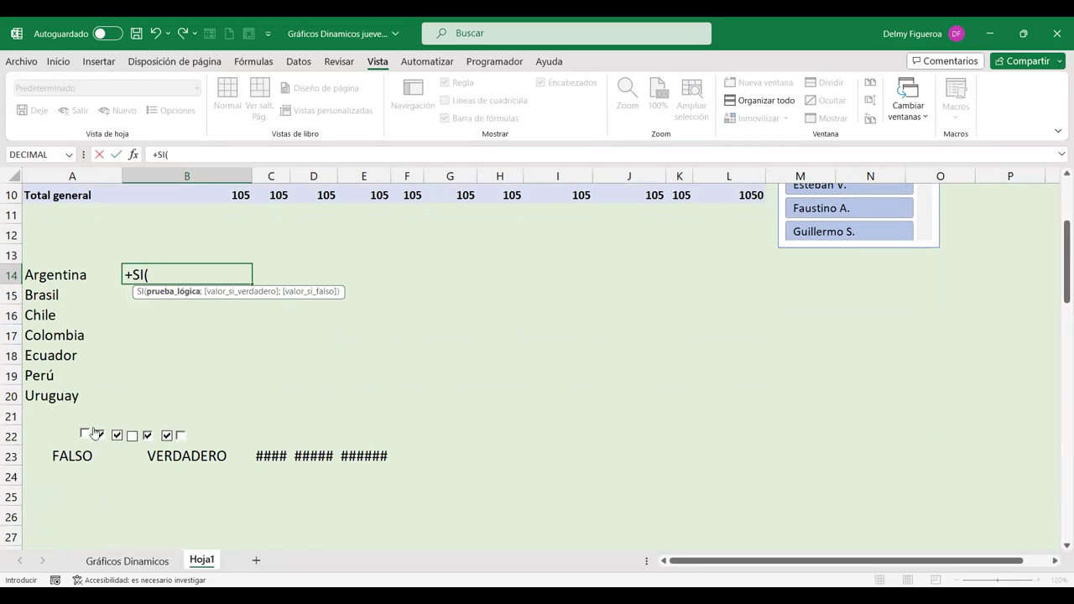
left_click(85, 434)
left_click(85, 433)
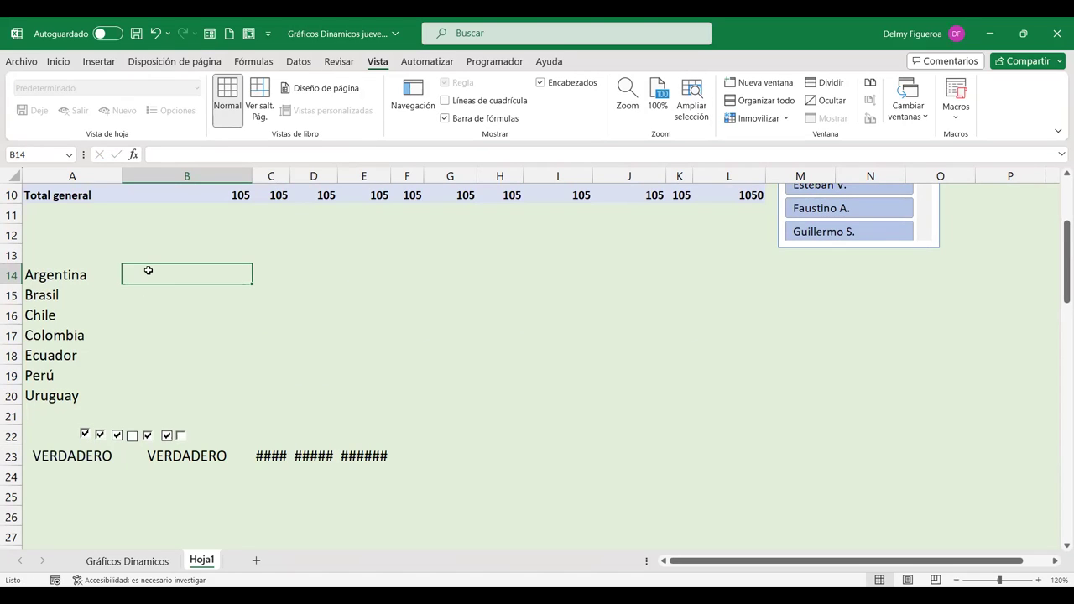
Begin +SI(A23 in B14, using A23 as the logical test.
type("+")
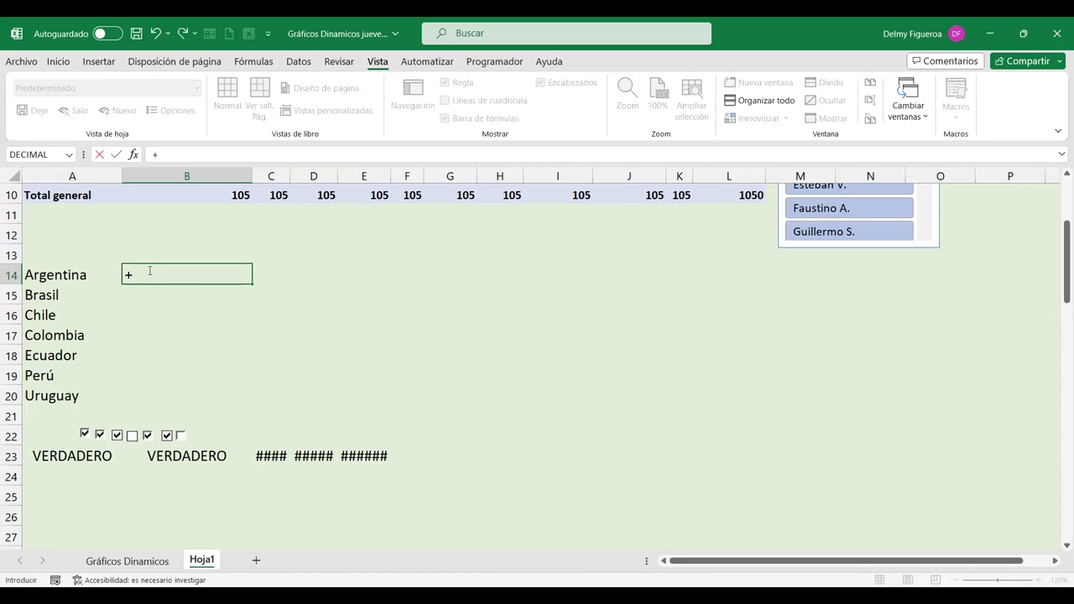
type("si")
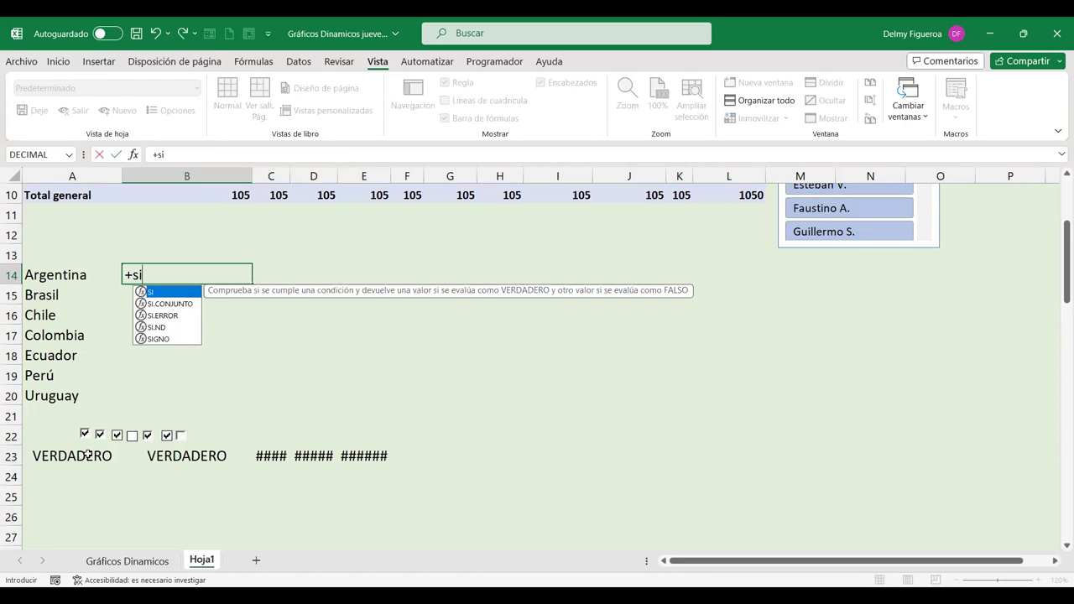
key("Tab")
left_click(81, 455)
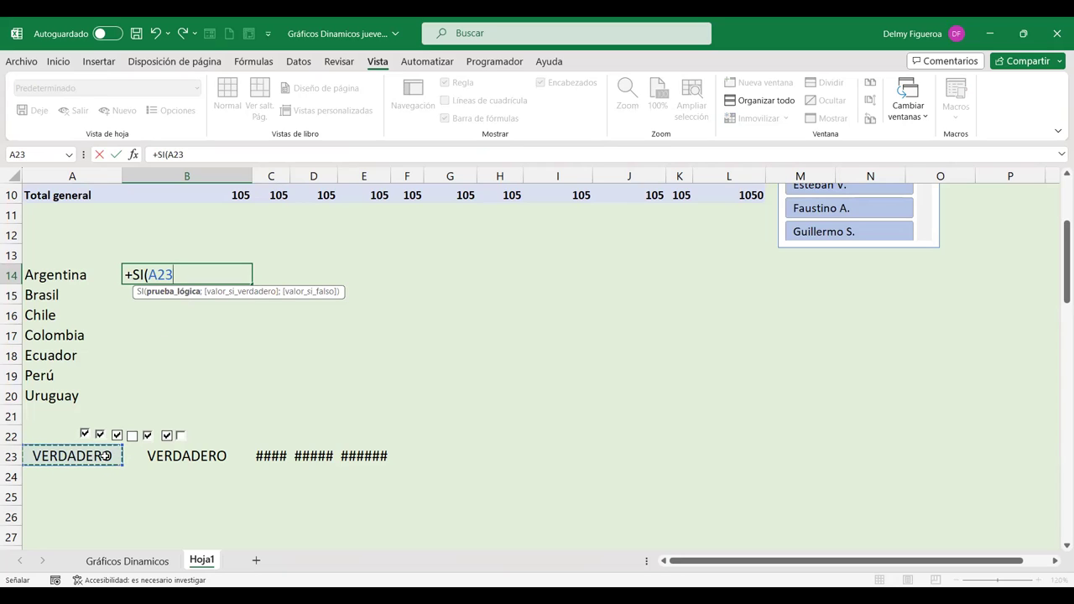
Complete B14 as =SI(A23;IMPORTARDATOSDINAMICOS(..."Argentina");0), referencing pivot cell L3.
type(";")
scroll(535, 378, "up", 1)
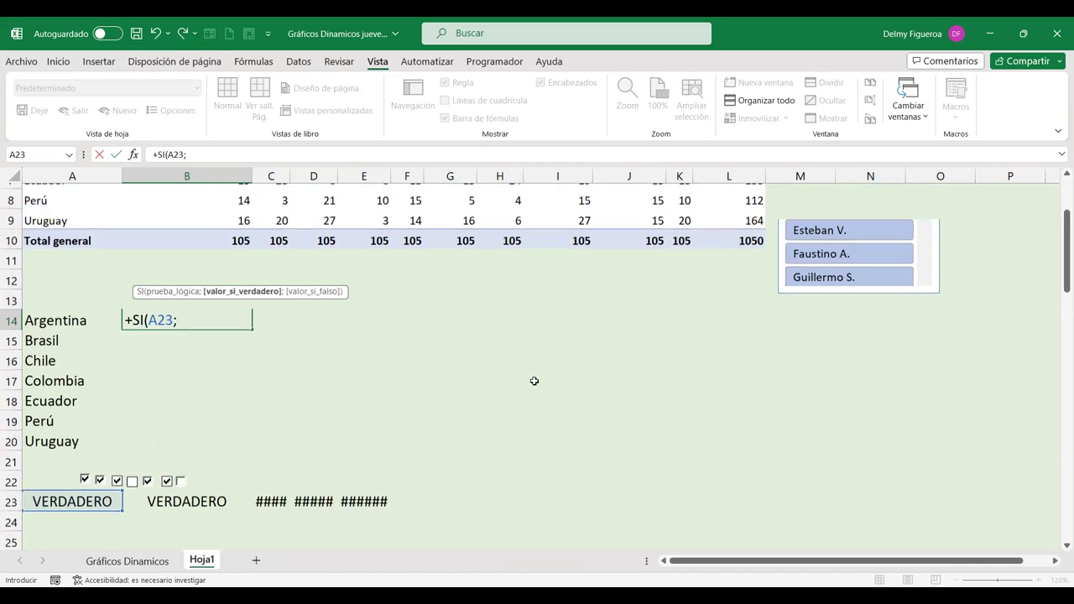
scroll(534, 378, "up", 2)
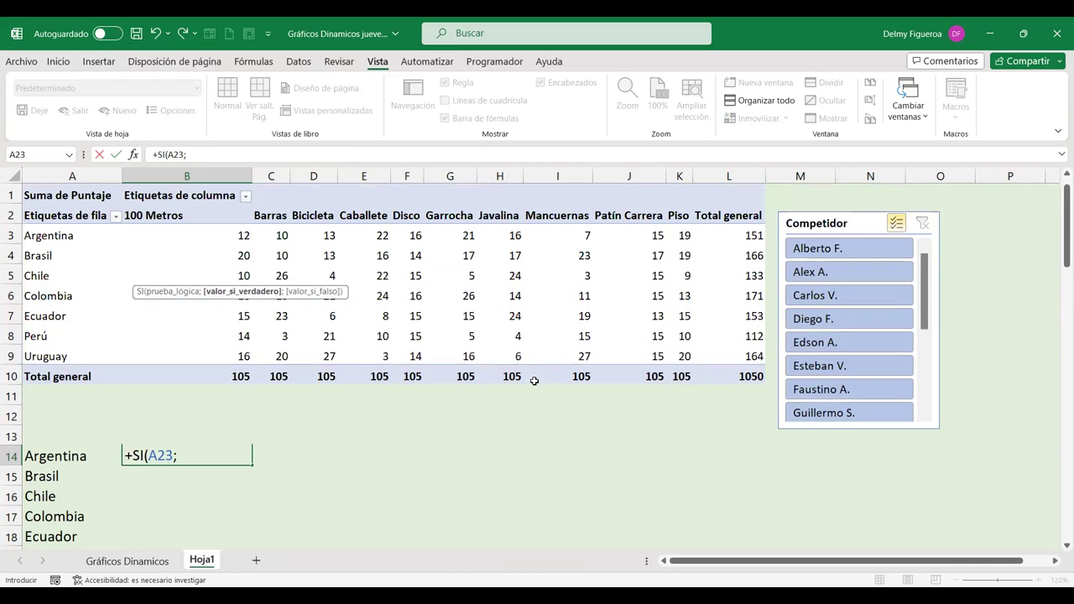
left_click(749, 235)
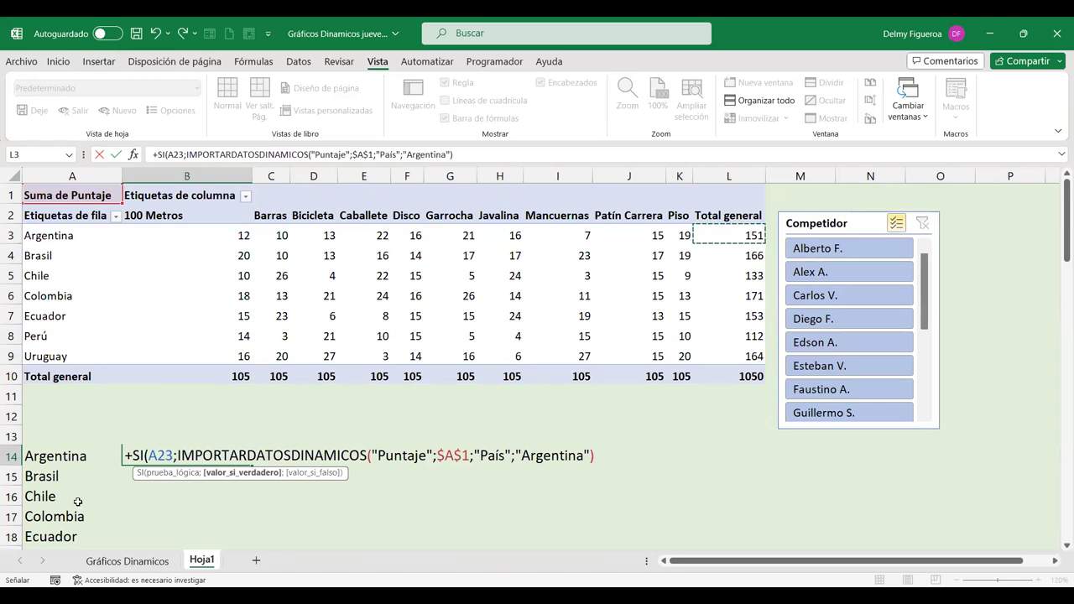
scroll(103, 486, "down", 3)
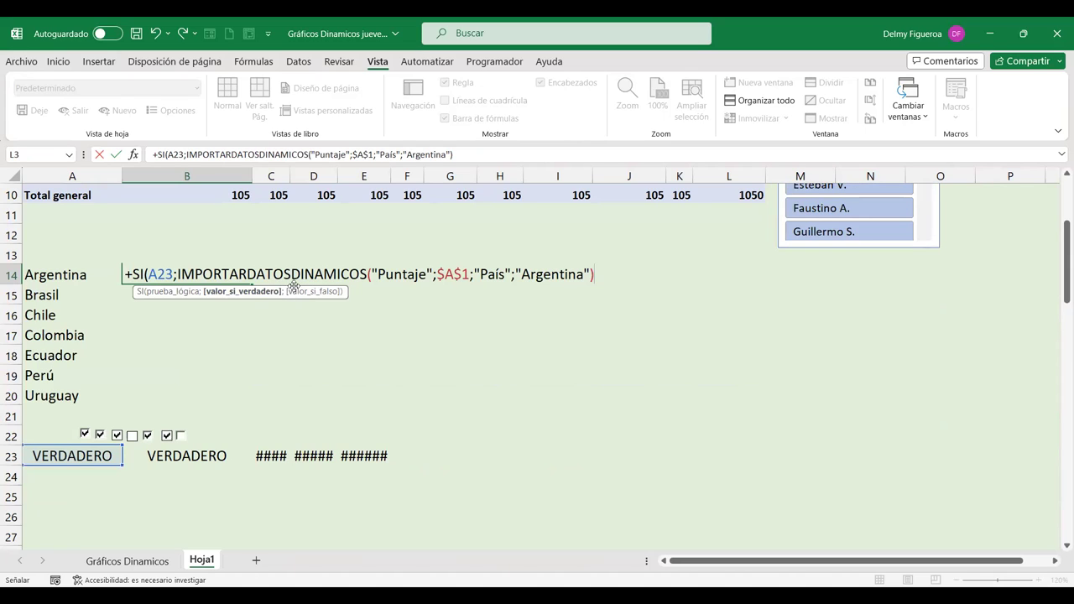
type(";")
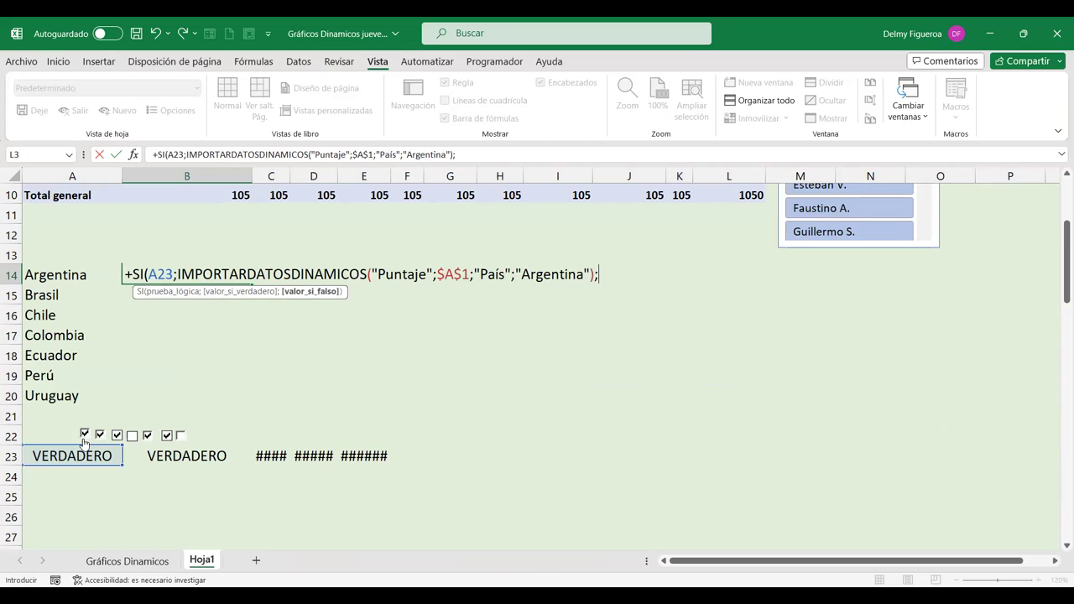
type("0")
type(")")
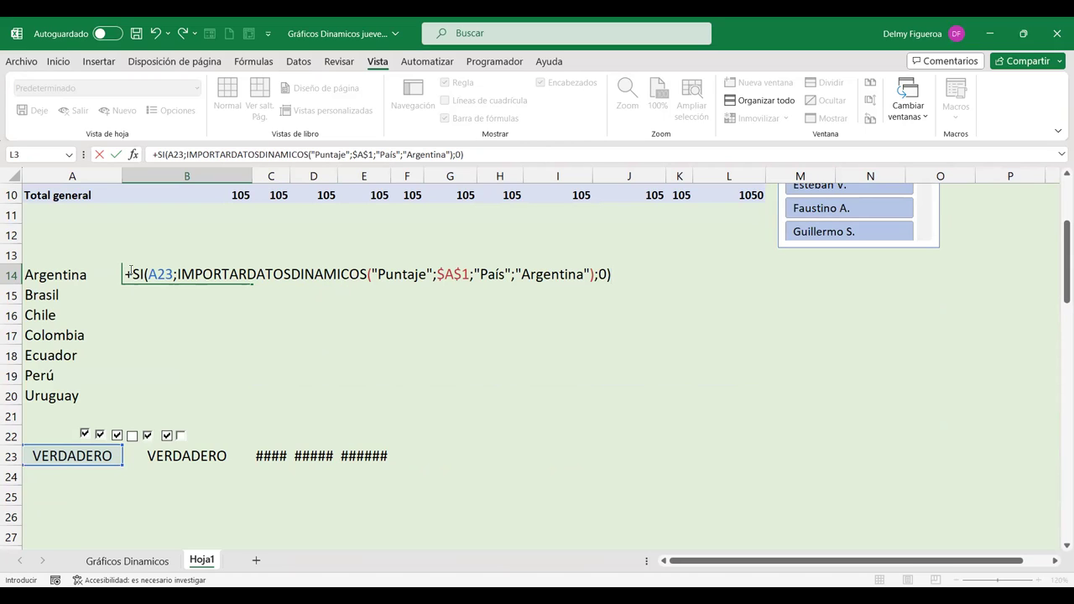
key("Return")
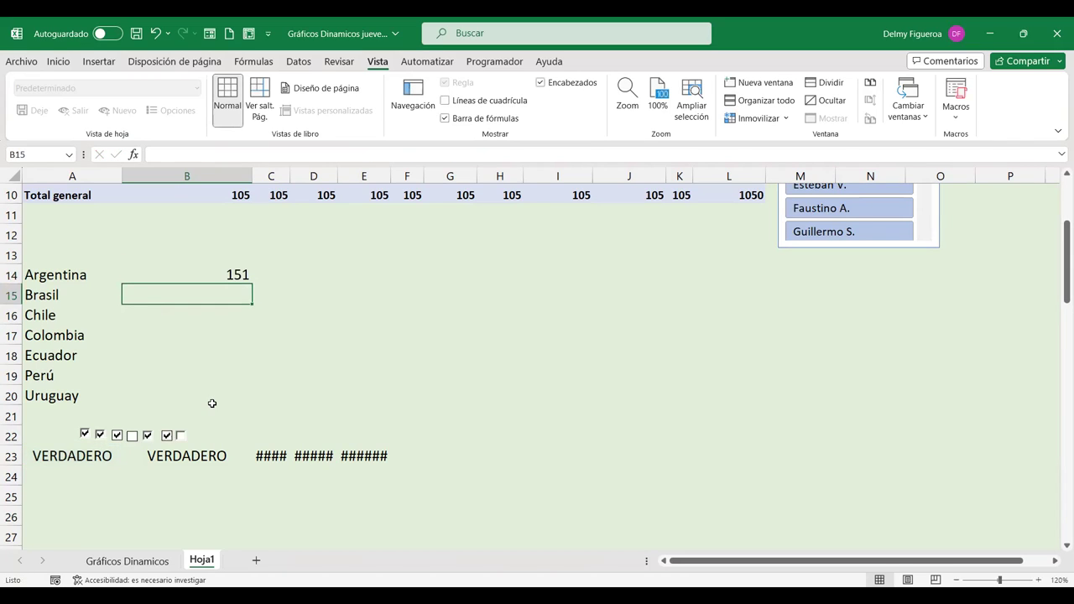
Untick Argentina's checkbox so A23 reads FALSO and B14 shows 0.
scroll(212, 404, "up", 3)
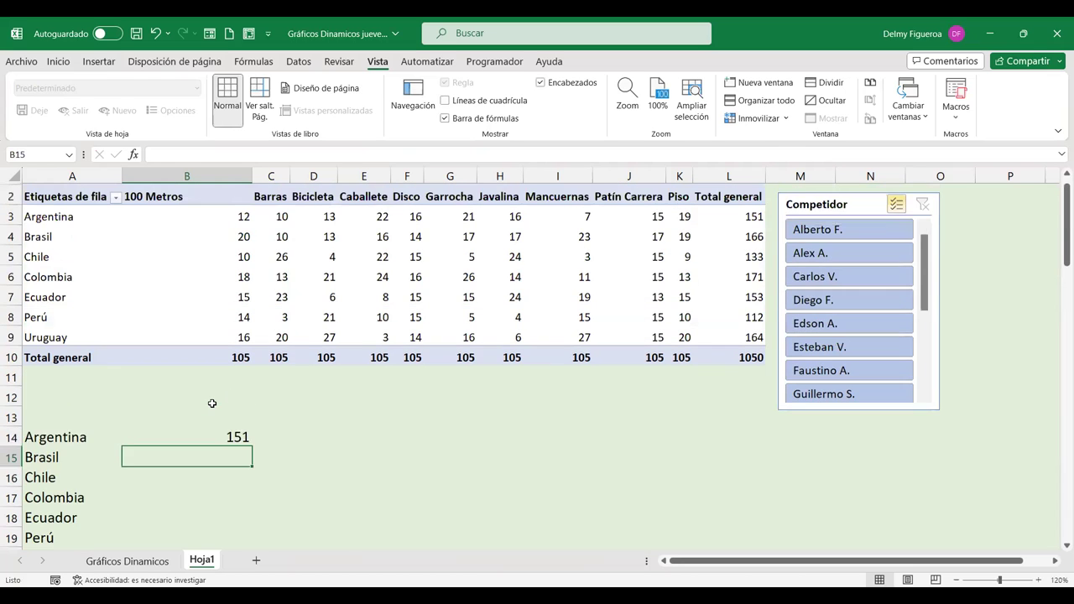
scroll(213, 404, "down", 1)
scroll(212, 404, "down", 3)
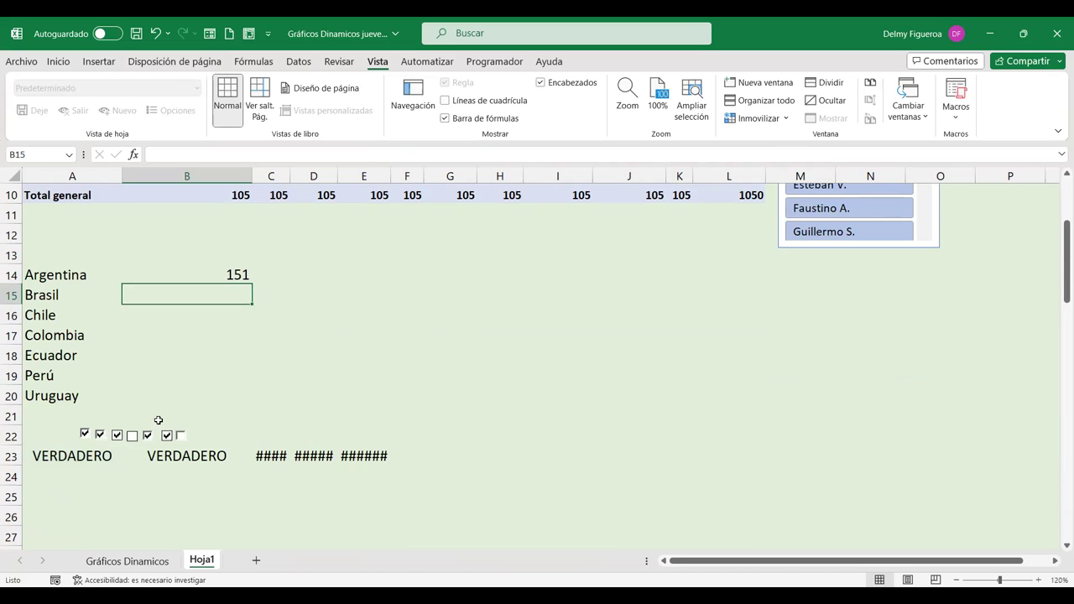
left_click(84, 435)
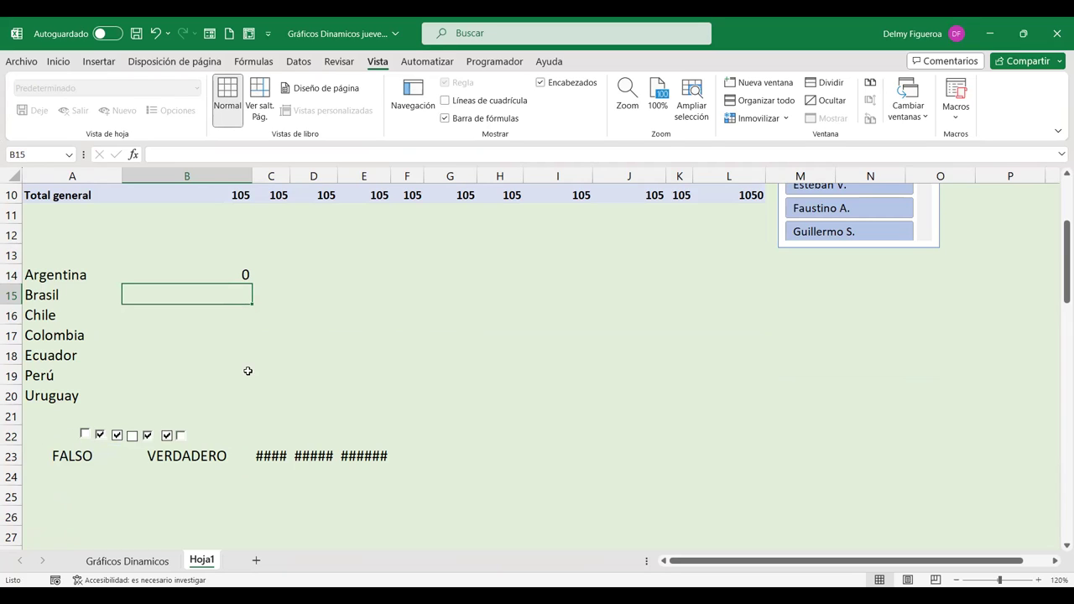
Copy B14's formula text from the formula bar and paste it into B15.
left_click(228, 274)
double_click(229, 274)
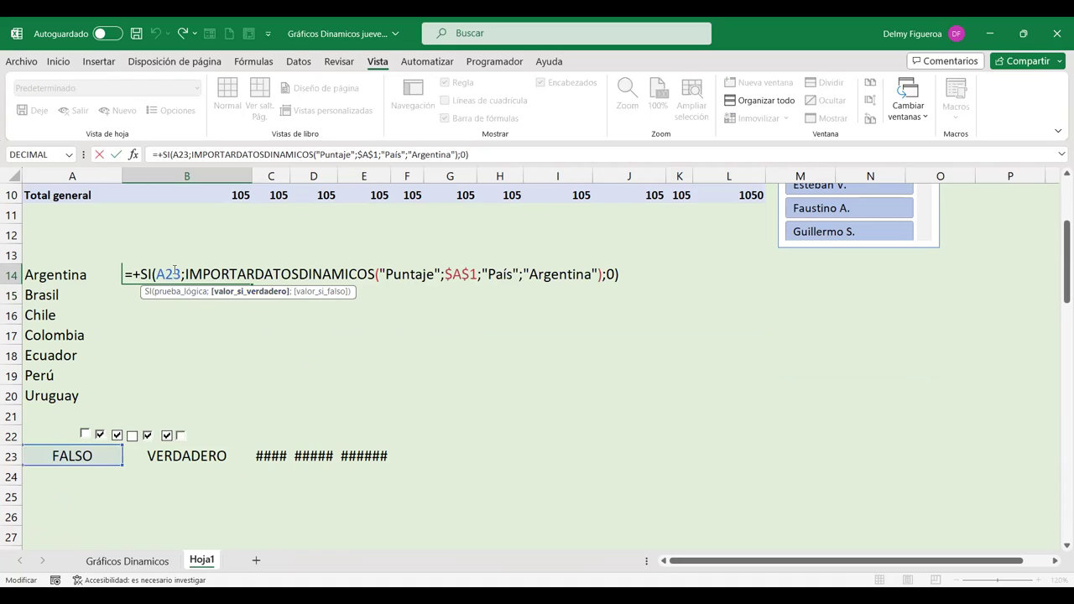
scroll(468, 376, "up", 1)
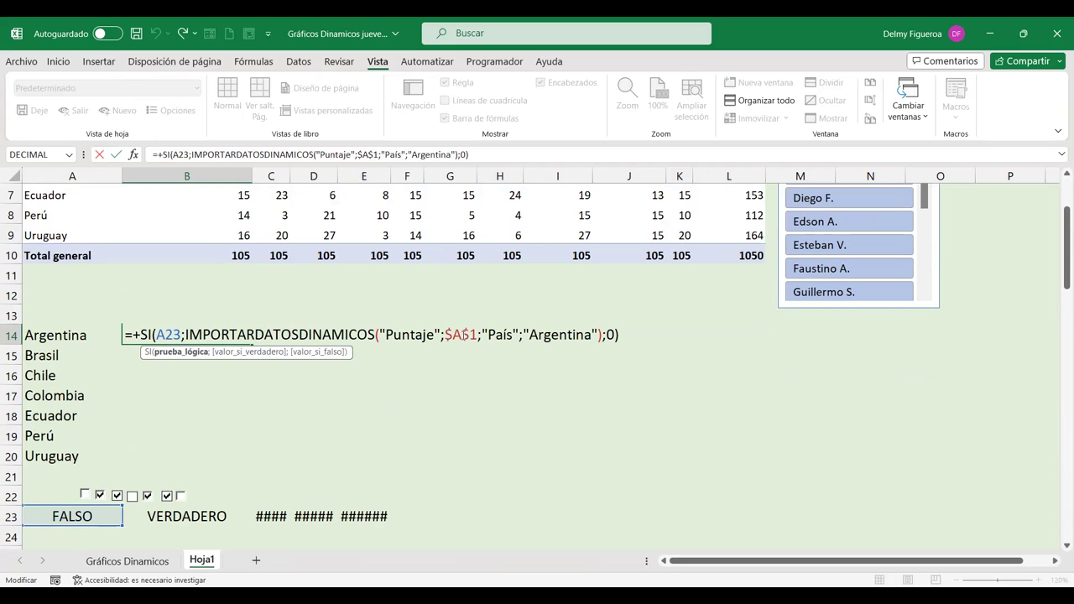
left_click(466, 334)
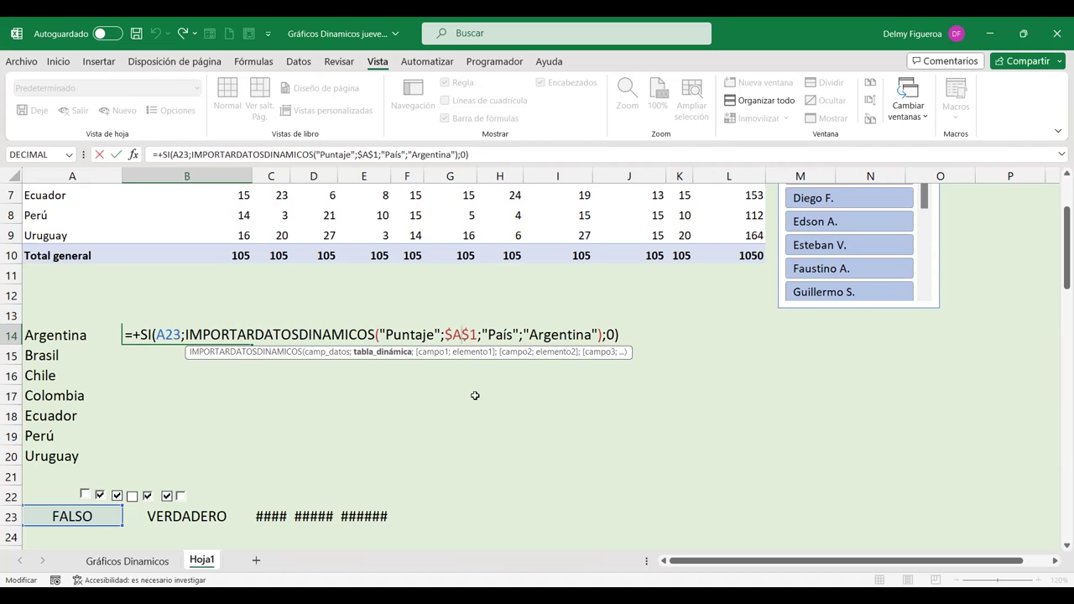
scroll(475, 395, "up", 2)
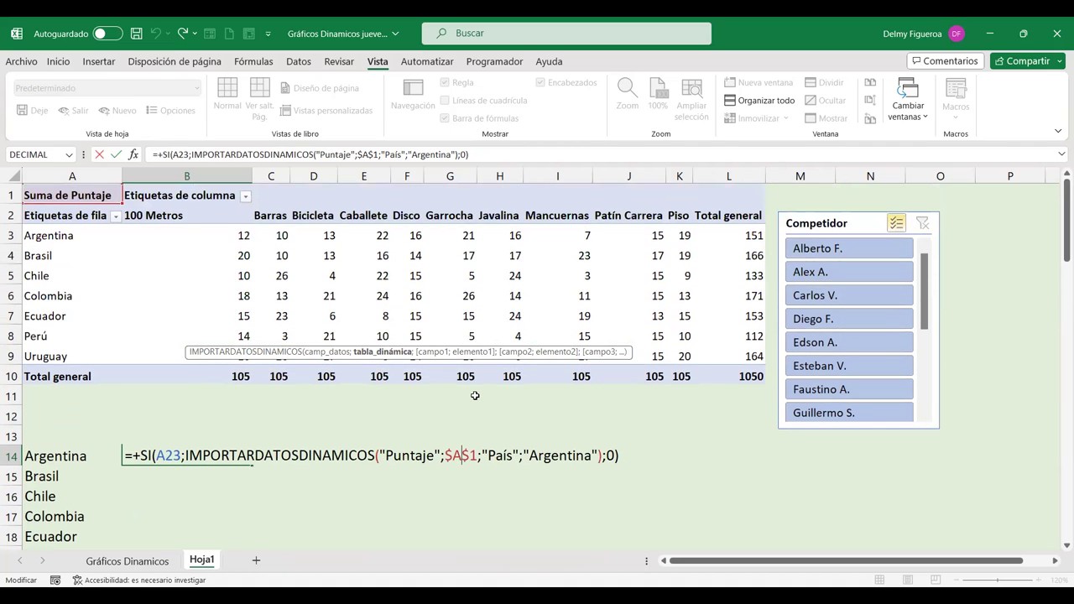
scroll(469, 457, "down", 1)
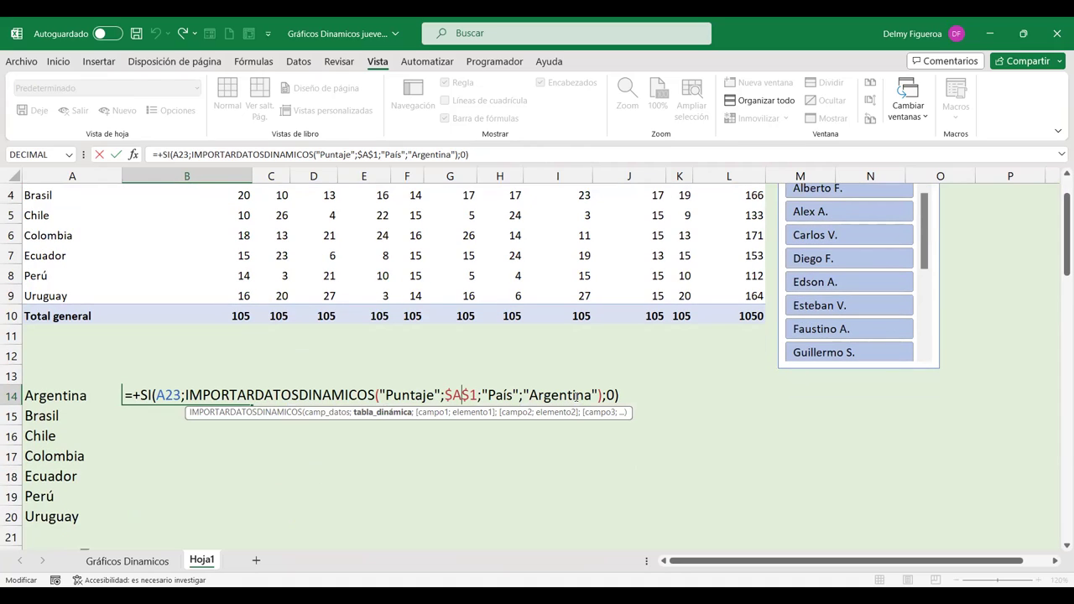
left_click(577, 394)
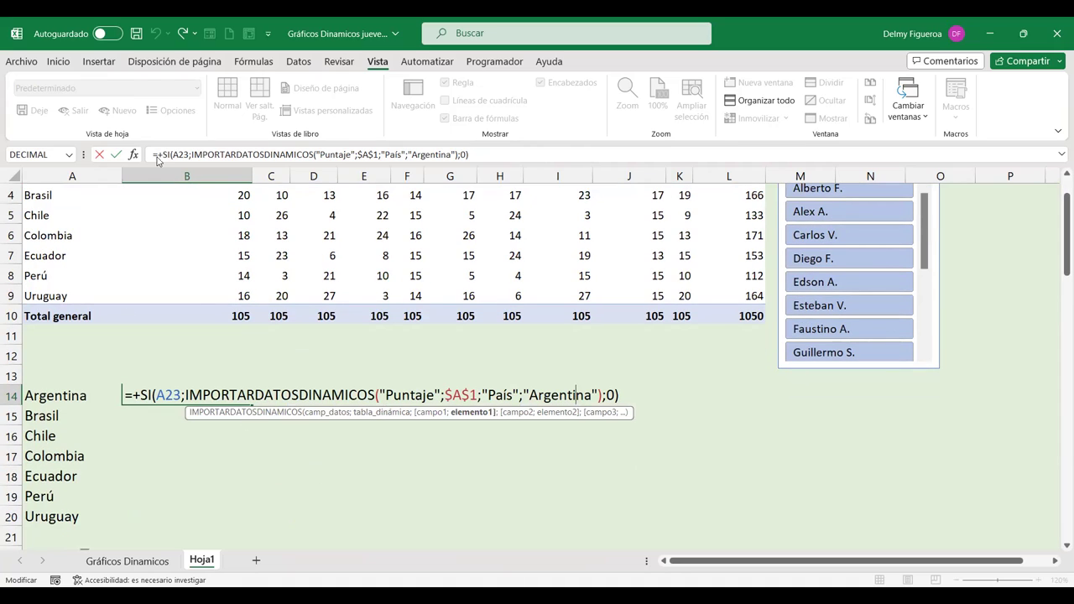
left_click_drag(483, 154, 151, 154)
key("ctrl+c")
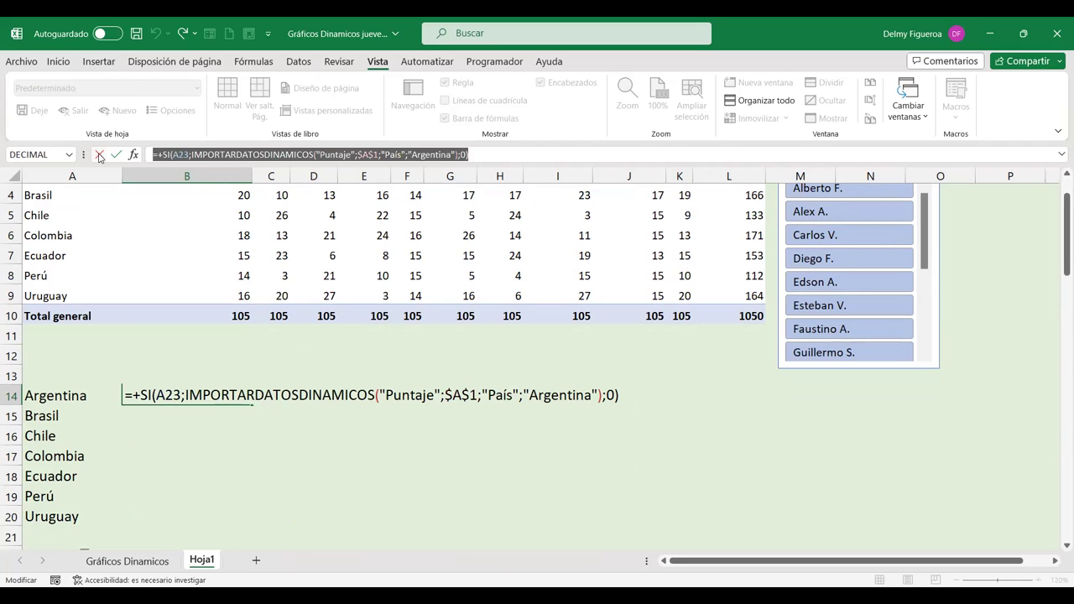
key("Return")
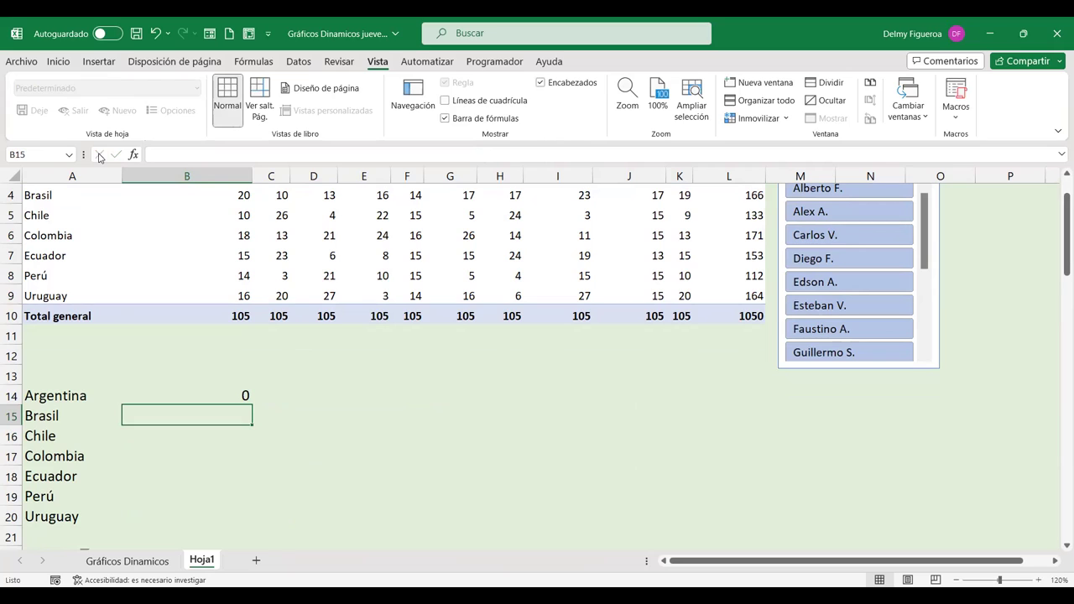
key("ctrl+v")
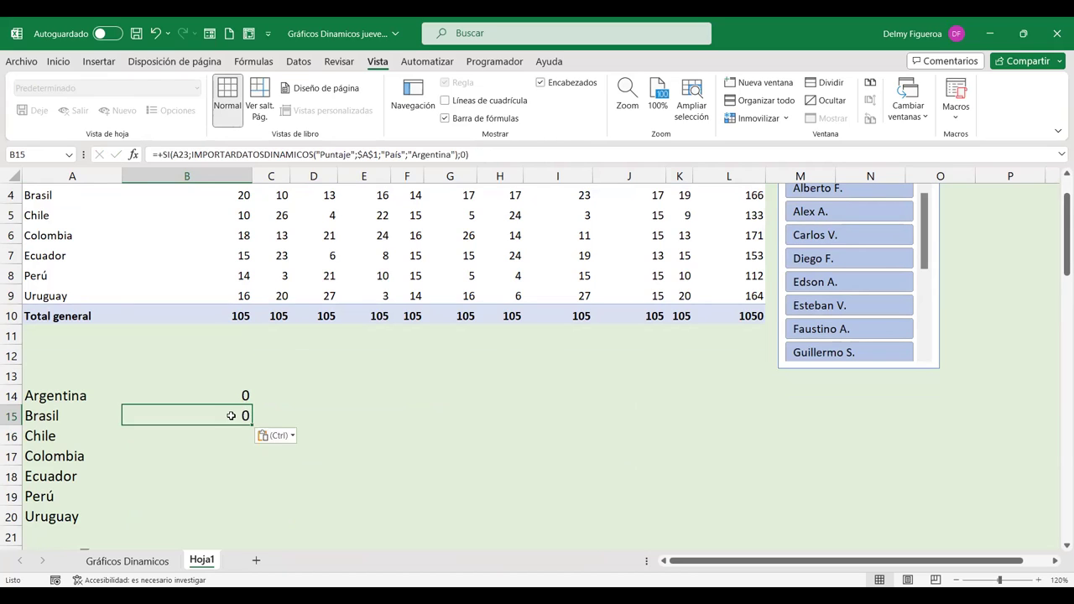
Try swapping B15's condition from A23 to B23, then discard that edited copy.
scroll(231, 415, "down", 2)
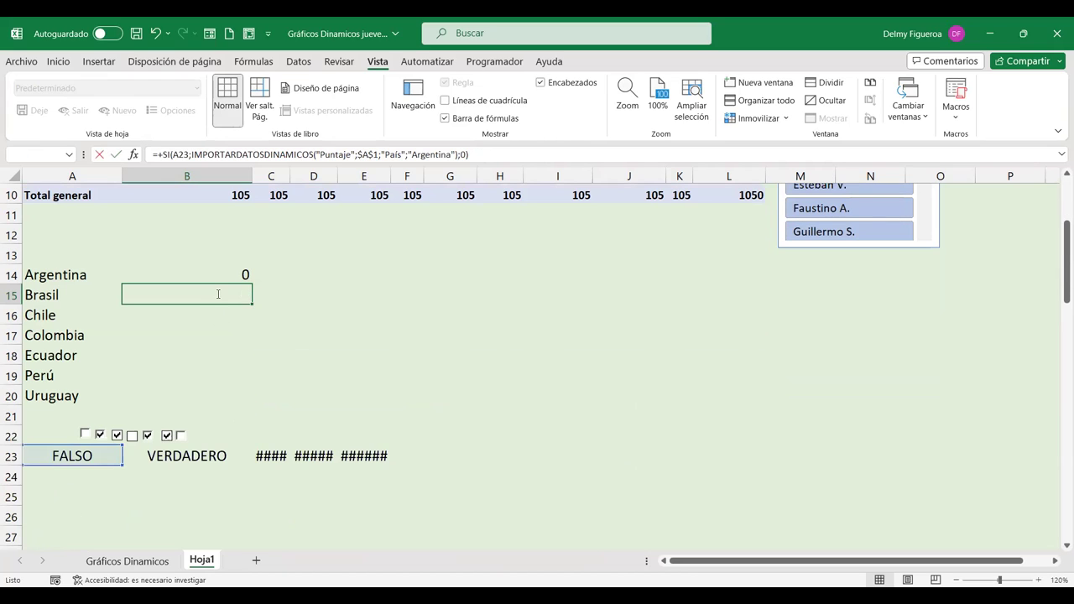
double_click(177, 294)
left_click(166, 295)
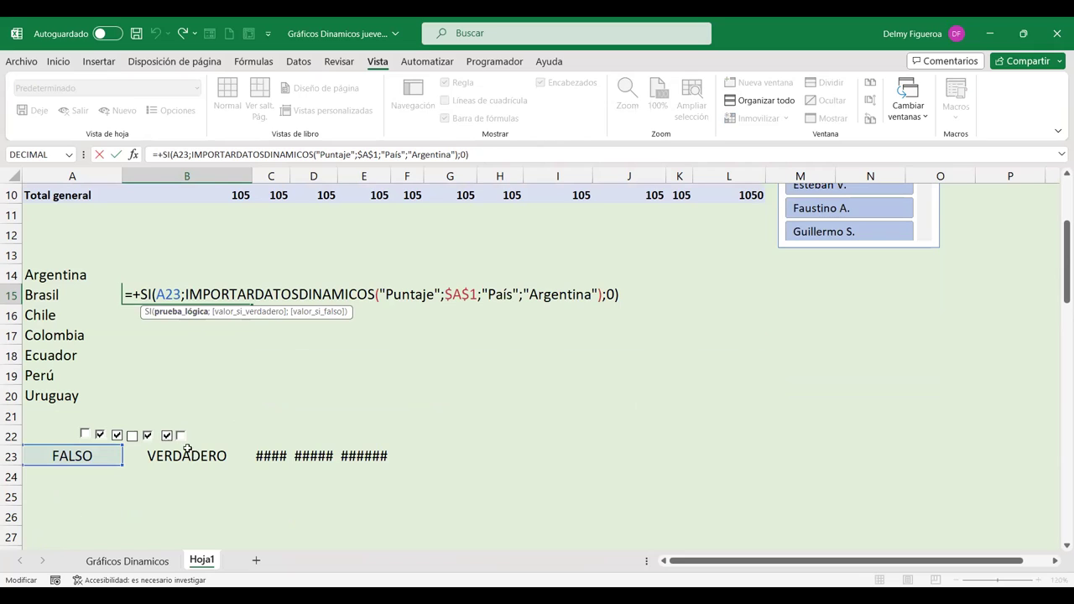
key("BackSpace")
key("Delete")
key("Delete")
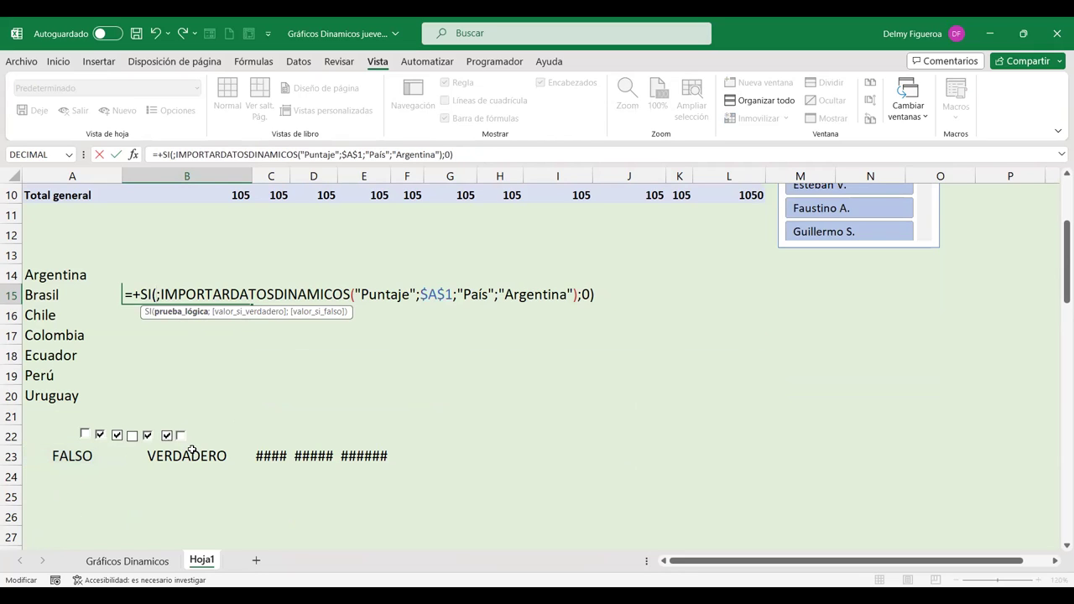
left_click(188, 454)
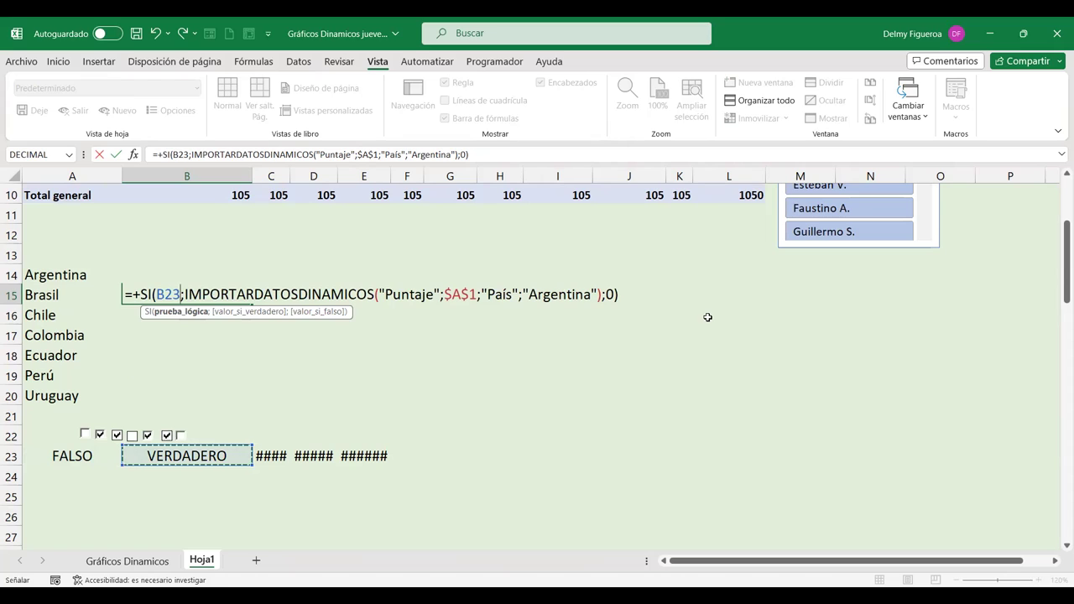
key("Return")
Enter =SI(B23;IMPORTARDATOSDINAMICOS(..."Brasil");0) in B15, returning 166.
type("+")
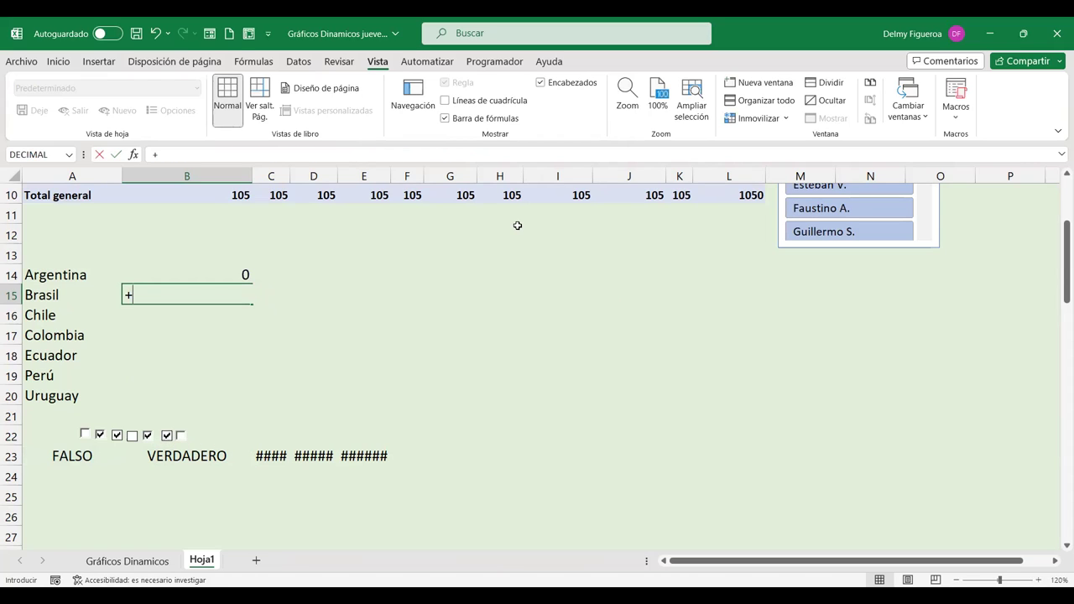
type("si")
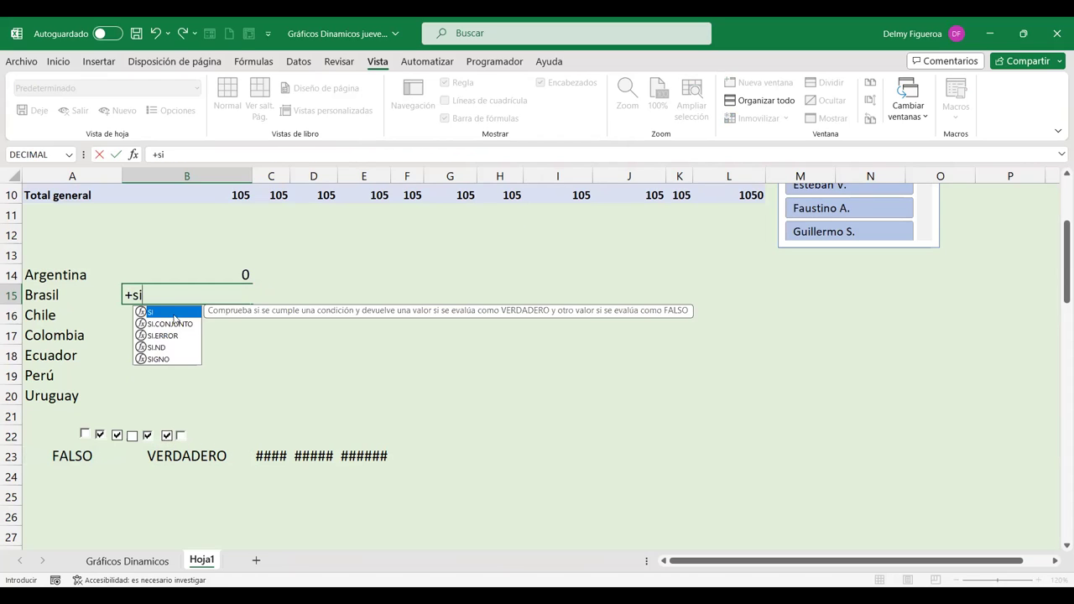
double_click(172, 314)
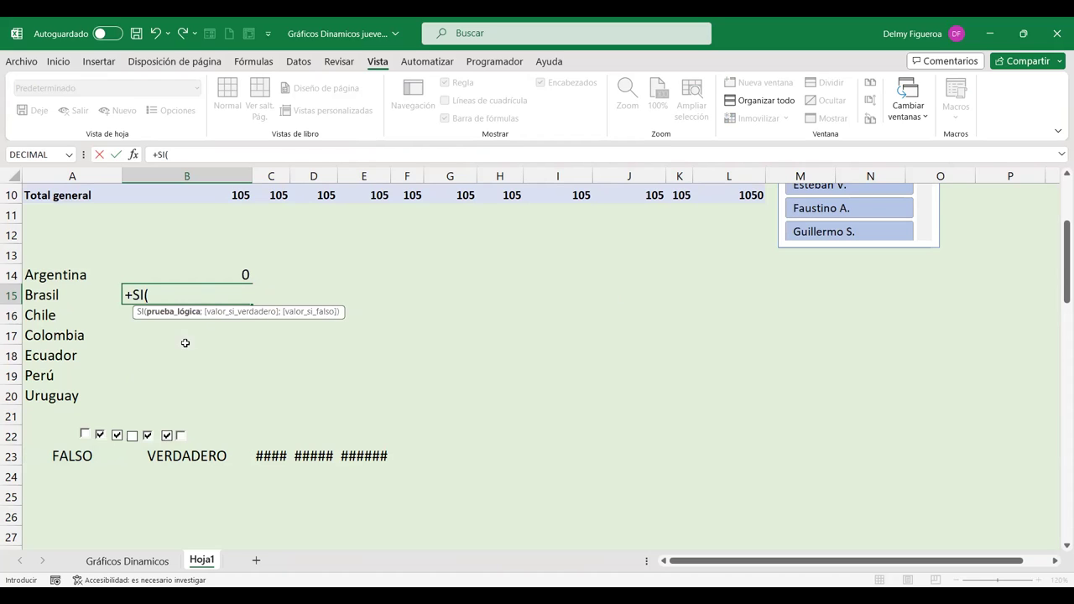
left_click(173, 456)
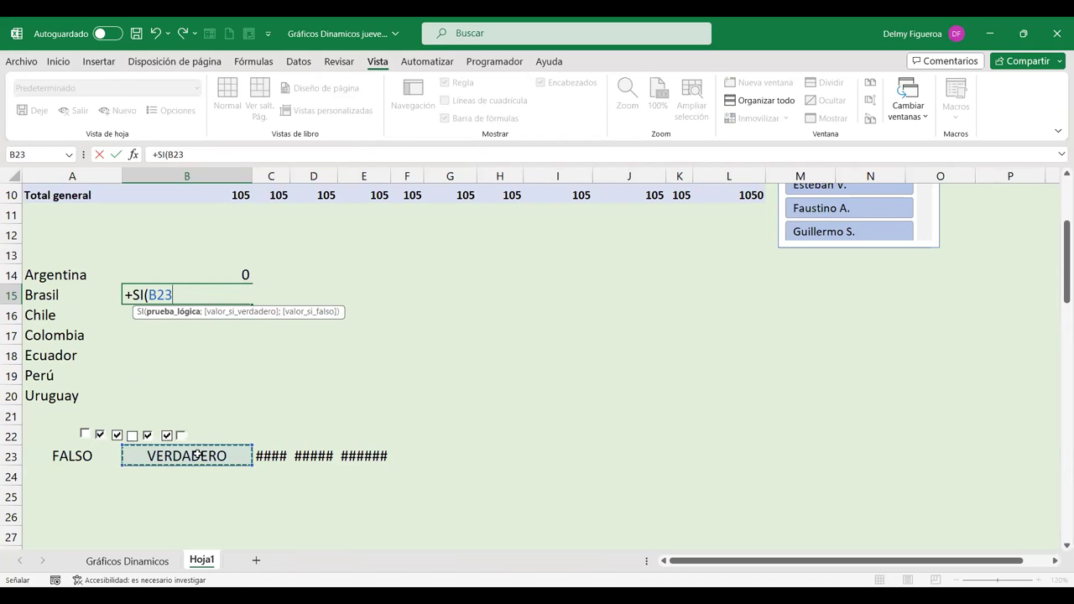
type(";")
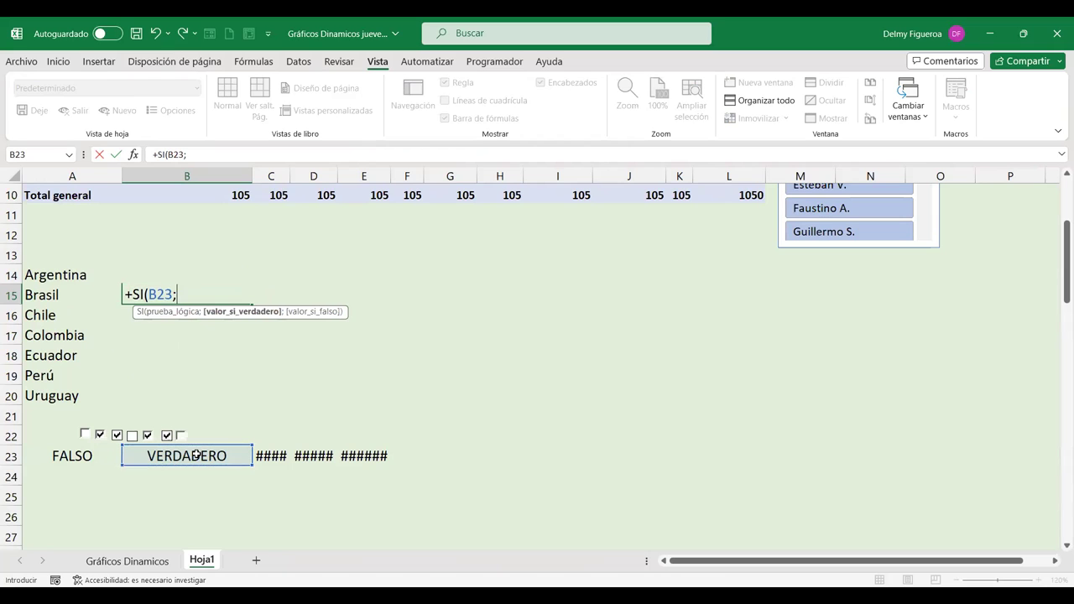
scroll(486, 414, "up", 2)
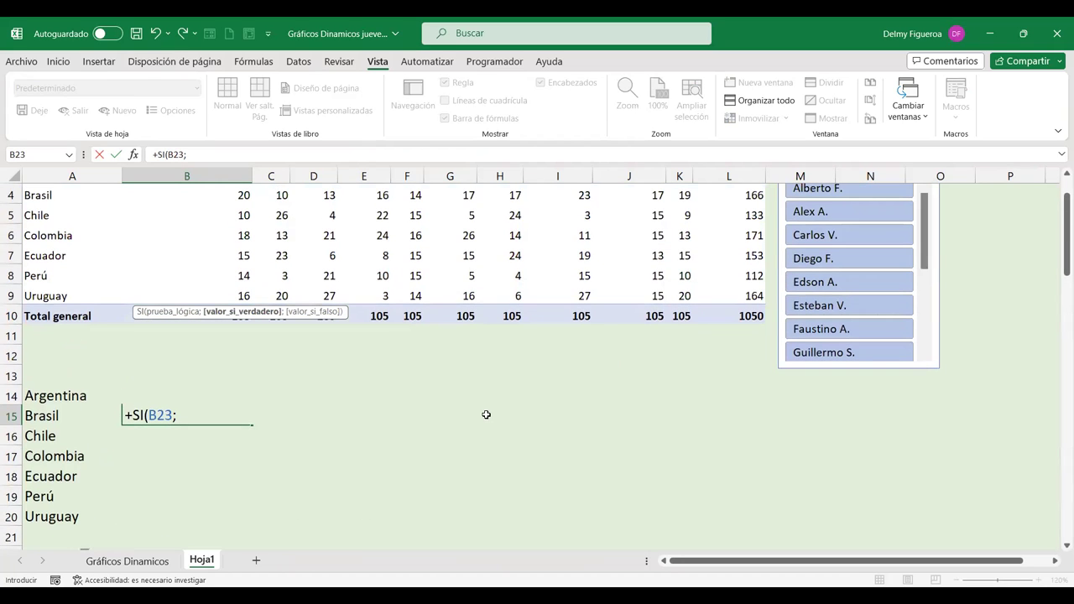
scroll(495, 255, "up", 1)
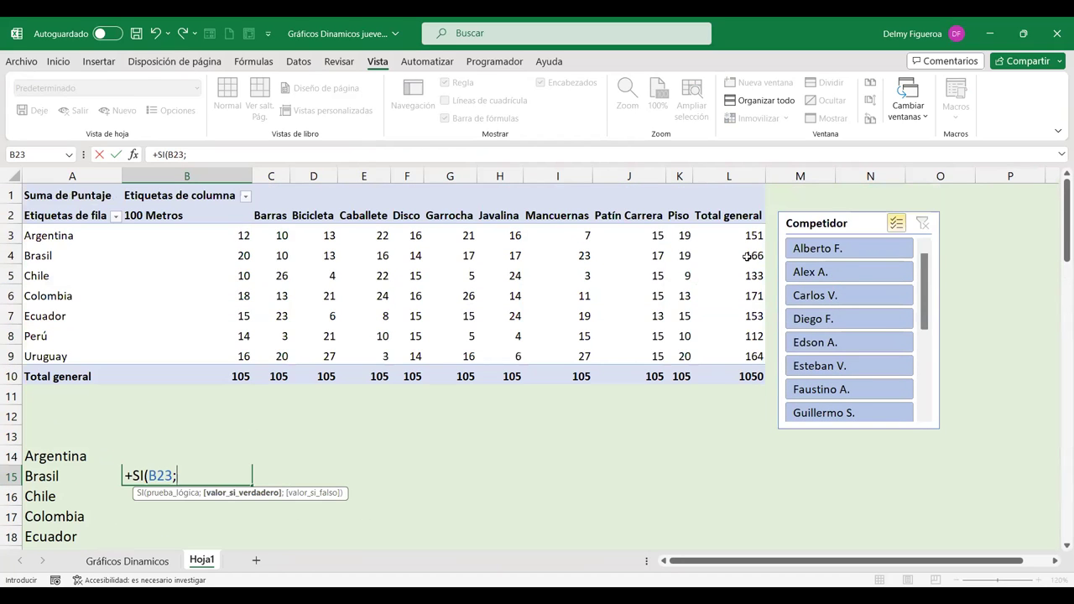
left_click(746, 255)
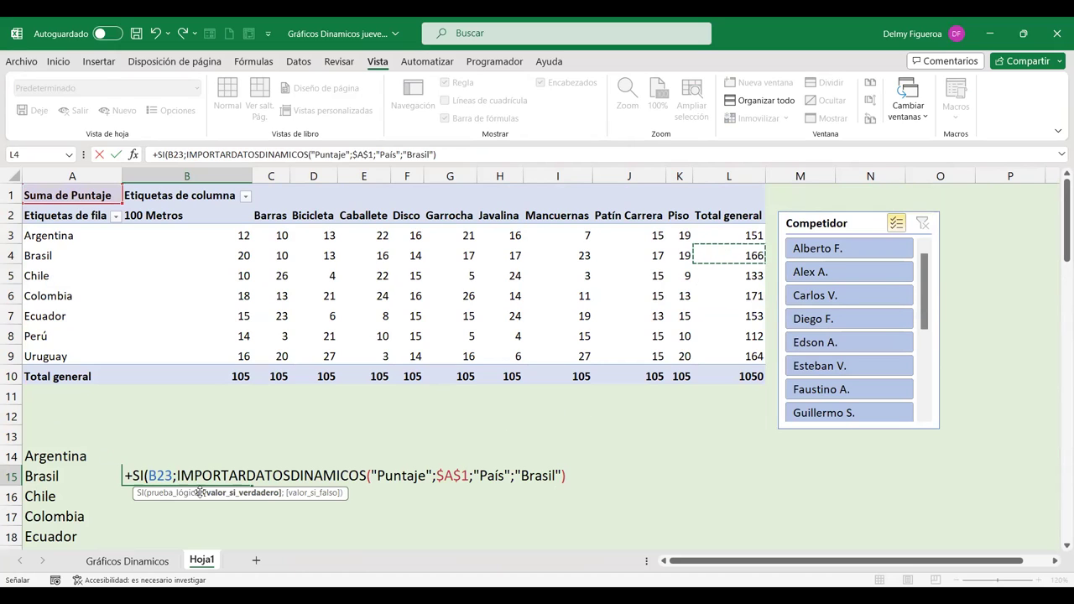
type(";")
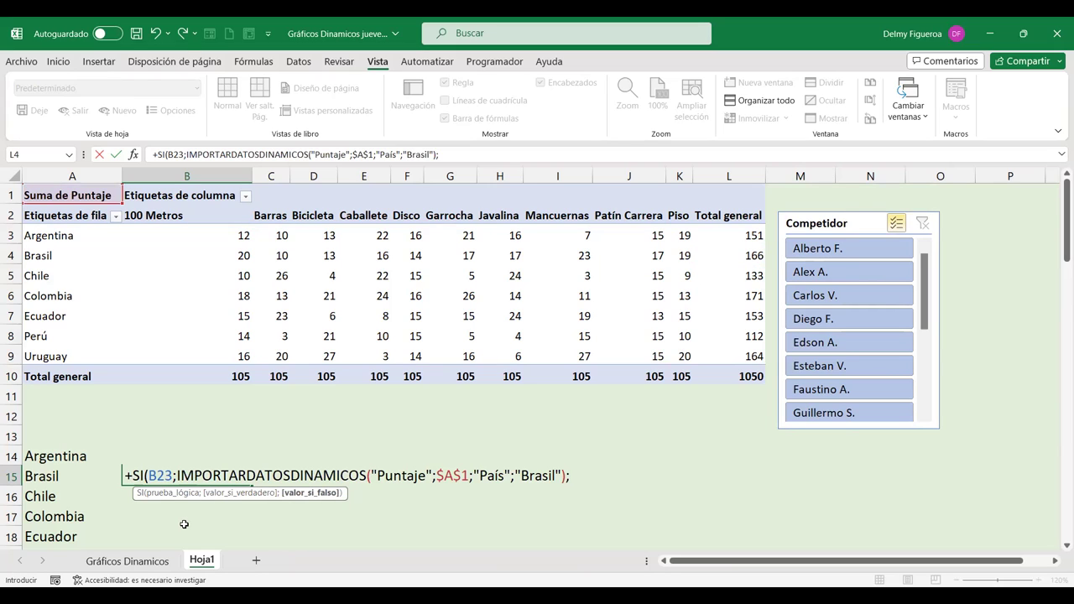
type("0")
type(")")
key("Return")
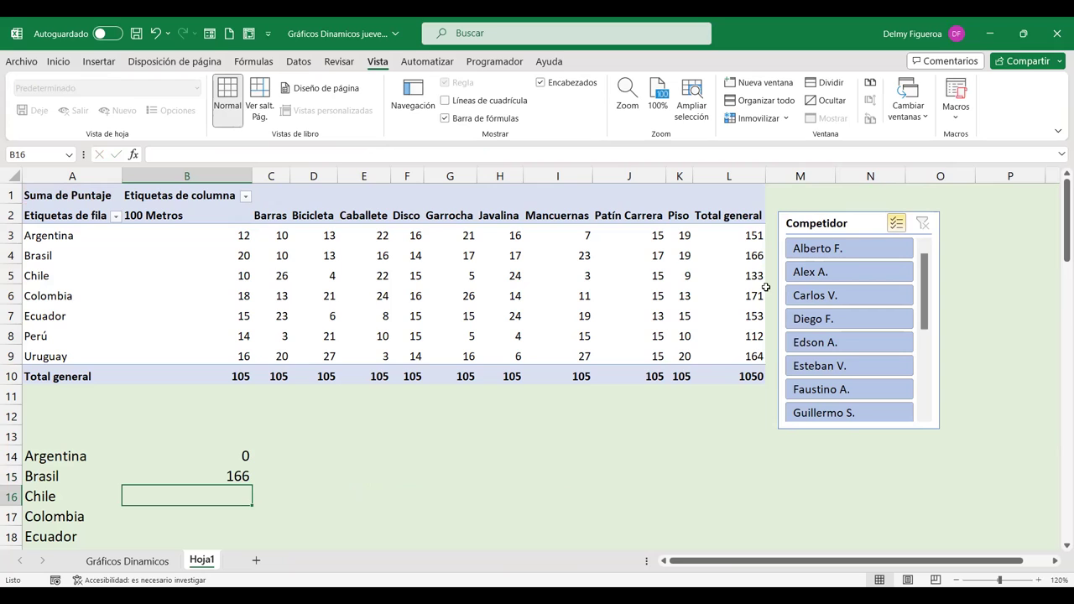
Untick Brasil's checkbox and check the linked values along row 23.
scroll(233, 476, "down", 1)
scroll(201, 470, "down", 1)
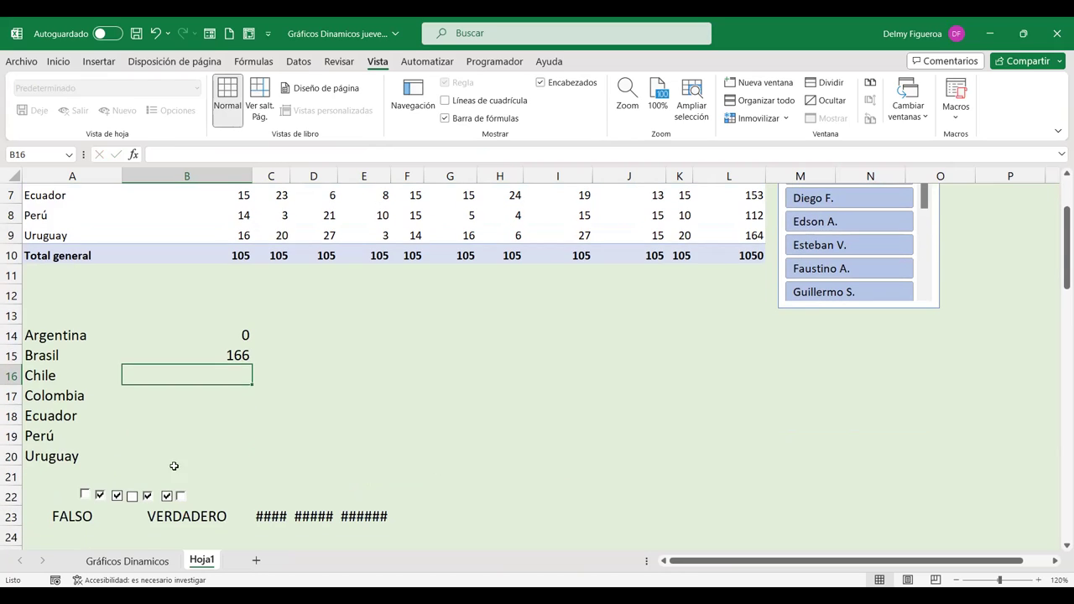
left_click(102, 496)
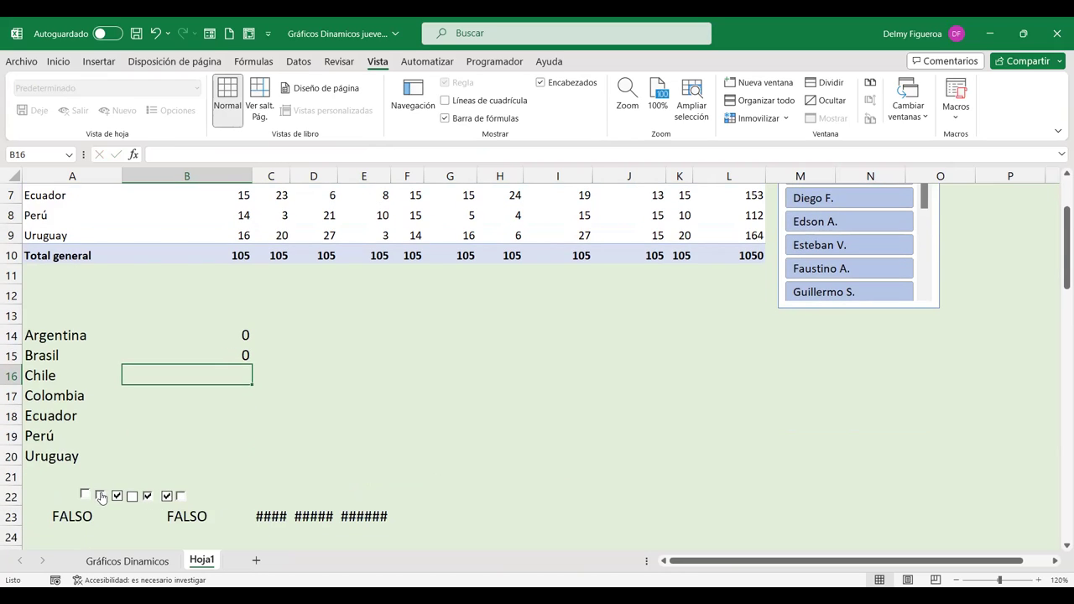
left_click(224, 512)
key("Right")
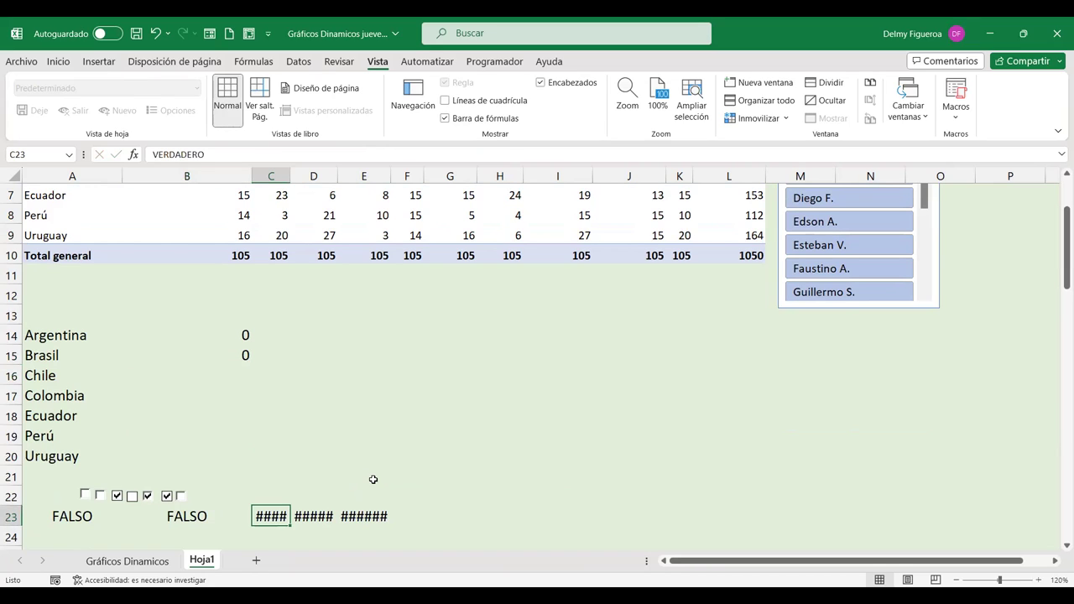
key("Right")
key("Right")
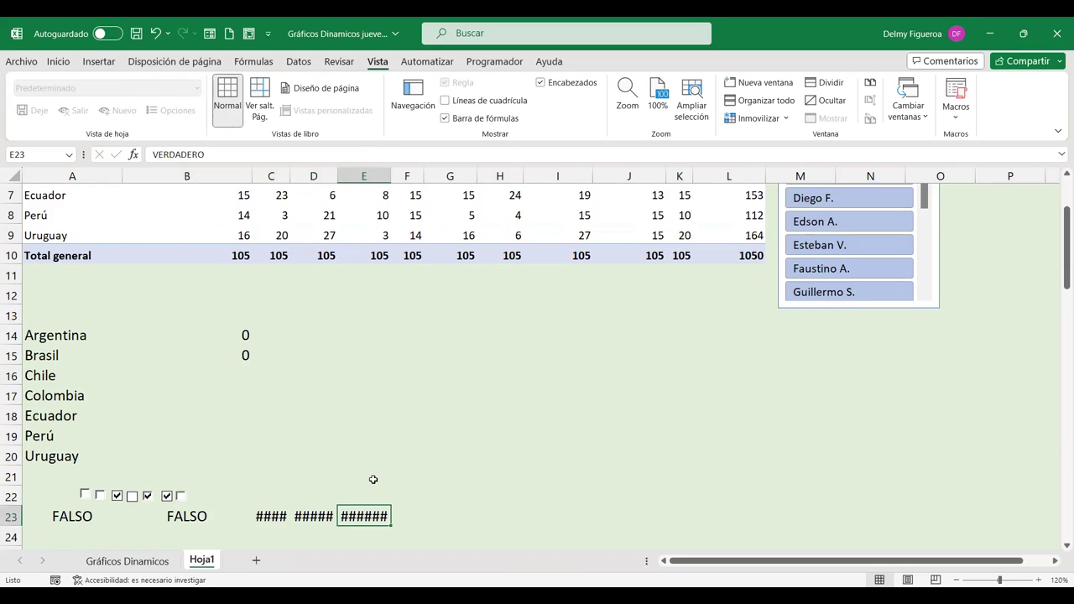
key("Right")
Tick every row-22 checkbox and verify A23:F23 read VERDADERO.
left_click(95, 495)
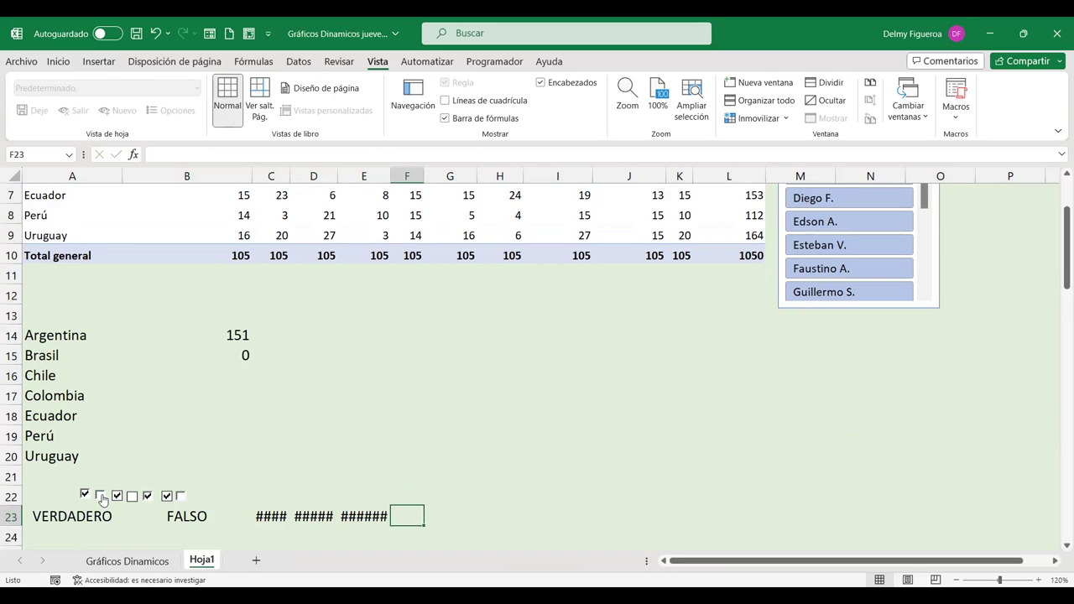
left_click(101, 495)
left_click(132, 495)
left_click(181, 497)
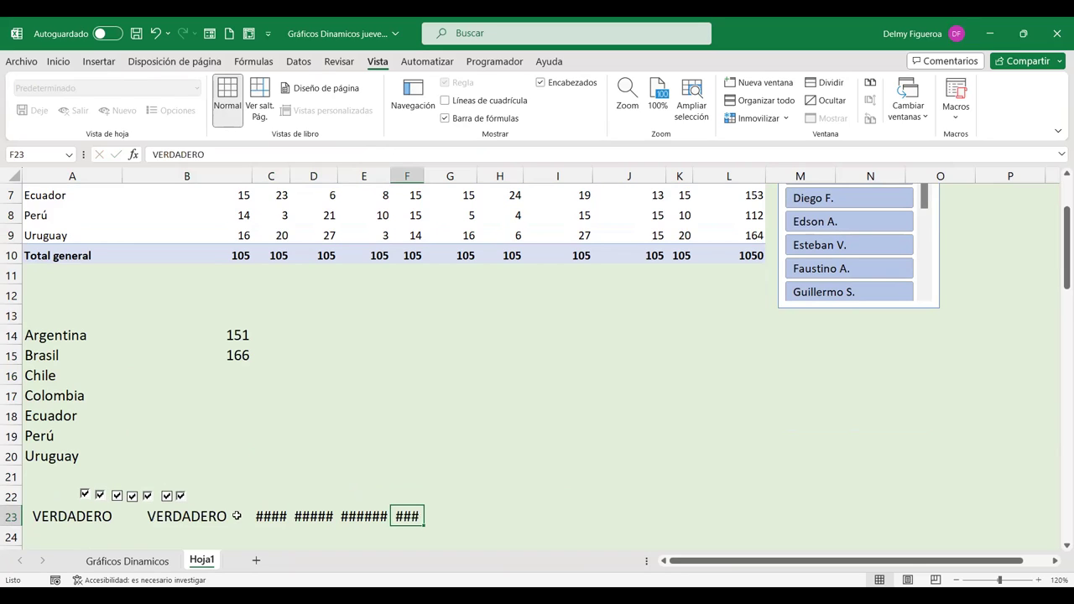
left_click_drag(48, 516, 404, 526)
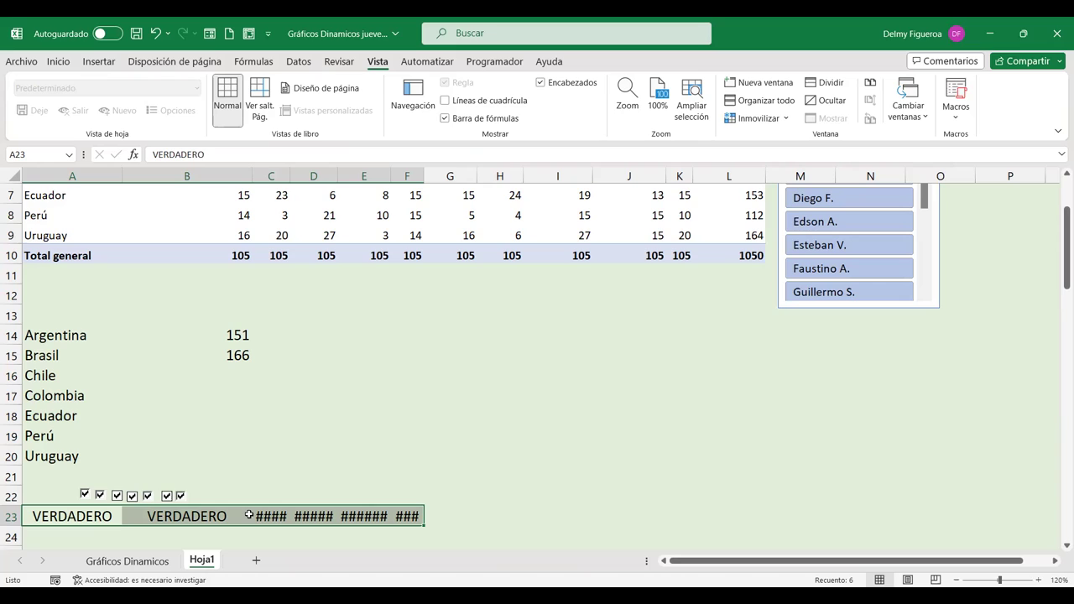
left_click(236, 380)
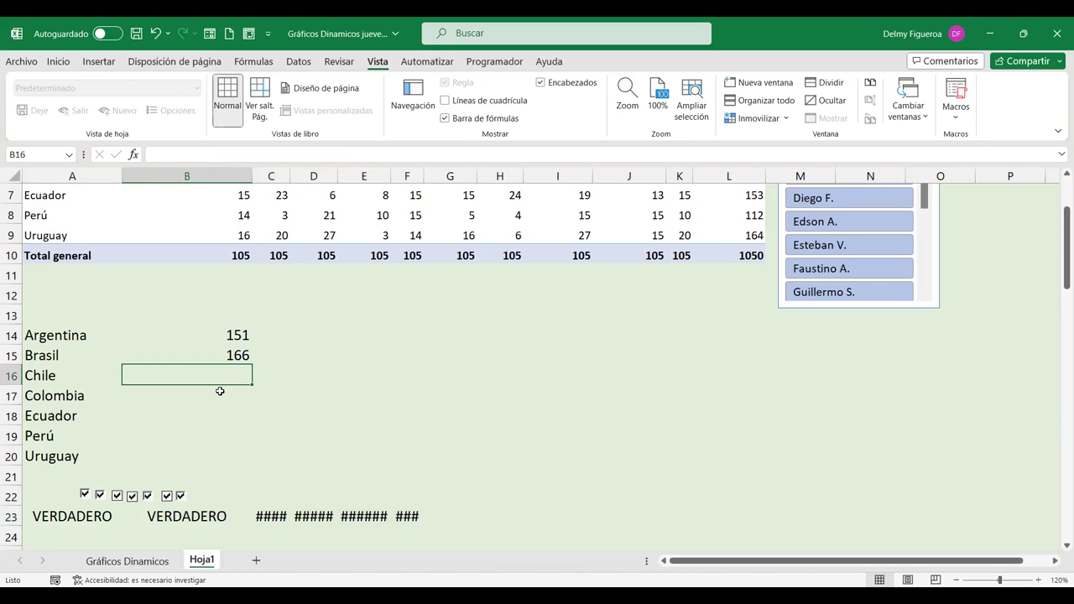
left_click(12, 515)
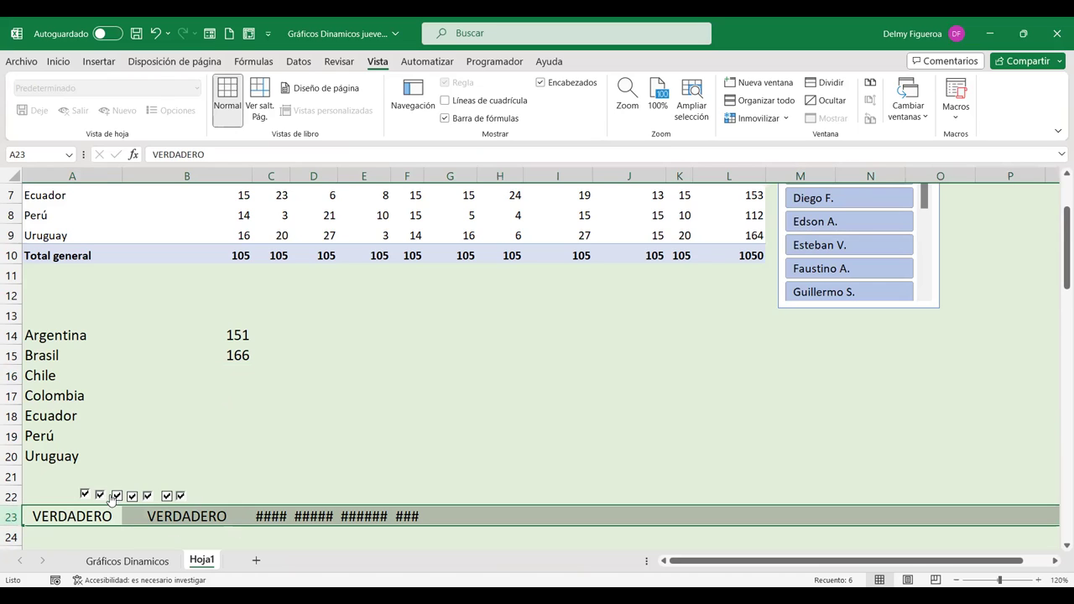
left_click(264, 375)
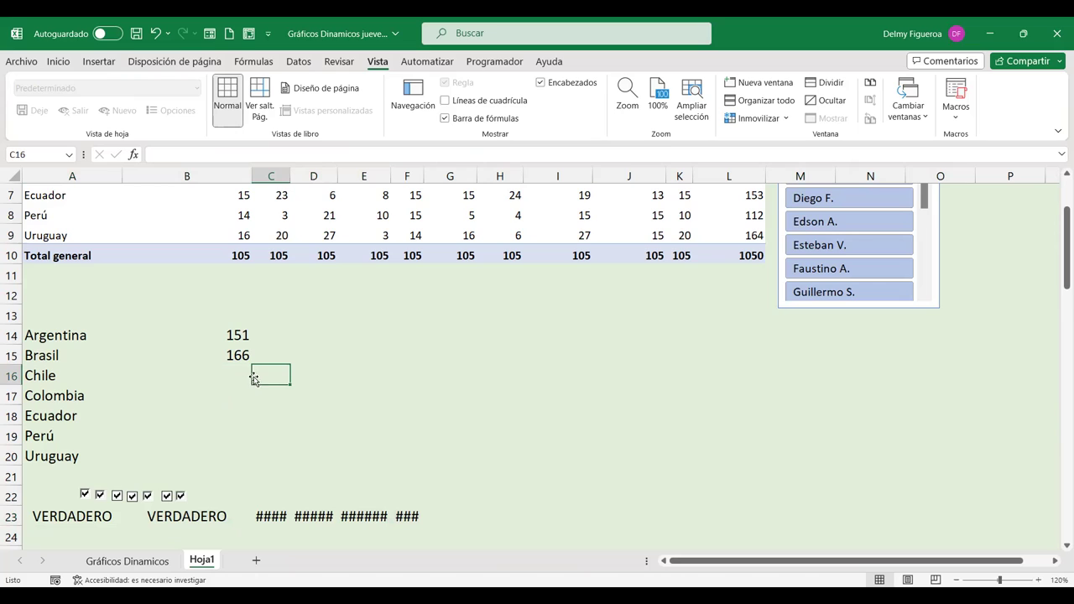
left_click(243, 373)
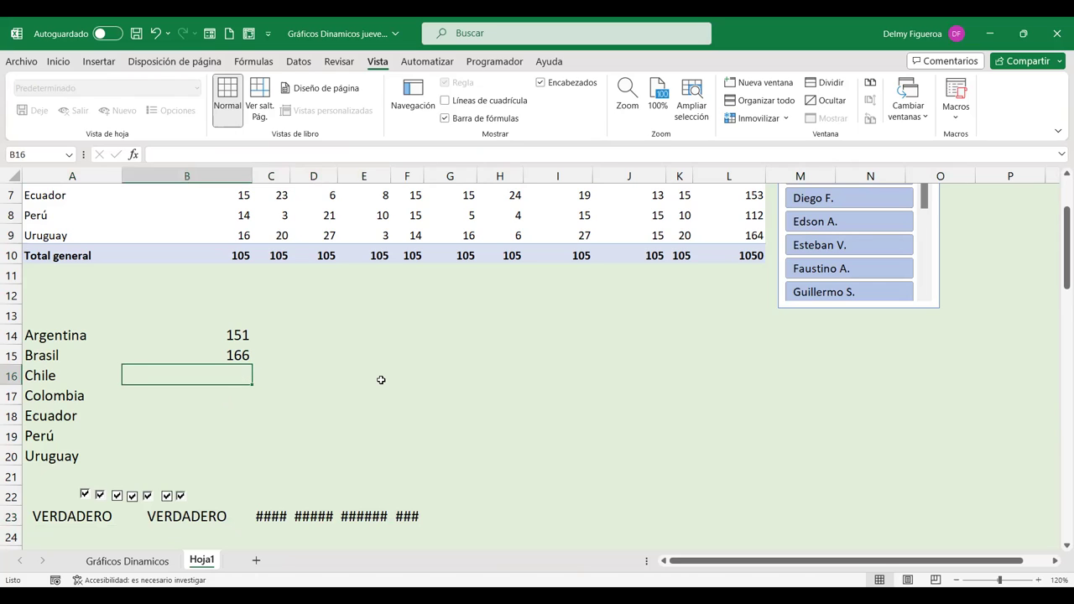
Enter =SI(C23;IMPORTARDATOSDINAMICOS(..."Chile");0) in B16 via pivot cell L5, showing 133.
type("+si")
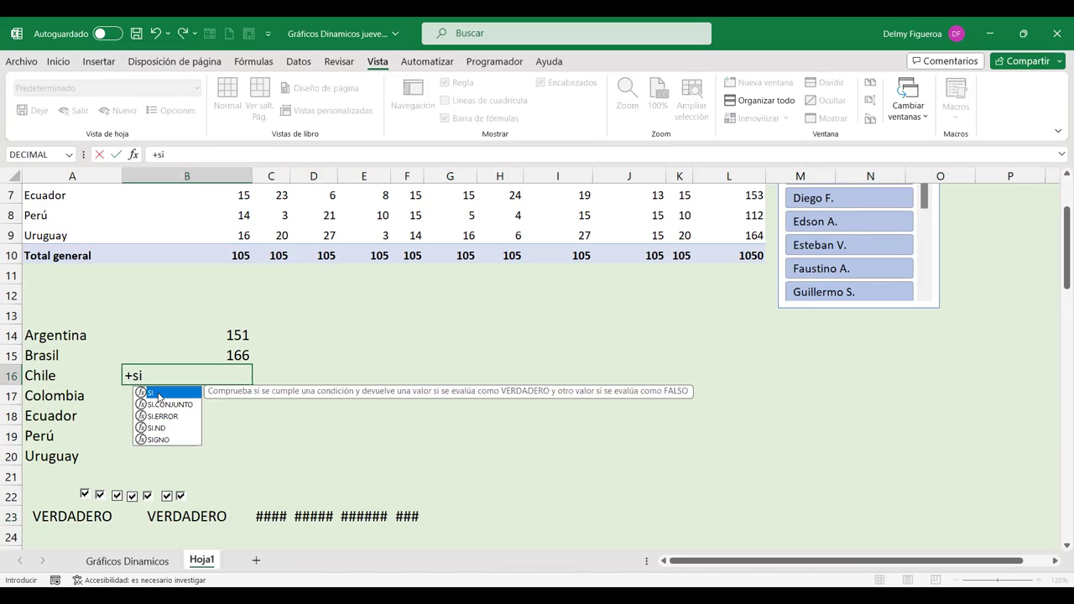
double_click(158, 394)
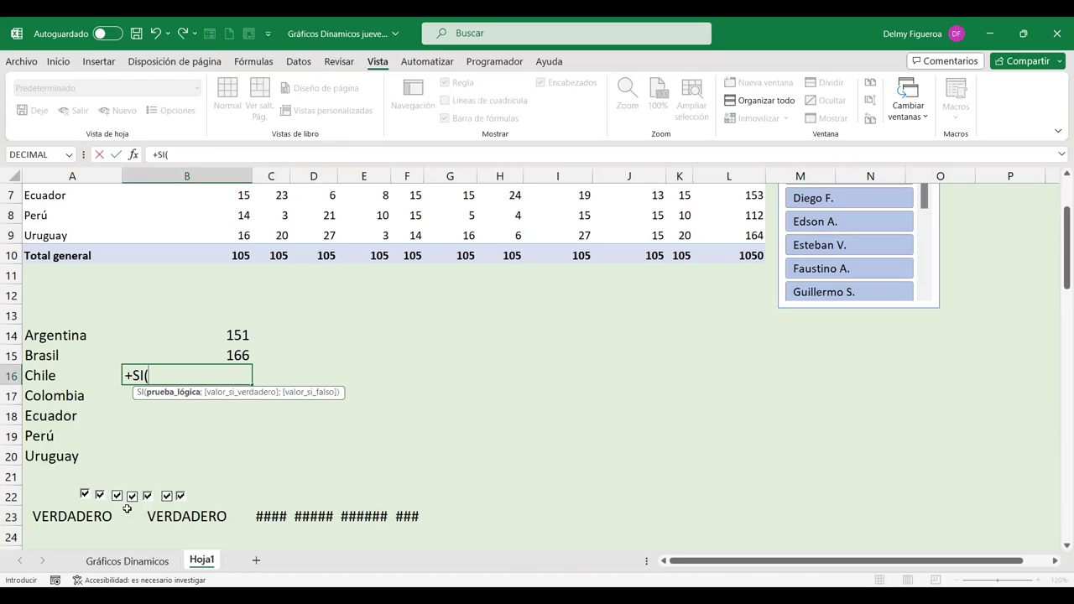
left_click(273, 515)
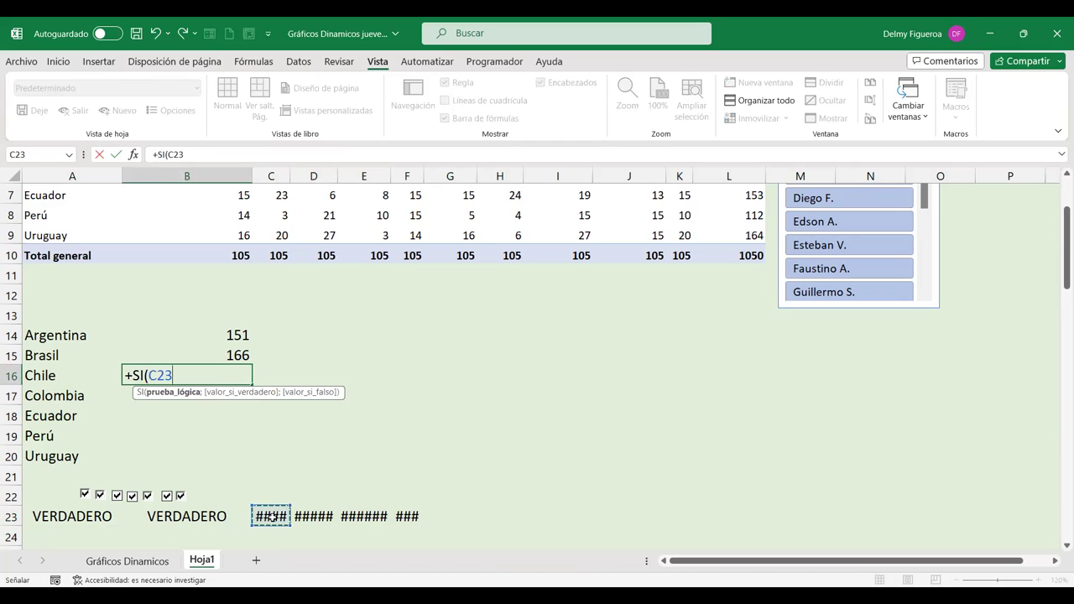
type(";")
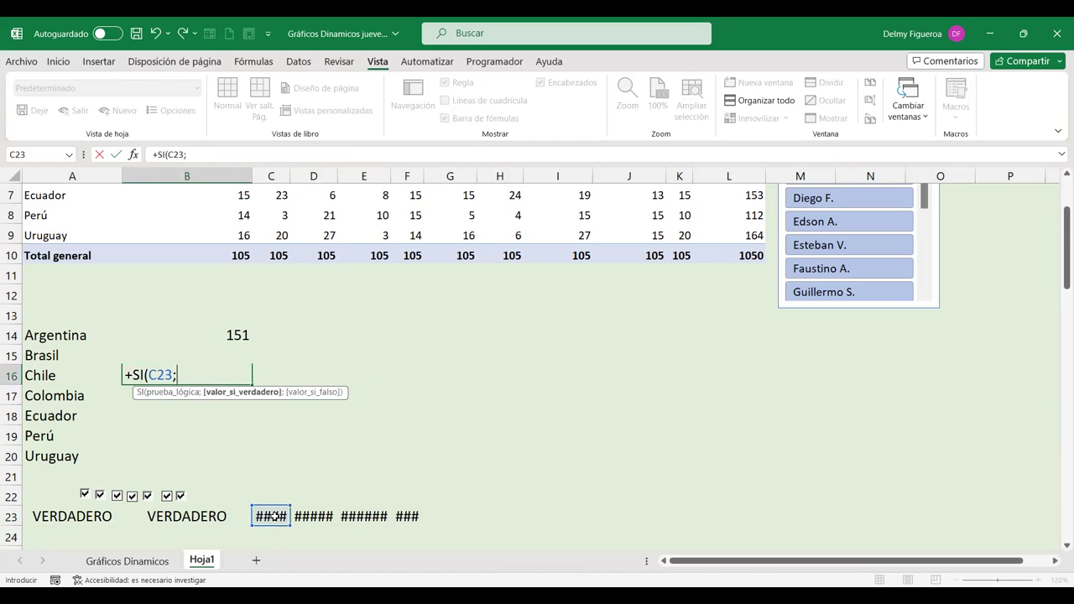
scroll(485, 421, "up", 2)
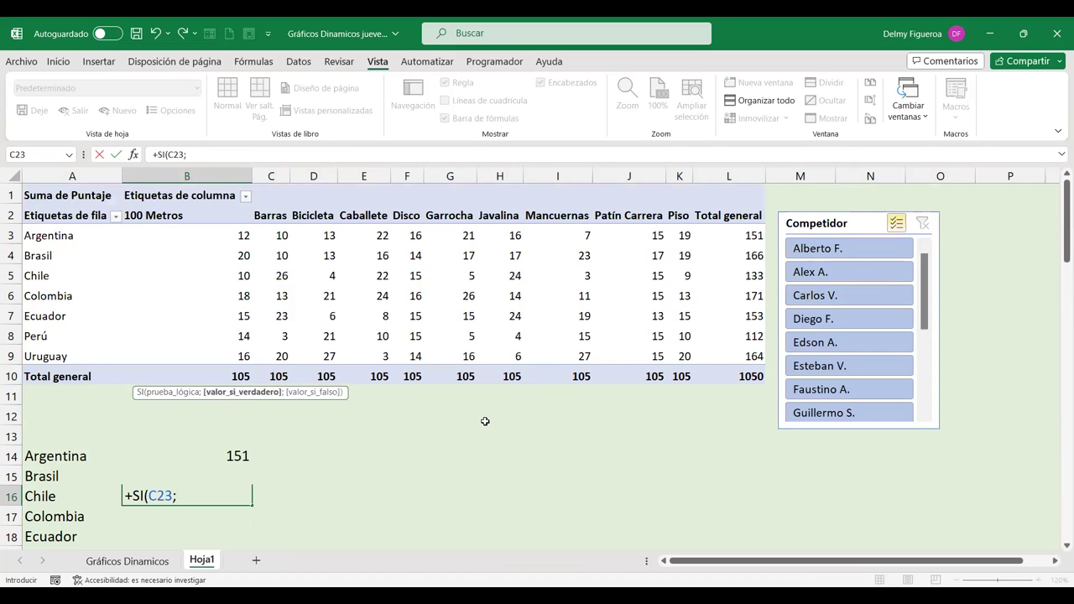
left_click(742, 276)
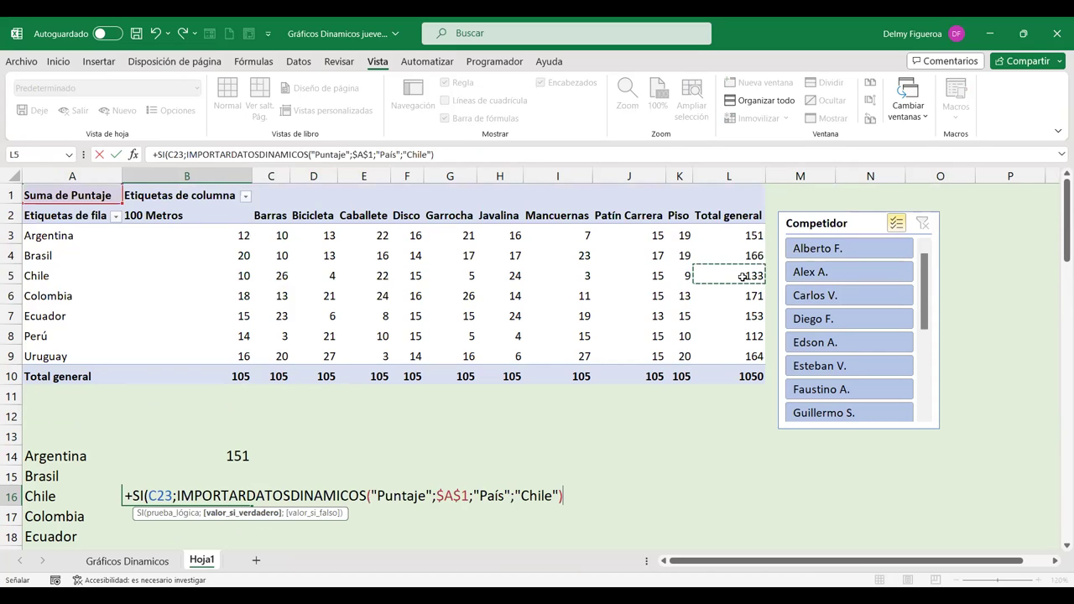
type(";0")
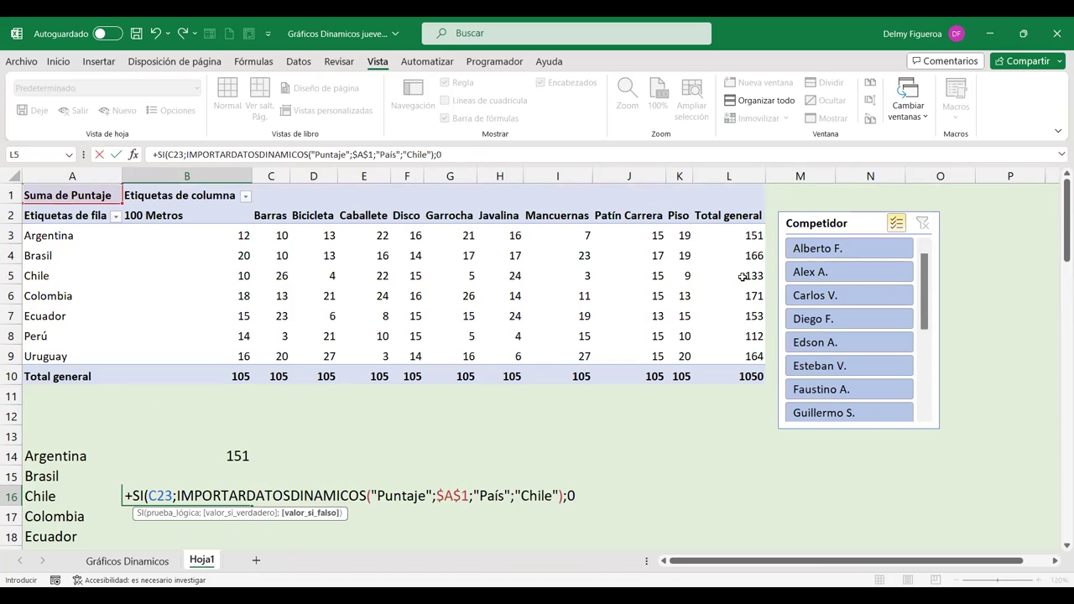
key("Return")
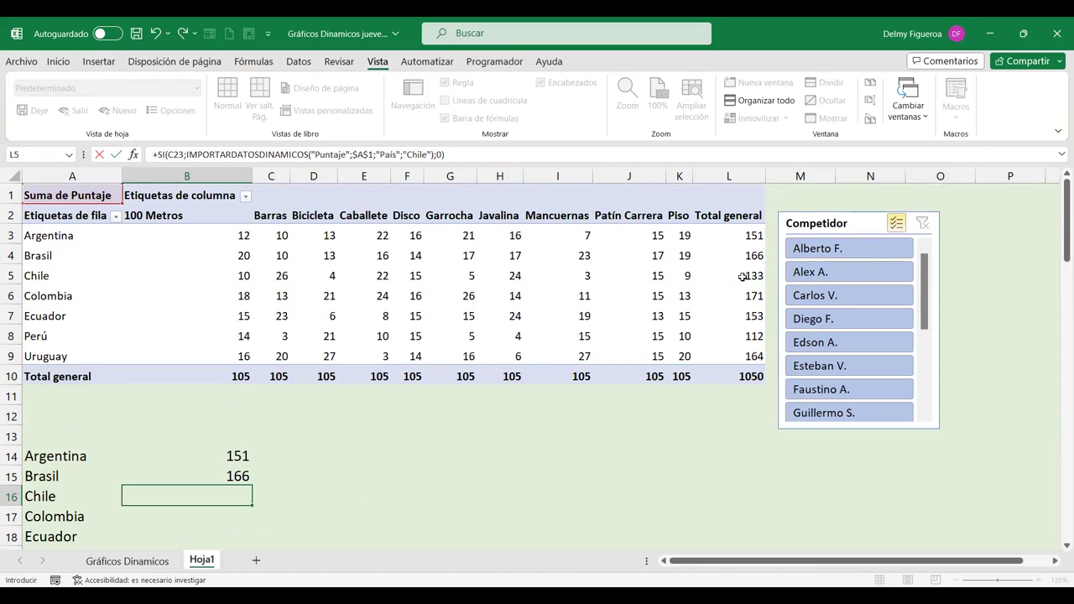
mouse_move(629, 335)
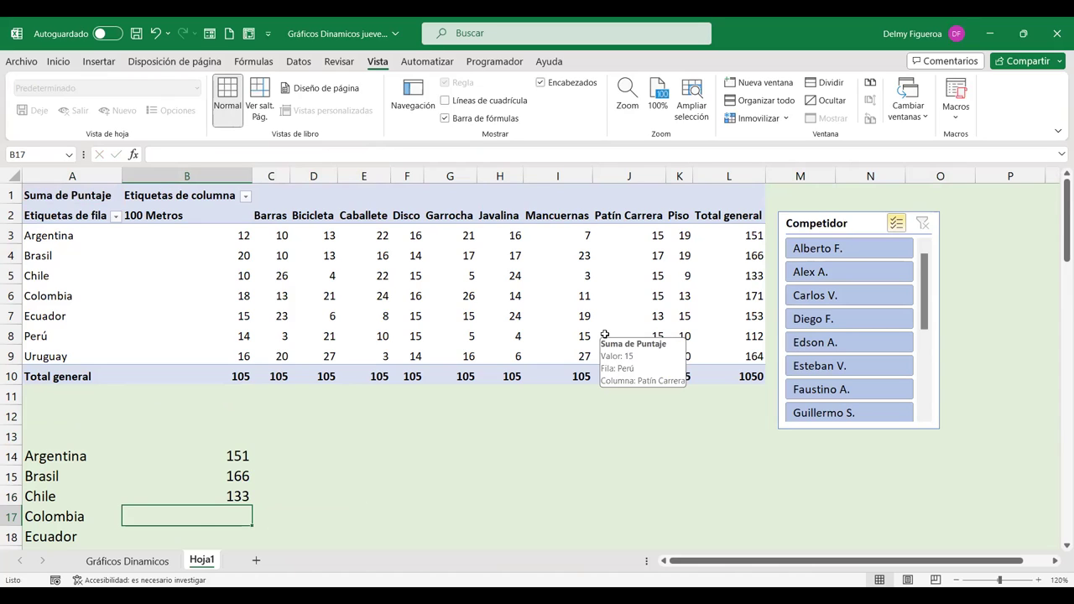
type("+si")
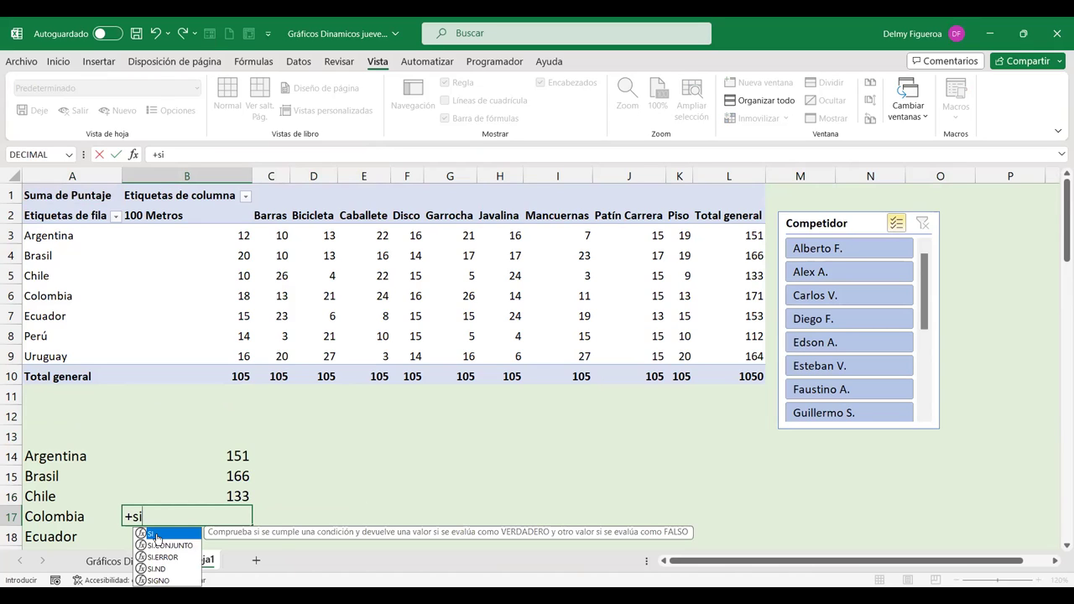
double_click(156, 535)
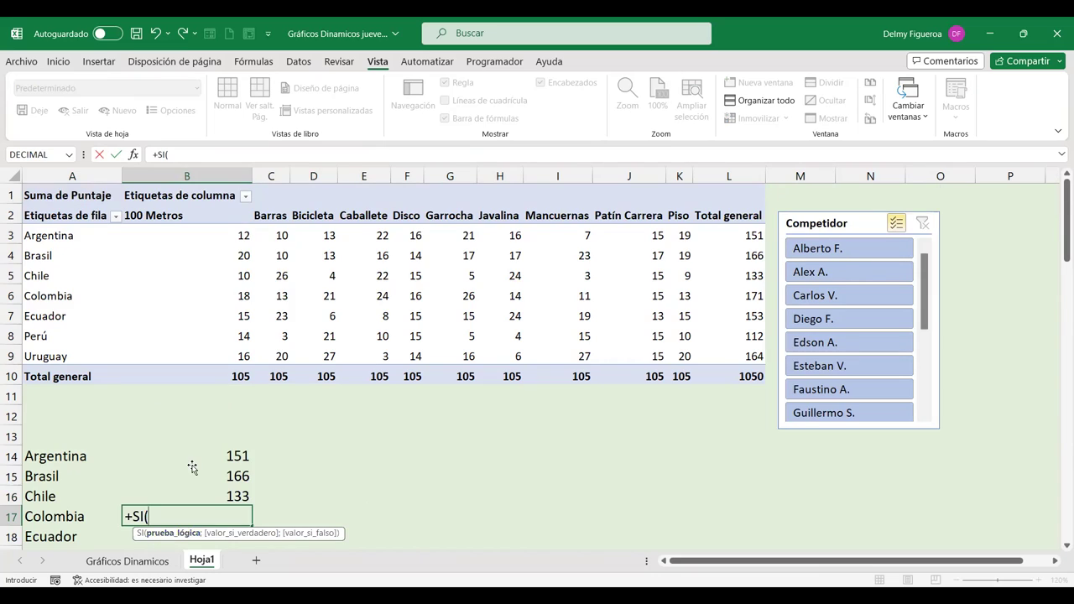
scroll(193, 465, "down", 2)
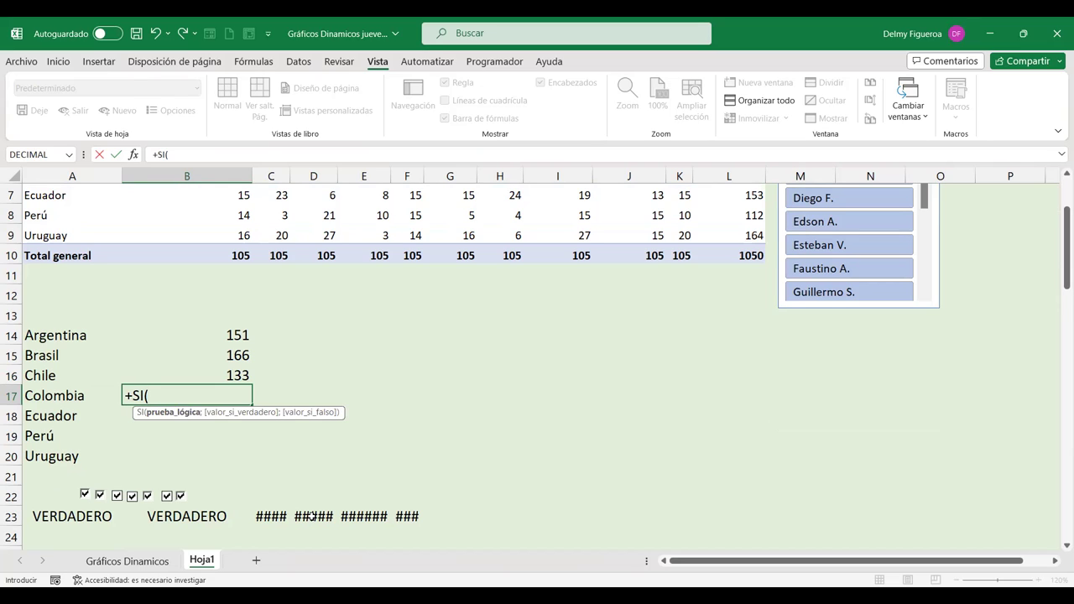
key("Escape")
left_click(215, 516)
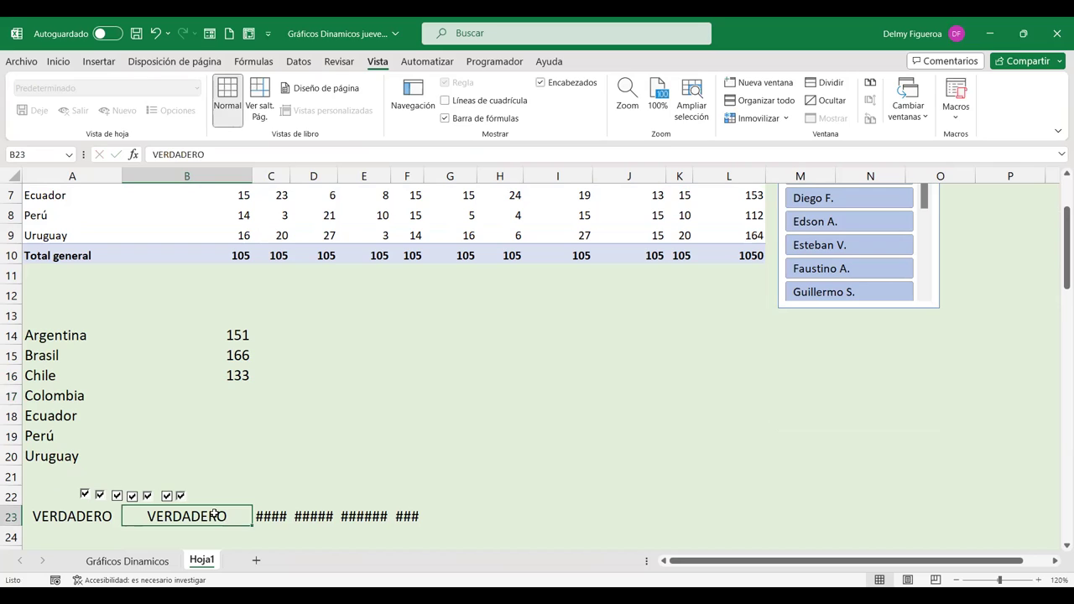
key("Right")
key("Right")
key("Right")
key("Right")
key("Left")
key("Left")
key("Left")
key("Left")
key("Left")
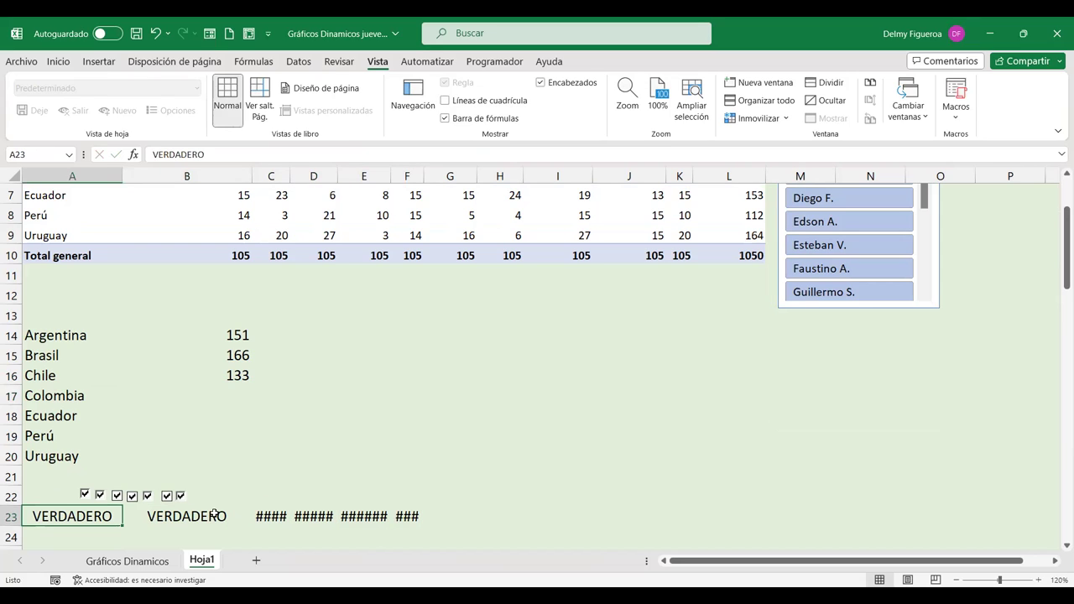
key("Right")
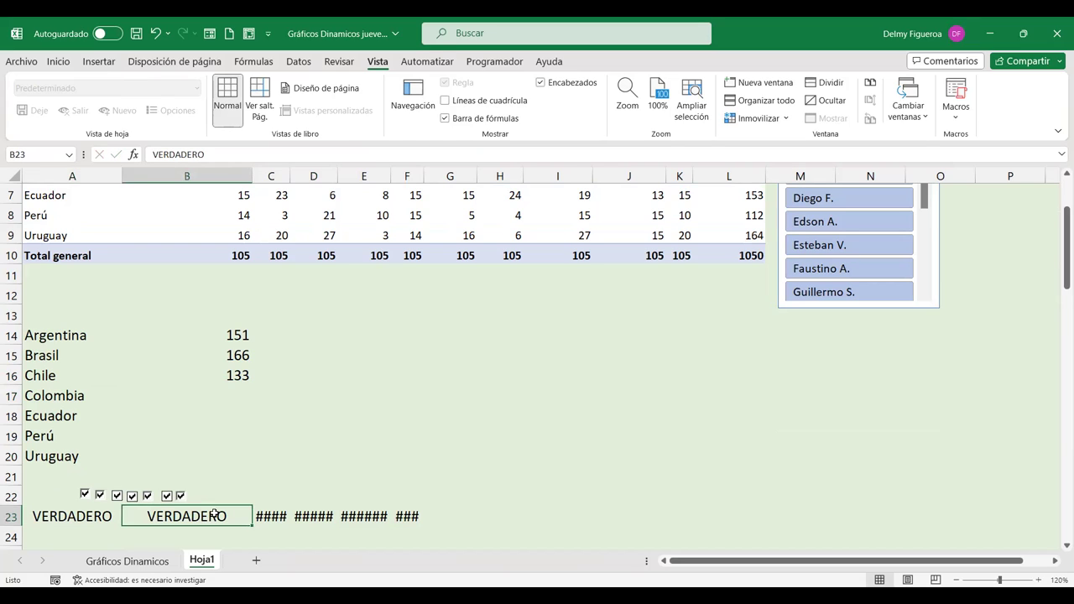
key("Right")
key("Right")
key("Right")
key("Right")
key("Right")
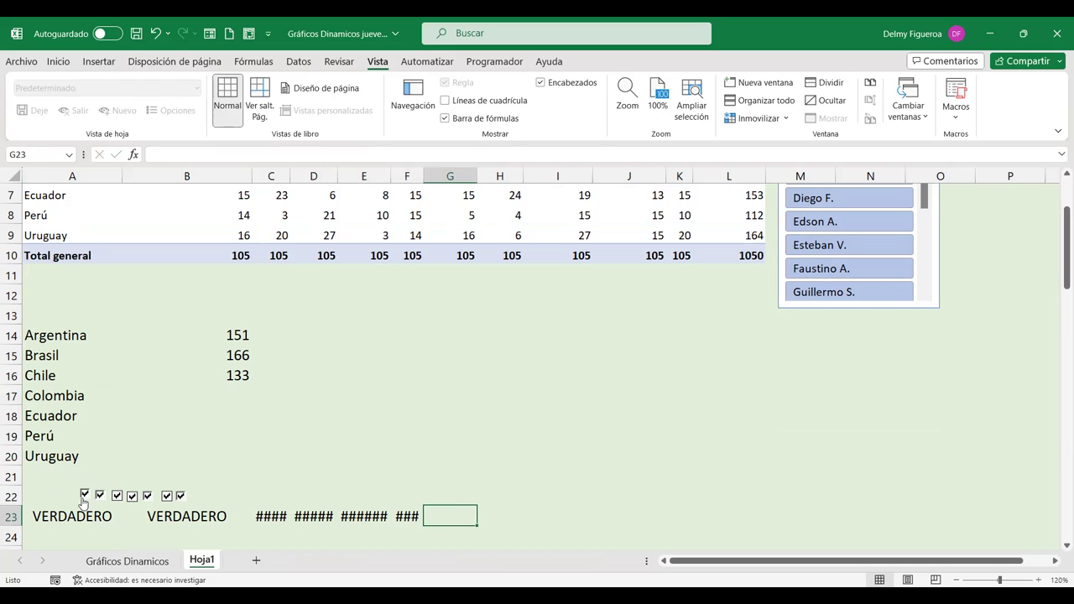
Review the linked-cell settings of the first three checkboxes without changing them.
left_click(83, 500, "ctrl")
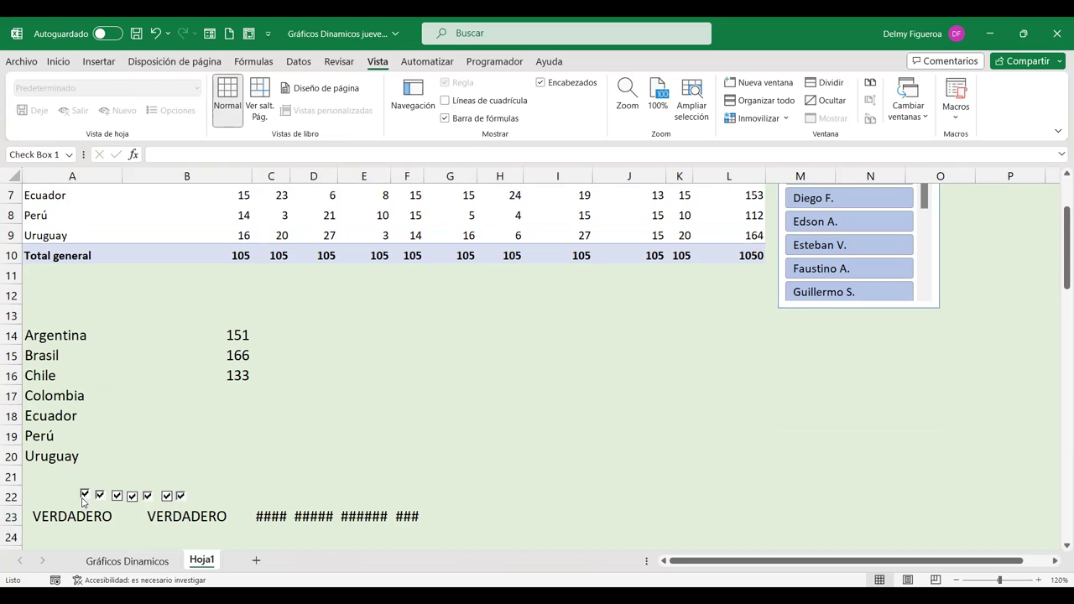
right_click(84, 501)
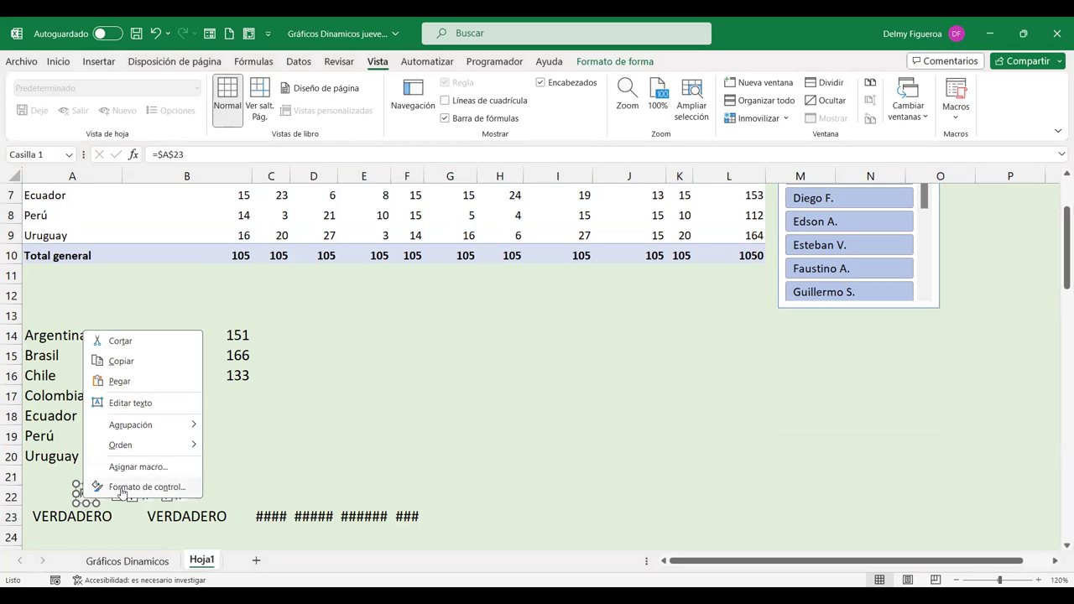
left_click(119, 490)
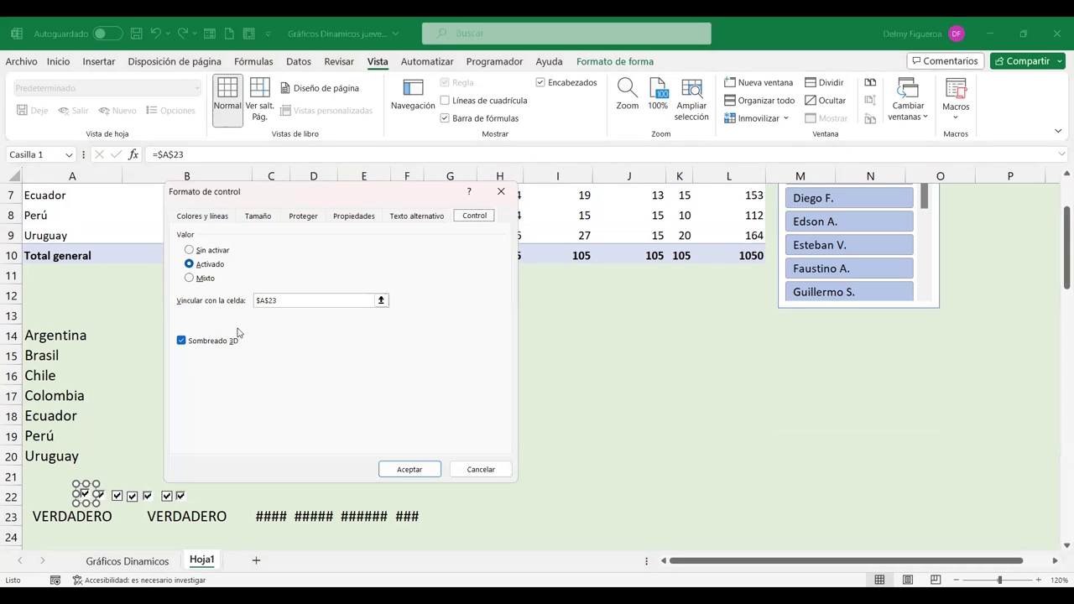
left_click(472, 469)
left_click(181, 517)
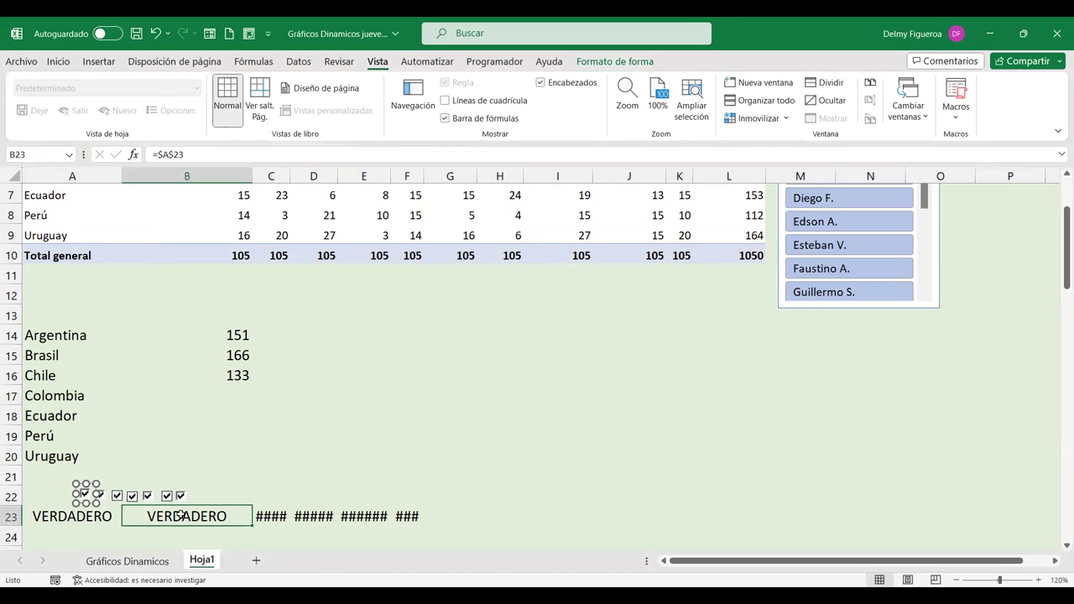
right_click(182, 517)
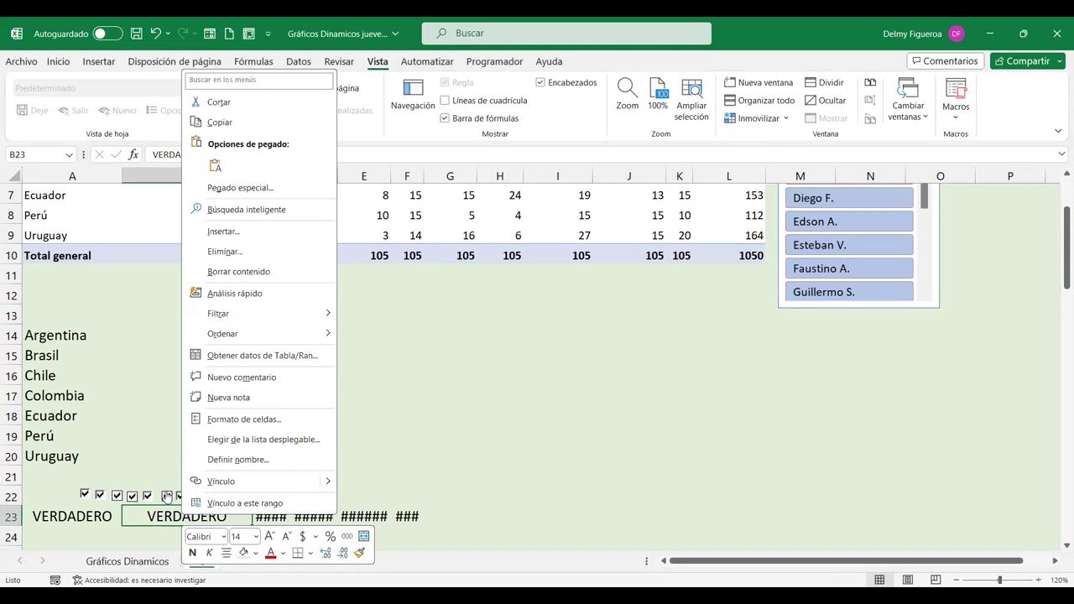
left_click(99, 495, "ctrl")
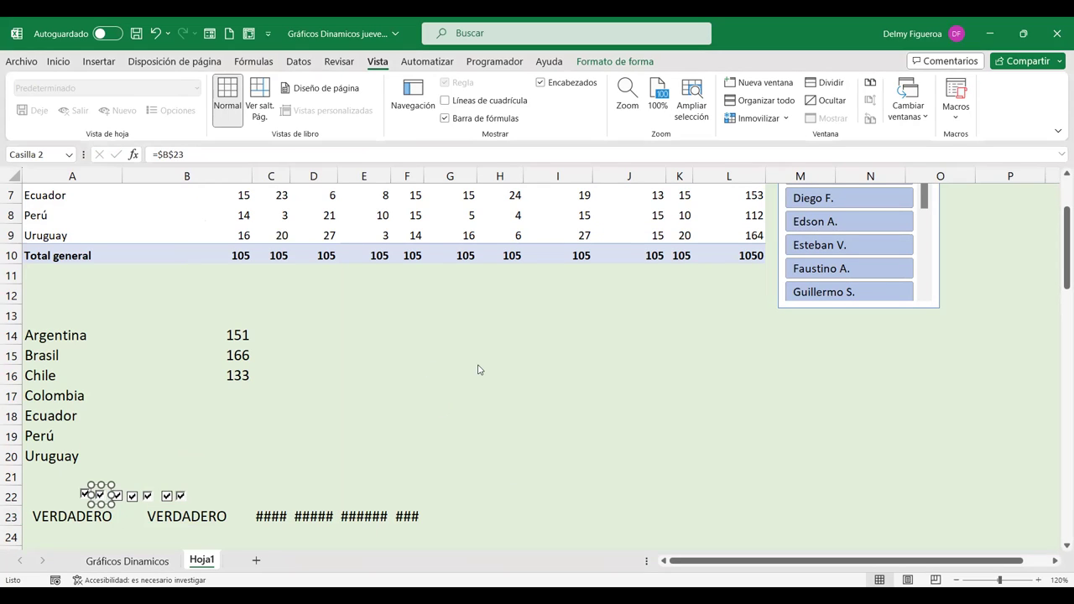
key("ctrl+1")
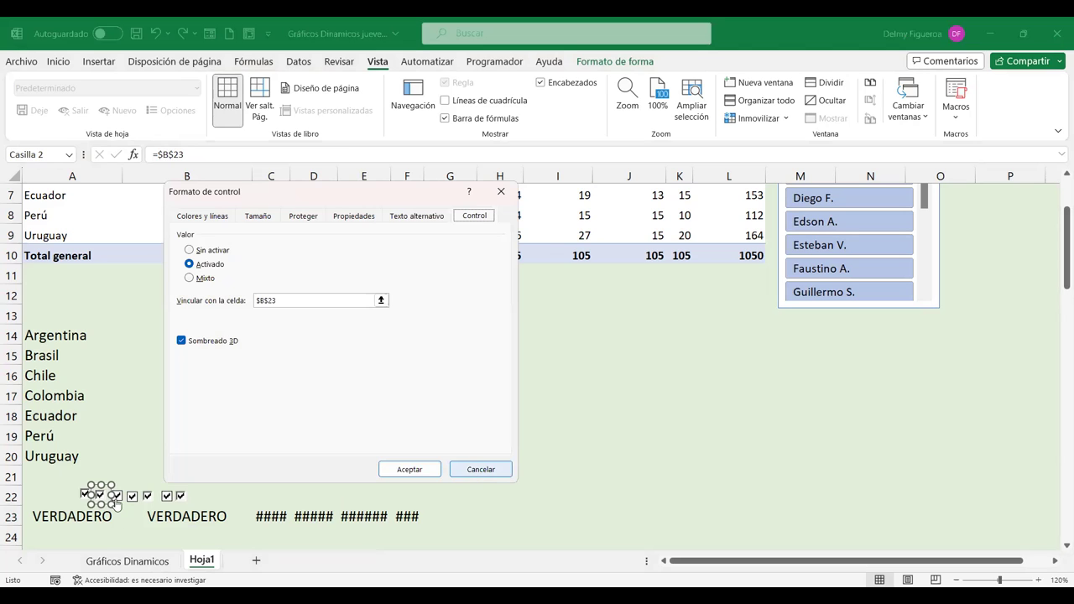
key("Escape")
right_click(115, 496)
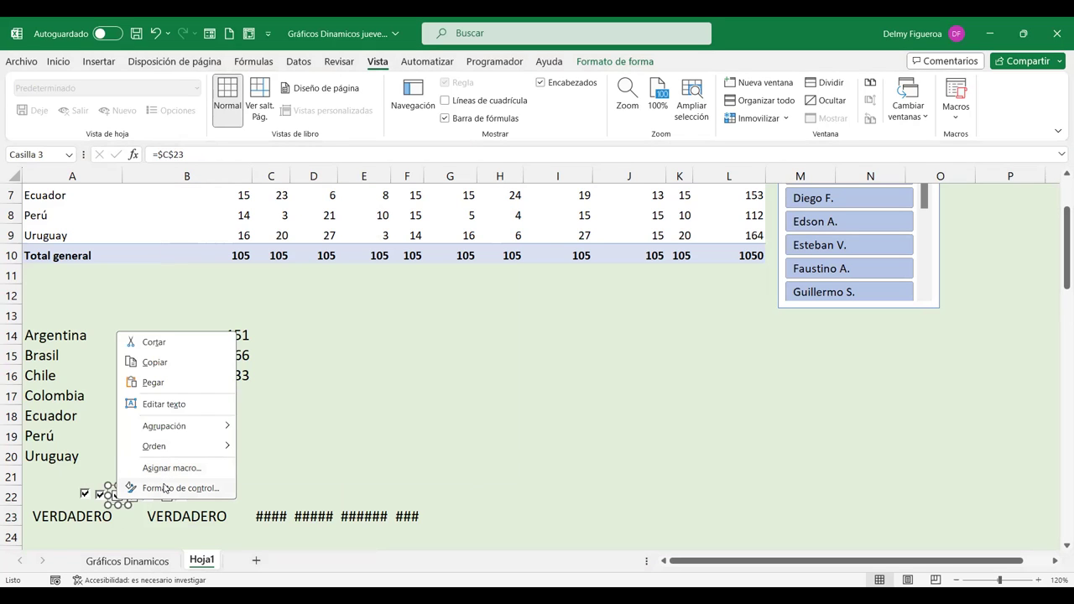
key("Escape")
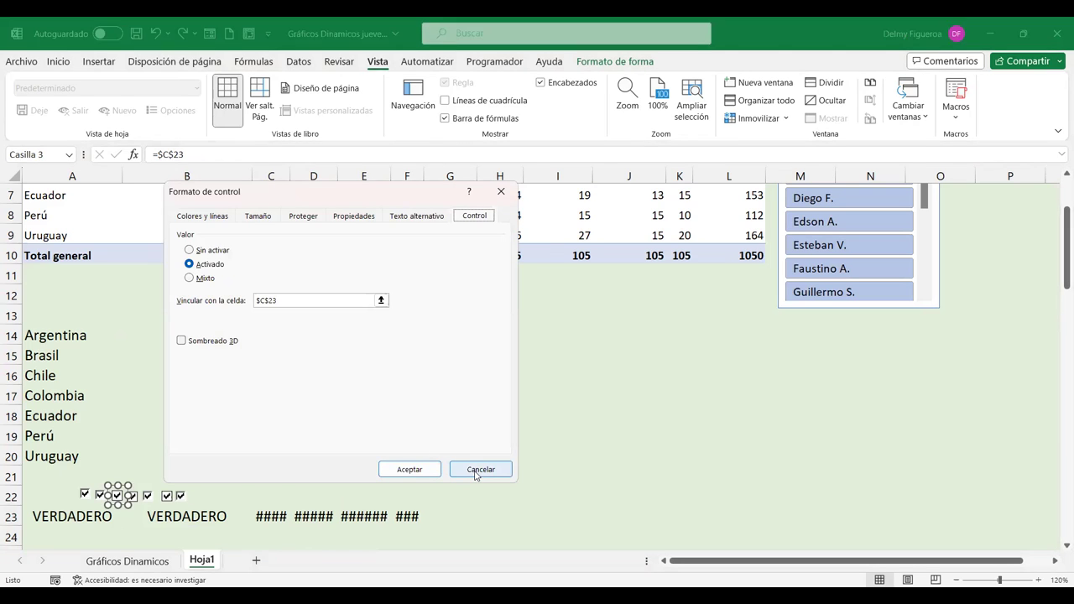
left_click(478, 470)
Link the fourth checkbox to cell $G$23 in Formato de control.
right_click(133, 498)
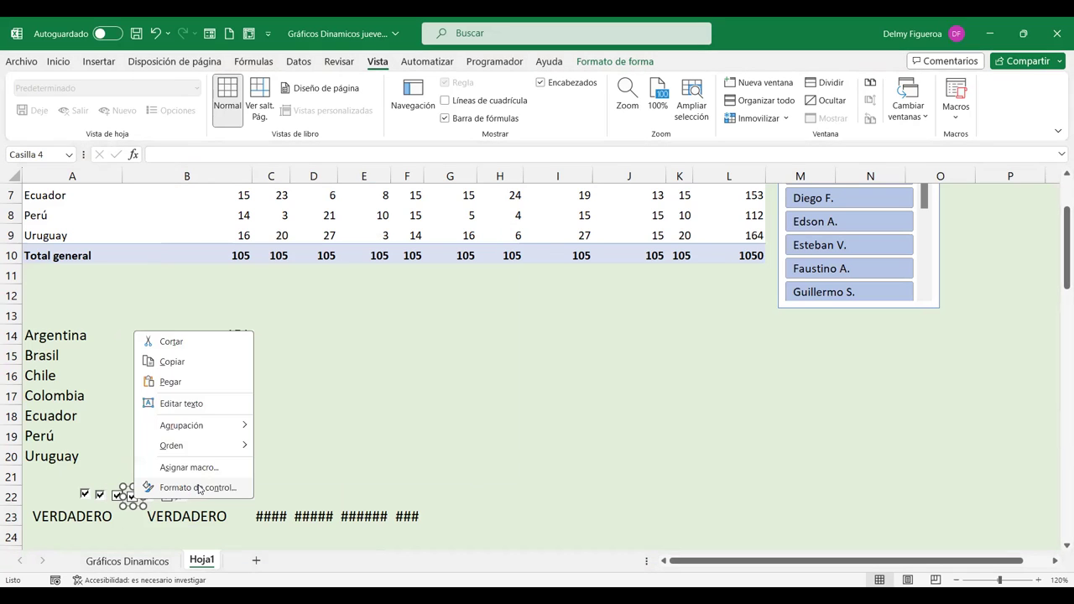
key("Escape")
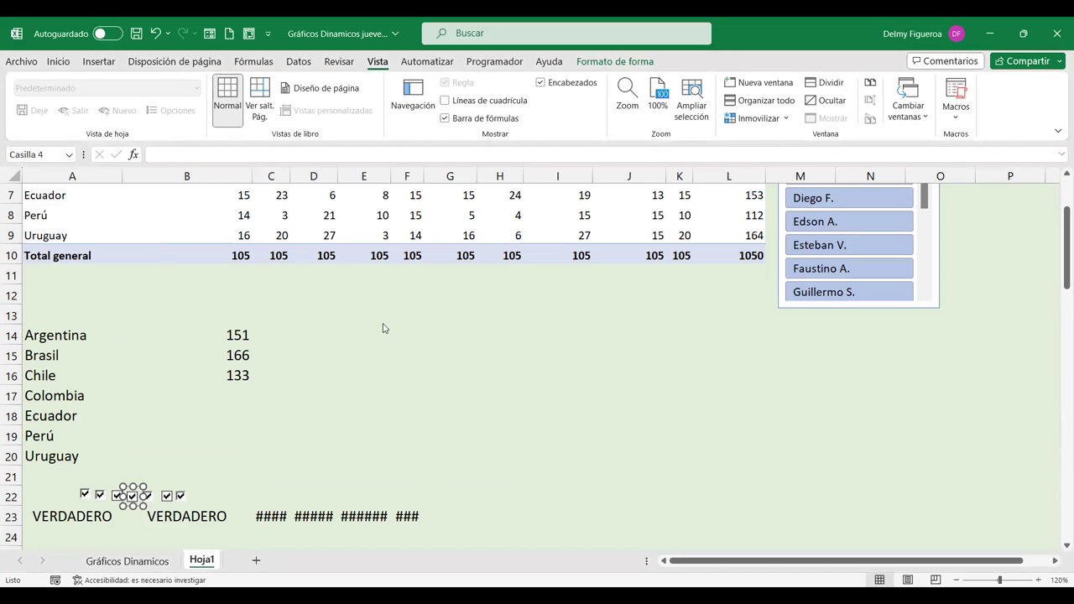
key("ctrl+1")
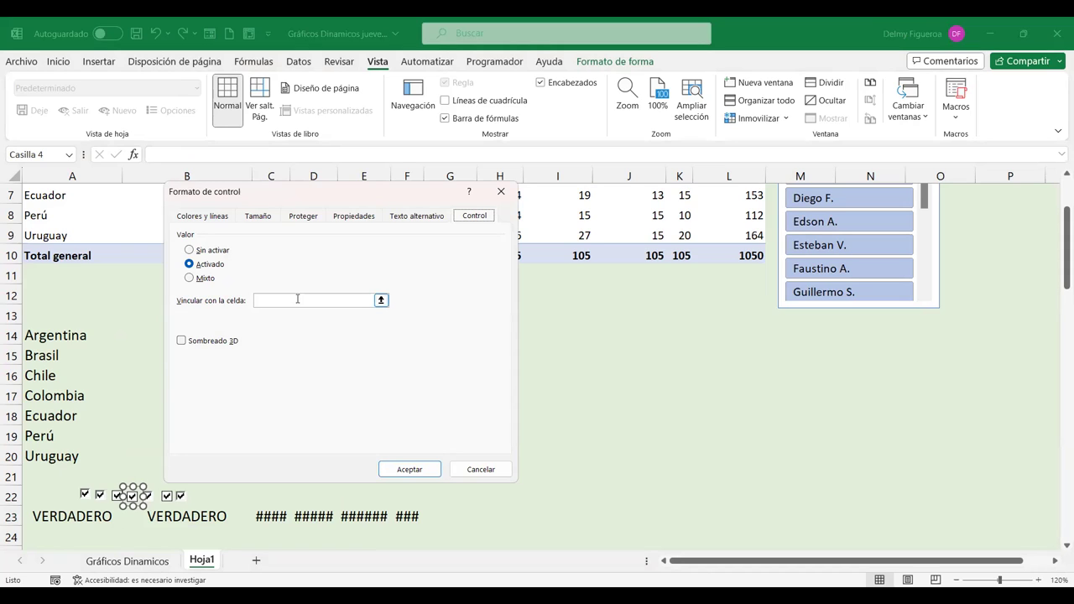
left_click(297, 298)
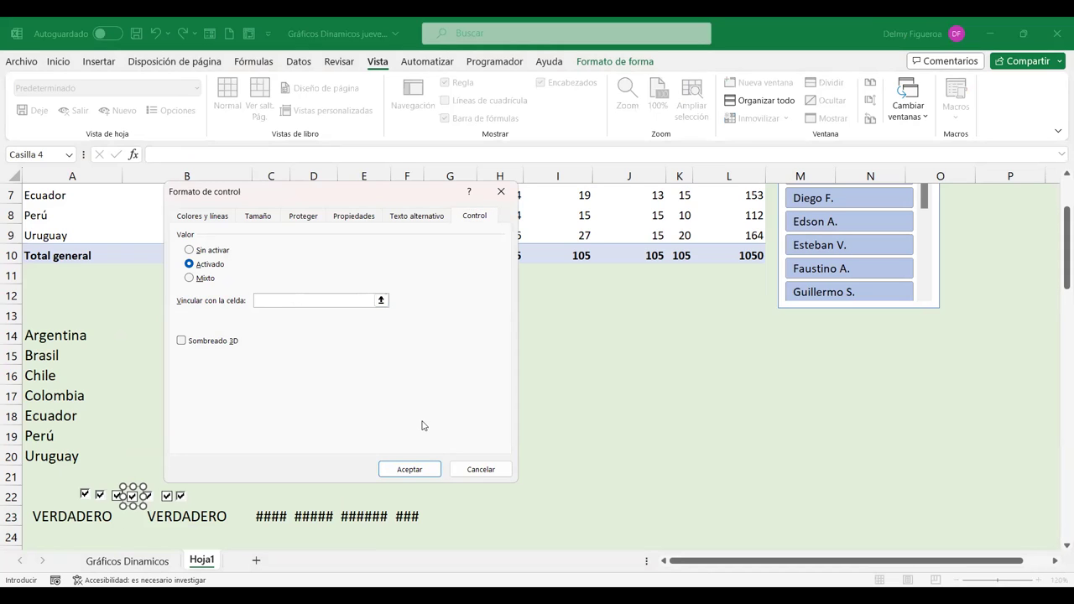
left_click(436, 518)
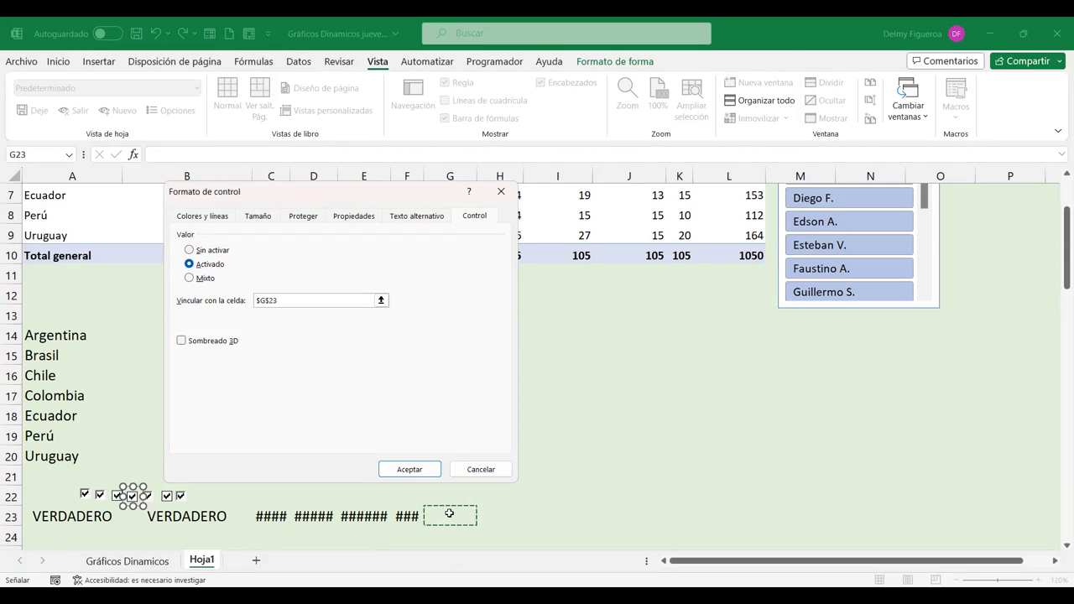
left_click(416, 469)
Confirm the remaining checkboxes stay linked to D23, E23 and F23.
left_click(147, 496, "ctrl")
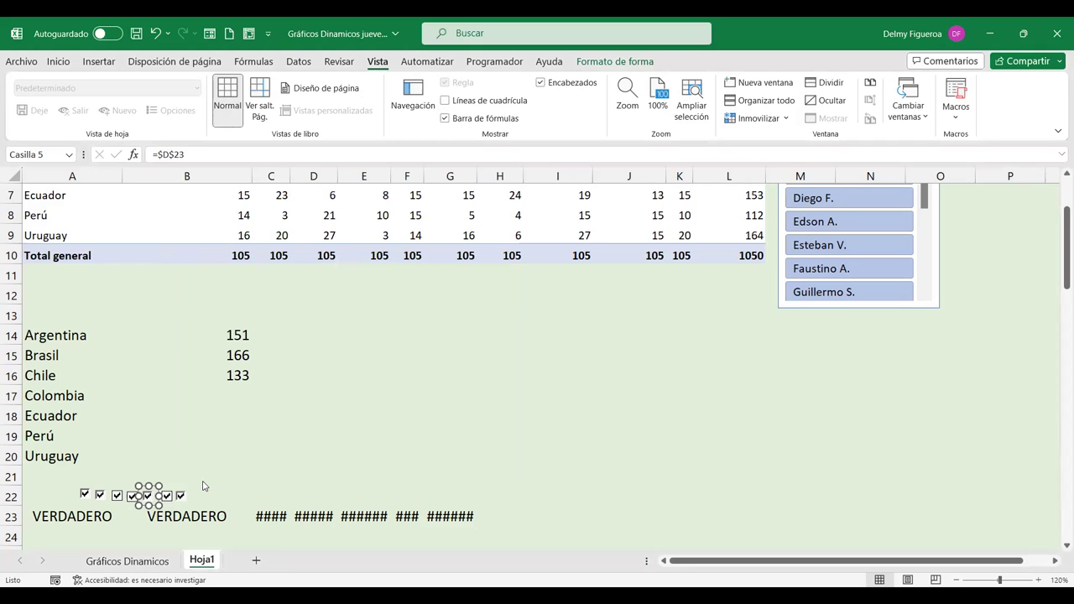
key("ctrl+1")
left_click(474, 468)
right_click(168, 496)
left_click(249, 484)
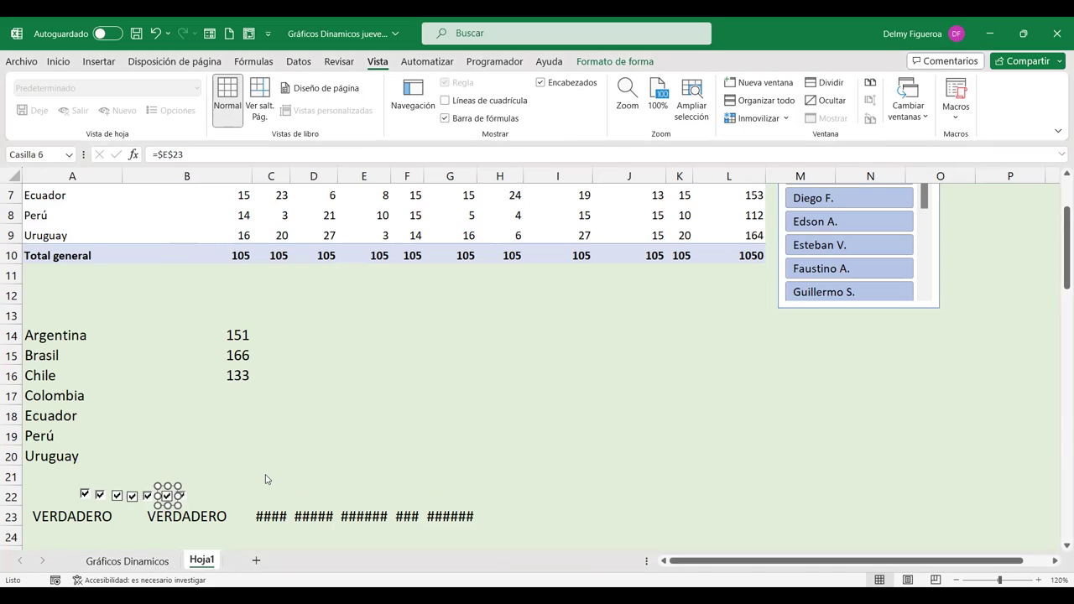
key("ctrl+1")
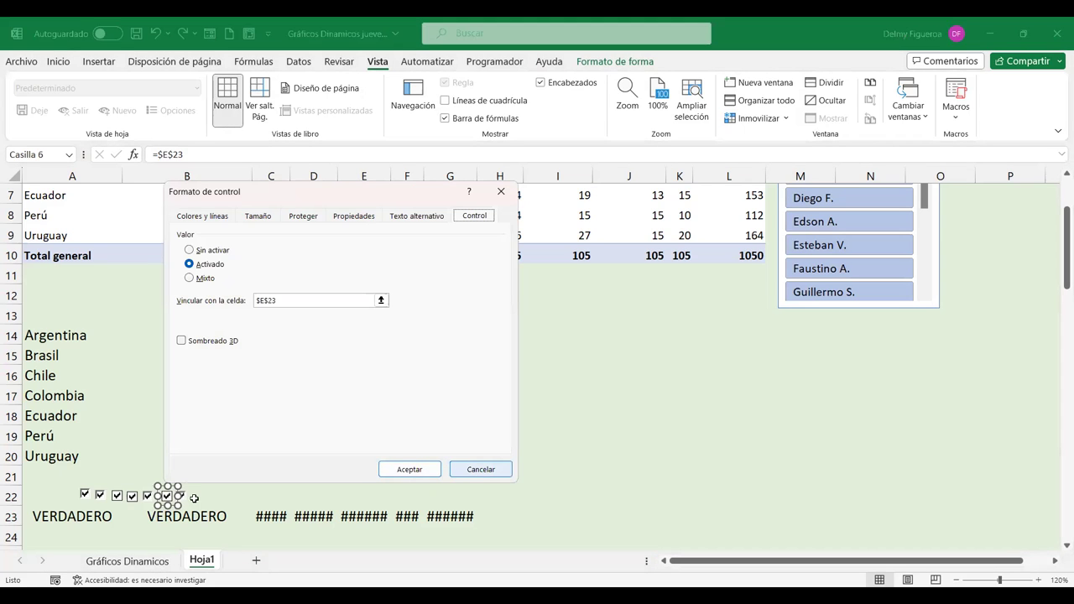
key("Escape")
right_click(183, 497)
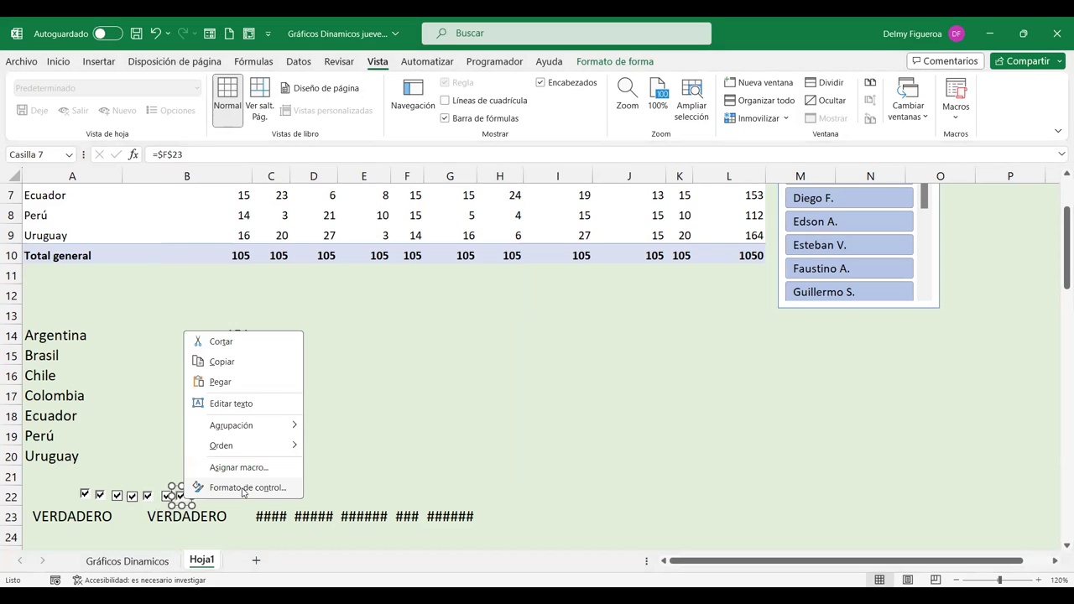
left_click(243, 488)
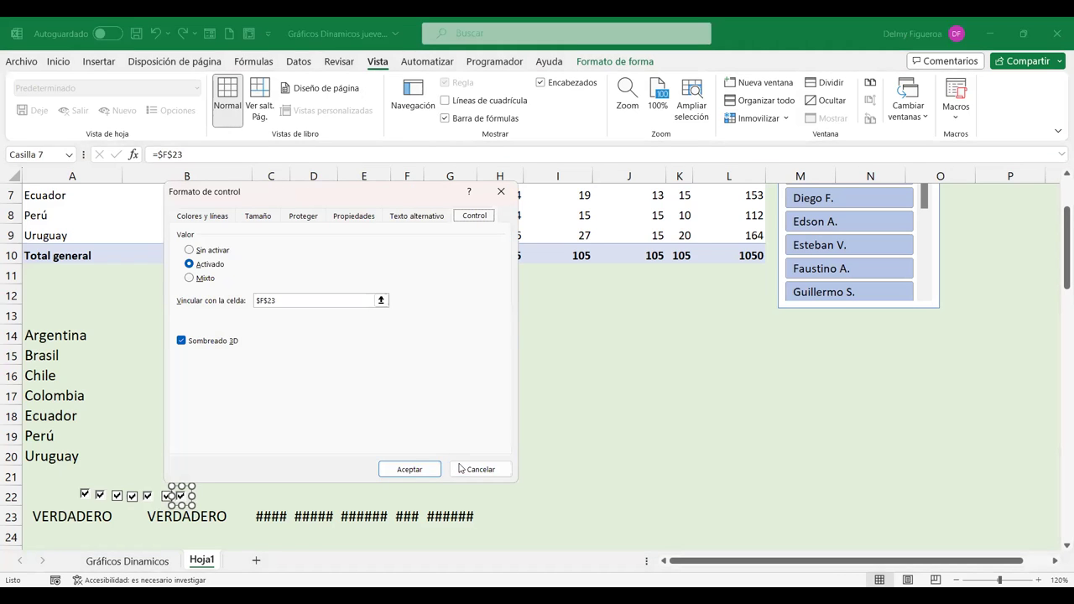
left_click(476, 469)
left_click(228, 393)
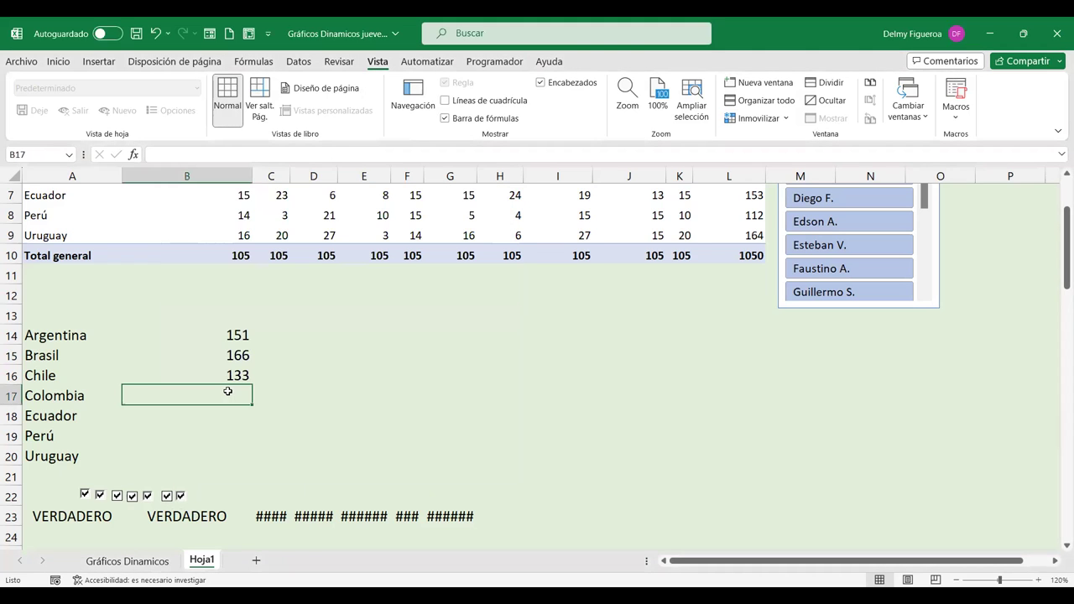
Enter =SI(G23;IMPORTARDATOSDINAMICOS(..."Colombia");0) in B17, giving 171.
type("+")
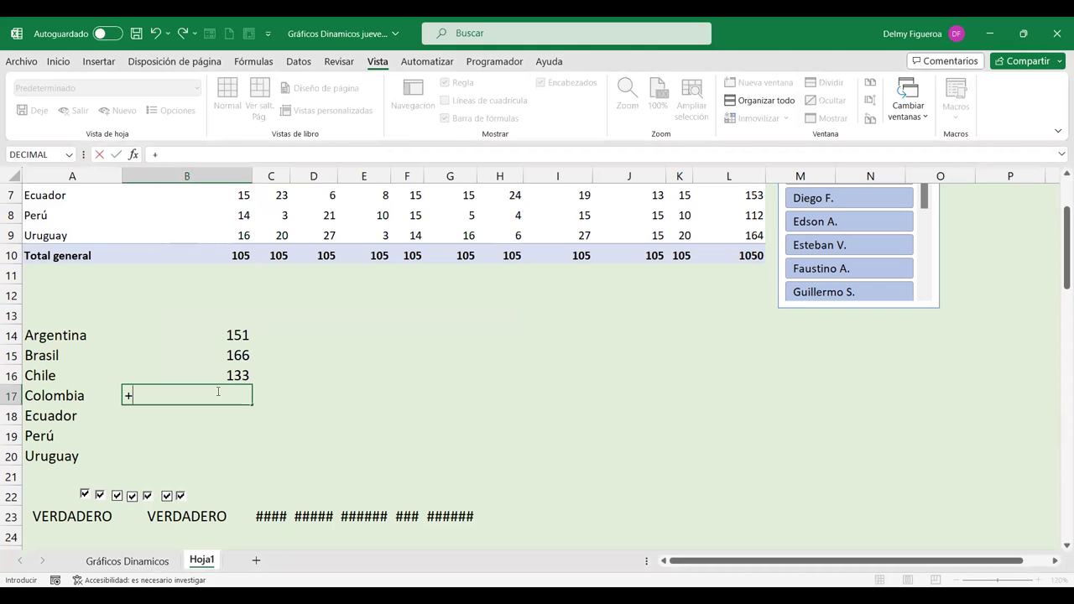
type("si")
key("Tab")
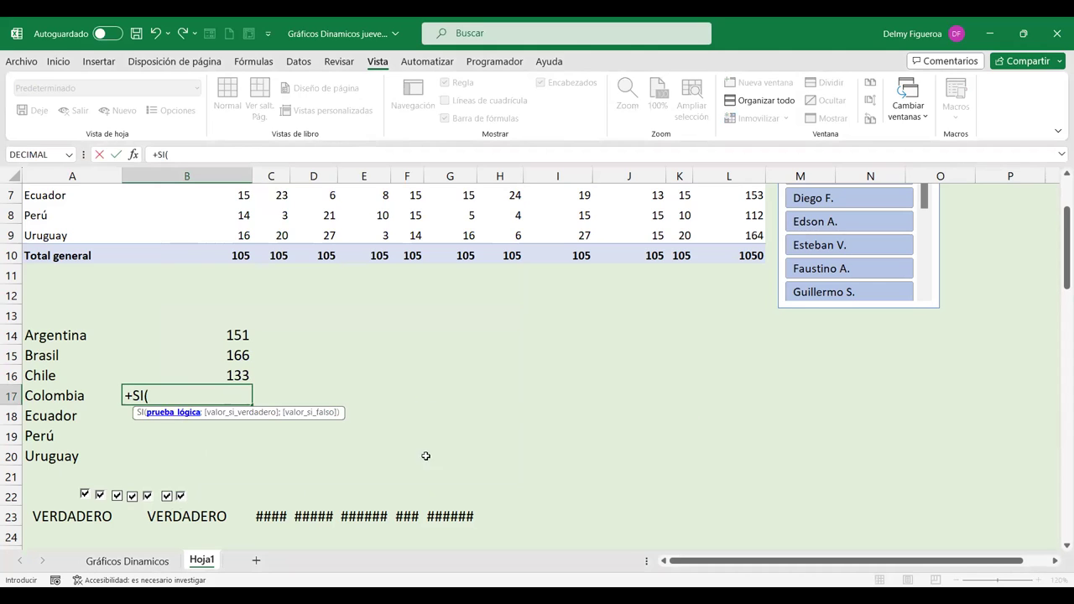
left_click(453, 515)
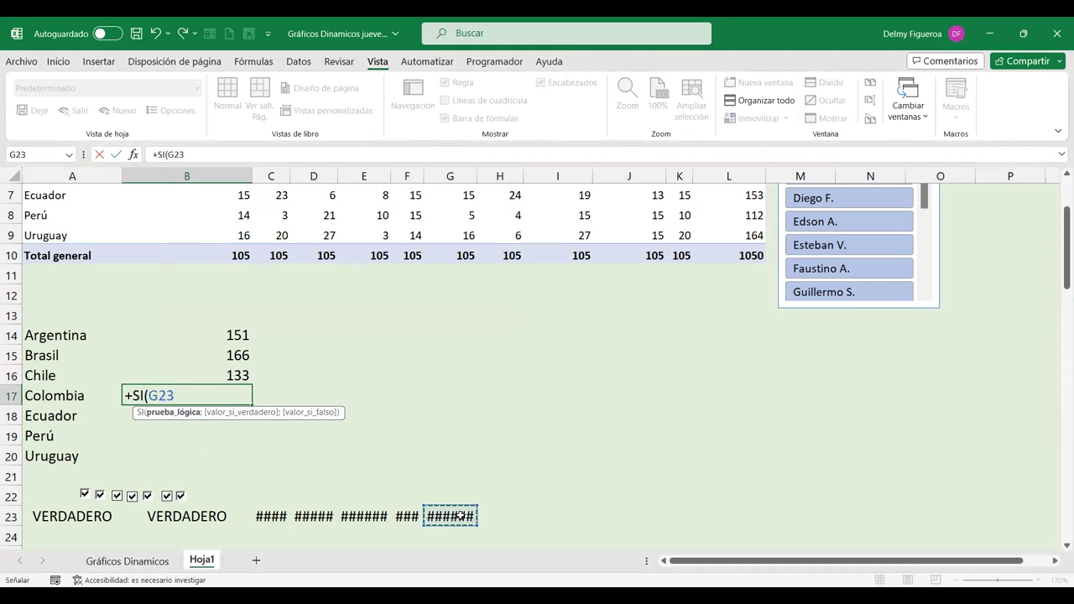
type(";")
scroll(215, 255, "up", 1)
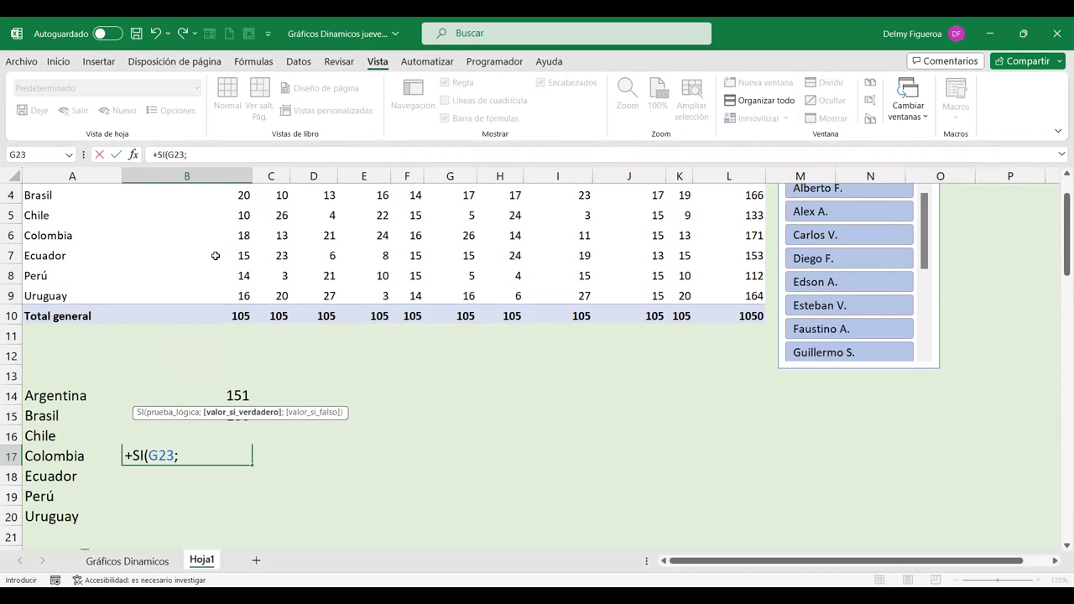
left_click(749, 235)
type(";0)")
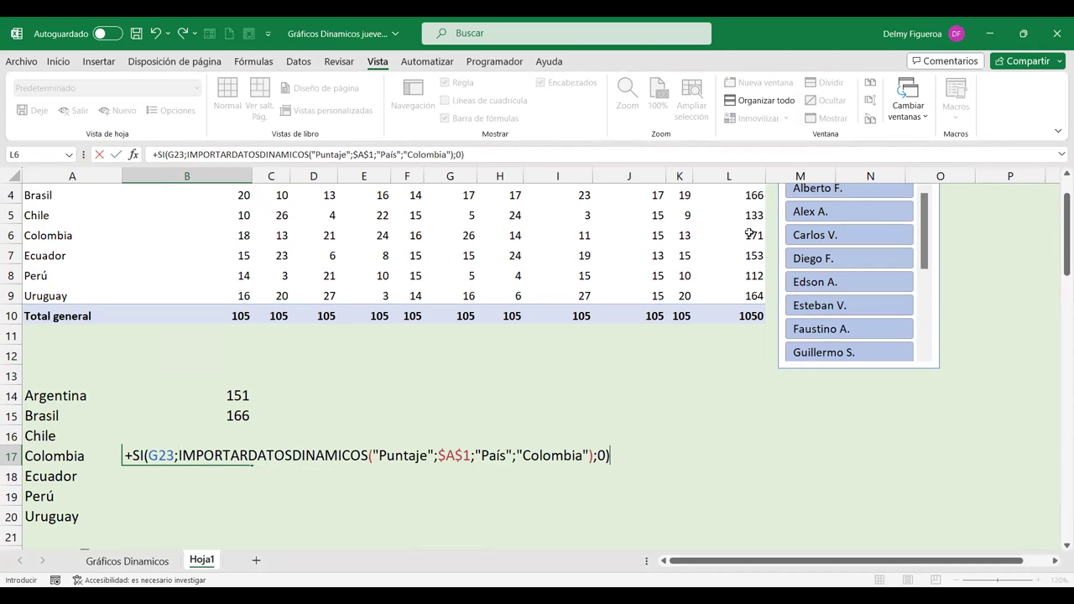
key("Return")
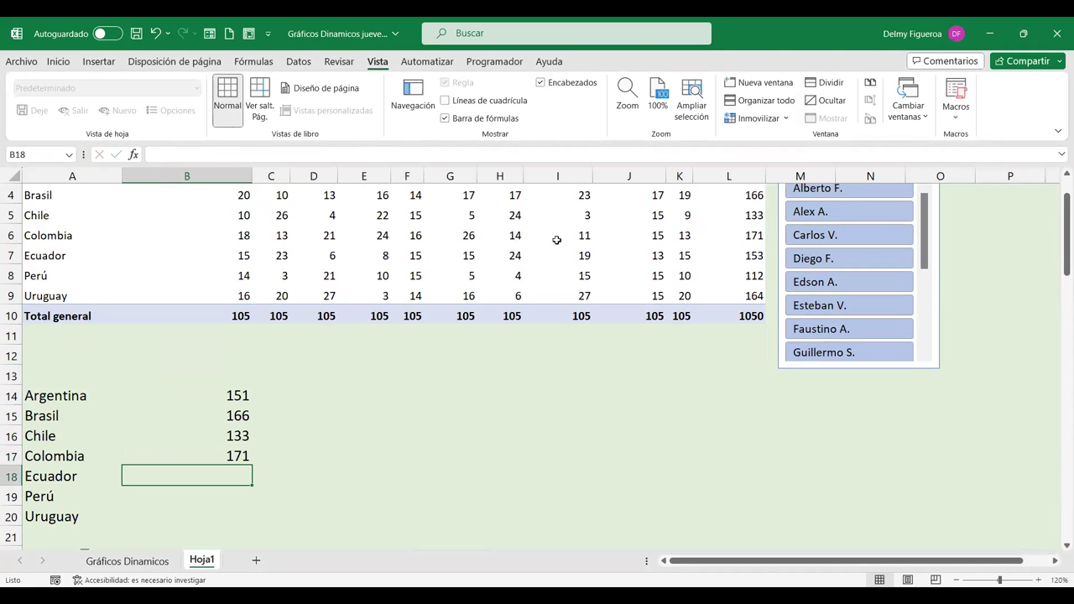
Enter Ecuador's SI formula using its checkbox cell and pivot total, showing 153.
type("+")
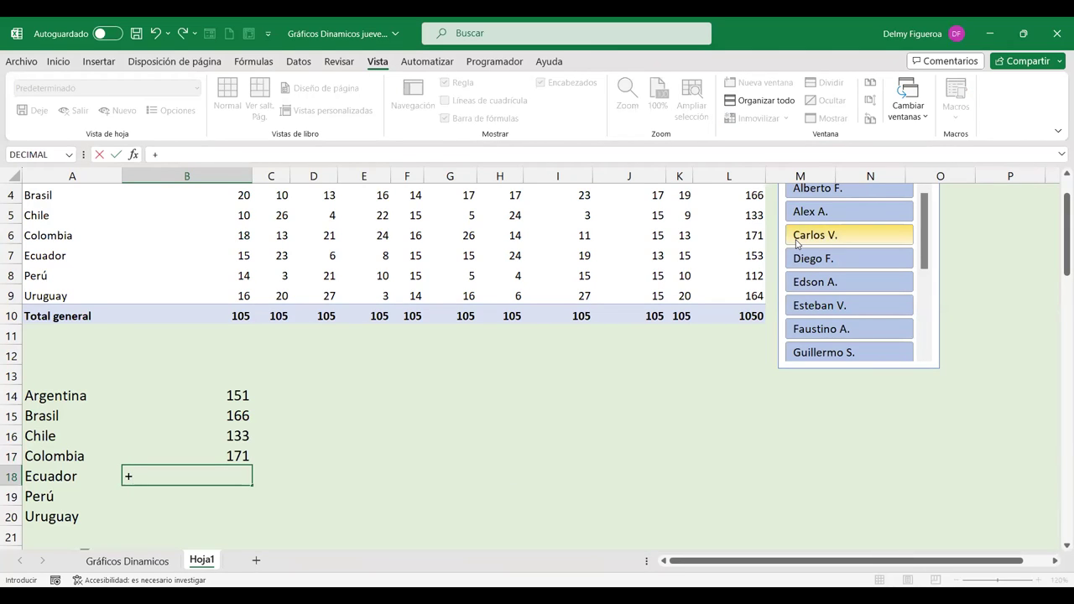
type("si")
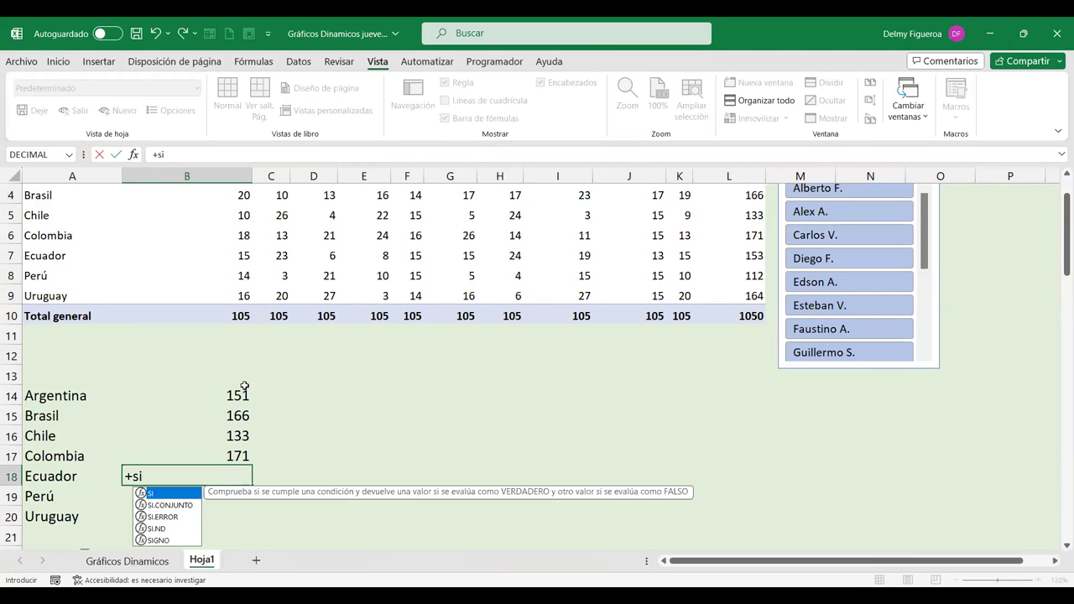
scroll(242, 384, "down", 2)
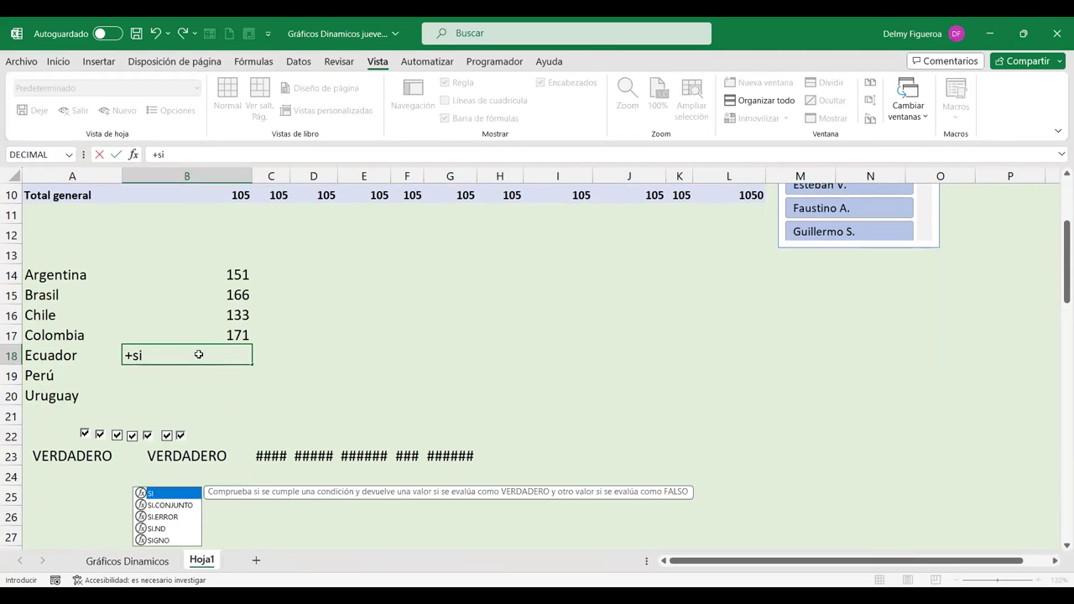
double_click(159, 499)
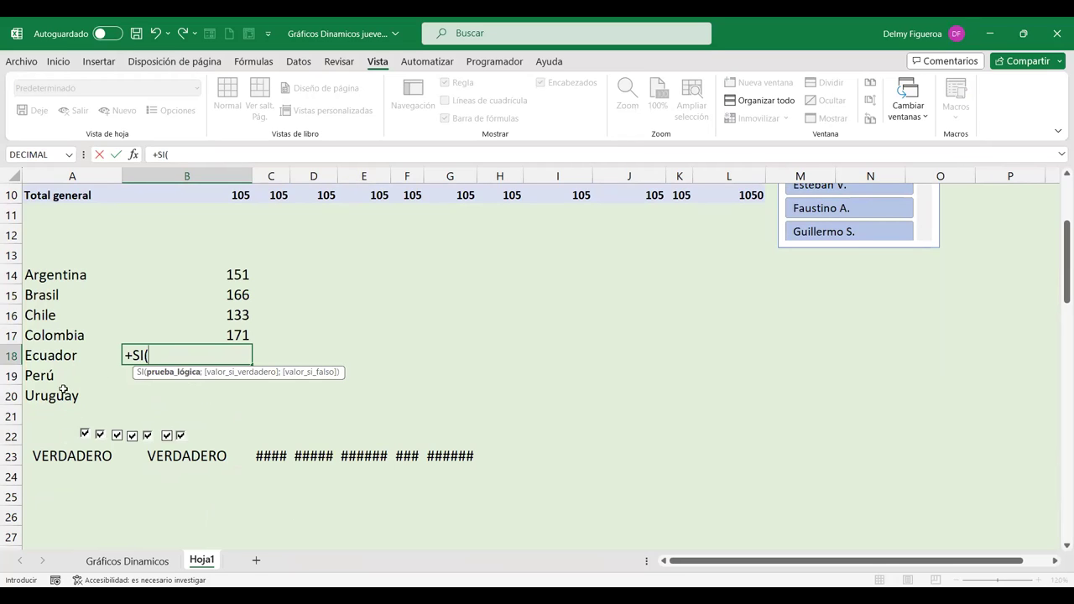
left_click(377, 456)
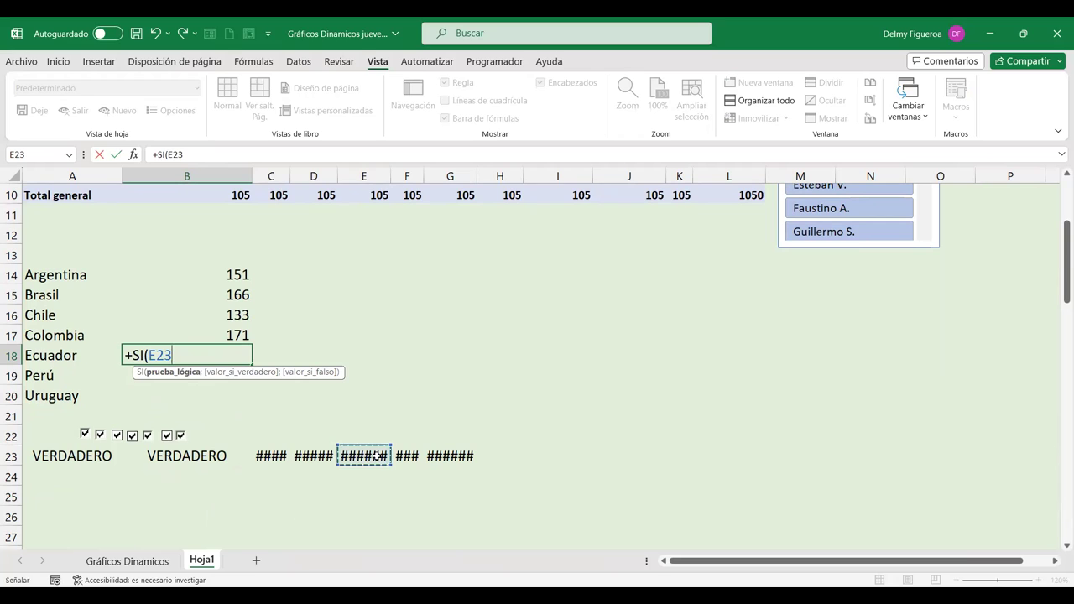
type(";")
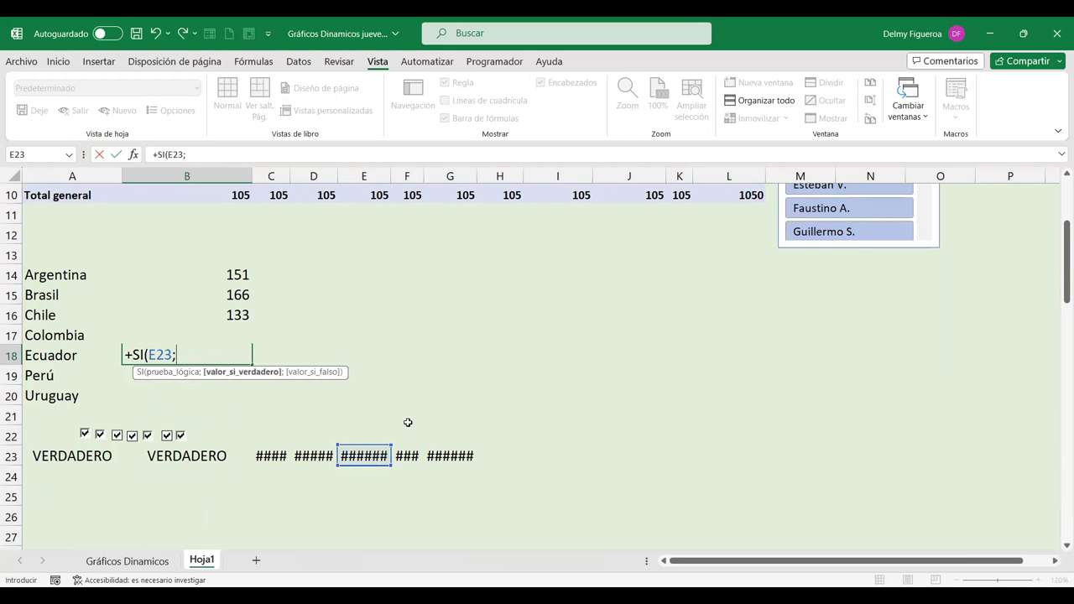
scroll(405, 418, "up", 2)
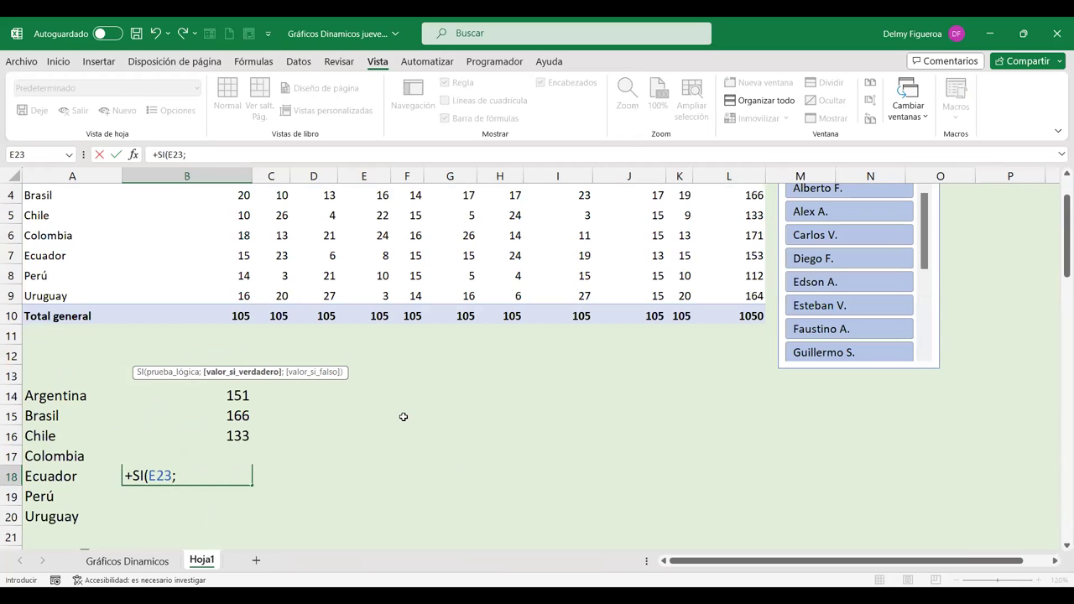
left_click(761, 253)
type(";0")
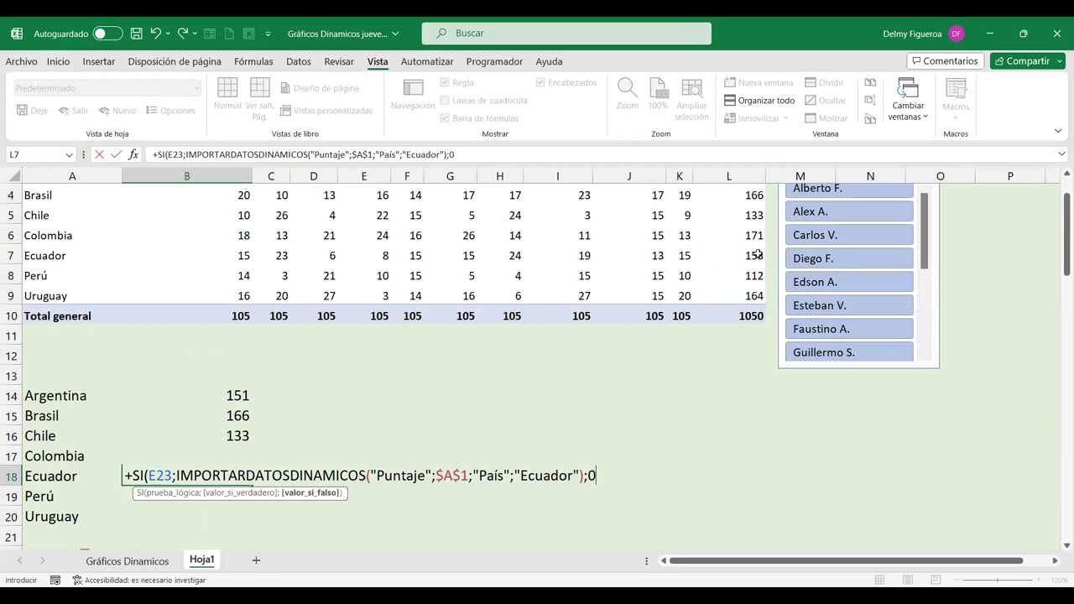
key("Return")
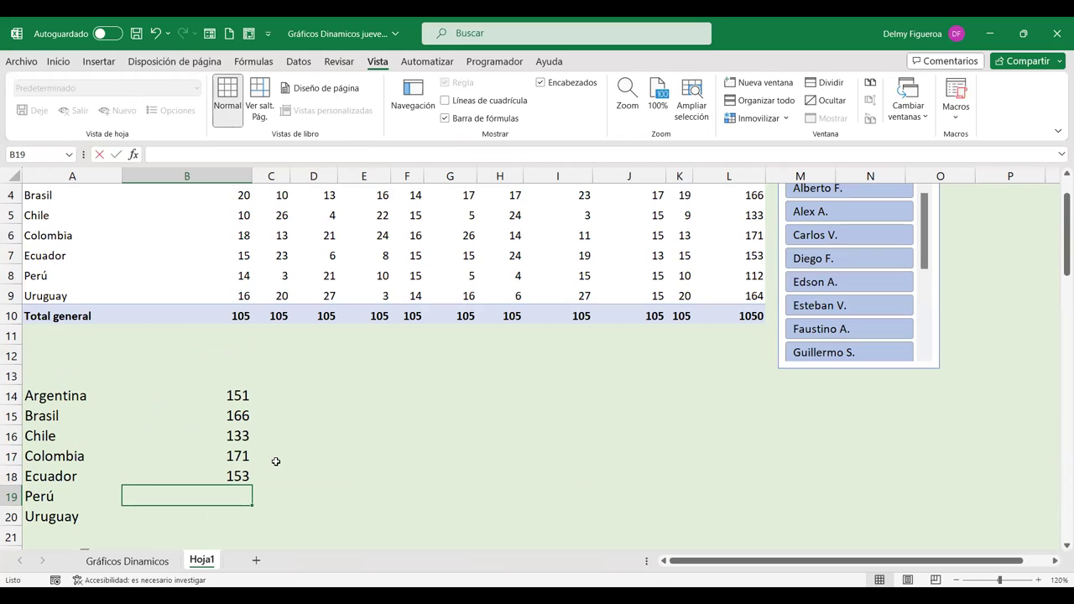
Enter Perú's SI formula using its checkbox cell and pivot total, showing 112.
type("+si")
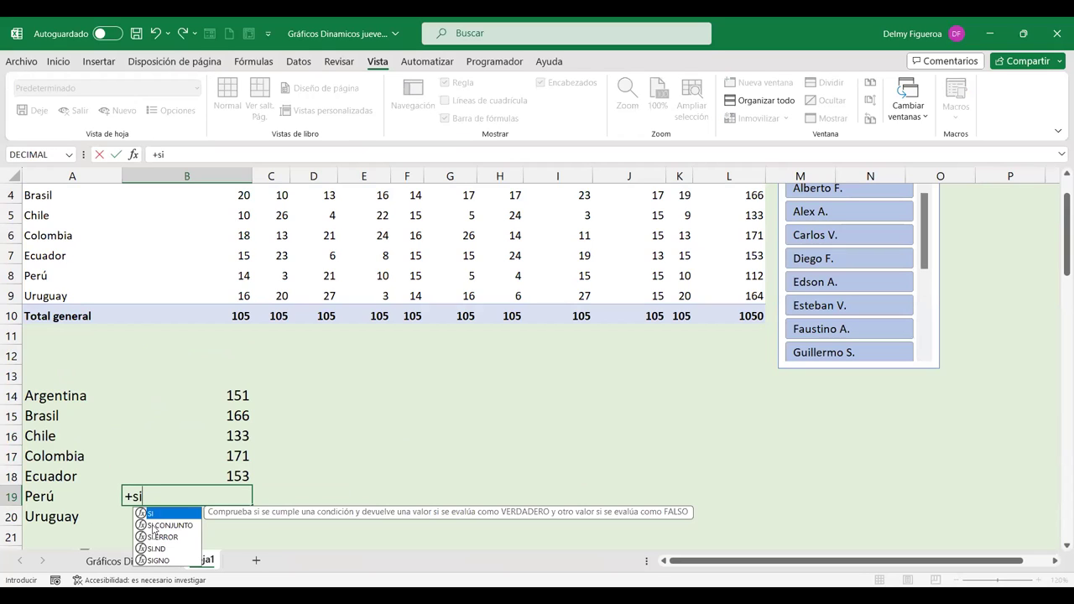
double_click(158, 514)
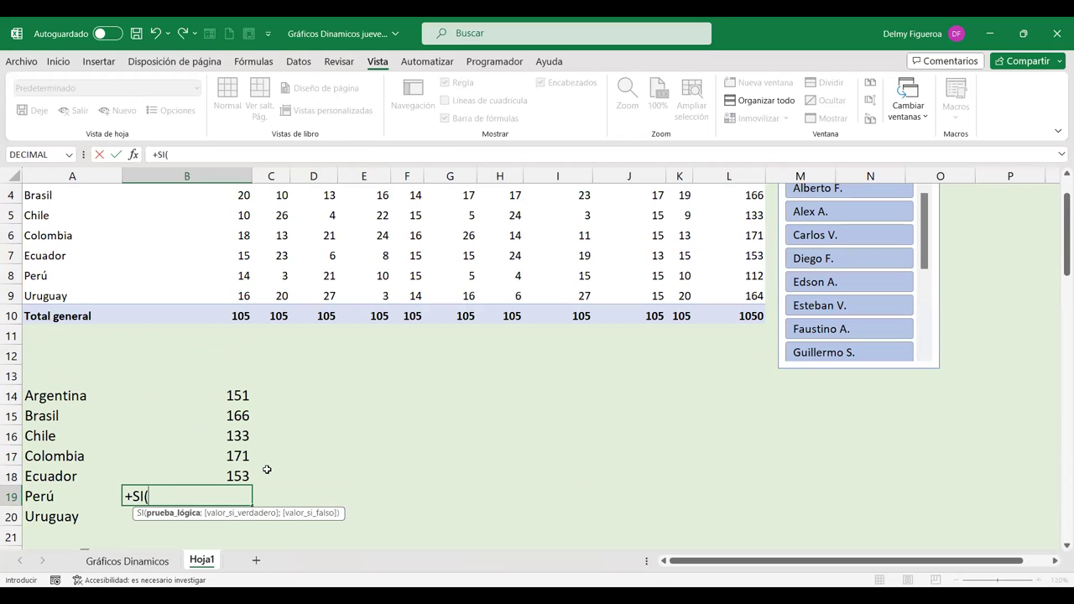
scroll(267, 469, "down", 2)
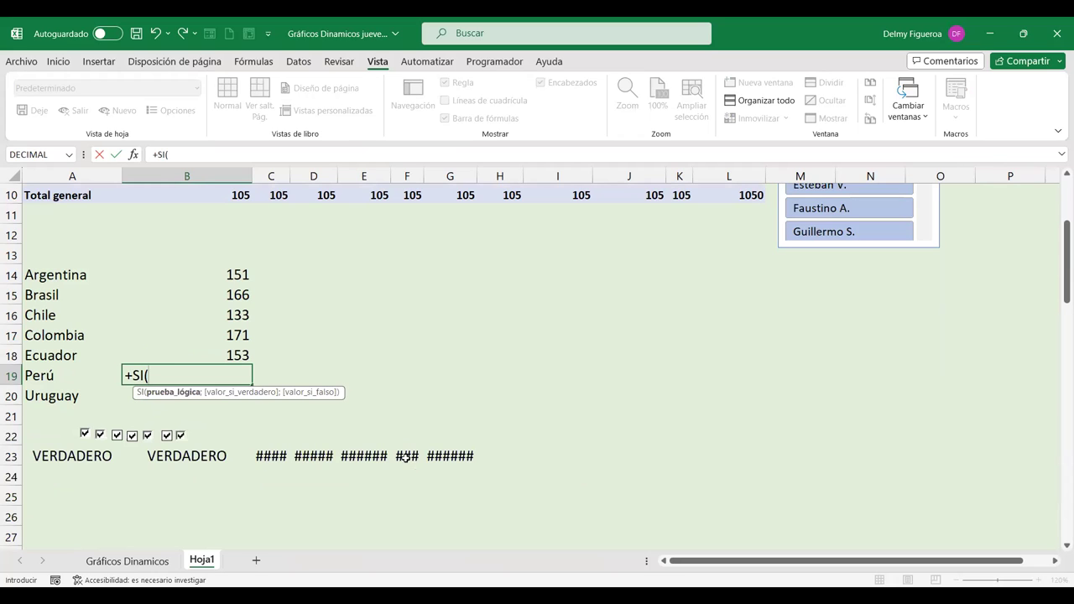
left_click(369, 455)
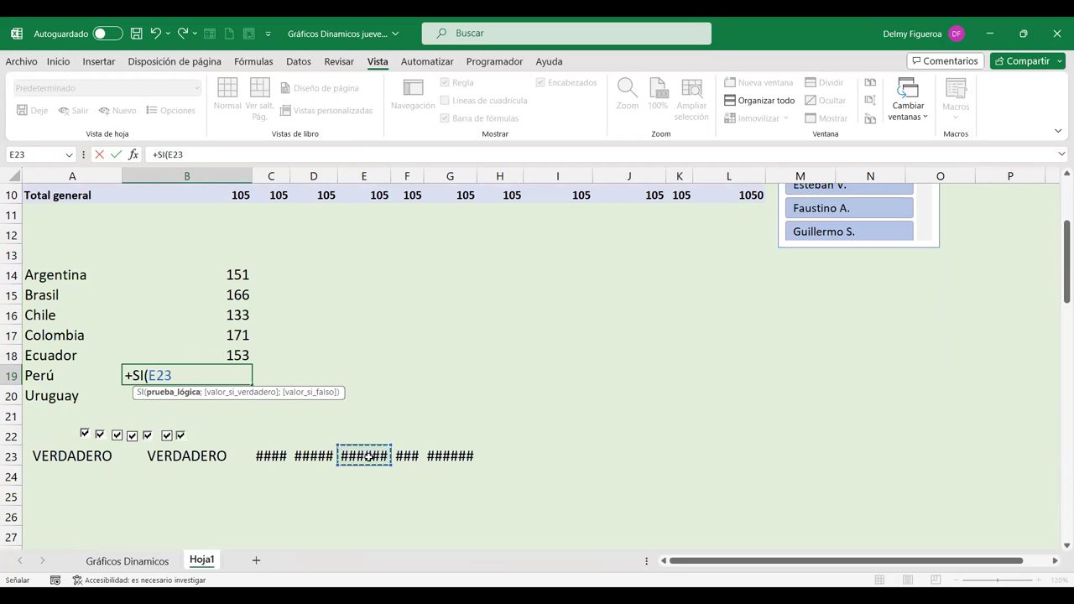
type(";")
scroll(492, 432, "up", 1)
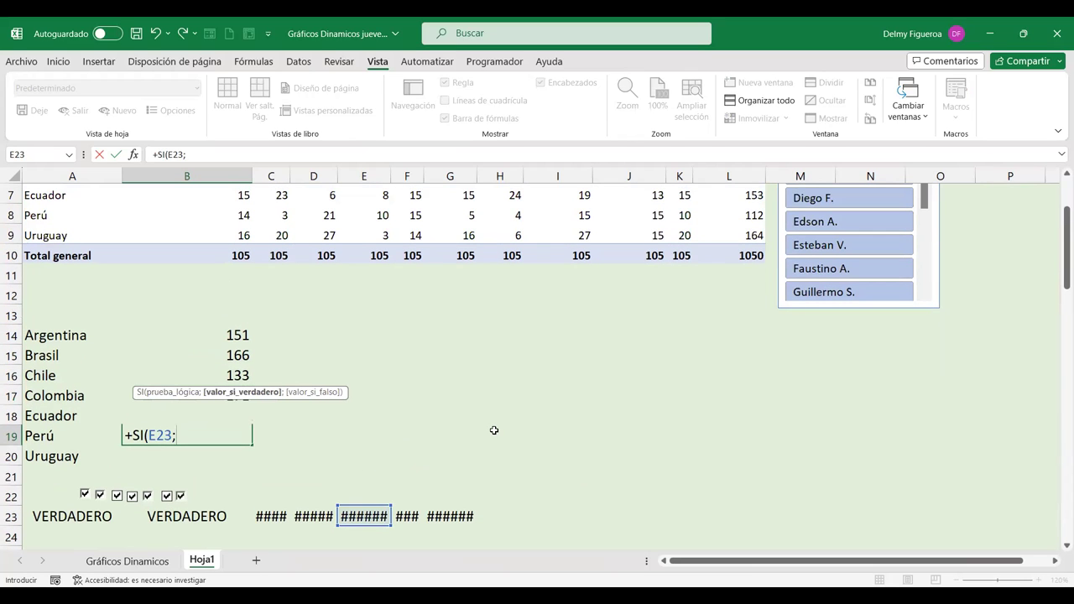
left_click(748, 217)
type(";0)")
key("Return")
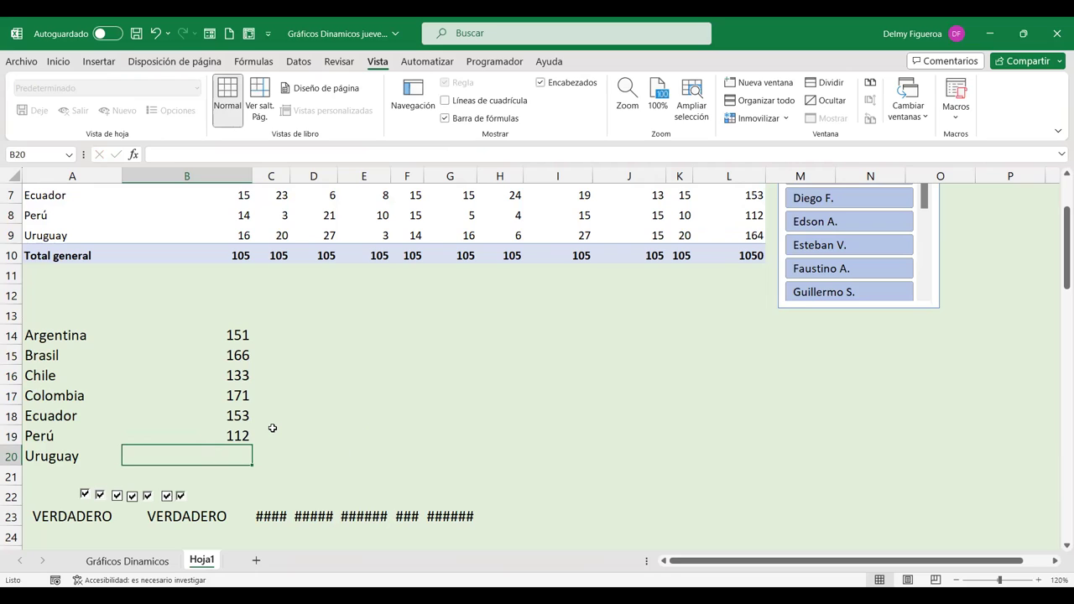
Enter Uruguay's SI formula using its checkbox cell and pivot total, showing 164.
type("+")
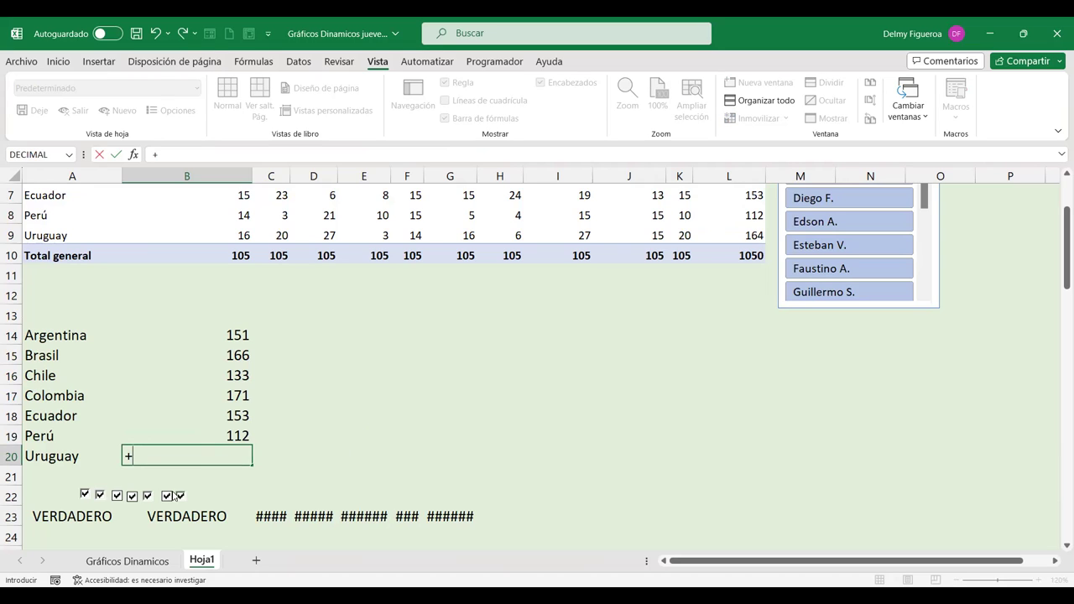
type("si")
double_click(170, 475)
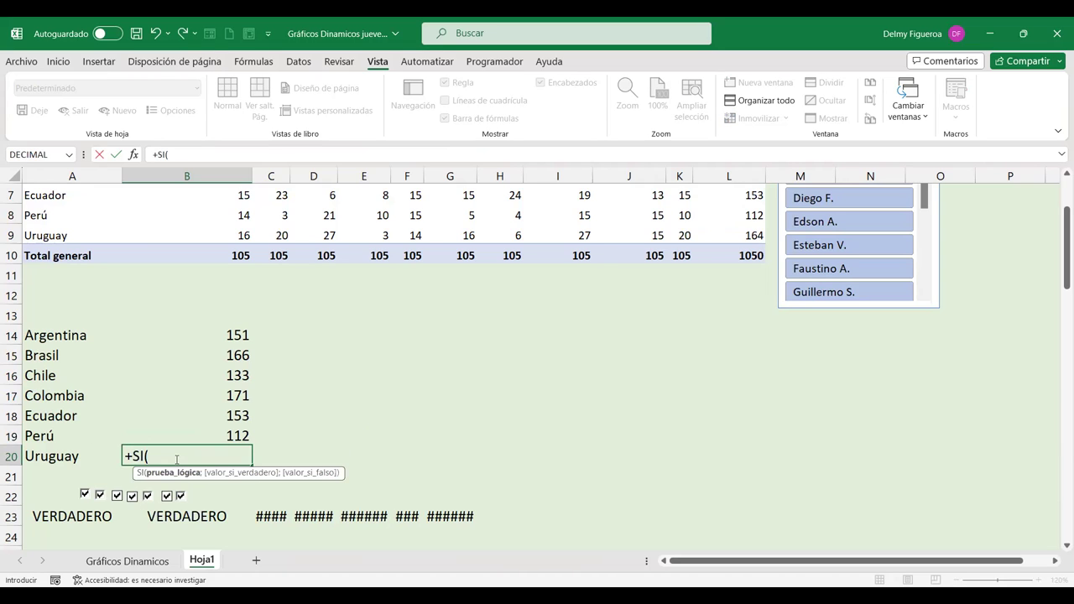
left_click(407, 516)
type(";")
left_click(747, 235)
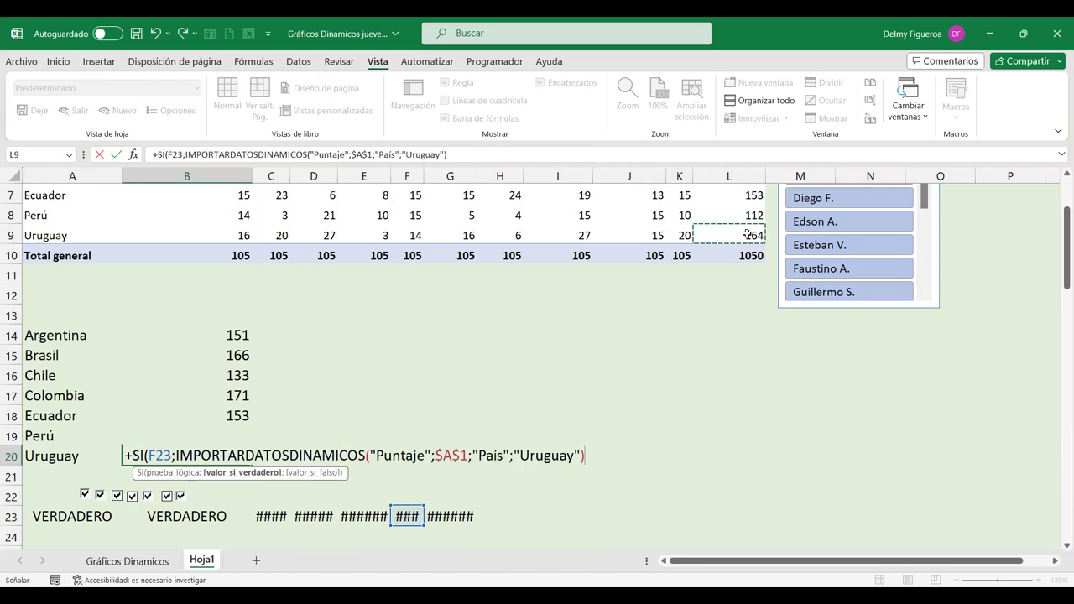
type(";0")
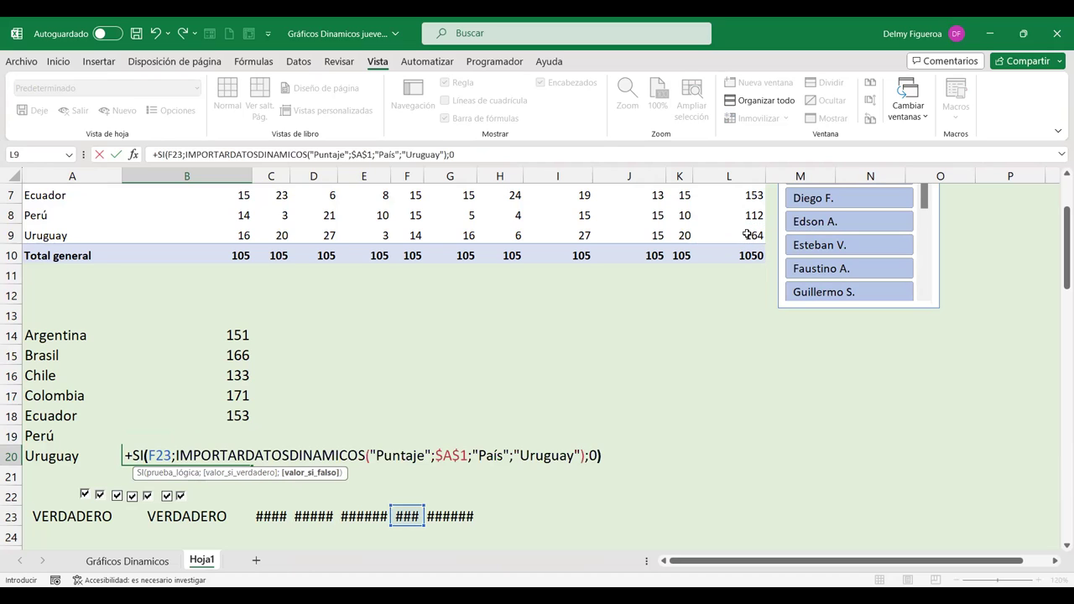
key("Return")
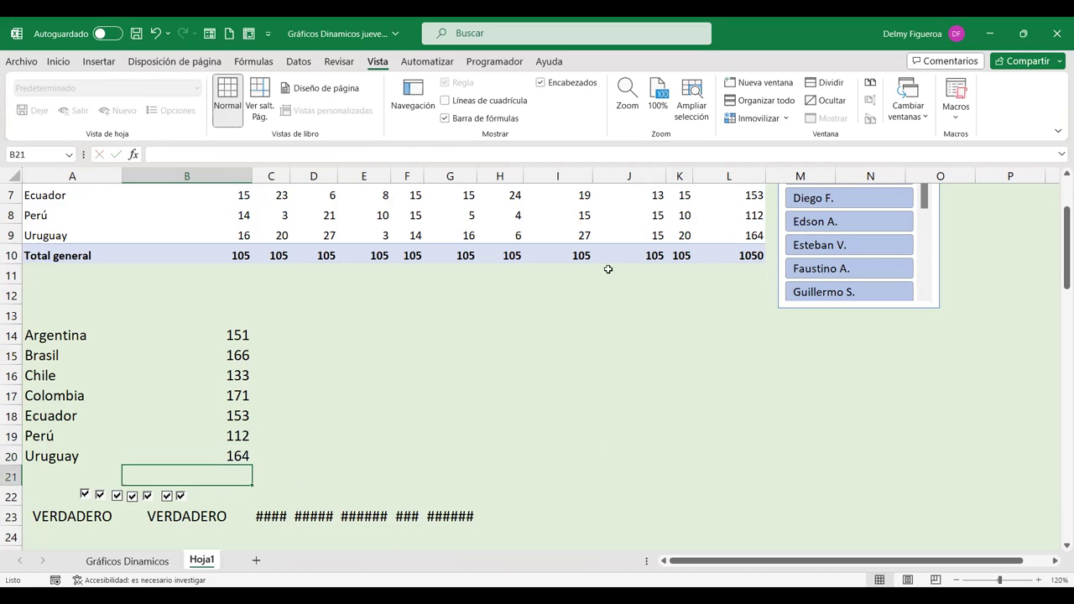
scroll(406, 370, "up", 1)
scroll(759, 281, "up", 1)
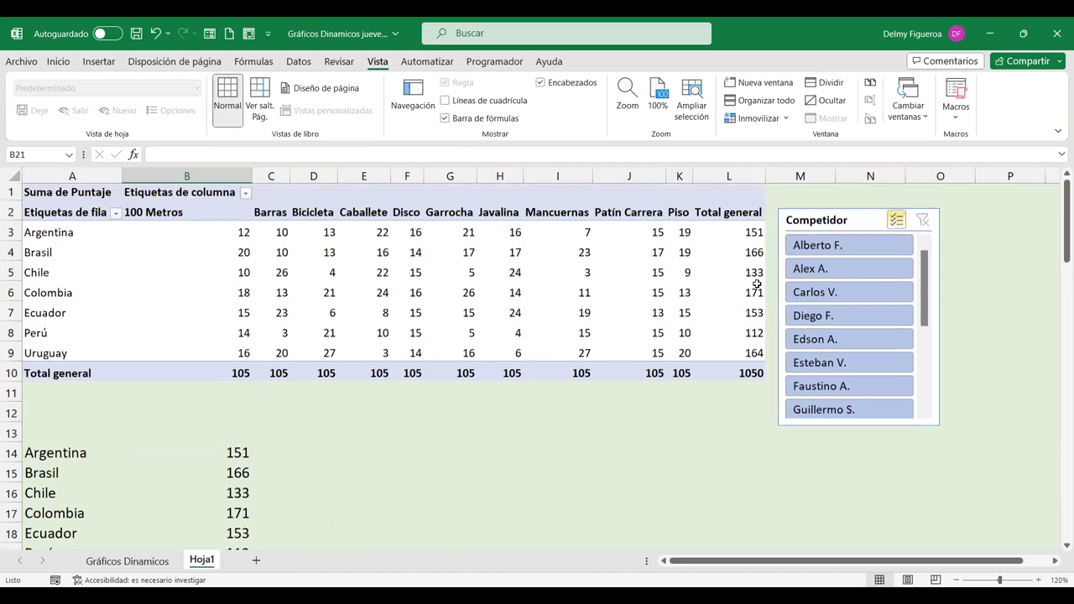
scroll(912, 257, "down", 1)
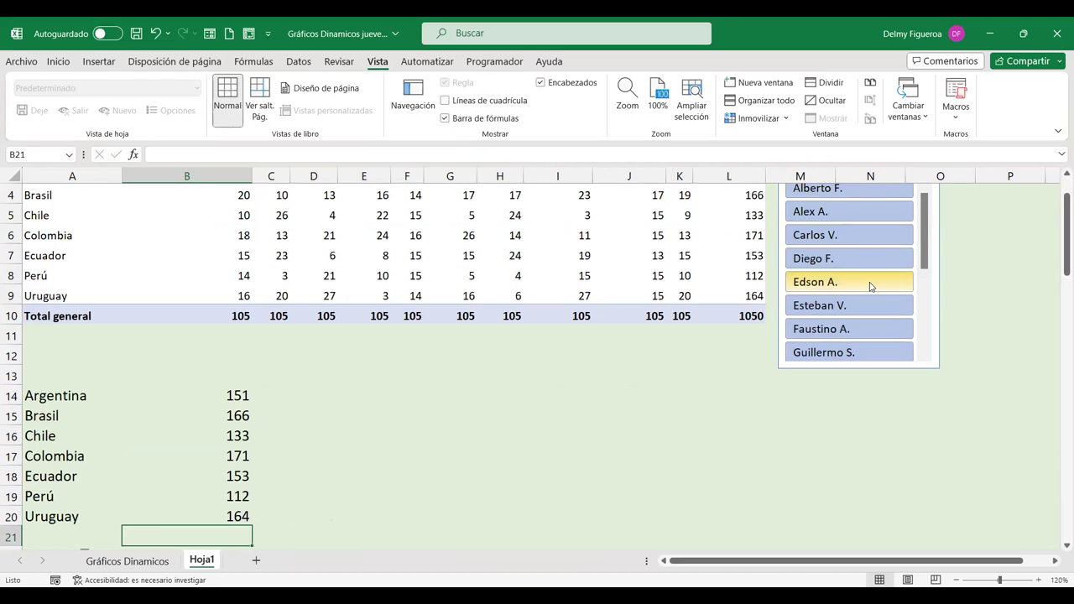
scroll(759, 285, "up", 1)
scroll(681, 297, "down", 1)
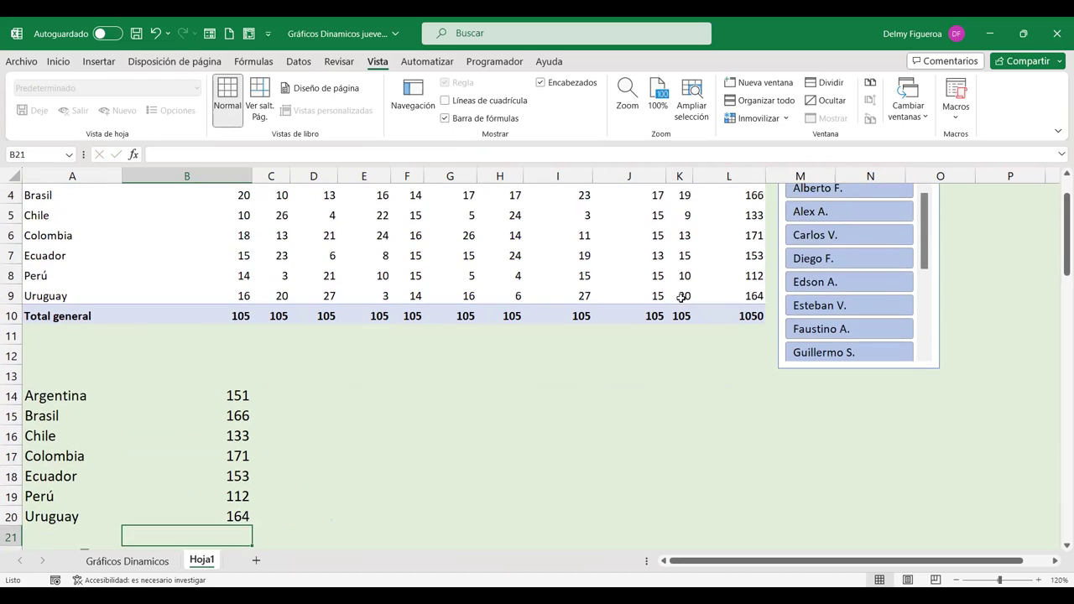
scroll(248, 310, "down", 1)
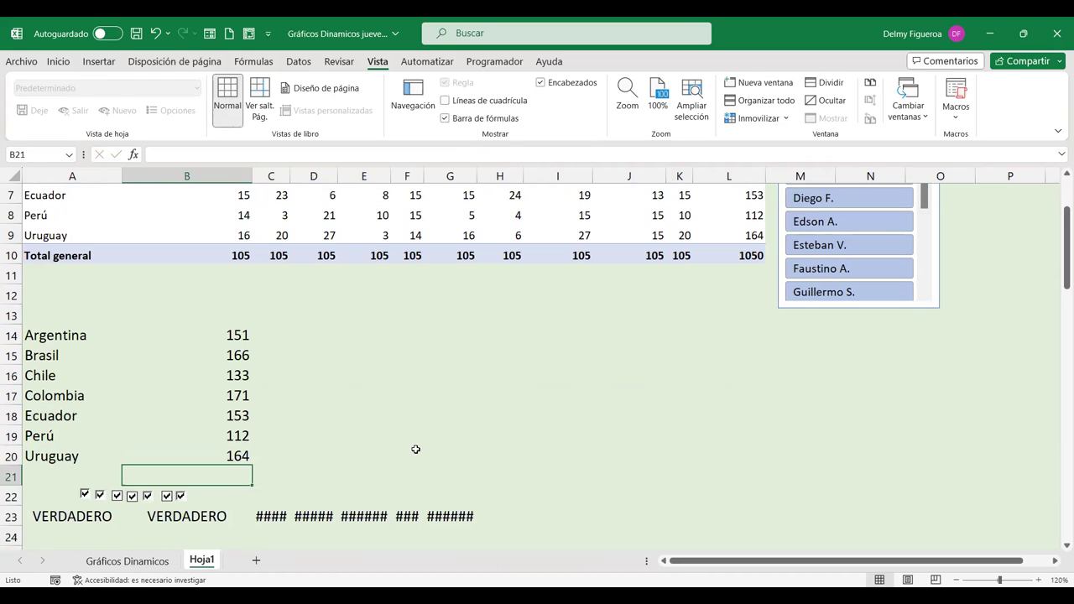
scroll(414, 446, "down", 1)
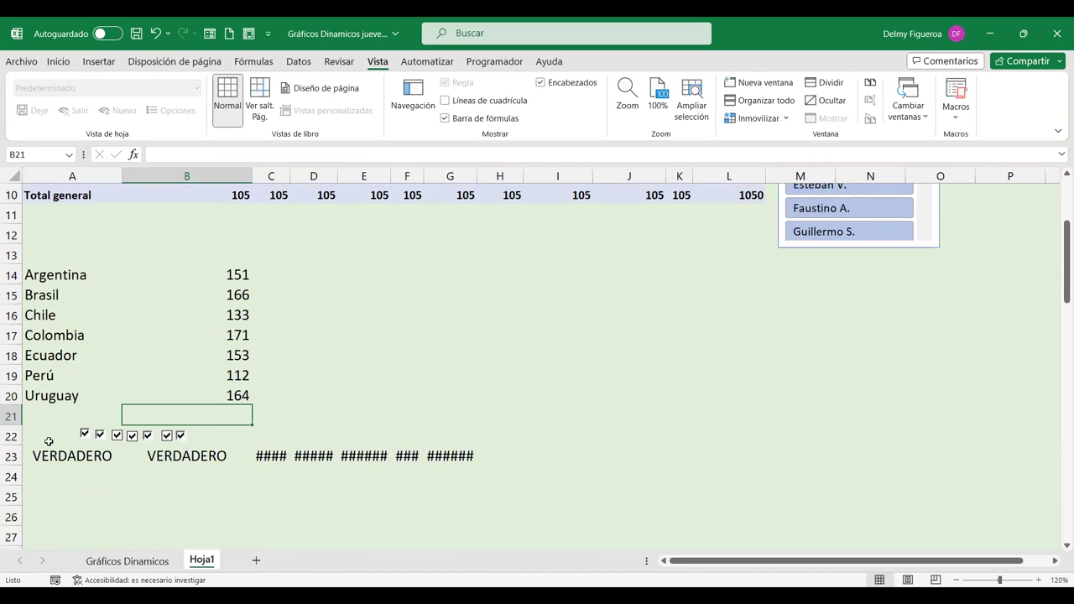
left_click(85, 434)
left_click(99, 435)
left_click(117, 435)
left_click(99, 436)
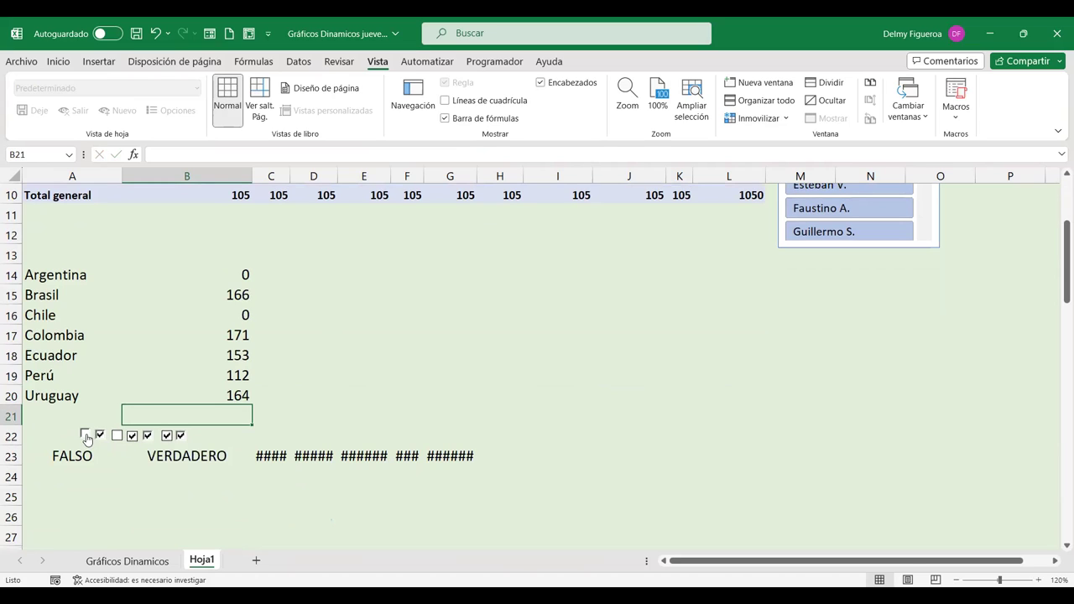
left_click(85, 433)
left_click(116, 435)
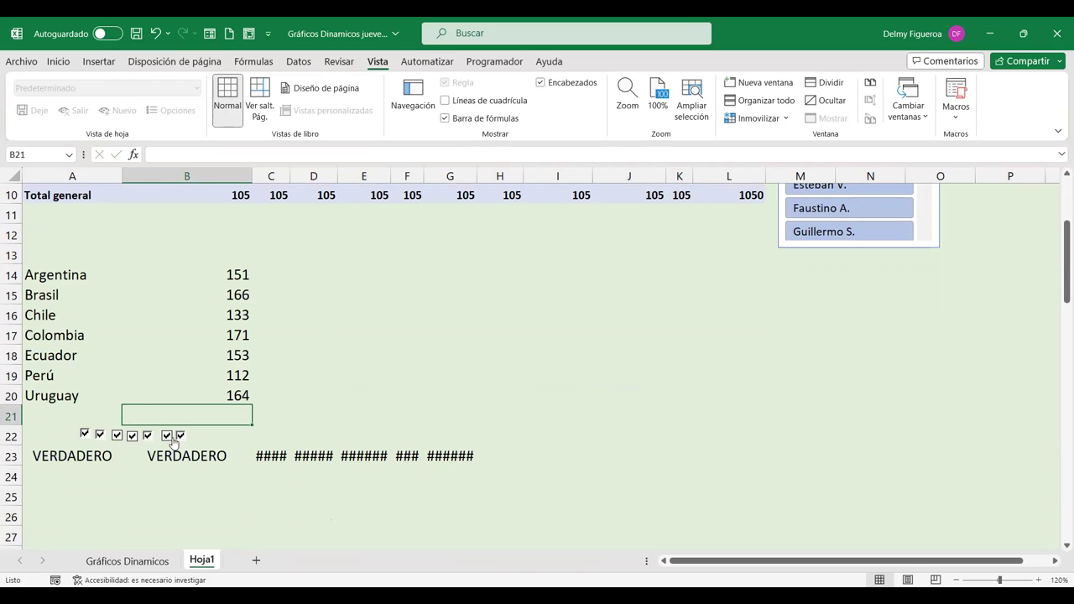
left_click(12, 456)
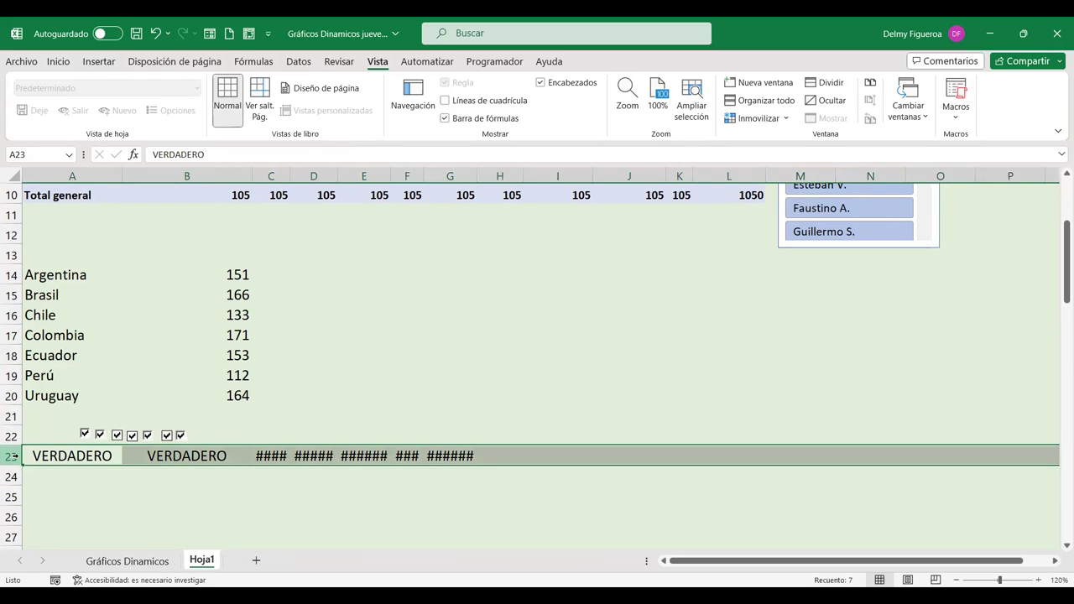
Hide row 23 with the checkbox values, then select the scores in A14:B20.
right_click(21, 460)
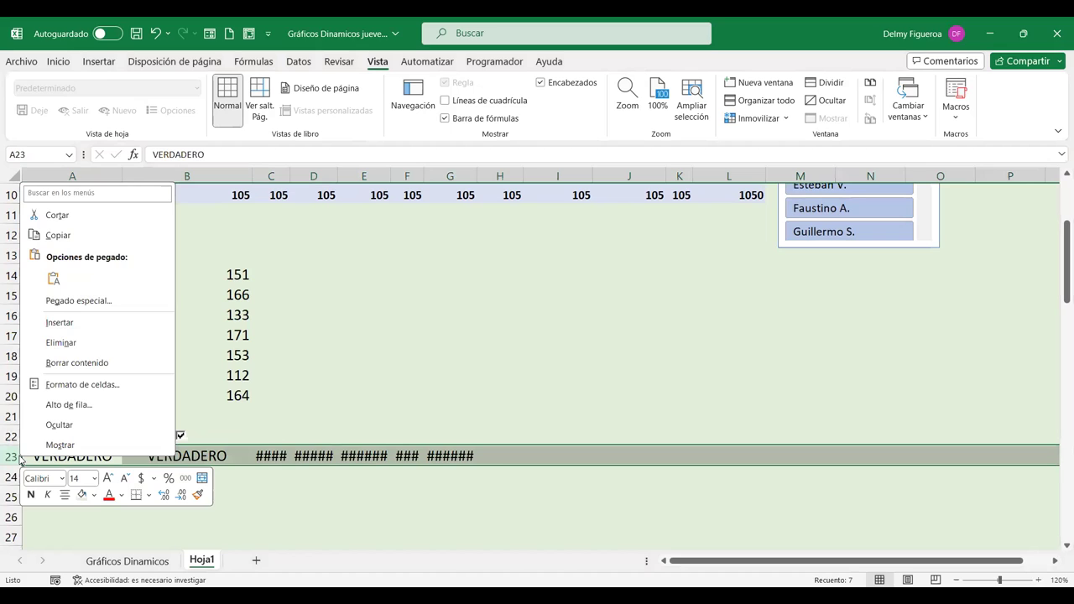
left_click(183, 450)
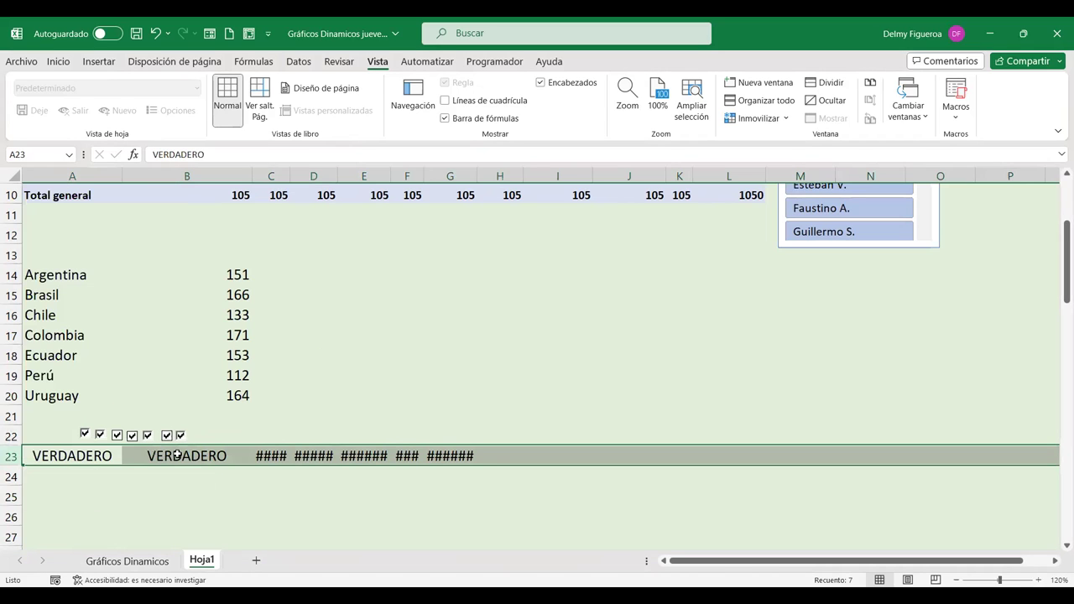
left_click(179, 453)
left_click(239, 275)
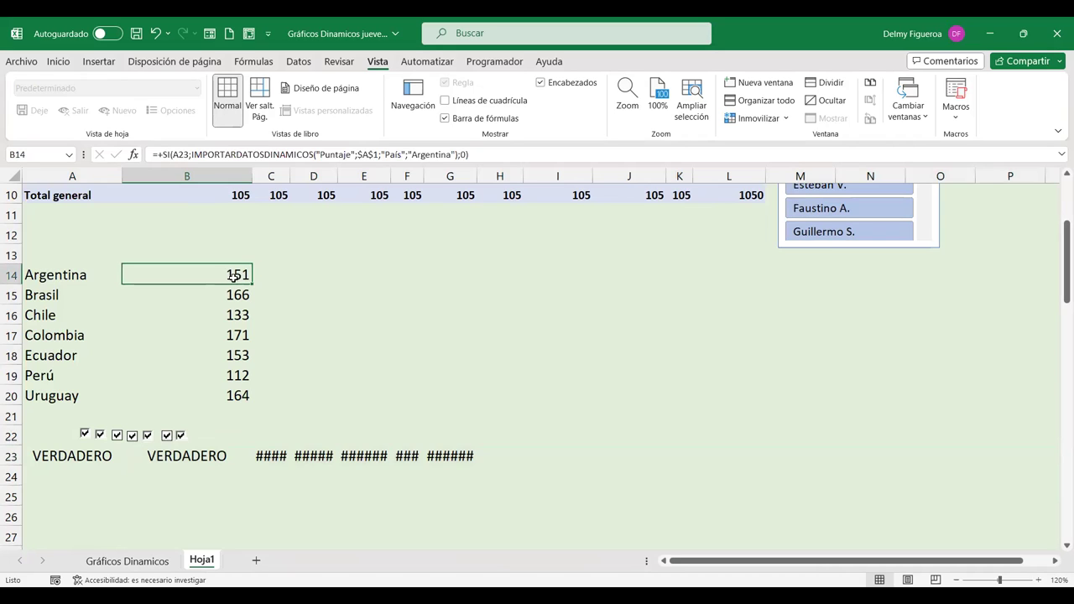
left_click(11, 456)
right_click(11, 455)
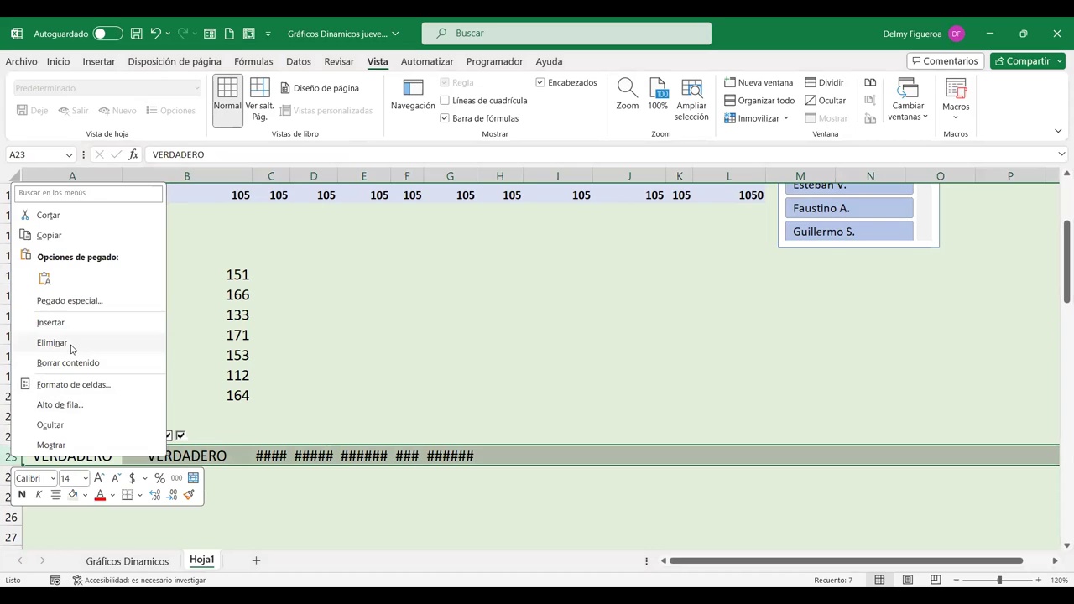
left_click(49, 425)
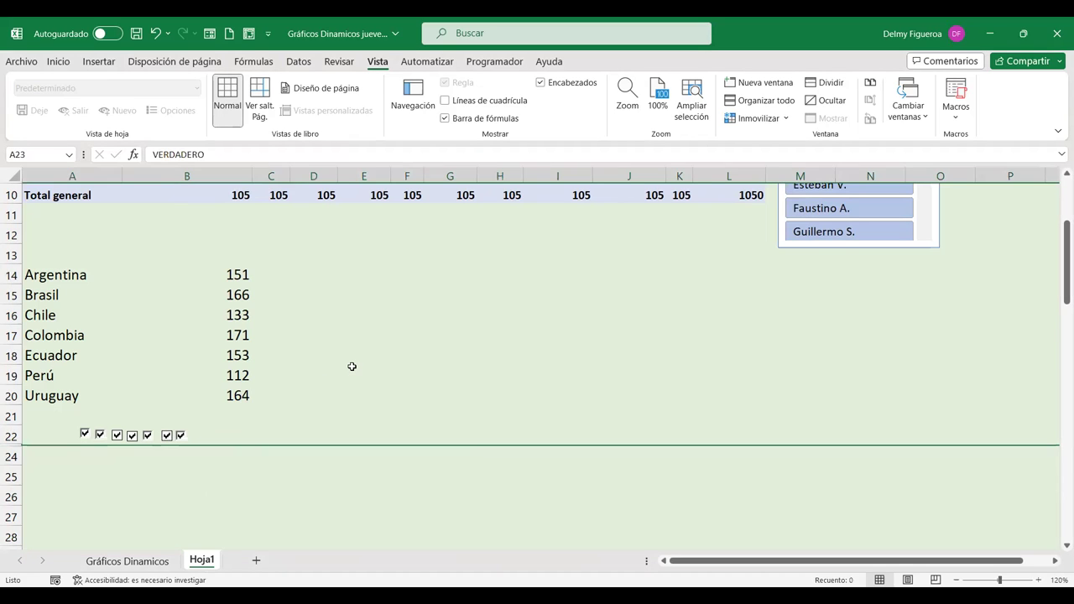
left_click(351, 366)
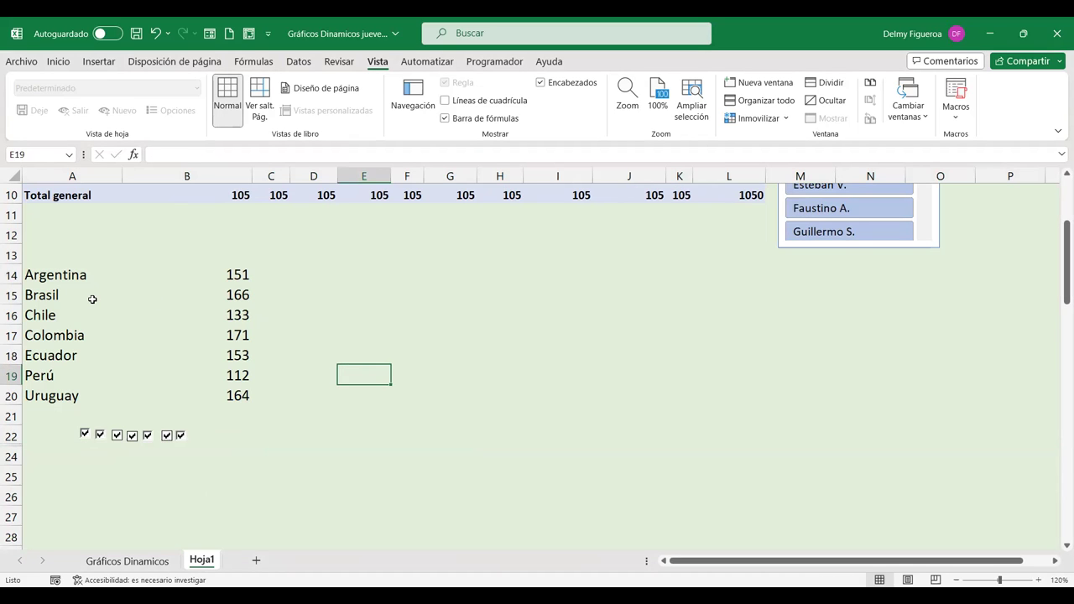
left_click_drag(60, 276, 187, 389)
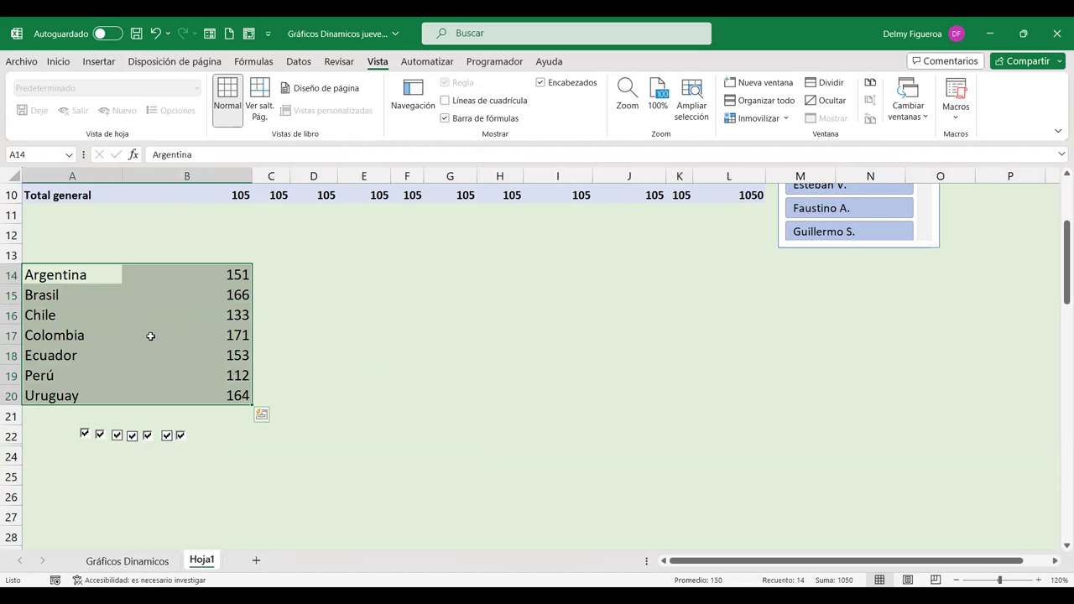
Insert a clustered column chart of the A14:B20 country scores and place it beside the table.
left_click(101, 66)
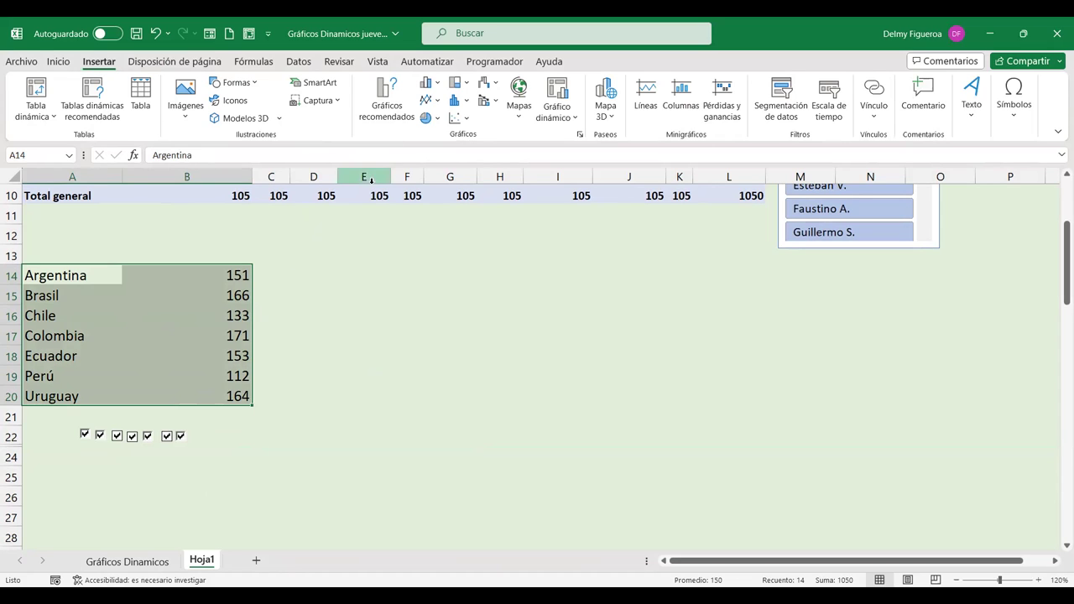
left_click(437, 89)
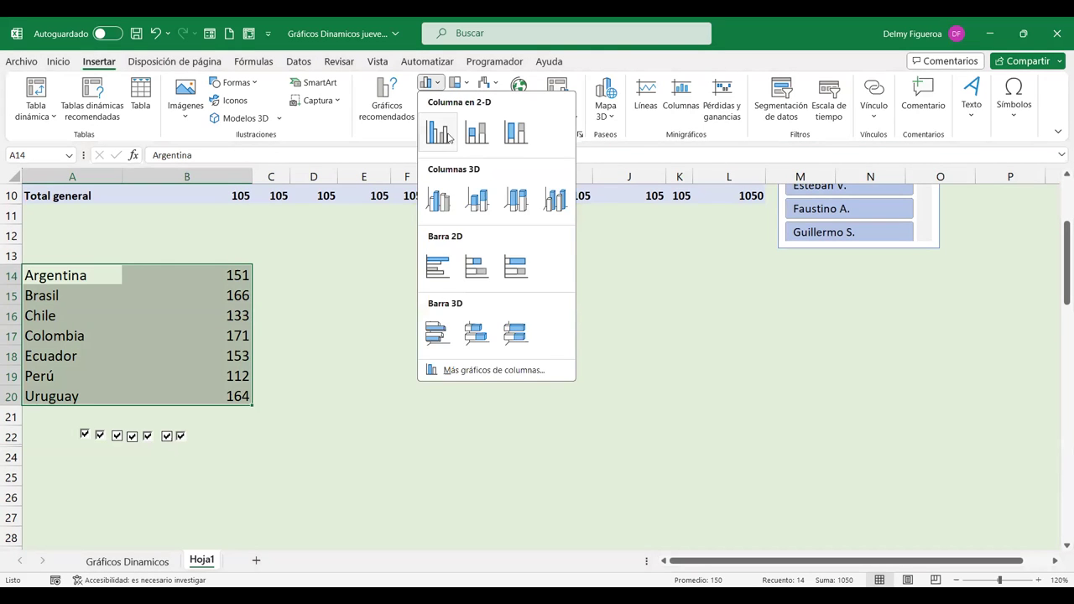
left_click(437, 133)
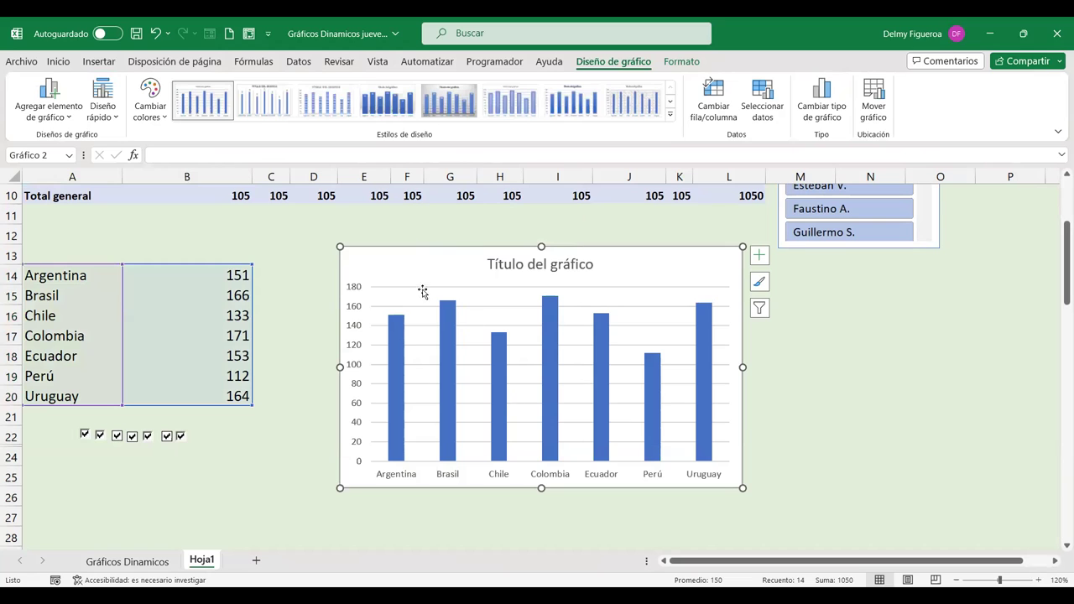
mouse_move(406, 257)
left_mouse_down()
mouse_move(327, 231)
mouse_move(324, 217)
left_mouse_up()
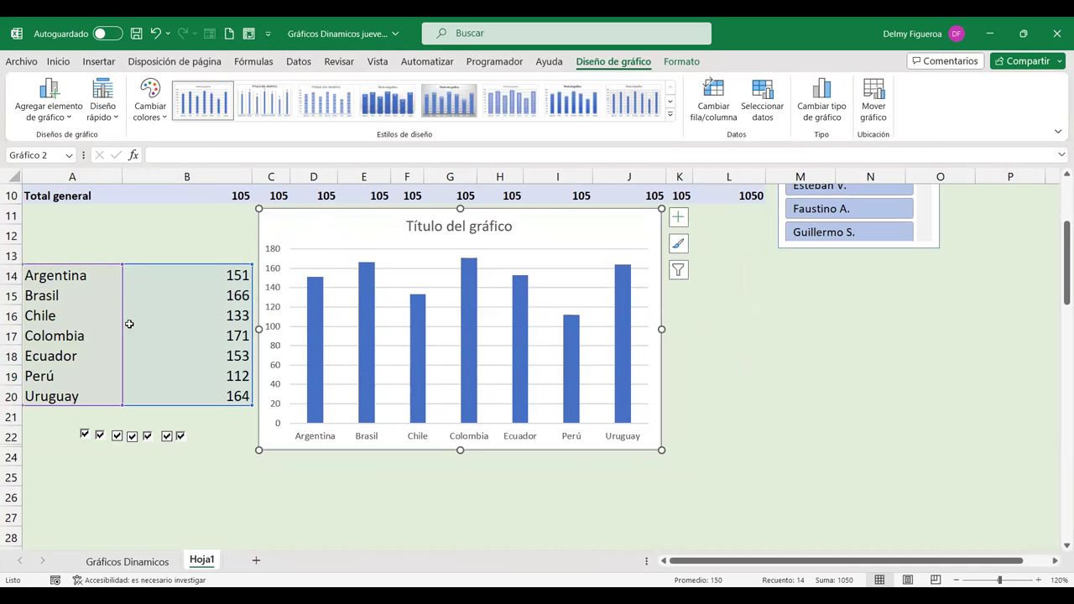
left_click(164, 489)
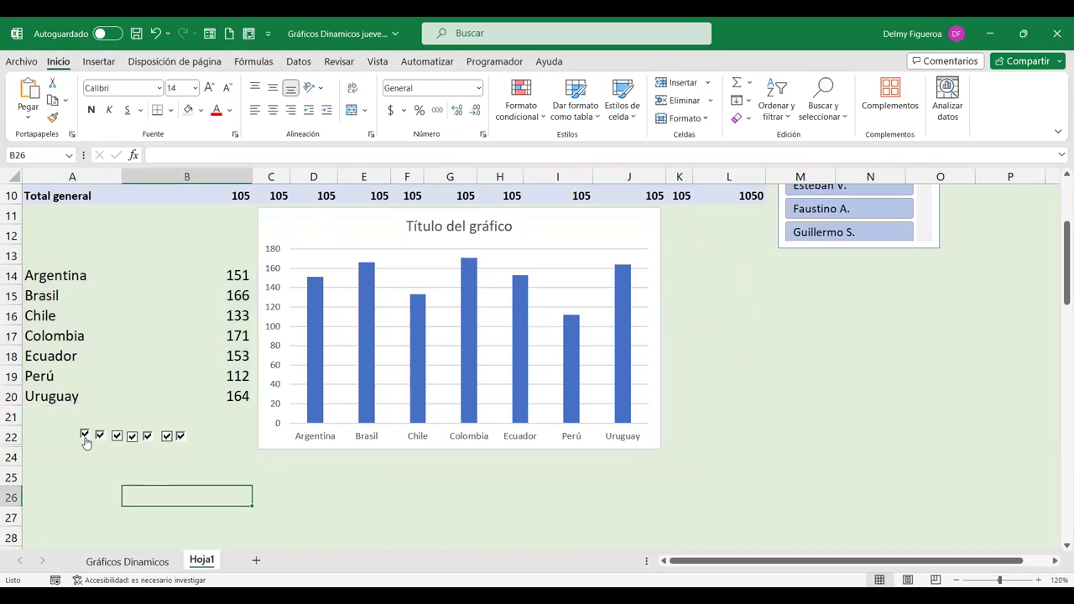
Move the Argentina, Brasil and Chile checkboxes from row 22 to row 24 under their bars.
left_click(85, 436, "ctrl")
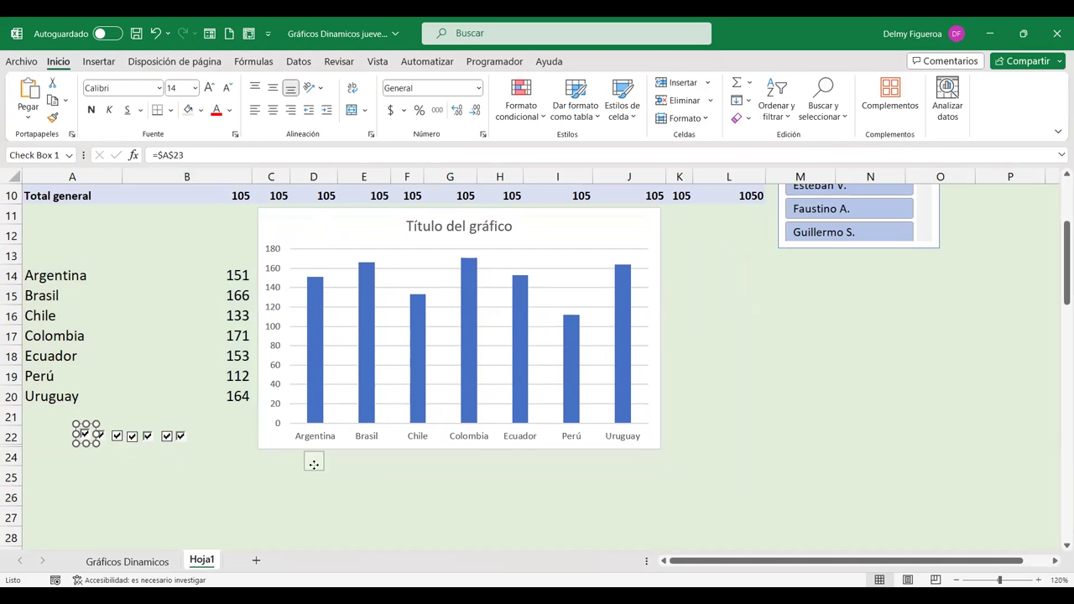
left_click_drag(313, 464, 315, 461)
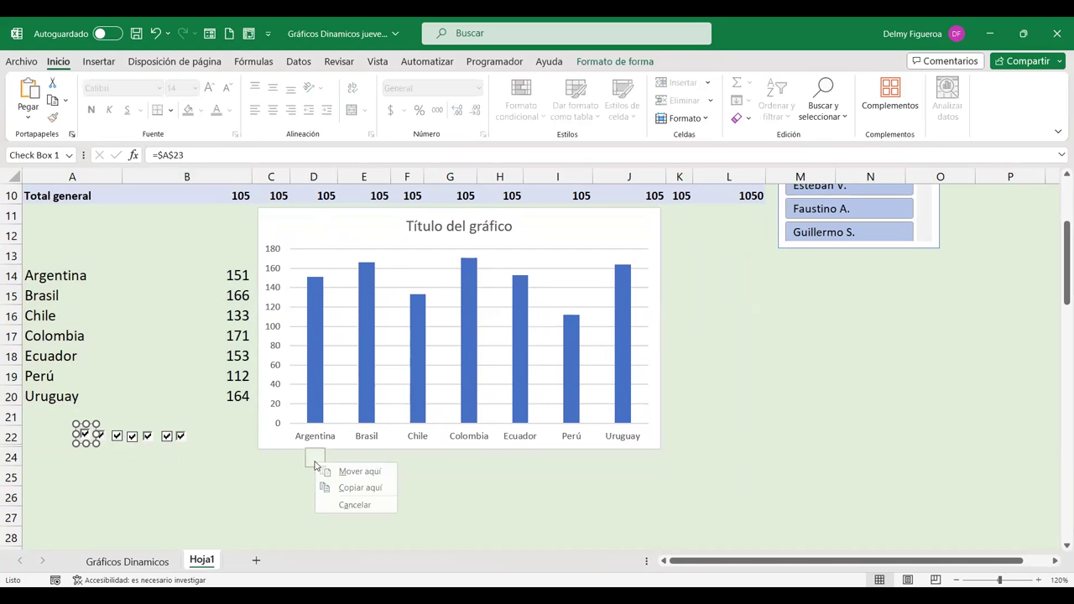
left_click(360, 476)
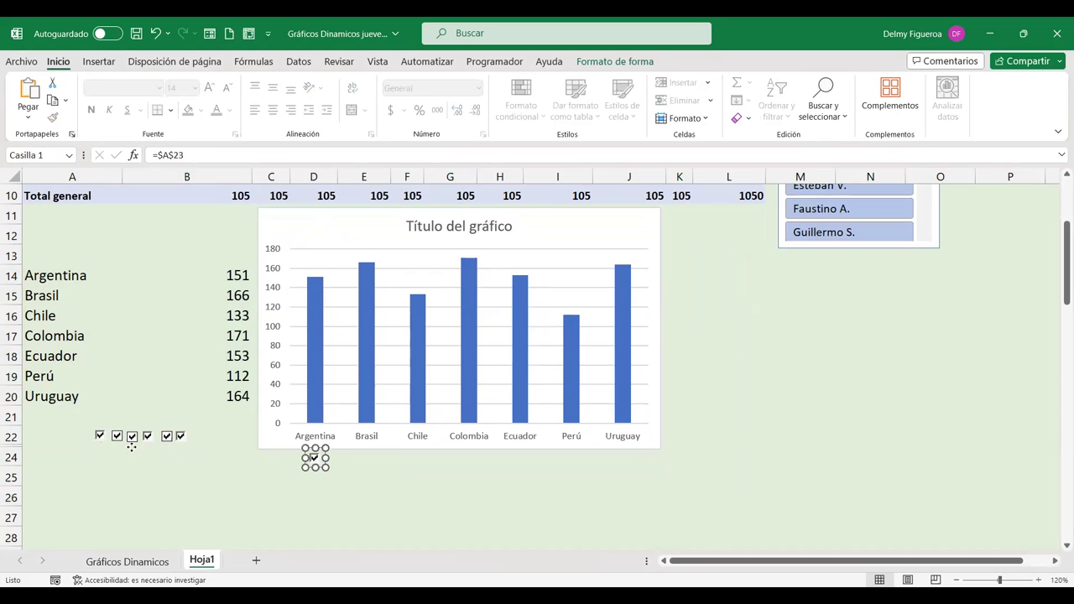
left_click(101, 437, "ctrl")
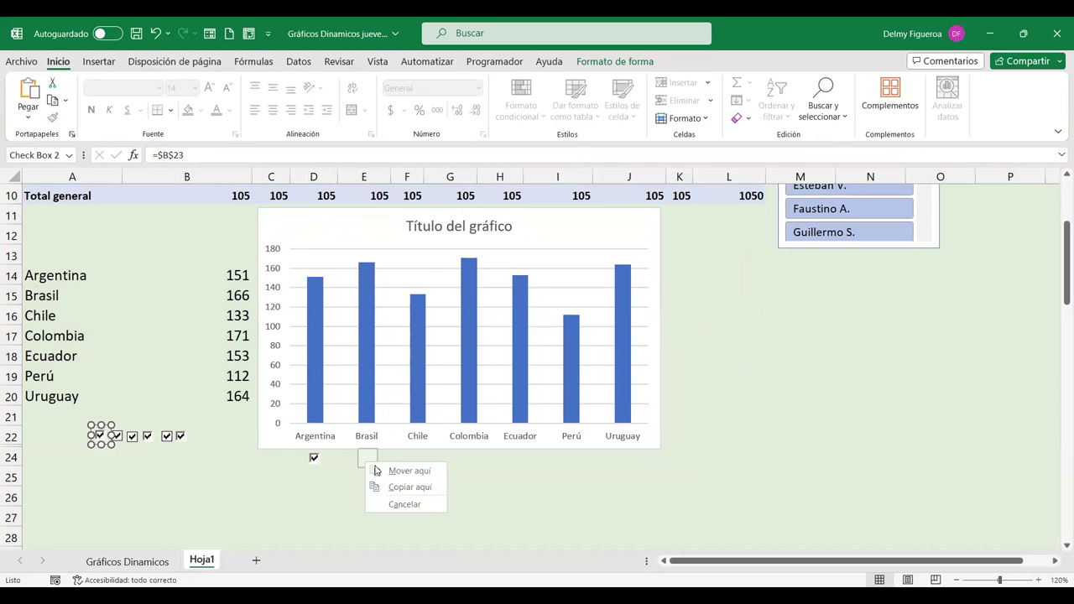
left_click(396, 473)
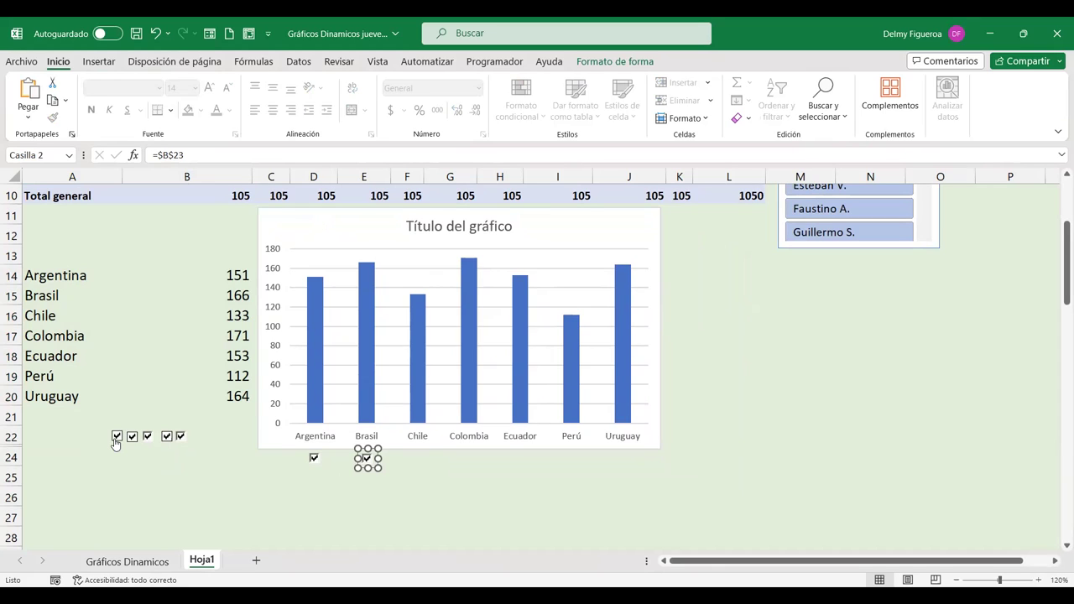
mouse_move(117, 437)
left_mouse_down()
mouse_move(419, 475)
mouse_move(417, 463)
left_mouse_up()
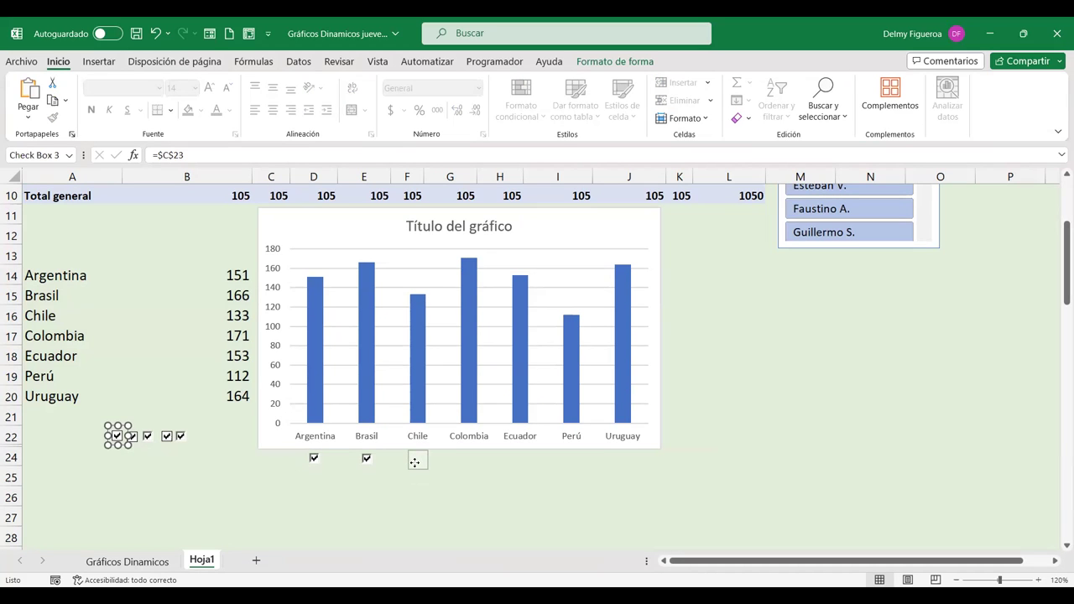
left_click(436, 472)
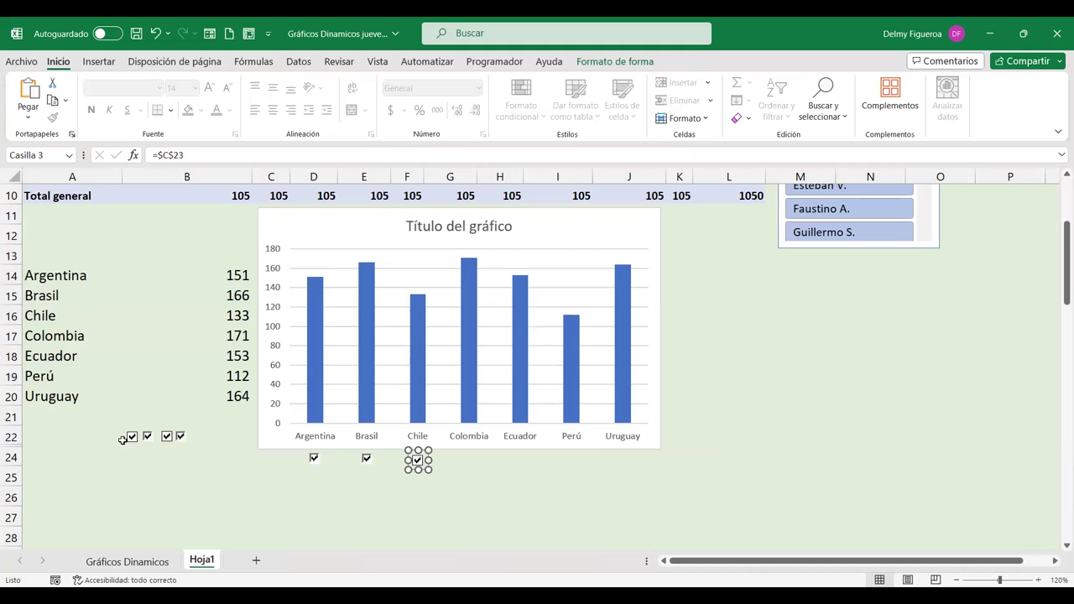
Move the Colombia, Ecuador, Perú and Uruguay checkboxes to row 24 under their bars.
left_click_drag(122, 439, 467, 462)
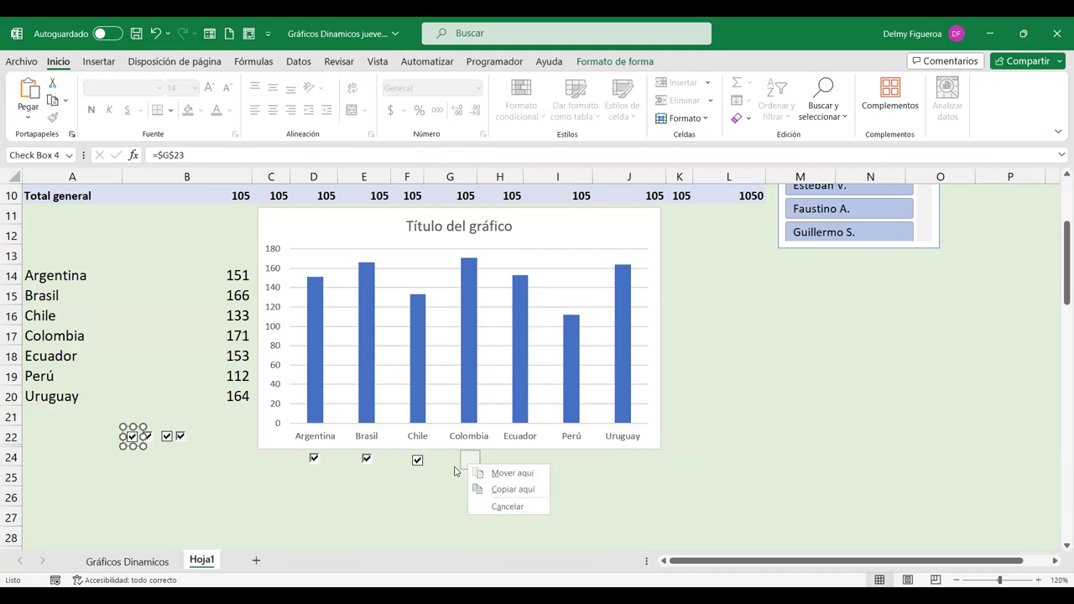
left_click(475, 475)
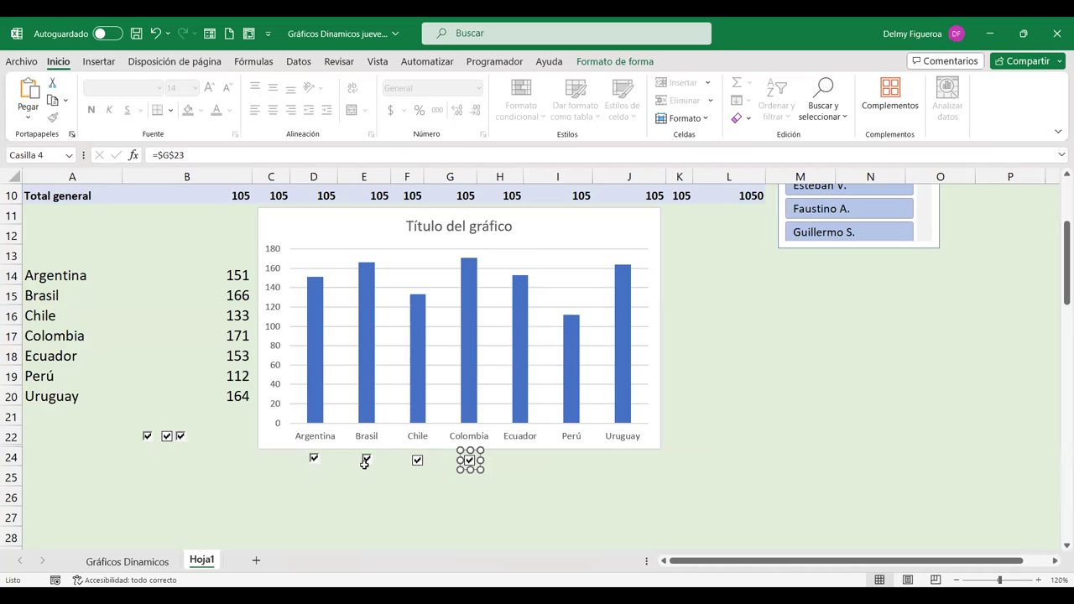
left_click_drag(145, 446, 517, 466)
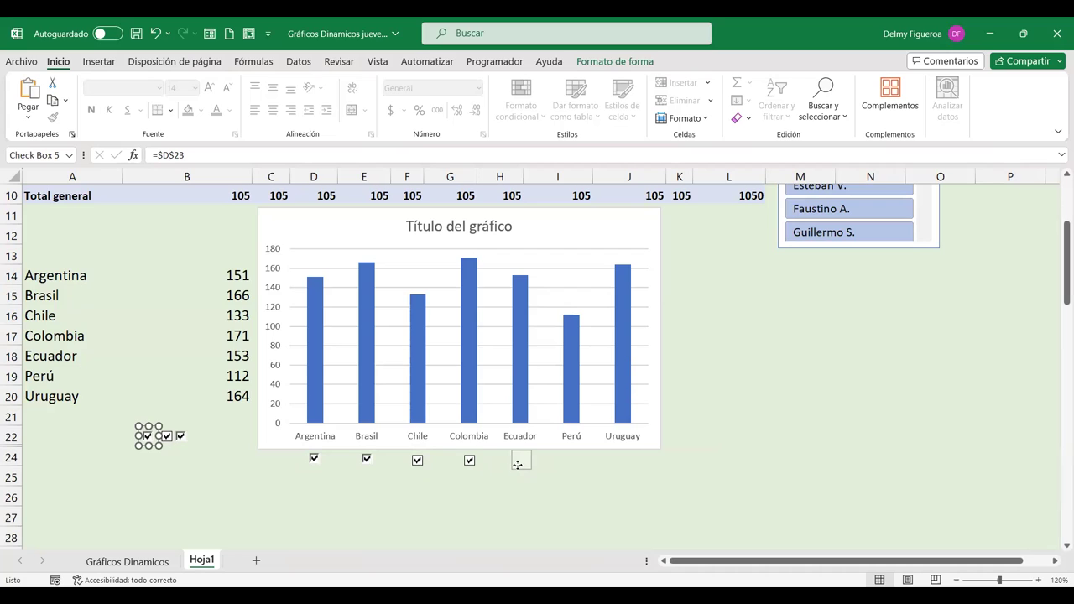
left_click_drag(517, 466, 515, 464)
left_click(559, 473)
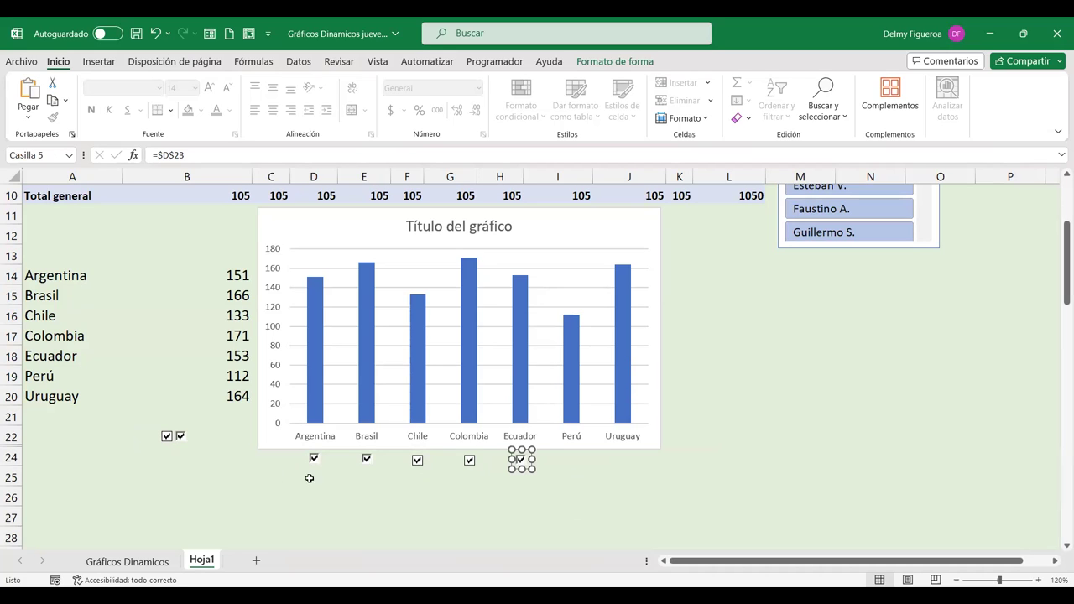
left_click_drag(167, 436, 570, 462)
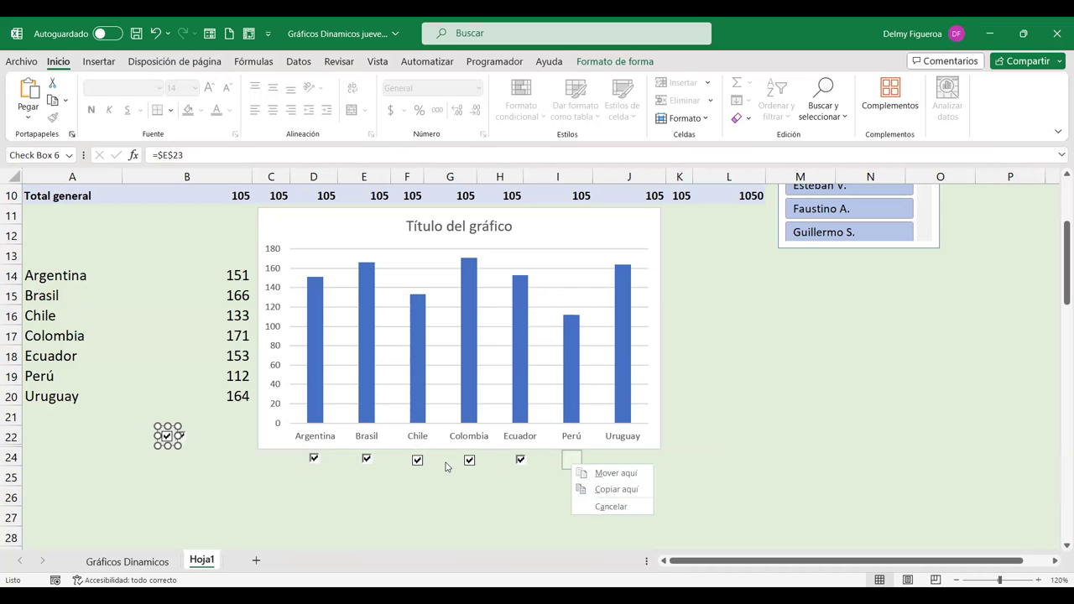
left_click(610, 489)
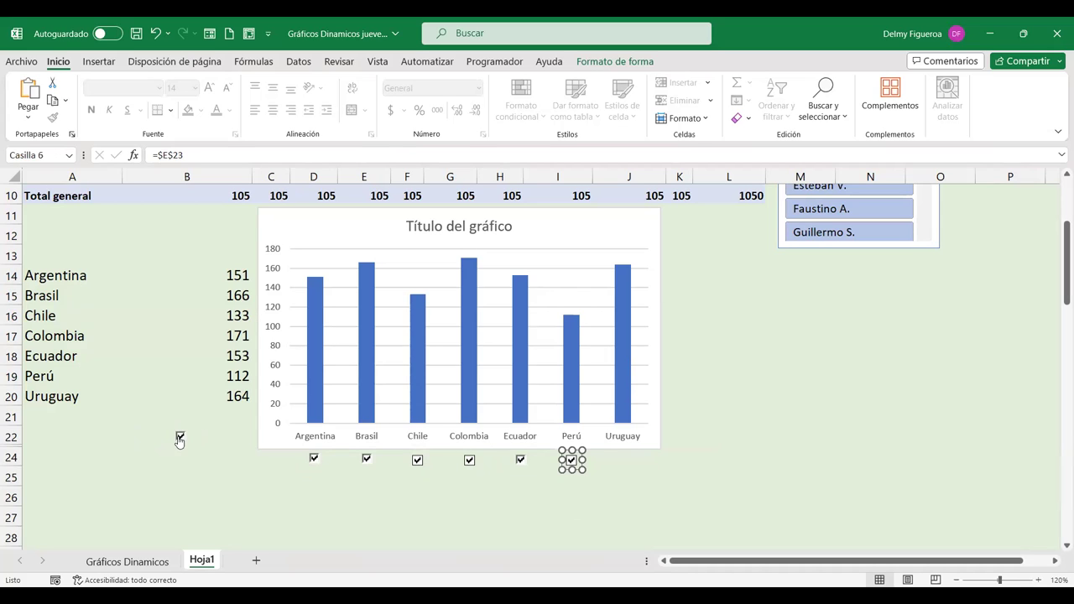
left_click_drag(179, 441, 621, 460)
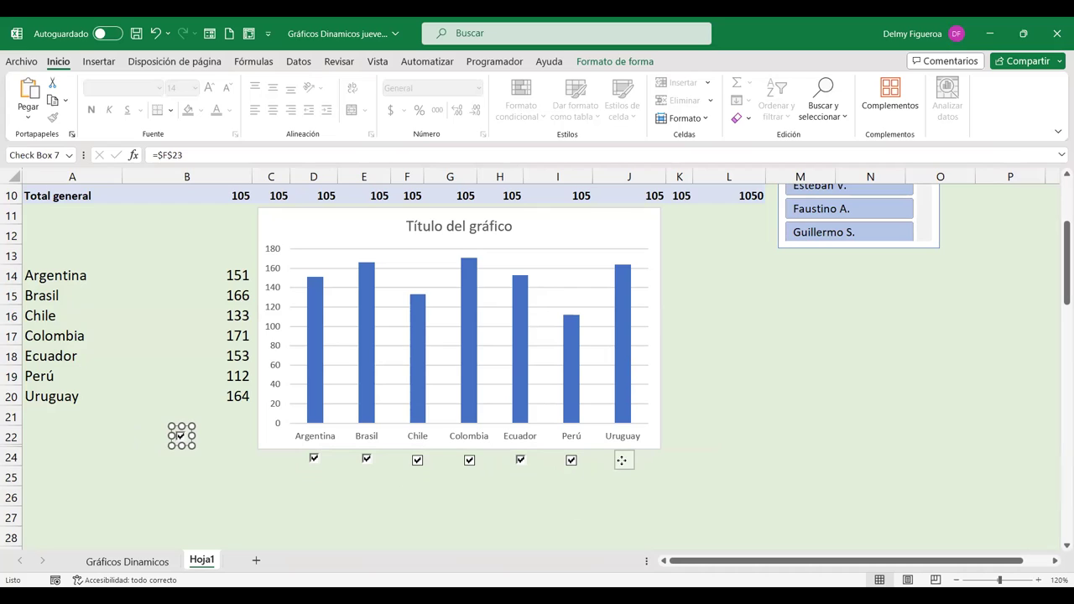
left_click(647, 469)
left_click(709, 429)
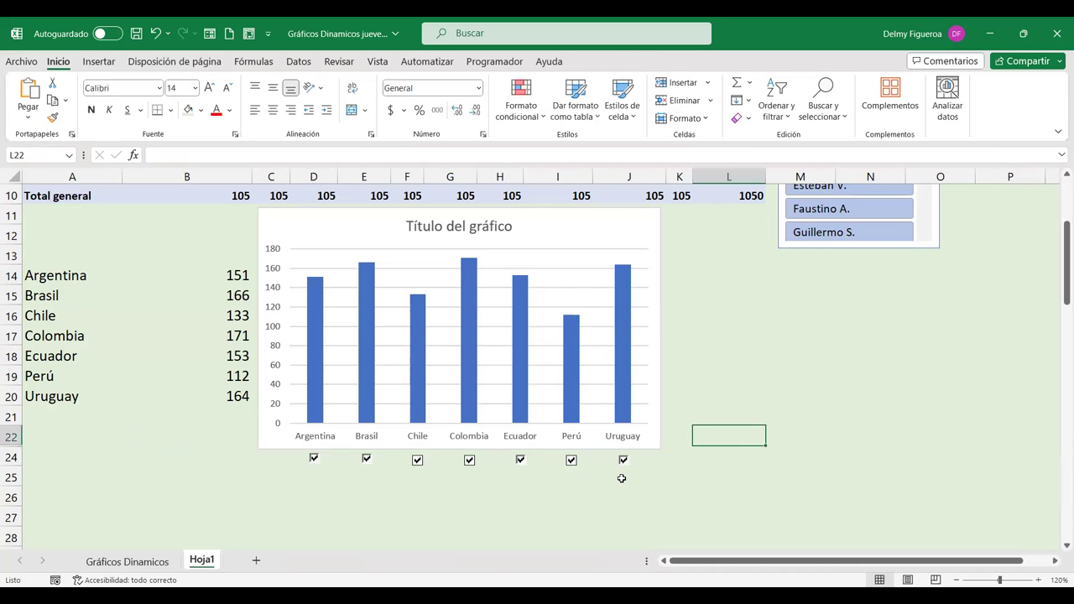
left_click(469, 463, "ctrl")
right_click(469, 459)
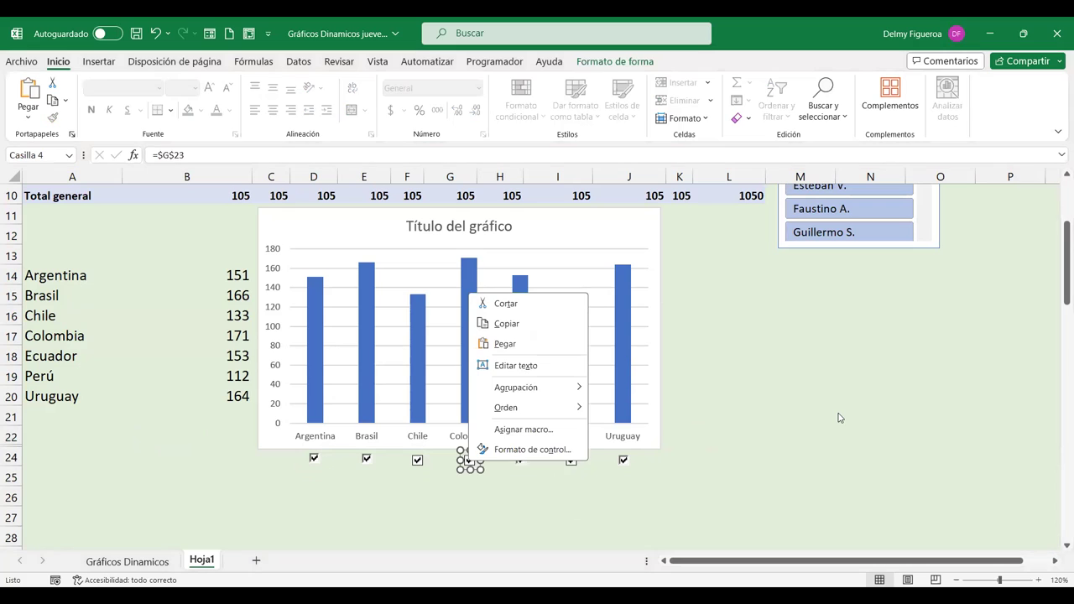
left_click(840, 418)
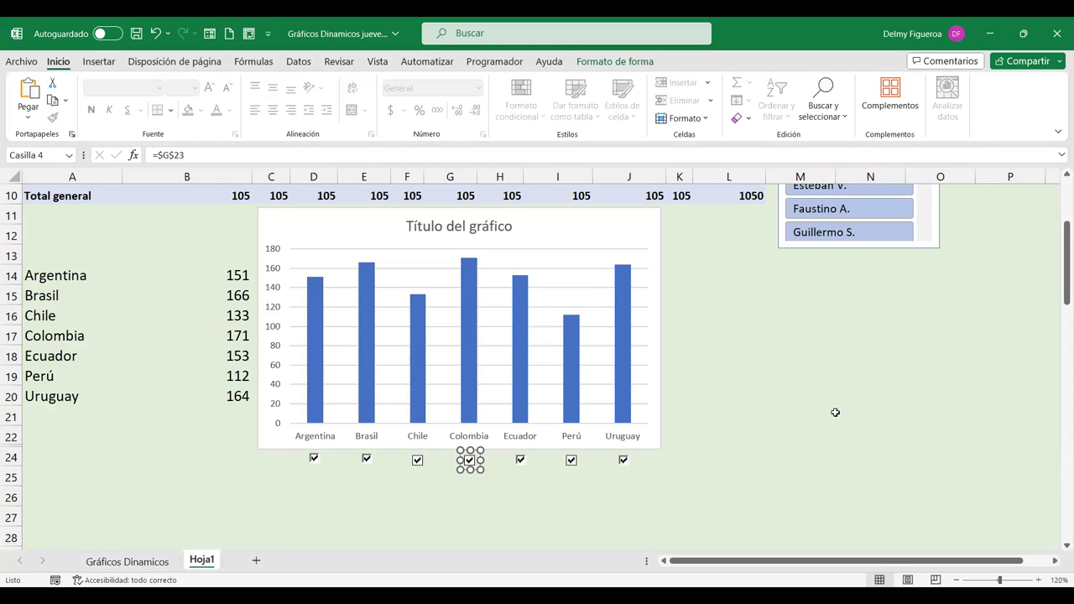
right_click(470, 460)
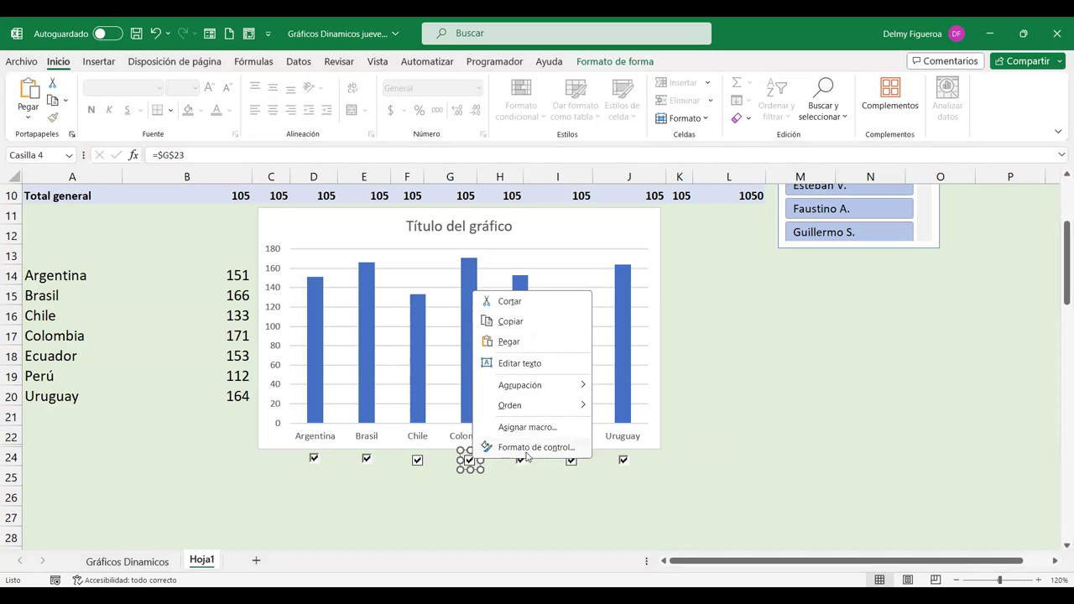
key("Escape")
Untick the Chile and Argentina checkboxes so their scores drop to 0 and bars disappear.
left_click(770, 427)
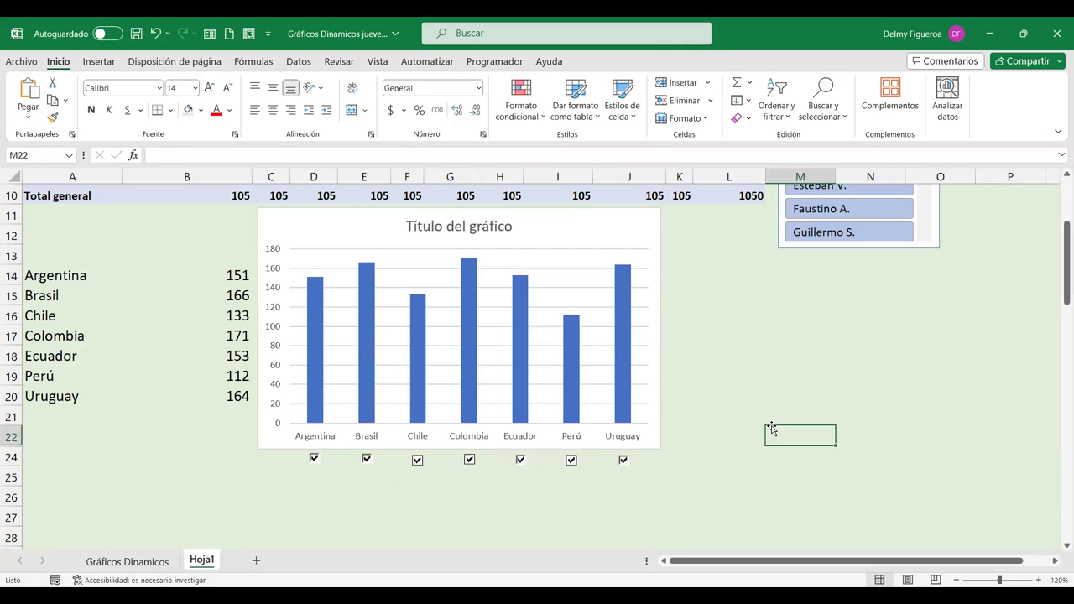
left_click(418, 461)
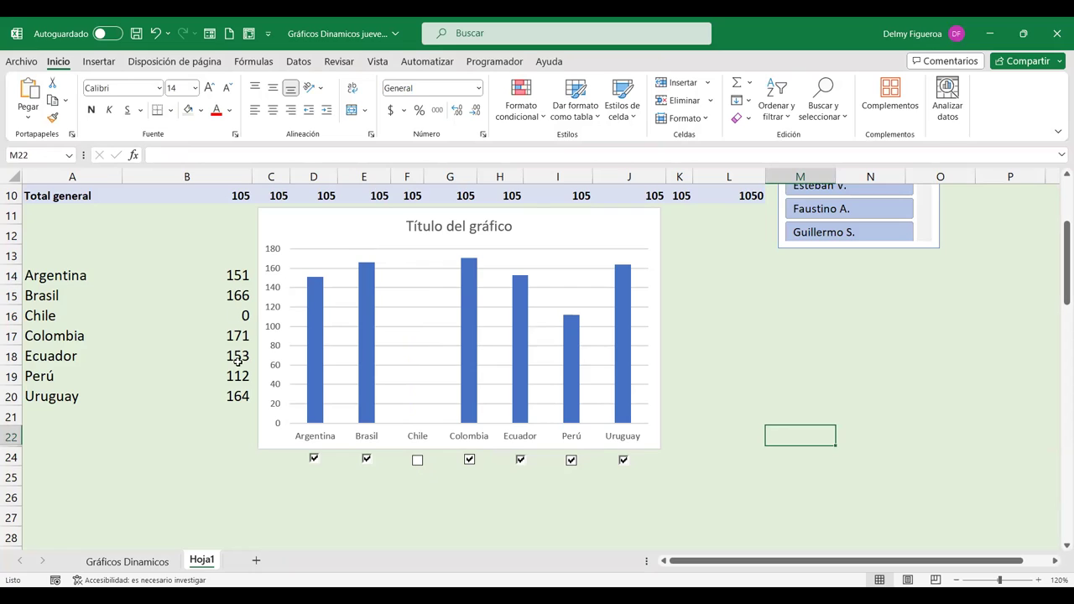
left_click(314, 460)
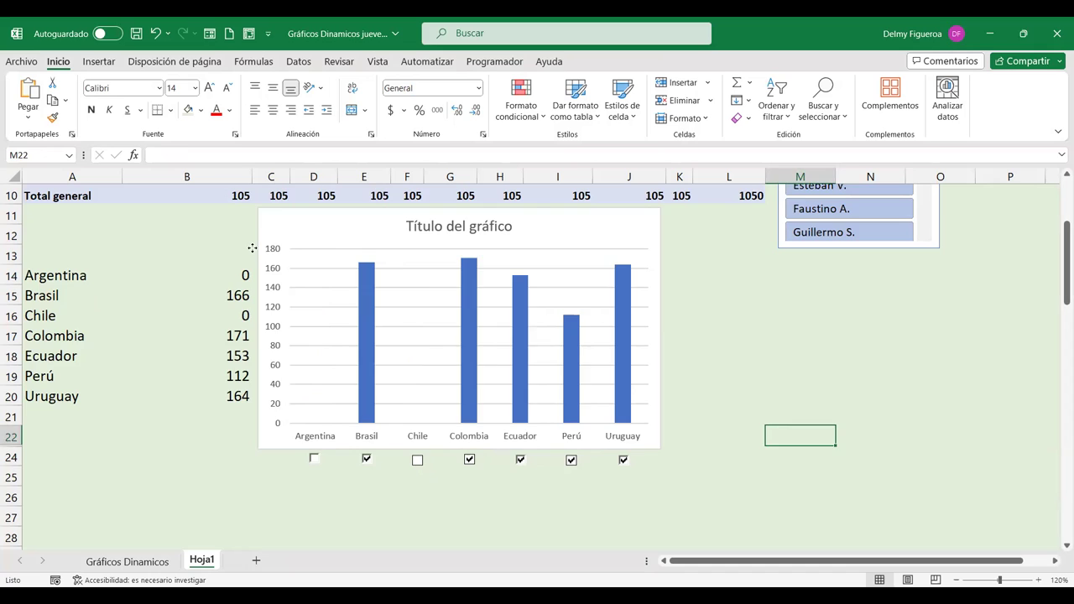
Shift the chart left over column A and realign the Argentina and Brasil checkboxes beneath their bars.
left_click_drag(251, 248, 84, 234)
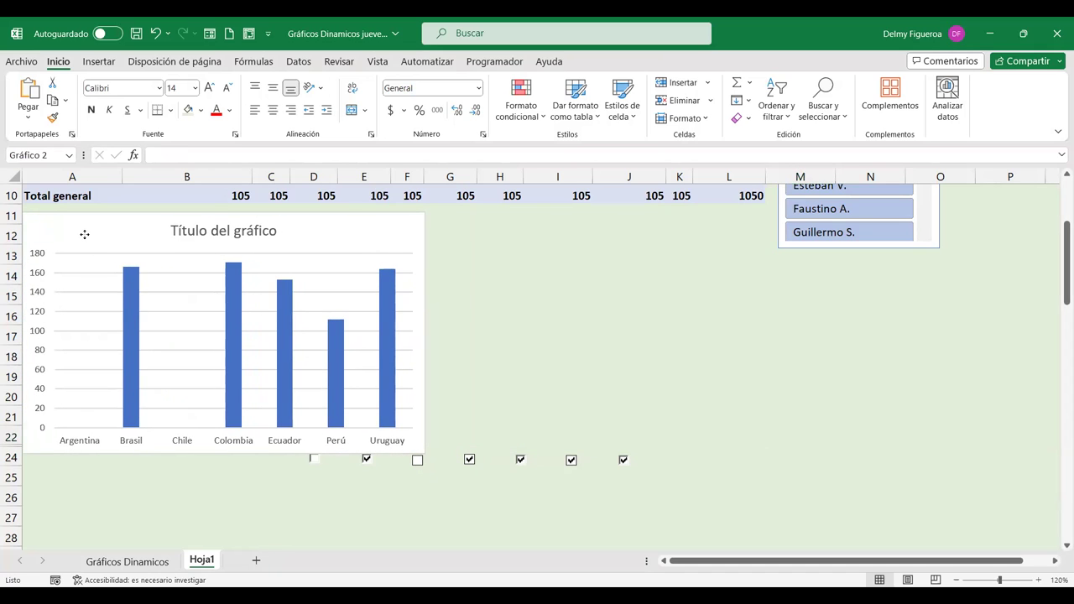
left_click_drag(84, 234, 90, 227)
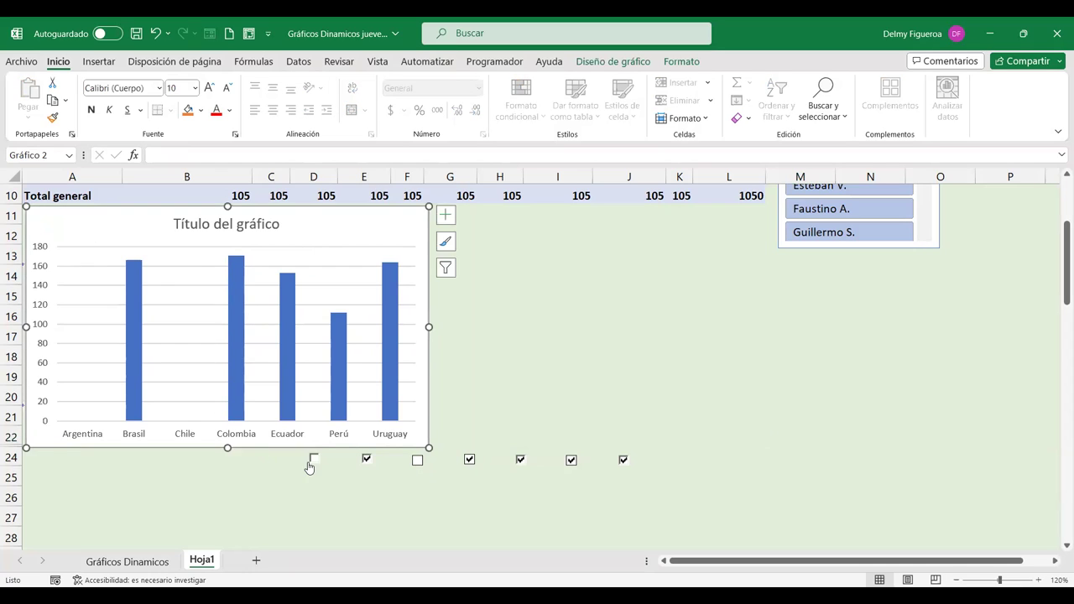
left_click_drag(313, 456, 77, 457)
left_click(121, 467)
mouse_move(366, 460)
left_mouse_down()
mouse_move(124, 458)
mouse_move(134, 459)
left_mouse_up()
left_click(168, 470)
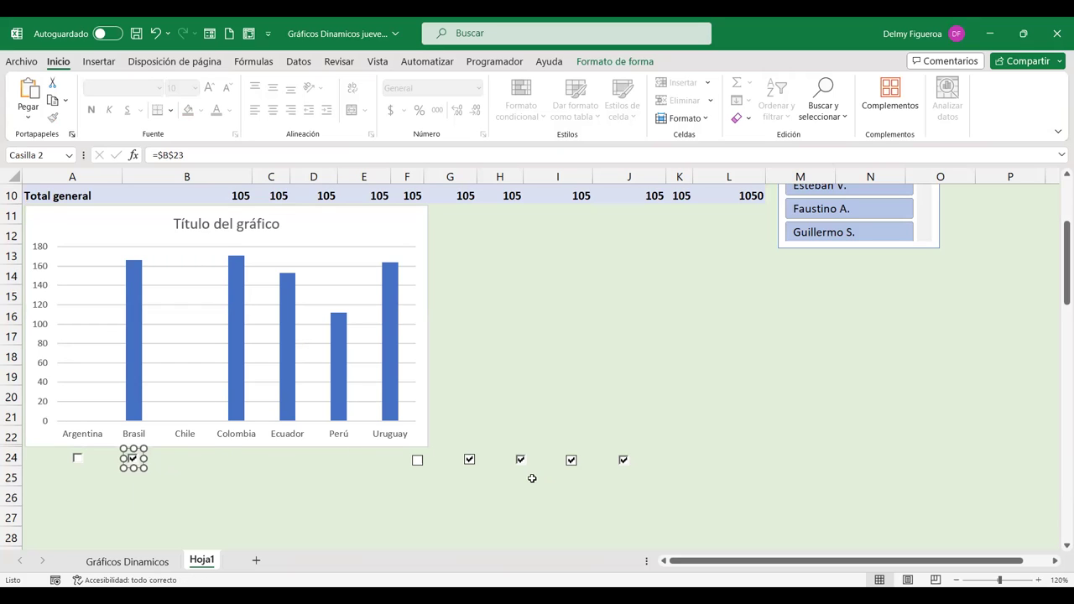
Shift the Chile through Uruguay checkboxes left beneath their bars together, then untick Ecuador.
left_click(417, 461, "ctrl")
right_click(473, 470)
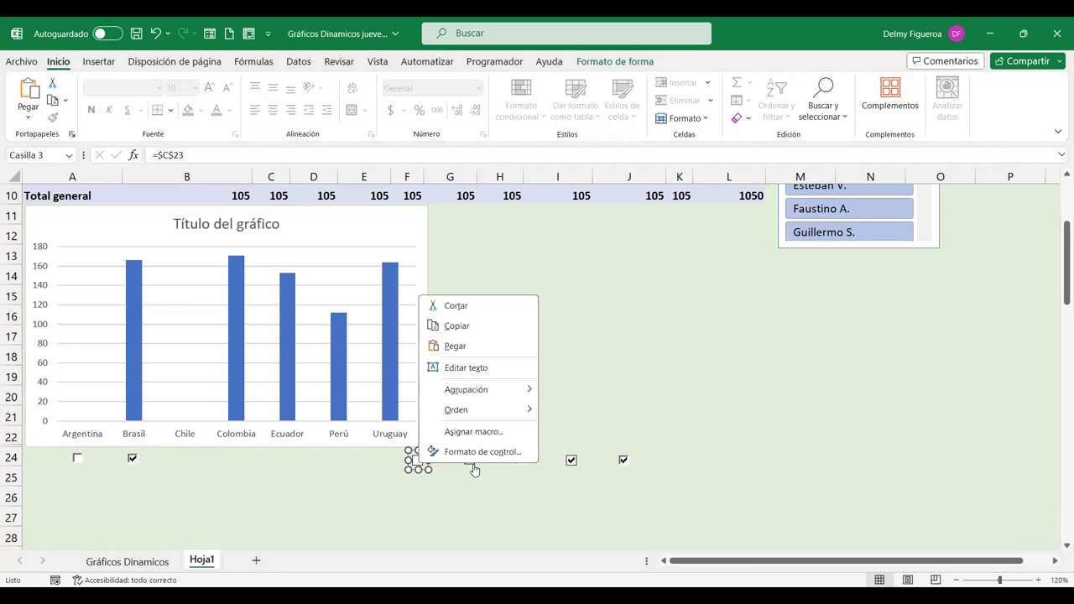
right_click(473, 469, "ctrl")
left_click(521, 460, "ctrl")
left_click(521, 460, "ctrl")
left_click(571, 460, "ctrl")
left_click(621, 459, "ctrl")
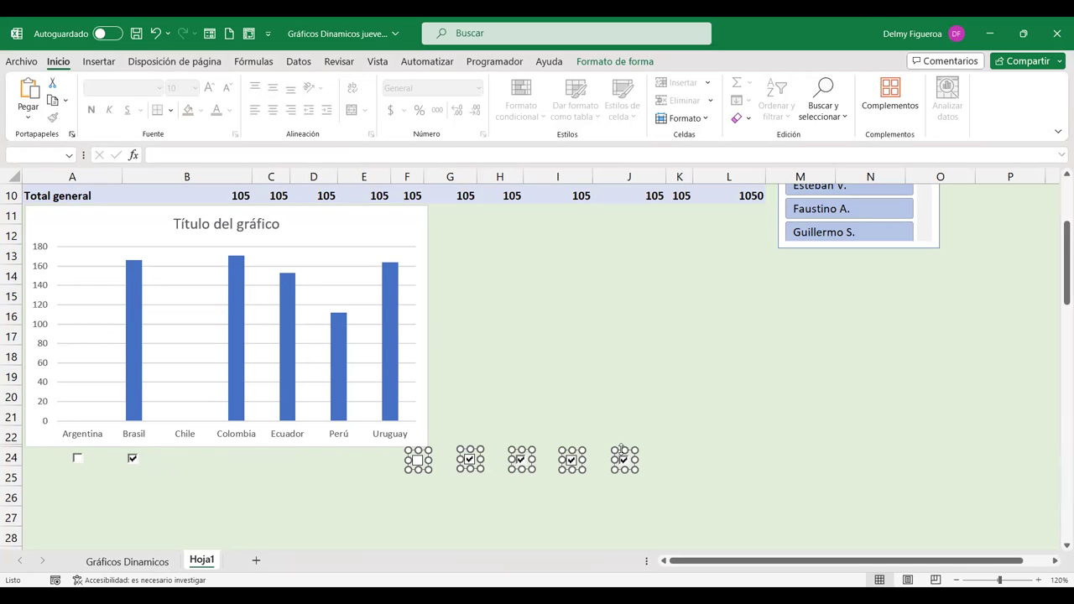
mouse_move(621, 454)
left_mouse_down()
mouse_move(378, 453)
mouse_move(387, 450)
left_mouse_up()
left_click(515, 378)
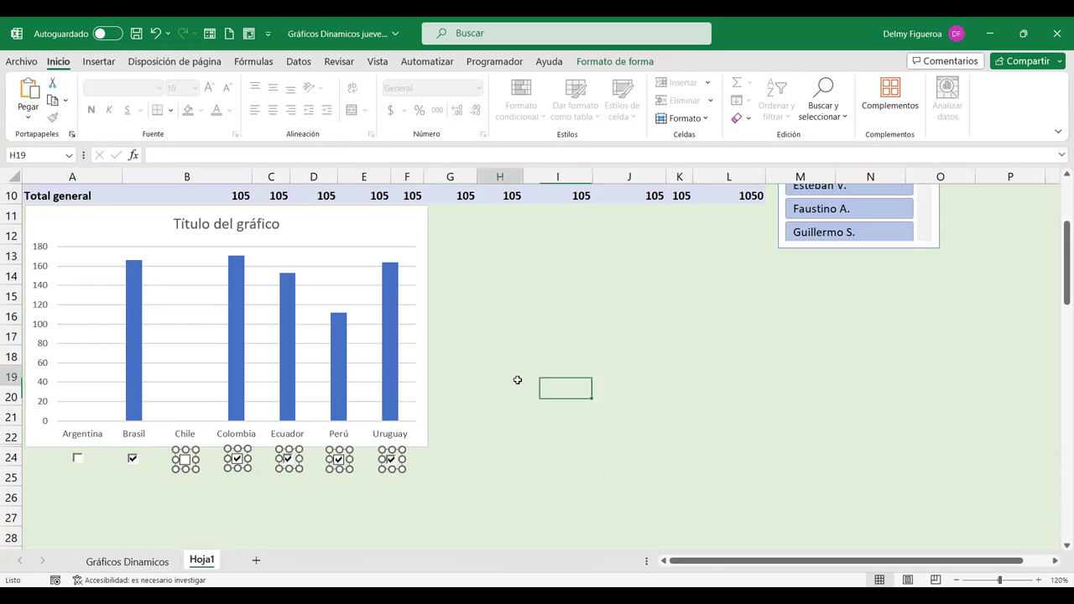
left_click(288, 461)
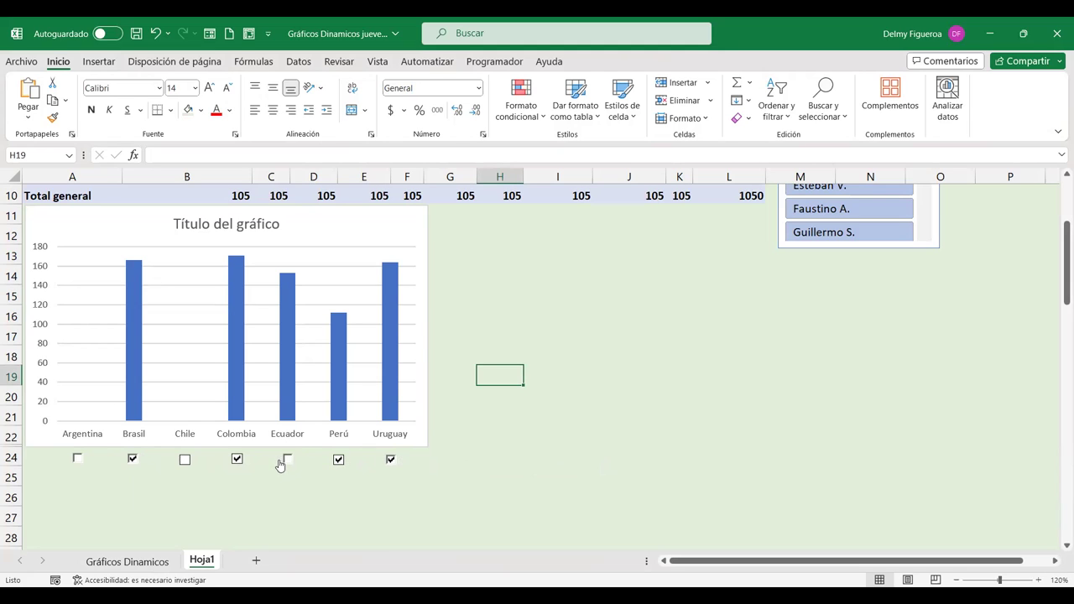
Untick Uruguay and Perú and re-tick Chile and Argentina, leaving four bars.
left_click(390, 460)
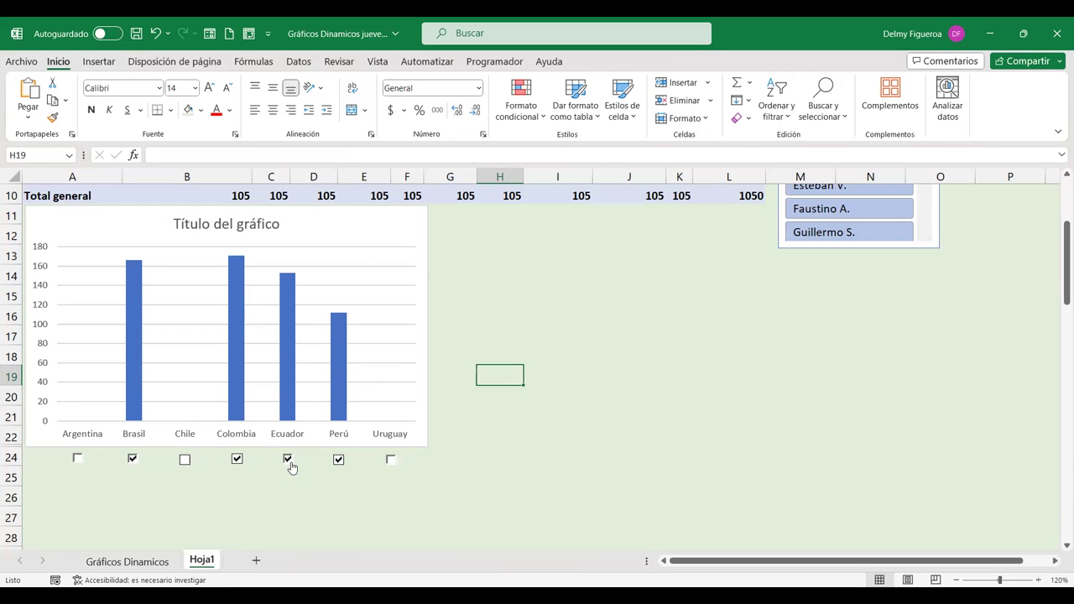
left_click(184, 460)
left_click(287, 459)
left_click(339, 460)
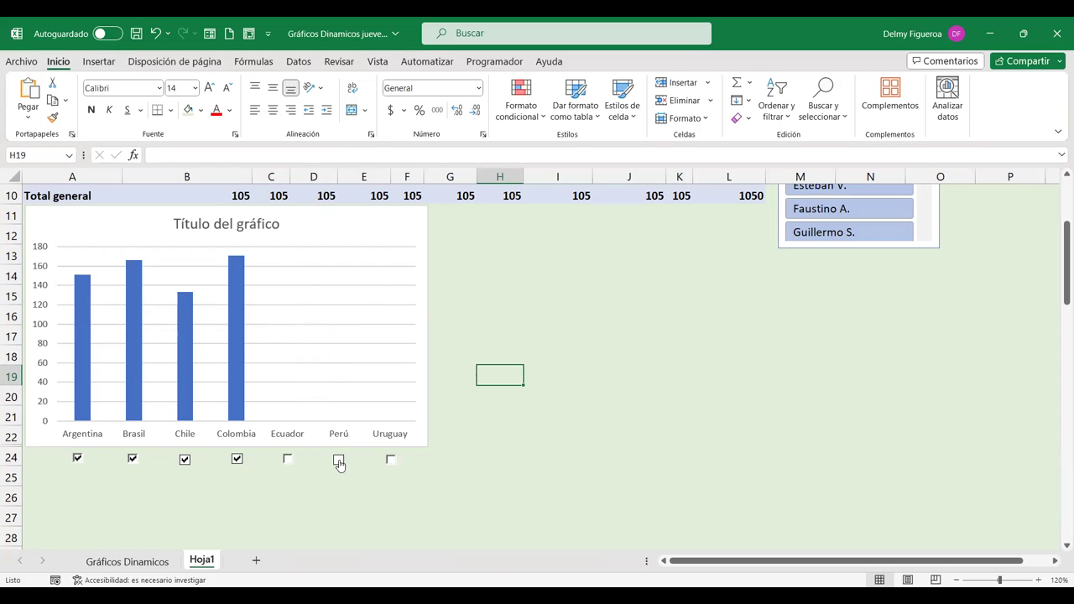
Check the Formato de control settings of the Perú and Ecuador checkboxes, confirming Ecuador links to $D$23.
left_click(340, 463, "ctrl")
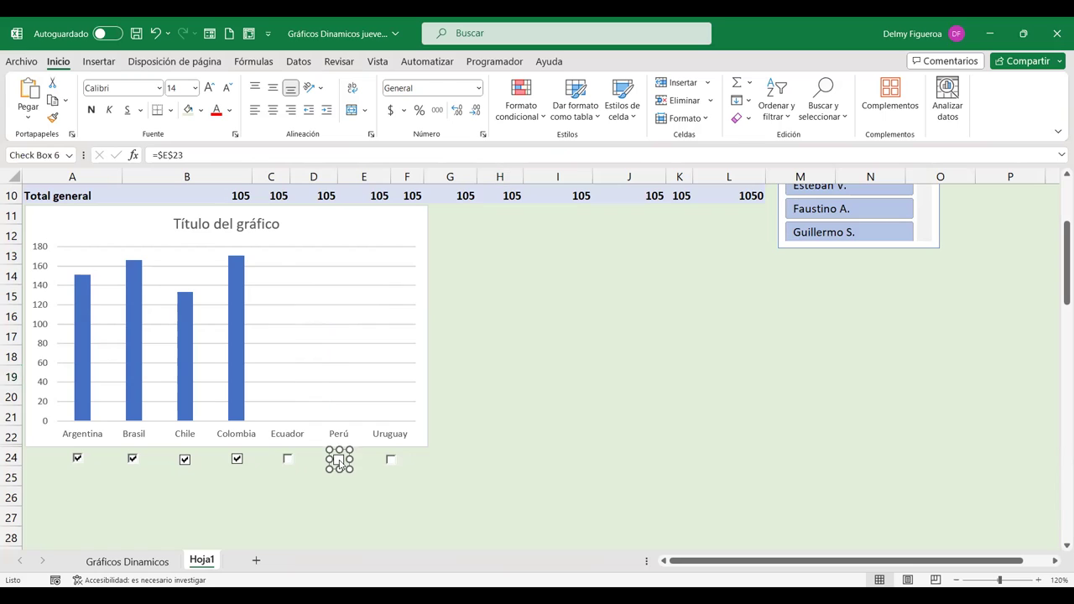
right_click(389, 453)
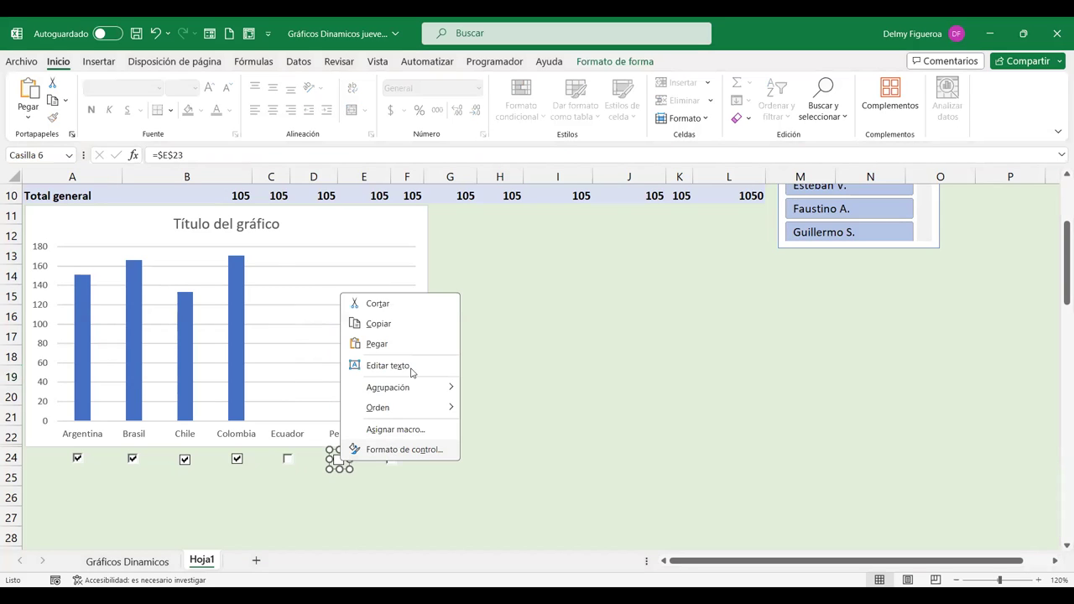
left_click(394, 447)
left_click(467, 466)
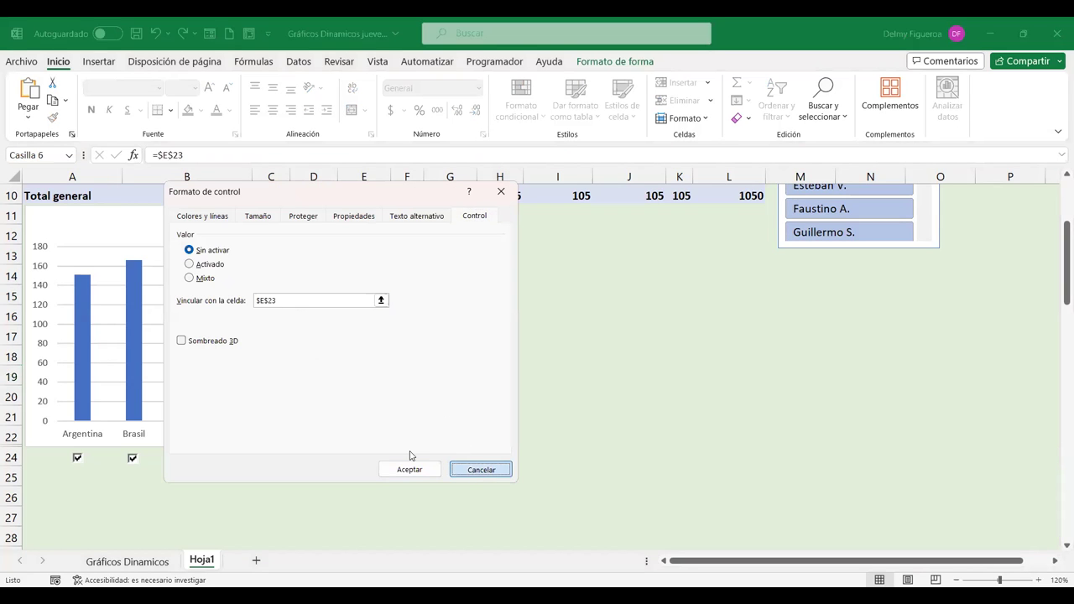
right_click(285, 457)
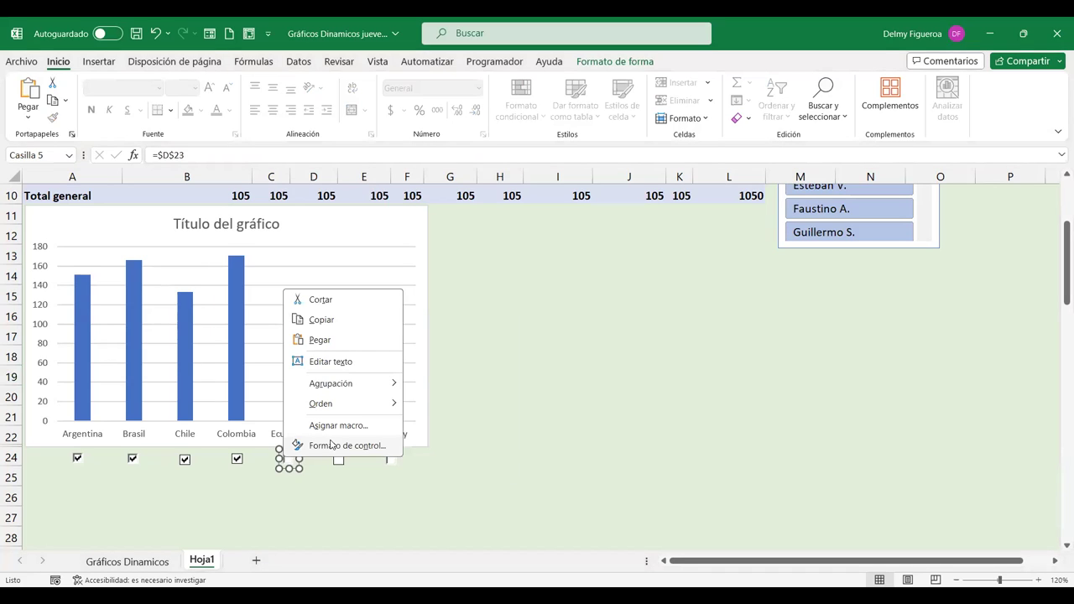
left_click(340, 445)
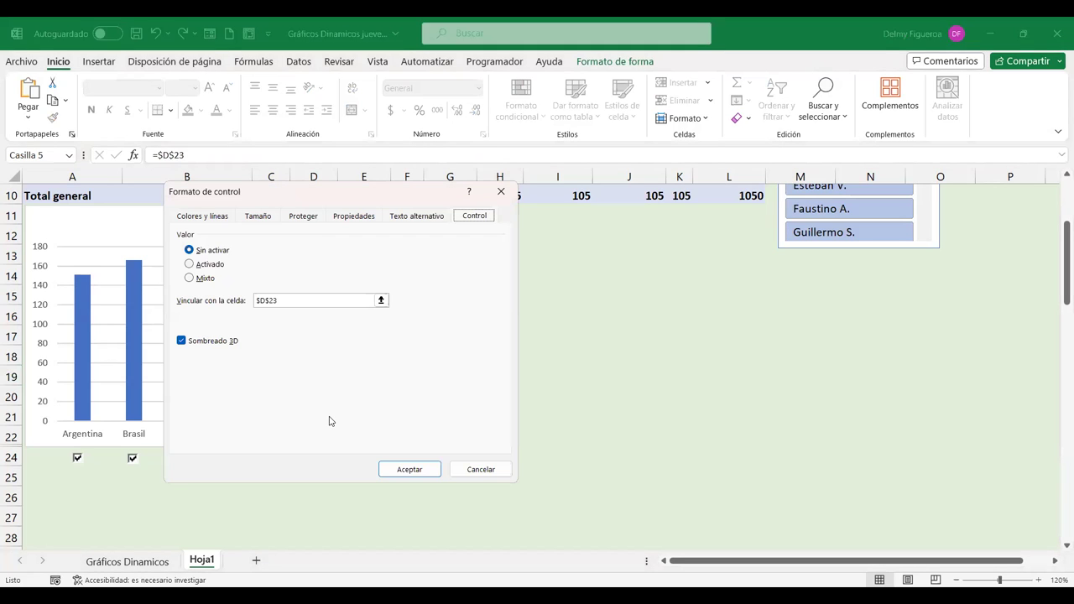
left_click(494, 472)
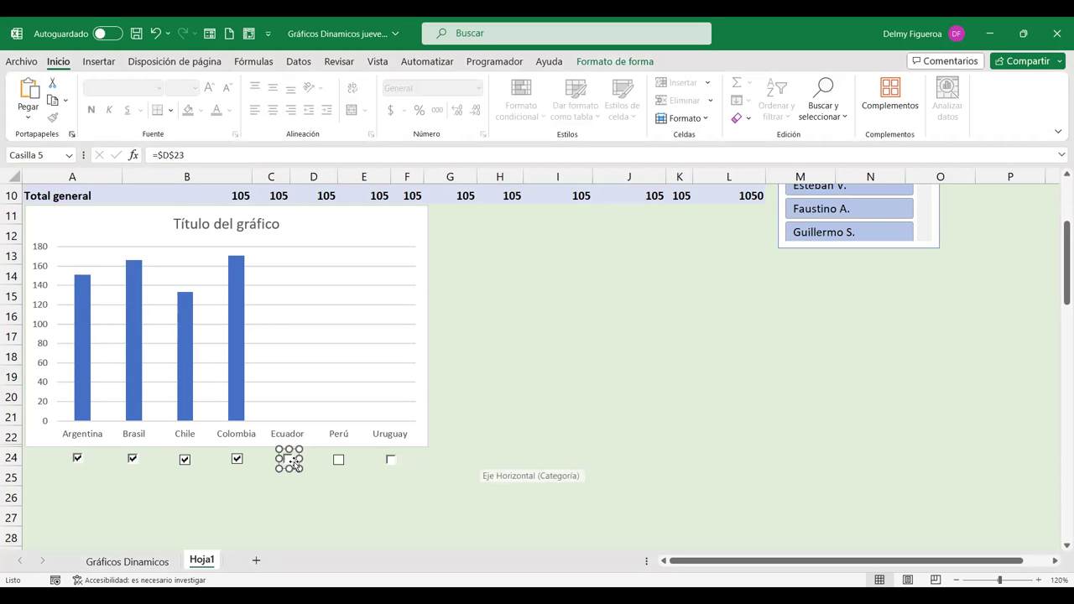
left_click(314, 510)
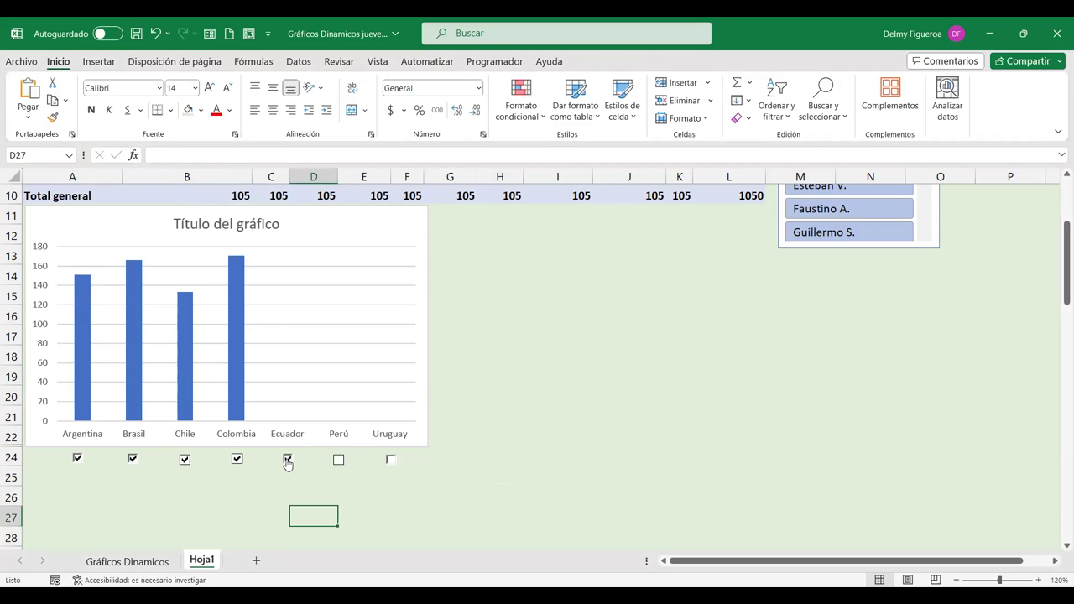
Unhide row 23 from the rows 22–25 selection with Mostrar, then bring up the chart's context menu.
left_click(10, 437)
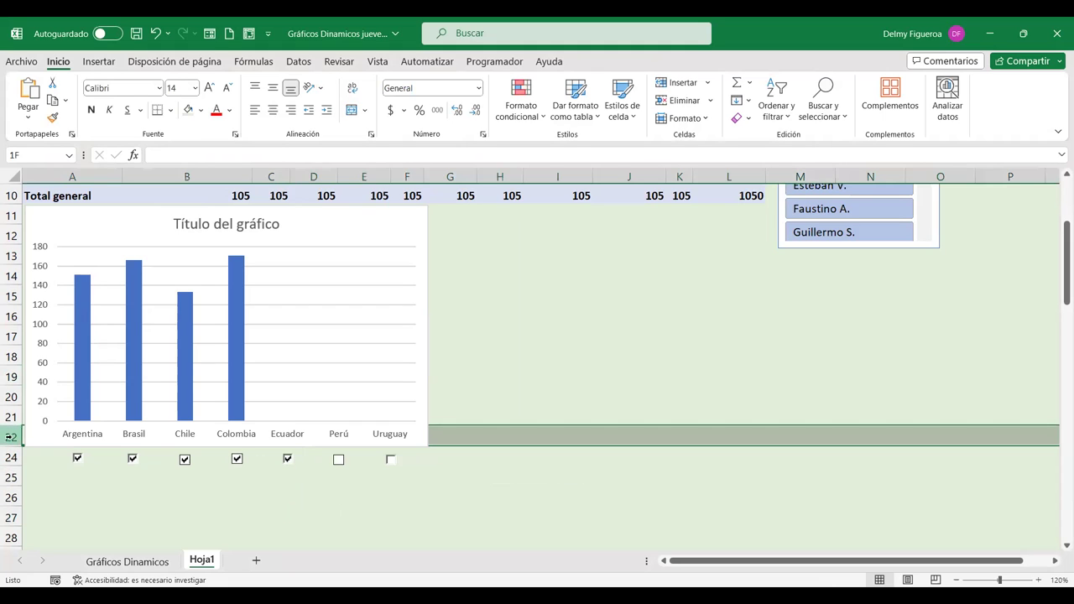
left_click_drag(10, 437, 11, 477)
right_click(12, 453)
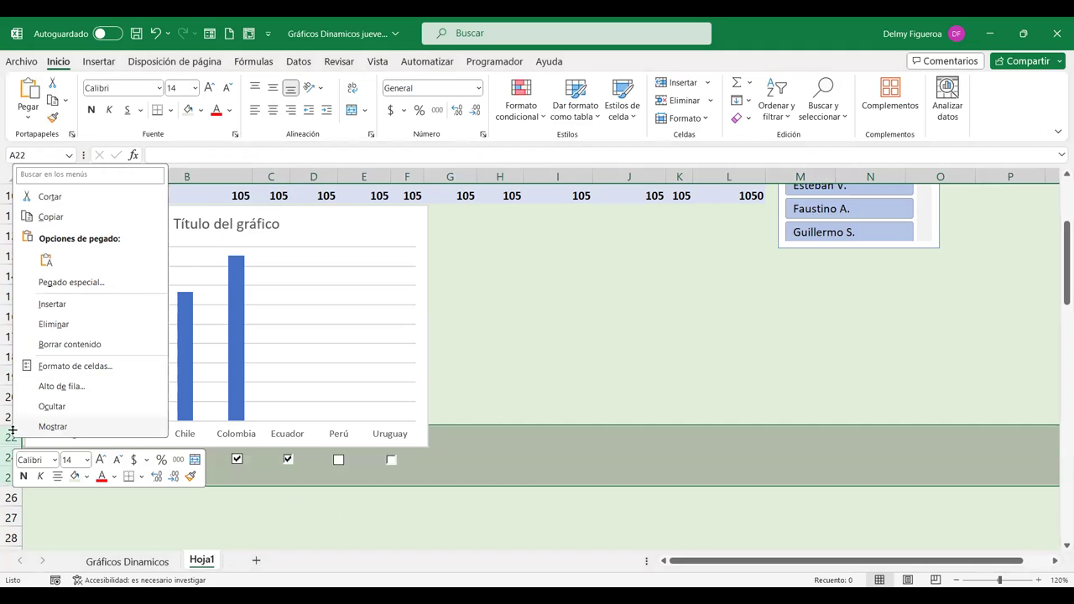
left_click(52, 426)
left_click(499, 376)
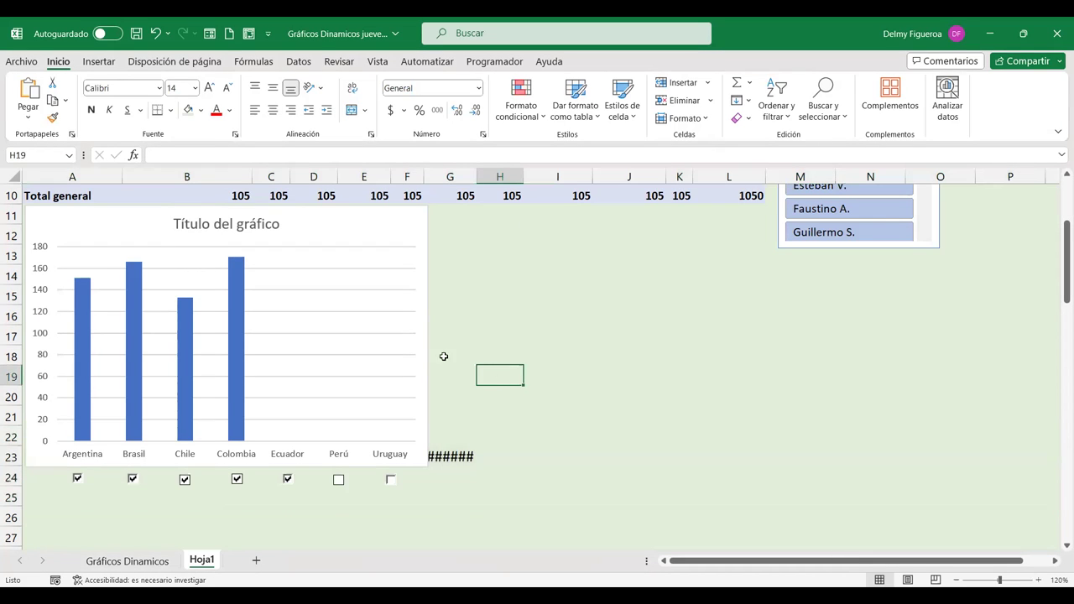
left_click(419, 348)
right_click(419, 348)
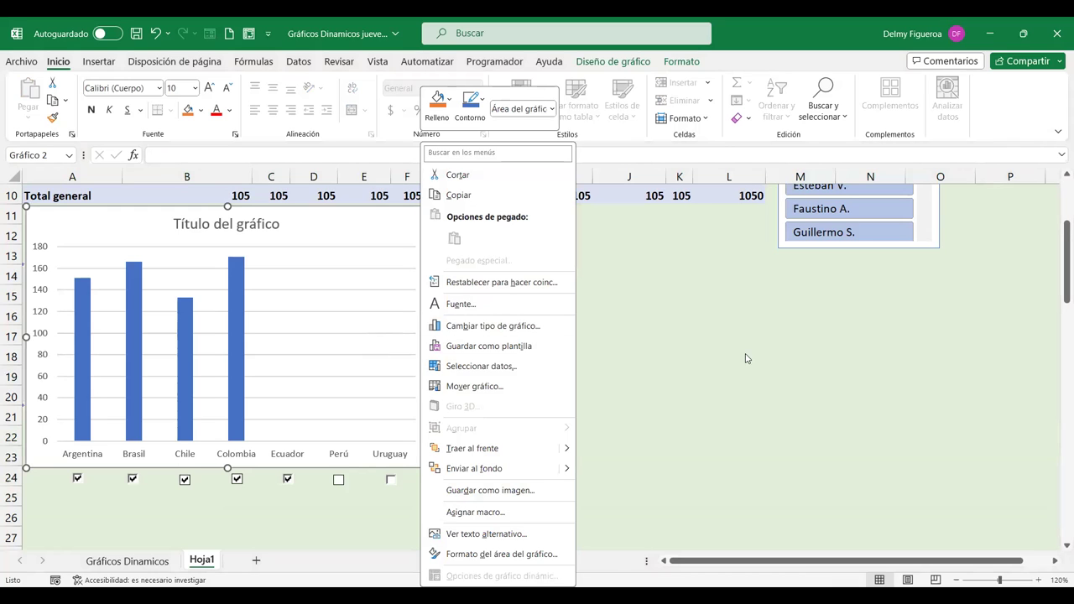
scroll(562, 221, "up", 3)
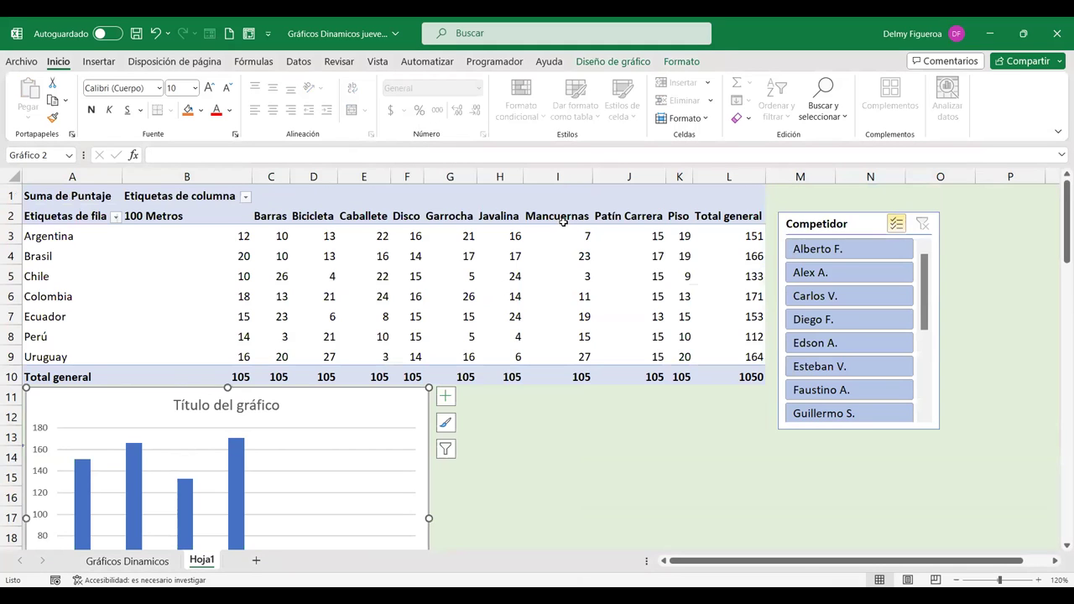
left_click(543, 274)
right_click(544, 279)
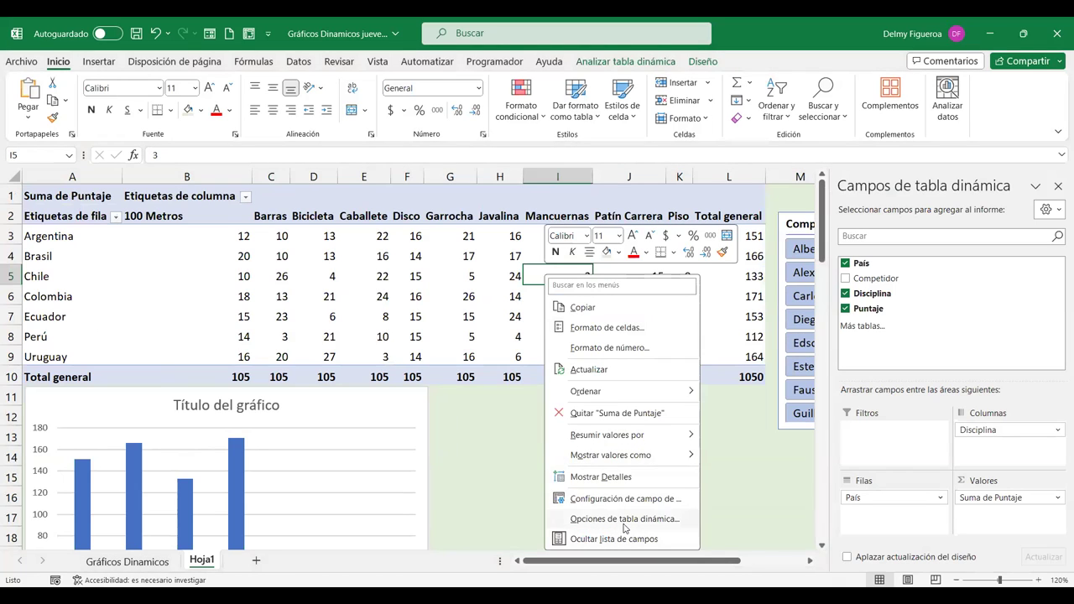
left_click(625, 520)
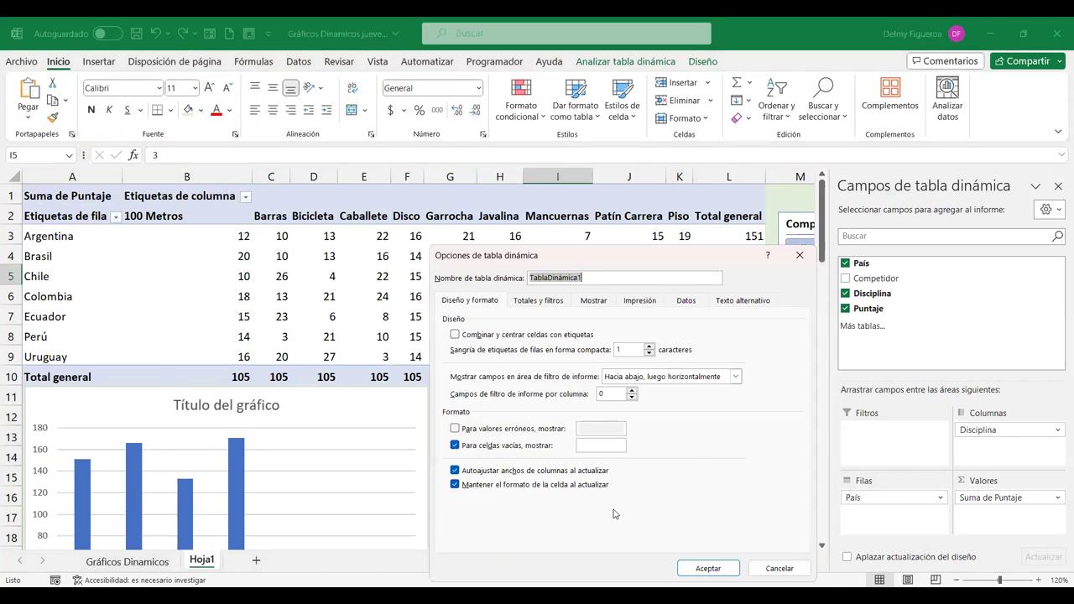
left_click(799, 255)
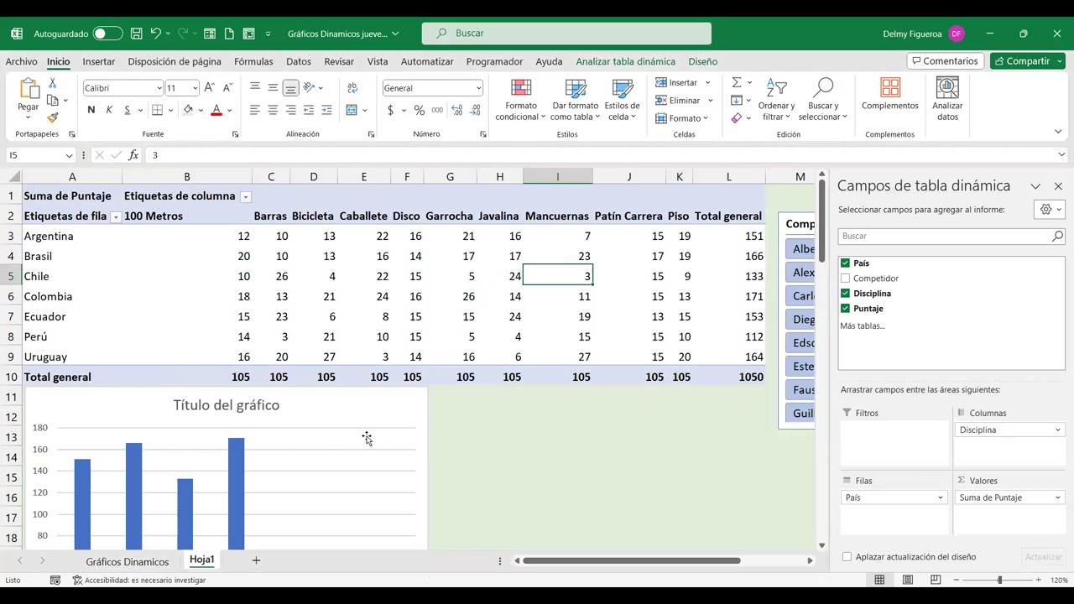
scroll(366, 437, "down", 2)
scroll(366, 440, "down", 1)
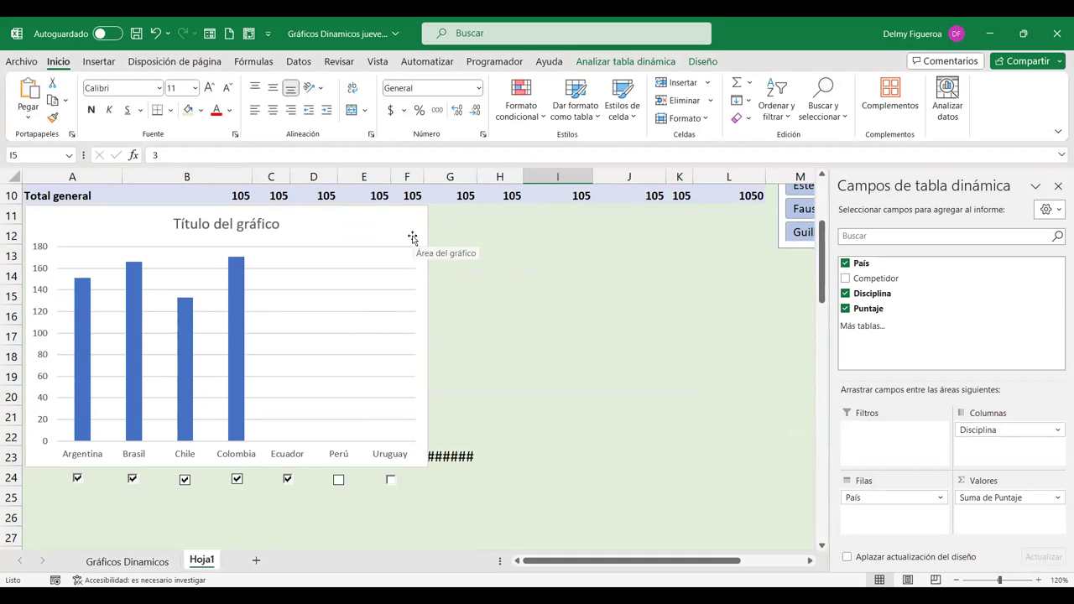
scroll(411, 238, "up", 3)
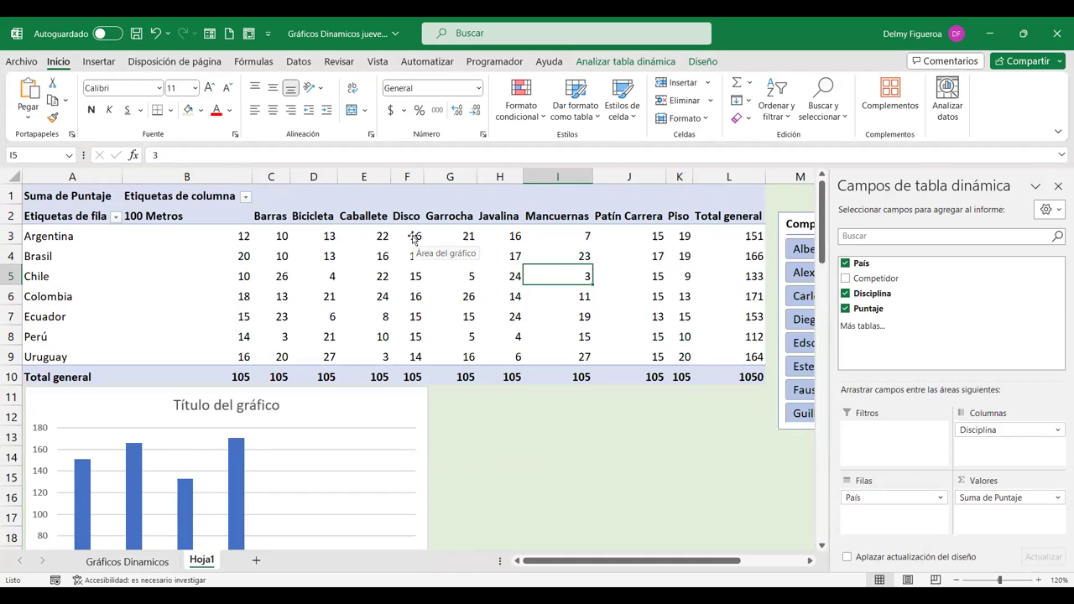
right_click(547, 282)
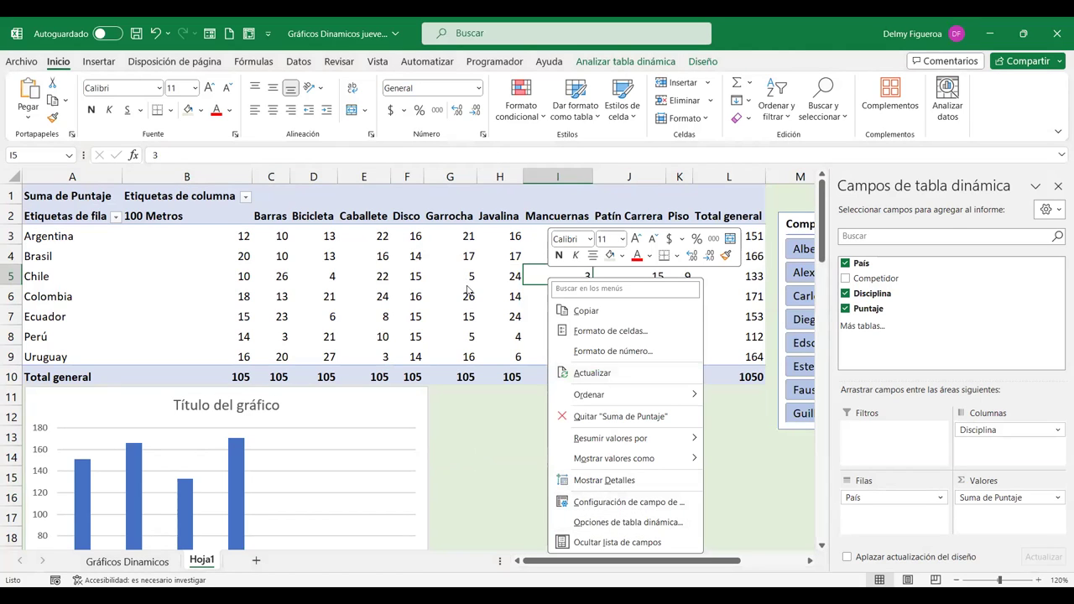
left_click(661, 519)
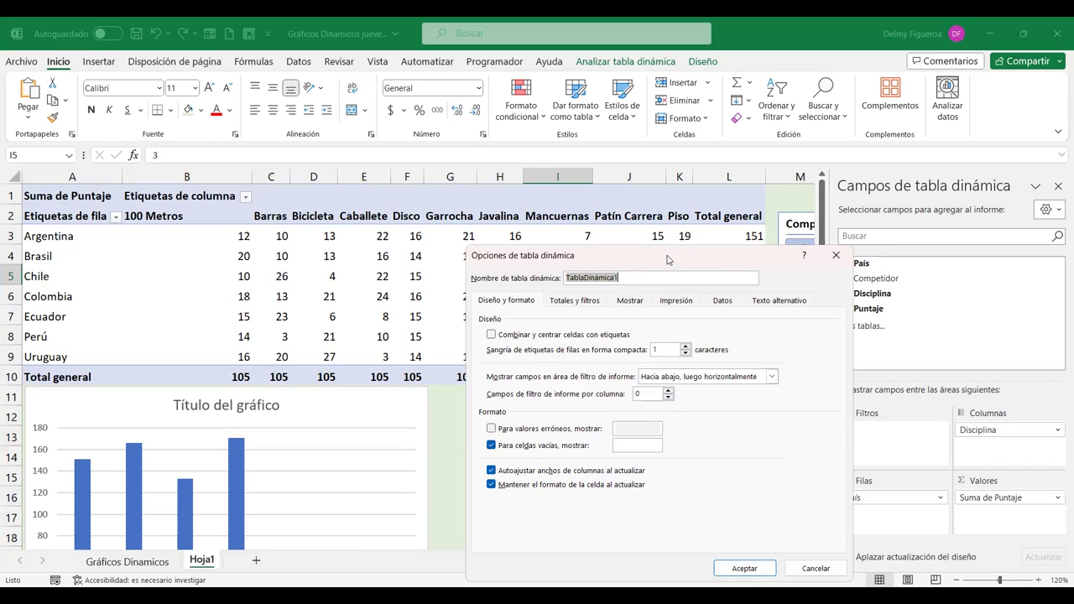
left_click(739, 503)
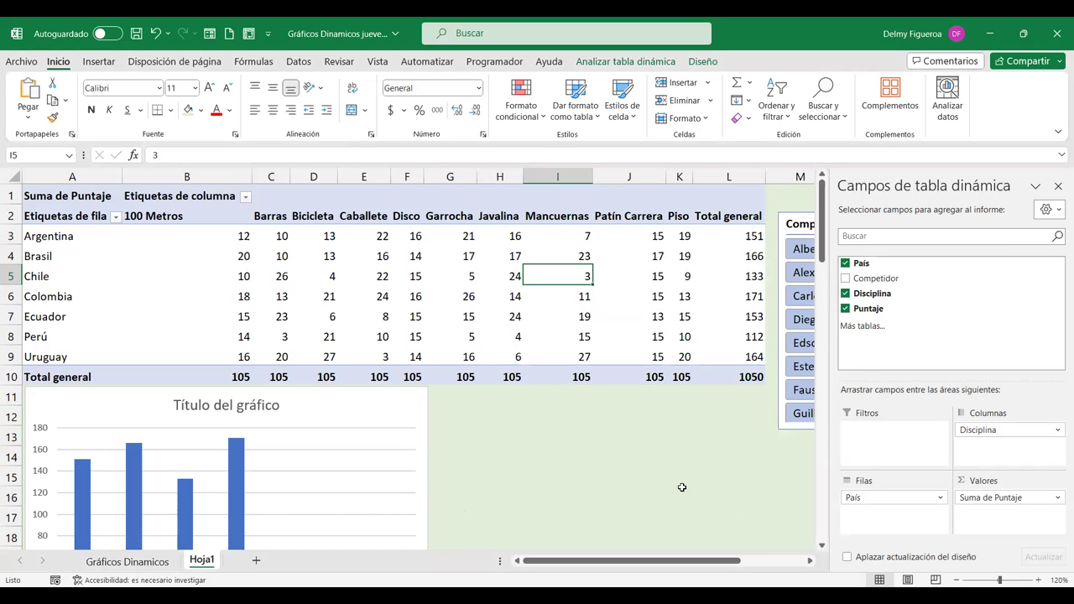
Tick the Perú checkbox so its bar shows in the chart.
left_click(478, 456)
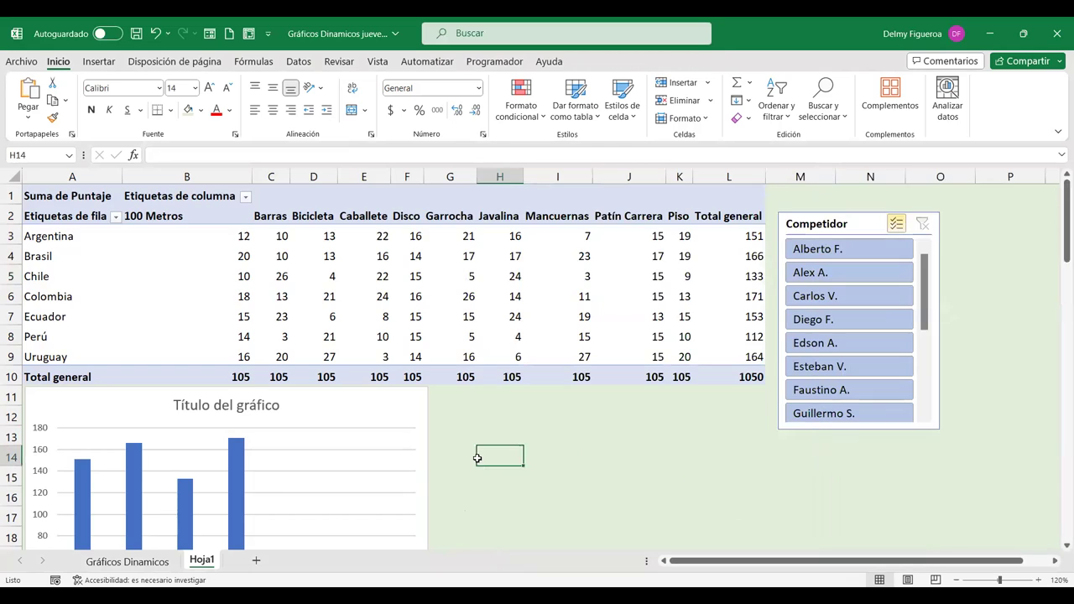
scroll(476, 458, "down", 1)
scroll(476, 458, "down", 1)
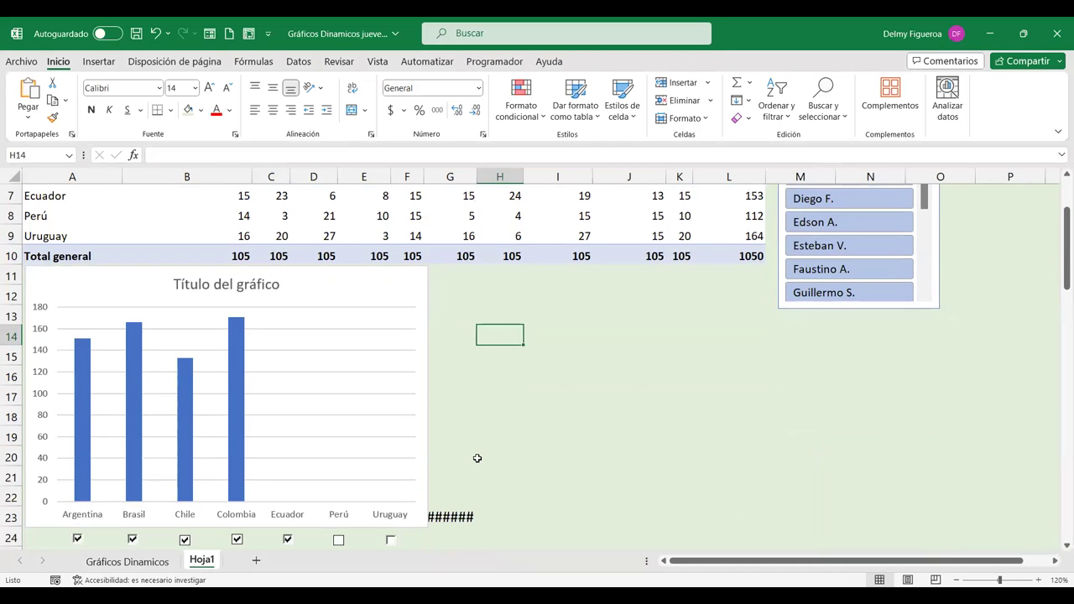
left_click(390, 376)
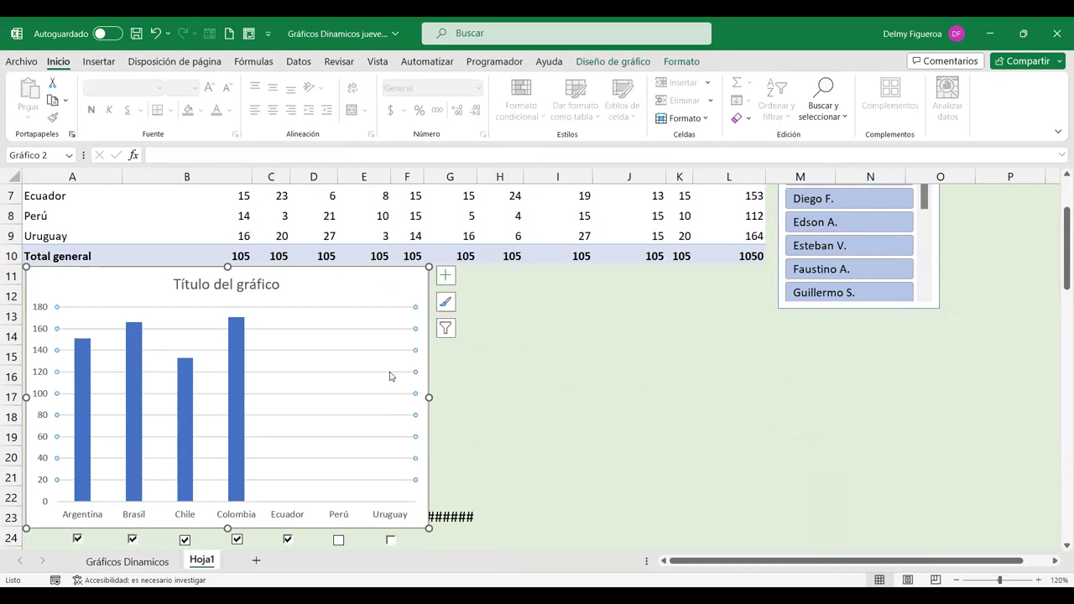
left_click(337, 542)
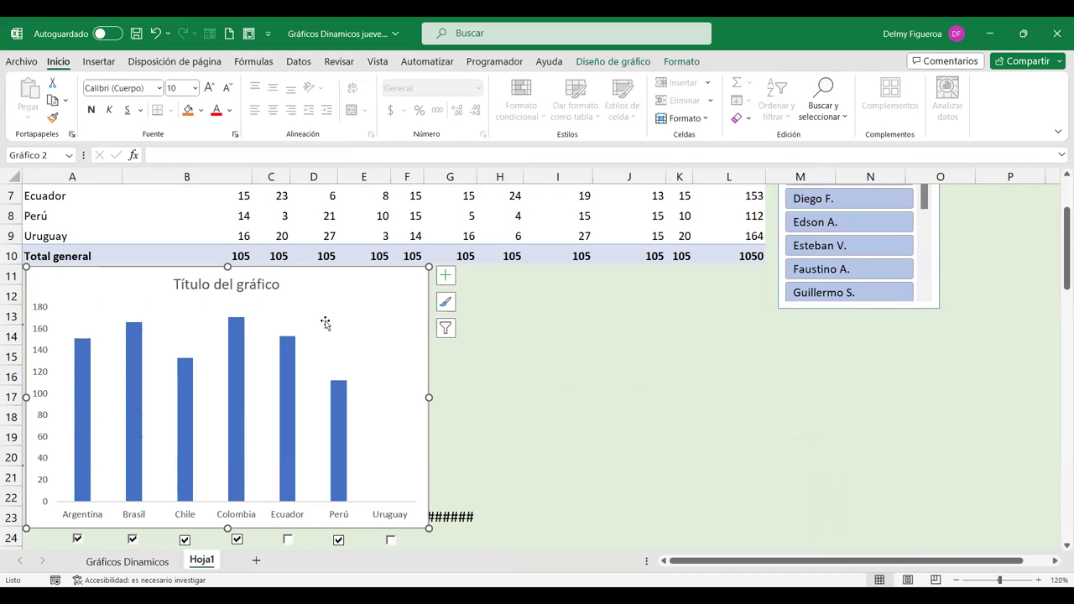
Move the chart right of the country list, shrink it and reposition its plot area.
left_click_drag(334, 278, 674, 286)
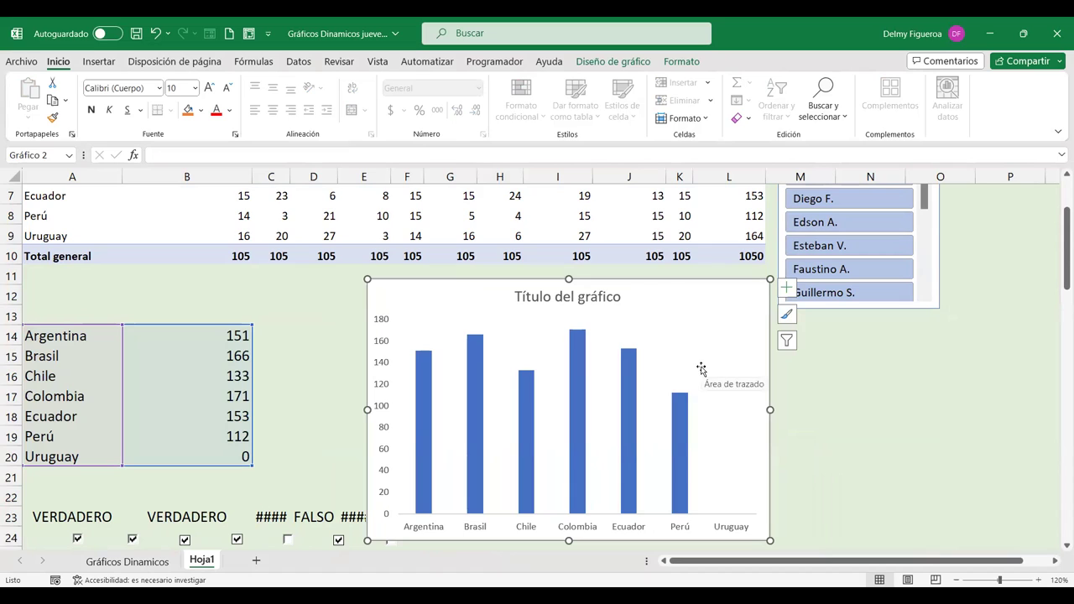
left_click_drag(390, 520, 400, 496)
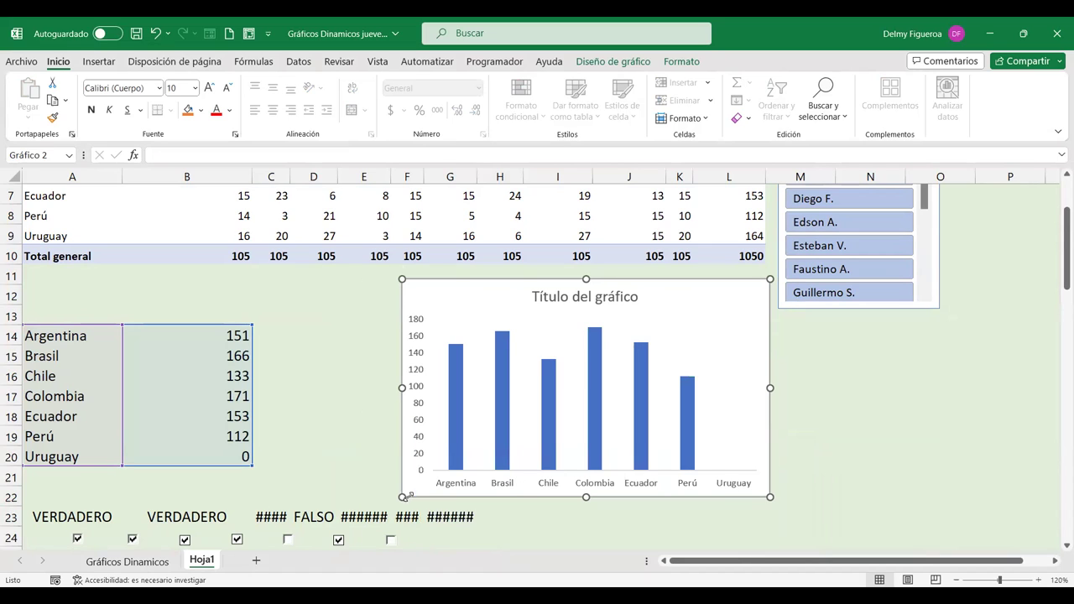
left_click(705, 319)
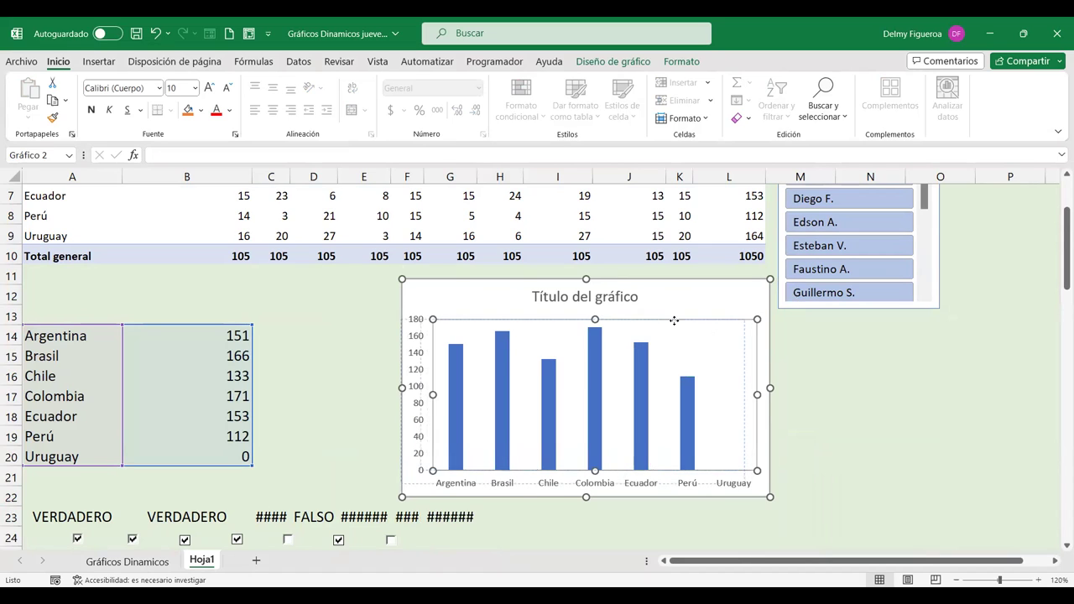
mouse_move(705, 319)
left_mouse_down()
mouse_move(666, 321)
mouse_move(563, 294)
left_mouse_up()
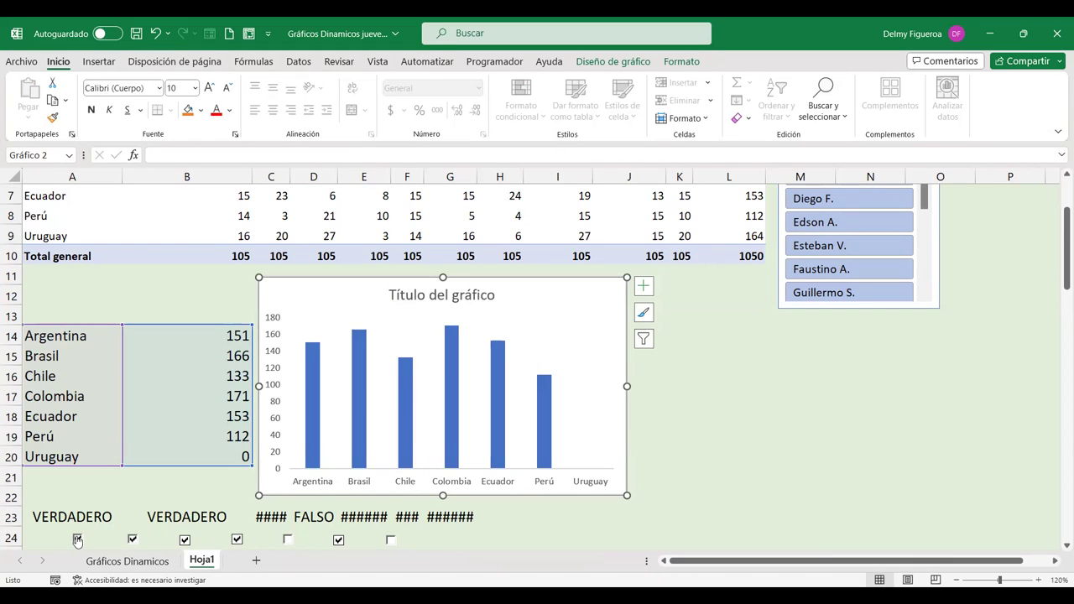
left_click(232, 335)
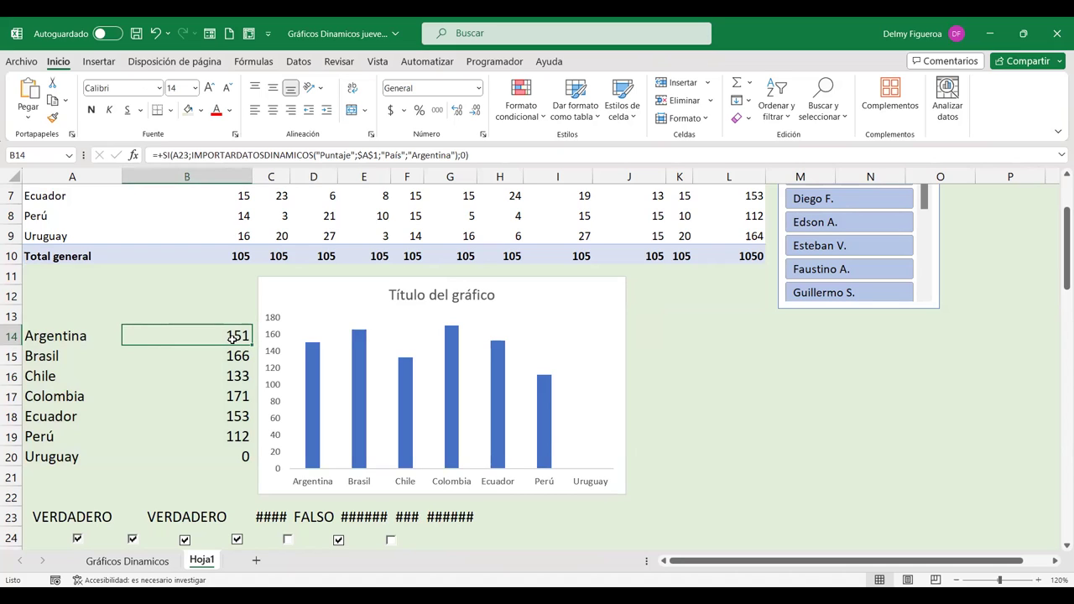
key("Down")
key("Down")
key("Down")
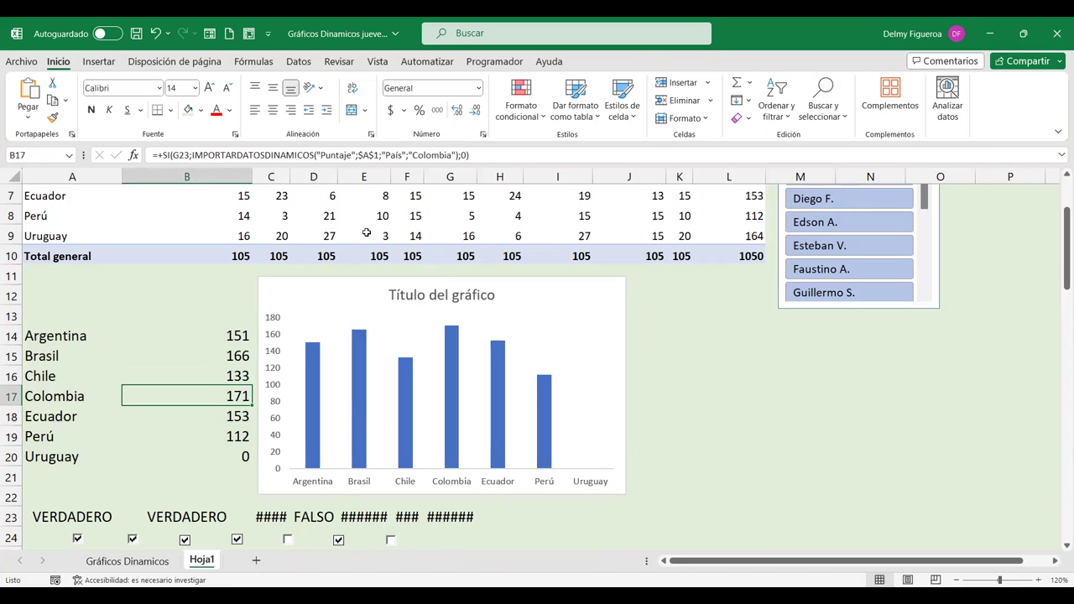
left_click(450, 176)
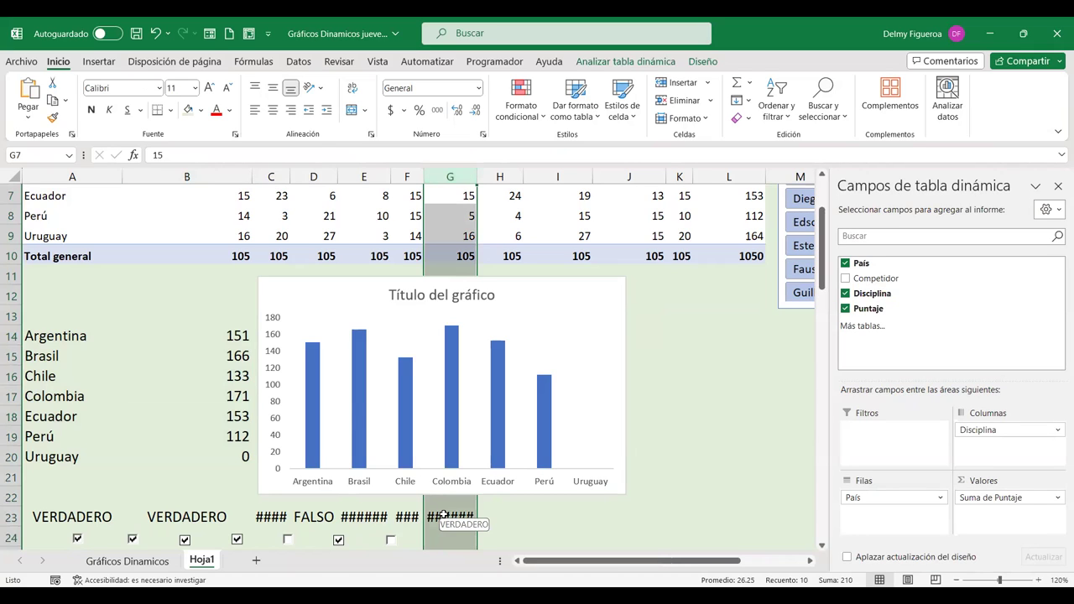
left_click(229, 396)
key("Down")
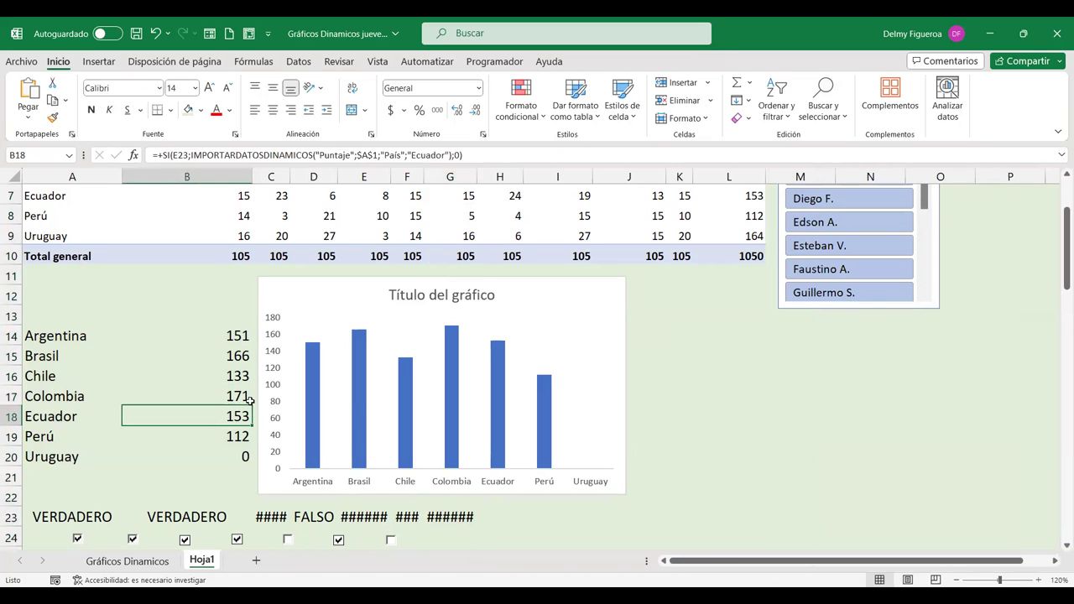
left_click(369, 174)
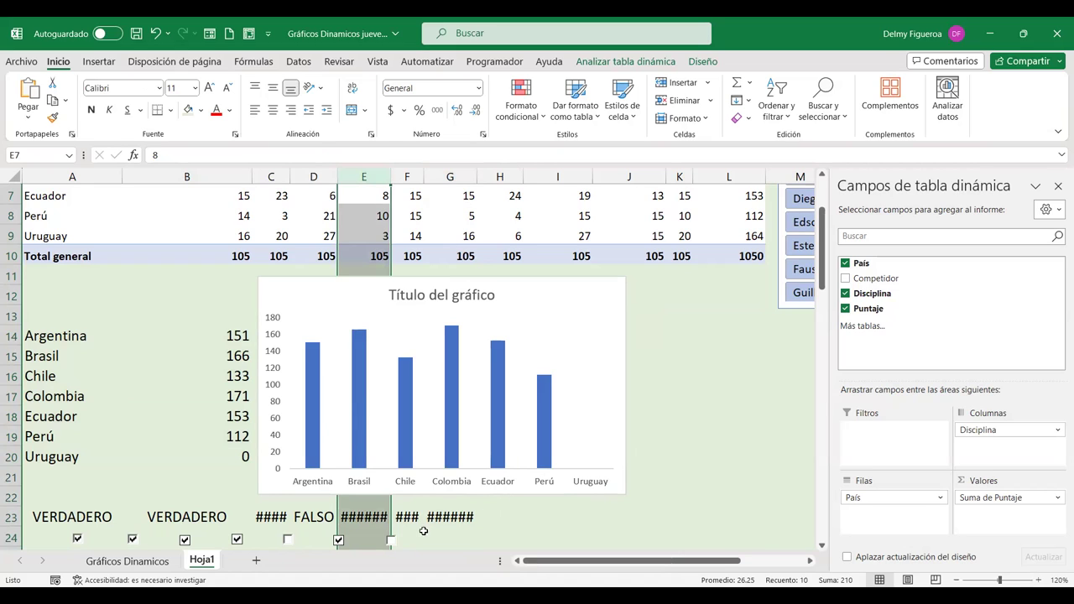
left_click(287, 540)
left_click(287, 540)
left_click(206, 418)
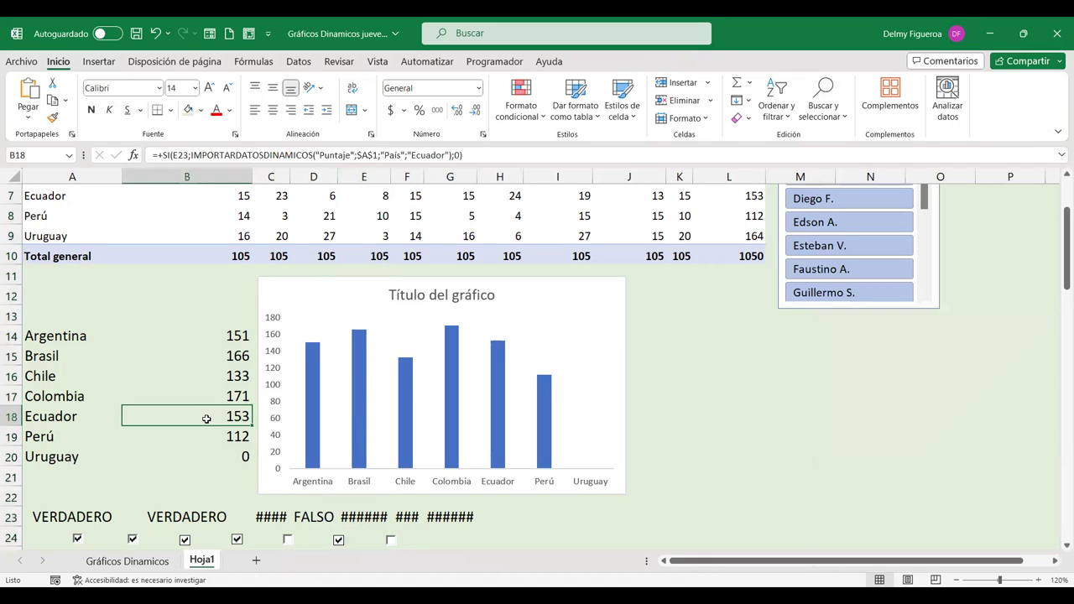
right_click(213, 413)
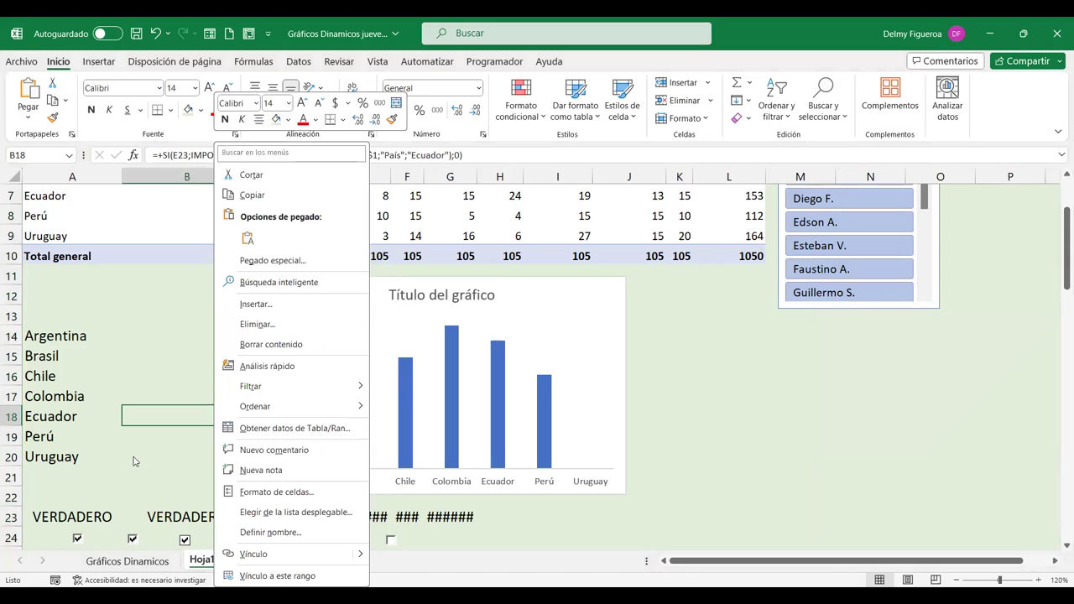
left_click(136, 423)
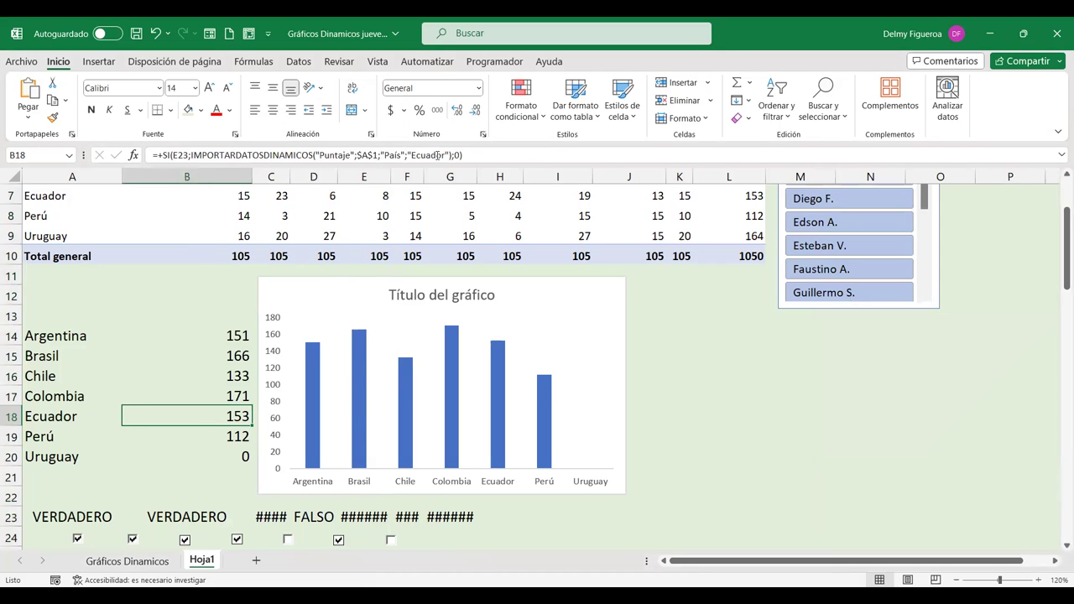
Relink the fifth checkbox from cell $D$23 to $E$23 in Formato de control.
left_click(362, 175)
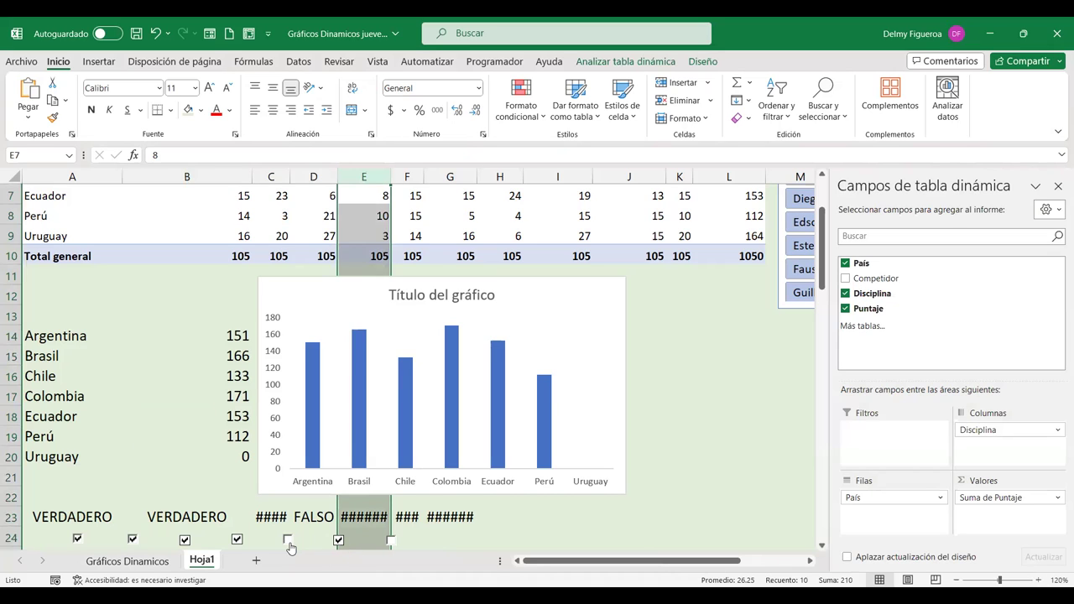
right_click(288, 541)
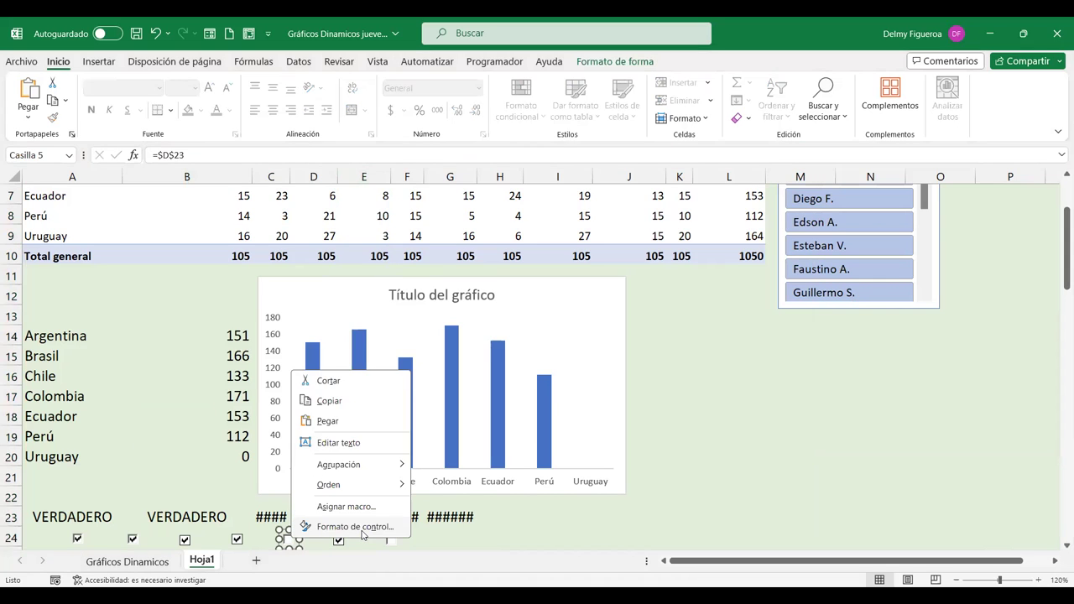
left_click(361, 528)
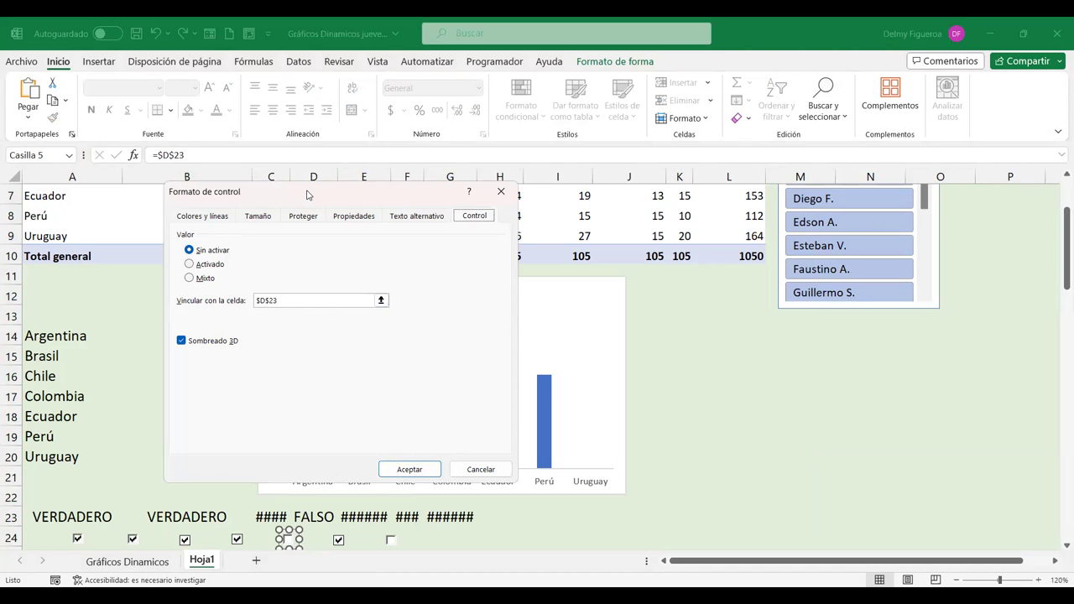
left_click_drag(307, 194, 706, 146)
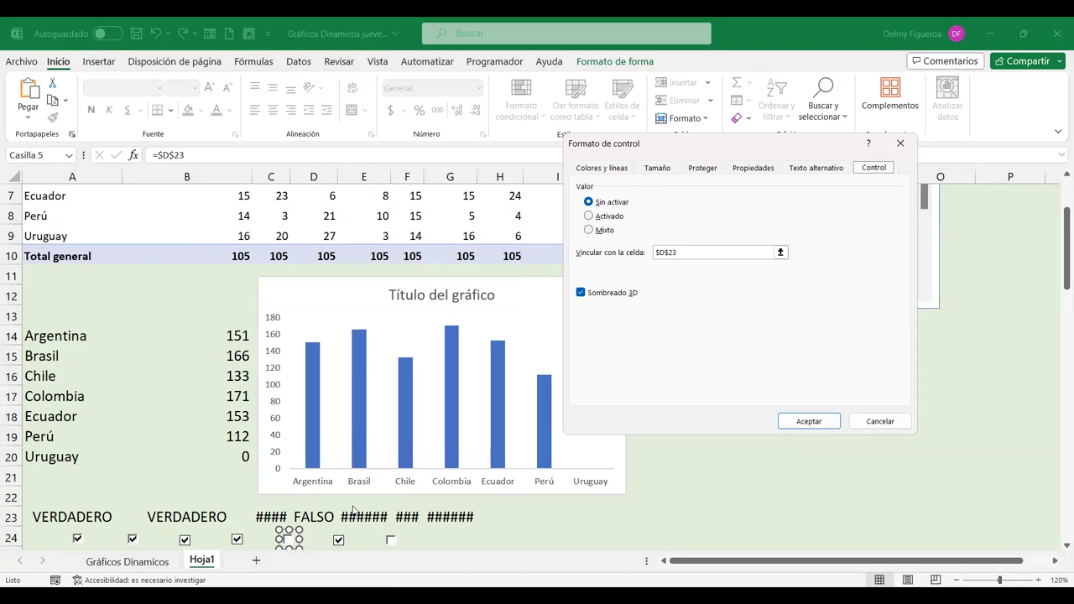
left_click(663, 252)
key("BackSpace")
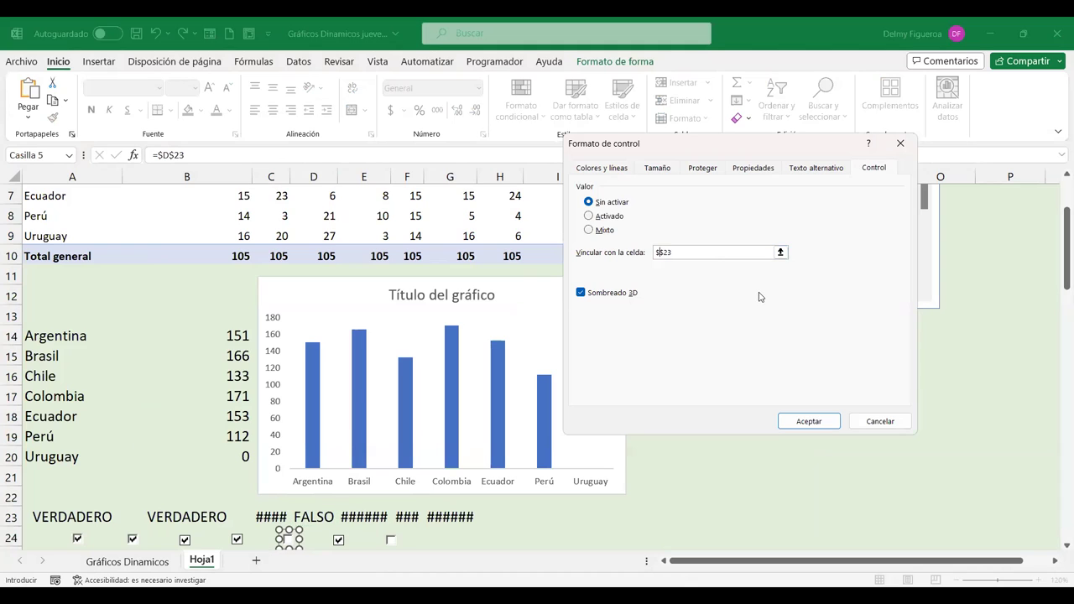
type("e")
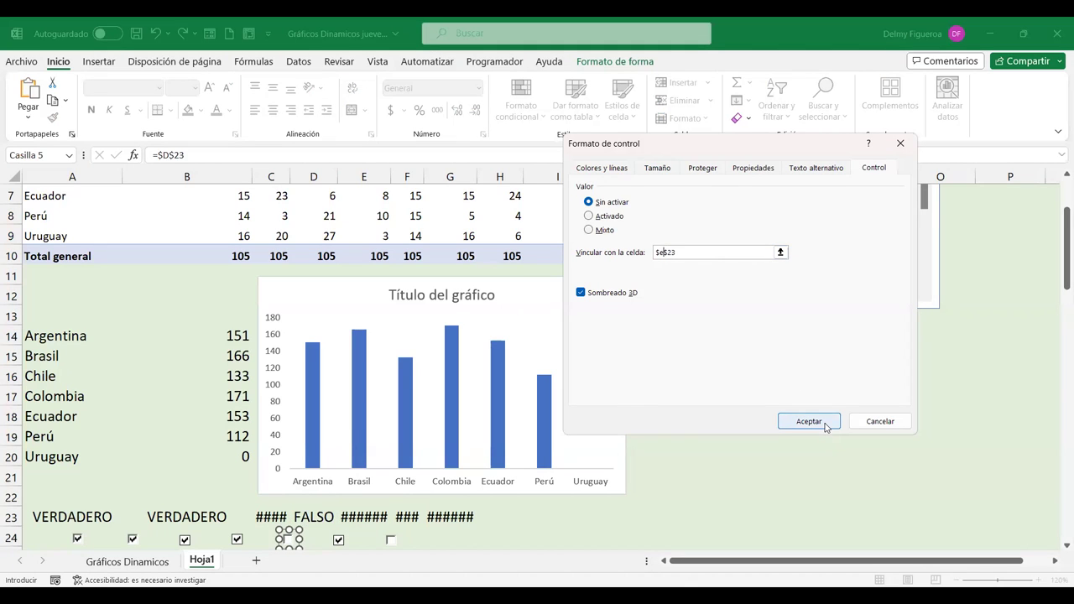
left_click(808, 421)
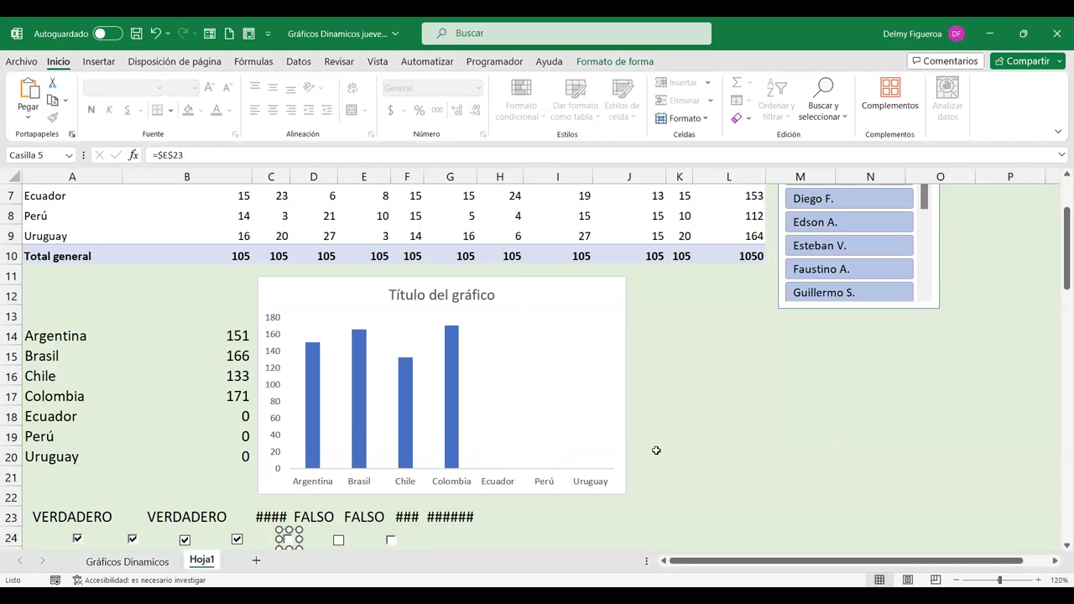
Review the sixth checkbox's control settings and the Perú and Ecuador formulas in B19 and B18.
left_click(698, 442)
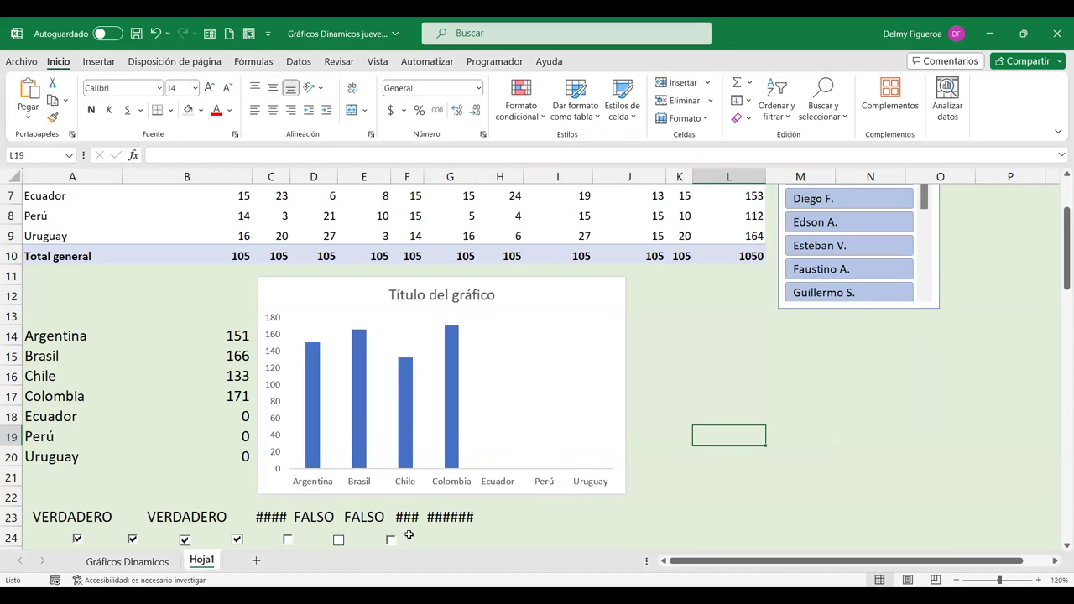
scroll(408, 535, "down", 1)
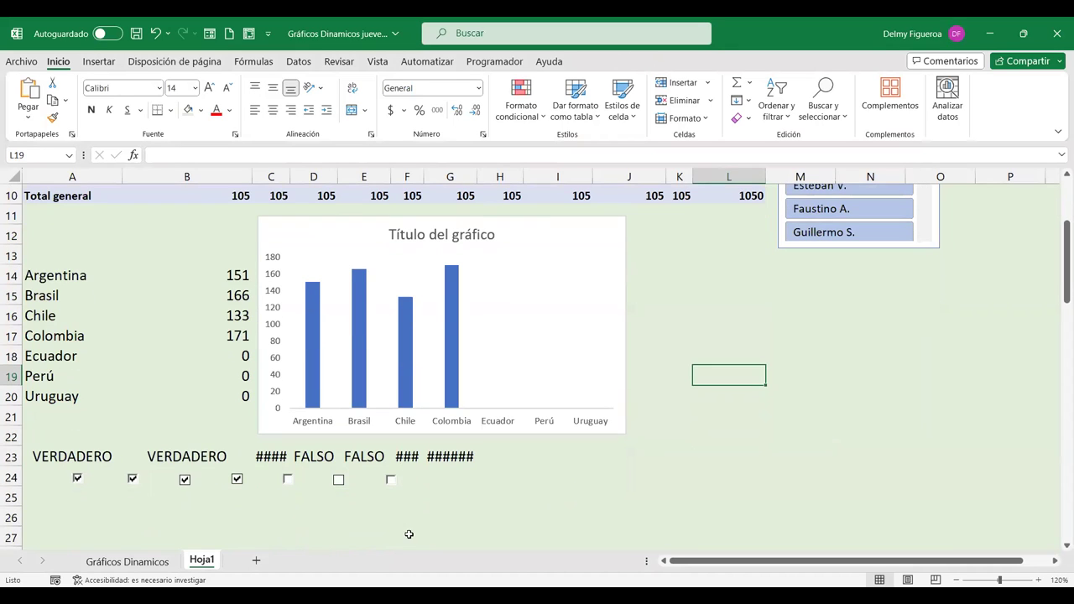
right_click(338, 480)
left_click(402, 470)
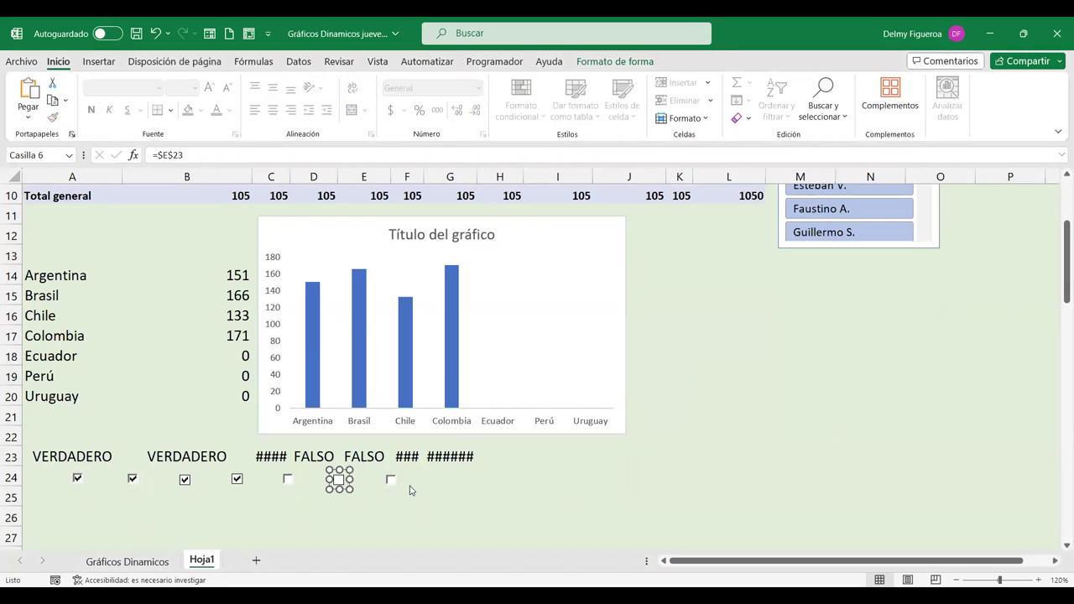
left_click(870, 427)
left_click(243, 377)
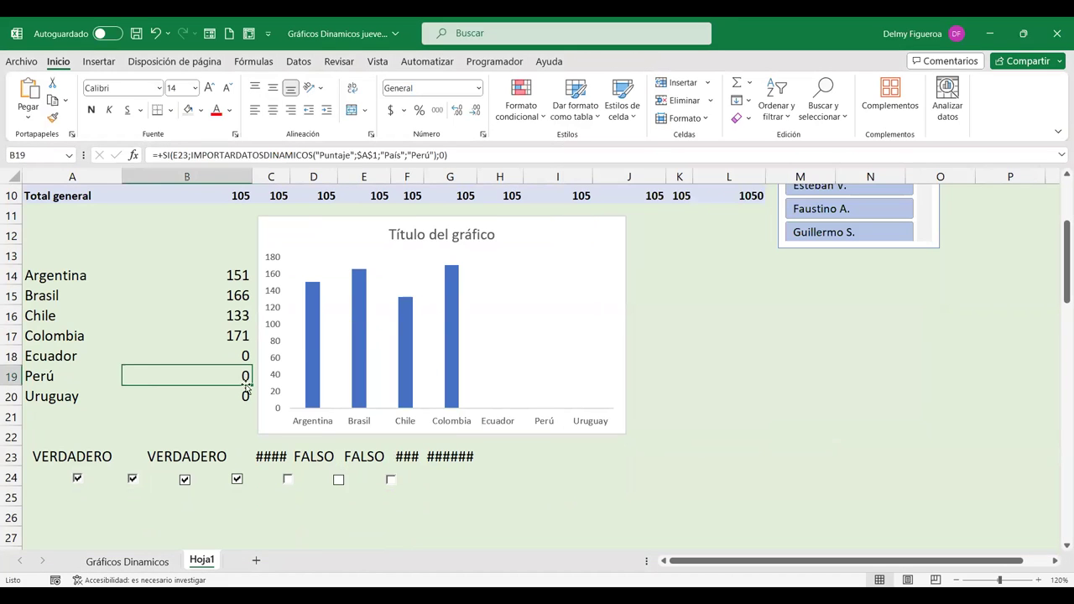
left_click(240, 355)
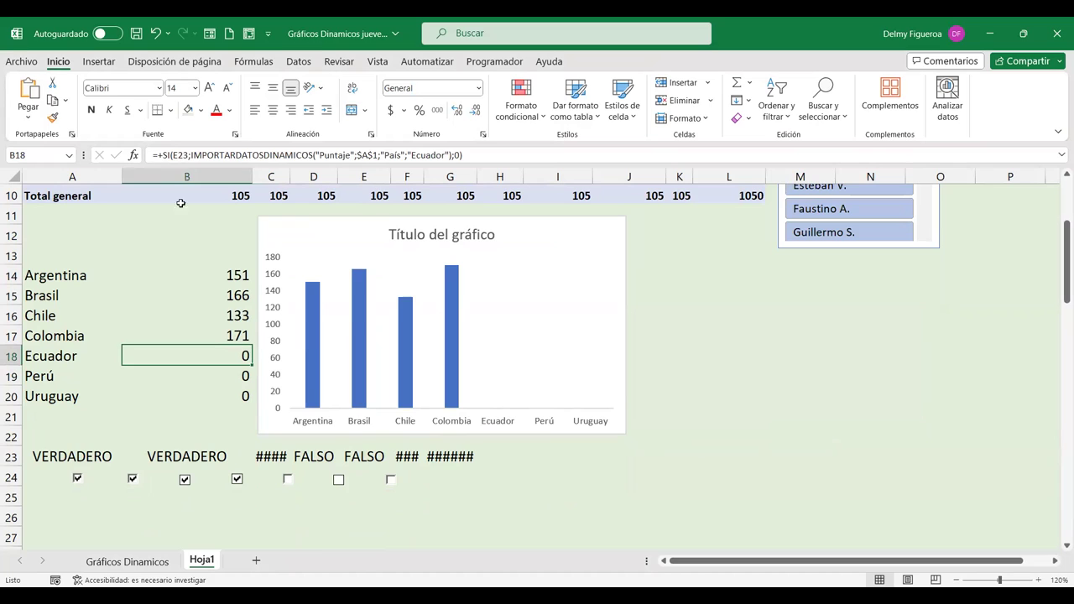
Change the sixth checkbox's linked cell from $E$23 to $D$23.
left_click(338, 479, "ctrl")
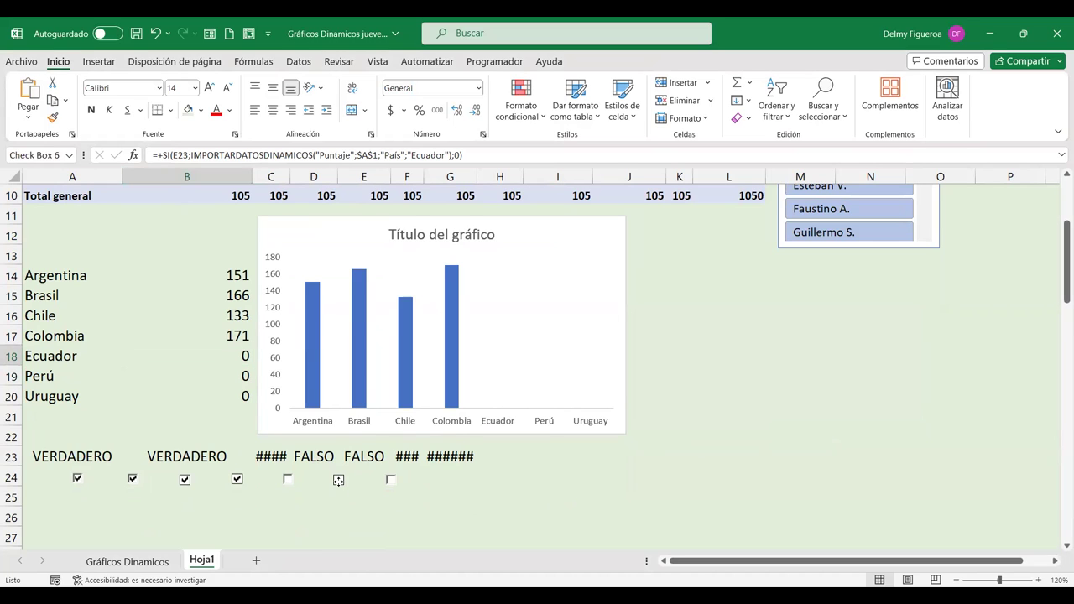
left_click(420, 472)
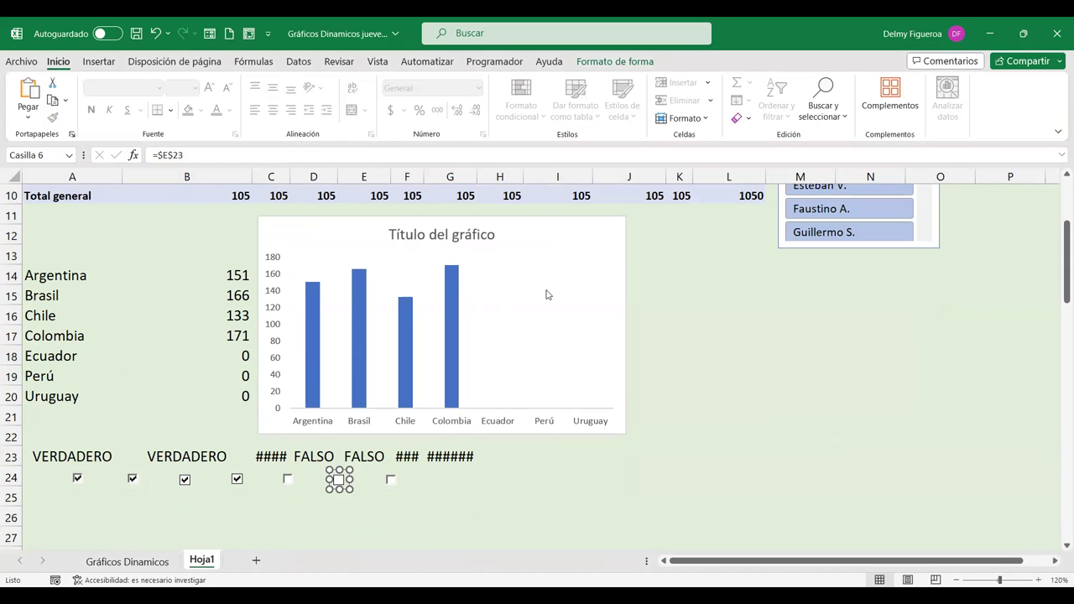
left_click(746, 254)
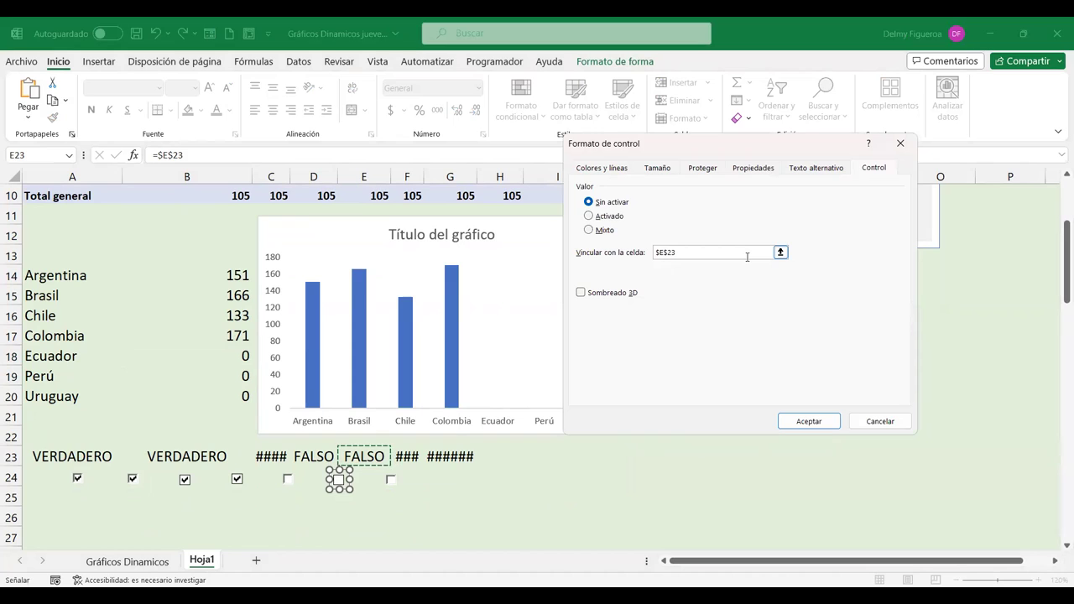
left_click(746, 257)
type("d")
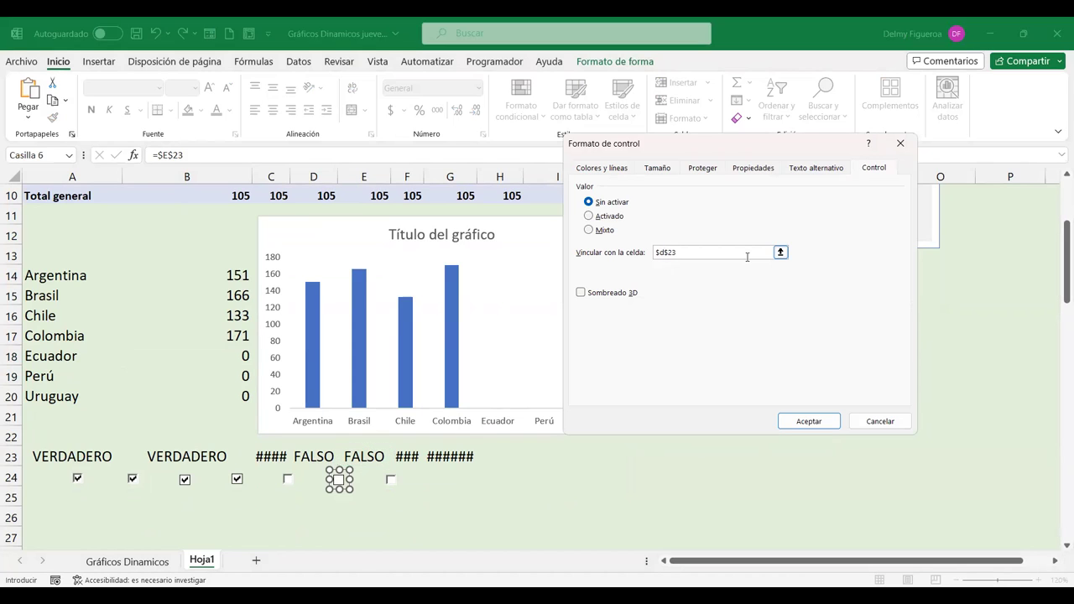
left_click(823, 419)
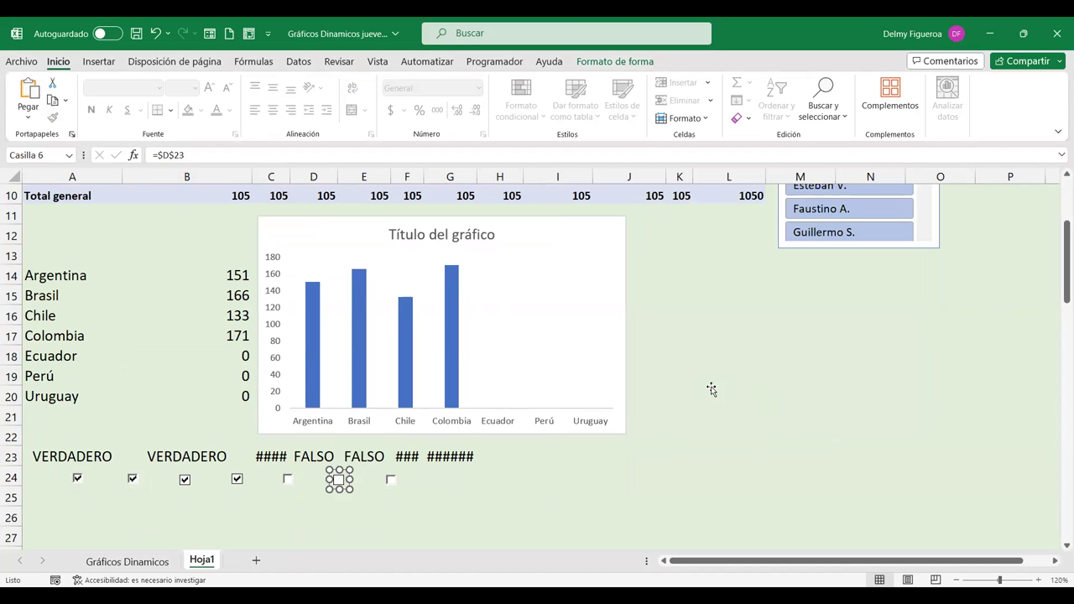
left_click(711, 389)
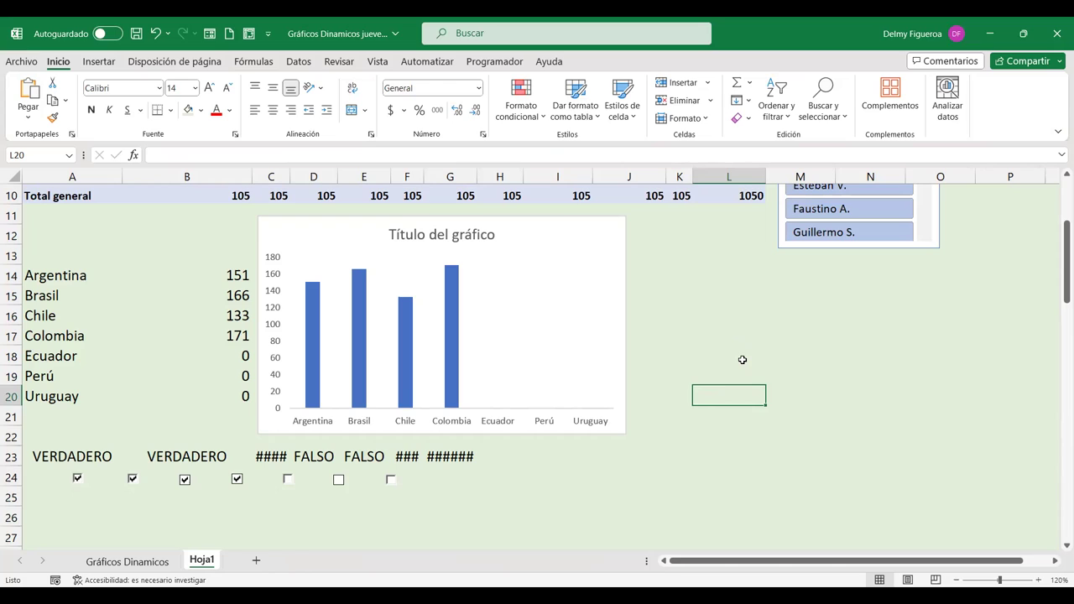
left_click(232, 356)
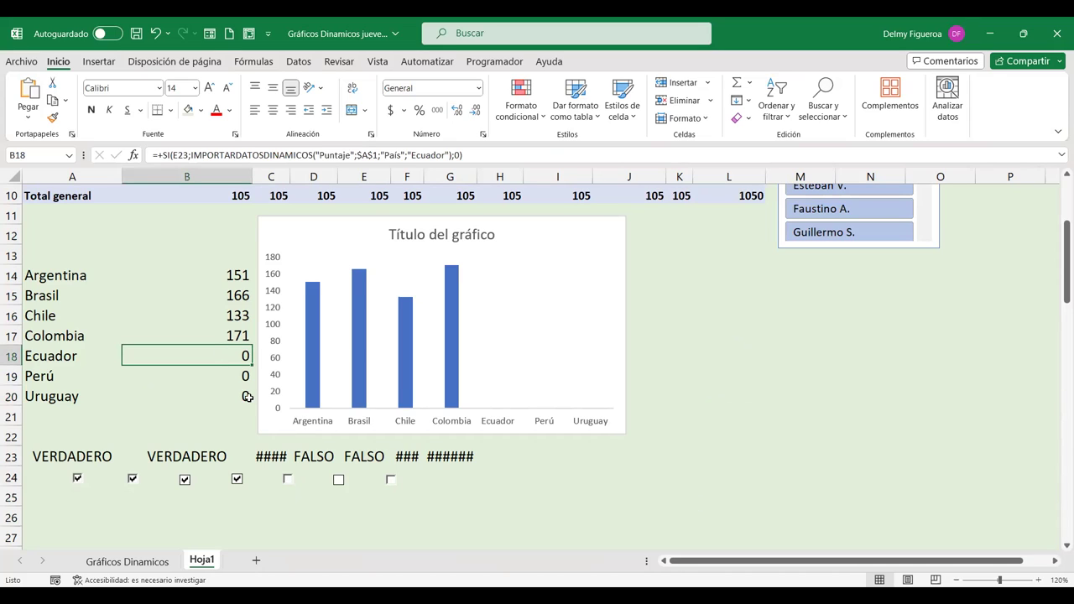
left_click(235, 334)
left_click(228, 274)
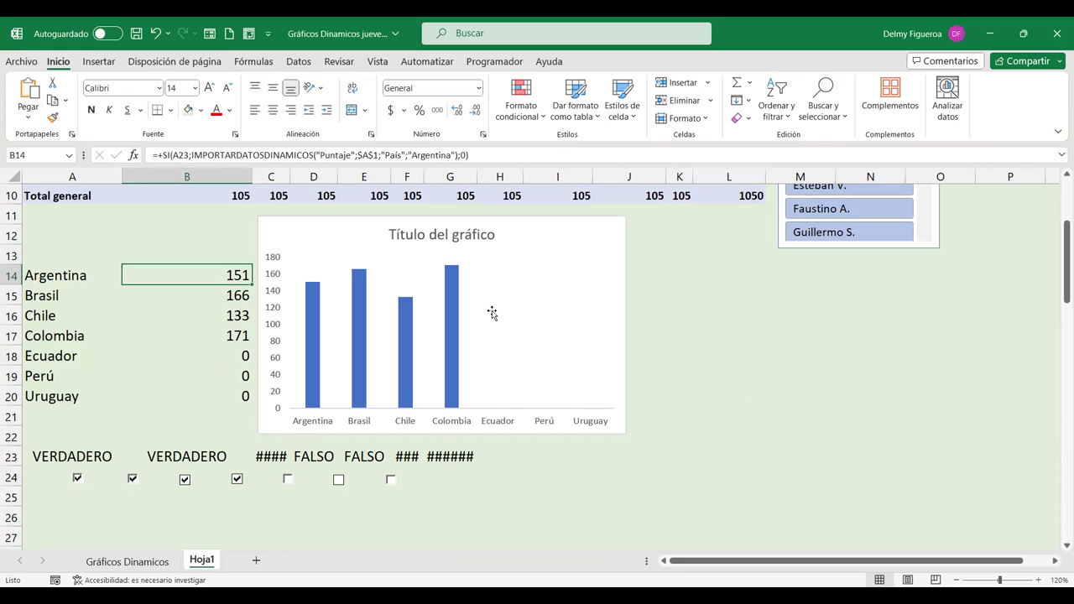
key("Down")
key("Down")
key("Down")
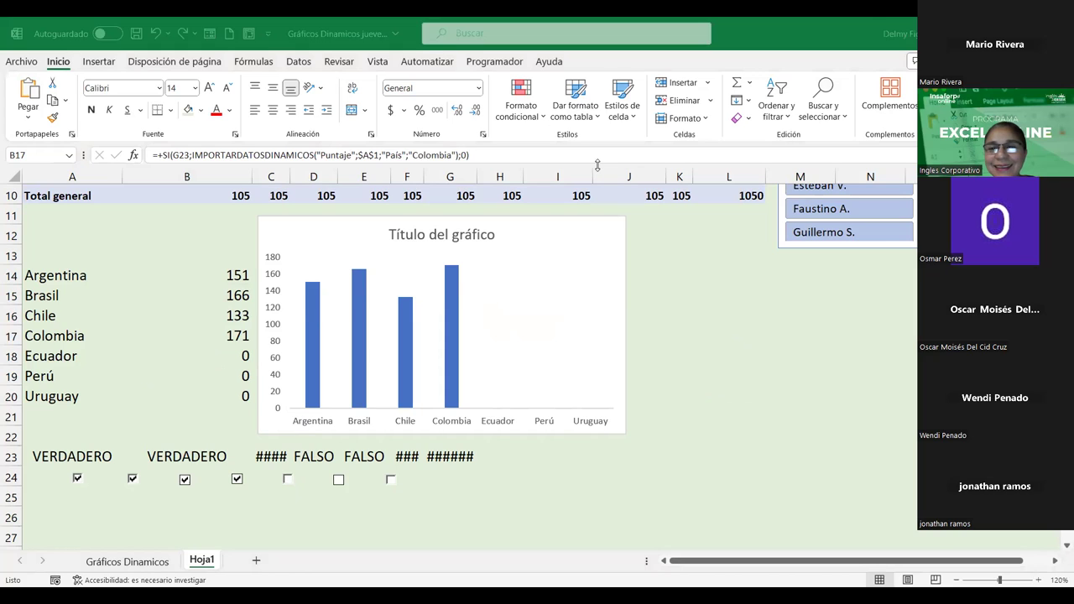
left_click(242, 354)
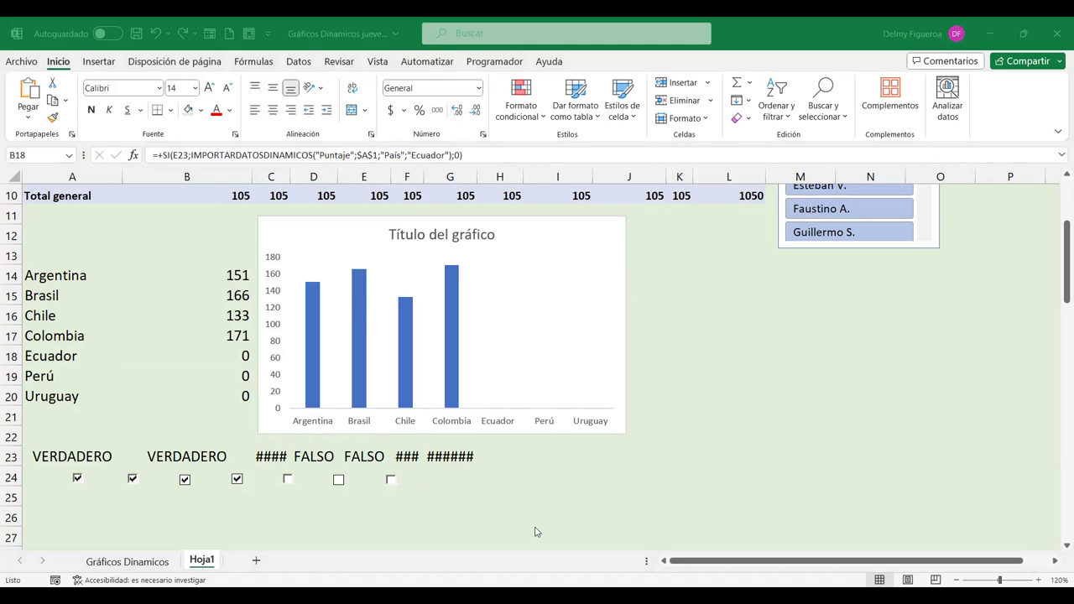
left_click(237, 277)
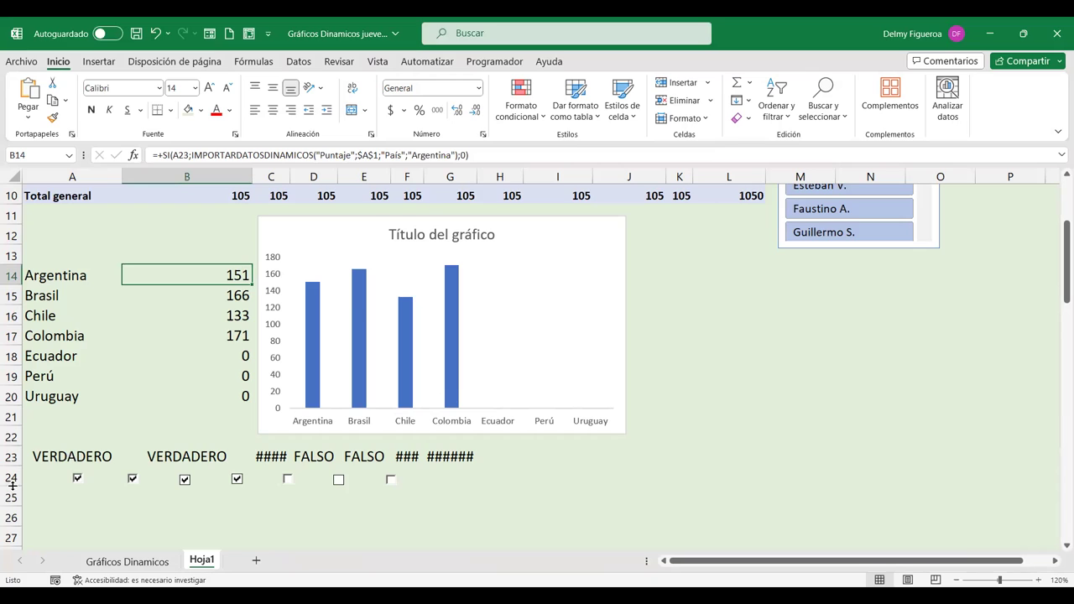
Inspect the row 23 link values and the country formulas in B14, B17 and B18.
left_click(87, 457)
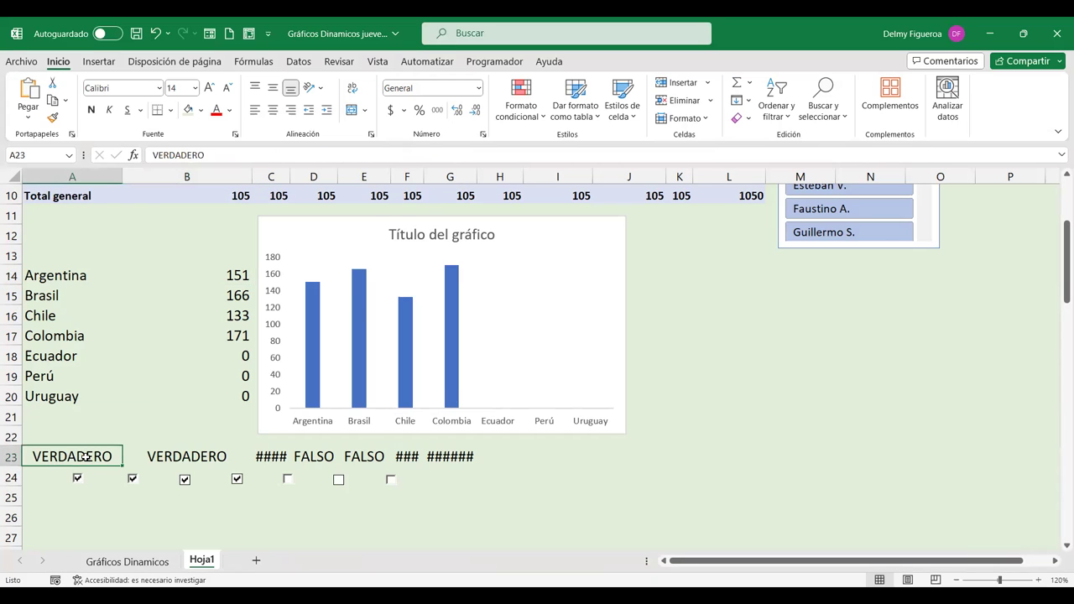
key("Right")
key("Right")
key("Right")
key("Right")
key("Right")
key("Right")
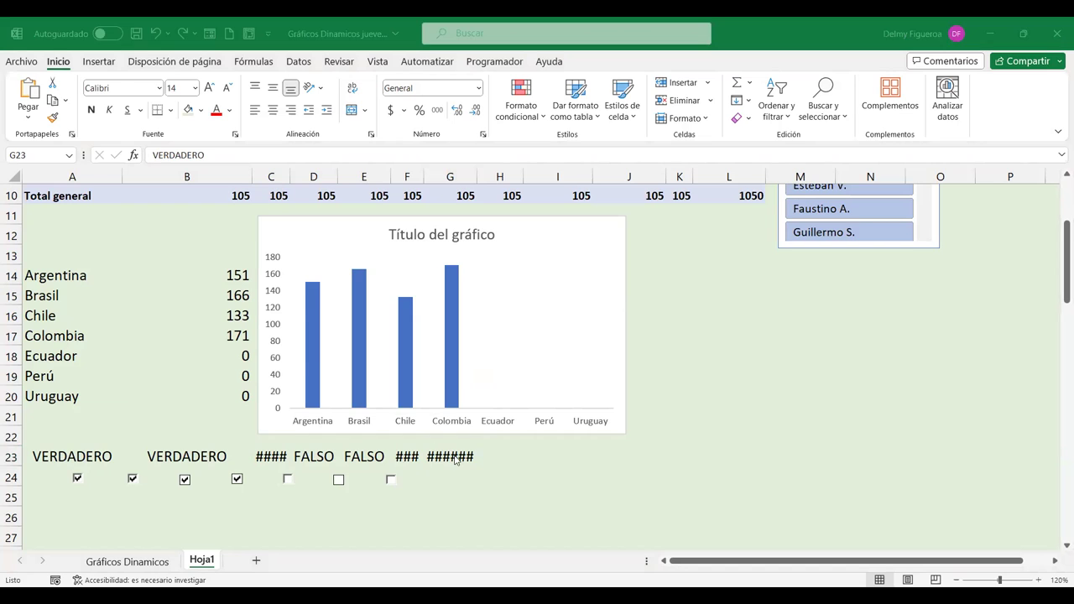
left_click(450, 175)
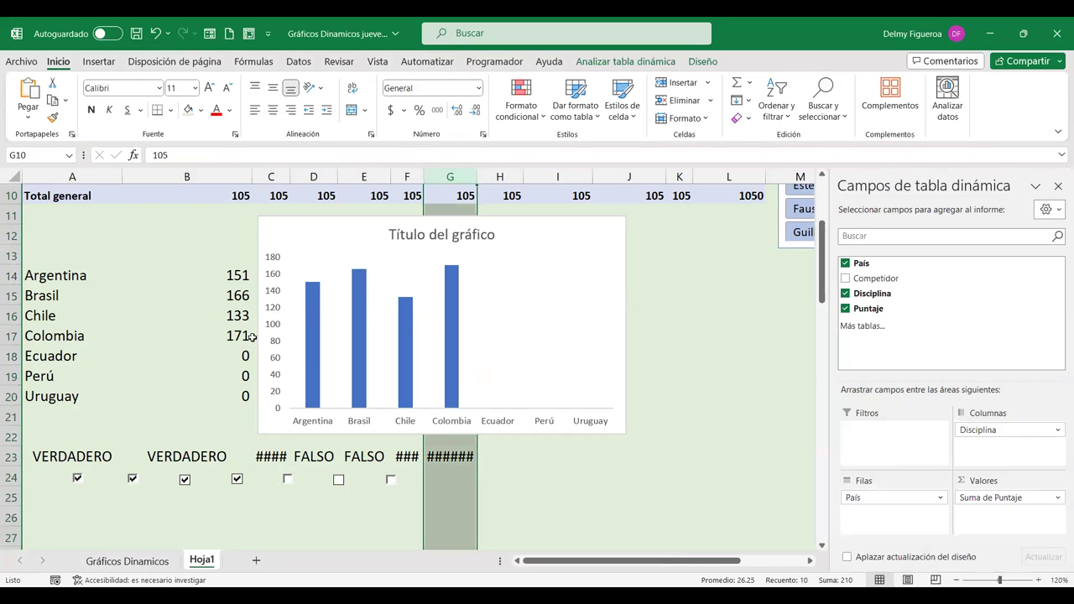
left_click(247, 338)
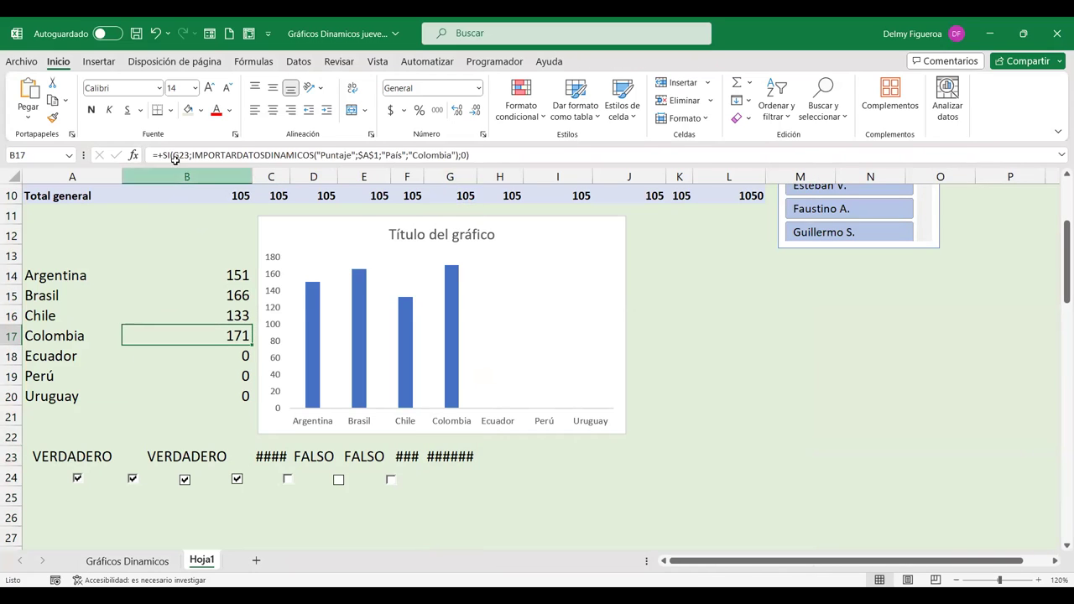
left_click(239, 274)
key("Down")
key("Down")
key("Down")
key("Down")
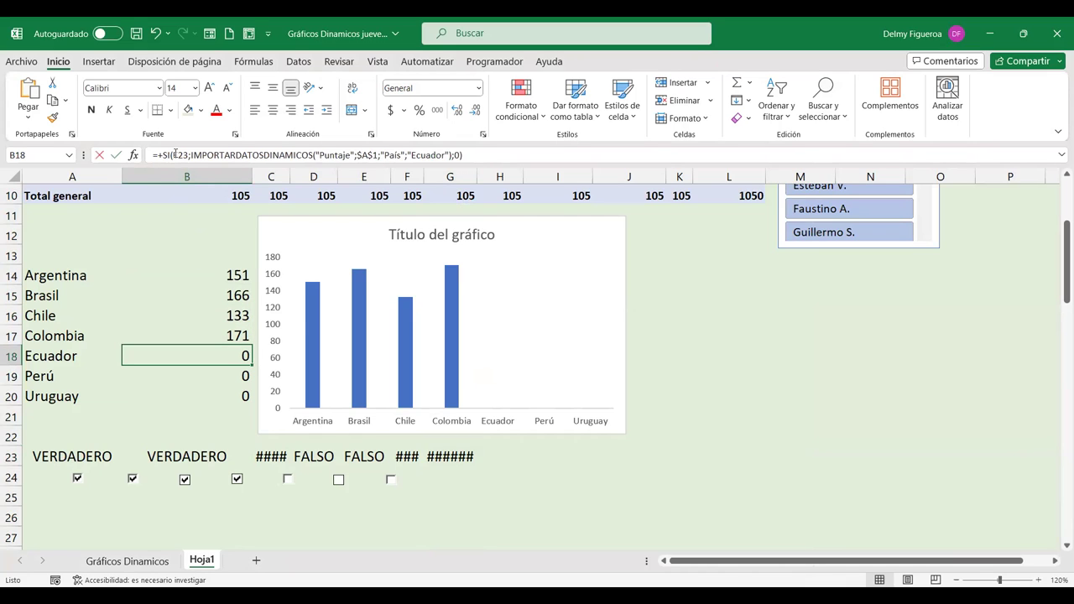
Change the Ecuador formula in B18 to reference D23 instead of E23.
left_click(205, 155)
key("Left")
key("Left")
key("Left")
key("BackSpace")
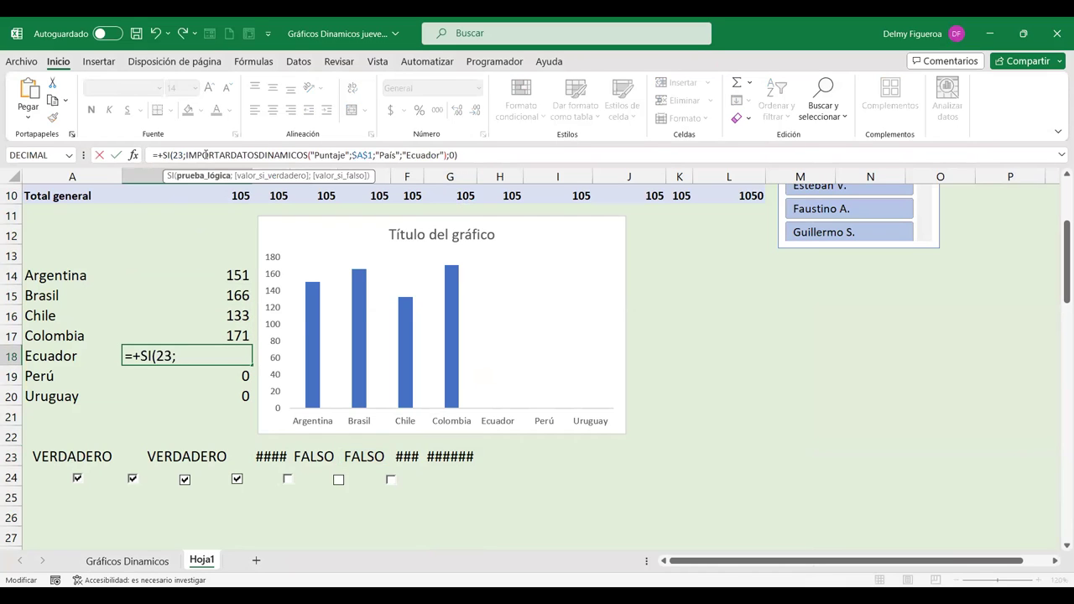
type("d")
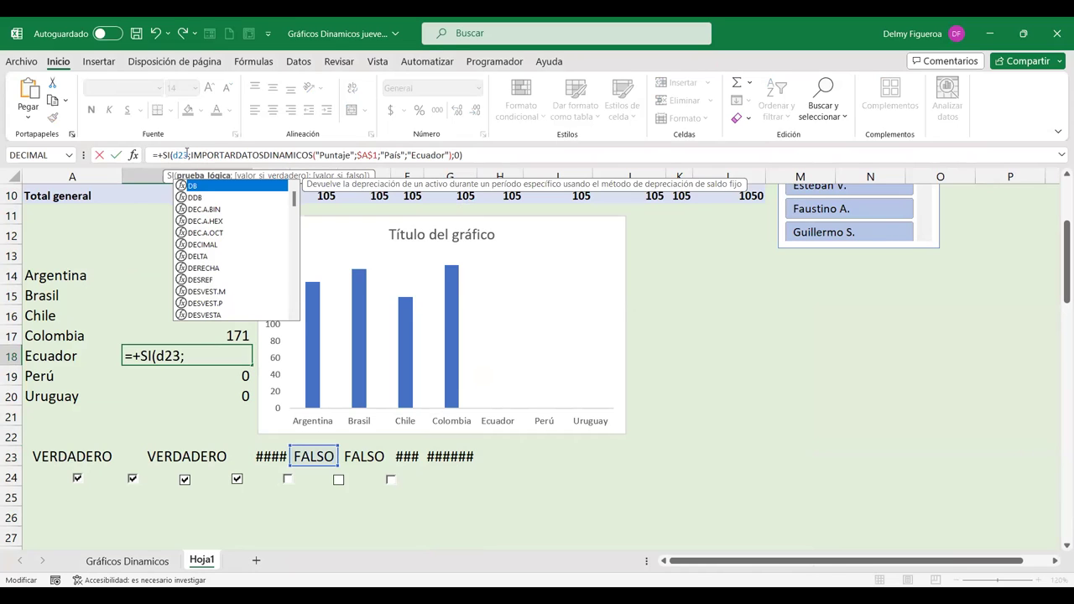
left_click(266, 154)
key("Return")
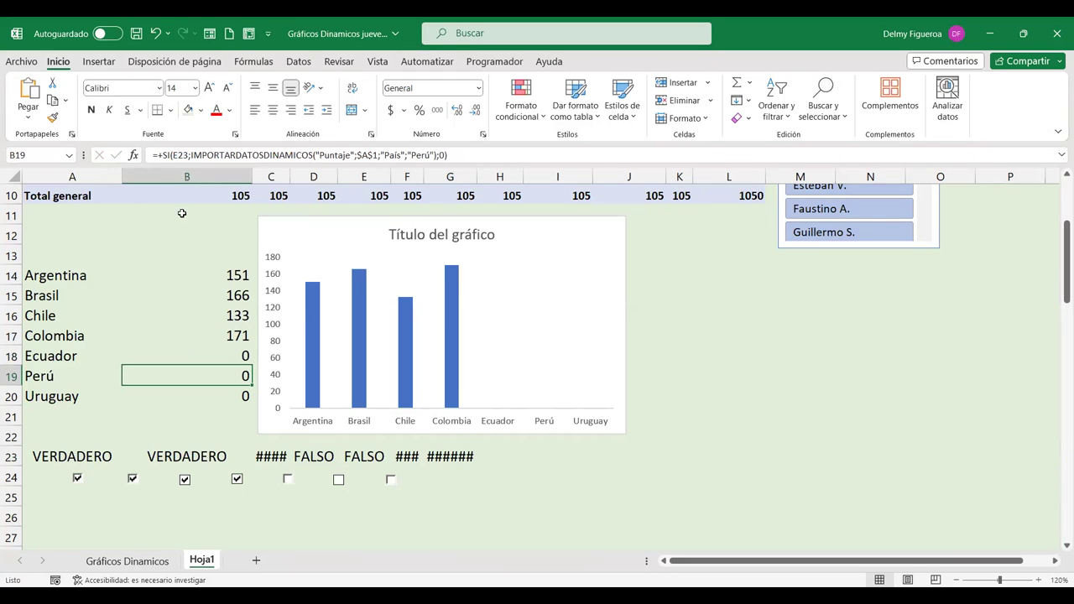
key("Return")
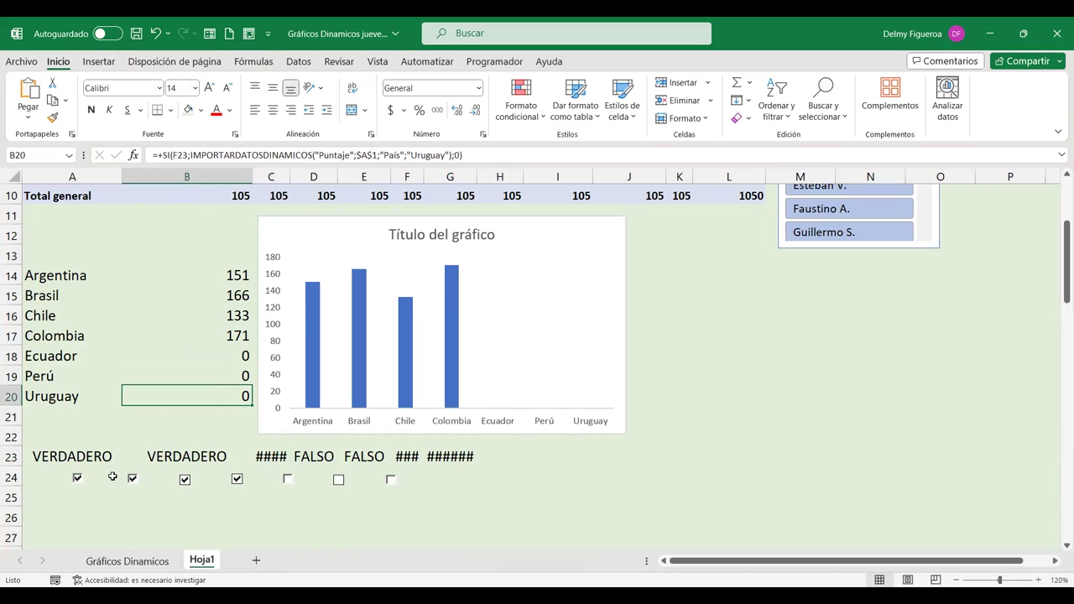
Review the Uruguay checkbox's control settings without changing them.
left_click(392, 480, "ctrl")
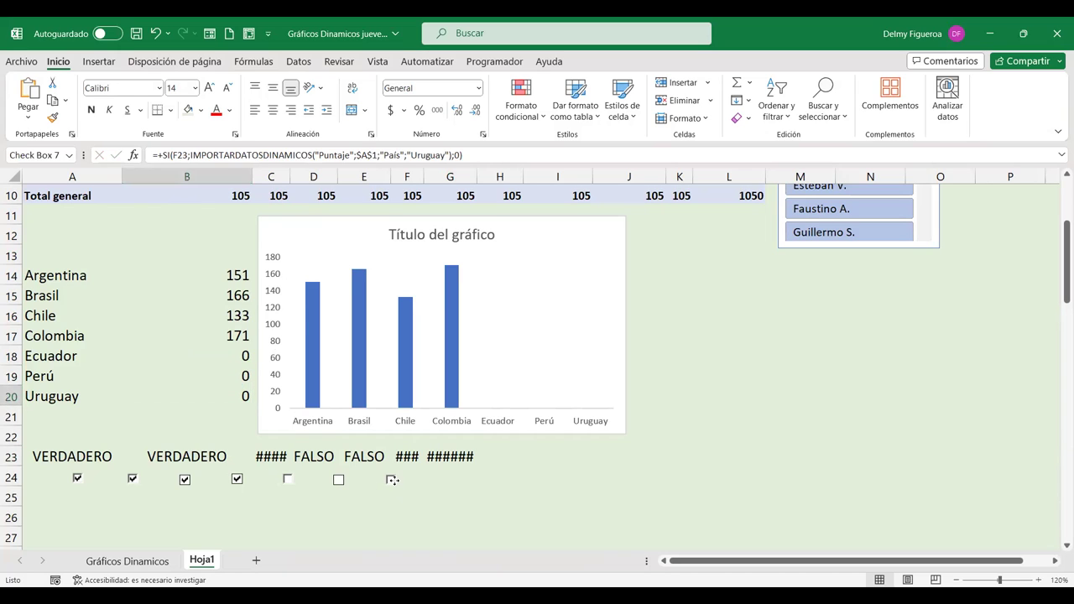
right_click(392, 480)
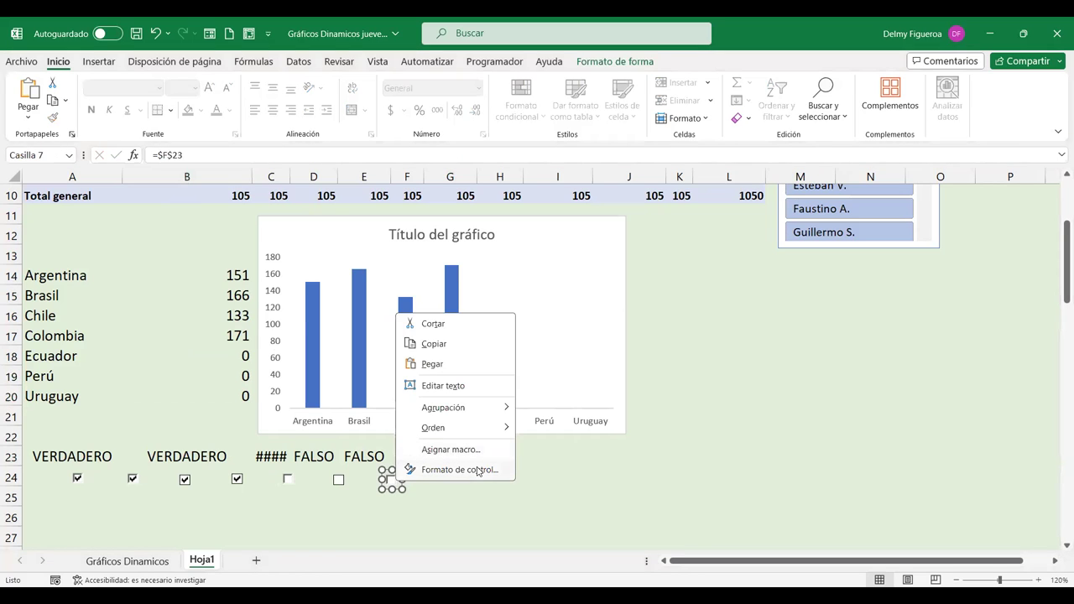
left_click(460, 470)
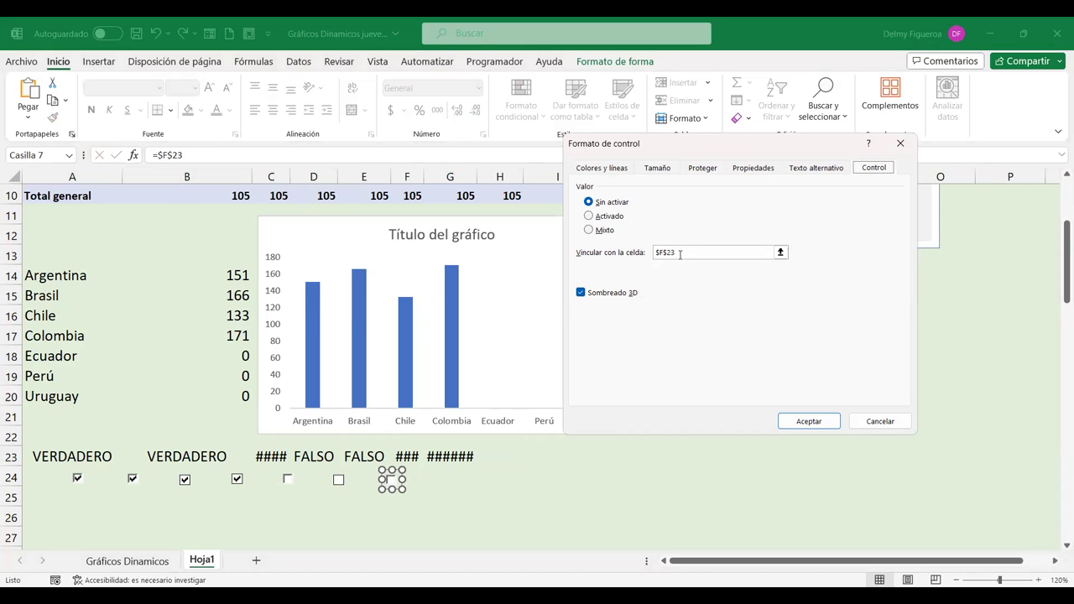
left_click(879, 421)
Relink the Perú checkbox from $D$23 to $E$23.
left_click(336, 479, "ctrl")
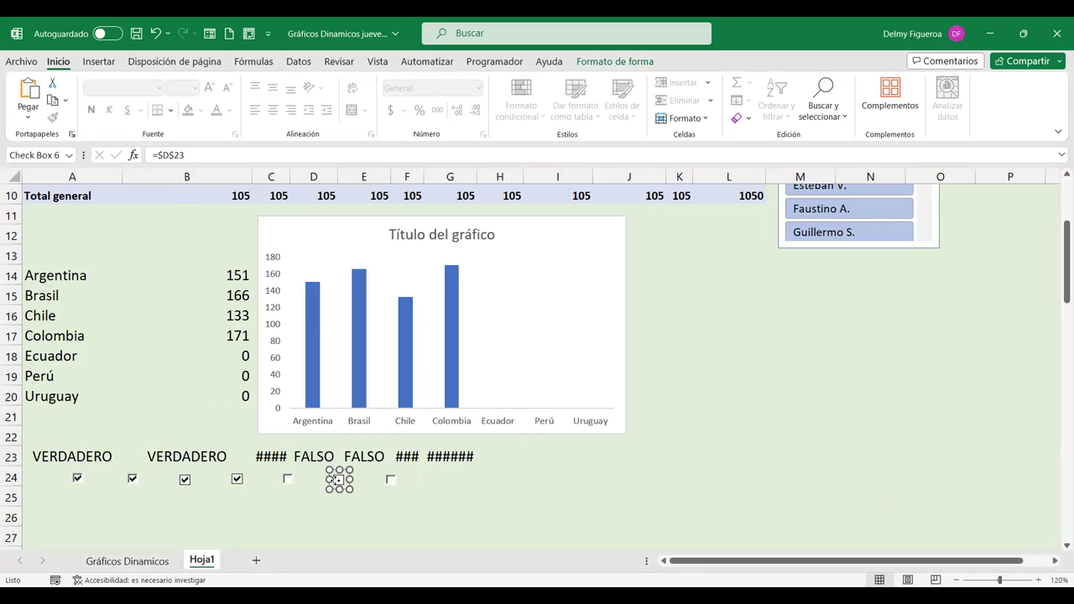
right_click(336, 479)
left_click(389, 468)
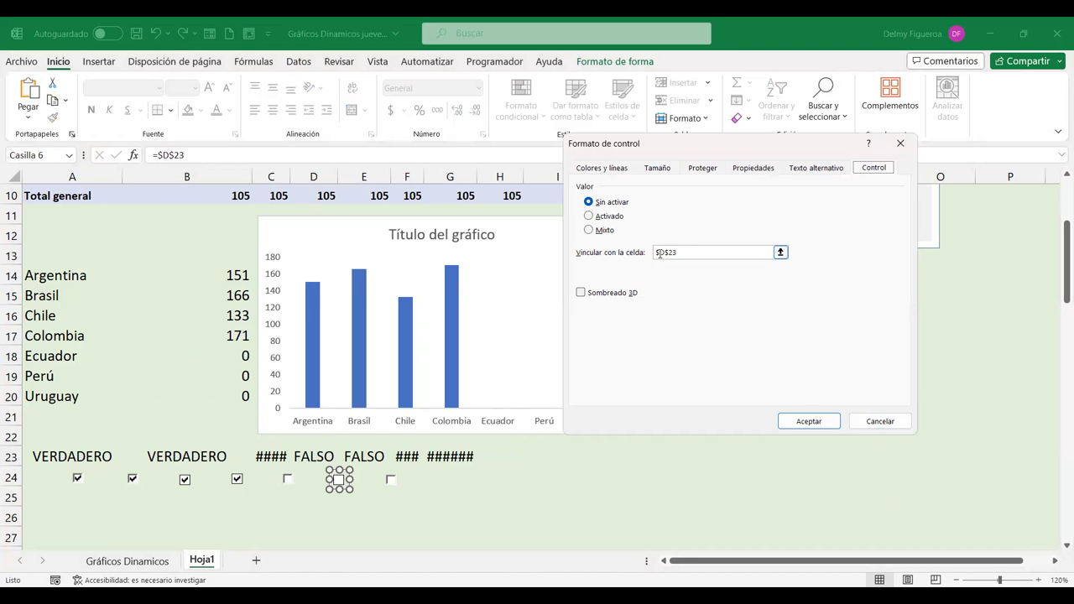
left_click(659, 253)
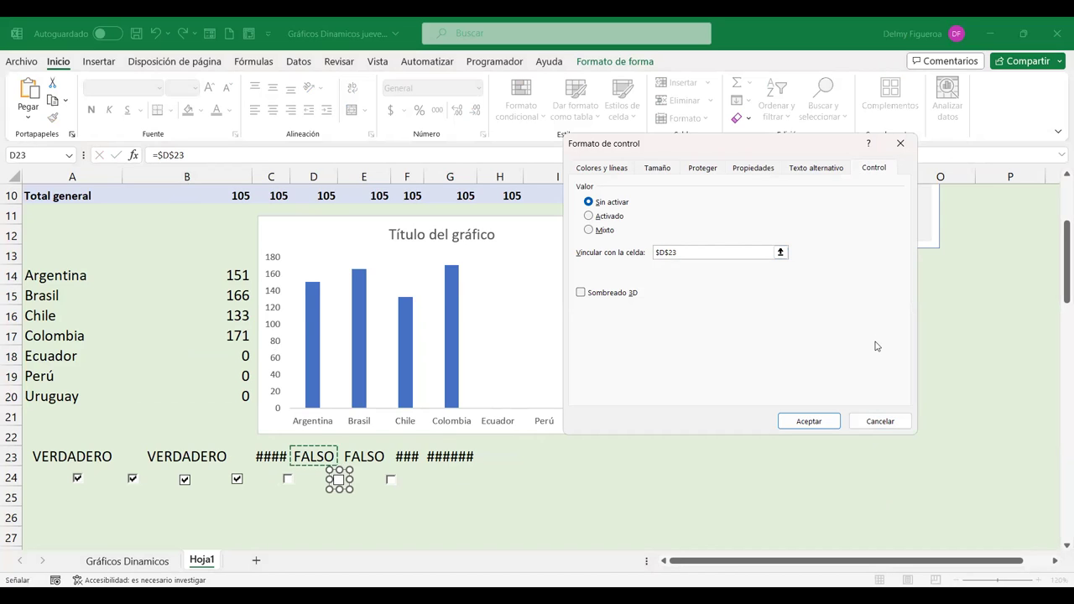
key("Delete")
type("e")
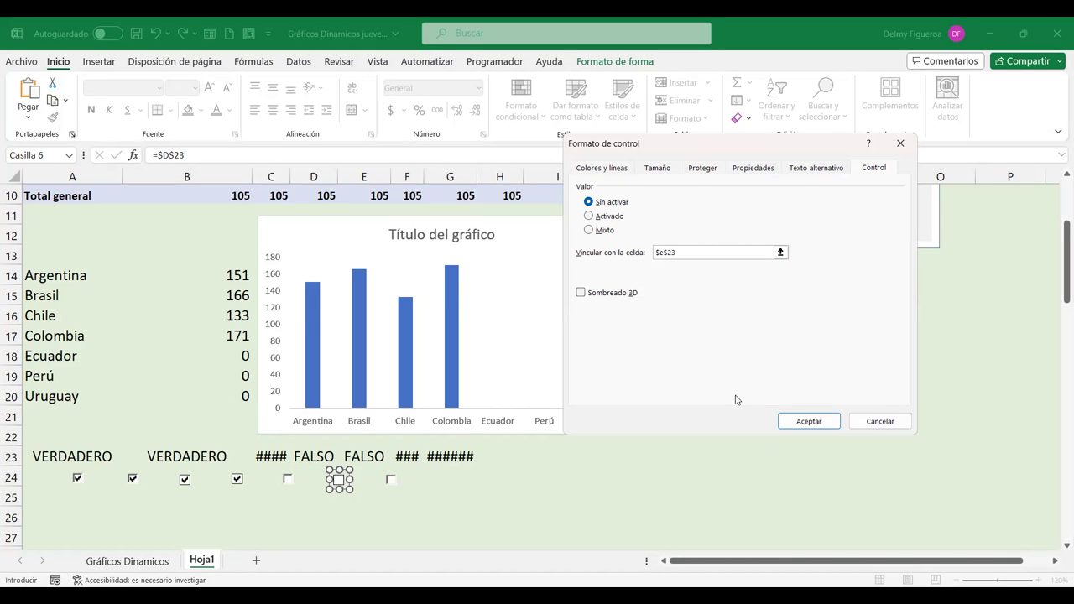
left_click(808, 421)
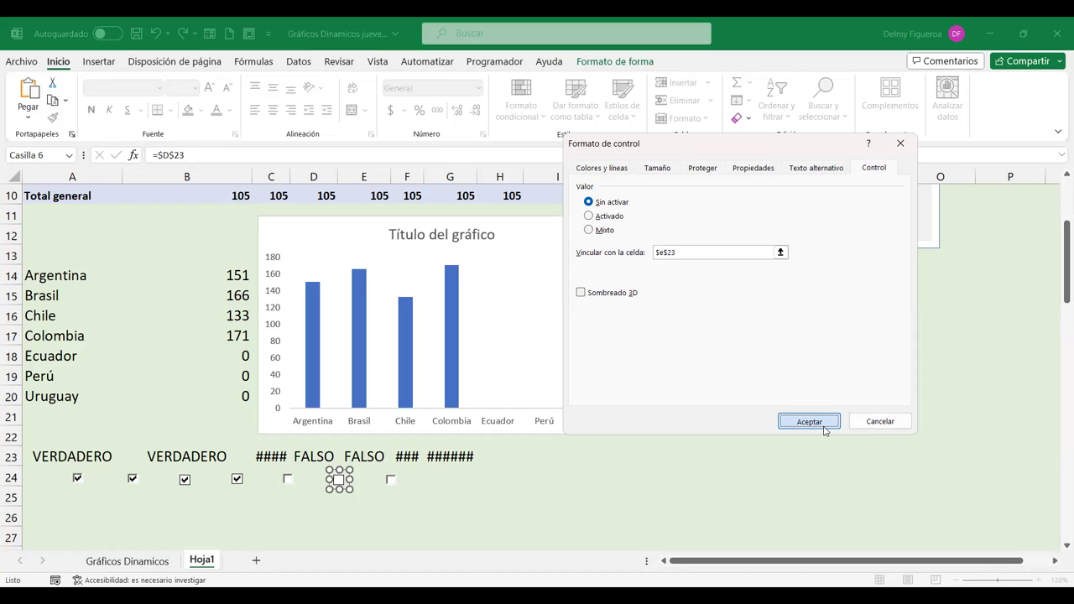
Relink the Ecuador checkbox to $D$23.
right_click(288, 479)
left_click(352, 468)
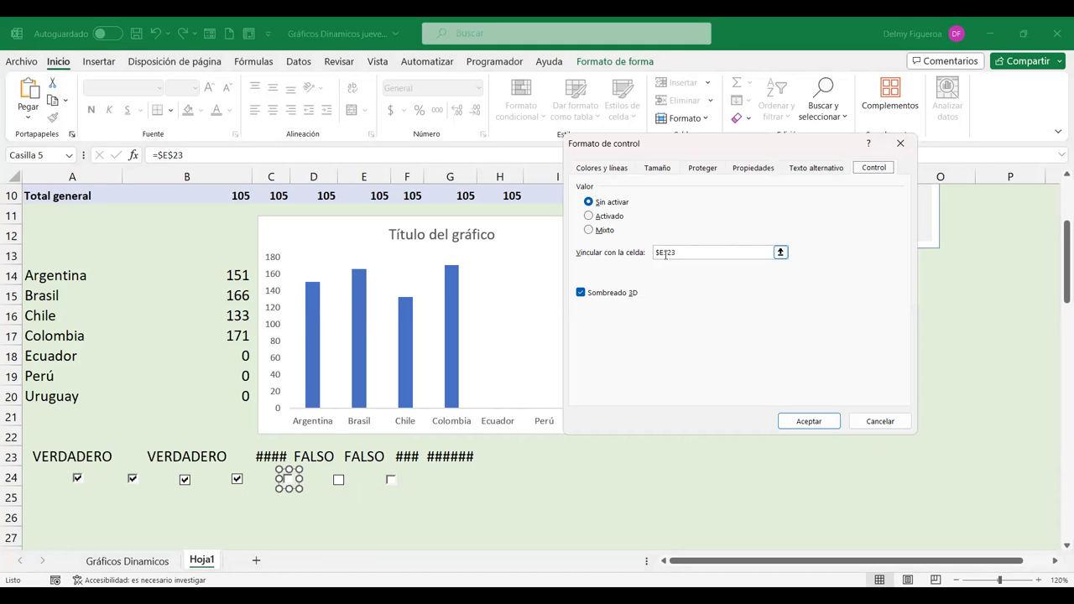
left_click(665, 254)
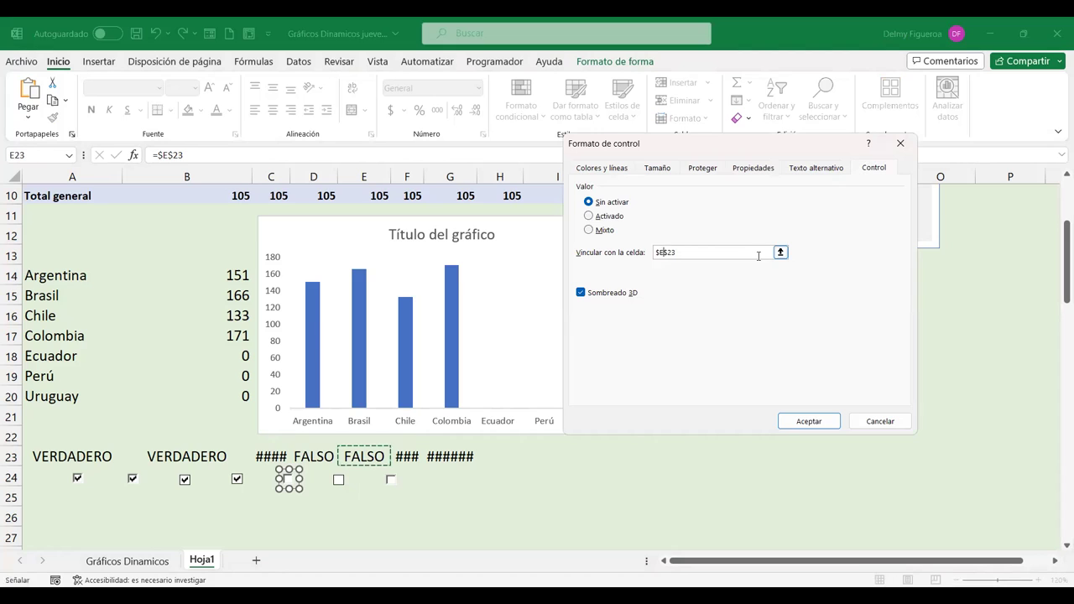
key("BackSpace")
type("D")
left_click(809, 421)
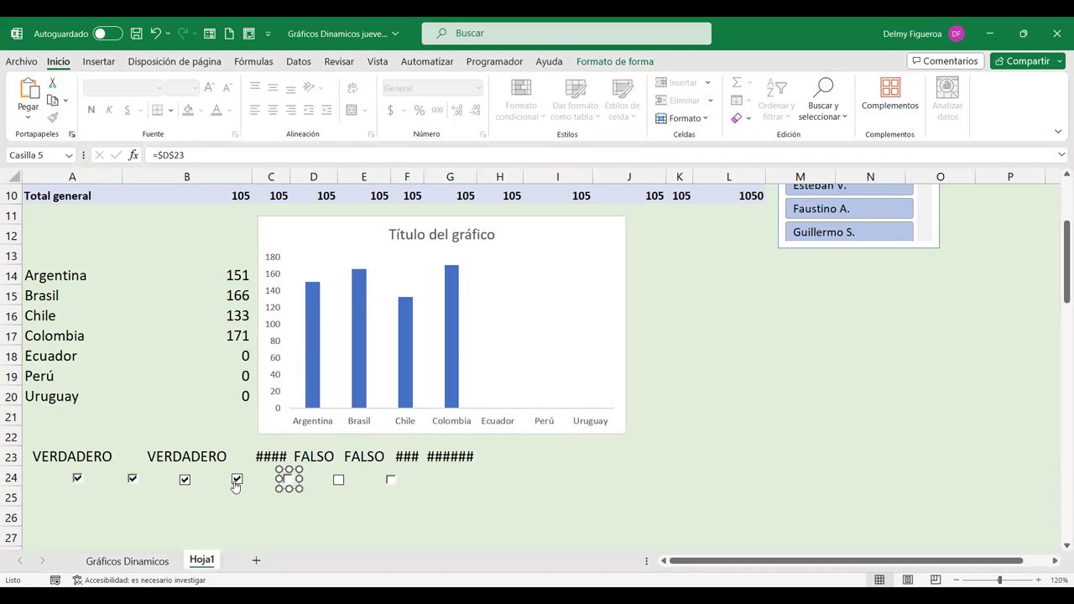
Verify the Colombia, Chile, Brasil and Argentina checkbox links (C23, B23, A23).
right_click(237, 483)
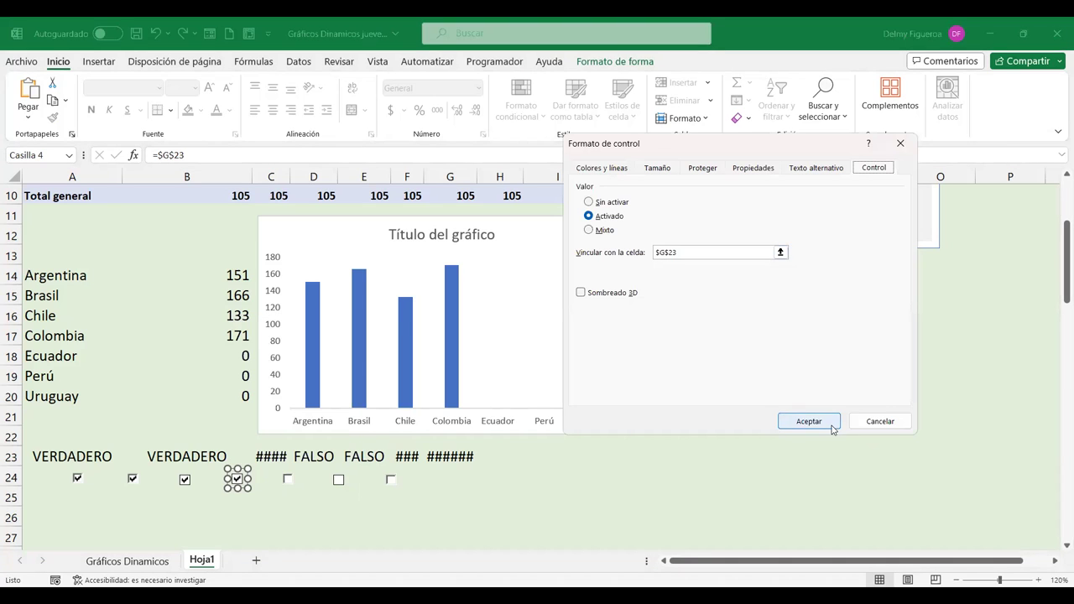
left_click(808, 420)
right_click(188, 483)
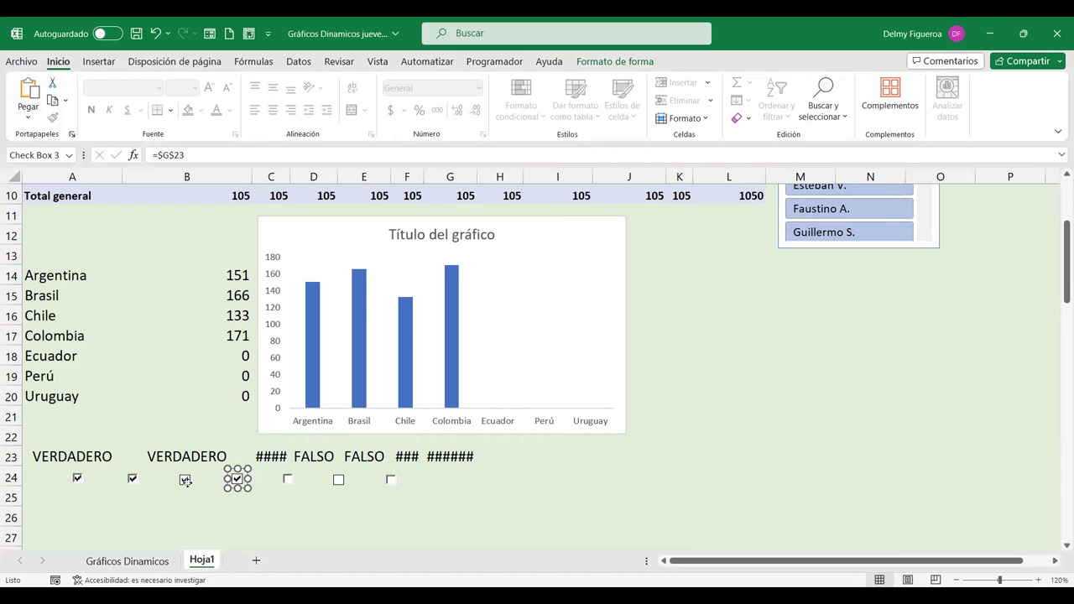
key("Escape")
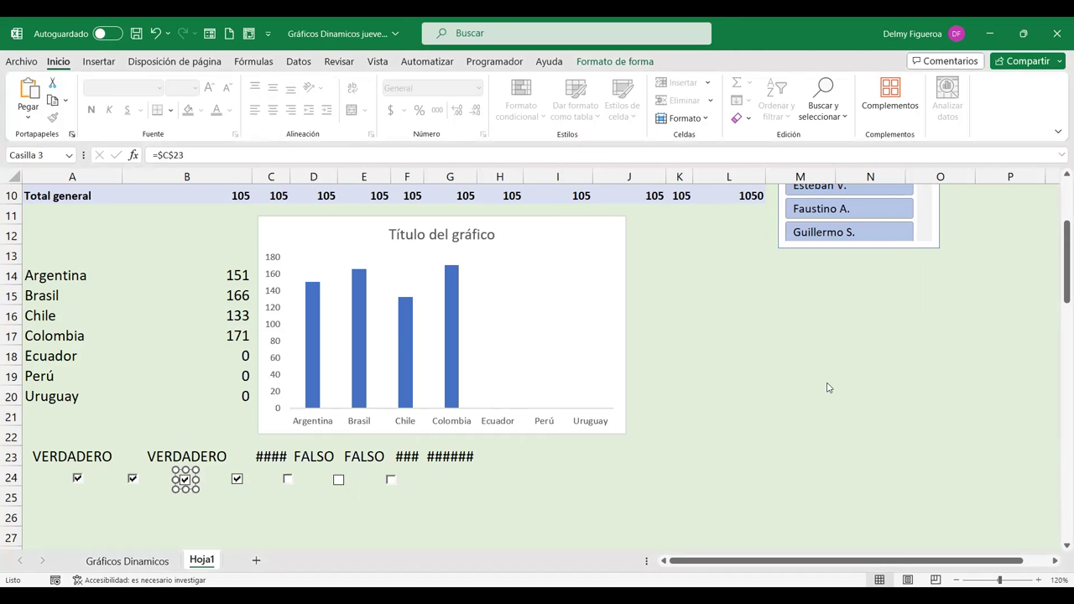
left_click(810, 421)
right_click(134, 479)
left_click(202, 472)
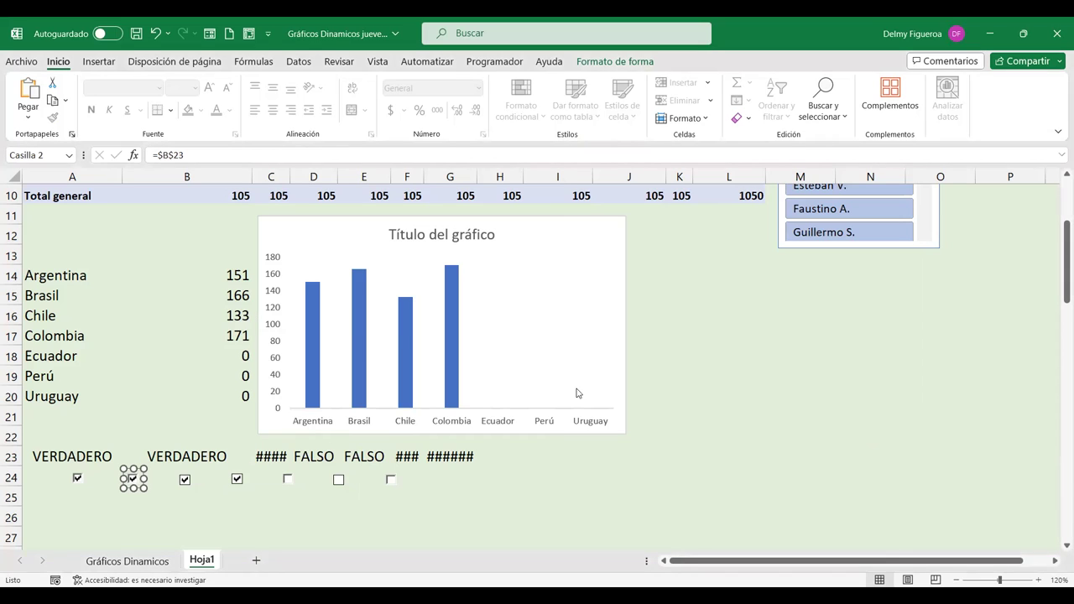
left_click(826, 422)
right_click(78, 479)
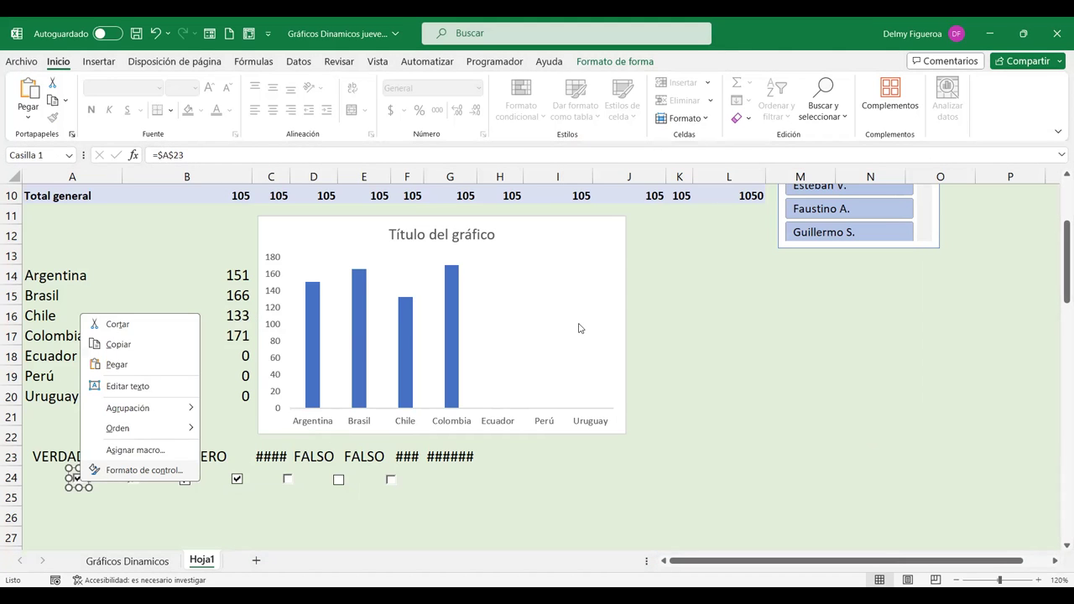
key("f")
left_click(805, 421)
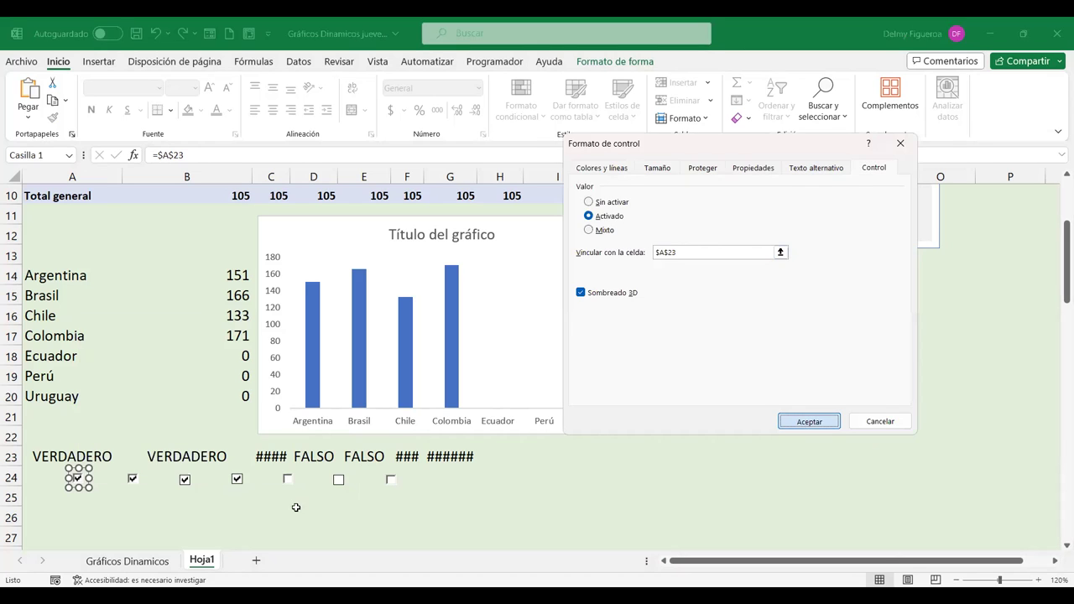
Tick Ecuador, Perú and Uruguay so their bars (153, 112, 164) appear.
left_click(288, 481)
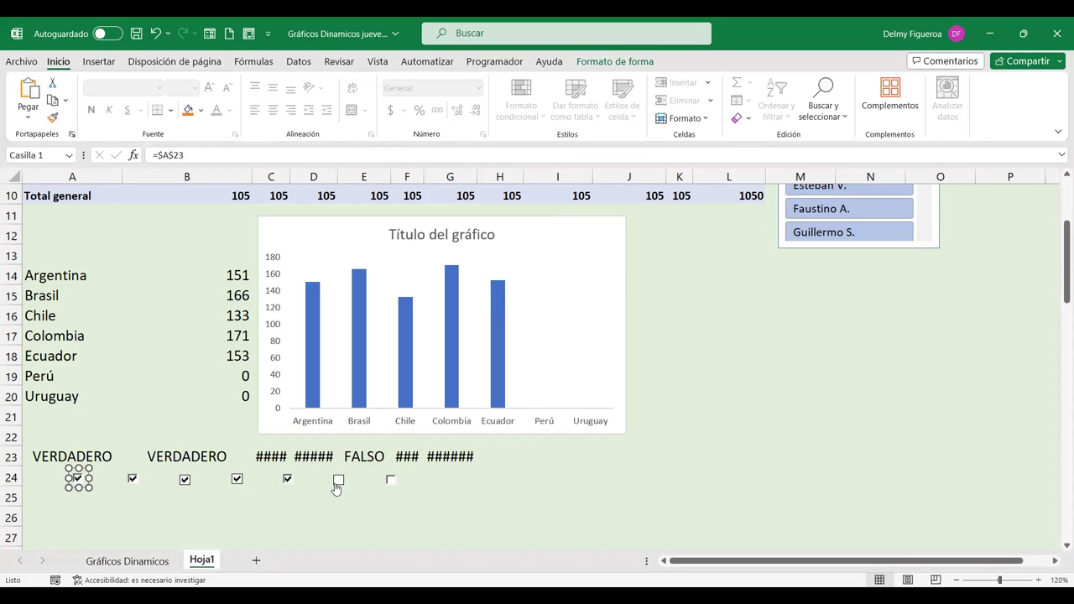
left_click(338, 480)
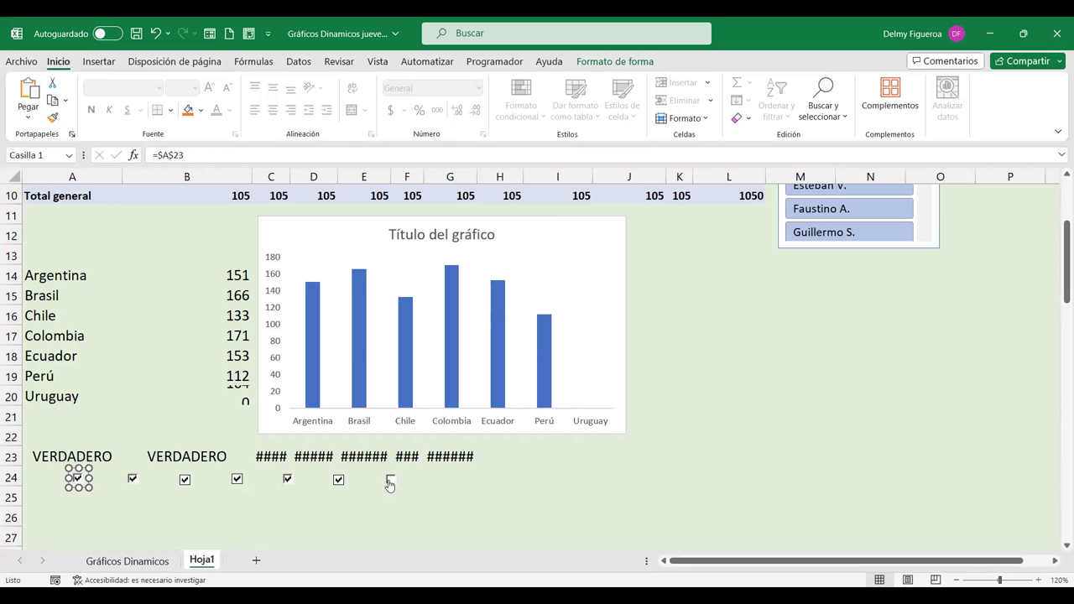
left_click(390, 479)
left_click(102, 510)
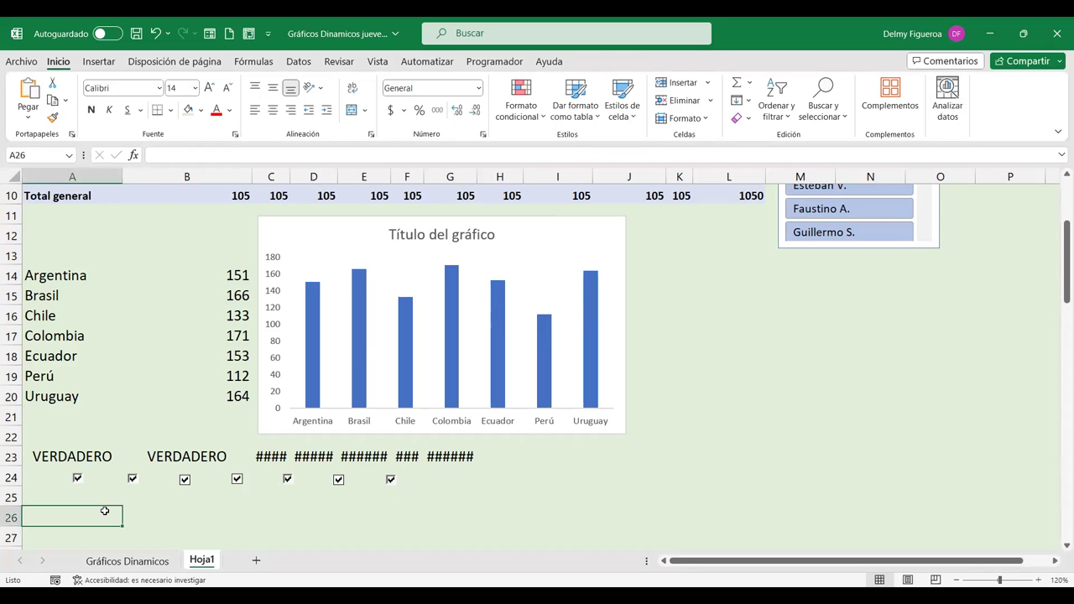
Hide row 23 holding the TRUE/FALSE link values.
left_click(12, 456)
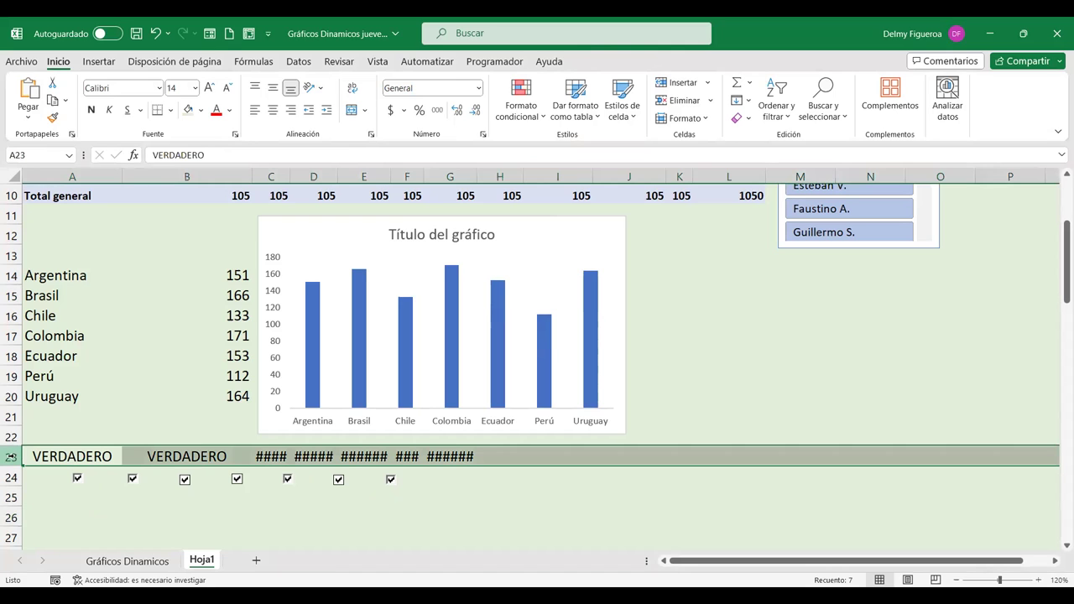
right_click(12, 456)
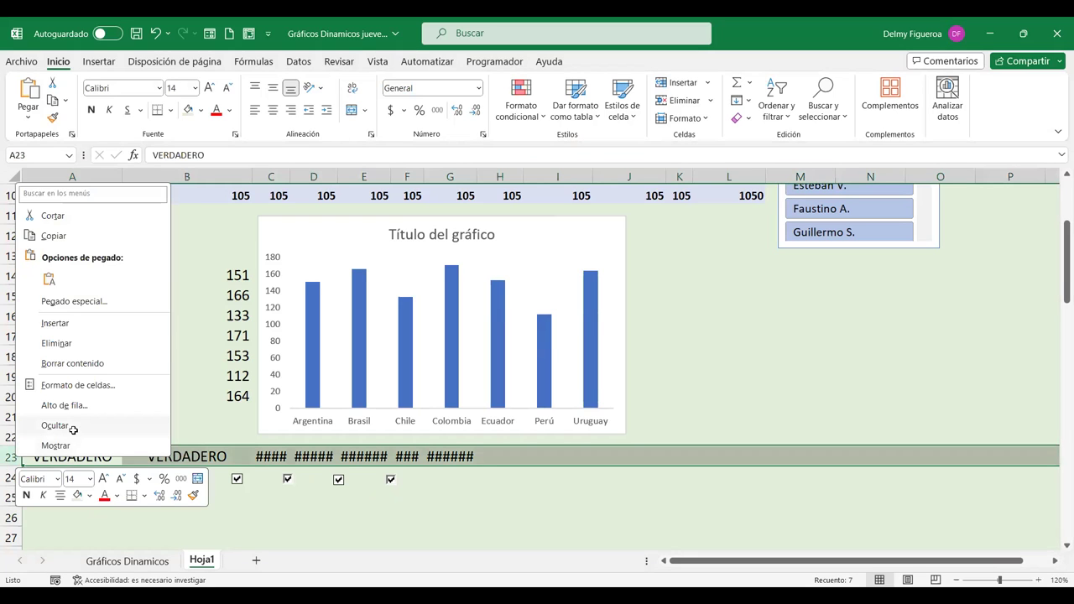
left_click(74, 428)
Untick the Ecuador and Brasil checkboxes so their bars disappear.
left_click(503, 477)
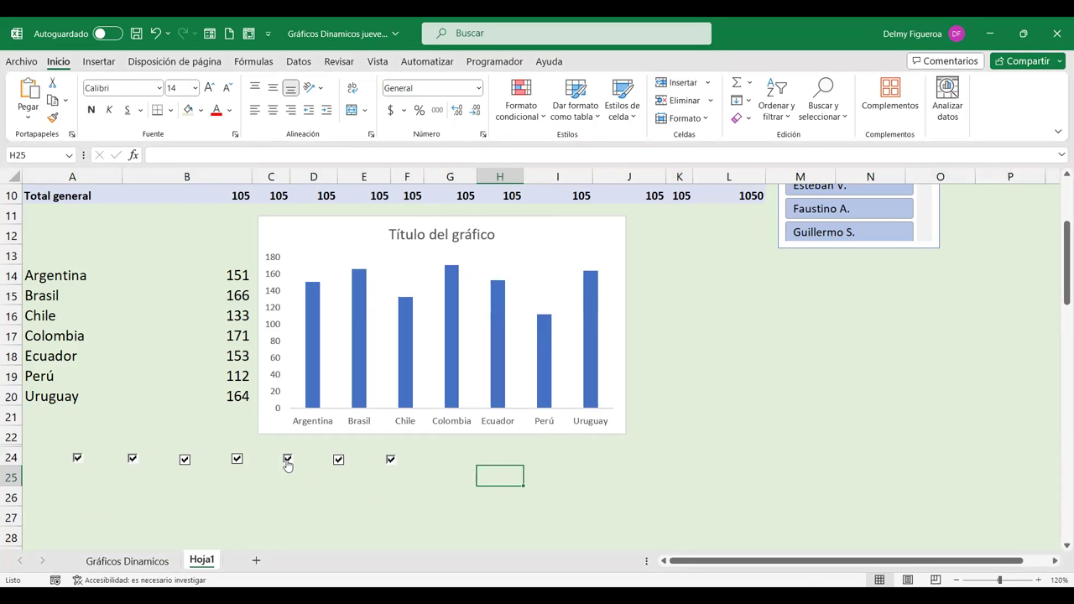
left_click(287, 462)
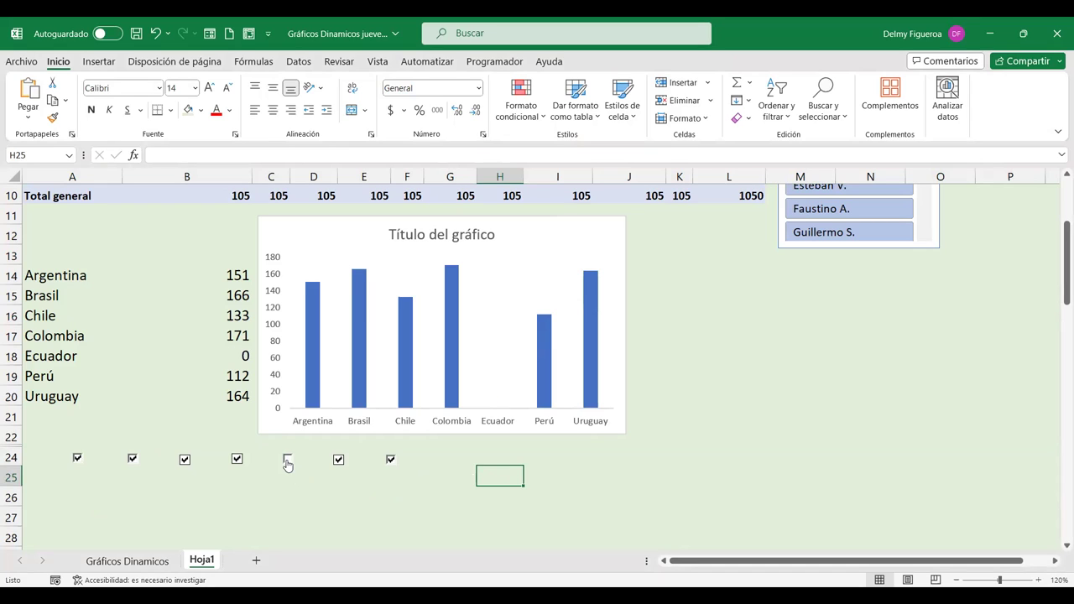
left_click(132, 461)
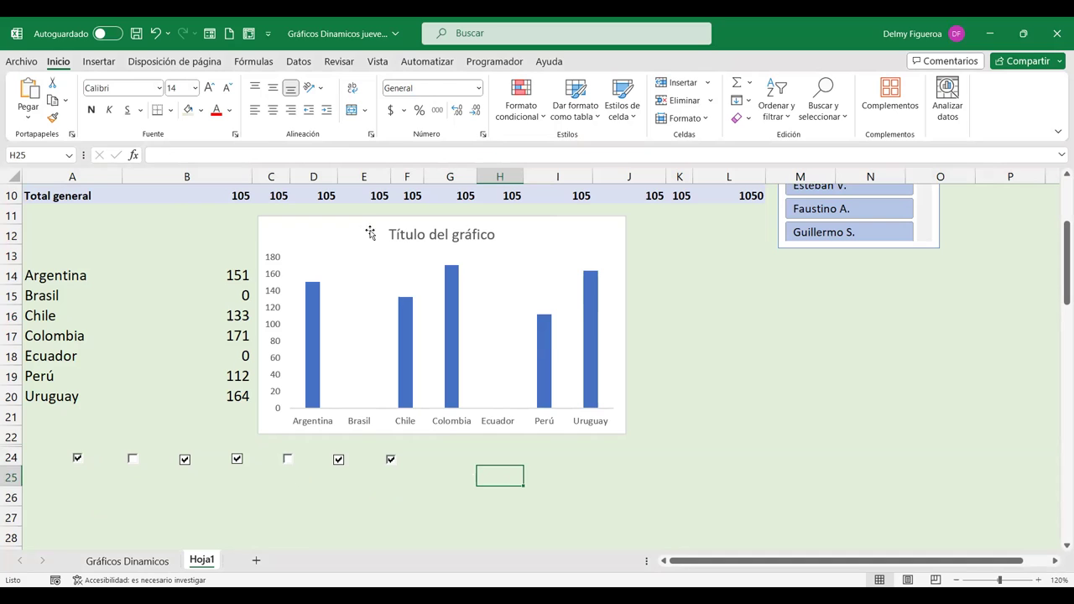
Move the chart left so its bars line up with the checkboxes.
left_click_drag(233, 242, 150, 239)
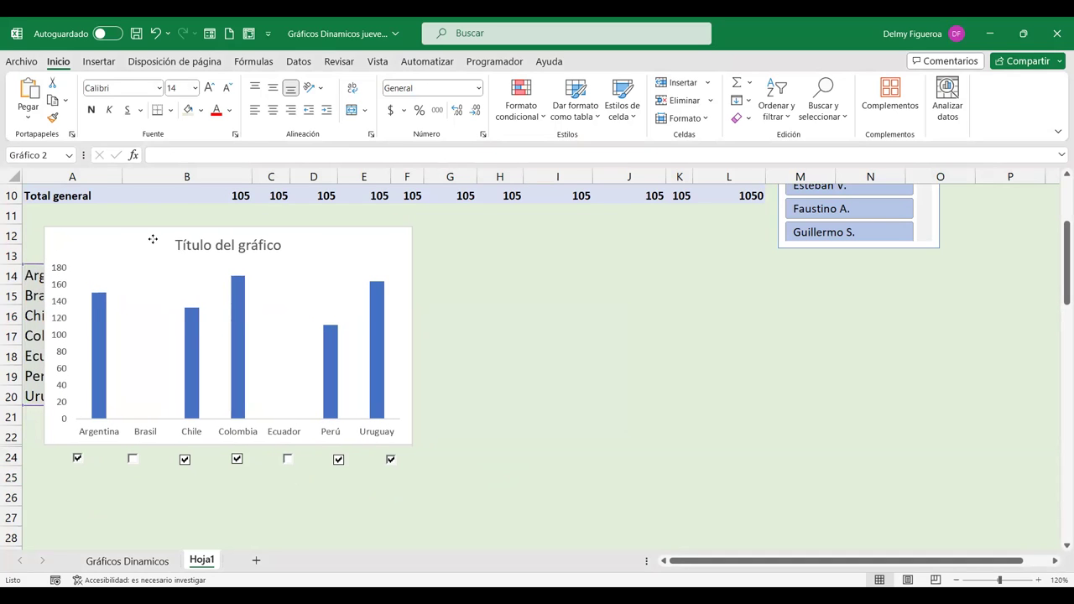
left_click_drag(150, 239, 149, 247)
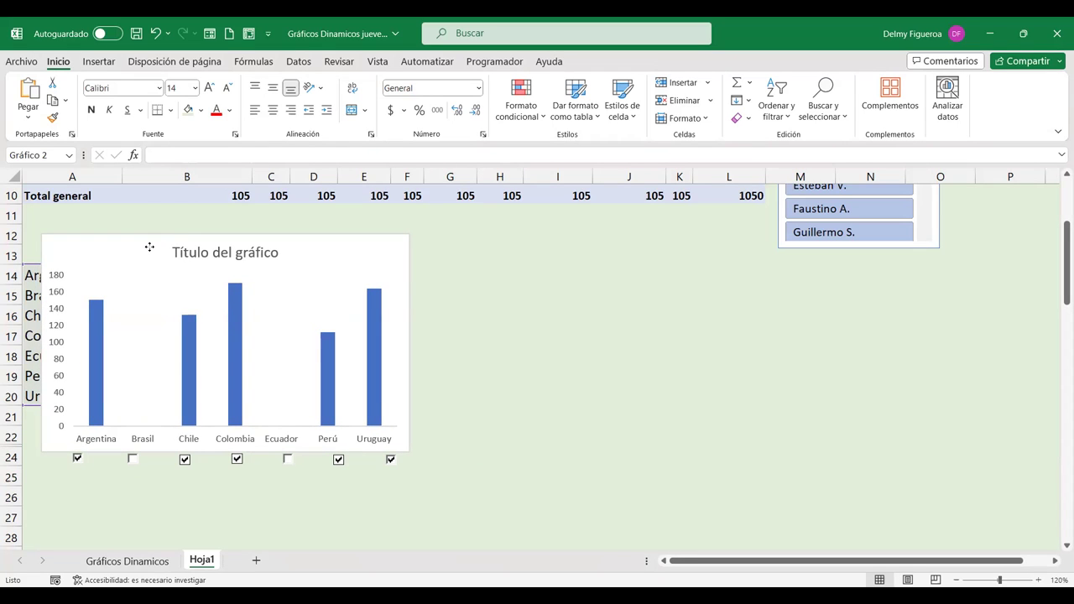
left_click_drag(147, 247, 147, 247)
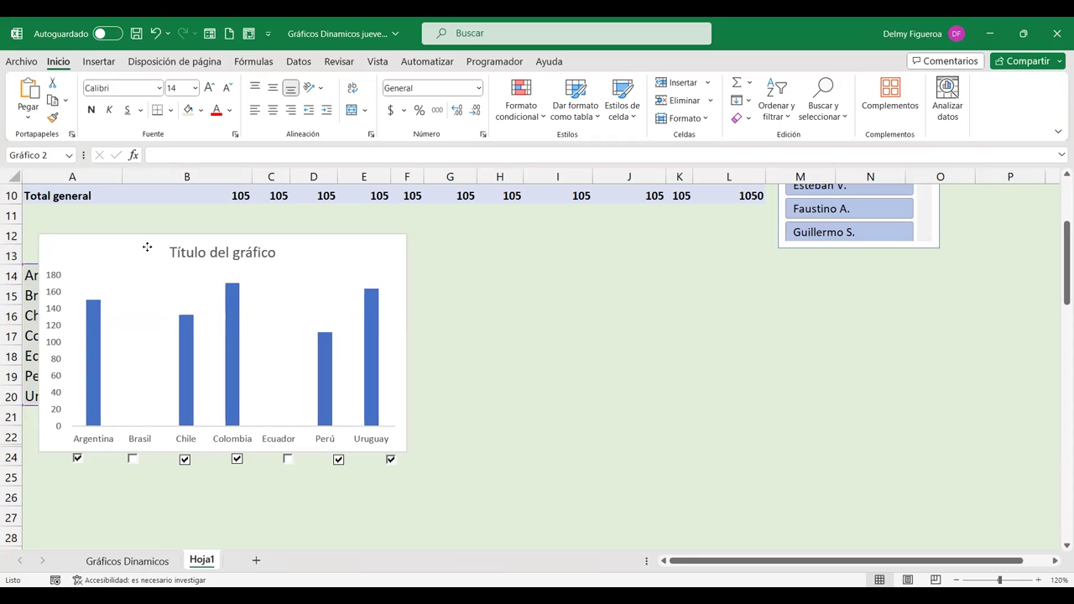
left_click(124, 508)
Untick Chile, Colombia, Perú, Uruguay and Argentina, emptying the chart.
left_click(185, 460)
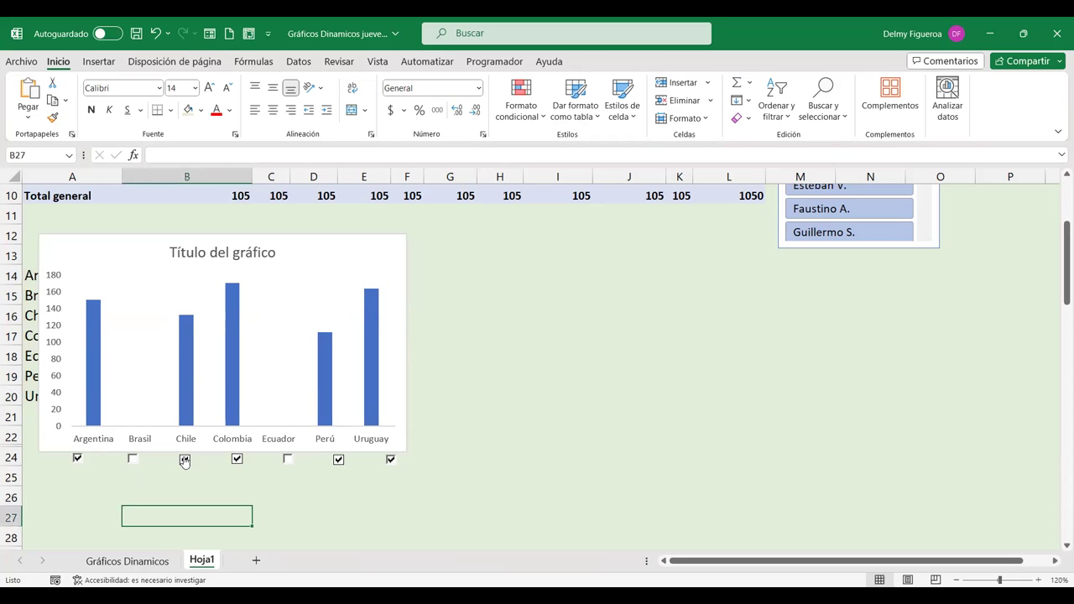
left_click(236, 459)
left_click(338, 460)
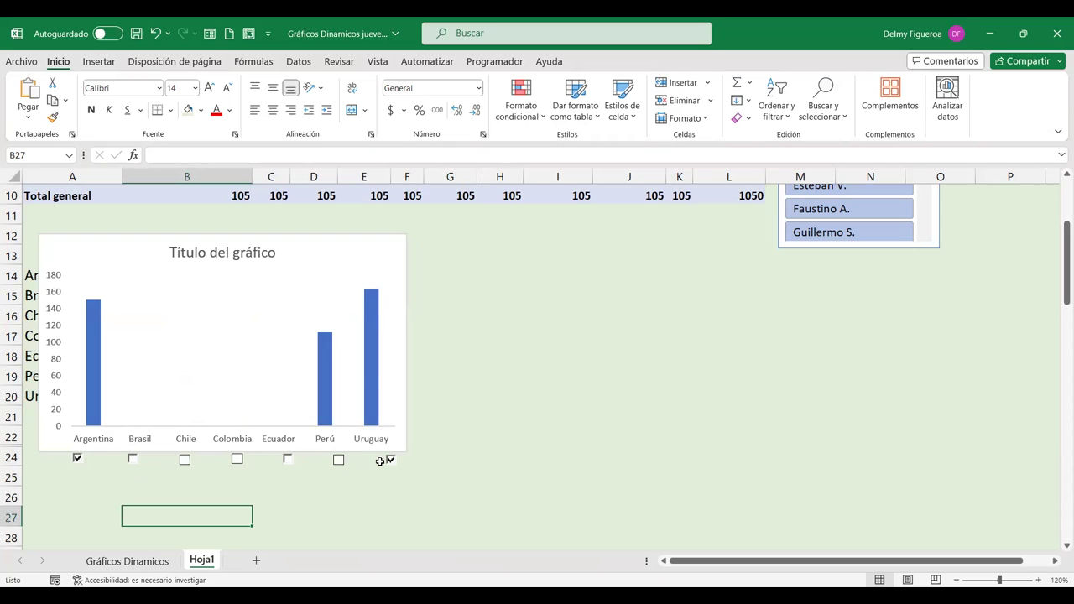
left_click(390, 460)
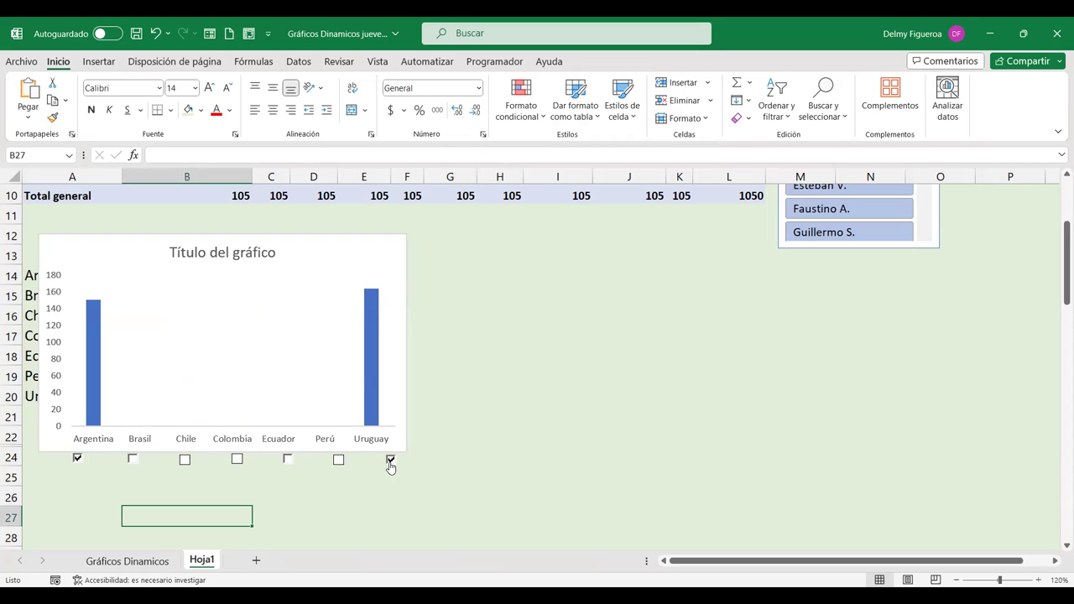
left_click(78, 459)
Tick all seven country checkboxes again so every bar returns.
left_click(98, 465)
left_click(132, 459)
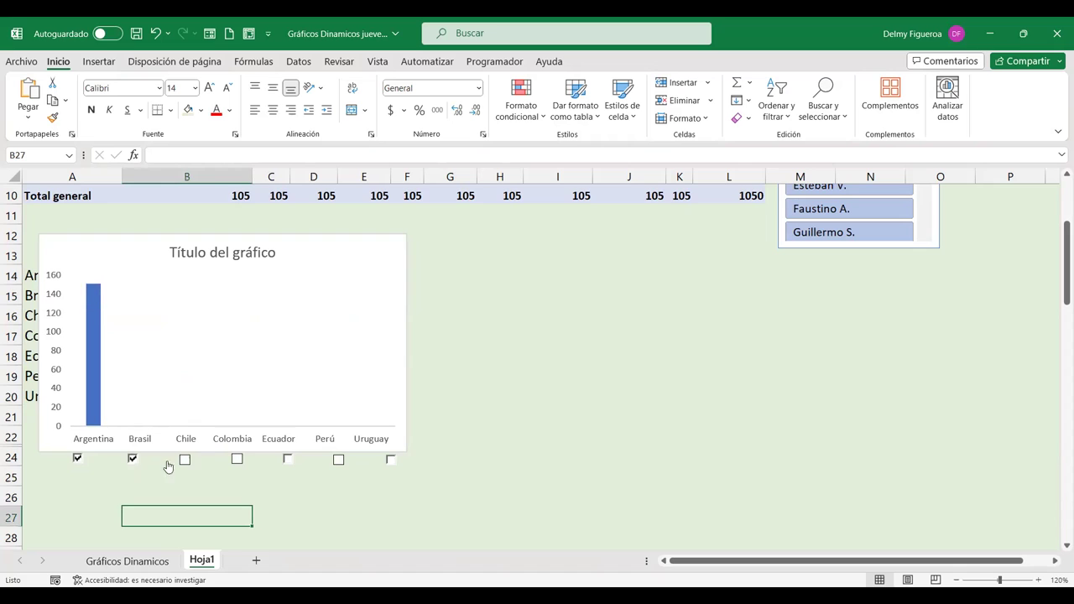
left_click(184, 460)
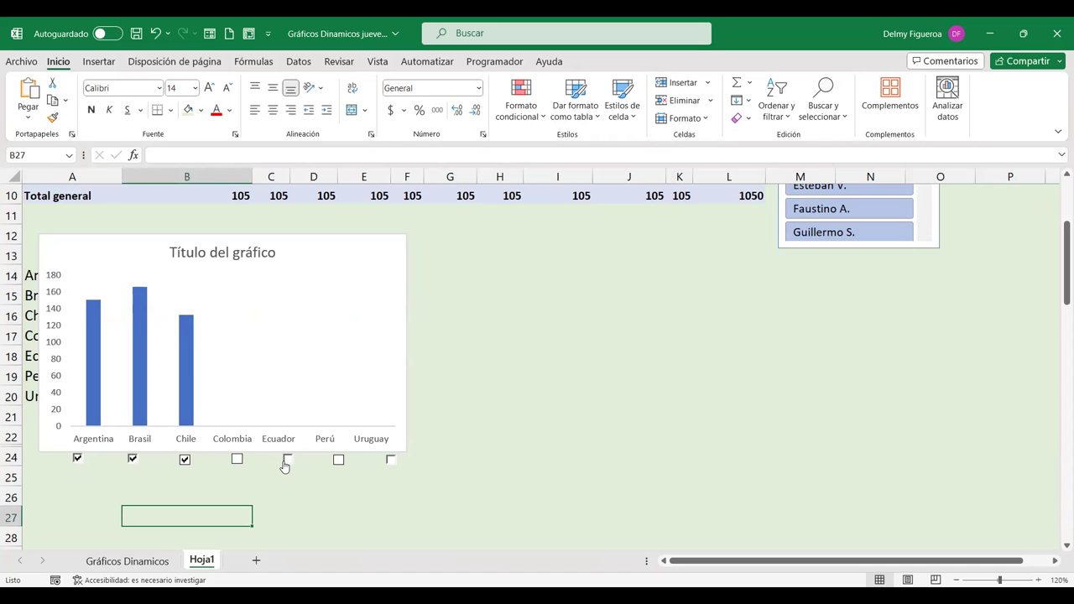
left_click(286, 459)
left_click(339, 459)
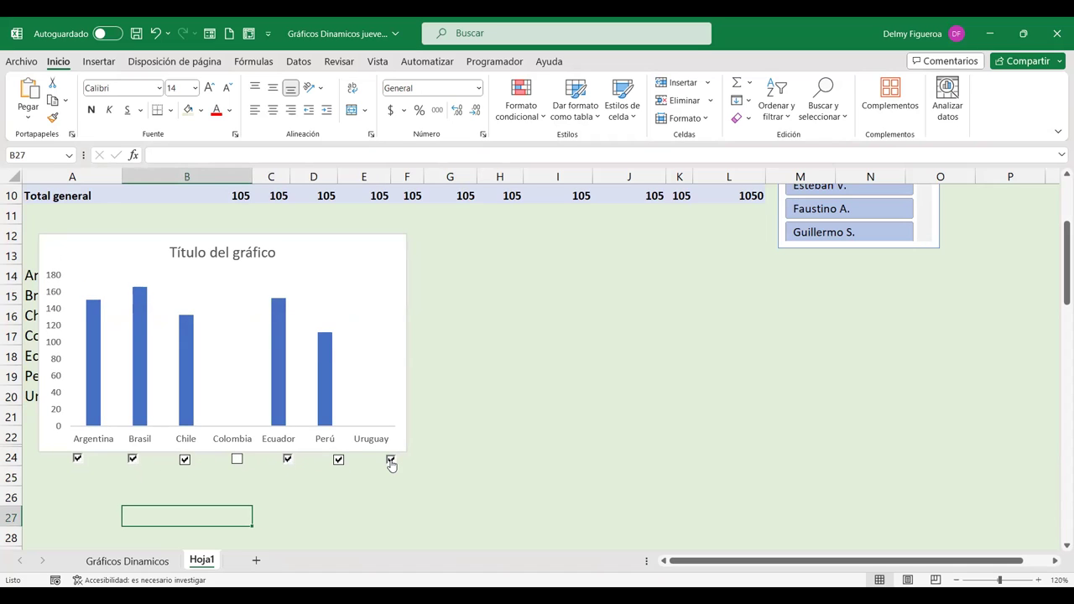
left_click(240, 464)
left_click(238, 461)
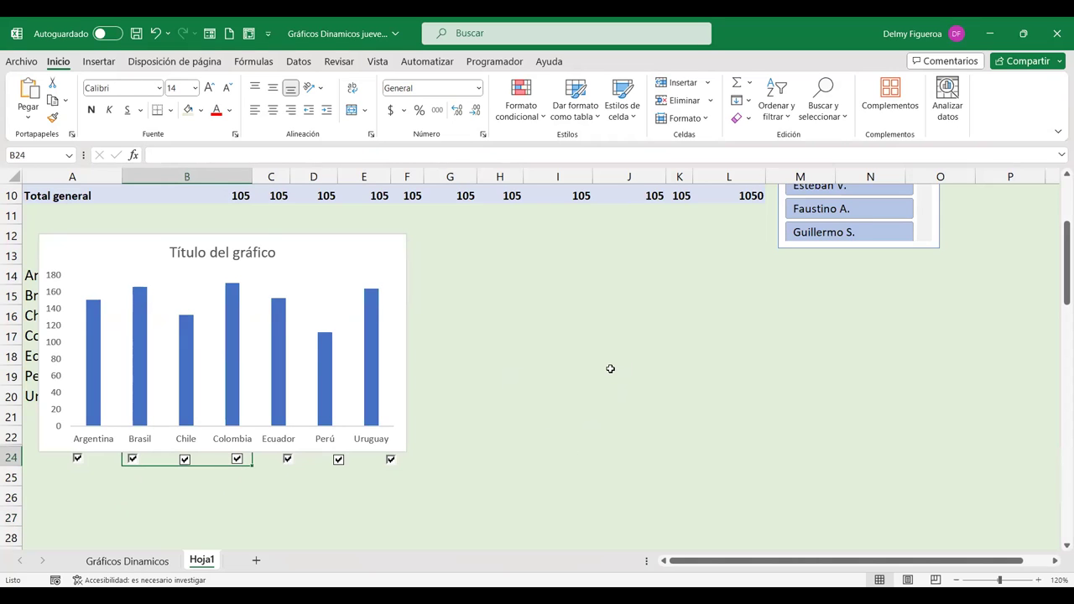
scroll(609, 368, "up", 2)
scroll(610, 368, "up", 1)
scroll(610, 368, "down", 1)
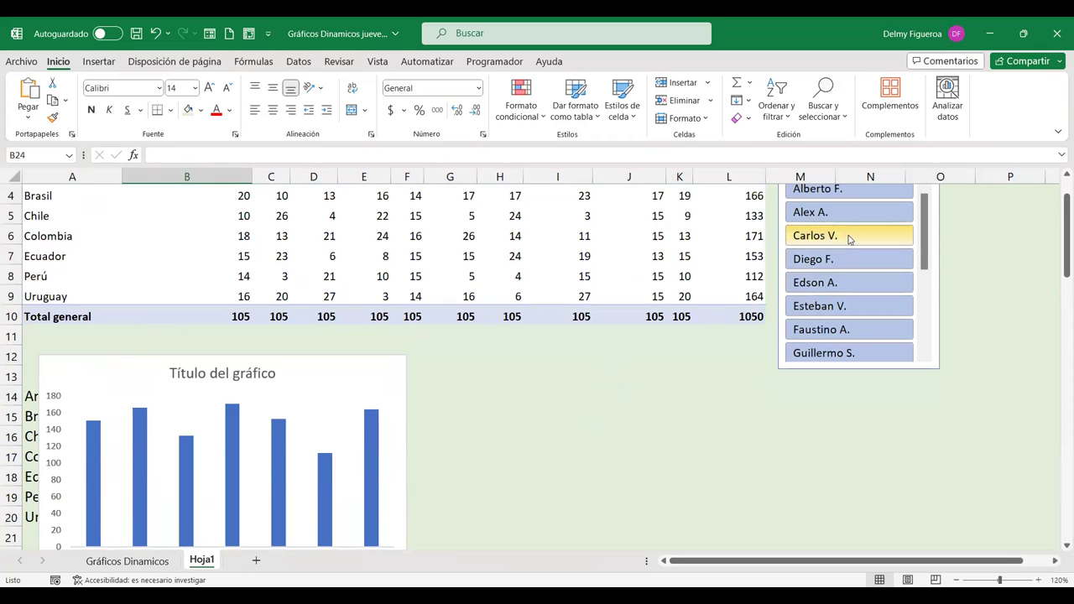
Exclude two competitors in the Competidor slicer.
left_click(850, 237)
scroll(613, 389, "down", 1)
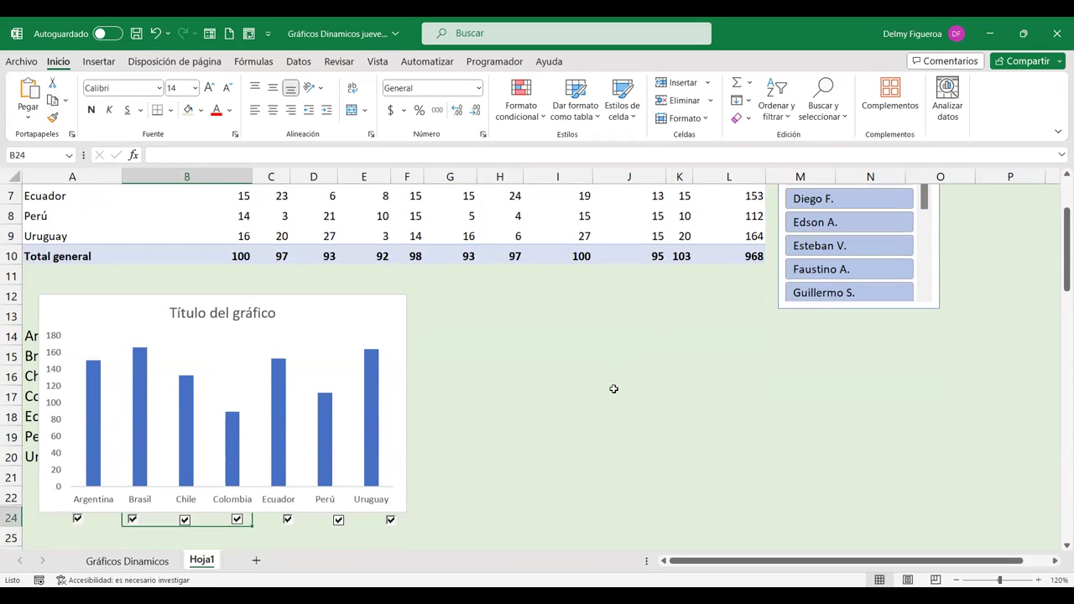
left_click(859, 276)
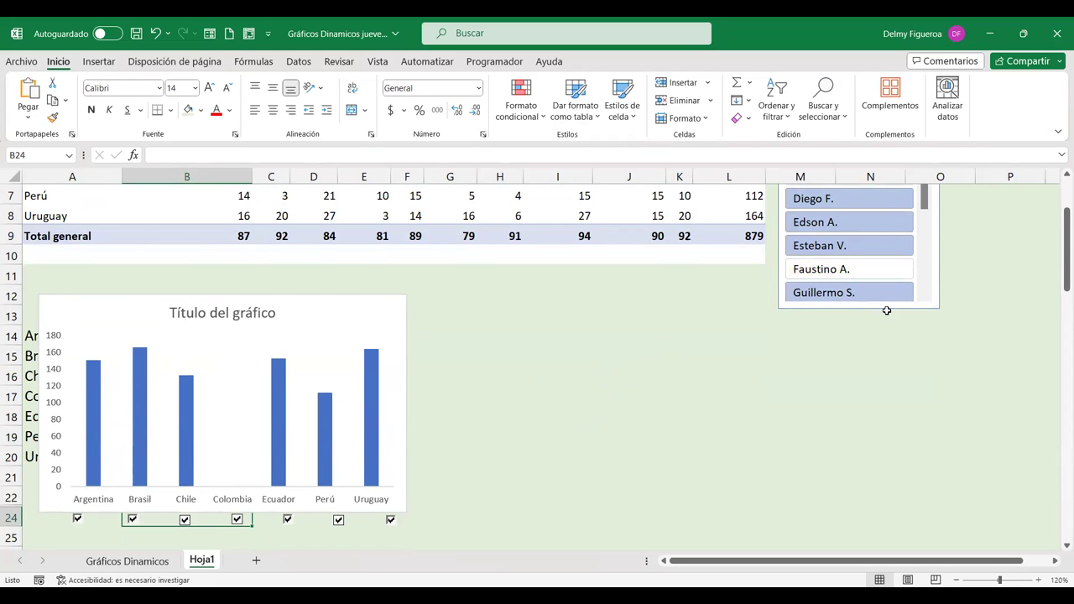
scroll(886, 310, "up", 2)
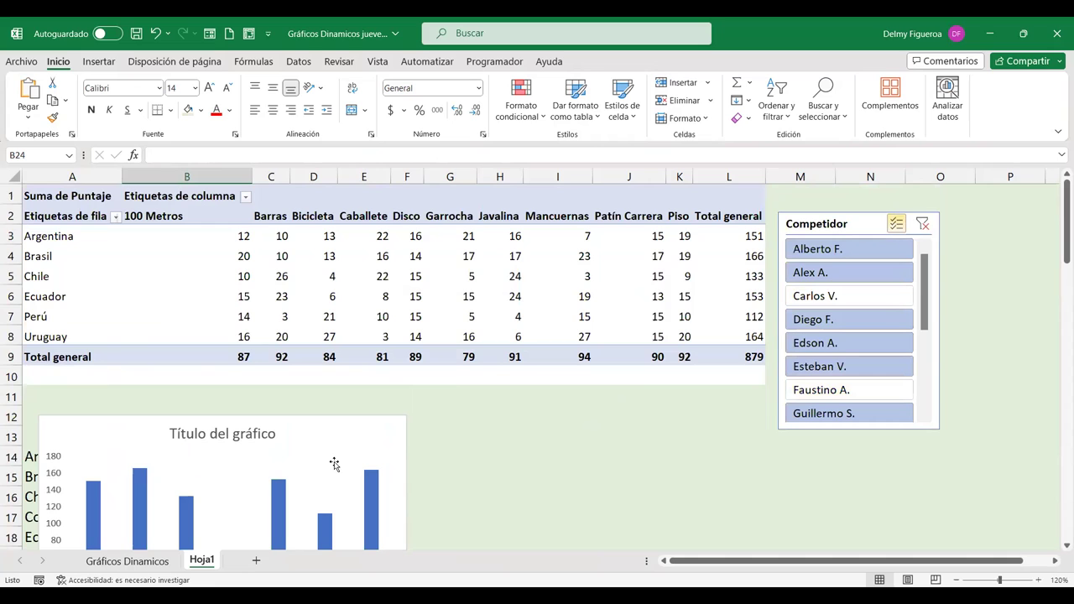
Reposition the competitor slicer and reset the sheet zoom to 100%.
left_click_drag(839, 225, 829, 198)
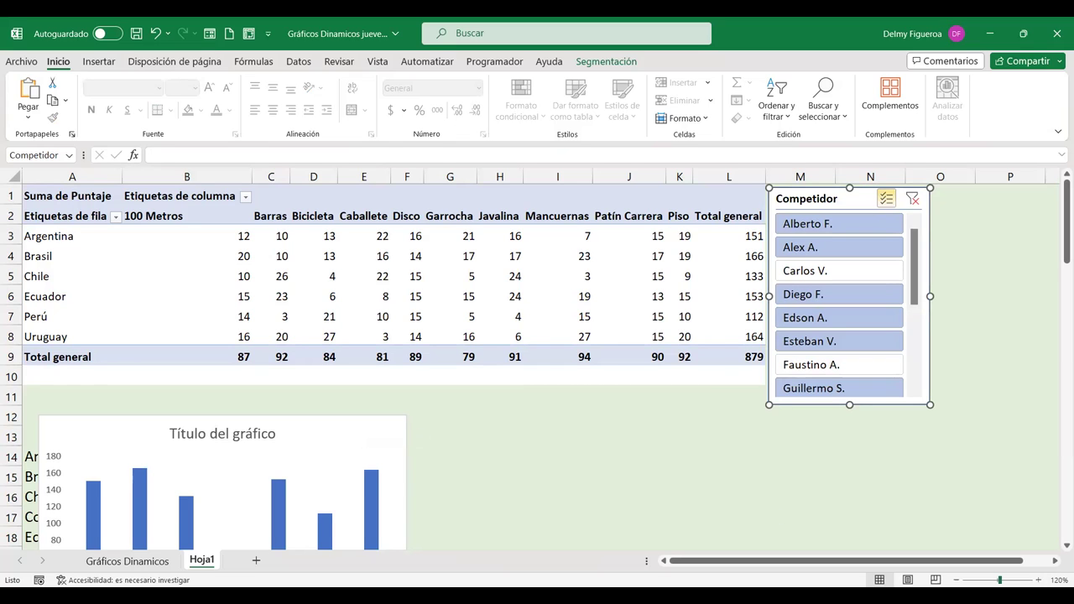
left_click(956, 580)
left_click(956, 580)
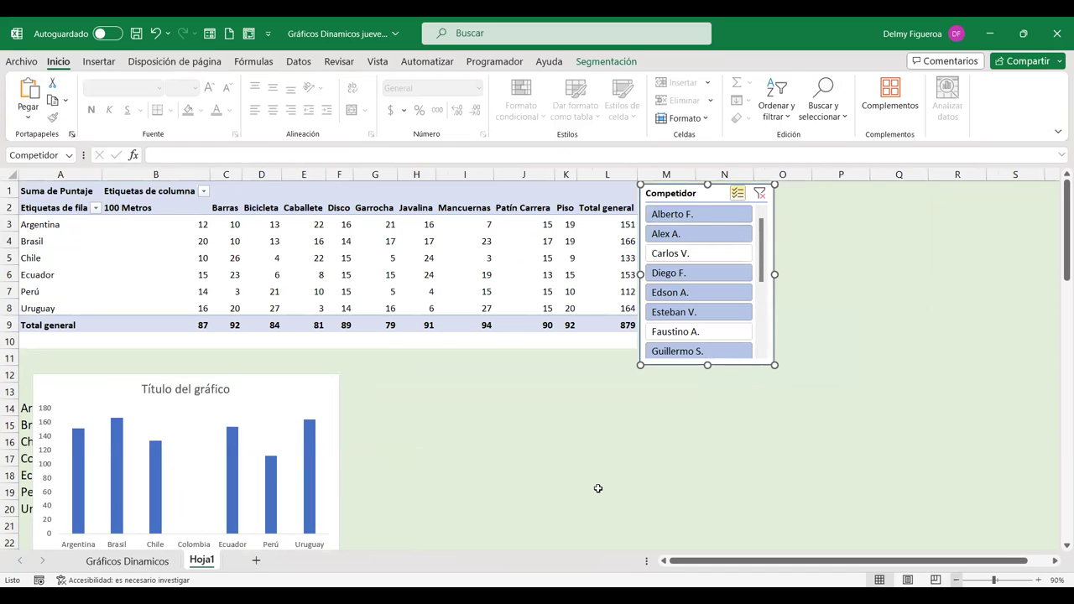
key("ctrl+alt+minus")
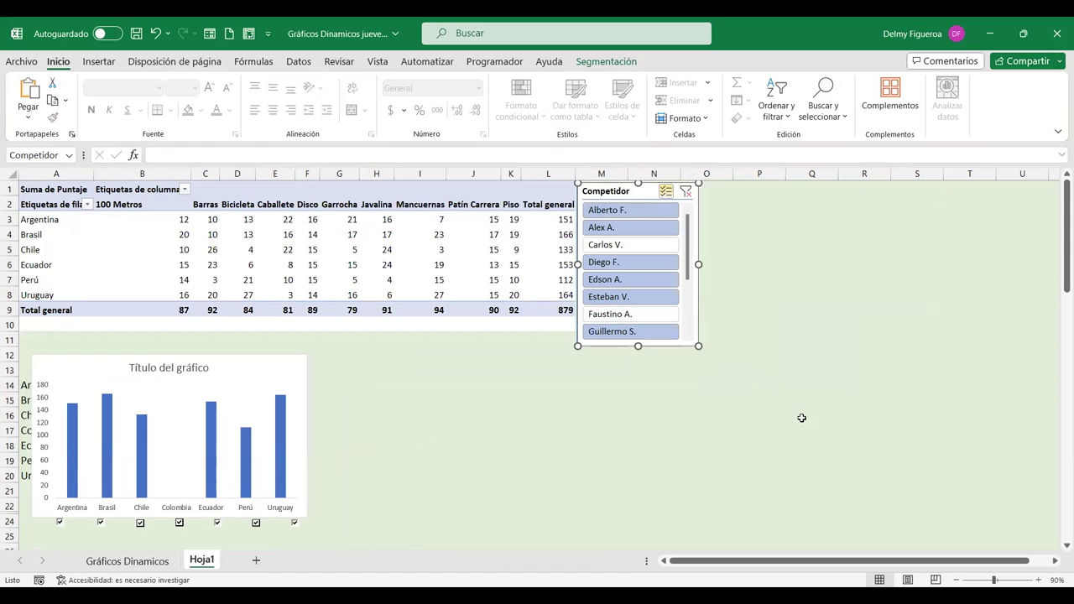
key("ctrl+alt+plus")
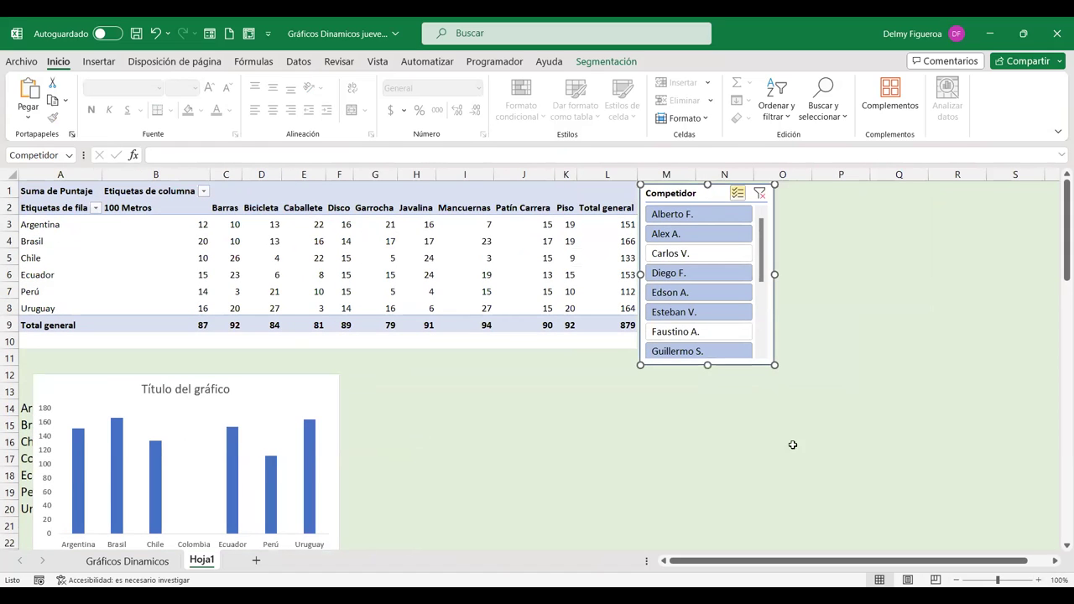
mouse_move(675, 199)
left_mouse_down()
mouse_move(752, 203)
mouse_move(720, 202)
left_mouse_up()
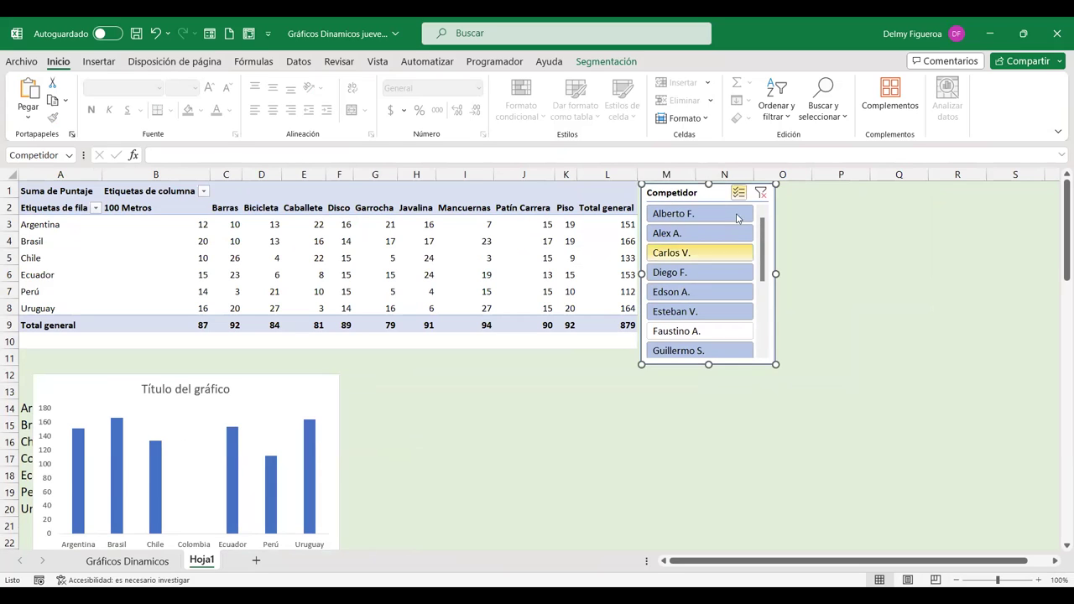
Clear the slicer filter, then pick one competitor, leaving only Argentina (85).
left_click(760, 193)
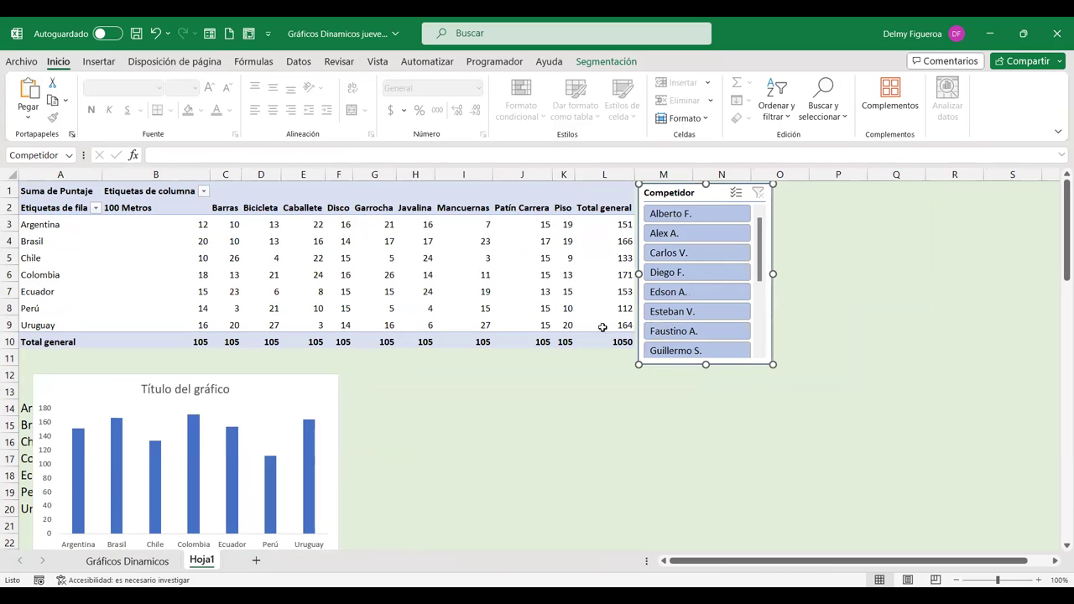
left_click_drag(761, 259, 761, 322)
left_click(667, 311)
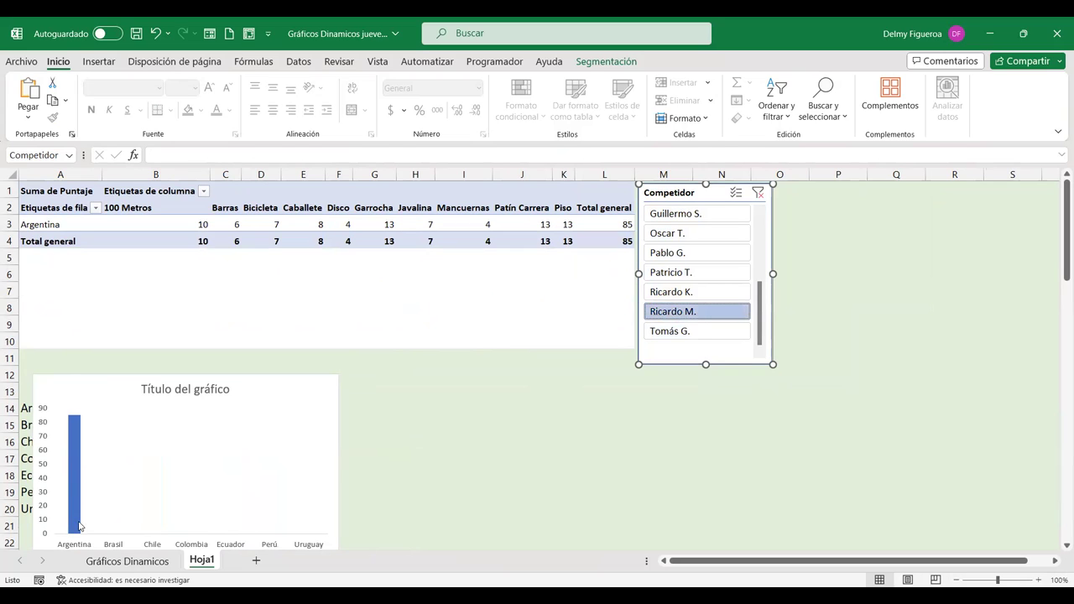
Replace the default chart title text with 'Puntajes por país'.
left_click(212, 389)
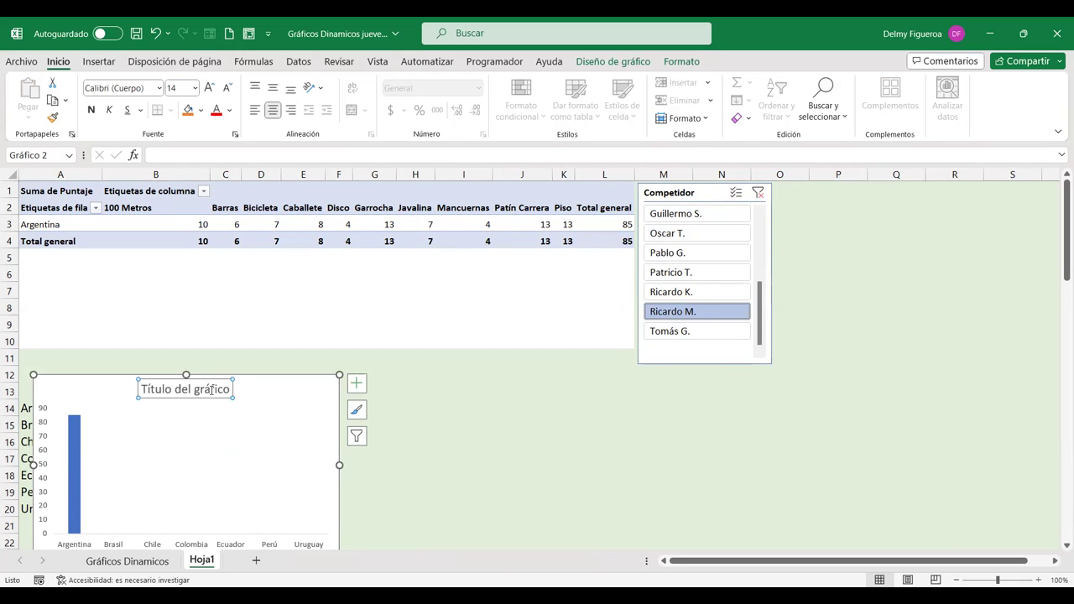
double_click(212, 389)
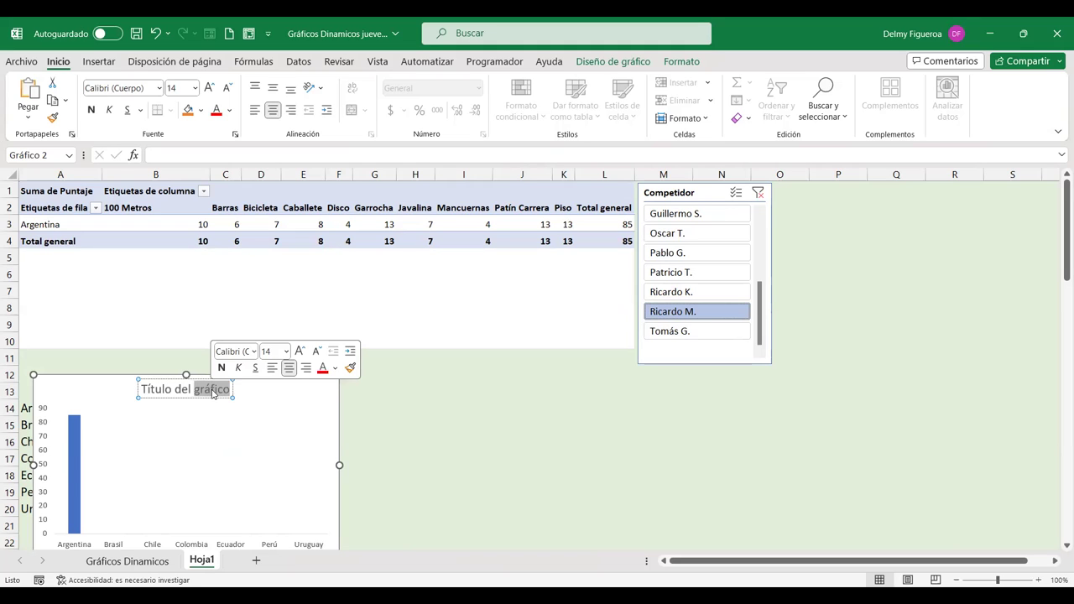
key("BackSpace")
key("BackSpace")
key("BackSpace")
key("BackSpace")
key("BackSpace")
key("BackSpace")
key("BackSpace")
key("BackSpace")
key("BackSpace")
key("BackSpace")
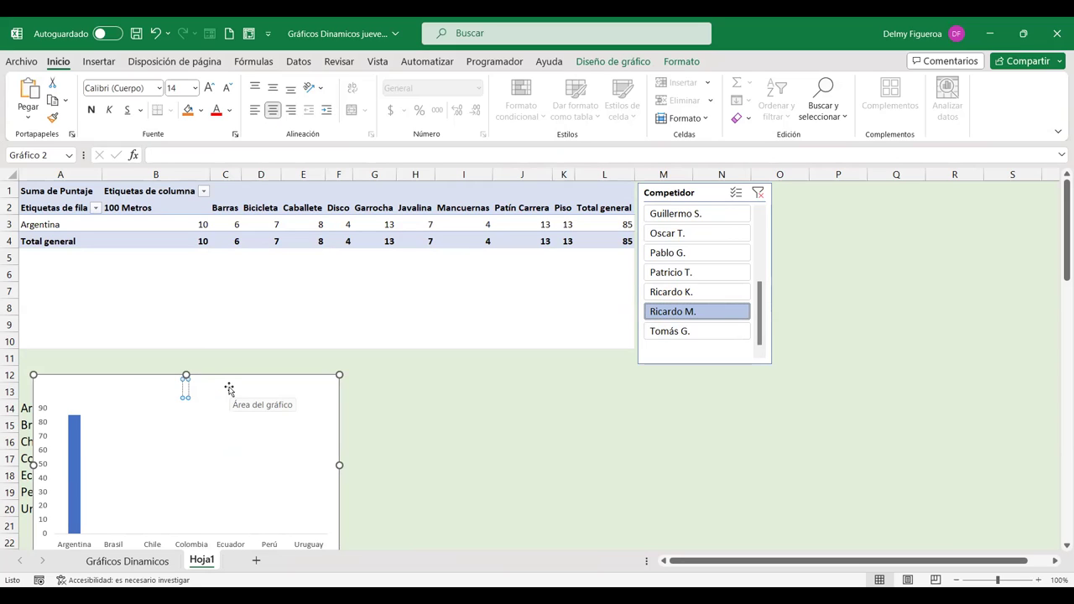
type("Punta")
type("jes por país")
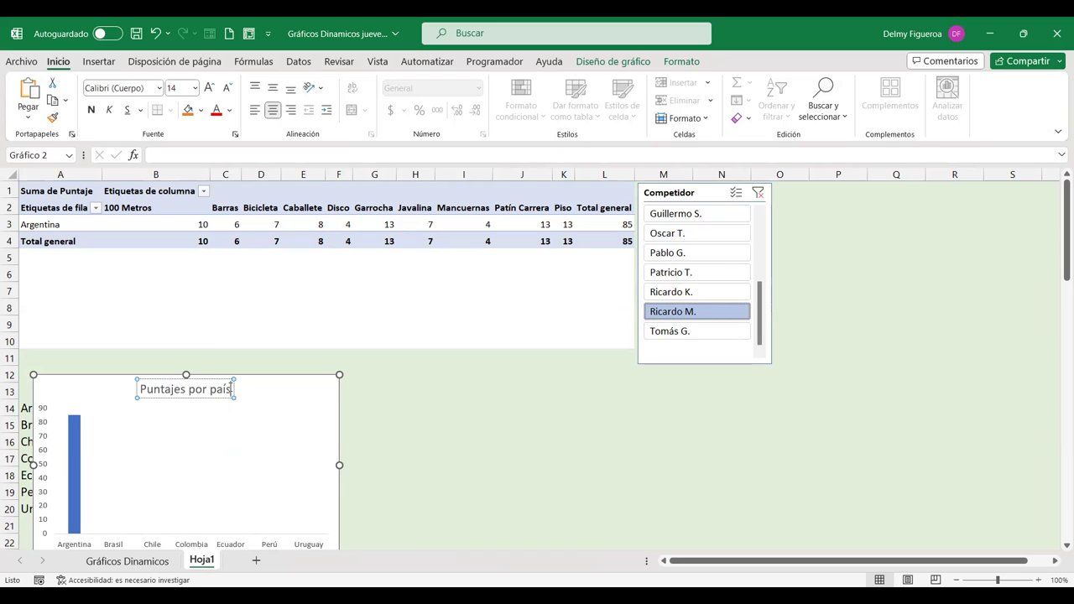
left_click(467, 377)
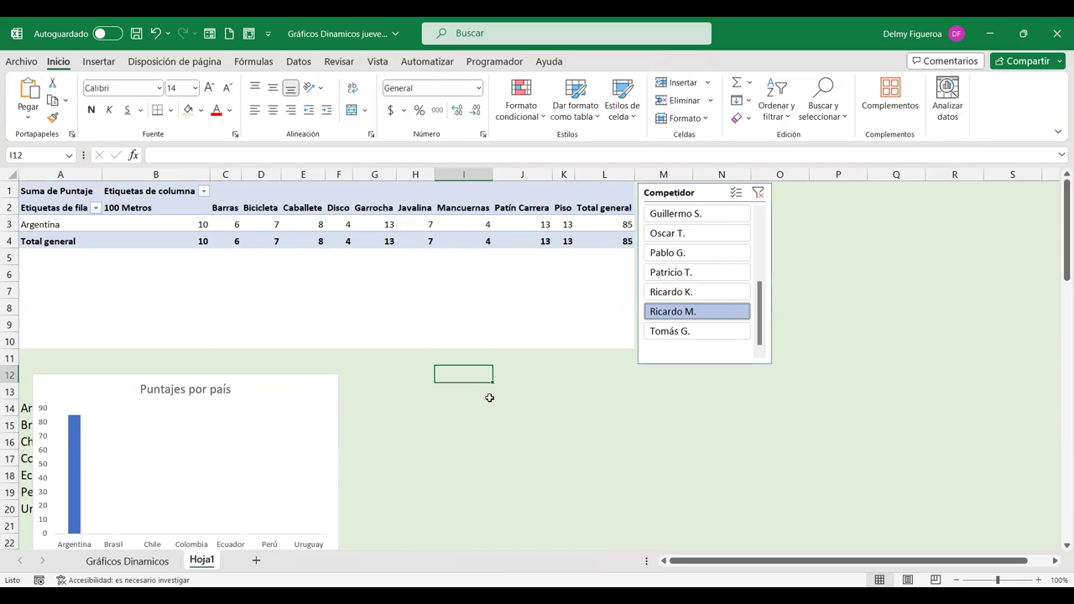
Filter the slicer to individual competitors one at a time, showing Uruguay, Perú, then Colombia.
left_click(693, 234)
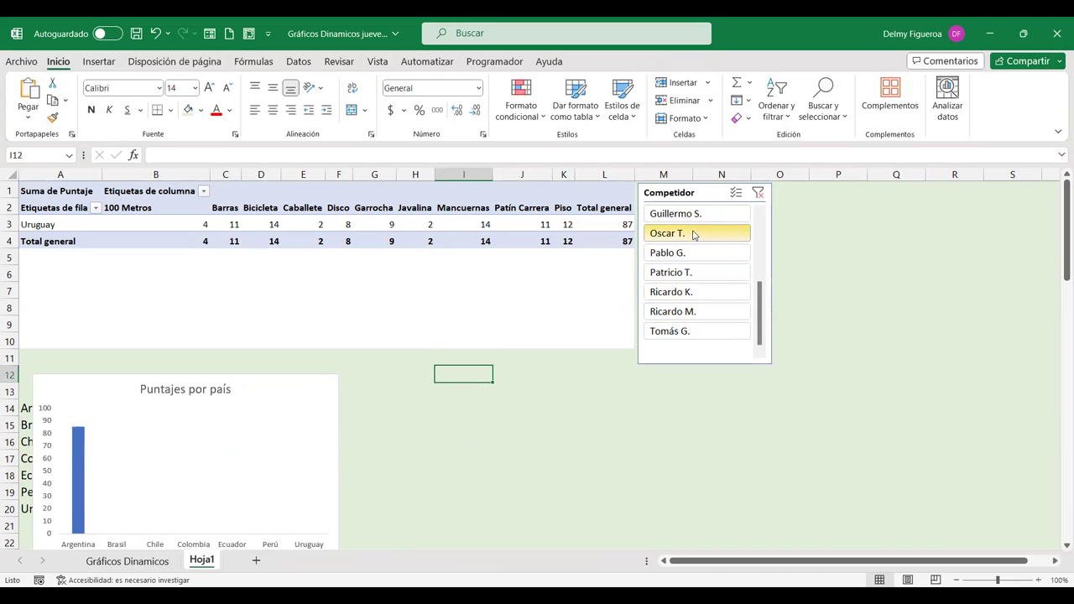
left_click(684, 273)
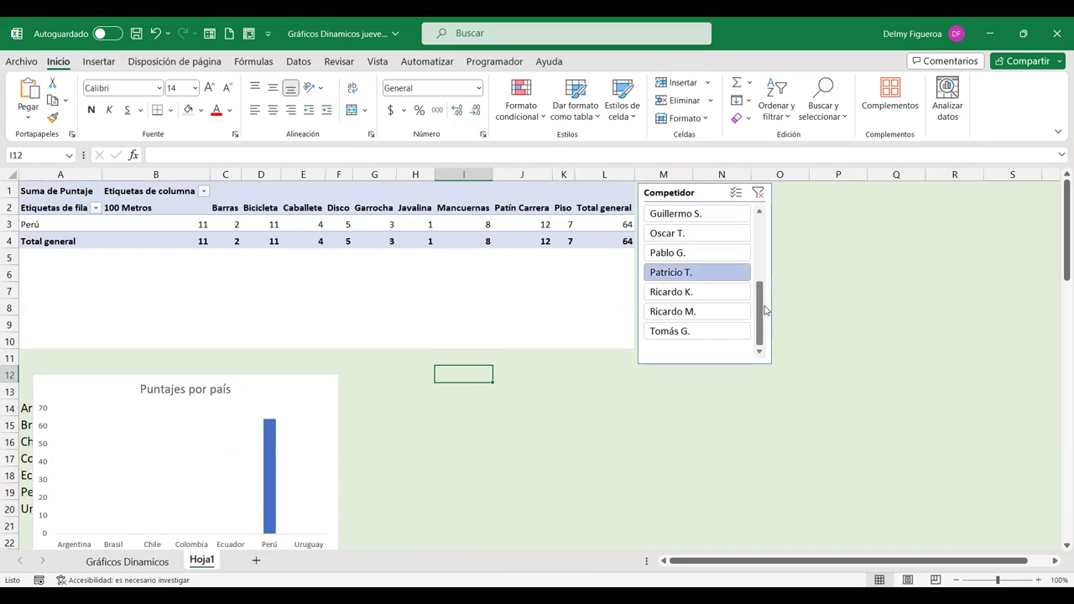
left_click(763, 254)
left_click(665, 255)
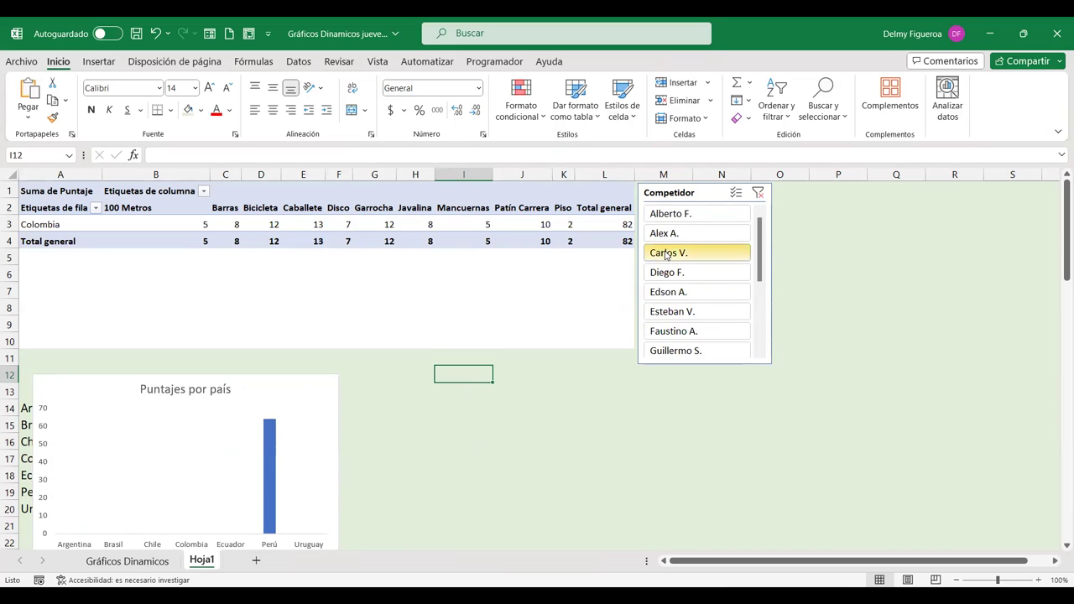
Enable Multi-Select and add competitors so Colombia 82, Ecuador 74 and Perú 112 total 268.
left_click(735, 193)
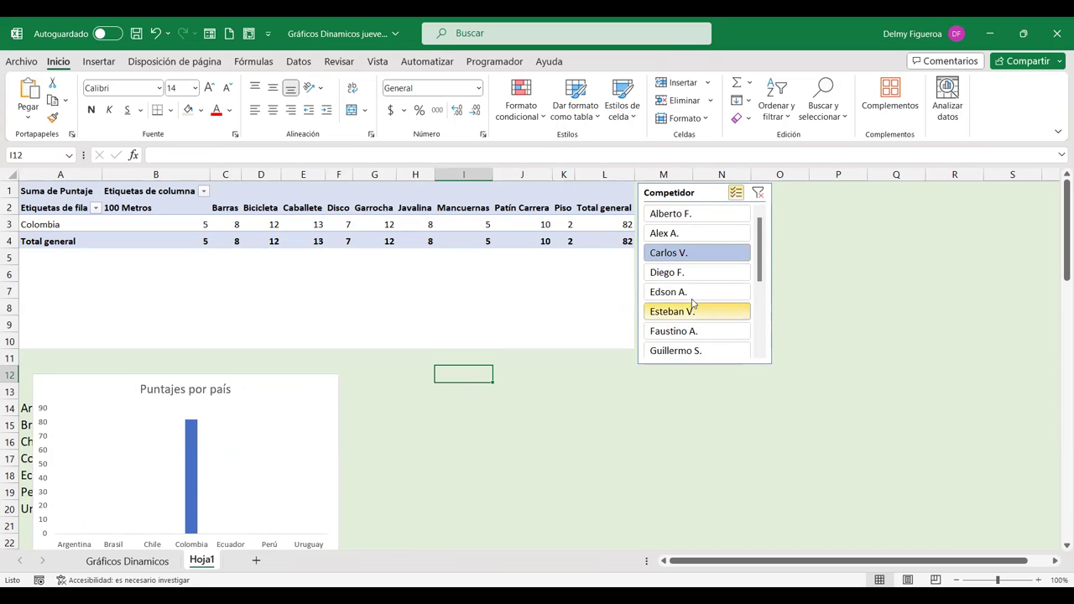
left_click(696, 316)
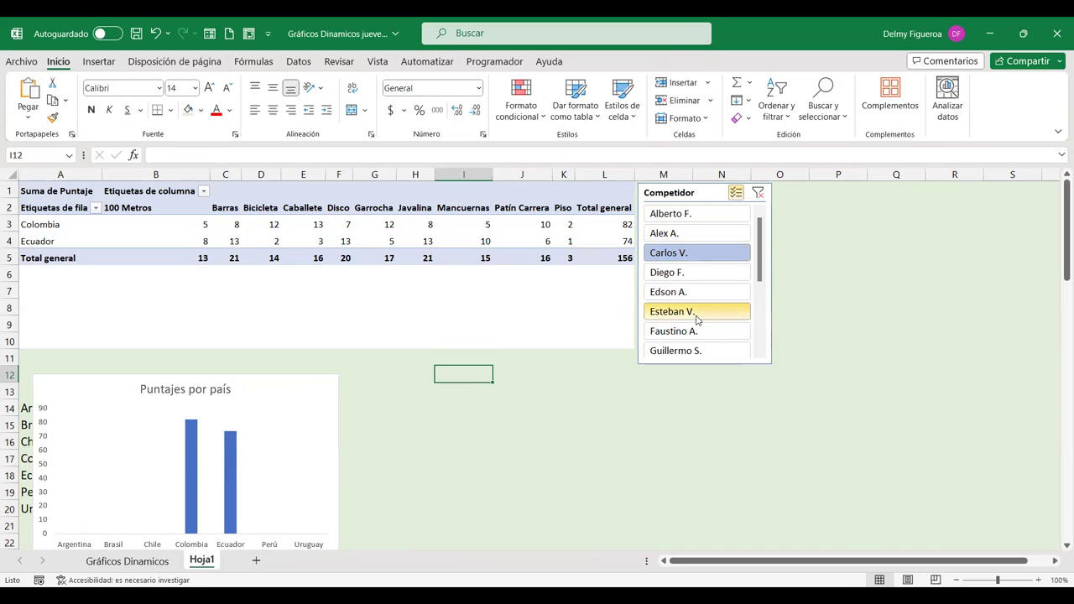
left_click_drag(759, 248, 759, 285)
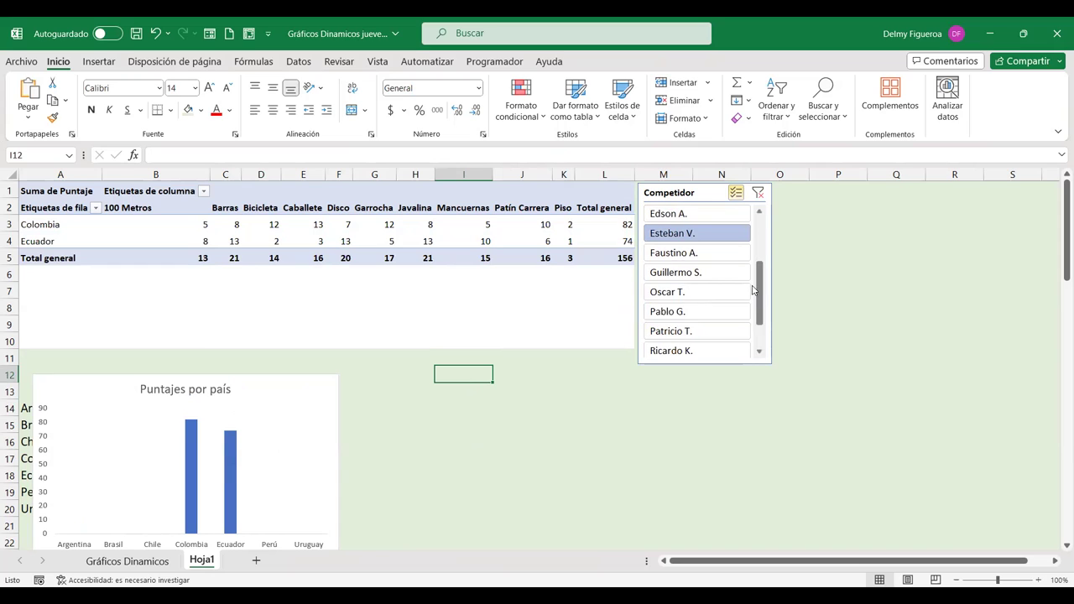
left_click(680, 334)
scroll(675, 220, "up", 4)
left_click(676, 220)
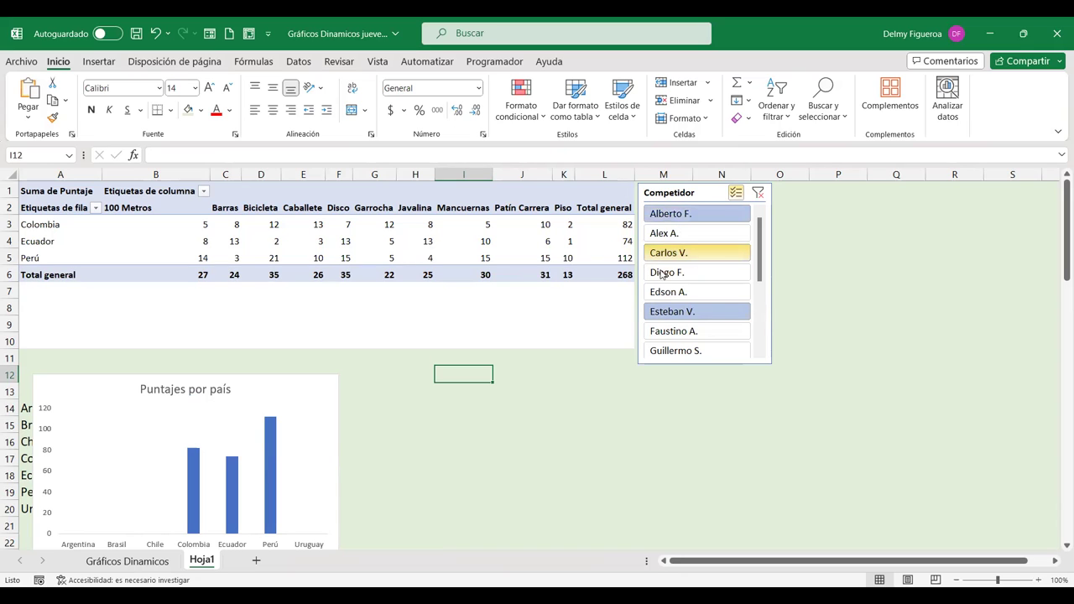
scroll(189, 405, "down", 1)
scroll(189, 404, "down", 1)
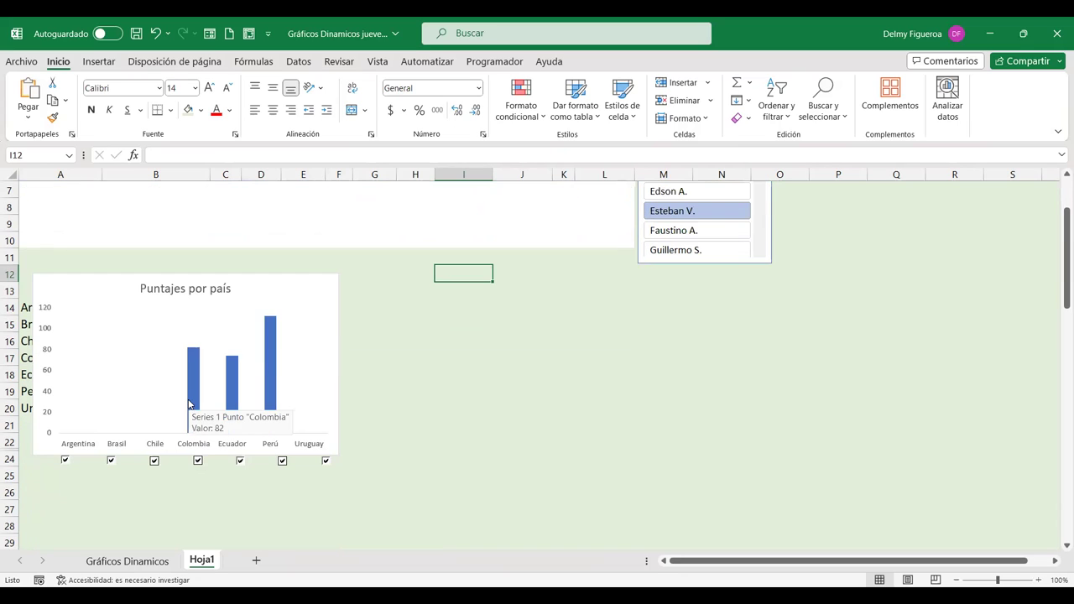
Toggle the Colombia checkbox off and back on to test its bar.
left_click(198, 461)
left_click(198, 461)
scroll(520, 375, "up", 1)
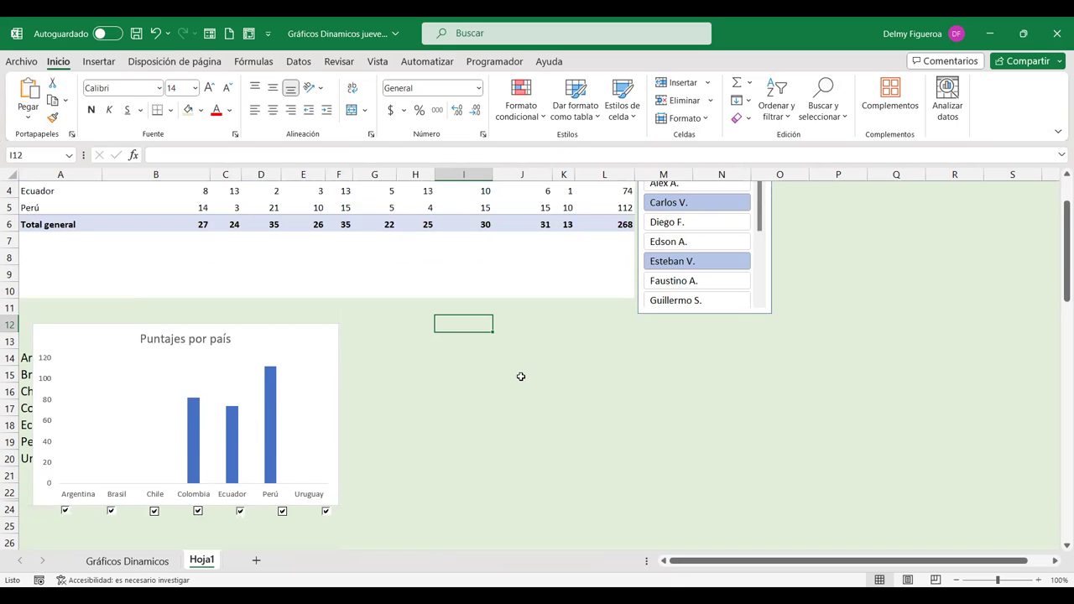
scroll(520, 376, "up", 1)
scroll(520, 376, "down", 1)
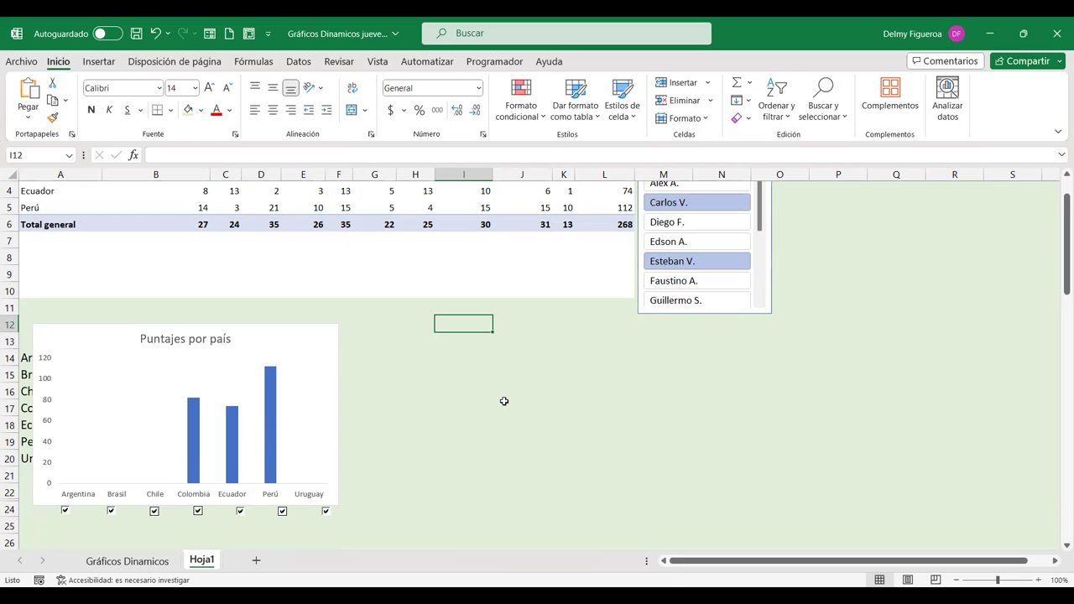
Clear the Competidor slicer filter so the Puntajes por país chart covers all seven countries.
left_click(297, 328)
scroll(453, 333, "up", 1)
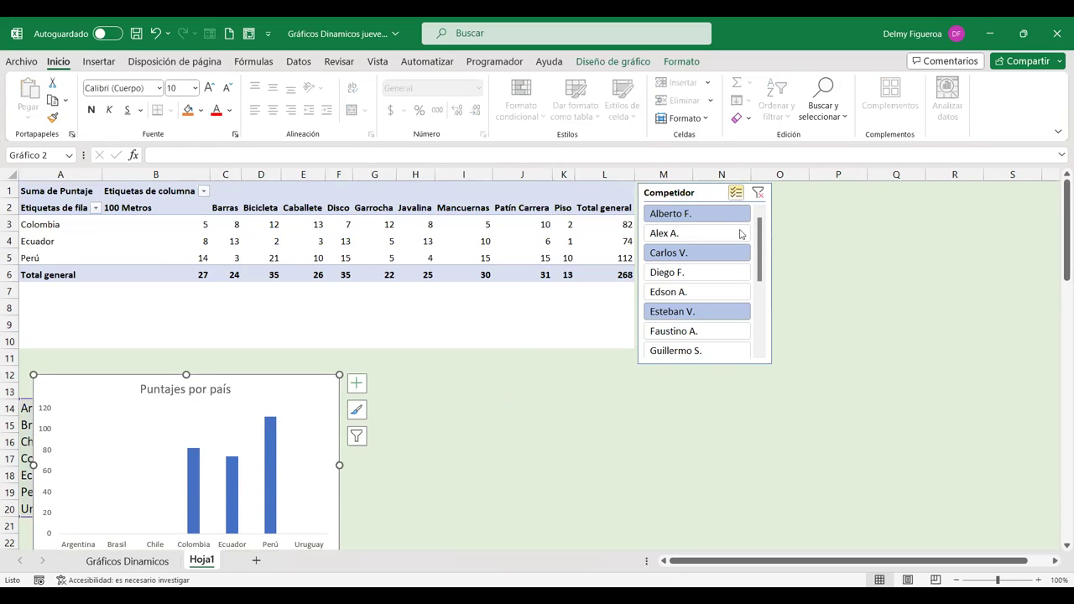
left_click(757, 194)
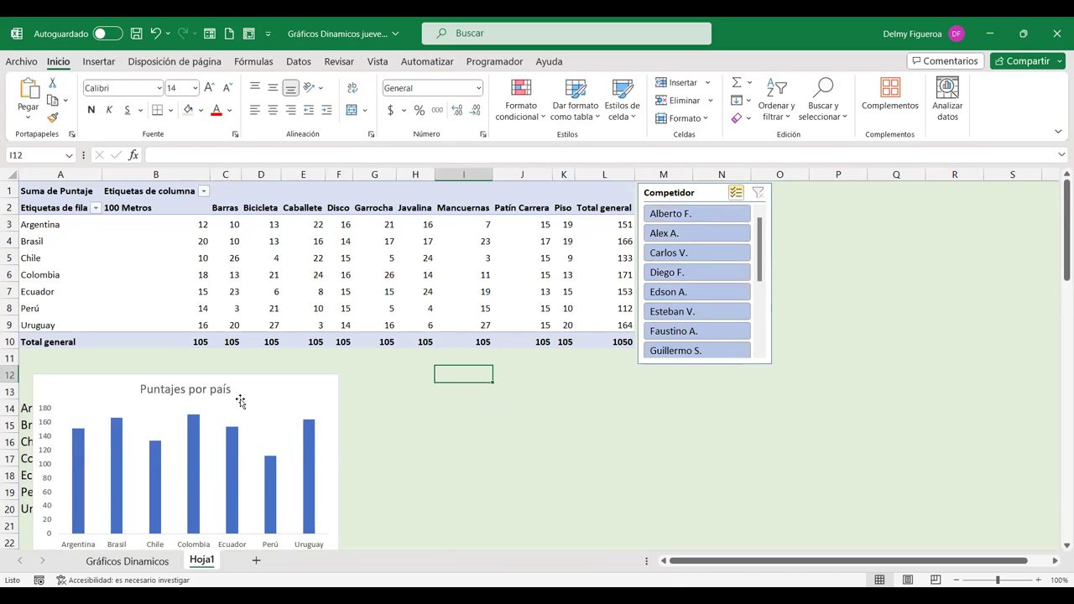
scroll(240, 402, "down", 1)
scroll(239, 406, "down", 1)
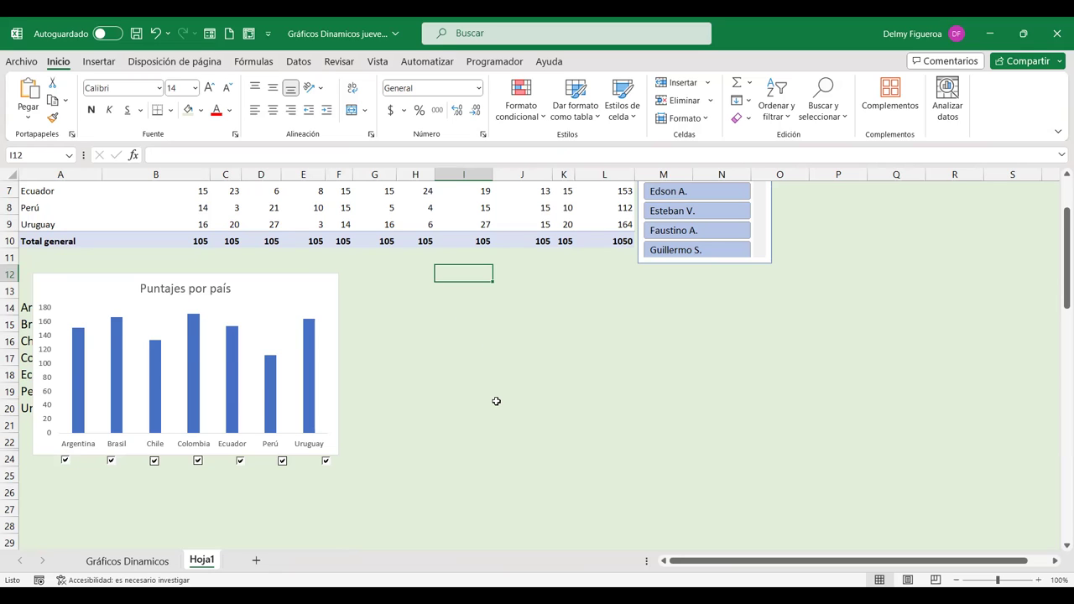
scroll(495, 401, "up", 1)
scroll(495, 401, "up", 1)
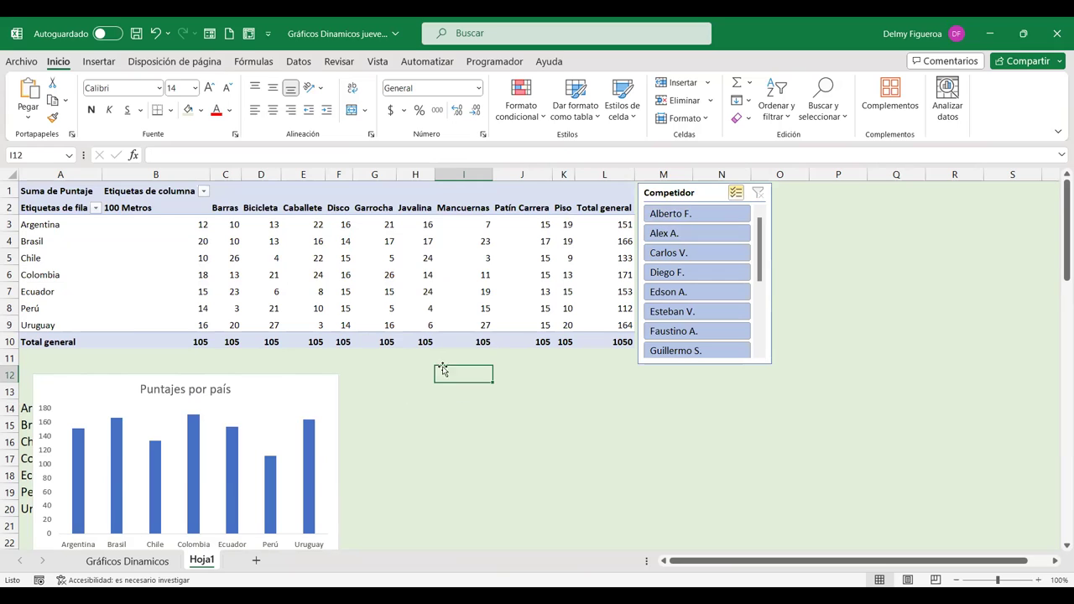
Add a new sheet Hoja2 zoomed to 120% with font size 14 for all cells.
left_click(257, 561)
left_click(11, 174)
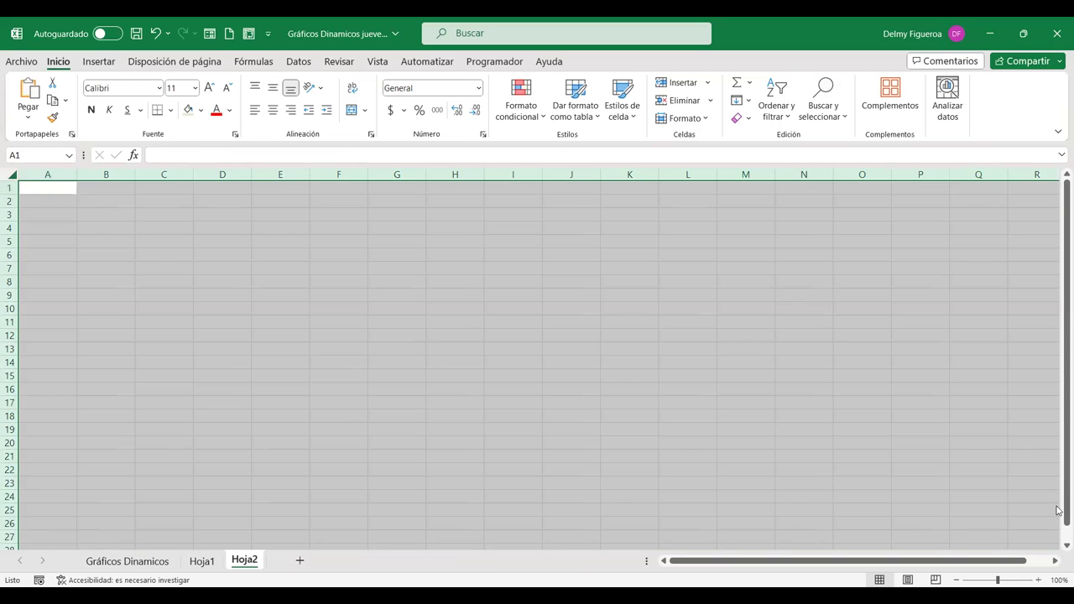
left_click(1037, 579)
left_click(1038, 579)
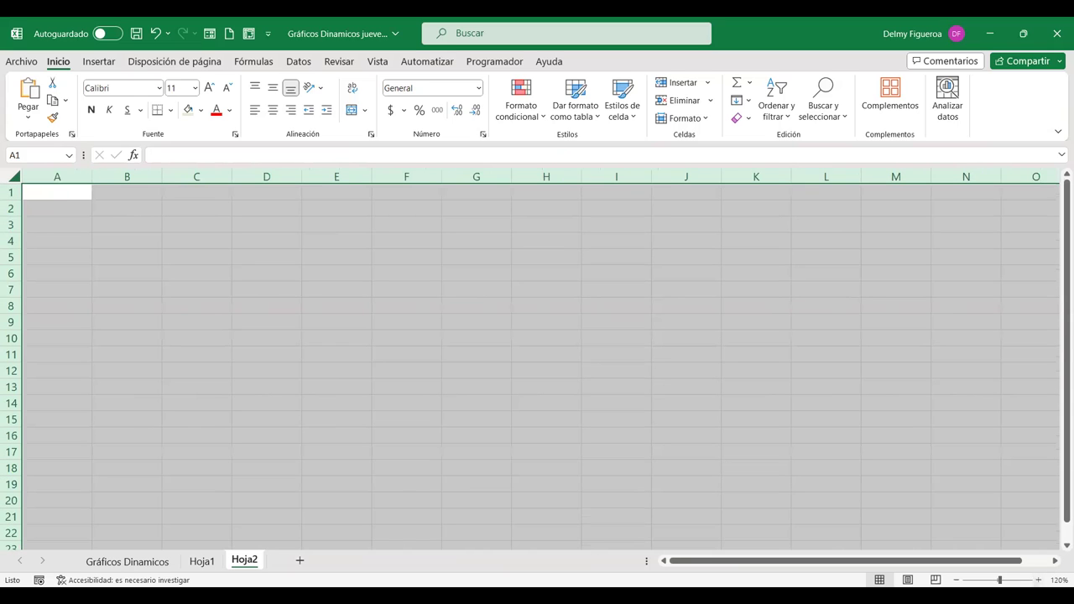
left_click(209, 89)
left_click(209, 88)
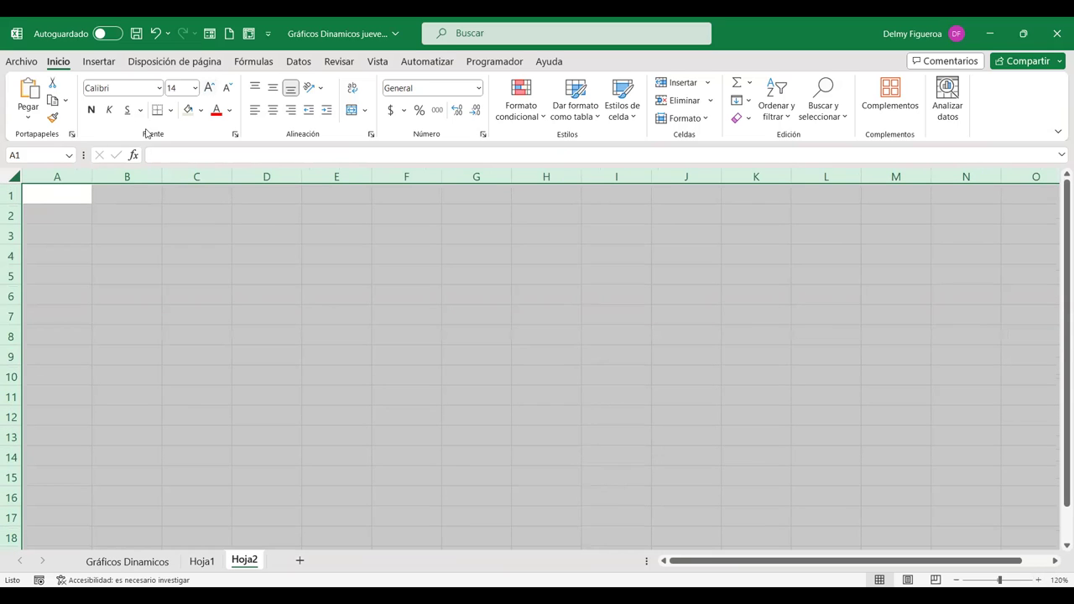
left_click(59, 191)
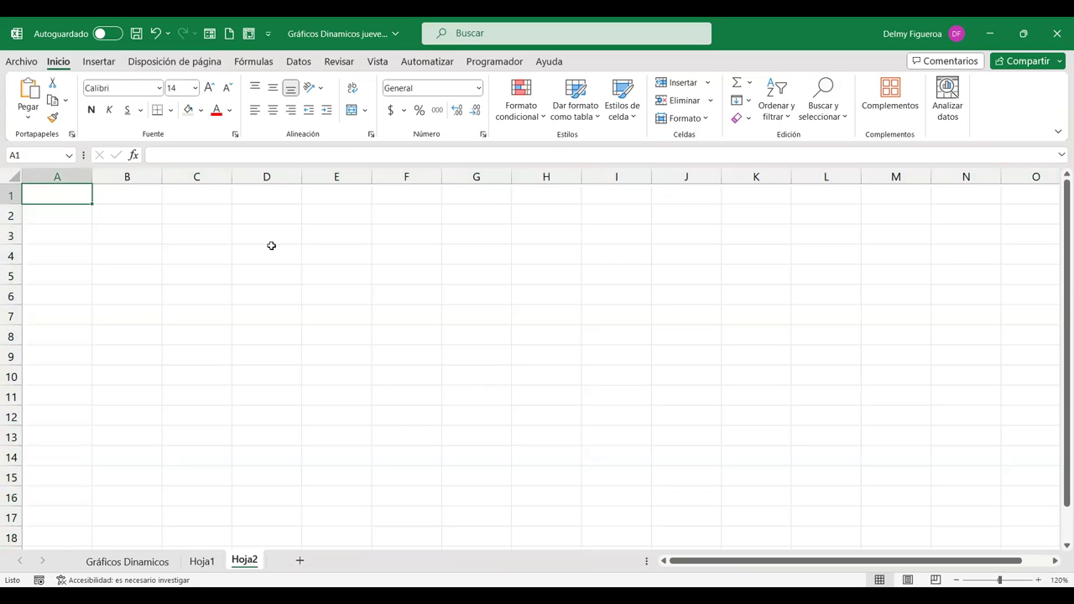
Enter Meses and Enero in A1:A2, fill down to Diciembre, and autofit column A.
type("Mes")
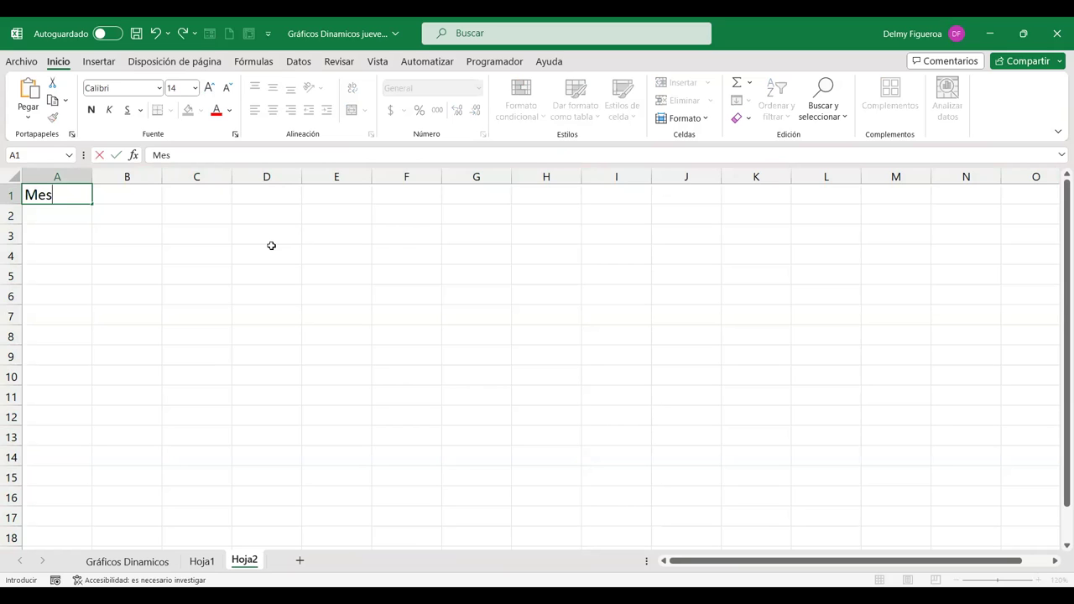
type("e")
type("s")
key("Return")
type("Enero")
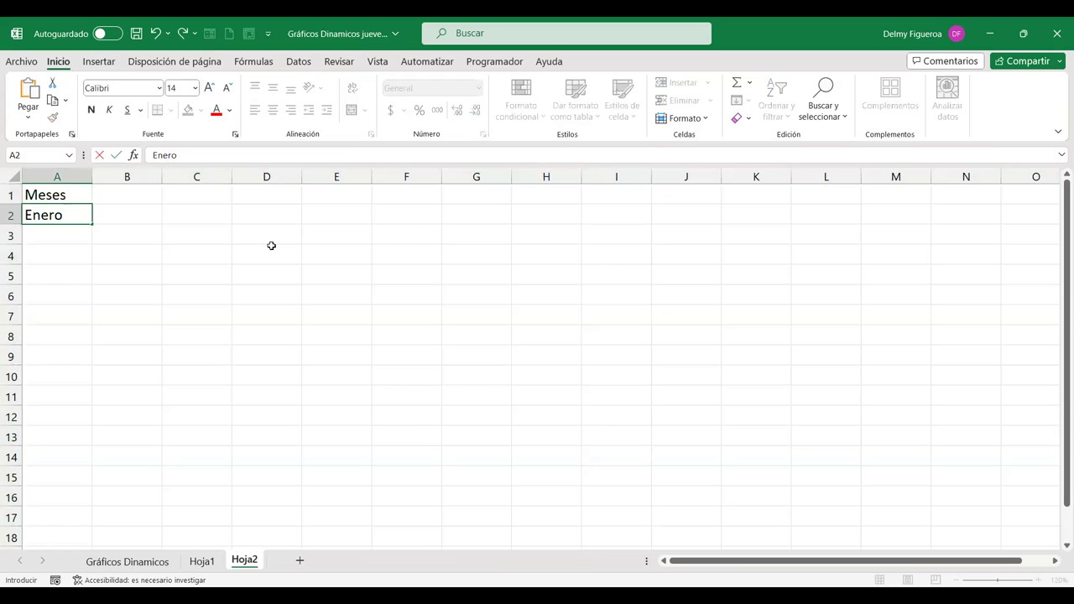
key("Return")
key("shift+Up")
key("Up")
key("Up")
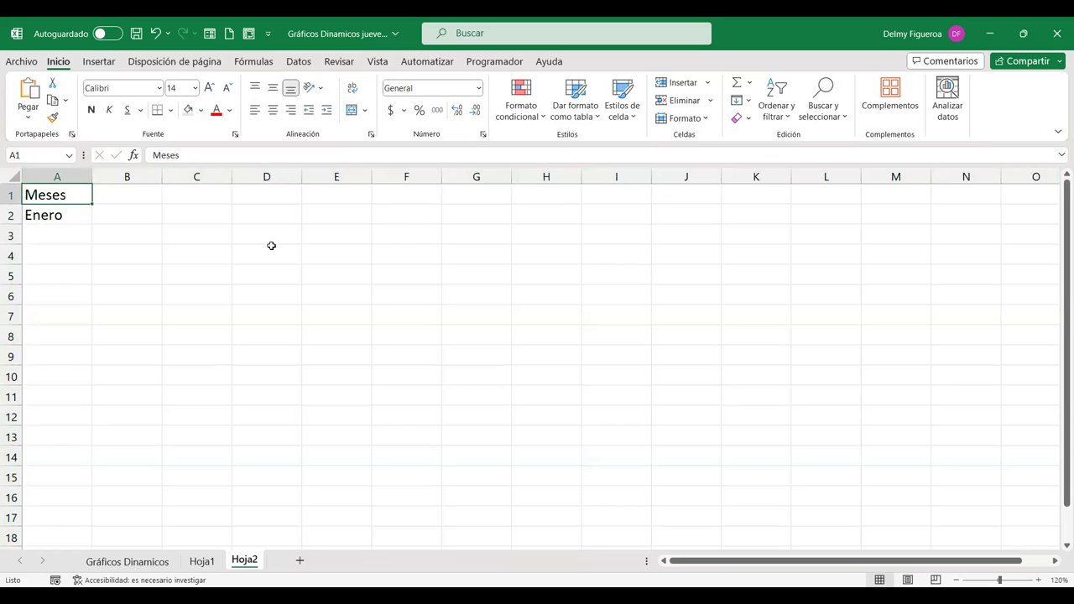
left_click(76, 215)
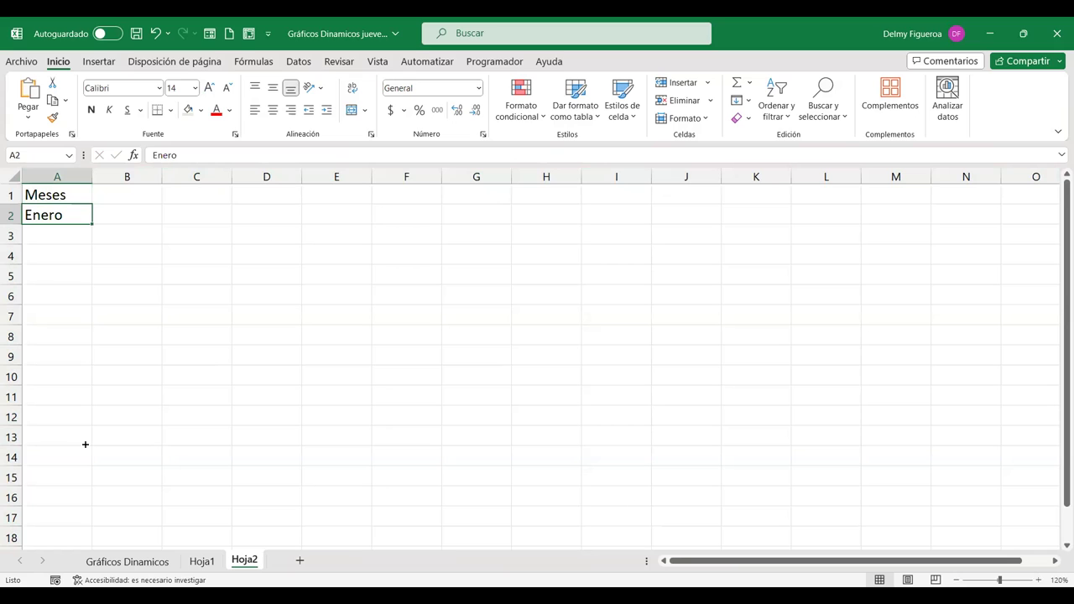
left_click_drag(85, 444, 85, 443)
left_click(123, 195)
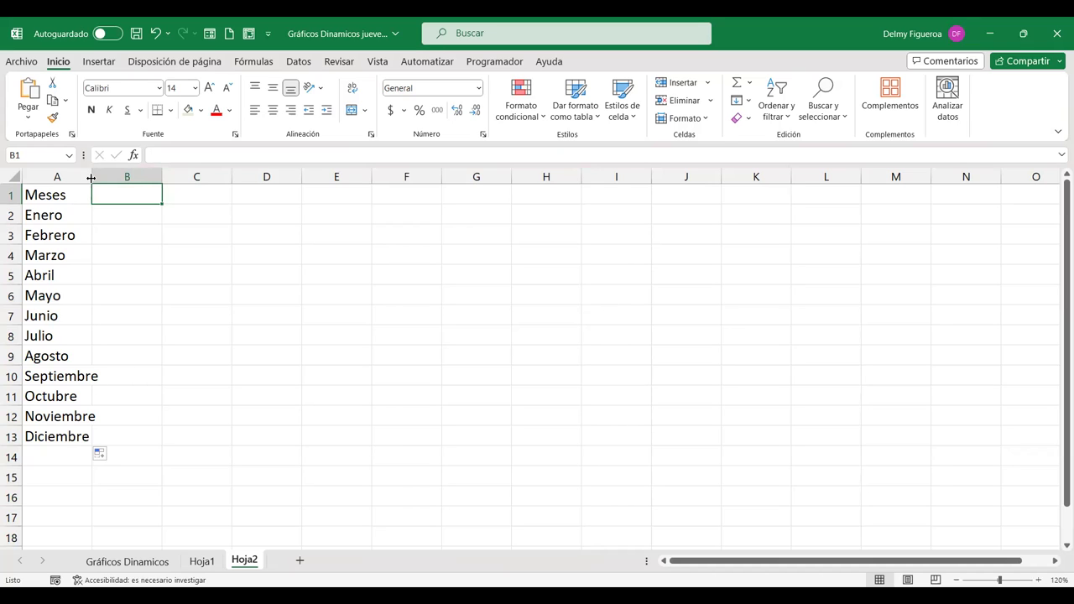
key("alt+h")
key("o")
key("i")
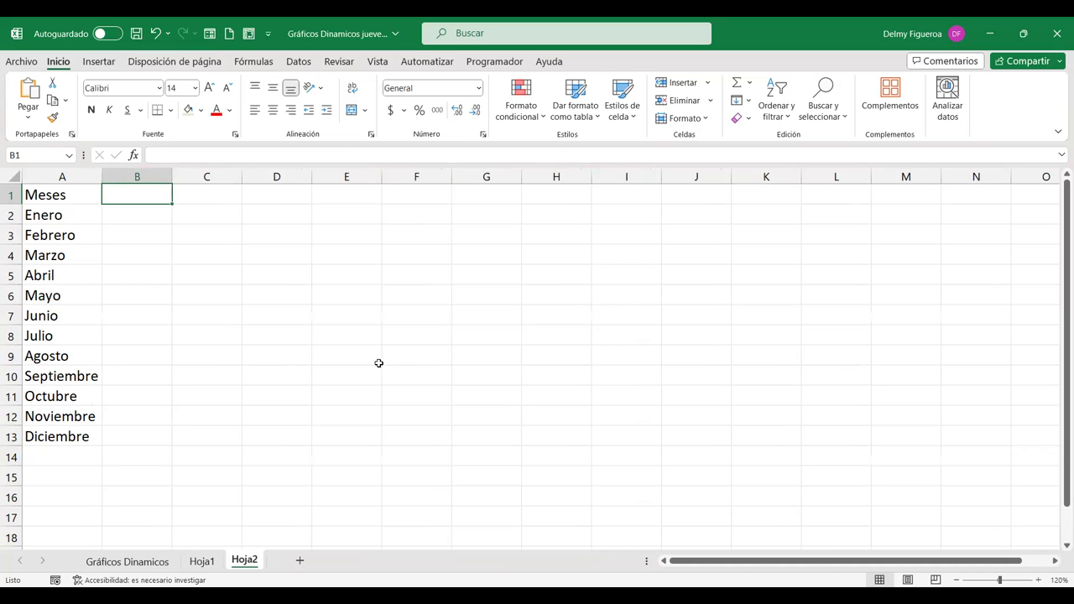
Type country headers El Salvador, Honduras, Guatemala, Nicaragua and Costa Rica in B1:F1.
type("El Slalvador")
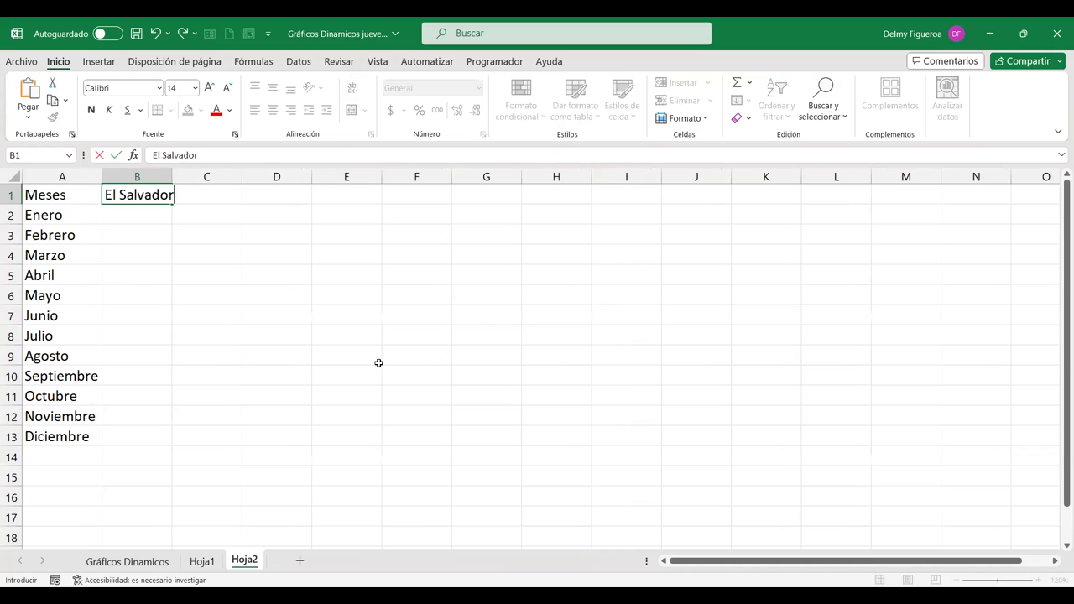
key("Tab")
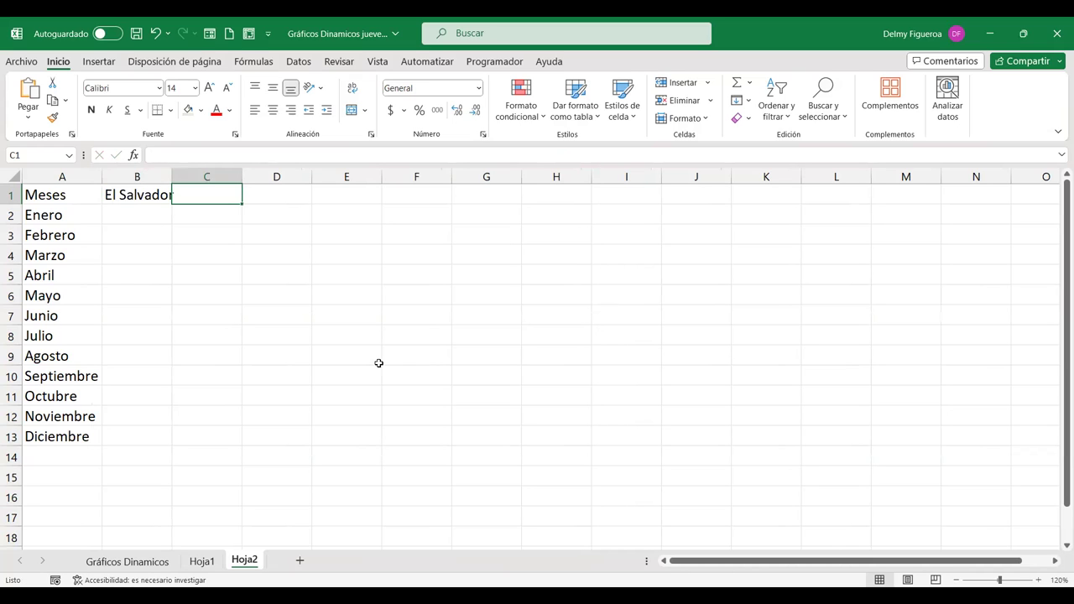
type("Hondyr")
key("BackSpace")
key("BackSpace")
type("uras")
key("Tab")
type("Guat")
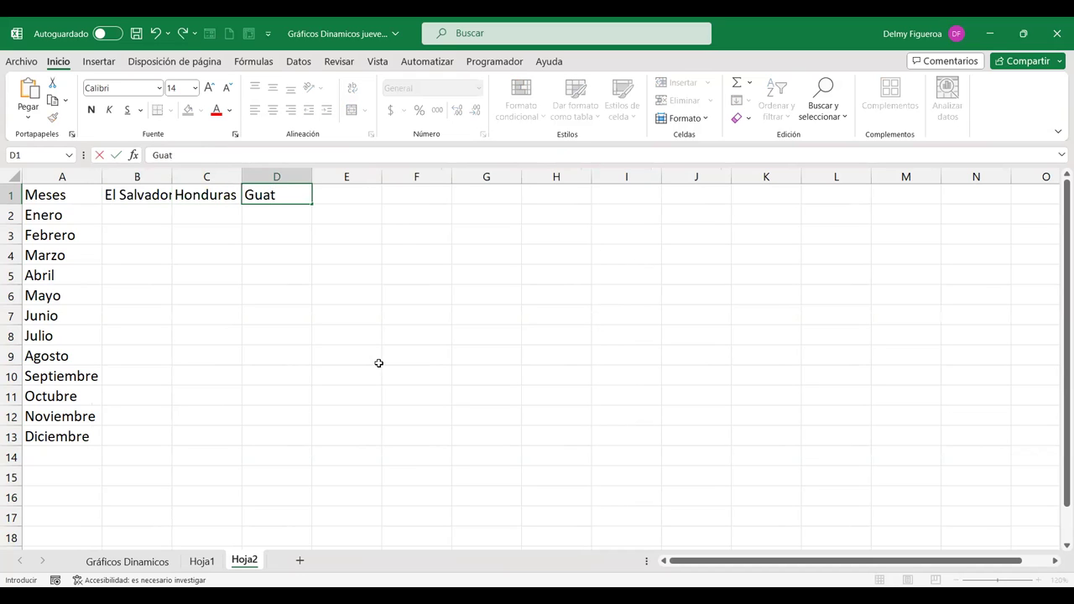
type("emala")
key("Tab")
type("Nica")
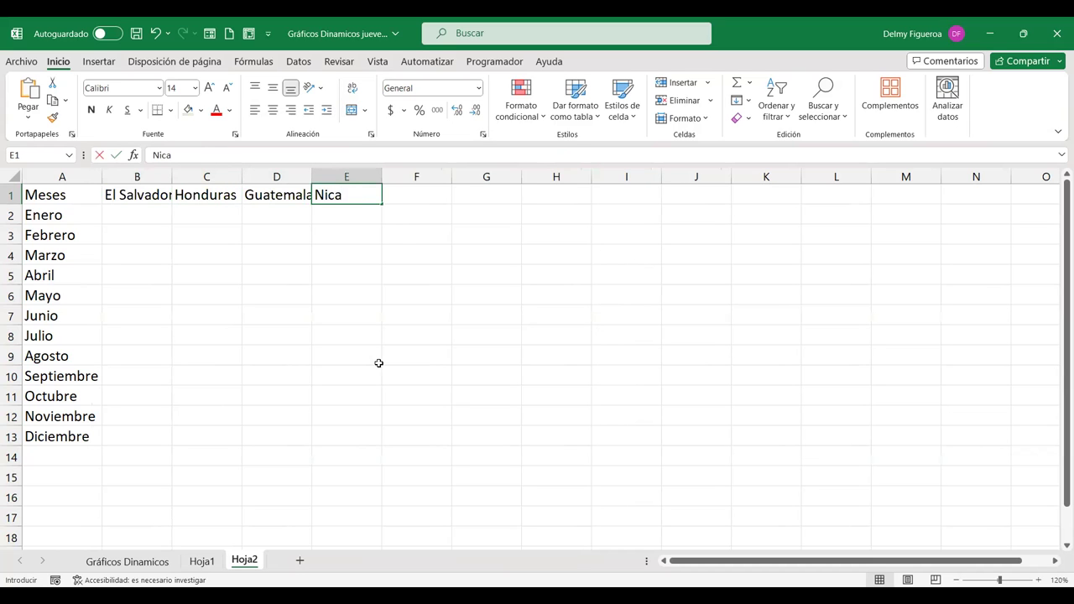
type("ragua")
key("Return")
key("Up")
key("Tab")
type("Costa Rica}")
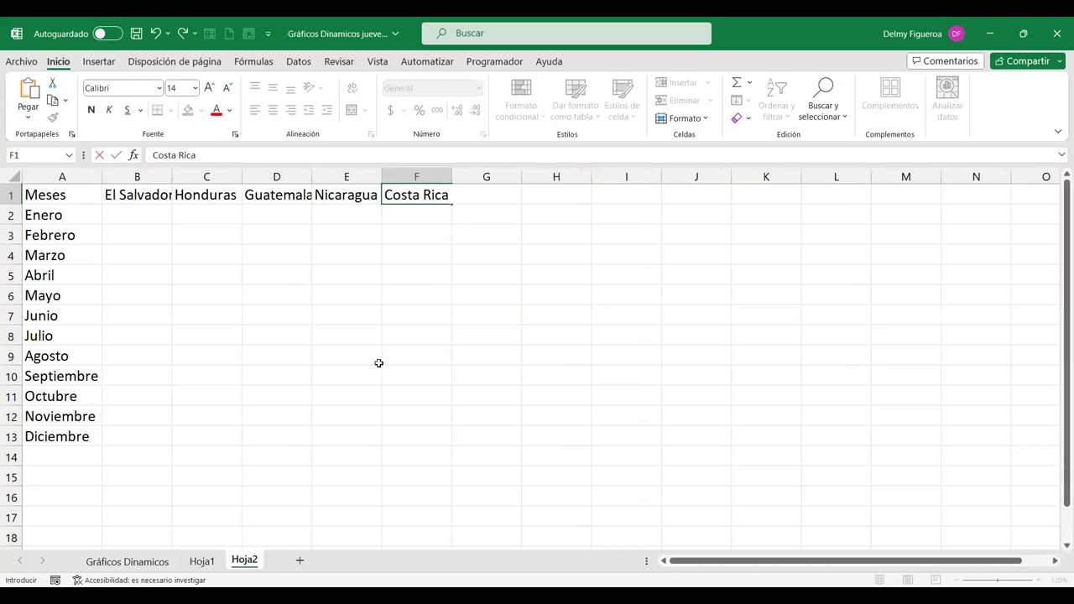
key("Return")
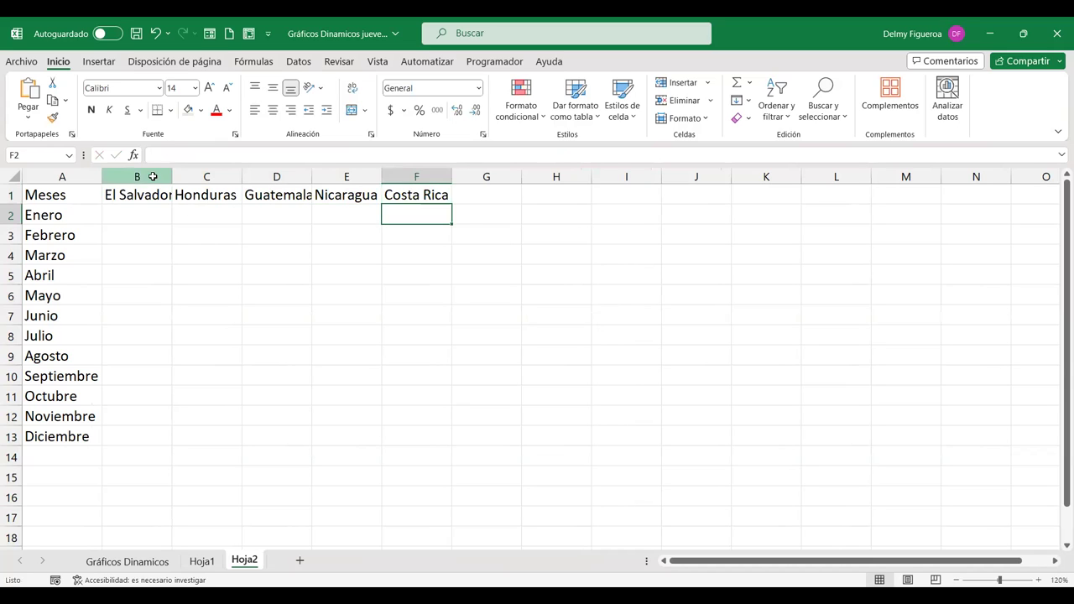
Autofit columns B–G to their headers and select the data area B2:F13.
left_click(152, 176)
left_click_drag(450, 172, 520, 177)
double_click(521, 176)
mouse_move(139, 214)
left_mouse_down()
mouse_move(433, 350)
mouse_move(441, 434)
left_mouse_up()
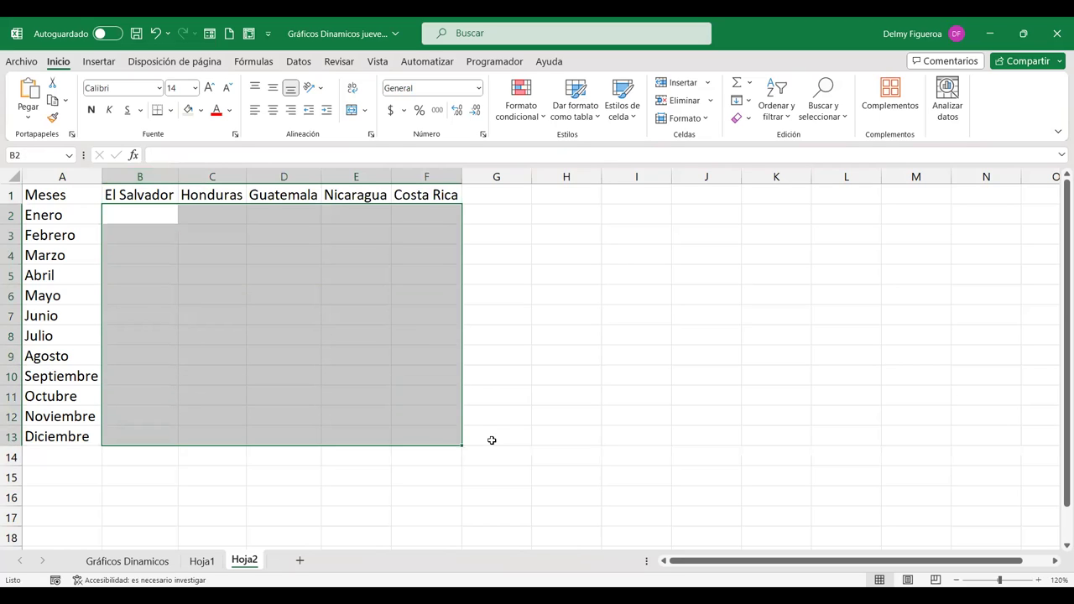
Fill B2:F13 with =+ALEATORIO.ENTRE(1000;9999) and copy the range.
type("+")
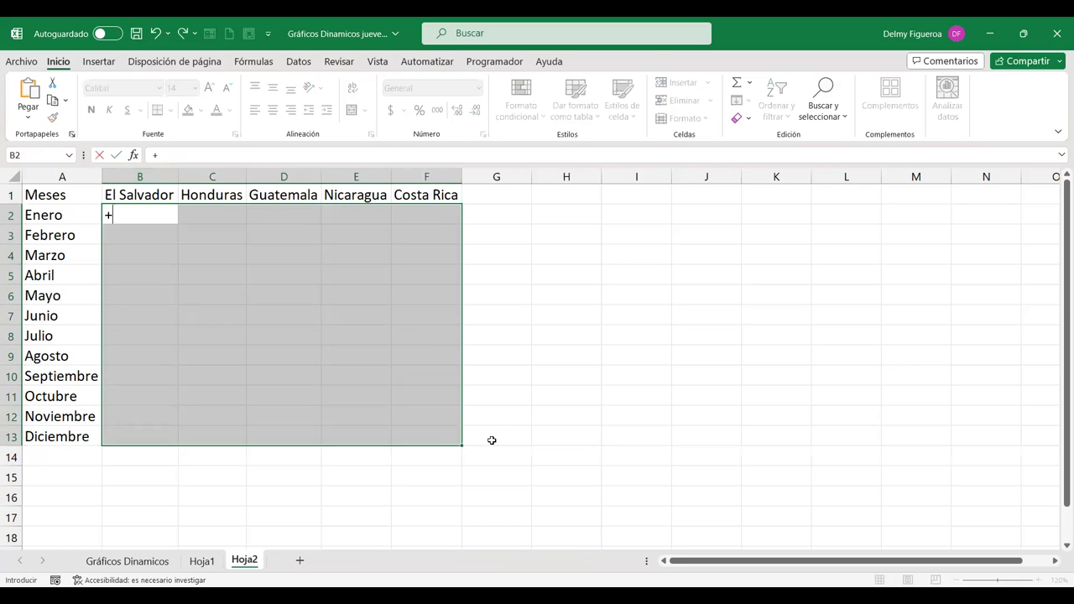
type("ale")
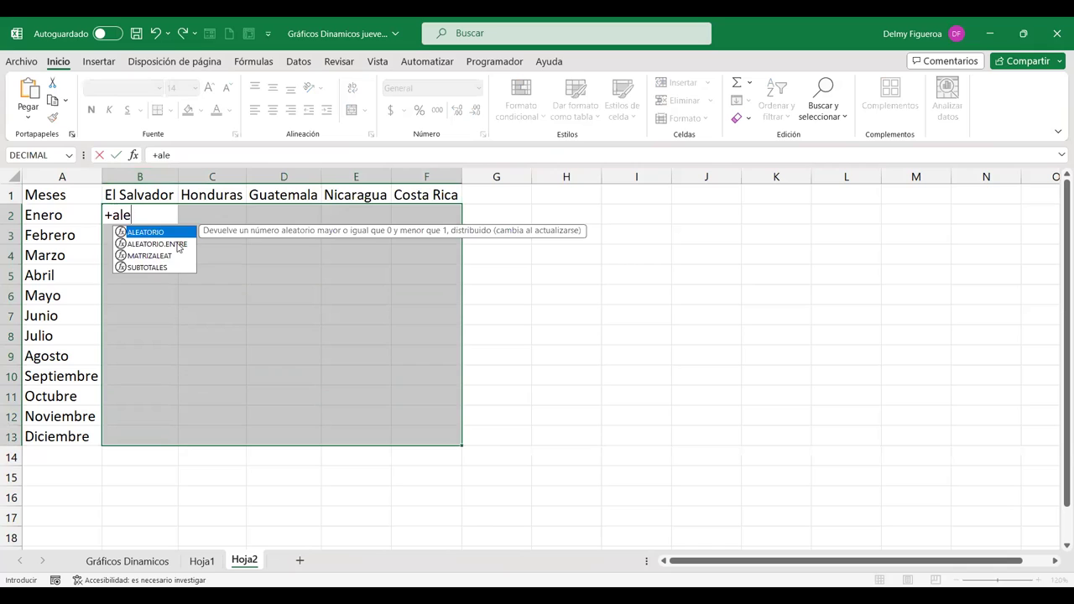
double_click(176, 243)
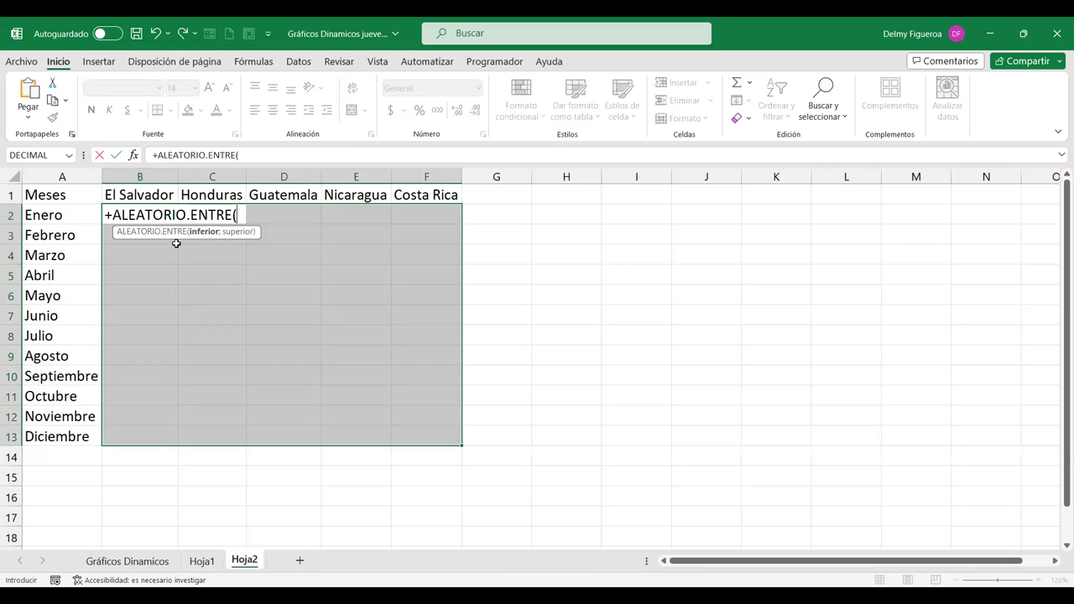
type("100")
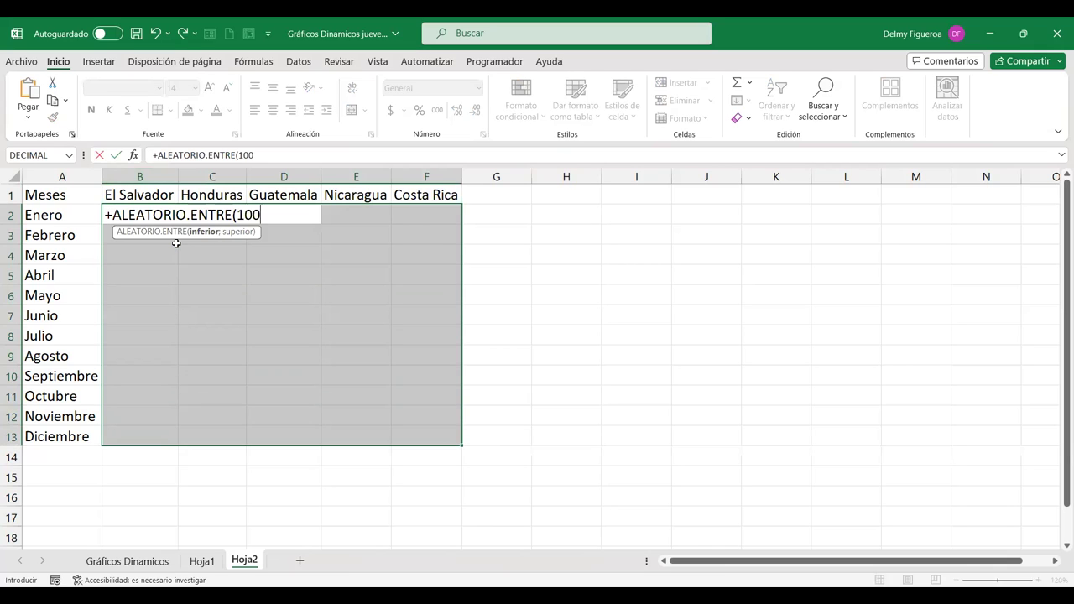
type("00")
key("BackSpace")
type(";9999)")
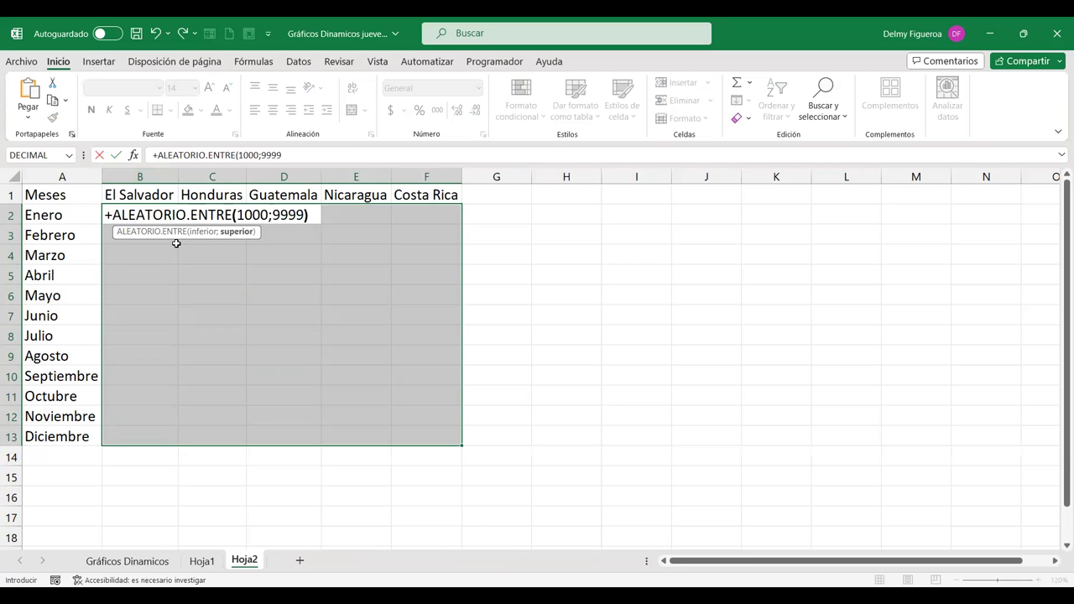
key("Return")
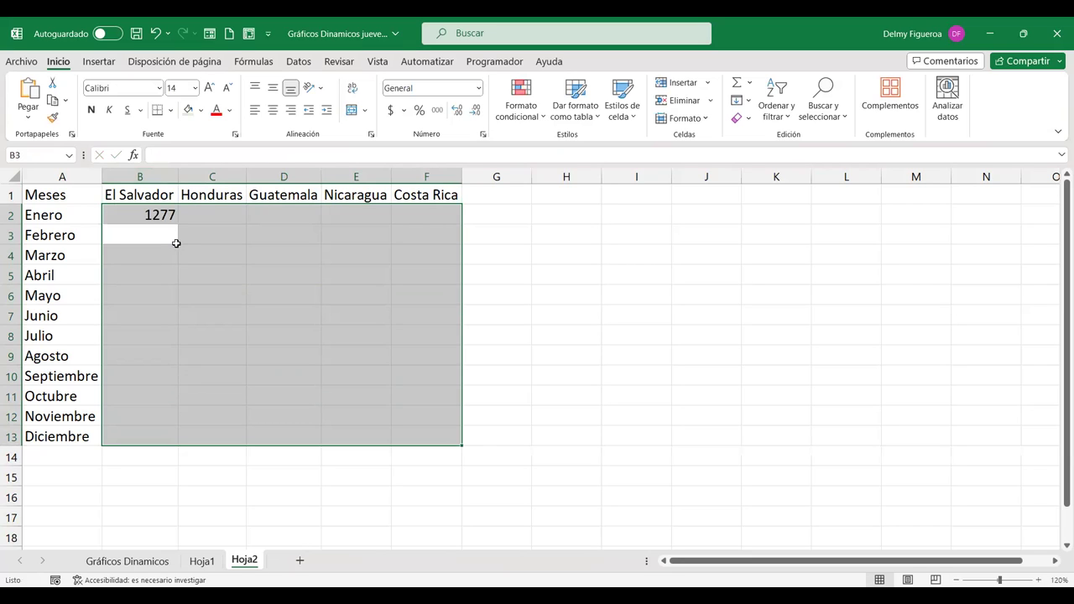
key("ctrl+z")
type("+")
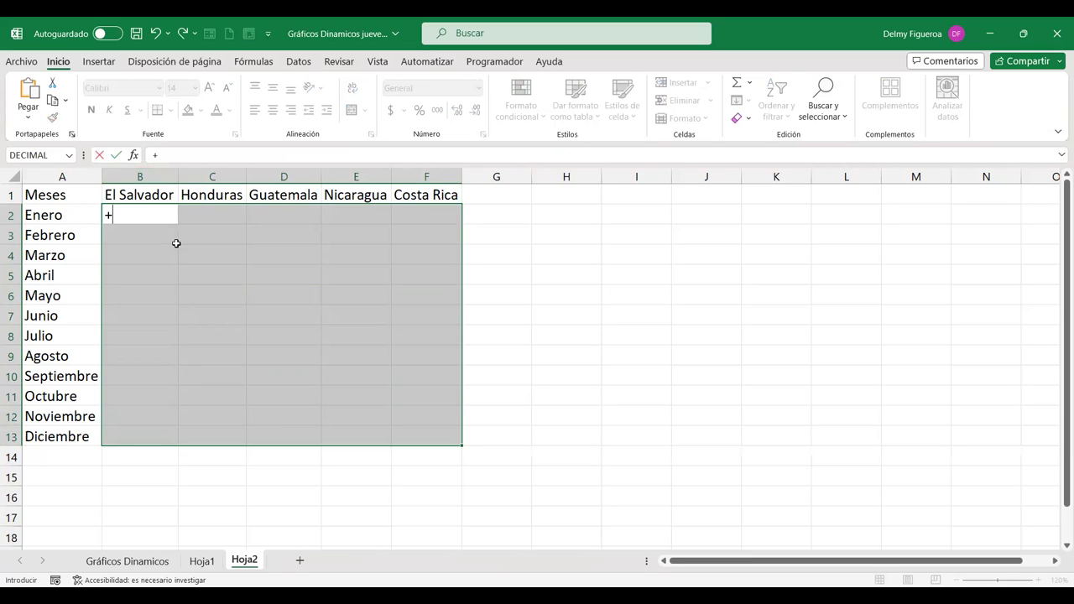
type("ALEATORIO.ENTRE(")
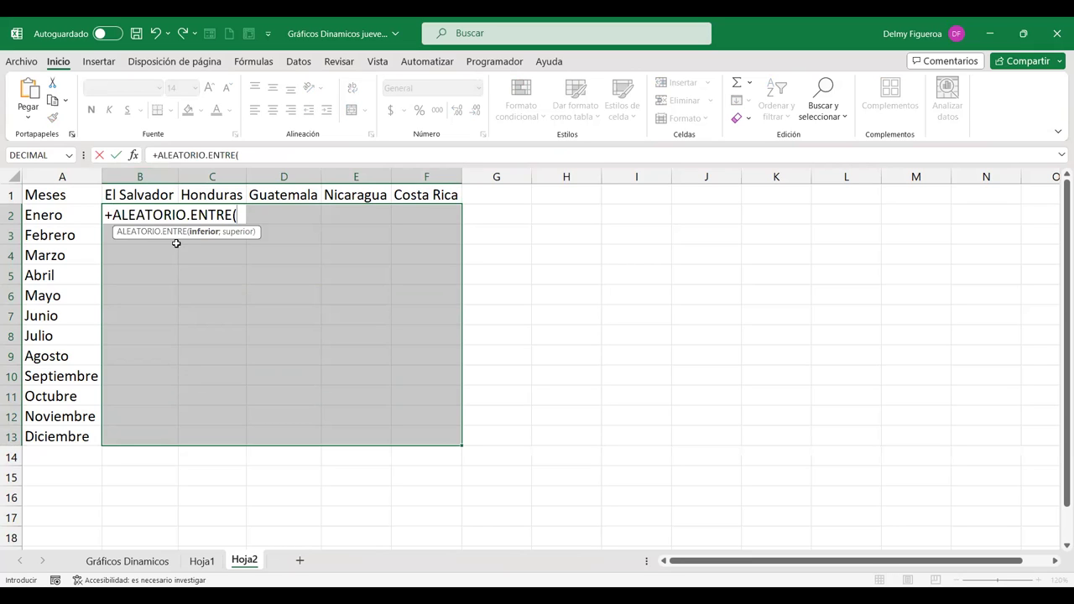
type("1000;9999")
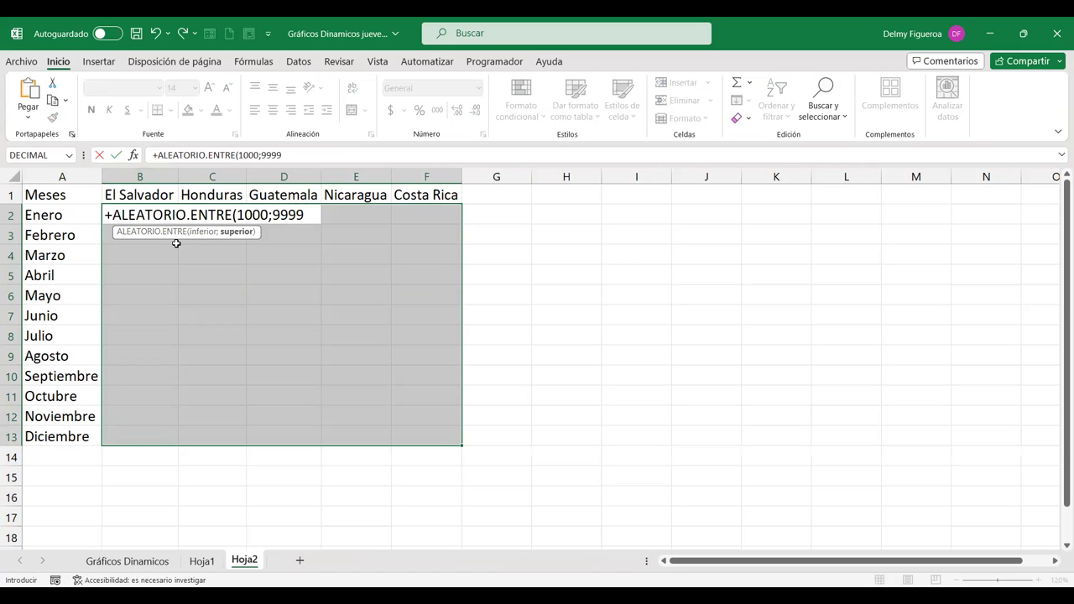
type(")")
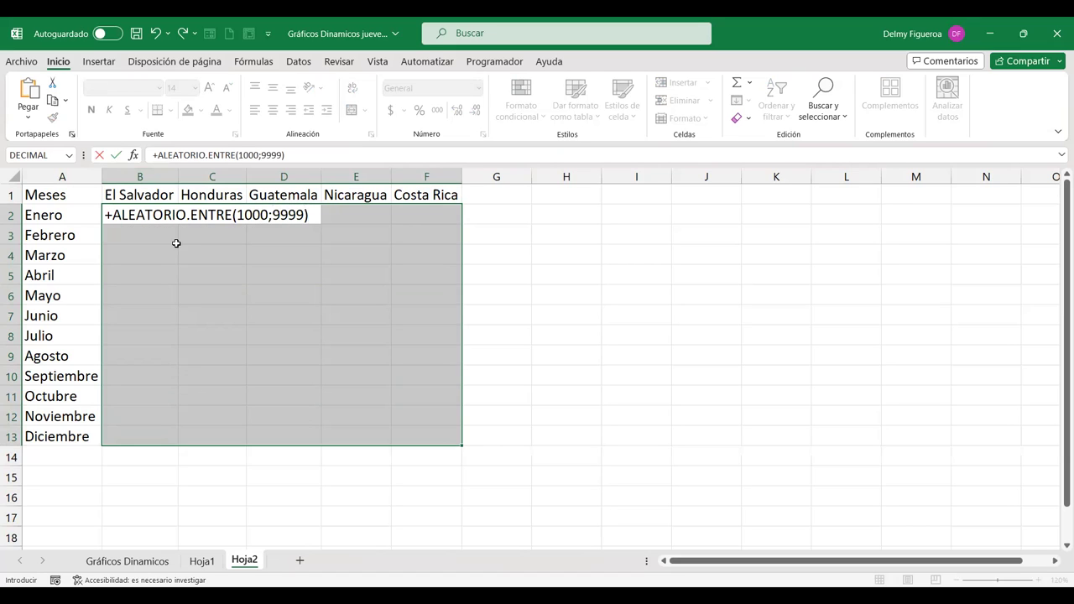
key("ctrl+Return")
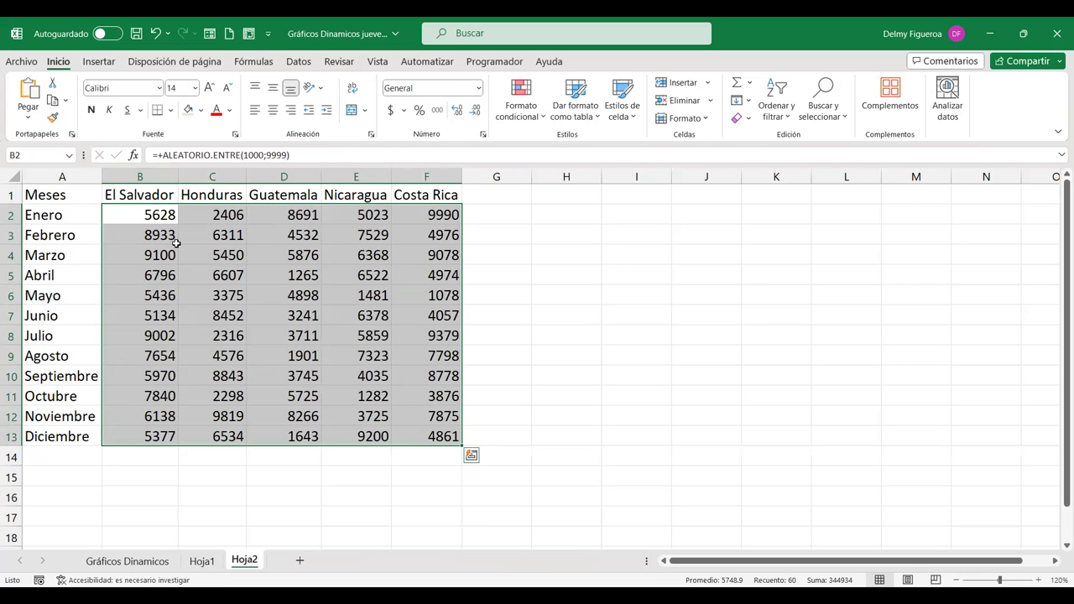
key("ctrl+c")
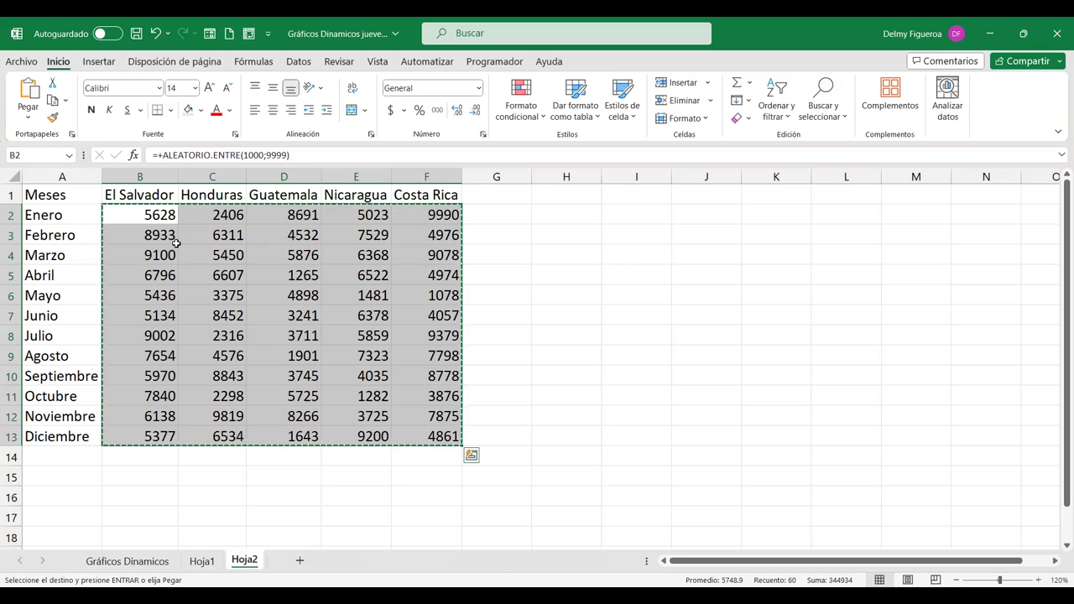
Paste B2:F13 back as values, formatted as Número with two decimals and thousands separators.
right_click(177, 244)
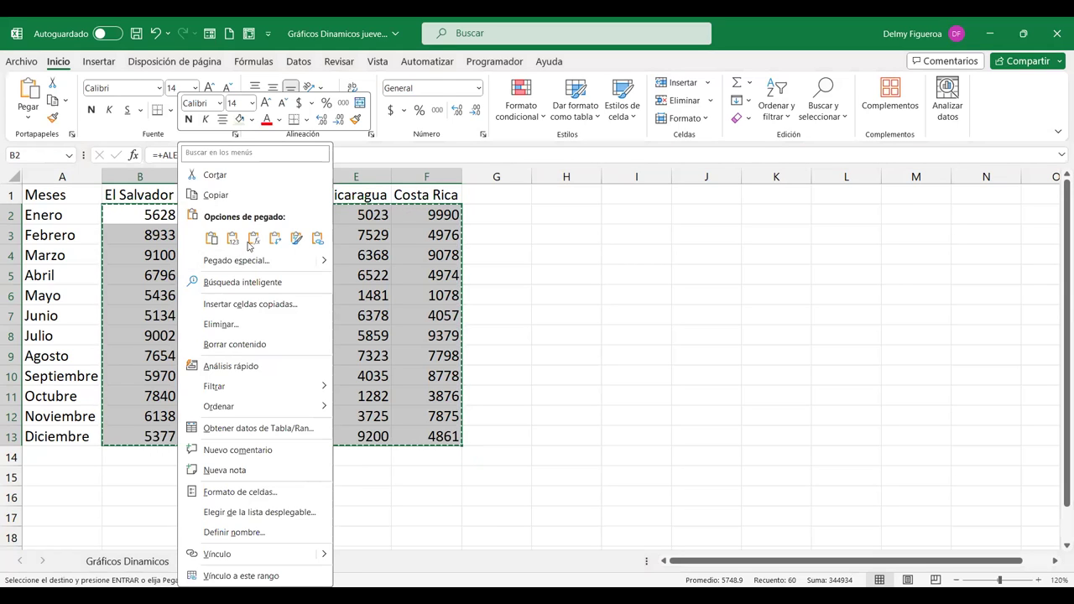
left_click(234, 241)
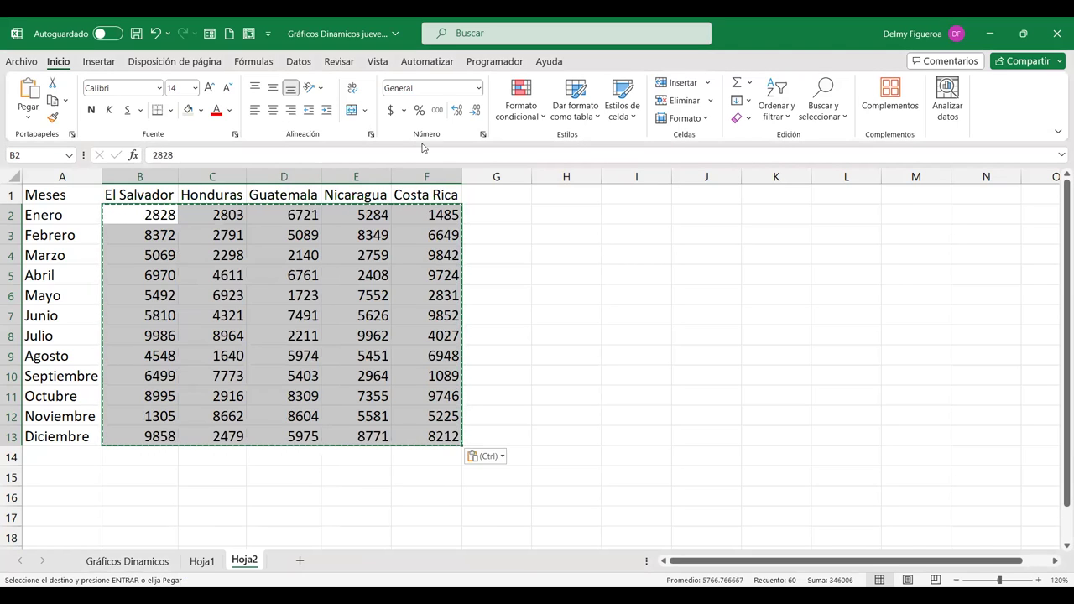
left_click(481, 92)
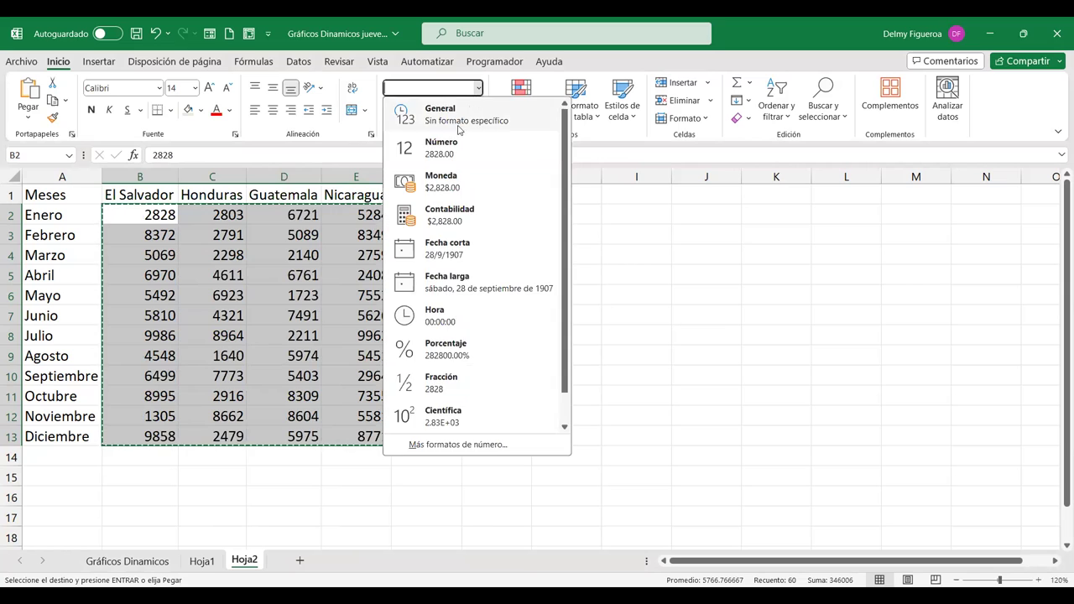
left_click(441, 146)
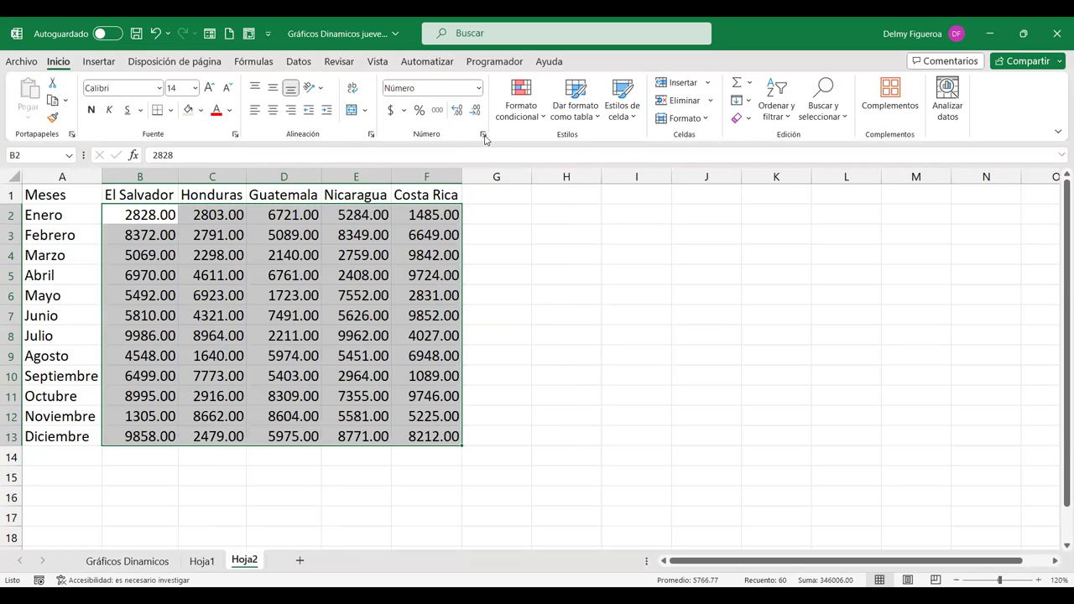
key("ctrl+1")
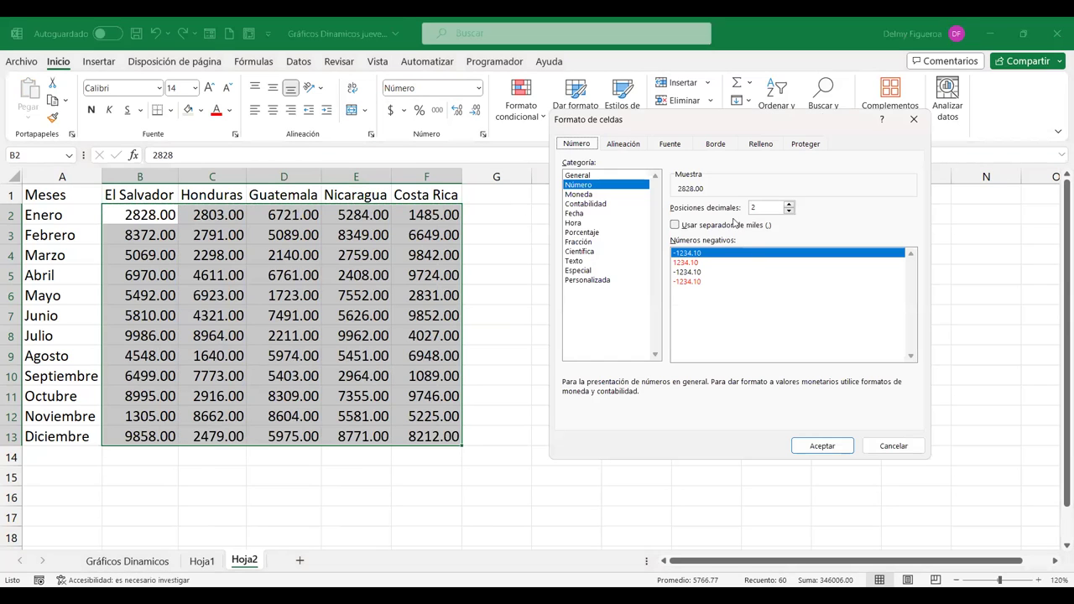
left_click(674, 225)
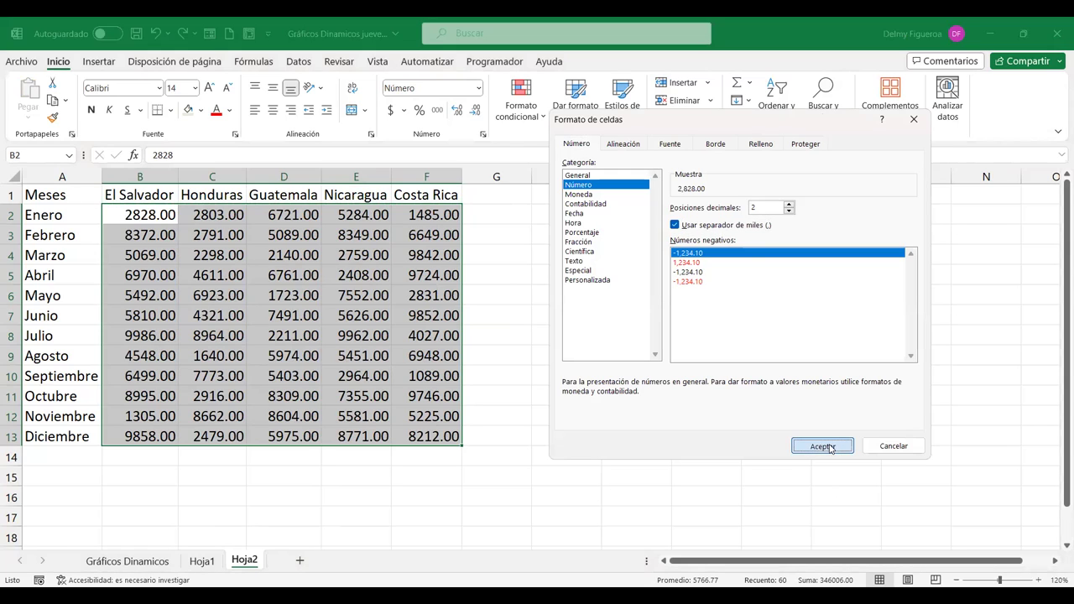
left_click(822, 444)
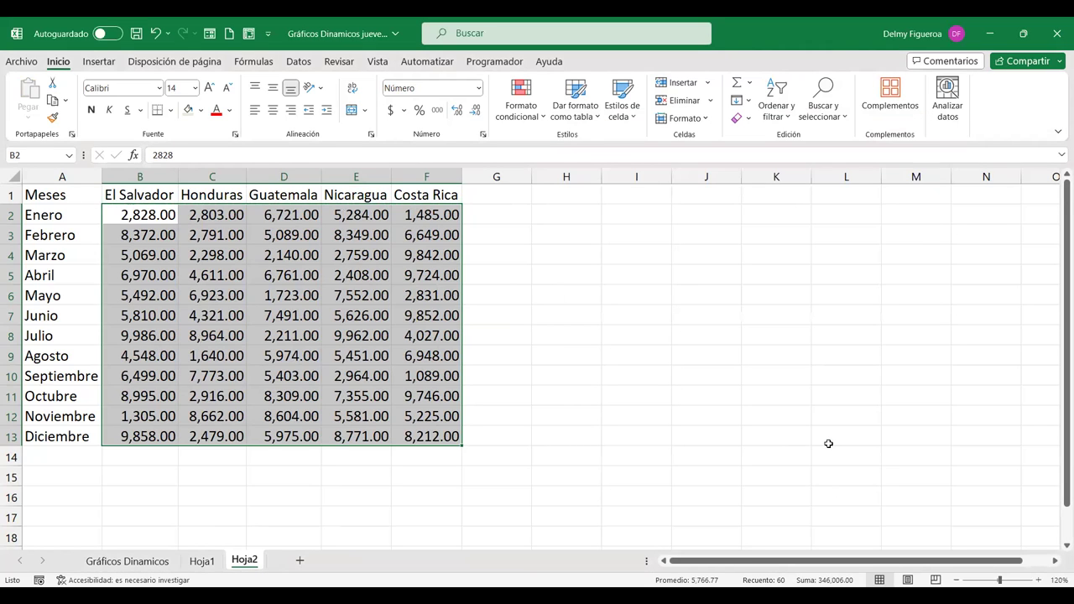
left_click(617, 197)
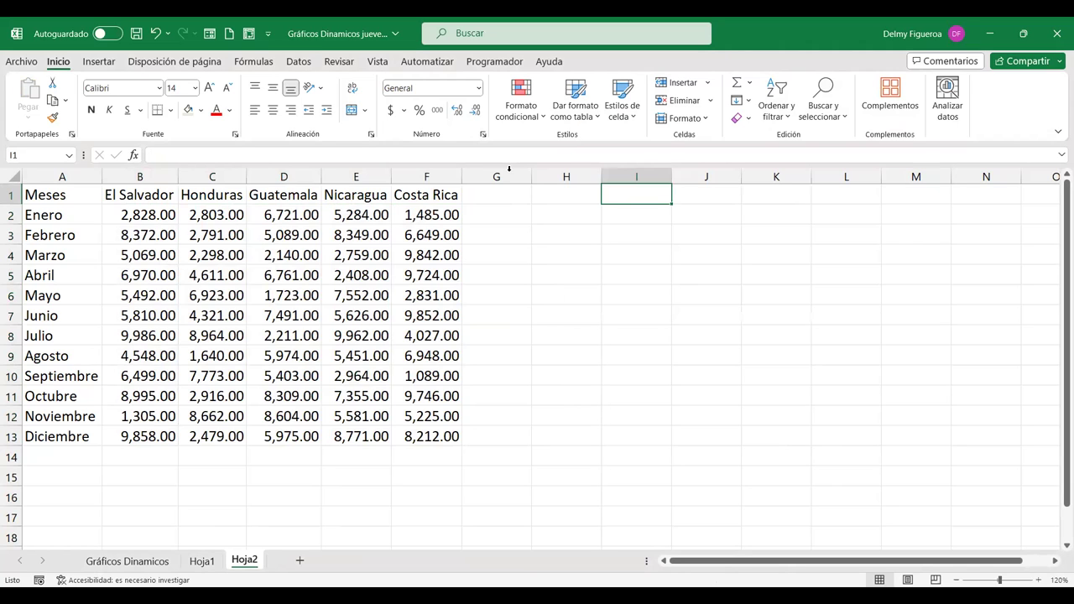
left_click(306, 63)
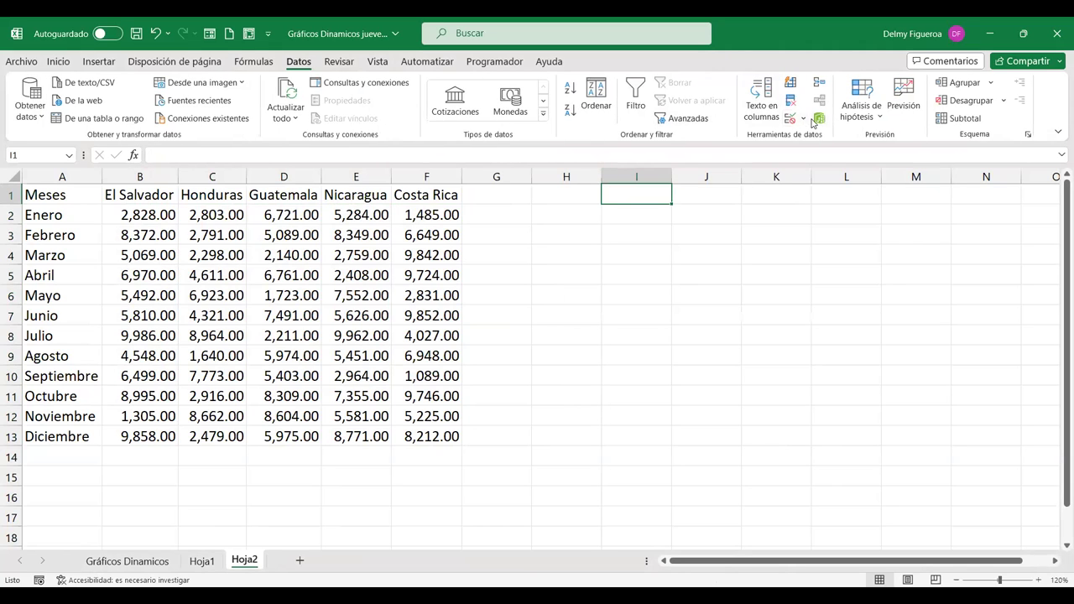
Give I1 a Lista data validation sourced from $A$2:$A$13 and select Julio.
key("alt+d")
key("l")
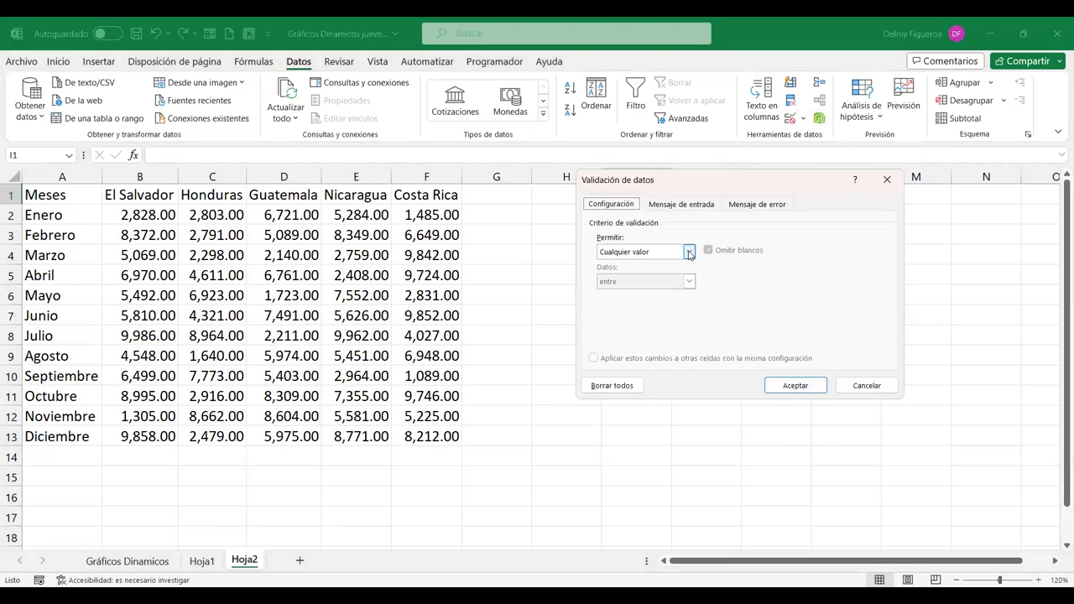
left_click(688, 252)
key("Return")
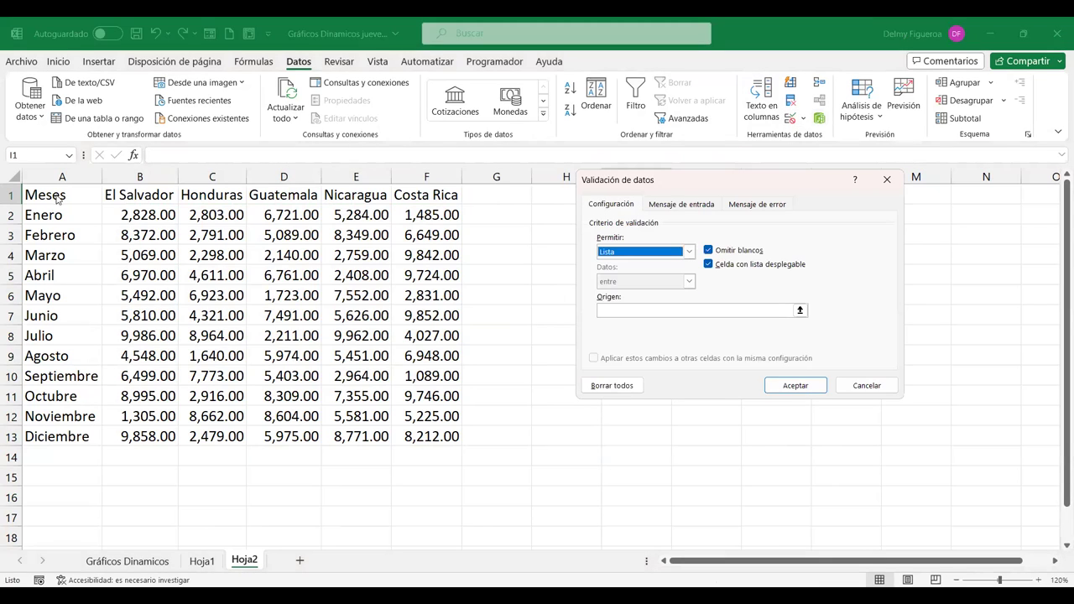
left_click(605, 310)
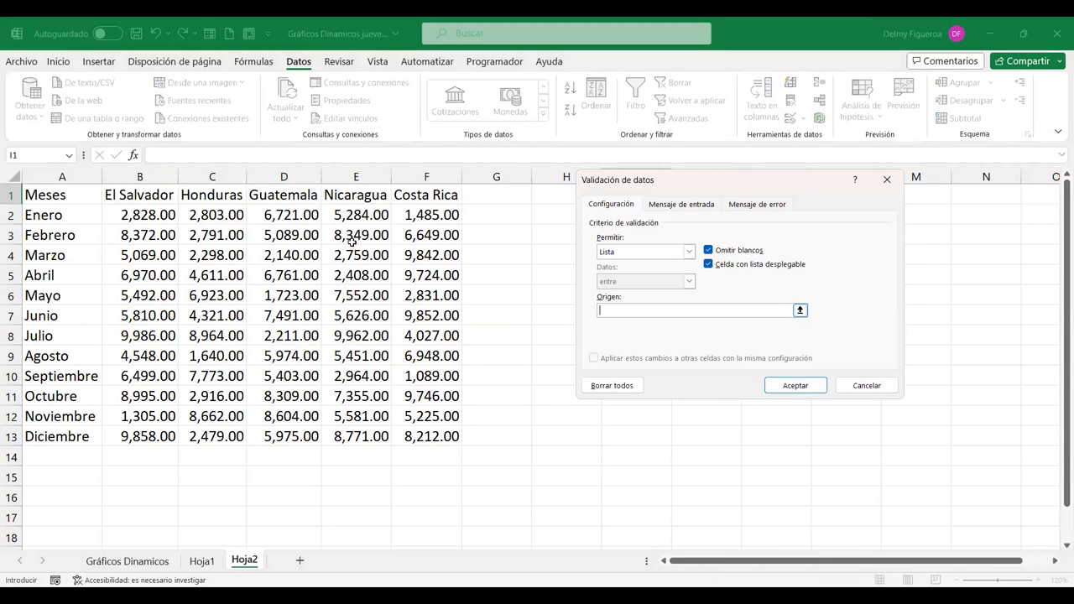
left_click_drag(67, 217, 67, 429)
left_click(791, 386)
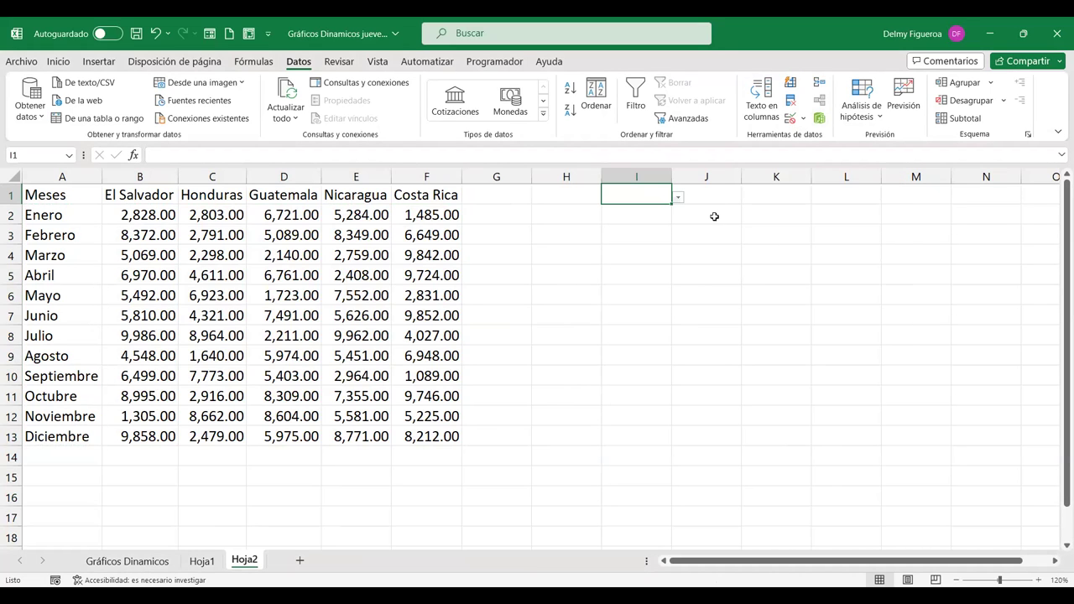
left_click(677, 197)
left_click(642, 281)
left_click(758, 197)
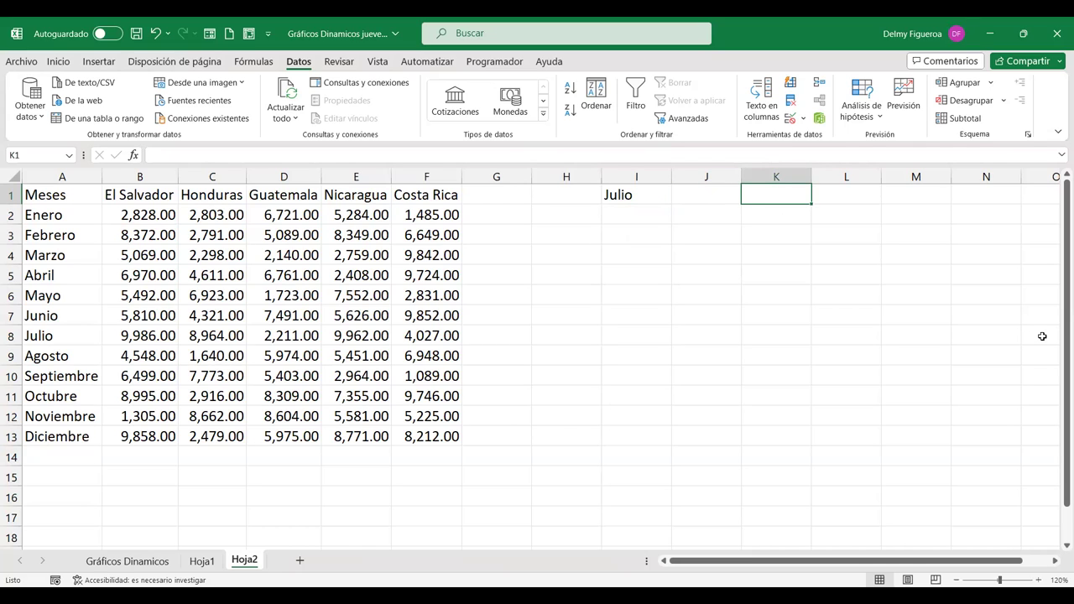
type("+i")
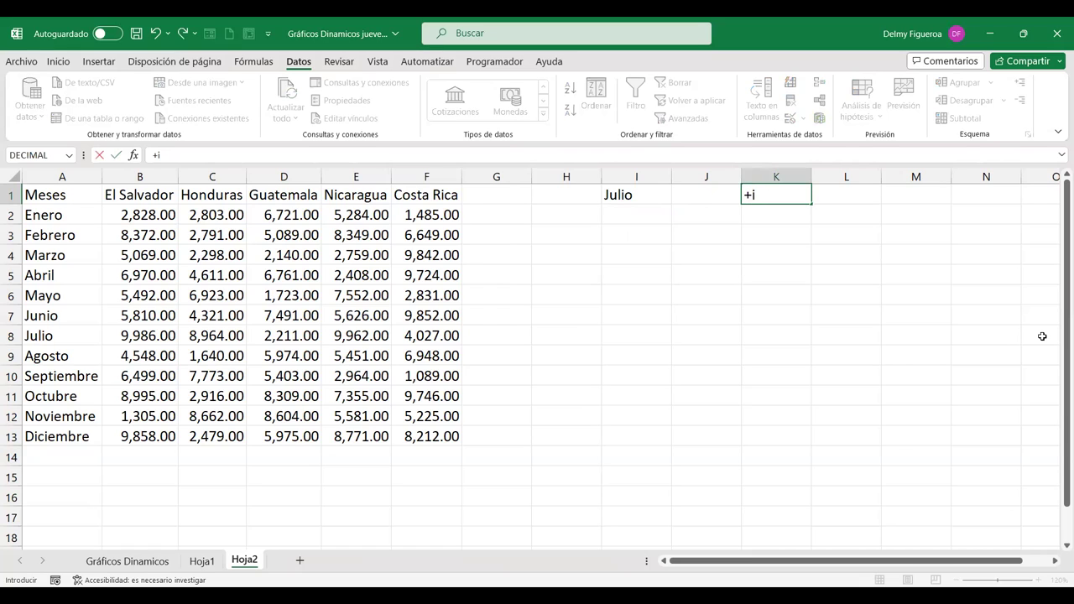
type("ndi")
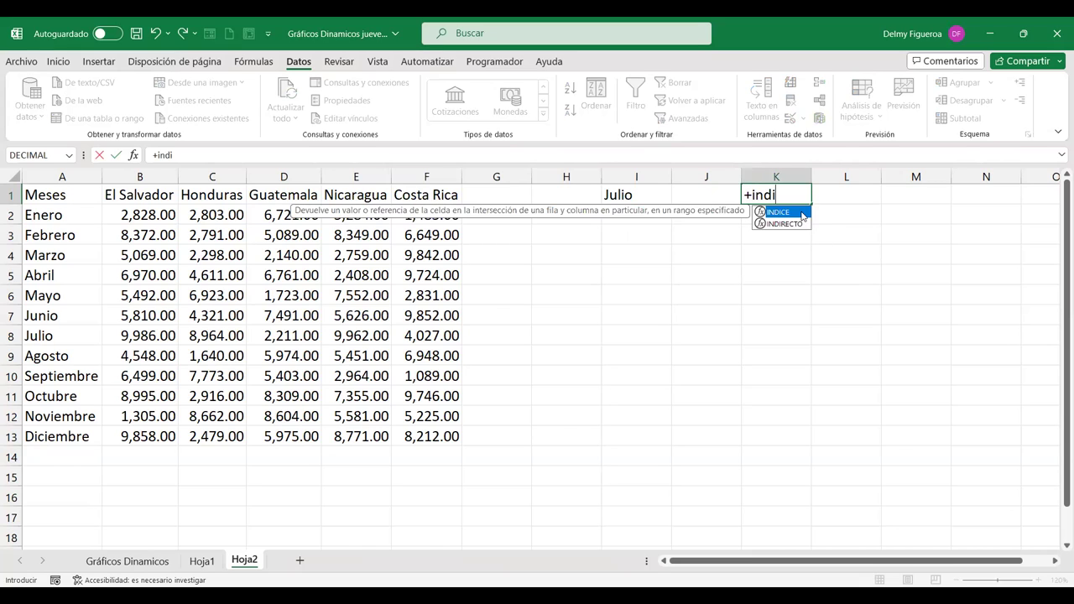
double_click(801, 215)
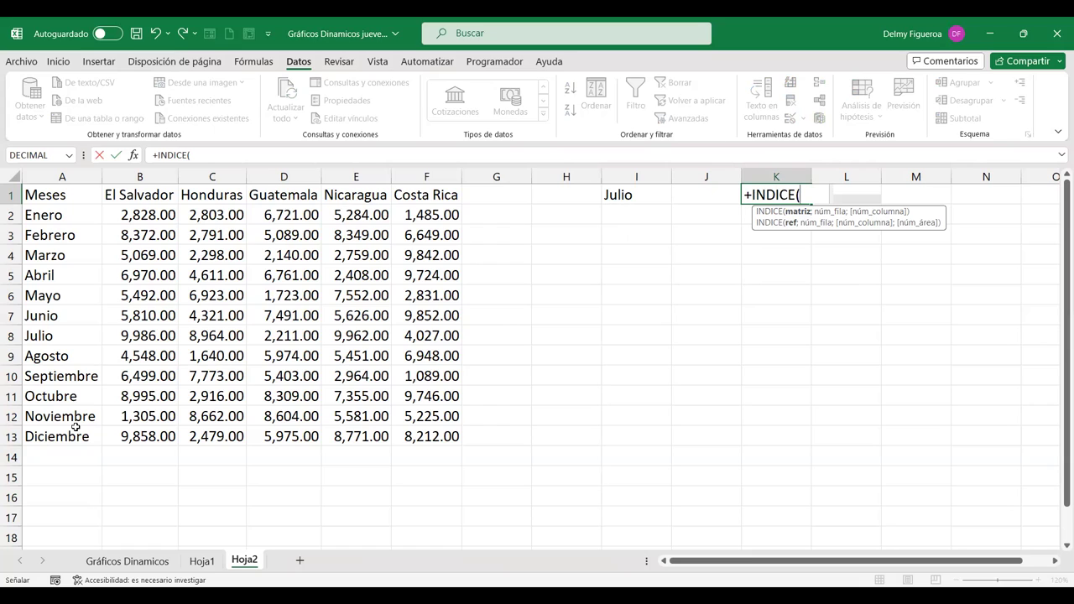
left_click_drag(43, 215, 75, 428)
type(";")
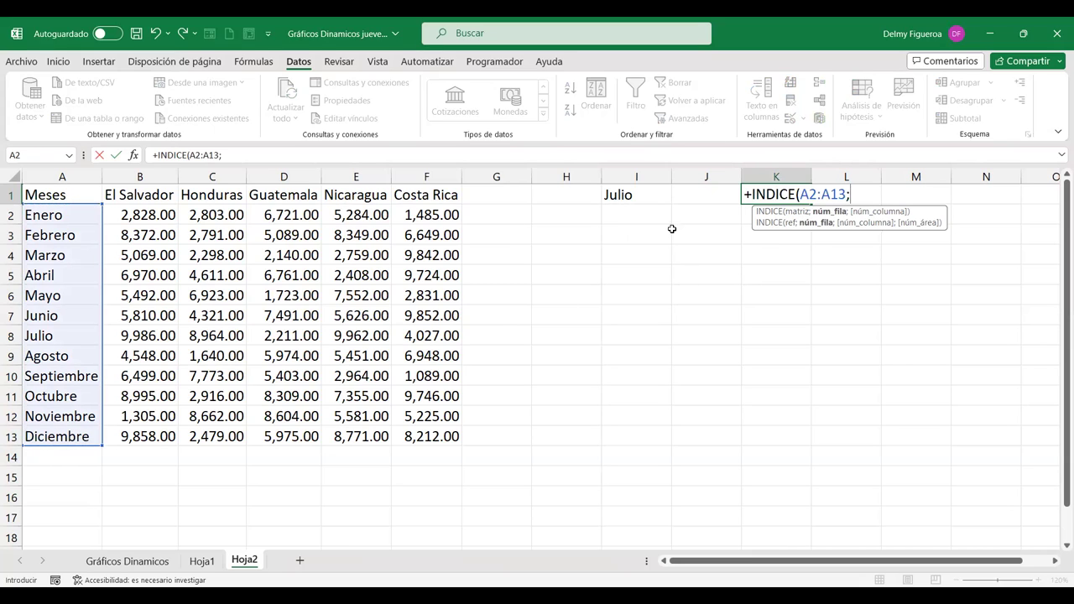
left_click(643, 194)
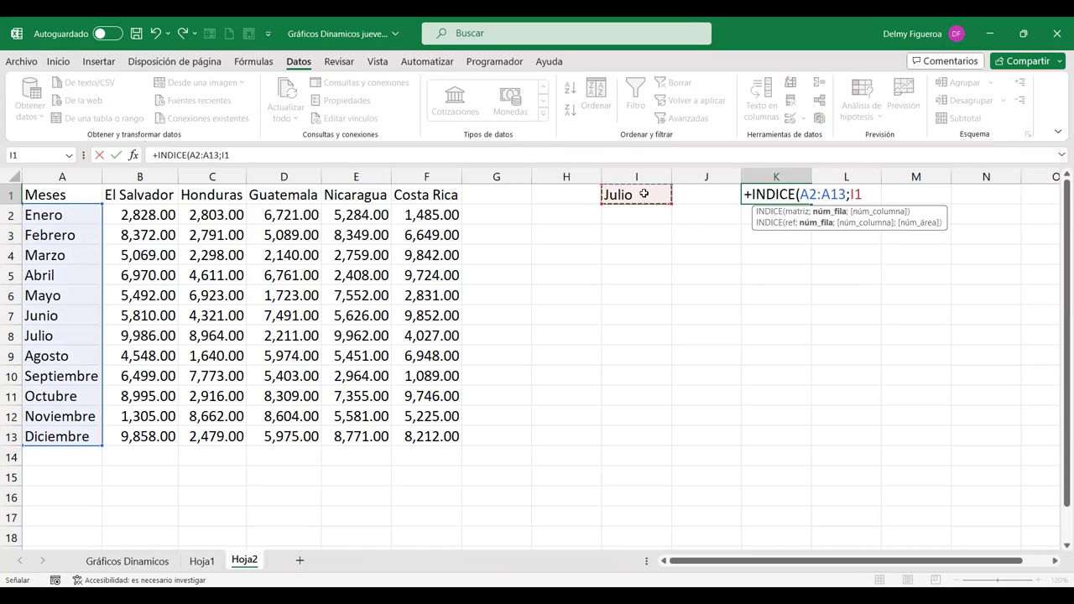
key("Return")
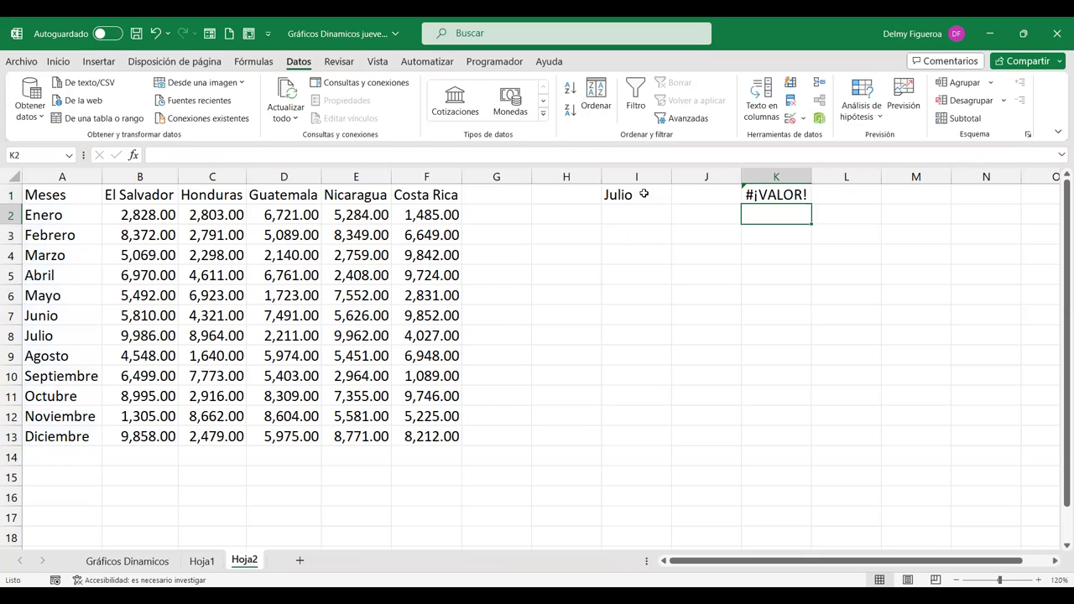
key("Up")
key("F2")
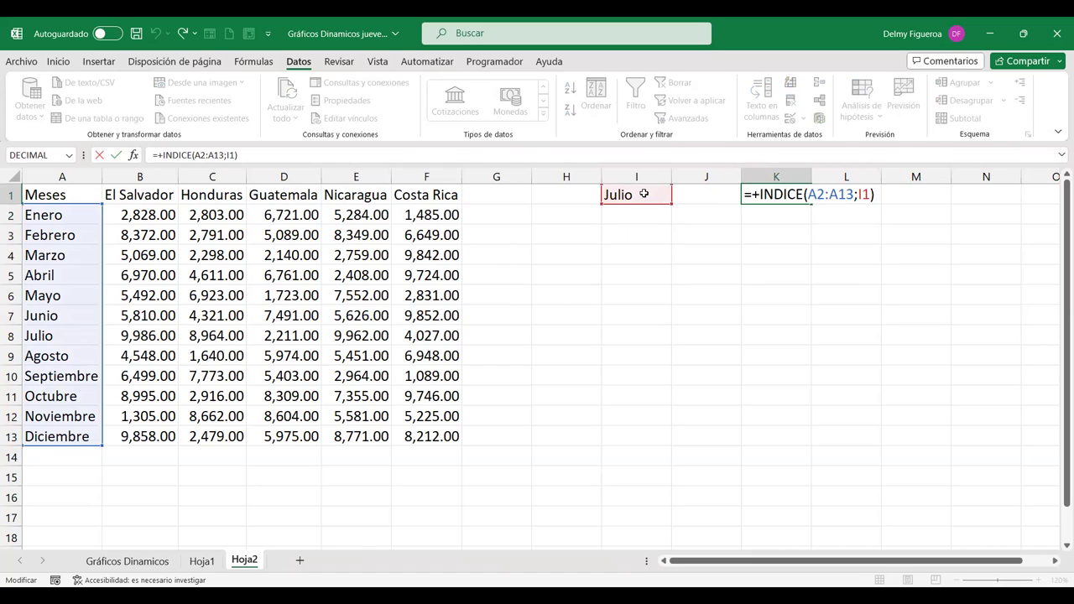
left_click(864, 194)
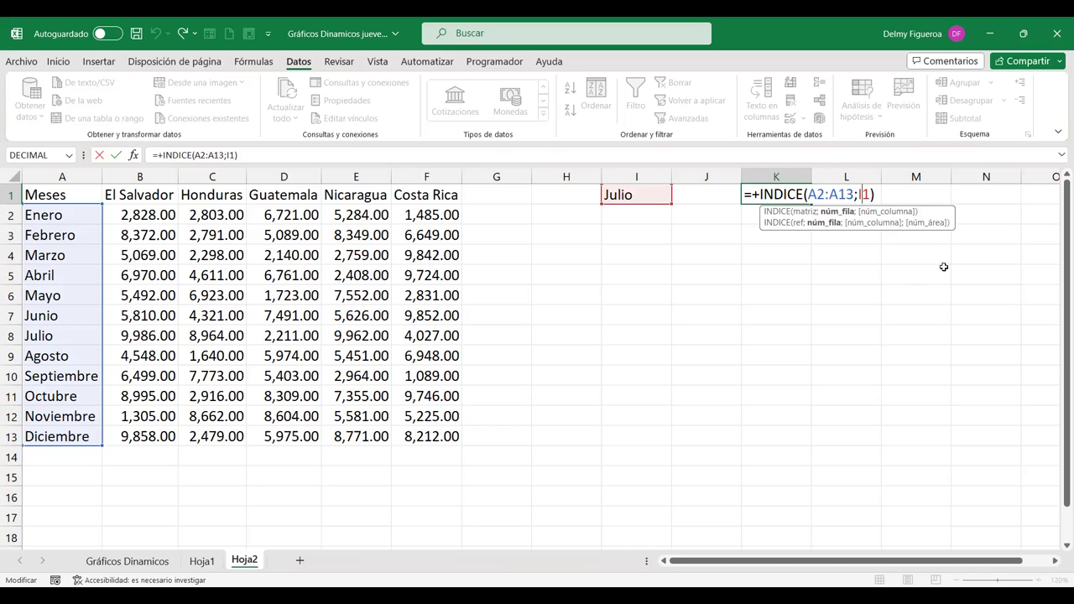
key("ctrl+Return")
key("Delete")
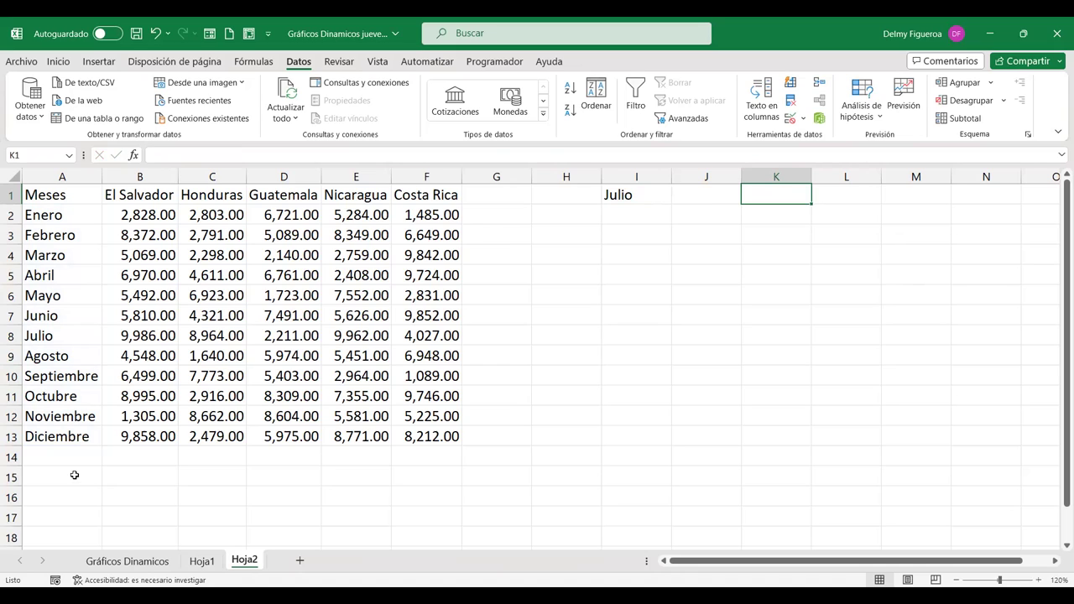
Label A15 'Mes' and copy the country headers from B1:F1 into B15:F15.
left_click(74, 476)
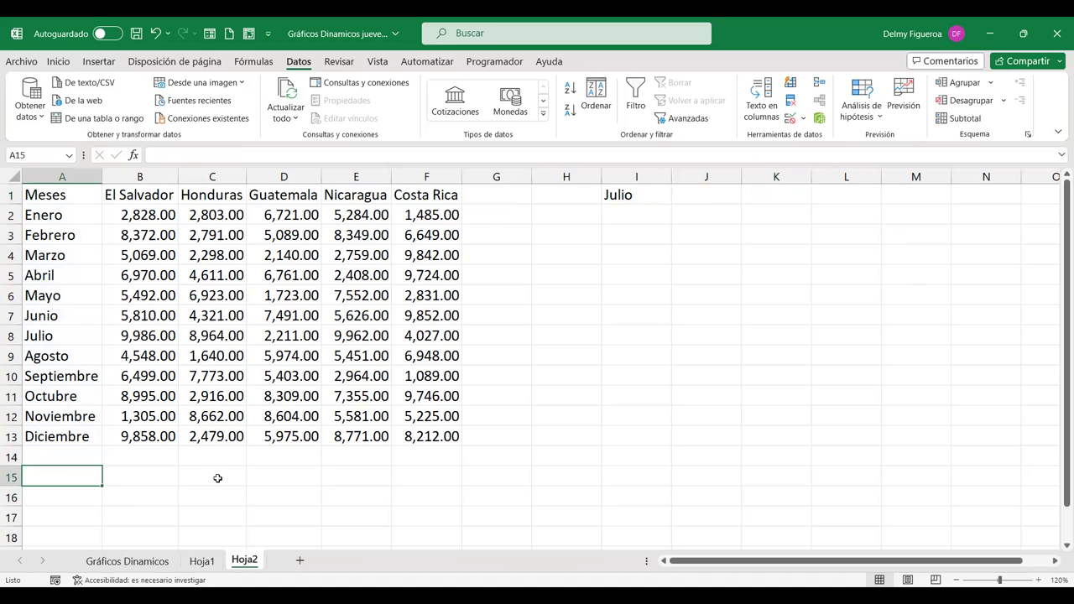
type("Mes")
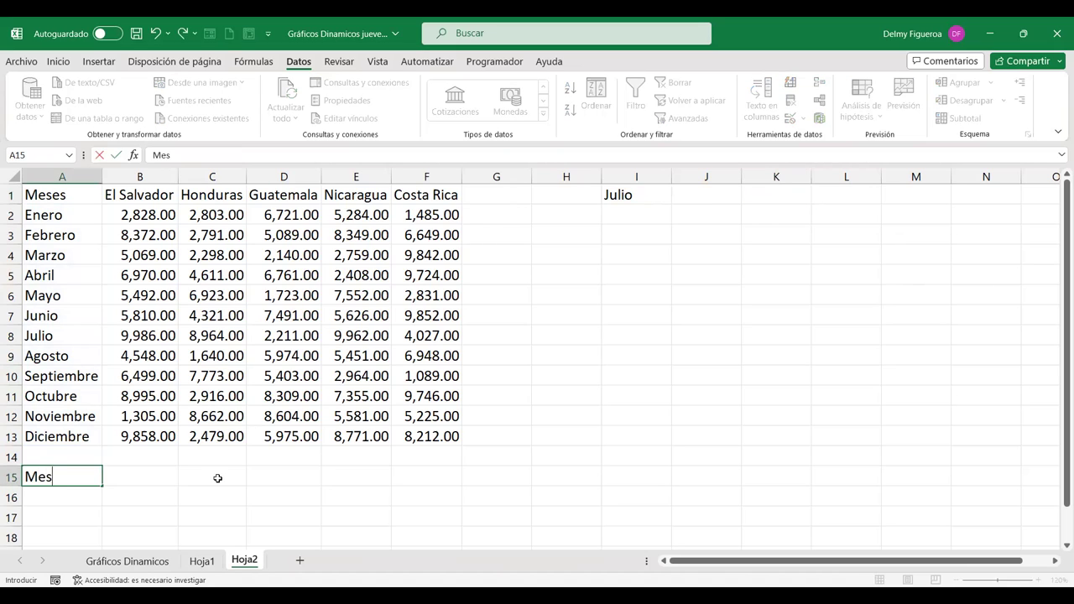
key("Tab")
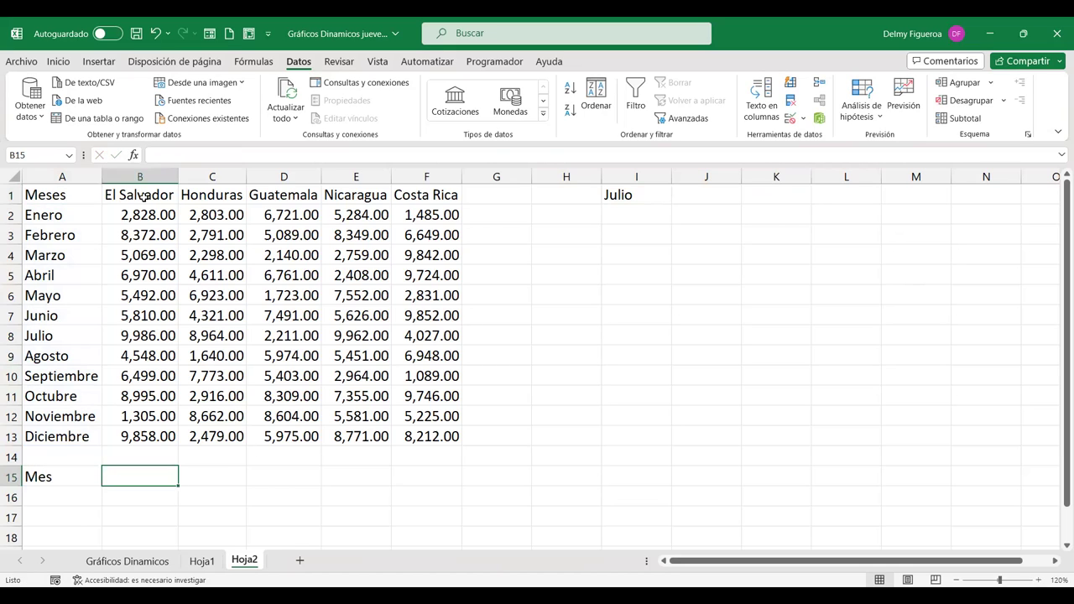
left_click_drag(140, 196, 444, 195)
key("ctrl+c")
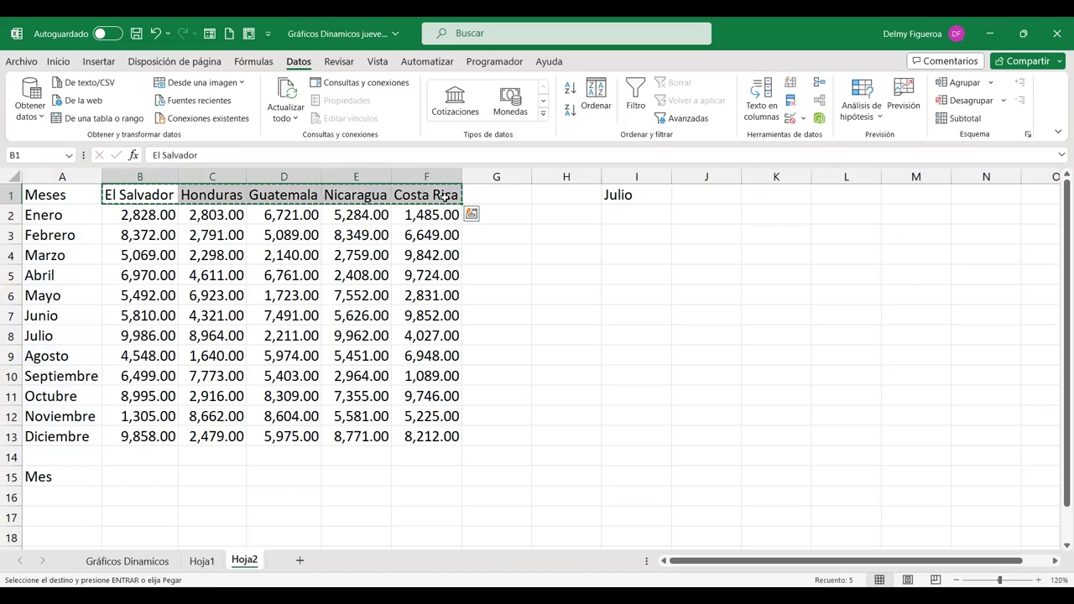
left_click(136, 461)
left_click(136, 471)
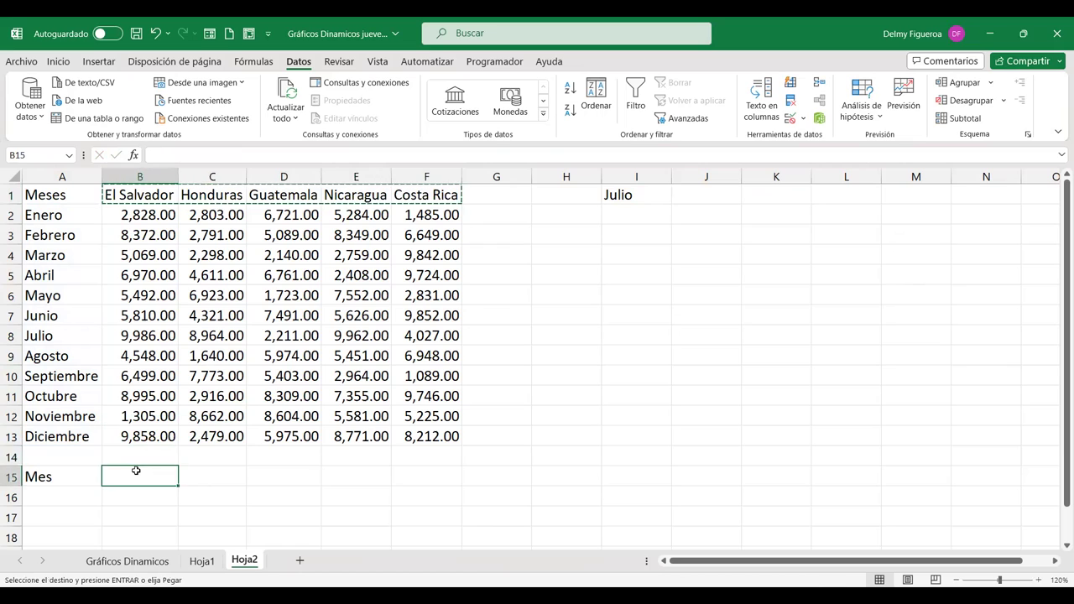
key("ctrl+v")
Link A16 to the chosen month with =+I1 so it shows Julio.
left_click(77, 494)
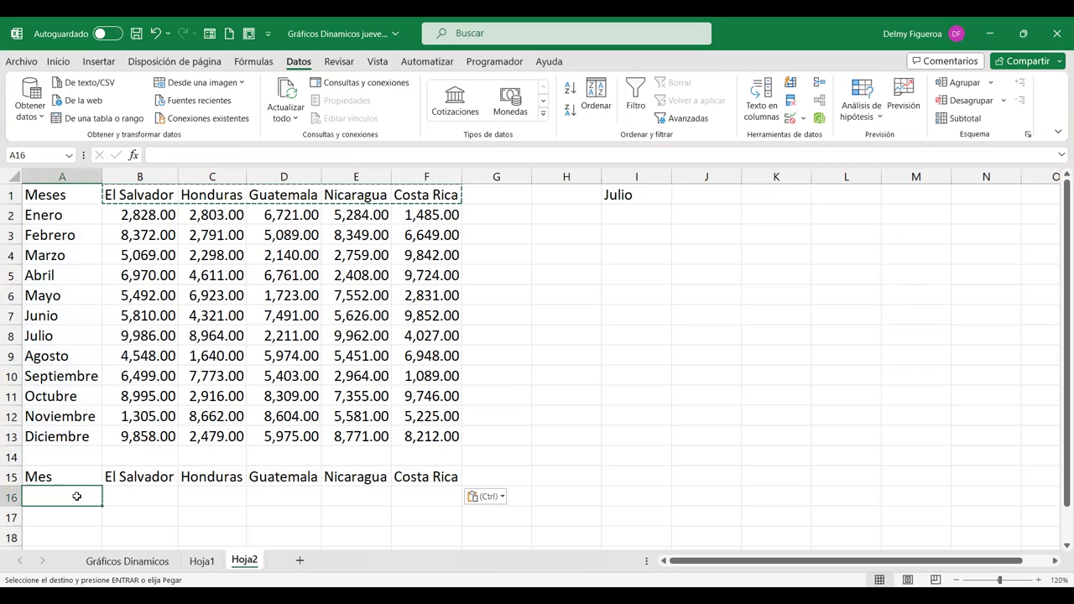
type("+")
left_click(638, 191)
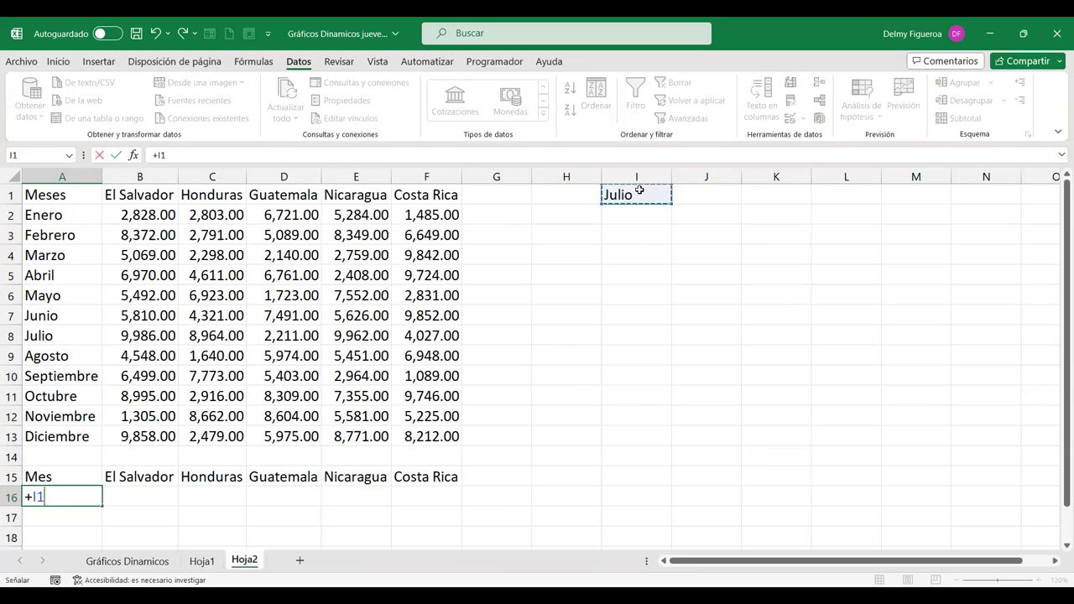
key("Return")
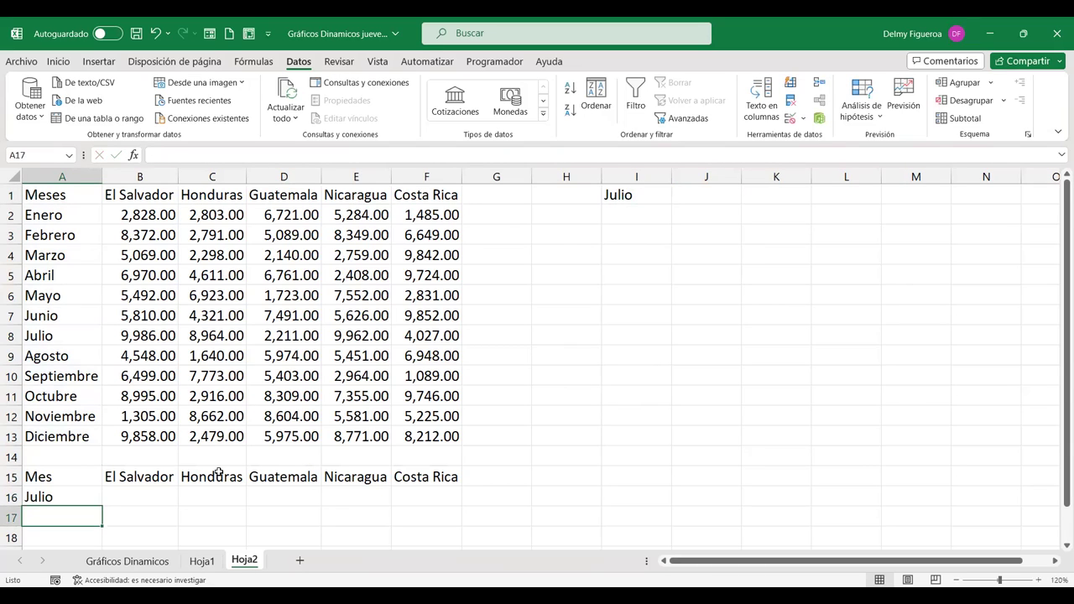
left_click(129, 499)
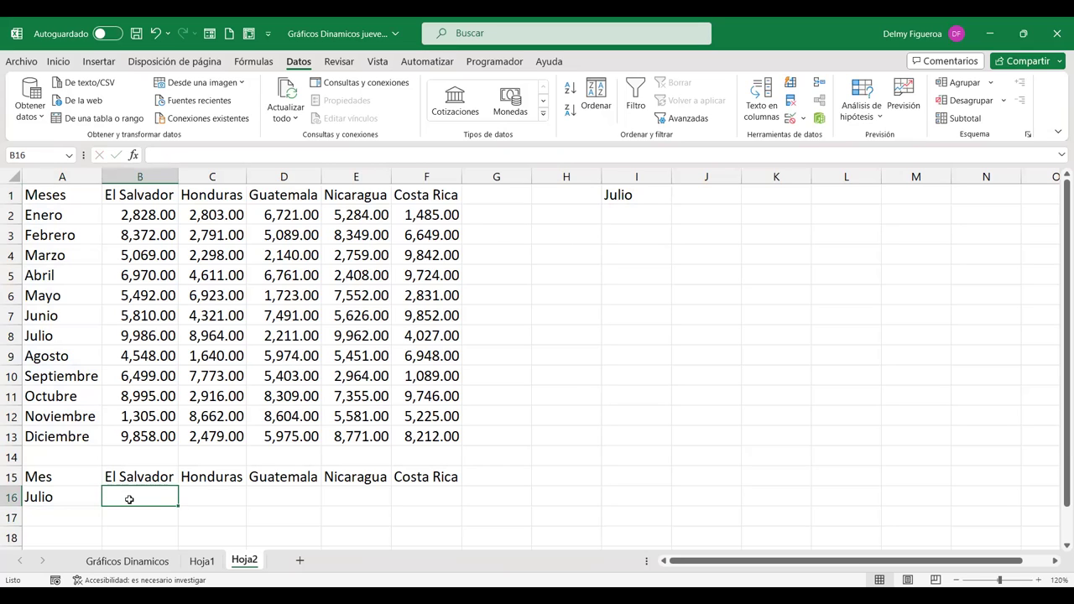
left_click(70, 494)
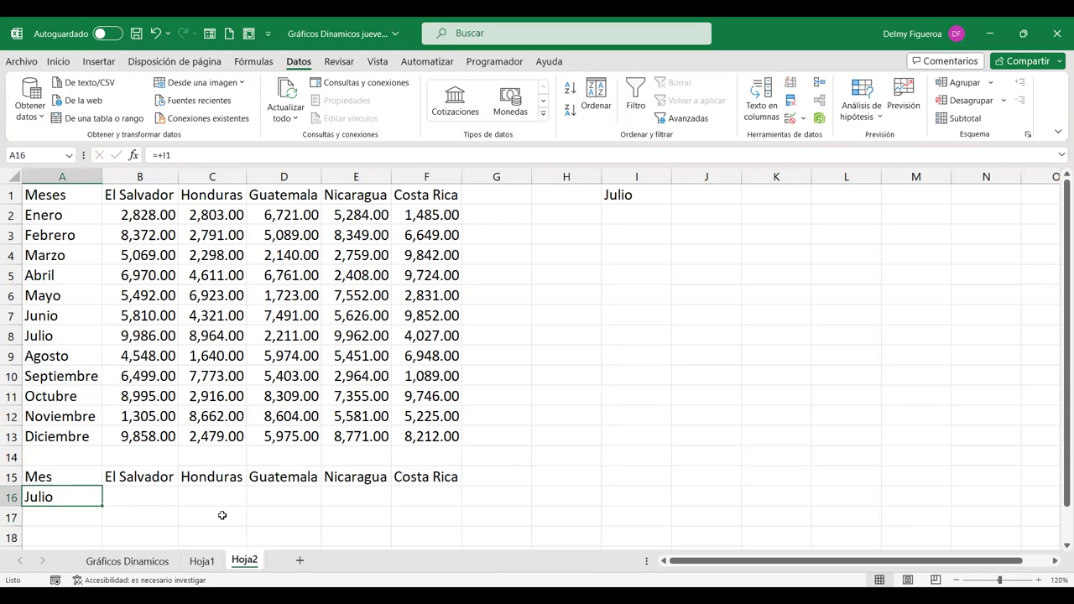
left_click(153, 495)
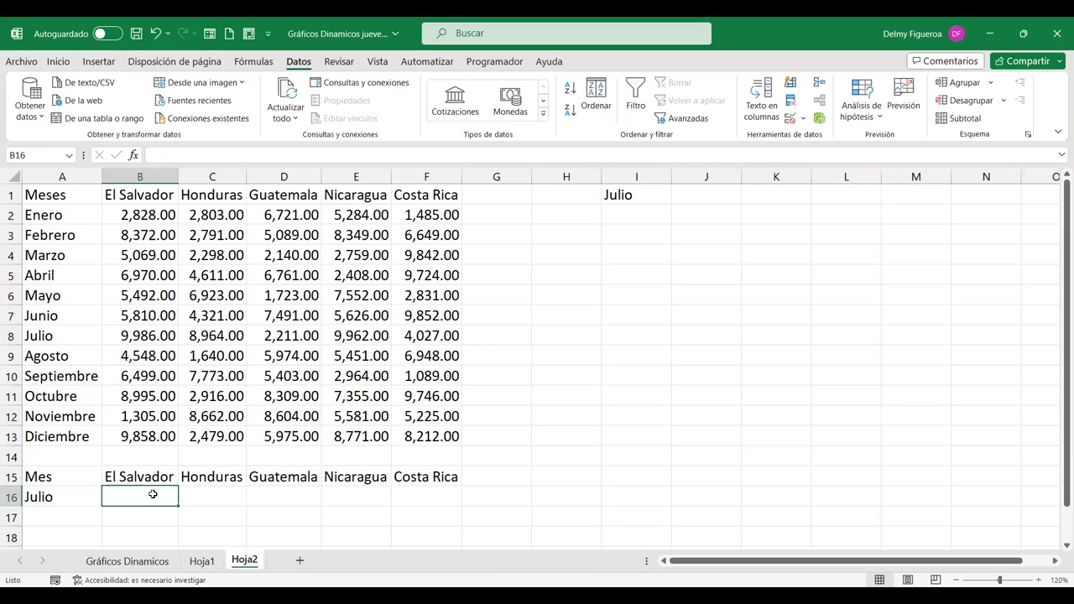
Enter =+BUSCARV(A16;A2:F13;2) in B16 to look up El Salvador's value.
type("+")
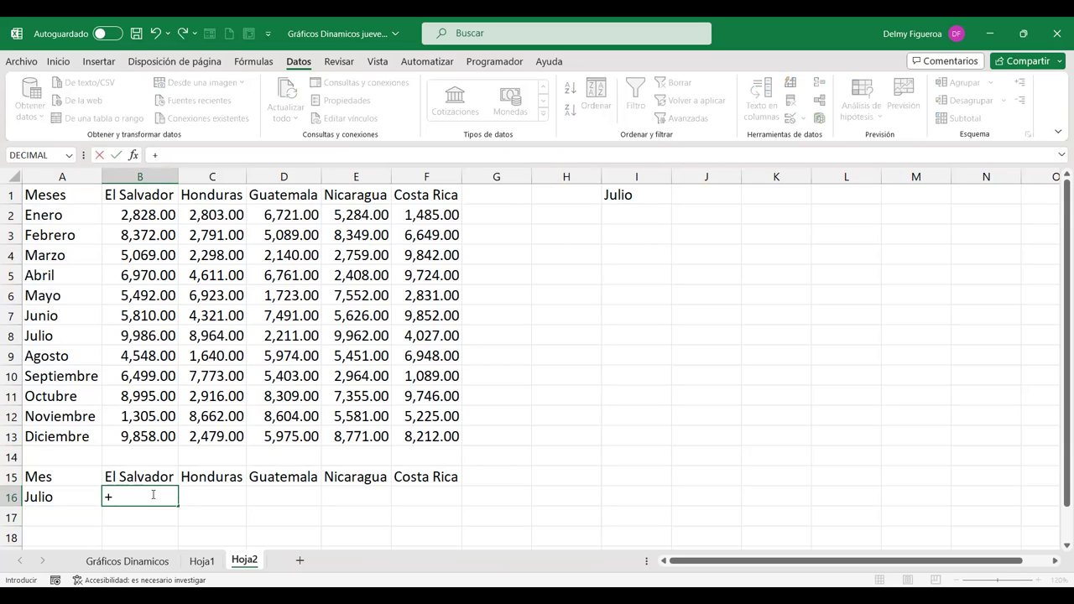
type("bus")
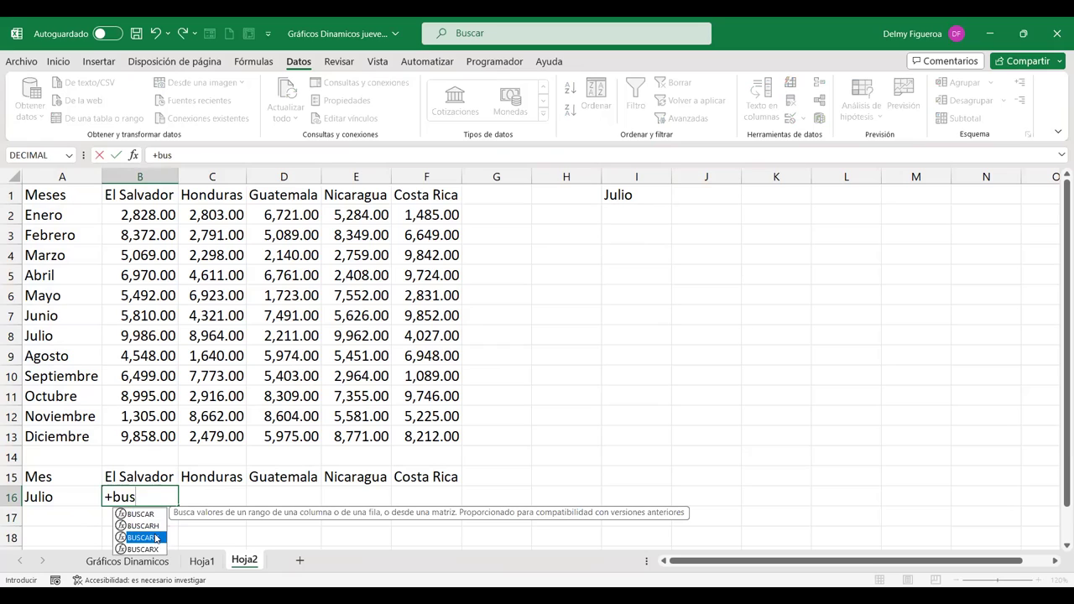
double_click(135, 532)
left_click(64, 496)
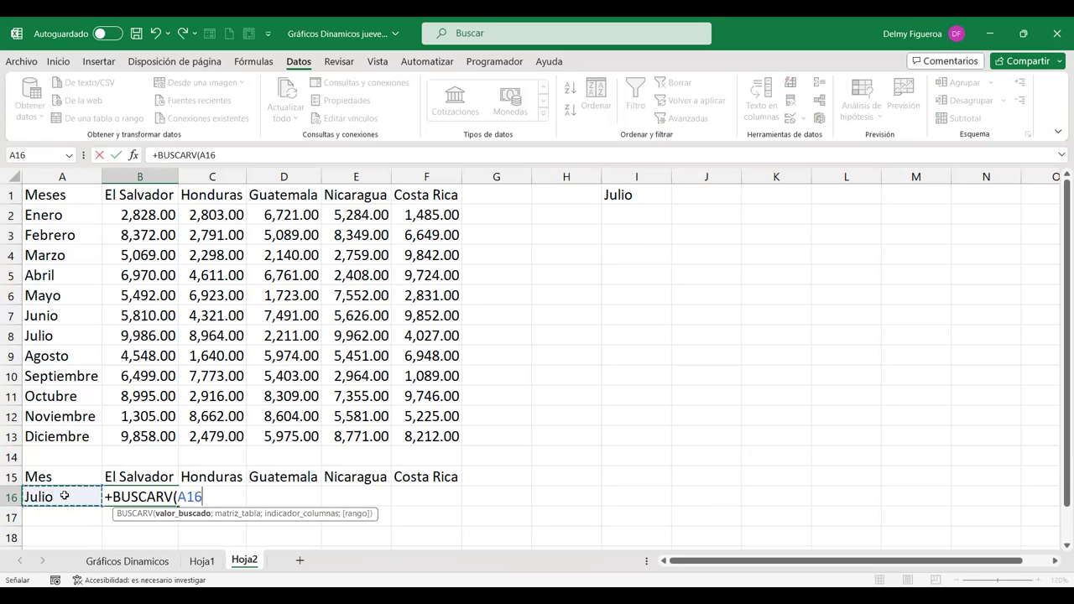
type(";")
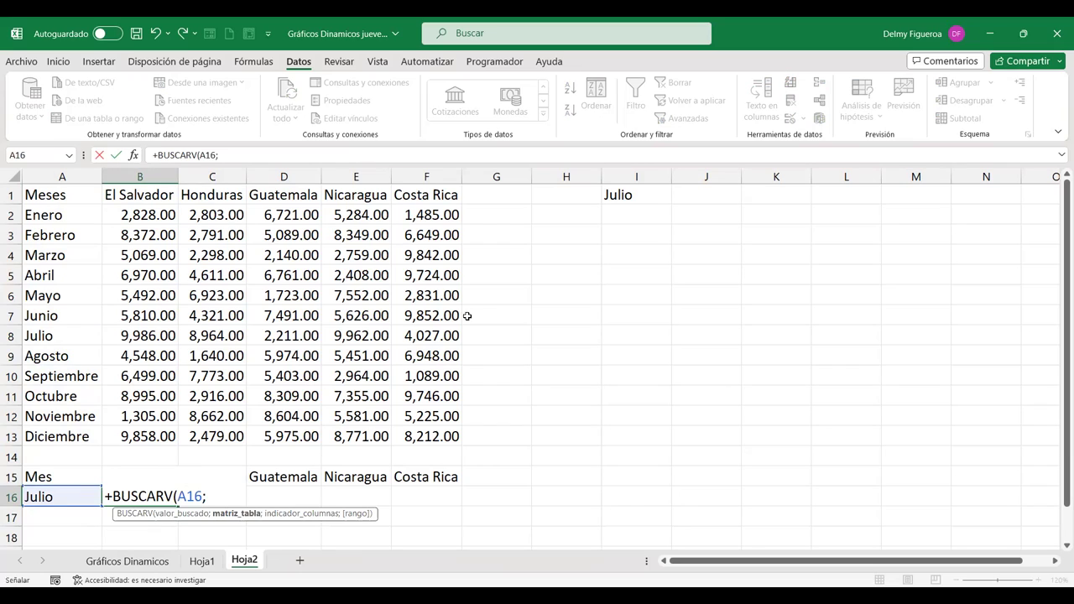
left_click_drag(461, 432, 442, 434)
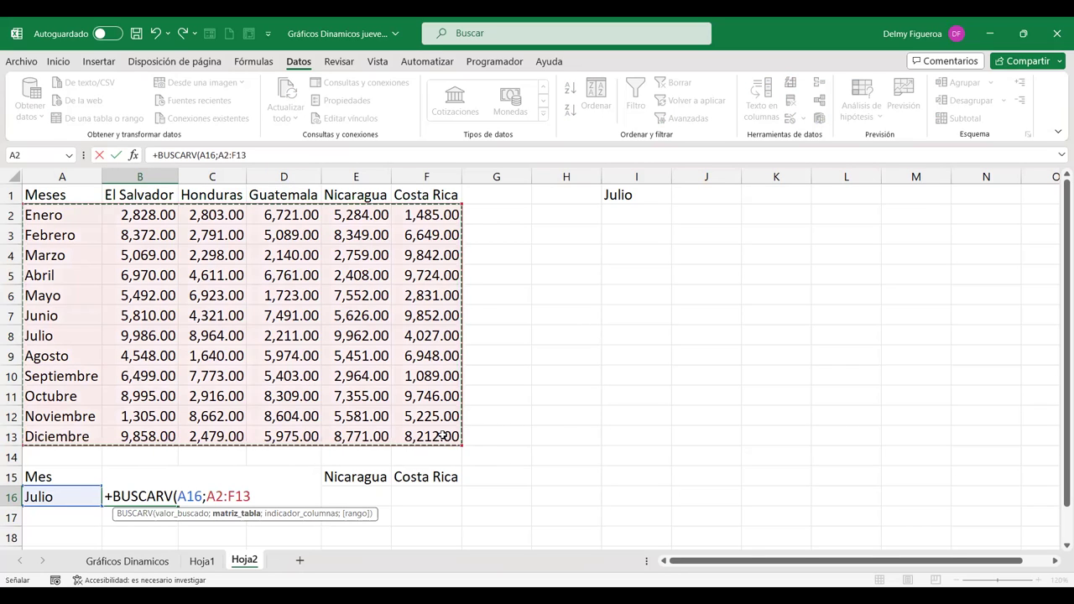
type(";")
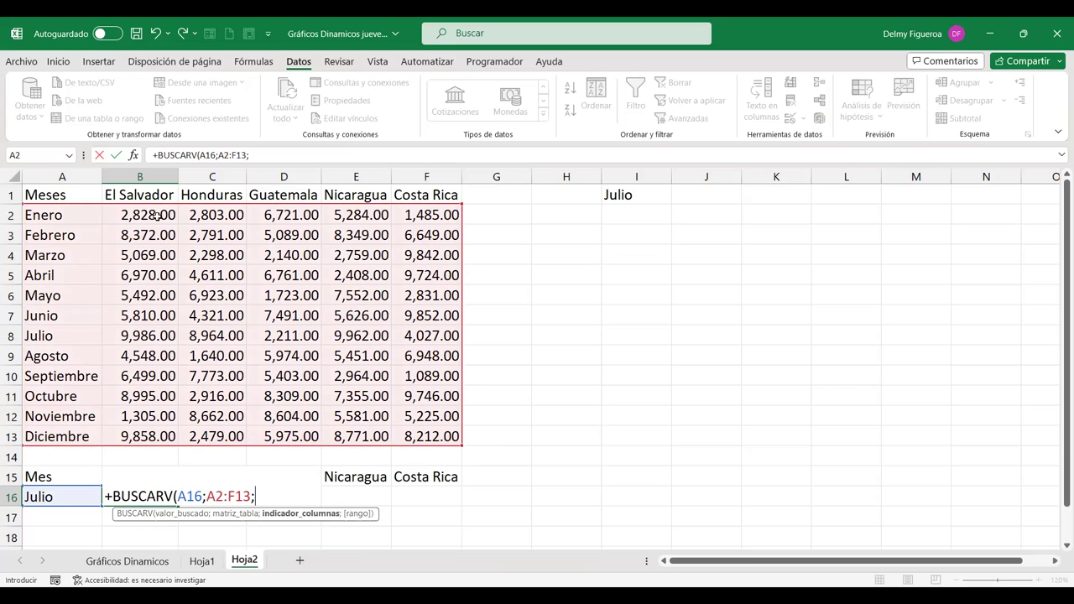
type("2")
key("Return")
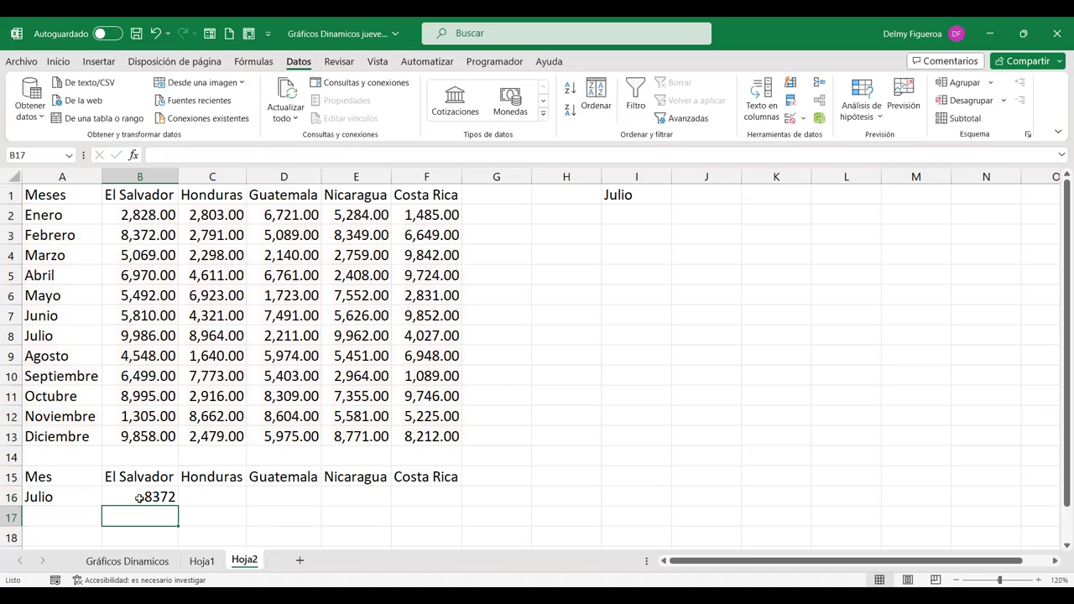
Review the B16 lookup formula's arguments without changing them.
left_click(139, 497)
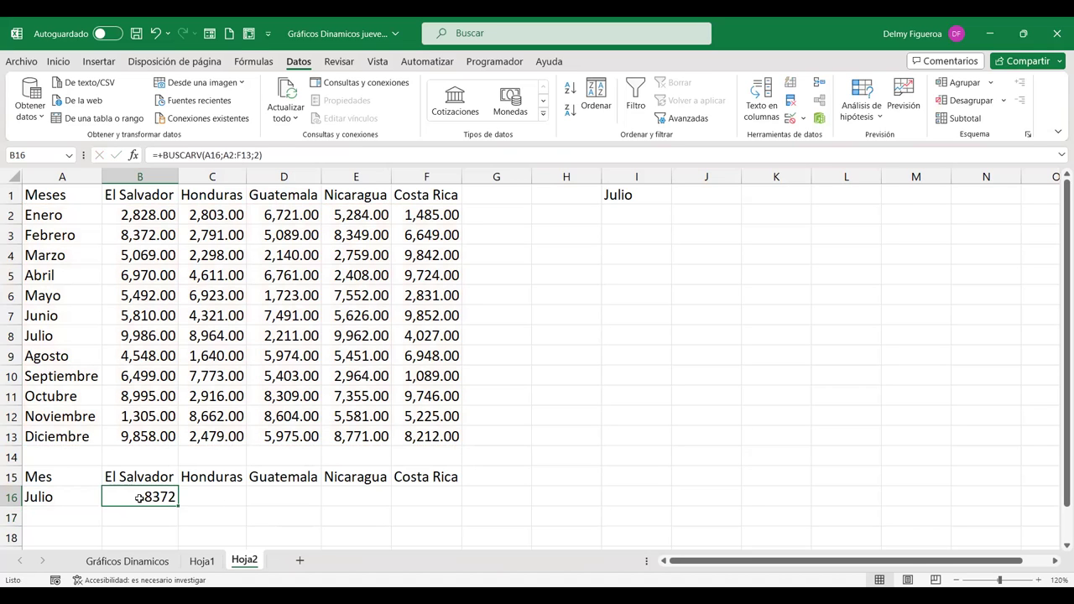
double_click(139, 497)
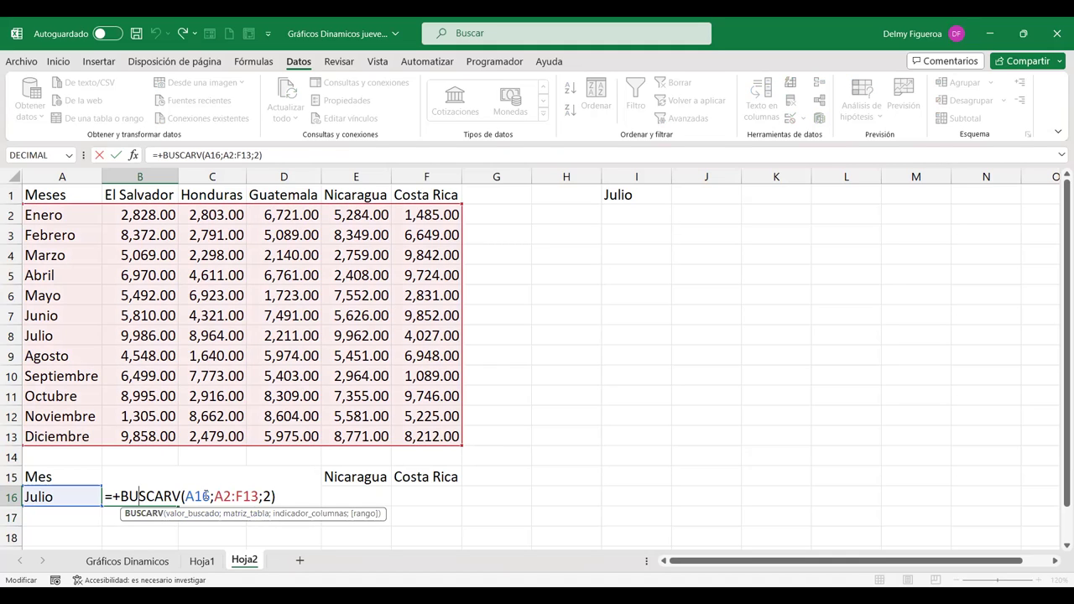
left_click(204, 496)
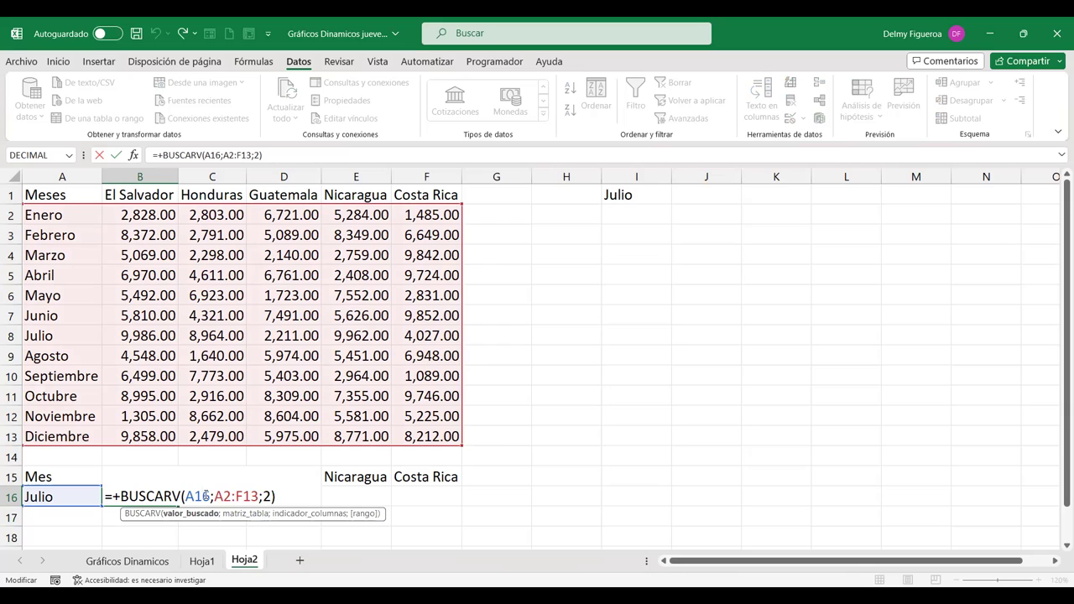
left_click(227, 497)
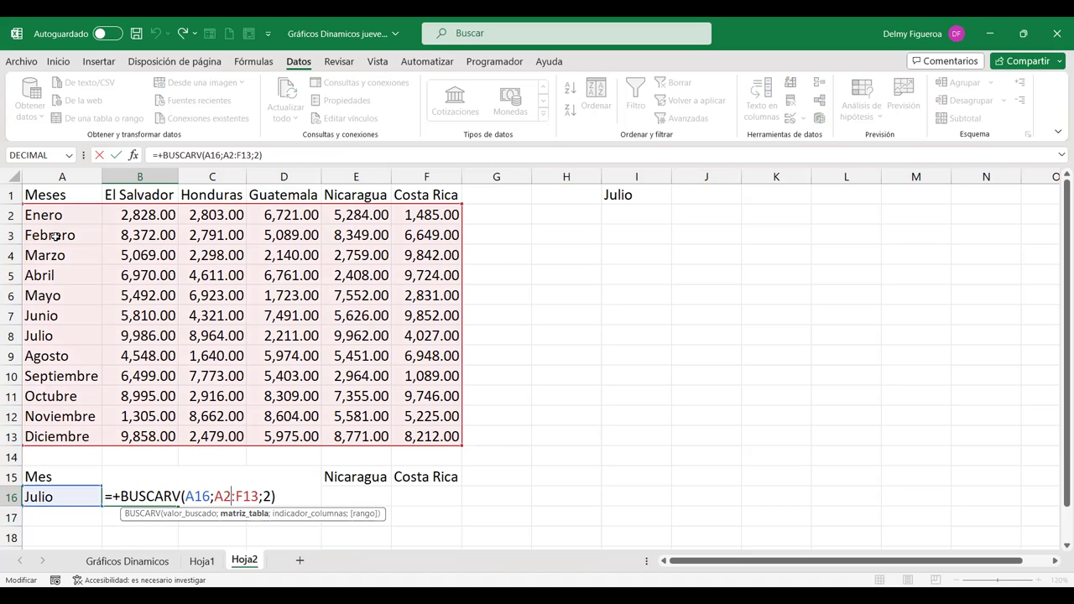
key("Return")
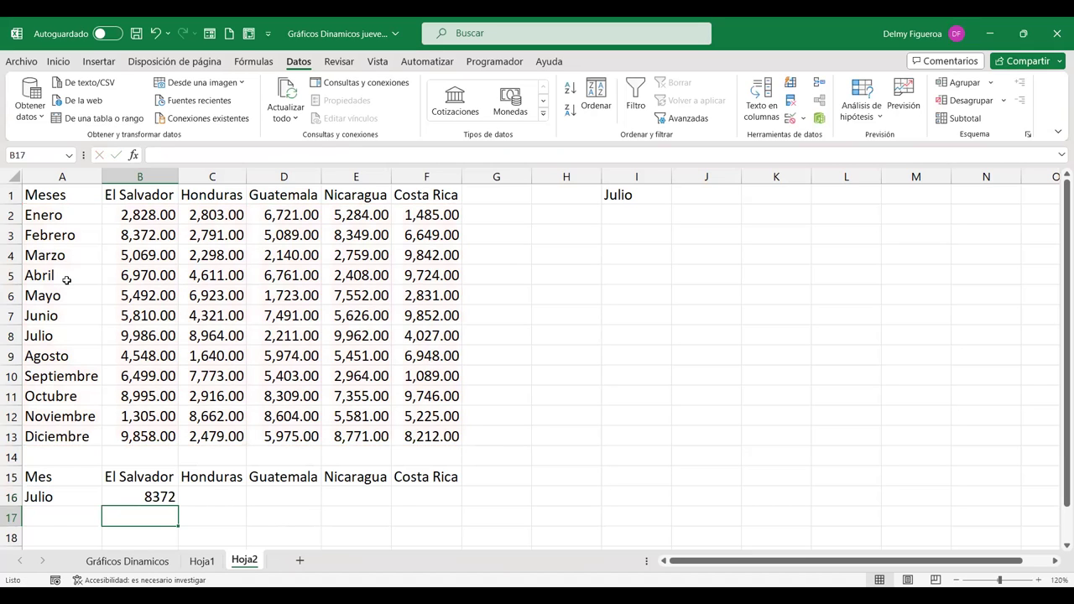
Add FALSO for exact matching so B16 returns El Salvador's Julio value 9986.
double_click(144, 496)
left_click(262, 495)
key("Right")
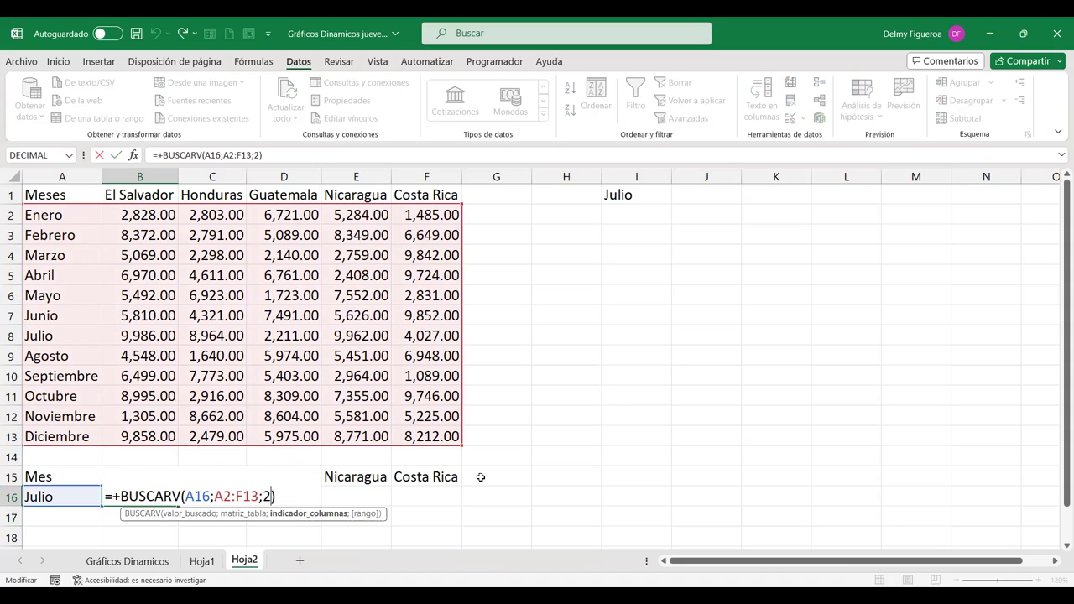
type(";")
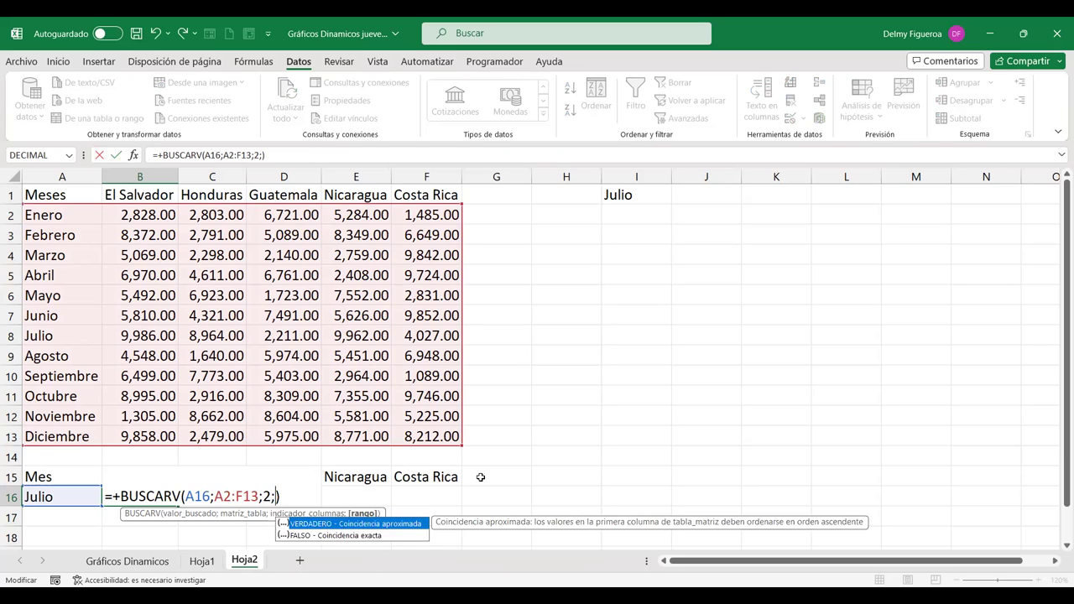
double_click(365, 533)
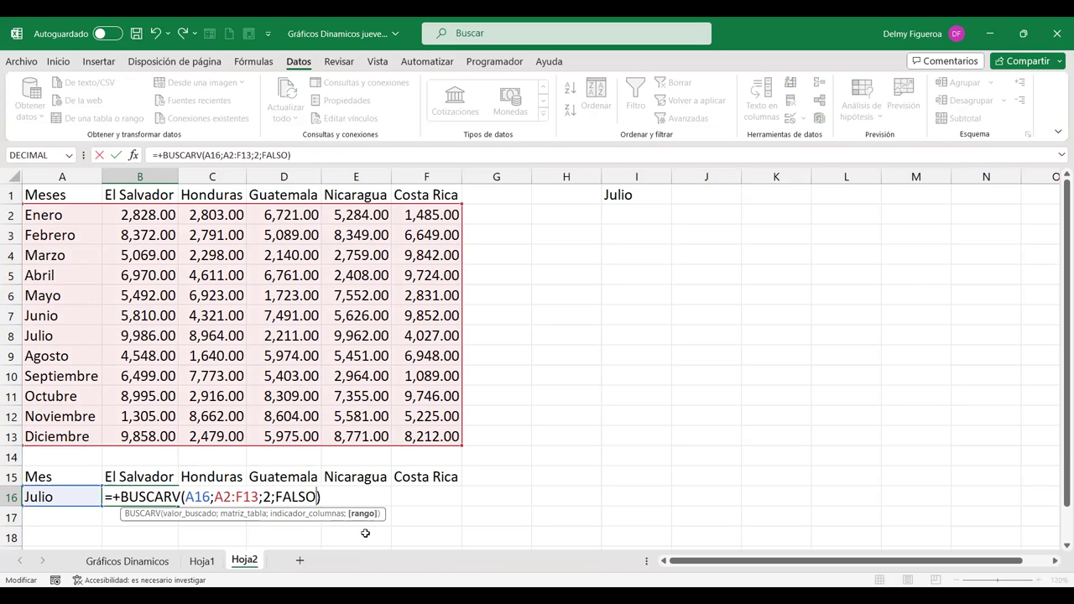
key("Return")
key("Up")
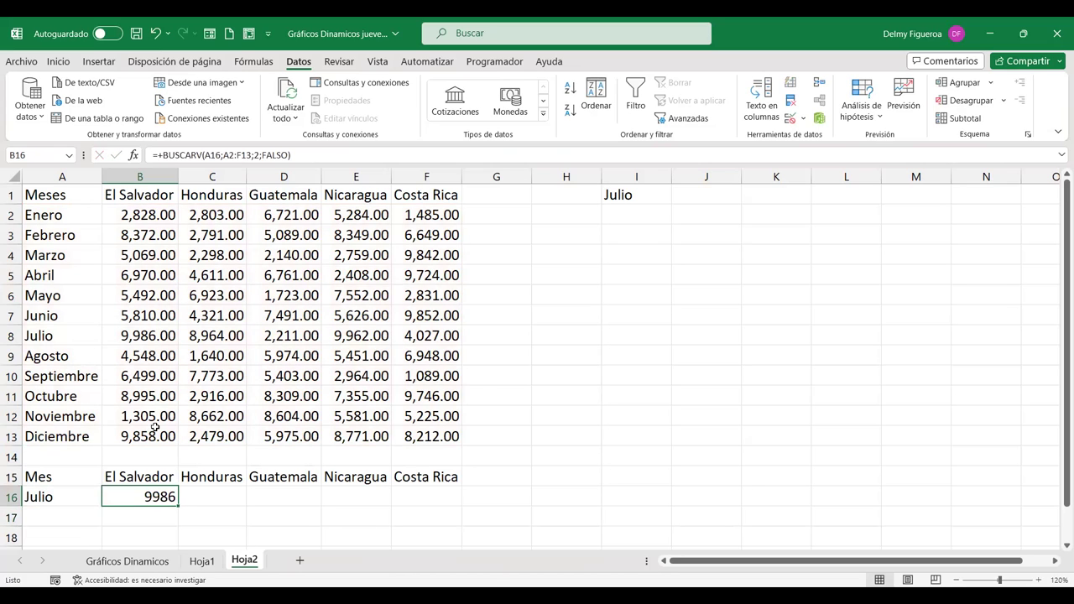
left_click(60, 65)
Apply accounting format to B16 and copy its BUSCARV formula text.
left_click(478, 88)
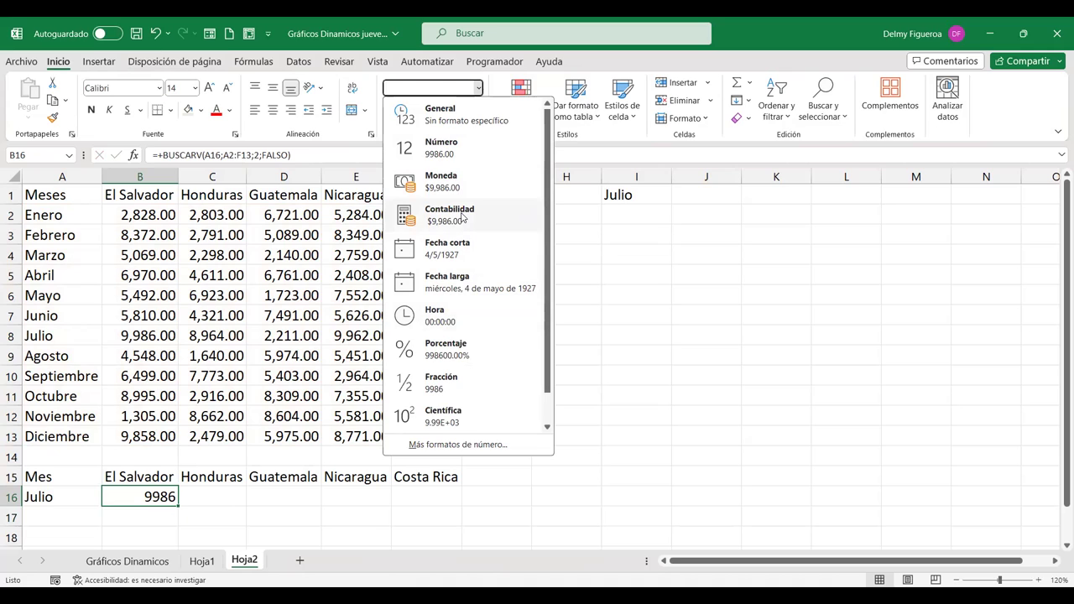
left_click(463, 218)
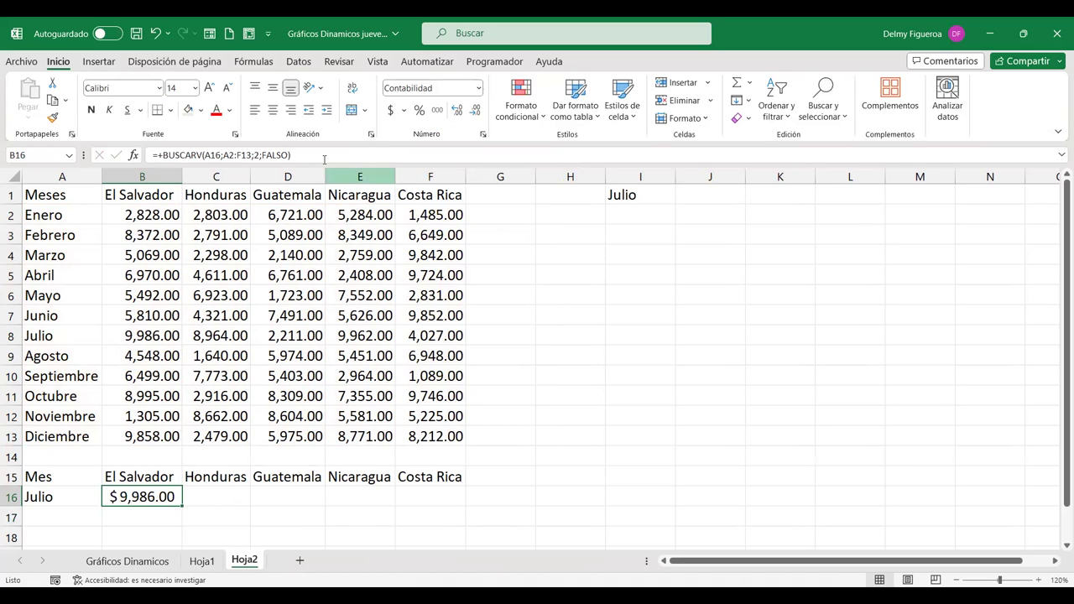
left_click(217, 155)
left_click_drag(291, 155, 71, 158)
key("ctrl+c")
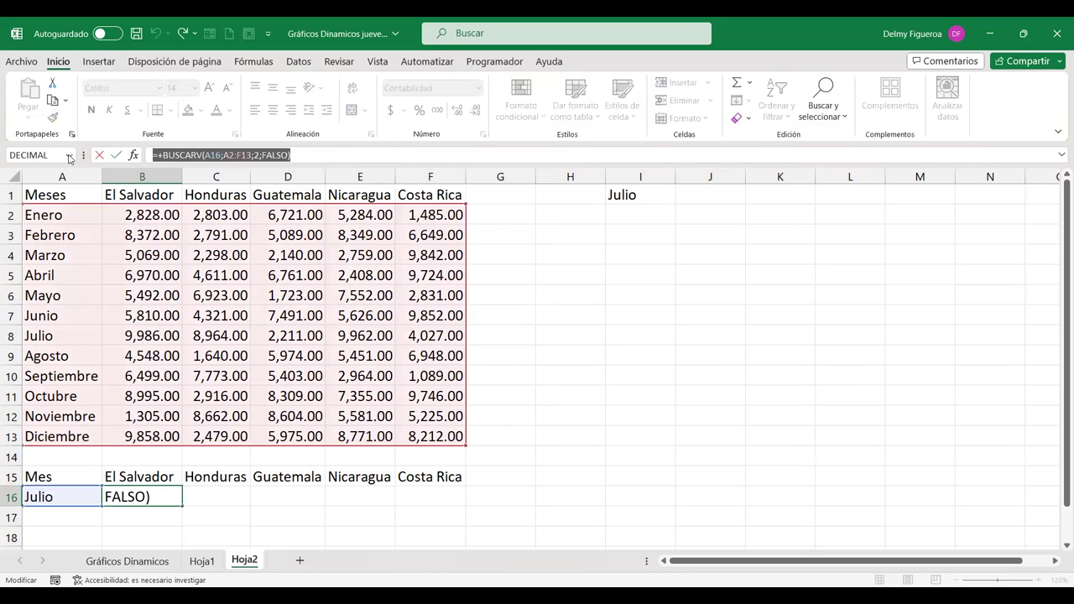
key("Return")
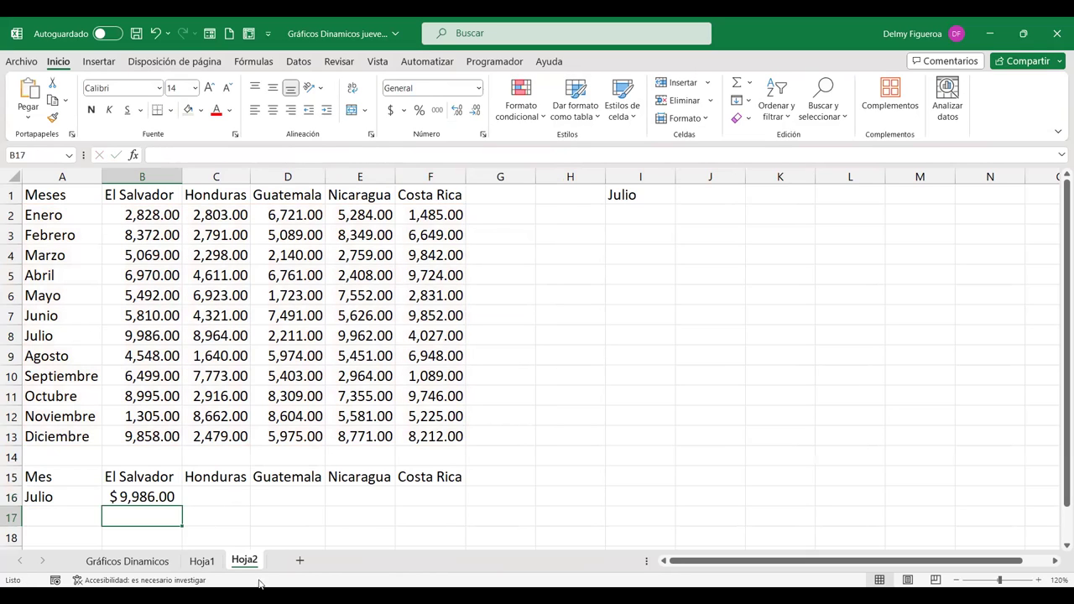
Paste the lookup into C16 with column index 3, returning Honduras's 8964.
left_click(227, 495)
key("ctrl+v")
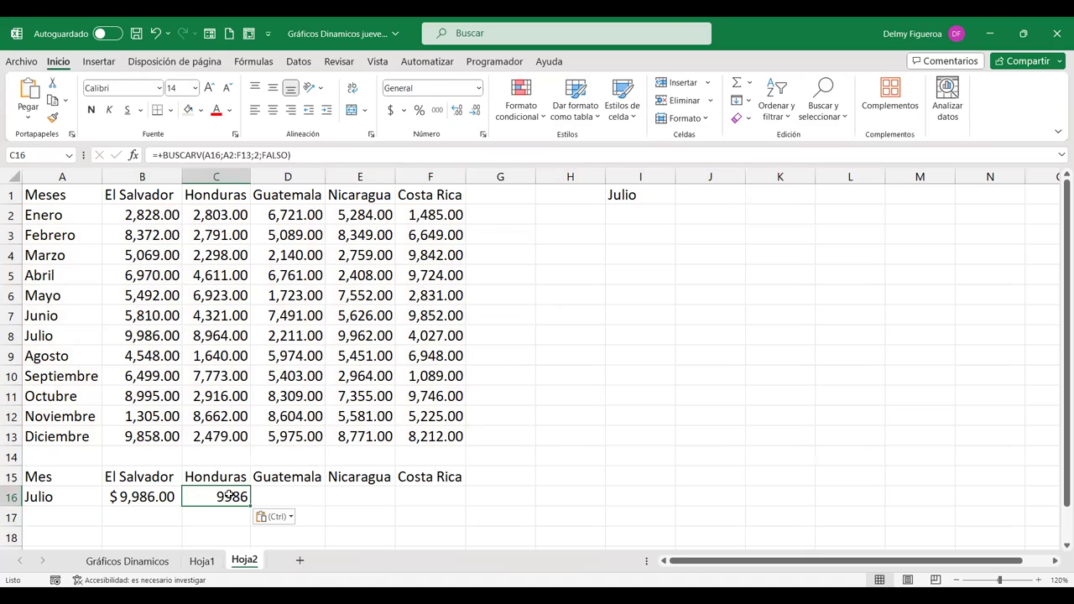
double_click(229, 496)
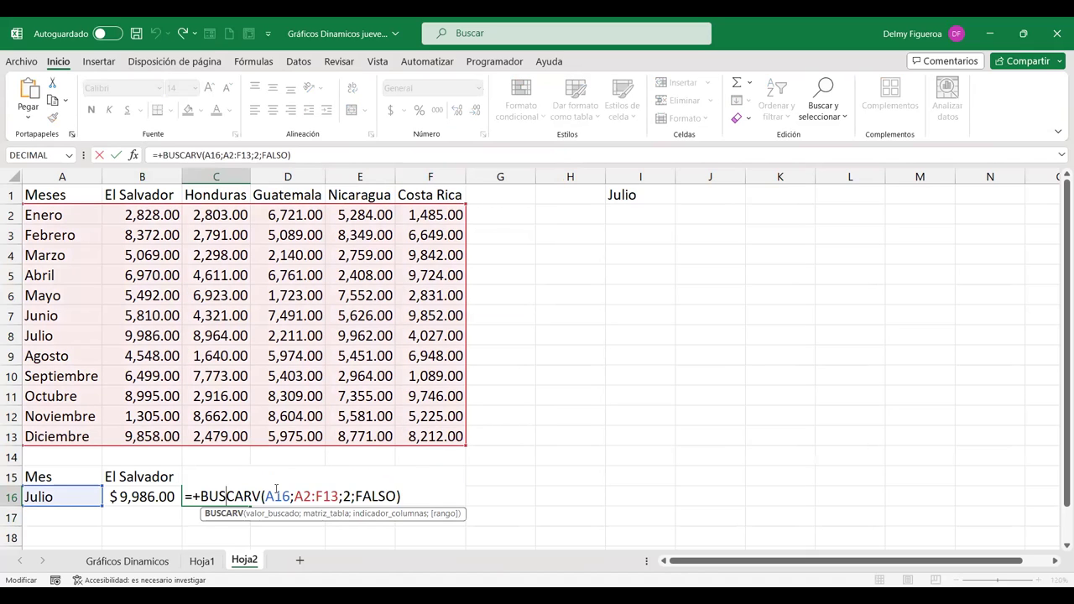
key("Return")
double_click(237, 495)
left_click(346, 496)
key("Right")
key("Right")
key("BackSpace")
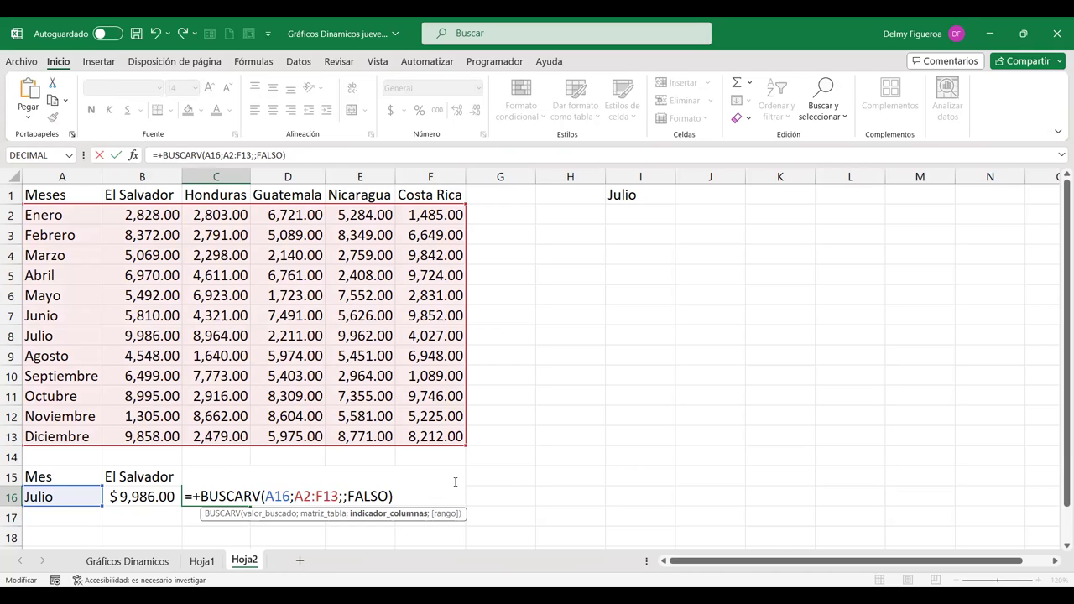
type("3")
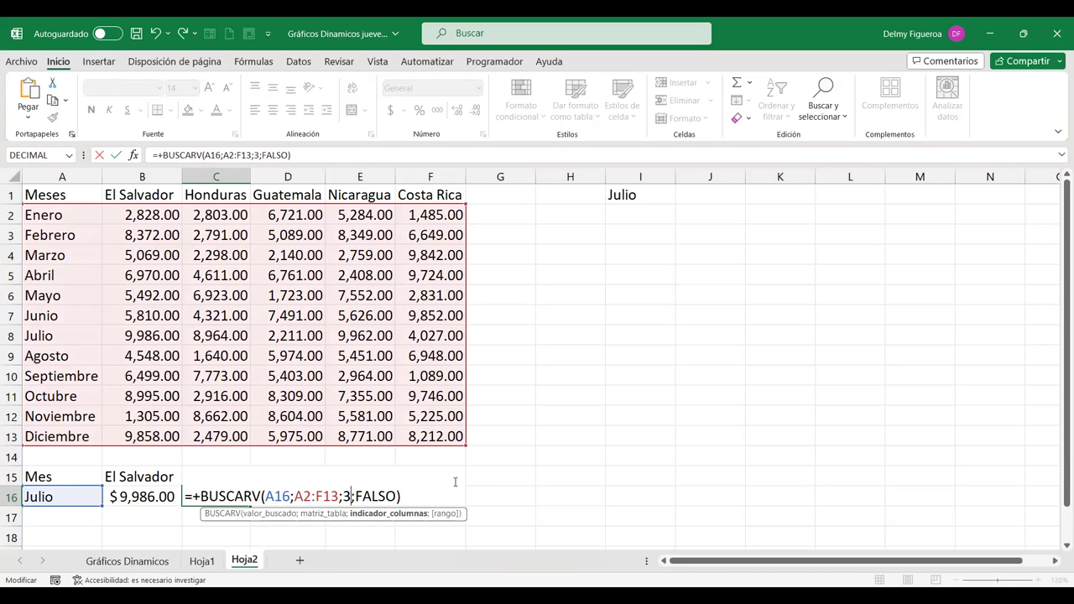
key("Return")
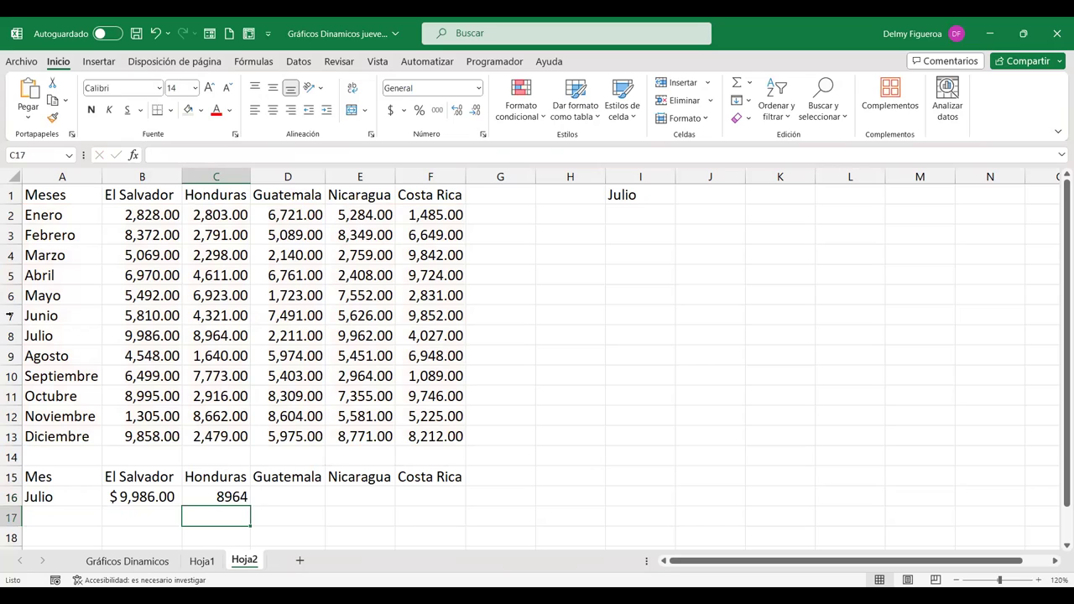
Paste the lookup into D16 with column index 4 for Guatemala's 2211.
left_click(10, 335)
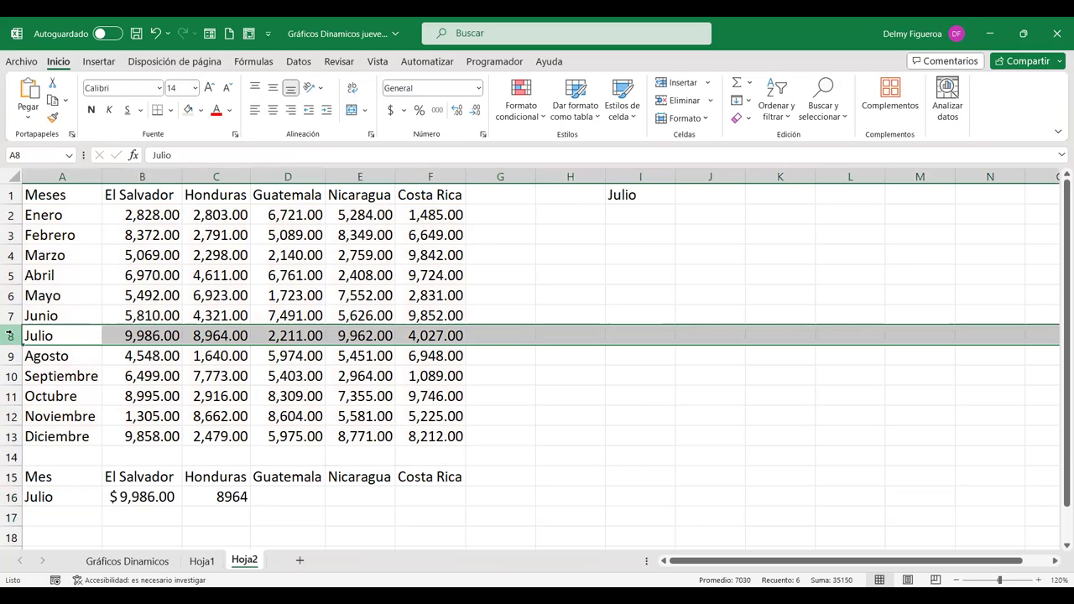
left_click(291, 498)
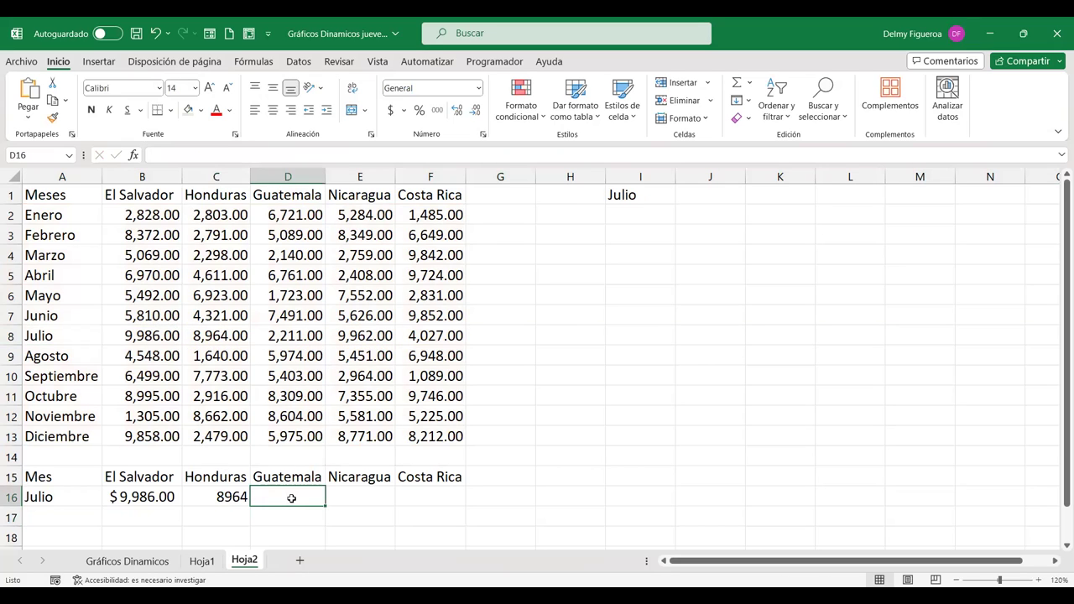
key("ctrl+v")
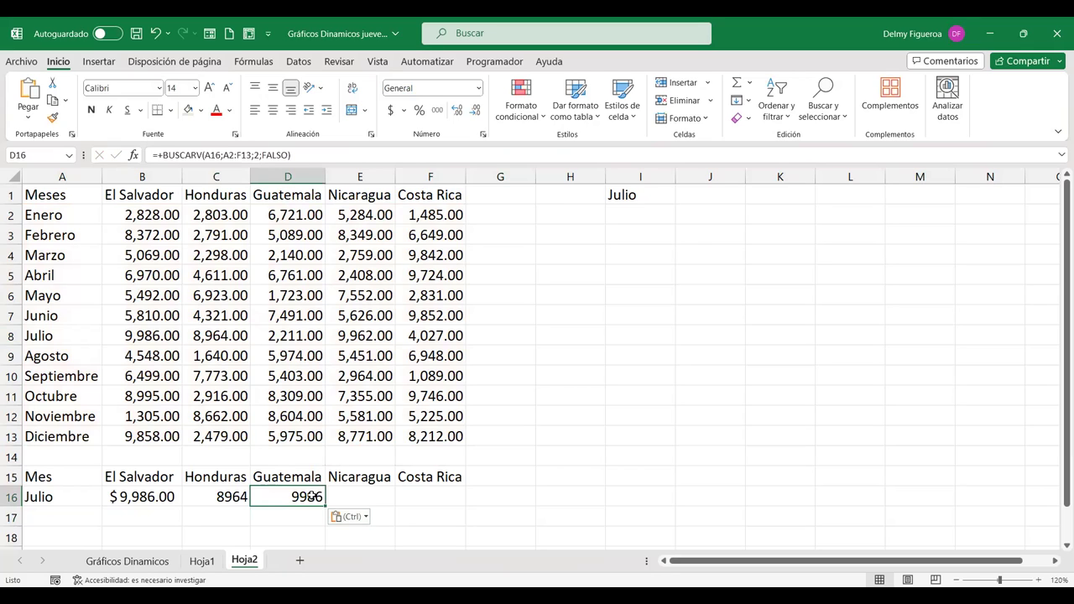
double_click(310, 497)
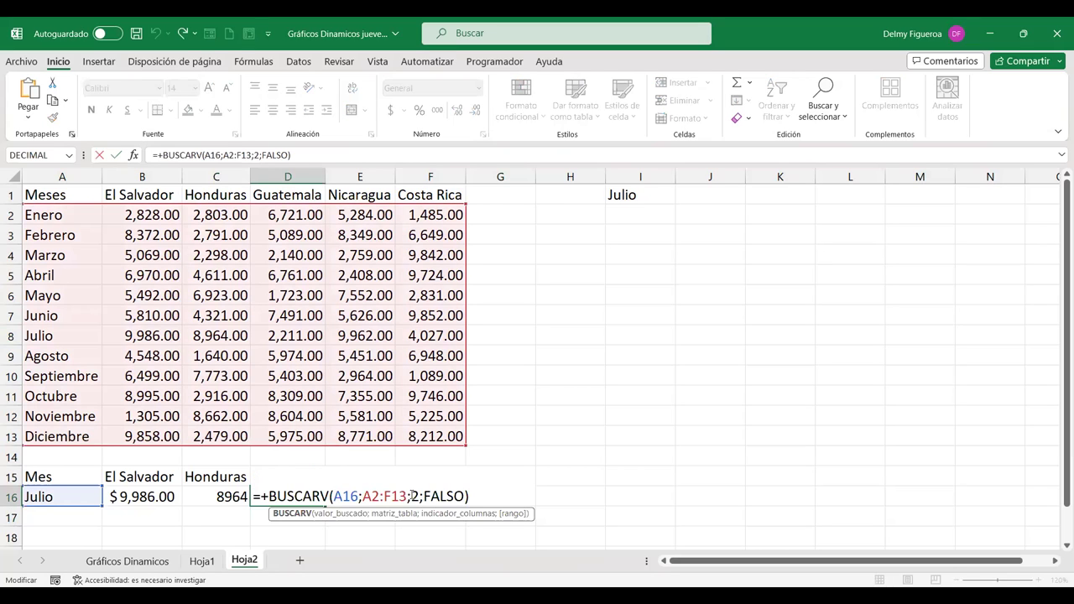
key("BackSpace")
type("4")
key("Return")
Paste the lookup into E16 with column index 5 for Nicaragua's 9962.
left_click(355, 489)
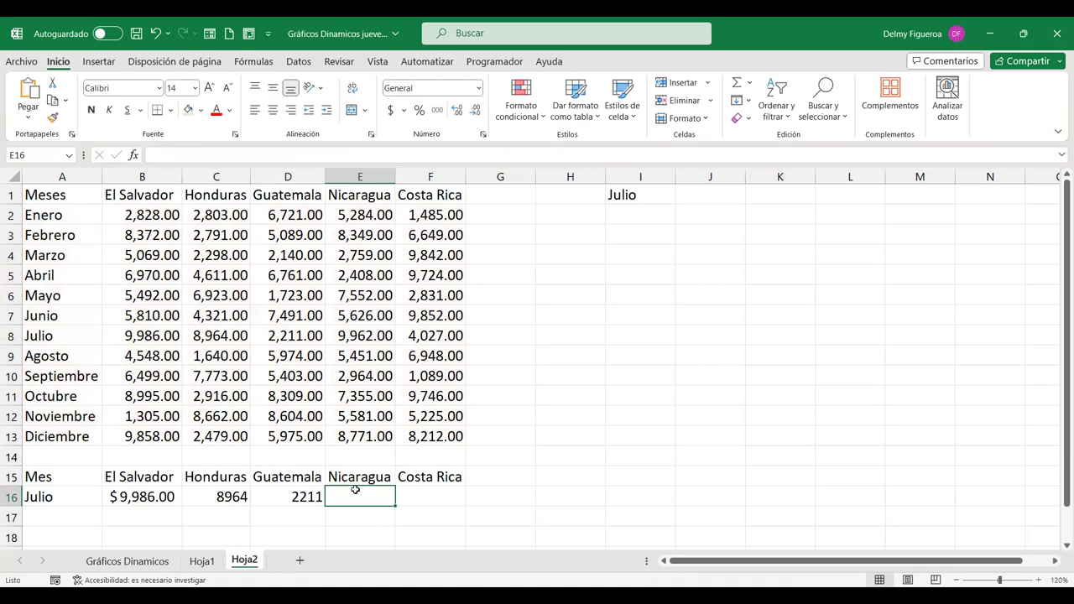
key("ctrl+v")
double_click(355, 493)
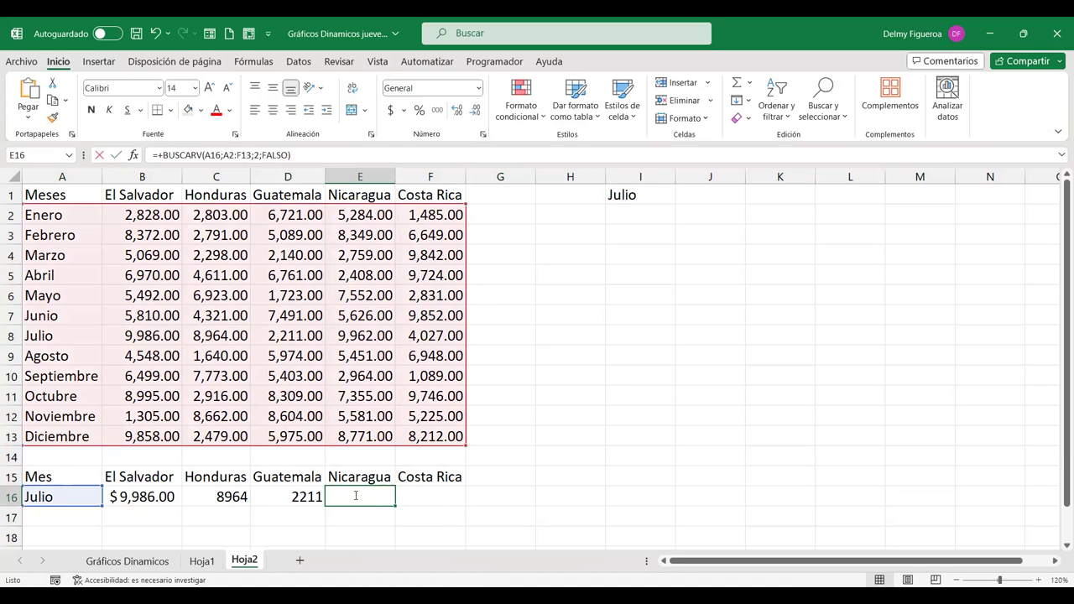
left_click(491, 495)
key("BackSpace")
type("5")
key("Return")
Paste the lookup into F16 with column index 6 for Costa Rica's 4027, then select C16:F16.
left_click(431, 493)
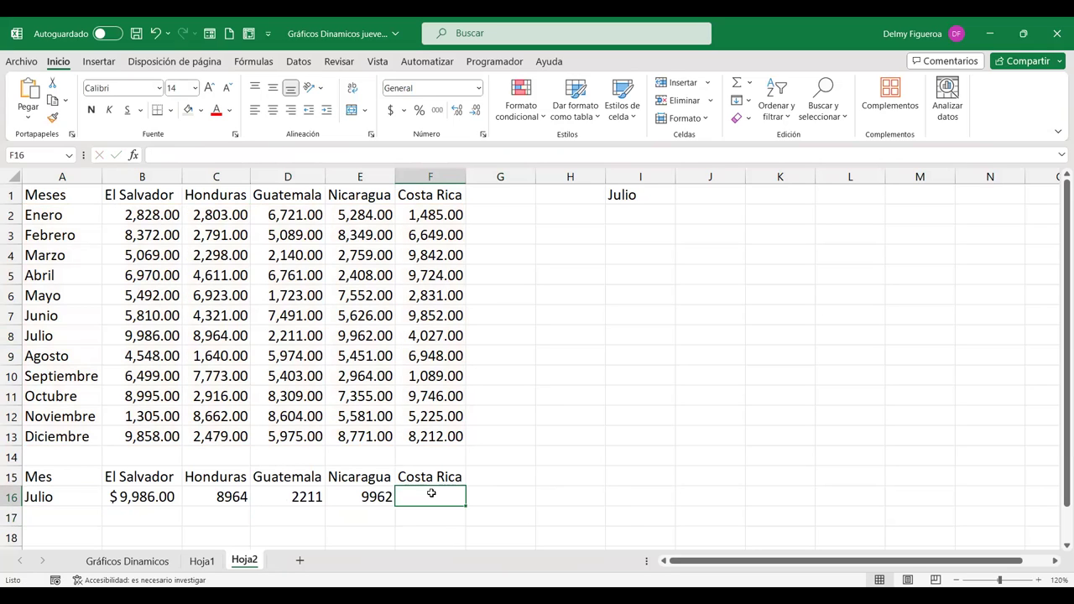
double_click(431, 493)
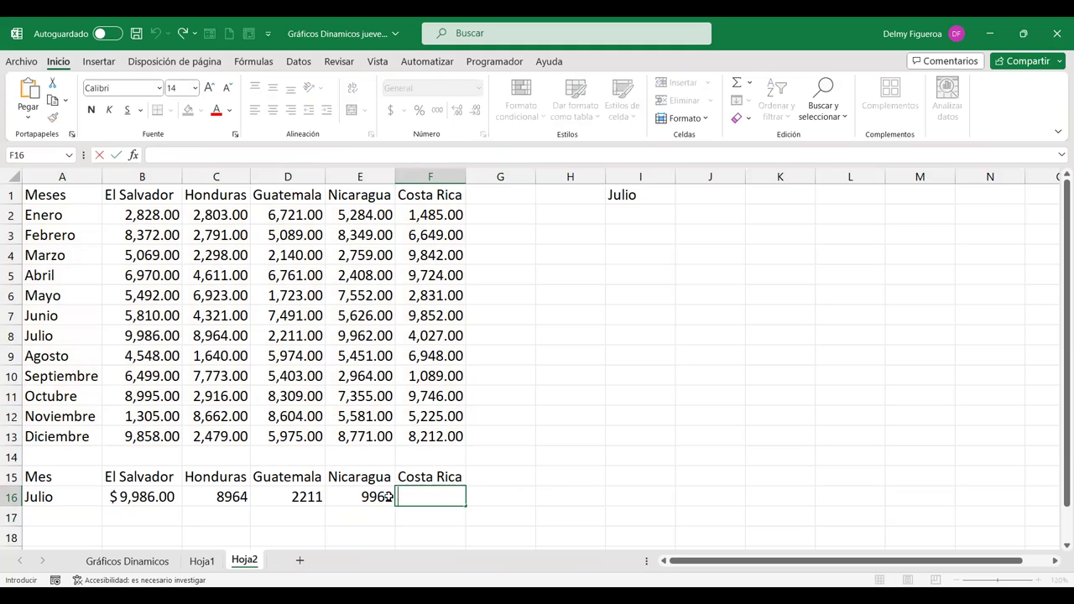
key("ctrl+v")
left_click(556, 497)
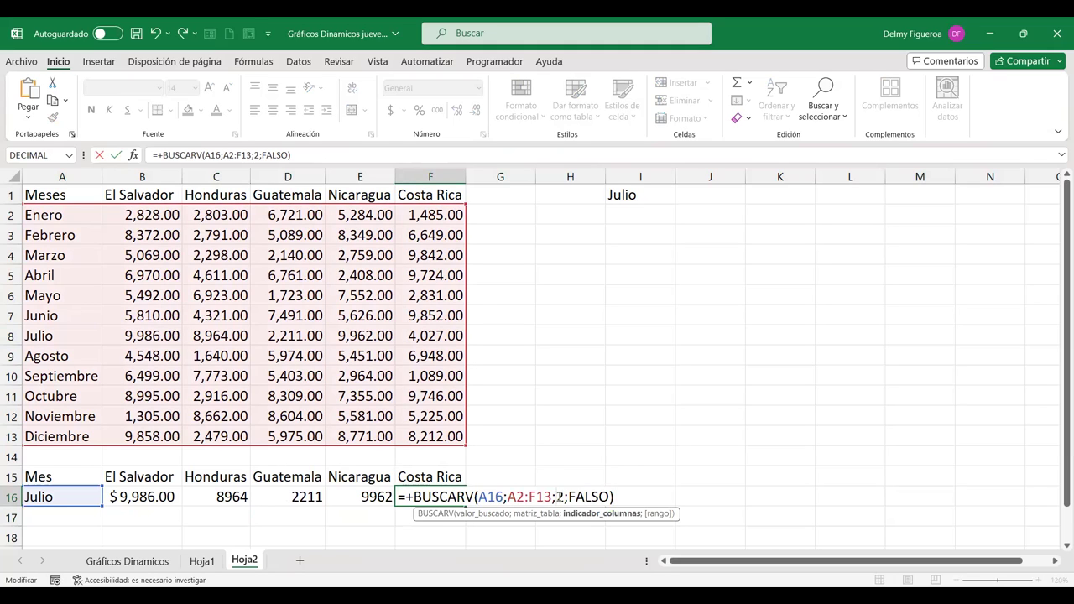
key("Delete")
type("6")
key("Return")
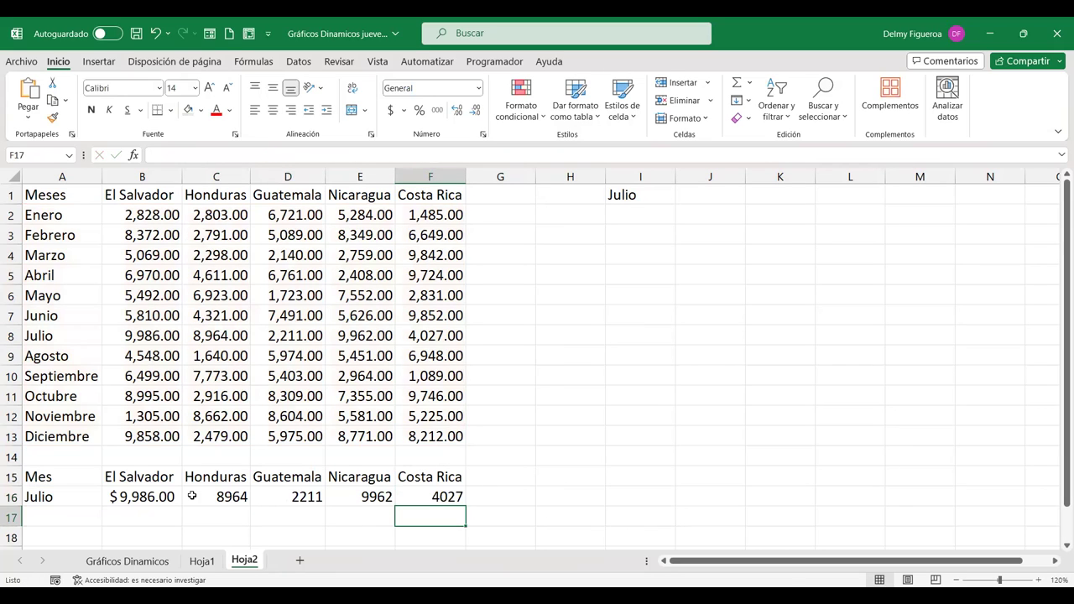
left_click_drag(192, 495, 417, 500)
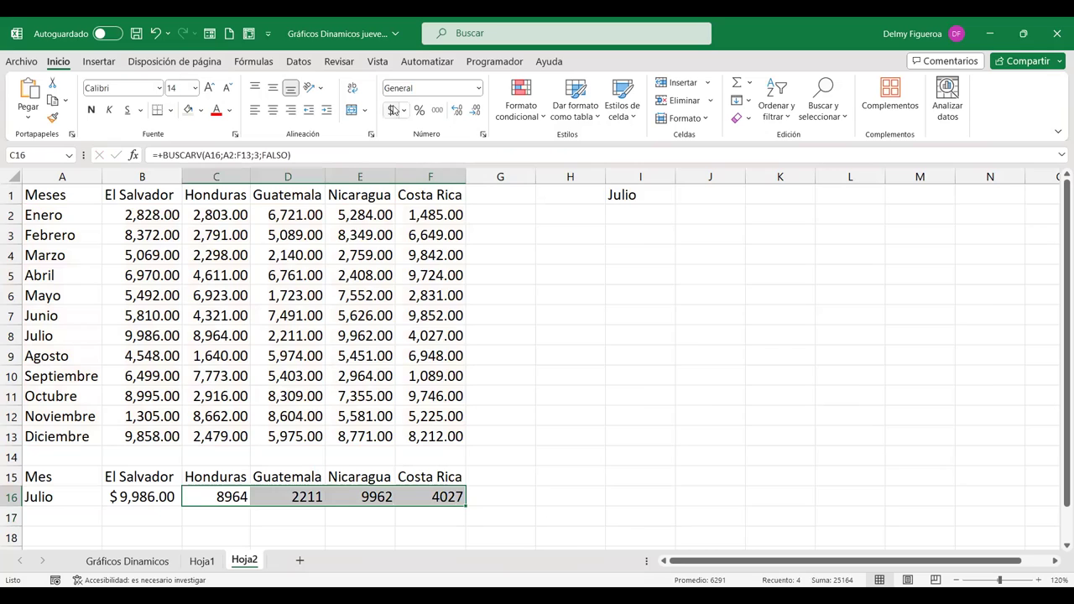
Apply Currency format to the C16:F16 lookup results.
left_click(393, 110)
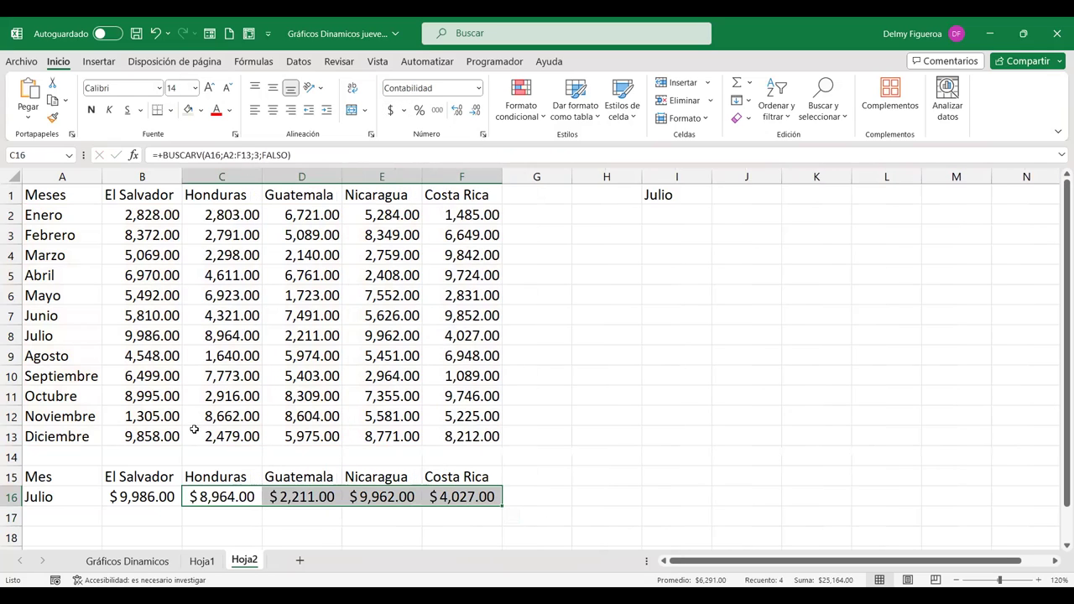
left_click(11, 334)
left_click(85, 498)
Switch the I1 month dropdown to Septiembre, then to Marzo, and select A15:F16.
left_click(691, 190)
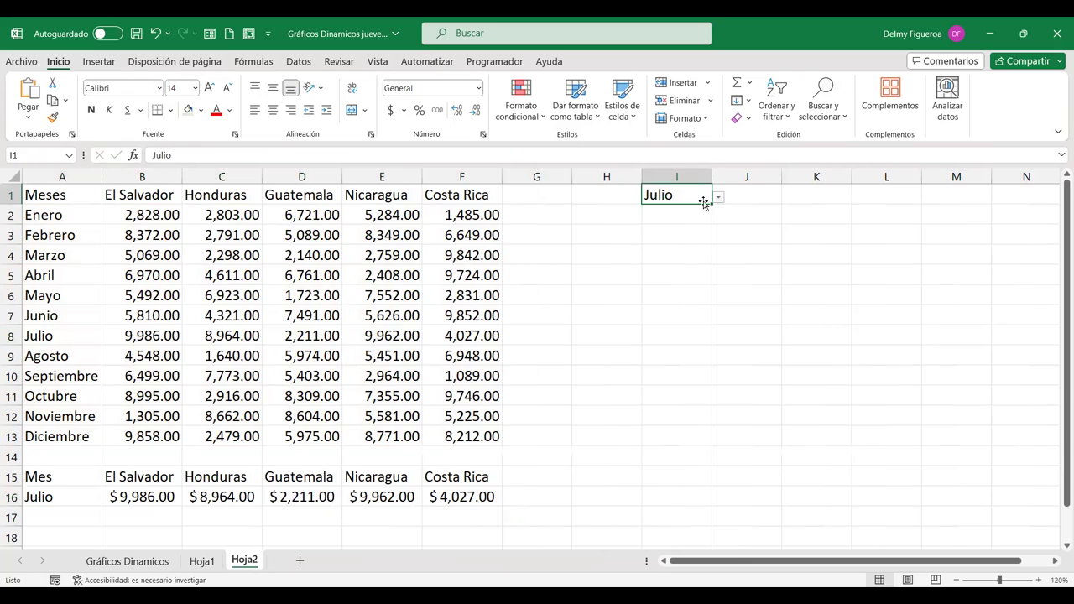
left_click(718, 203)
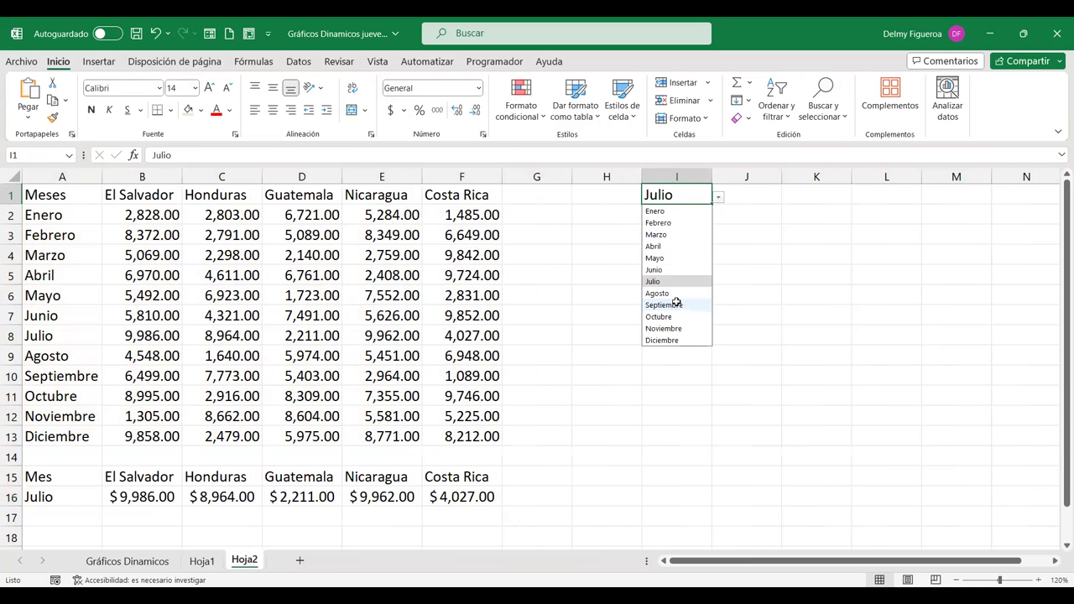
left_click(678, 305)
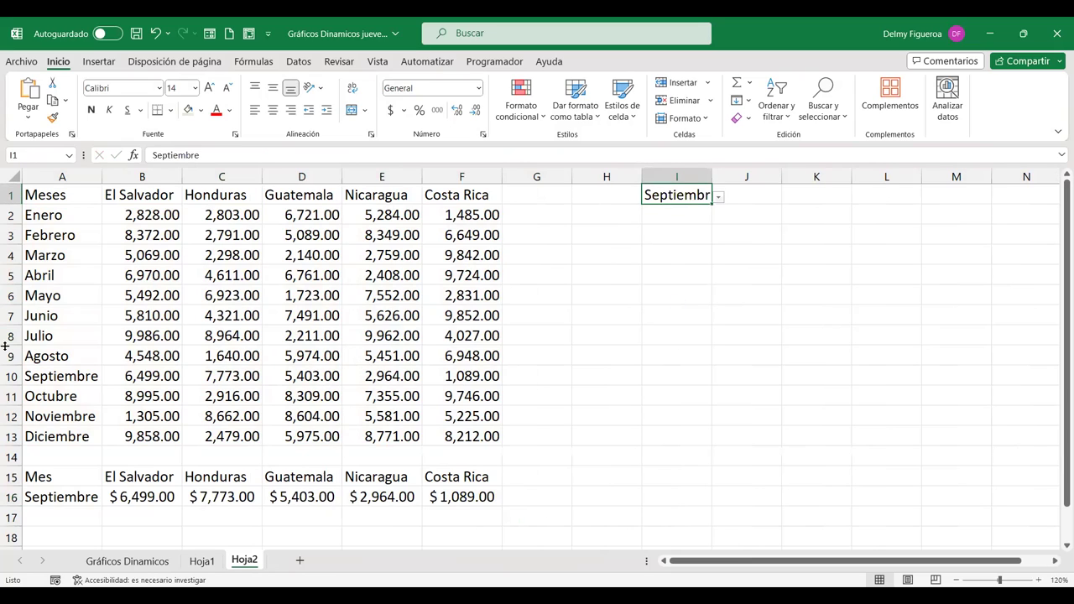
left_click(719, 198)
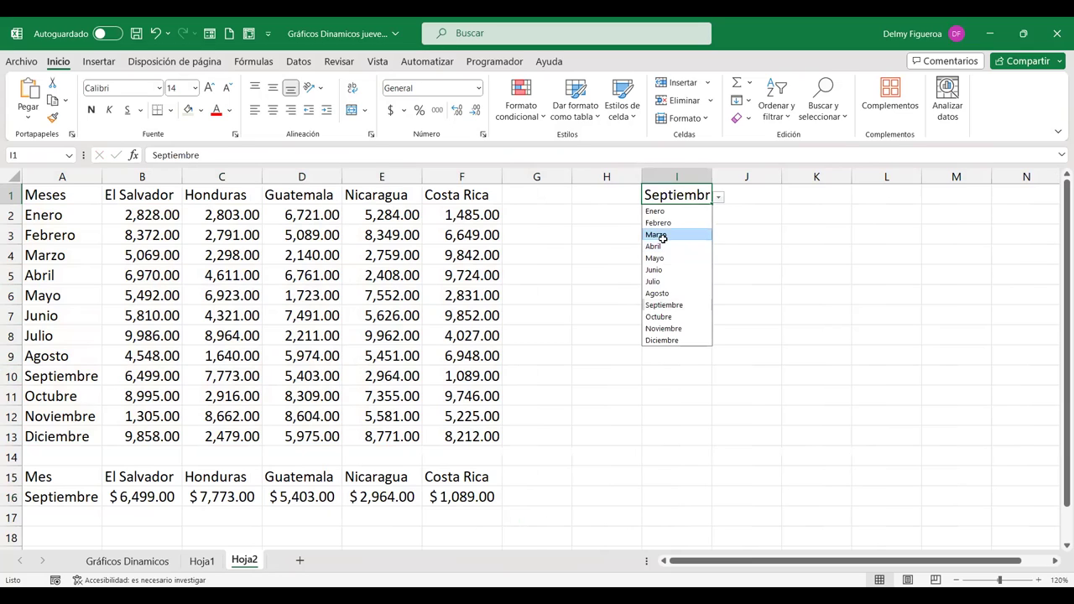
left_click(662, 235)
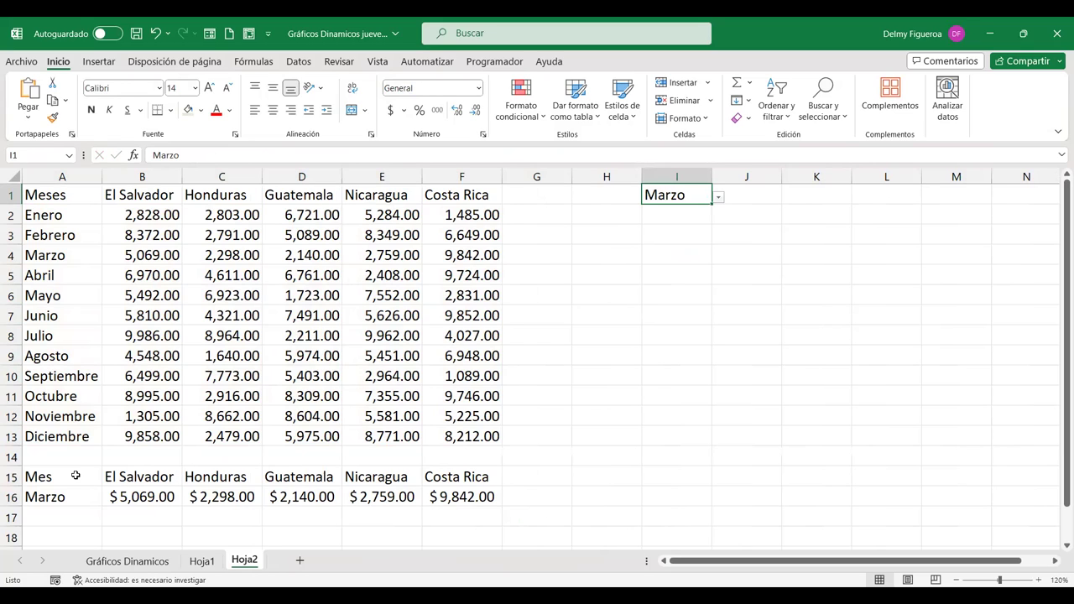
left_click_drag(81, 476, 436, 493)
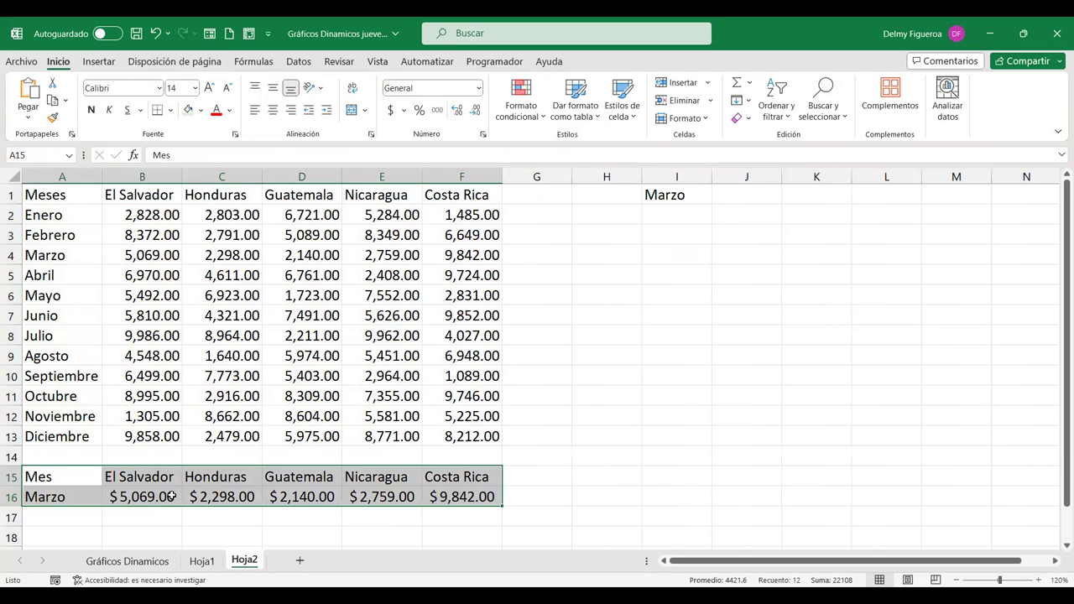
Insert a clustered 2-D column chart of A15:F16 and move it right of the table, under I1.
left_click(99, 62)
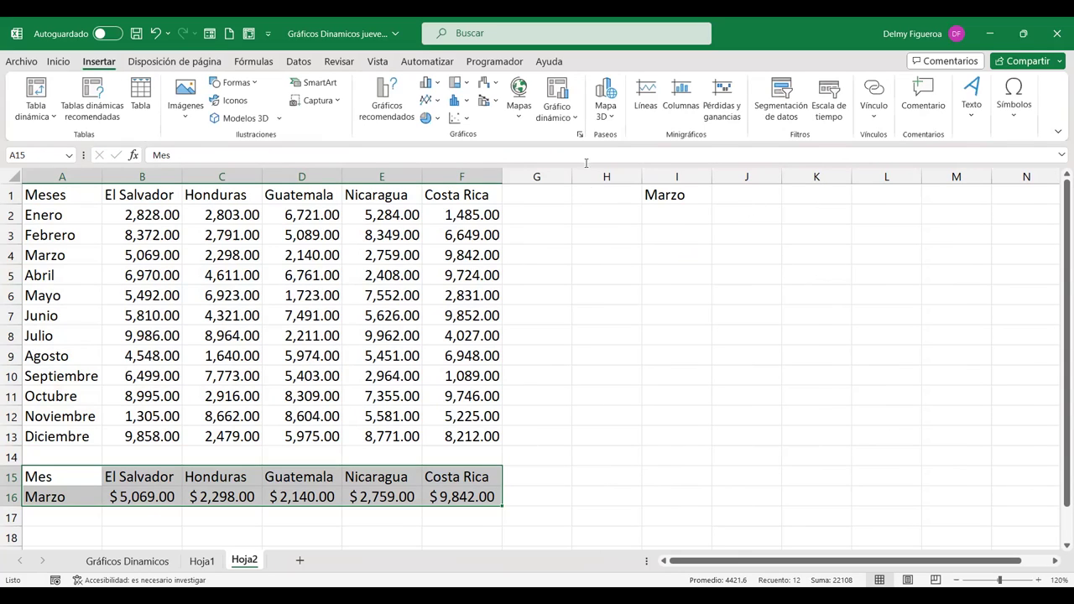
left_click(426, 84)
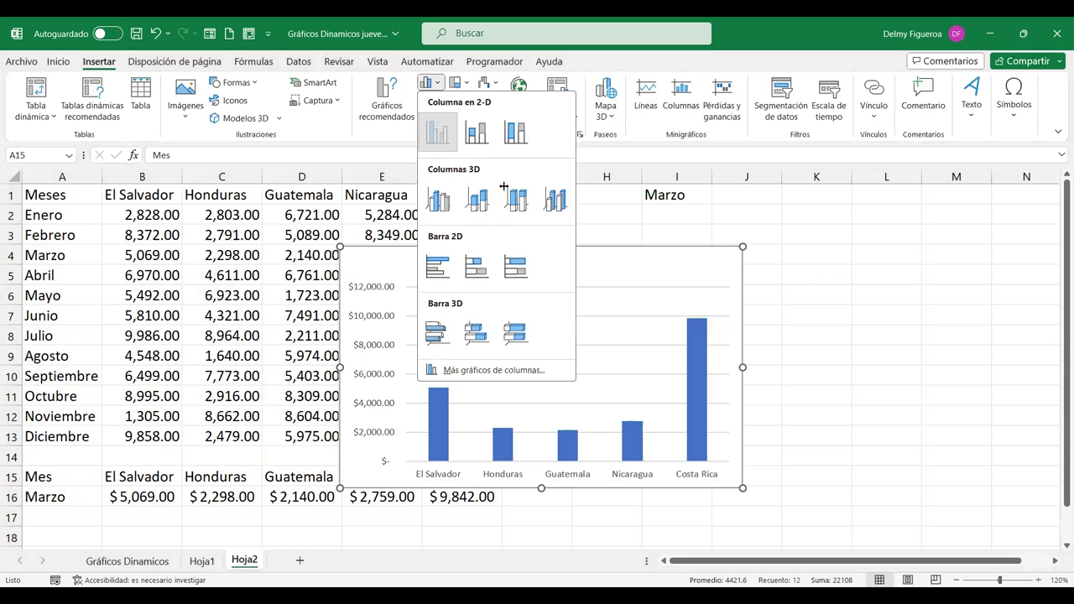
left_click(439, 134)
mouse_move(417, 256)
left_mouse_down()
mouse_move(651, 211)
mouse_move(594, 228)
left_mouse_up()
left_click(558, 208)
left_click(663, 195)
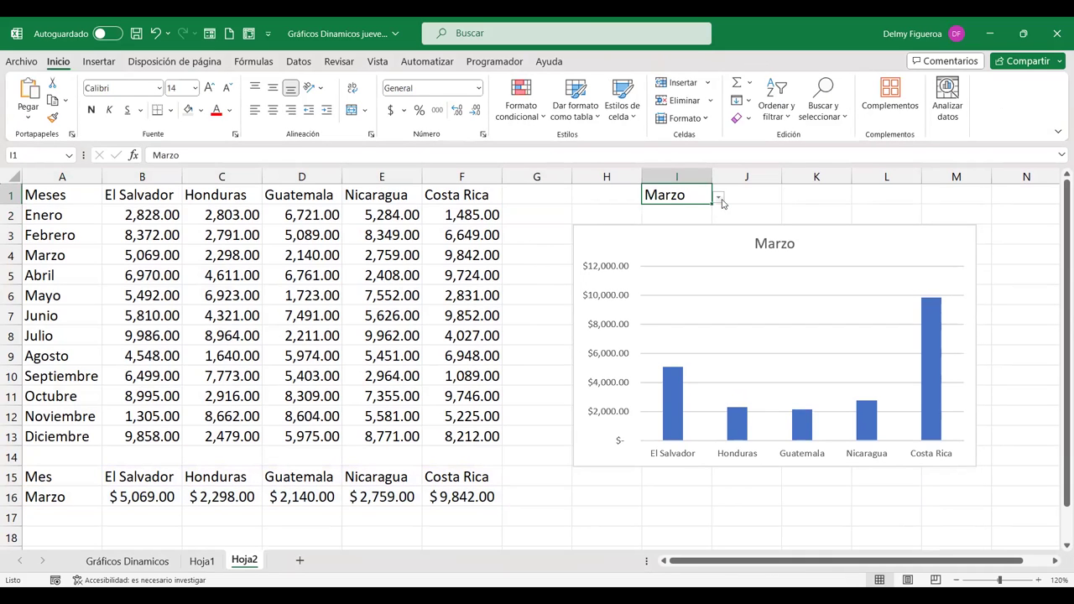
Cycle the I1 month dropdown through Agosto, Diciembre and Enero to test the chart.
left_click(719, 198)
left_click(658, 293)
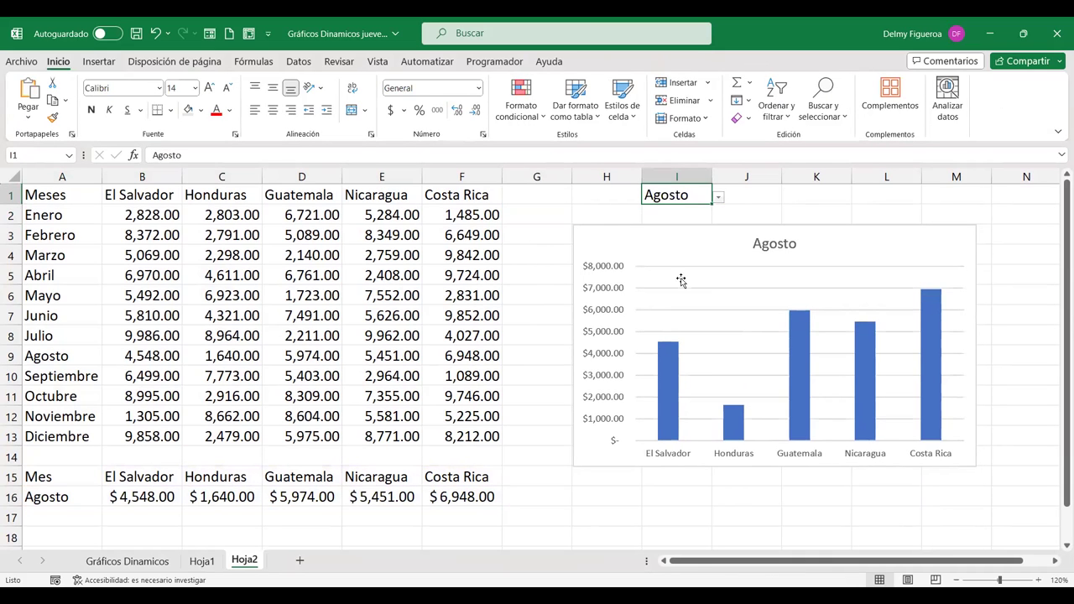
left_click(719, 198)
left_click(669, 340)
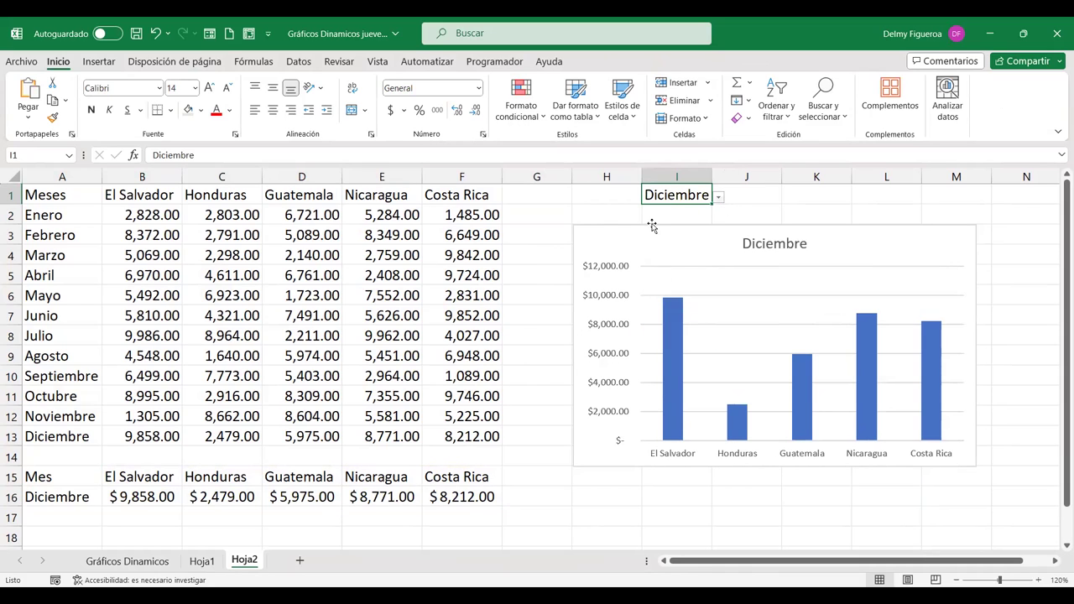
left_click(718, 198)
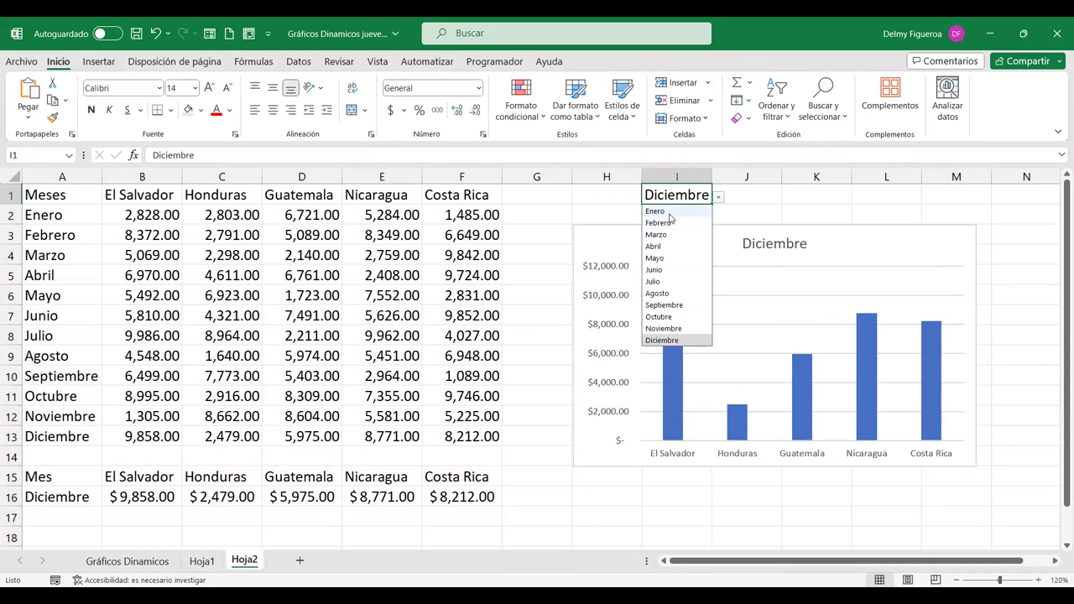
left_click(668, 212)
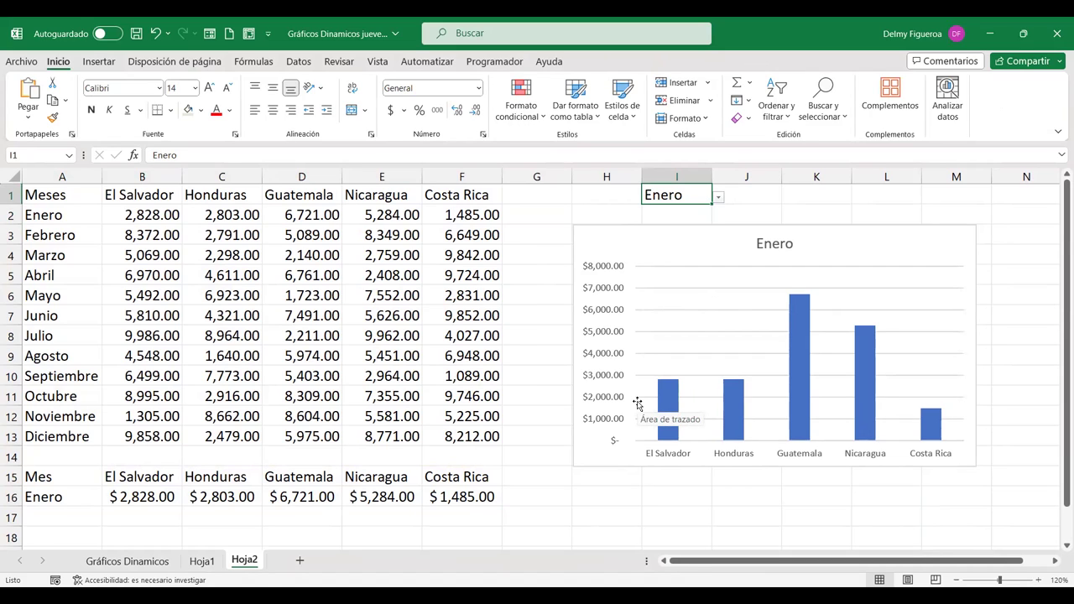
Check source value D7, the Mes header and E16's formula, then set I1 to Abril.
left_click(337, 314)
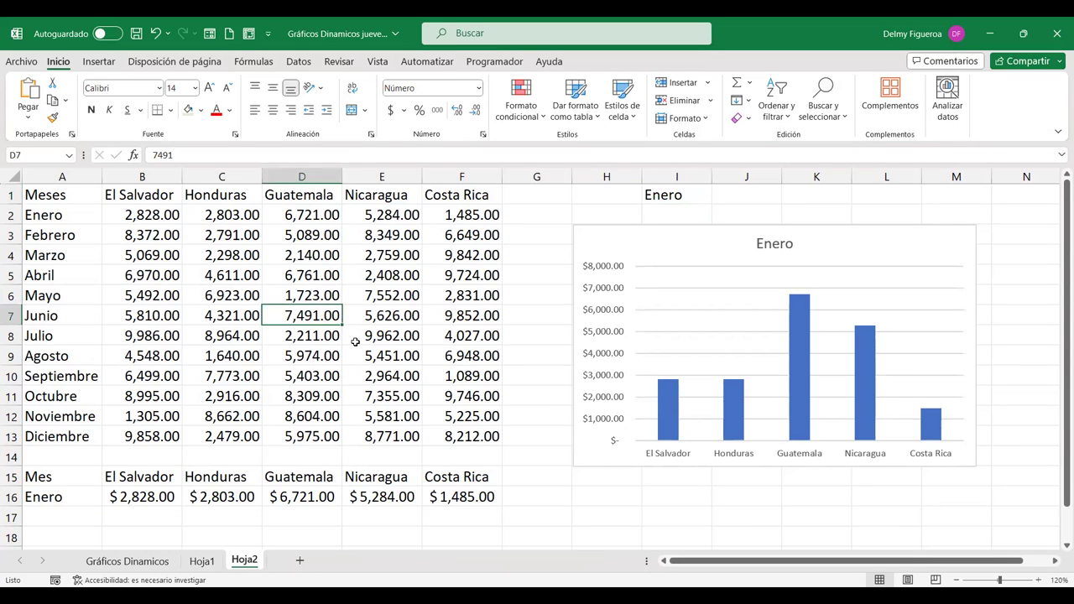
left_click(69, 478)
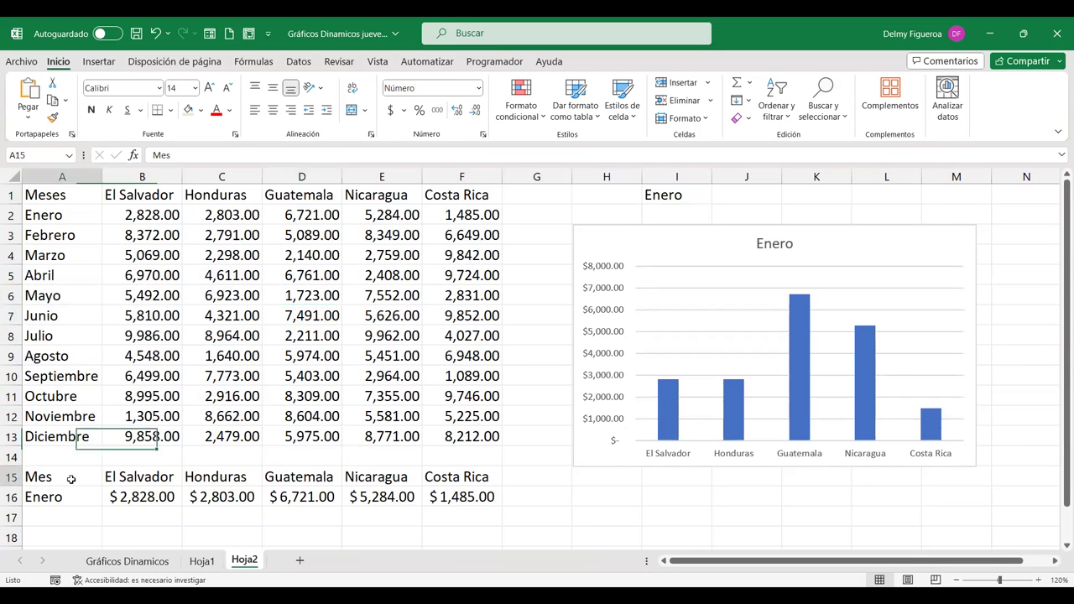
left_click(373, 493)
left_click(681, 194)
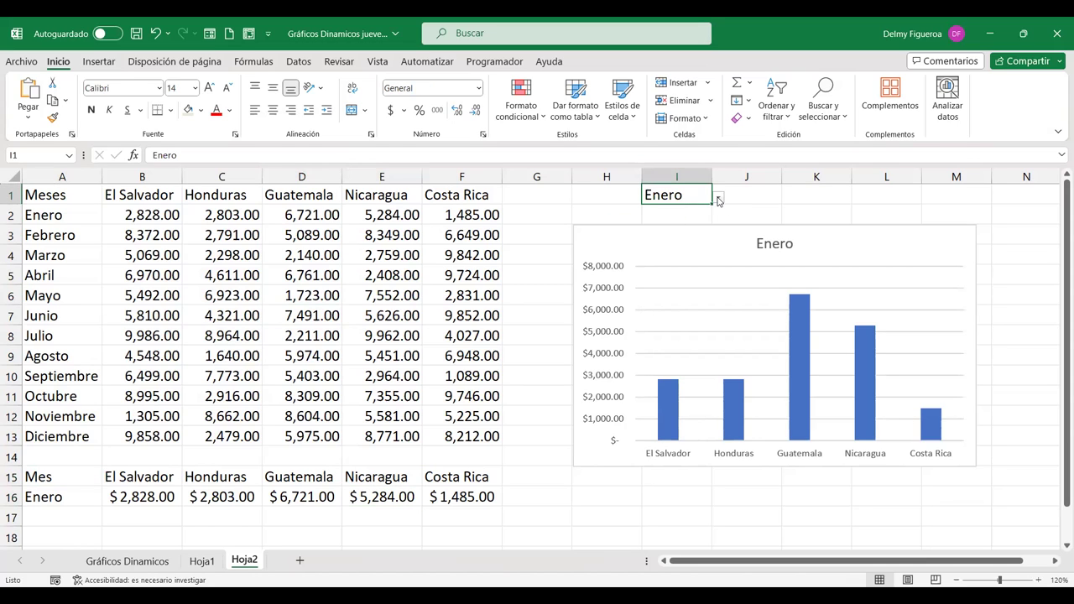
left_click(718, 198)
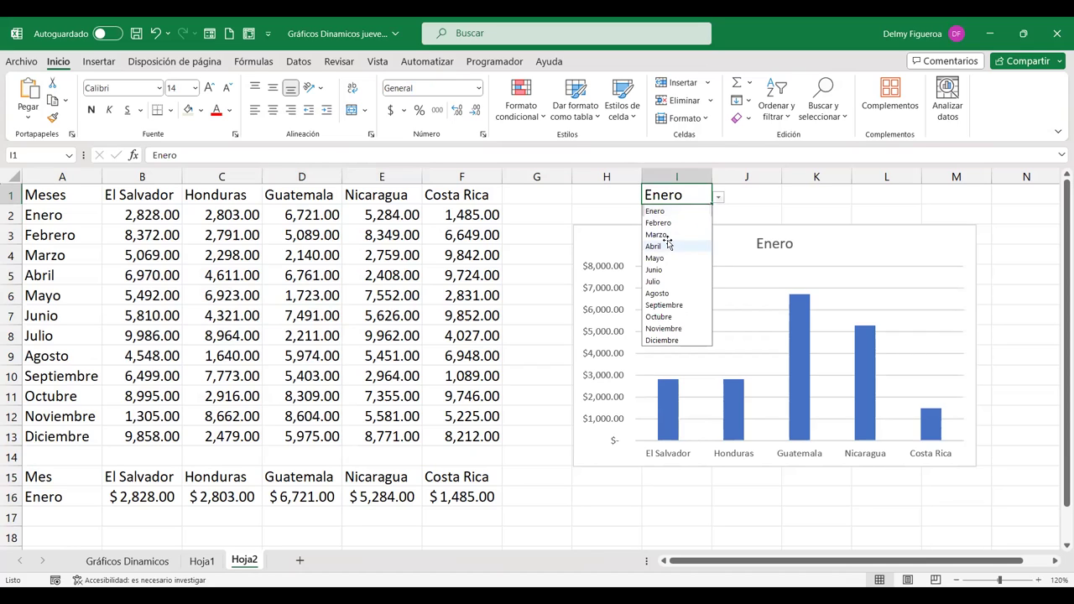
left_click(668, 245)
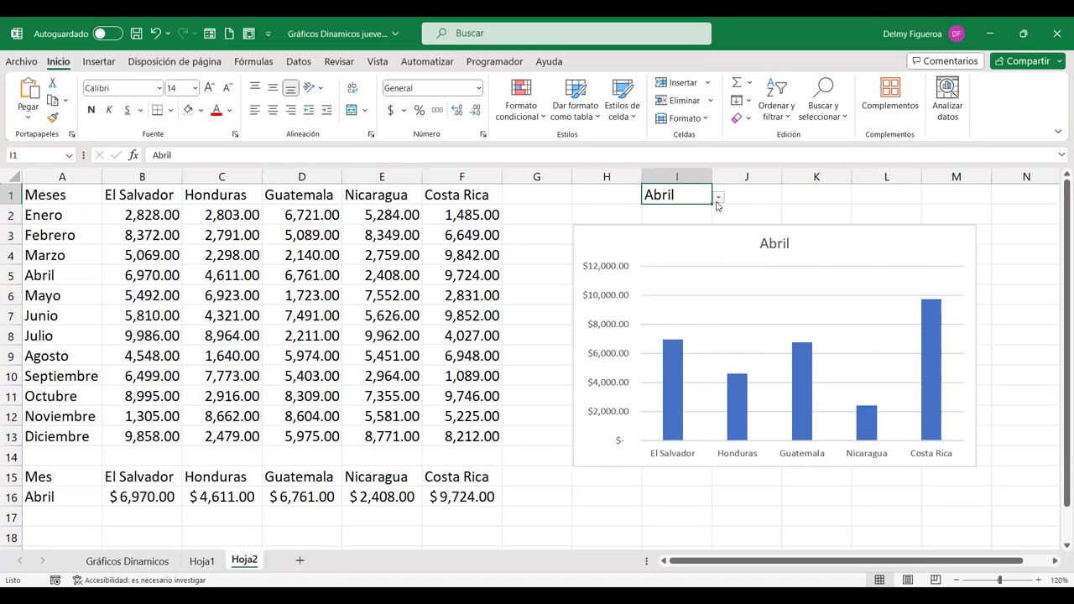
Glance over Hoja1 and return to Hoja2.
left_click(201, 560)
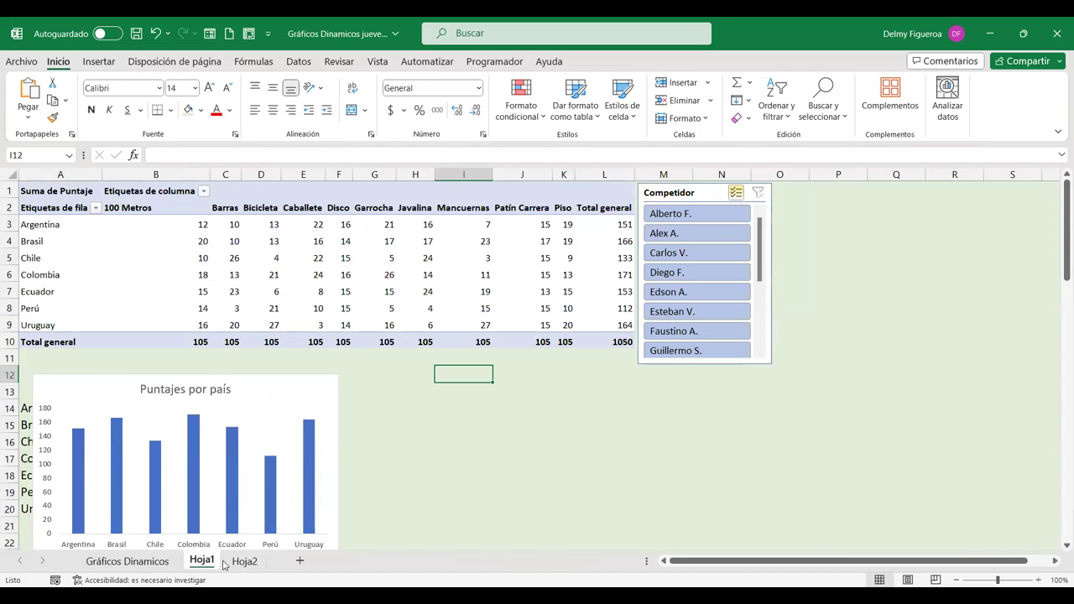
scroll(315, 367, "down", 2)
scroll(275, 502, "up", 2)
left_click(244, 562)
left_click(530, 188)
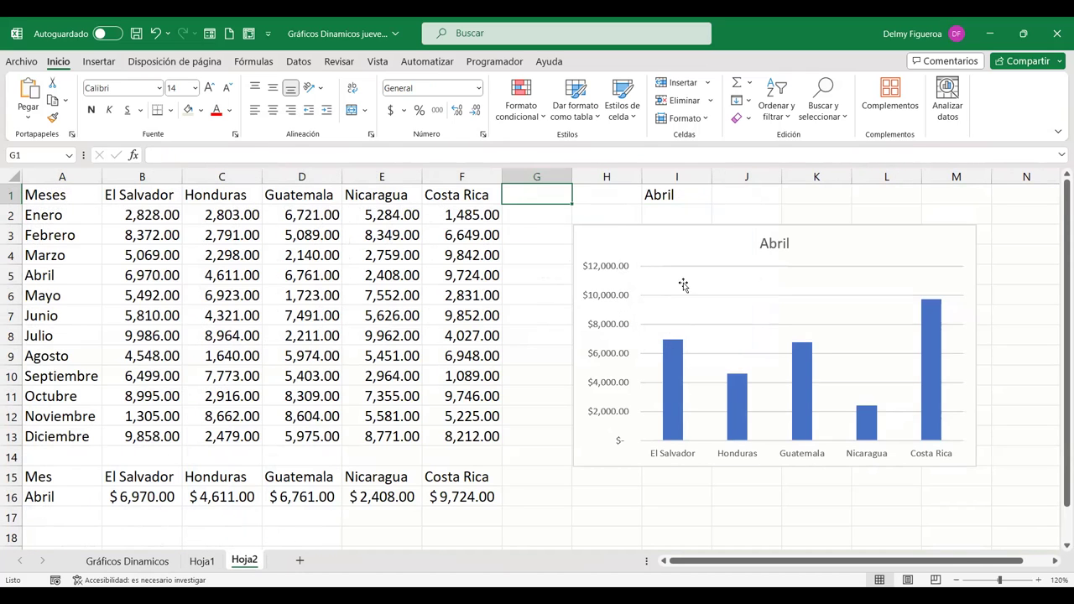